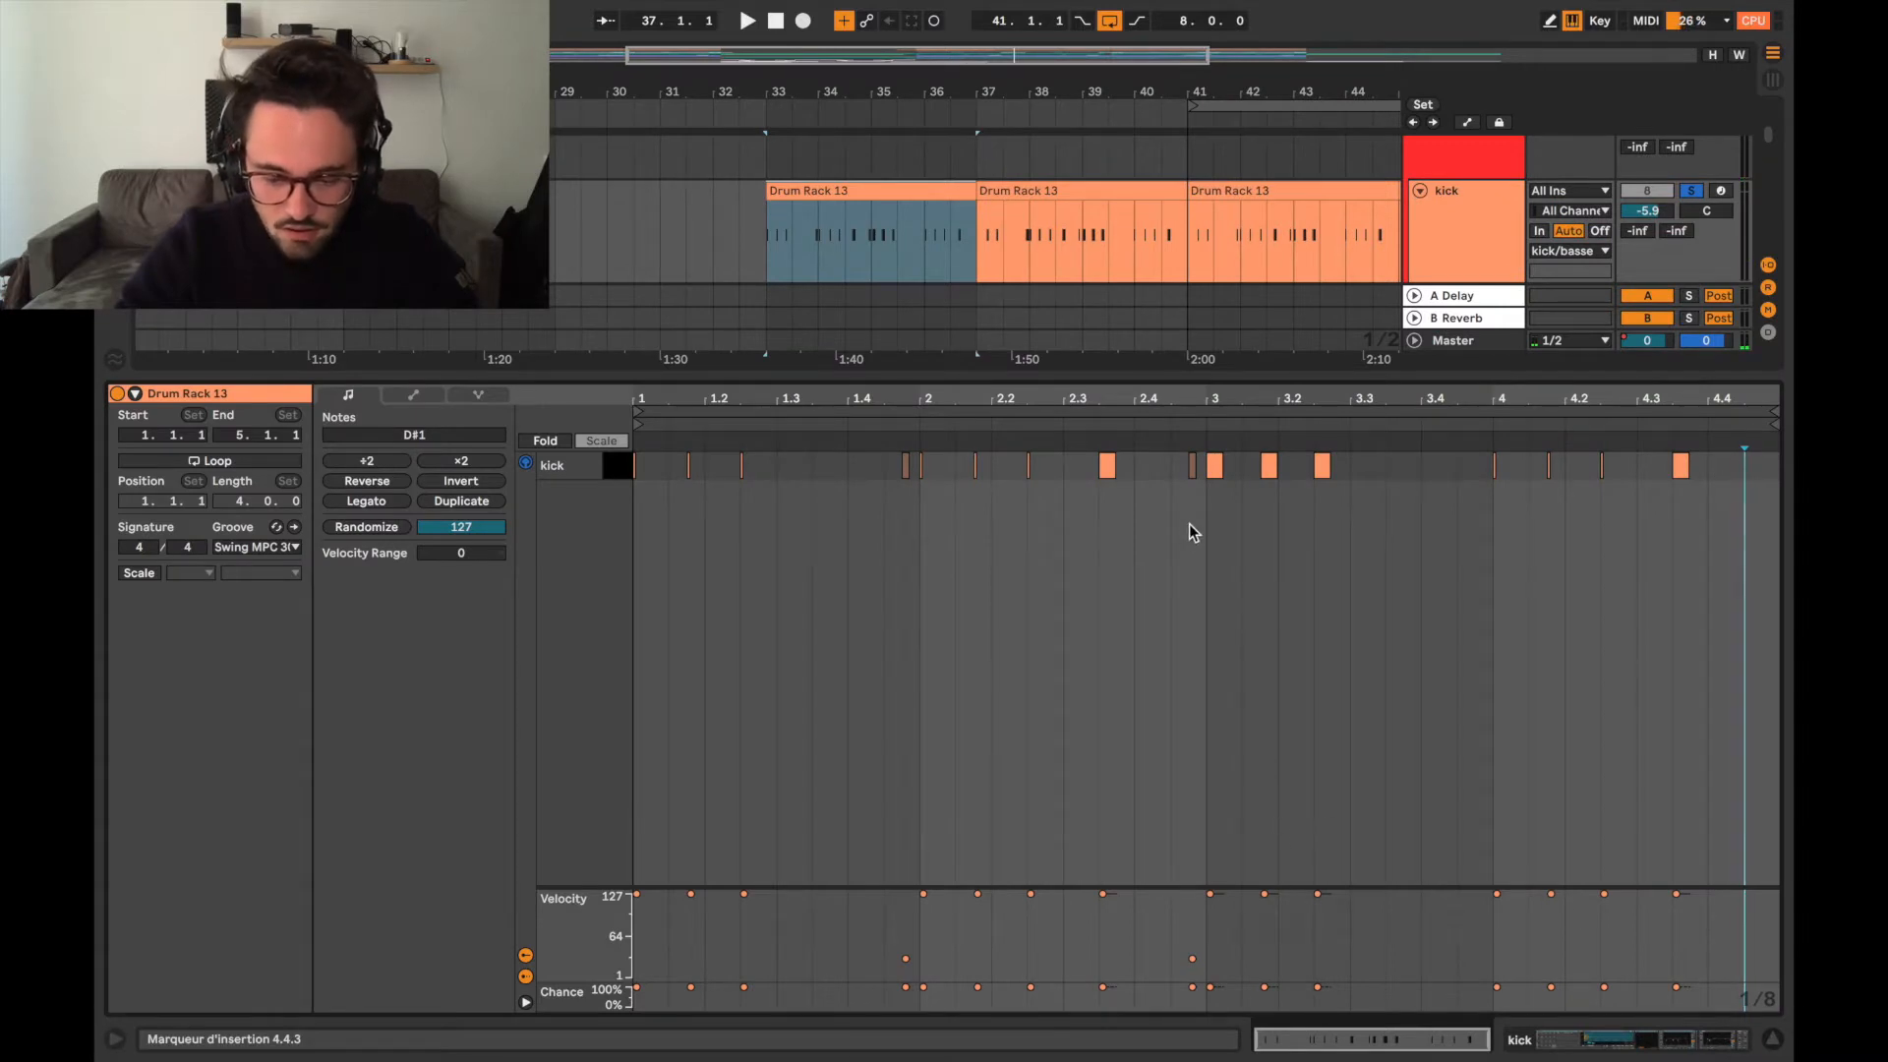
Examine the quiet kick note before beat 2 and the kick note on it, and close the clip view.
scroll(906, 474, "up", 5)
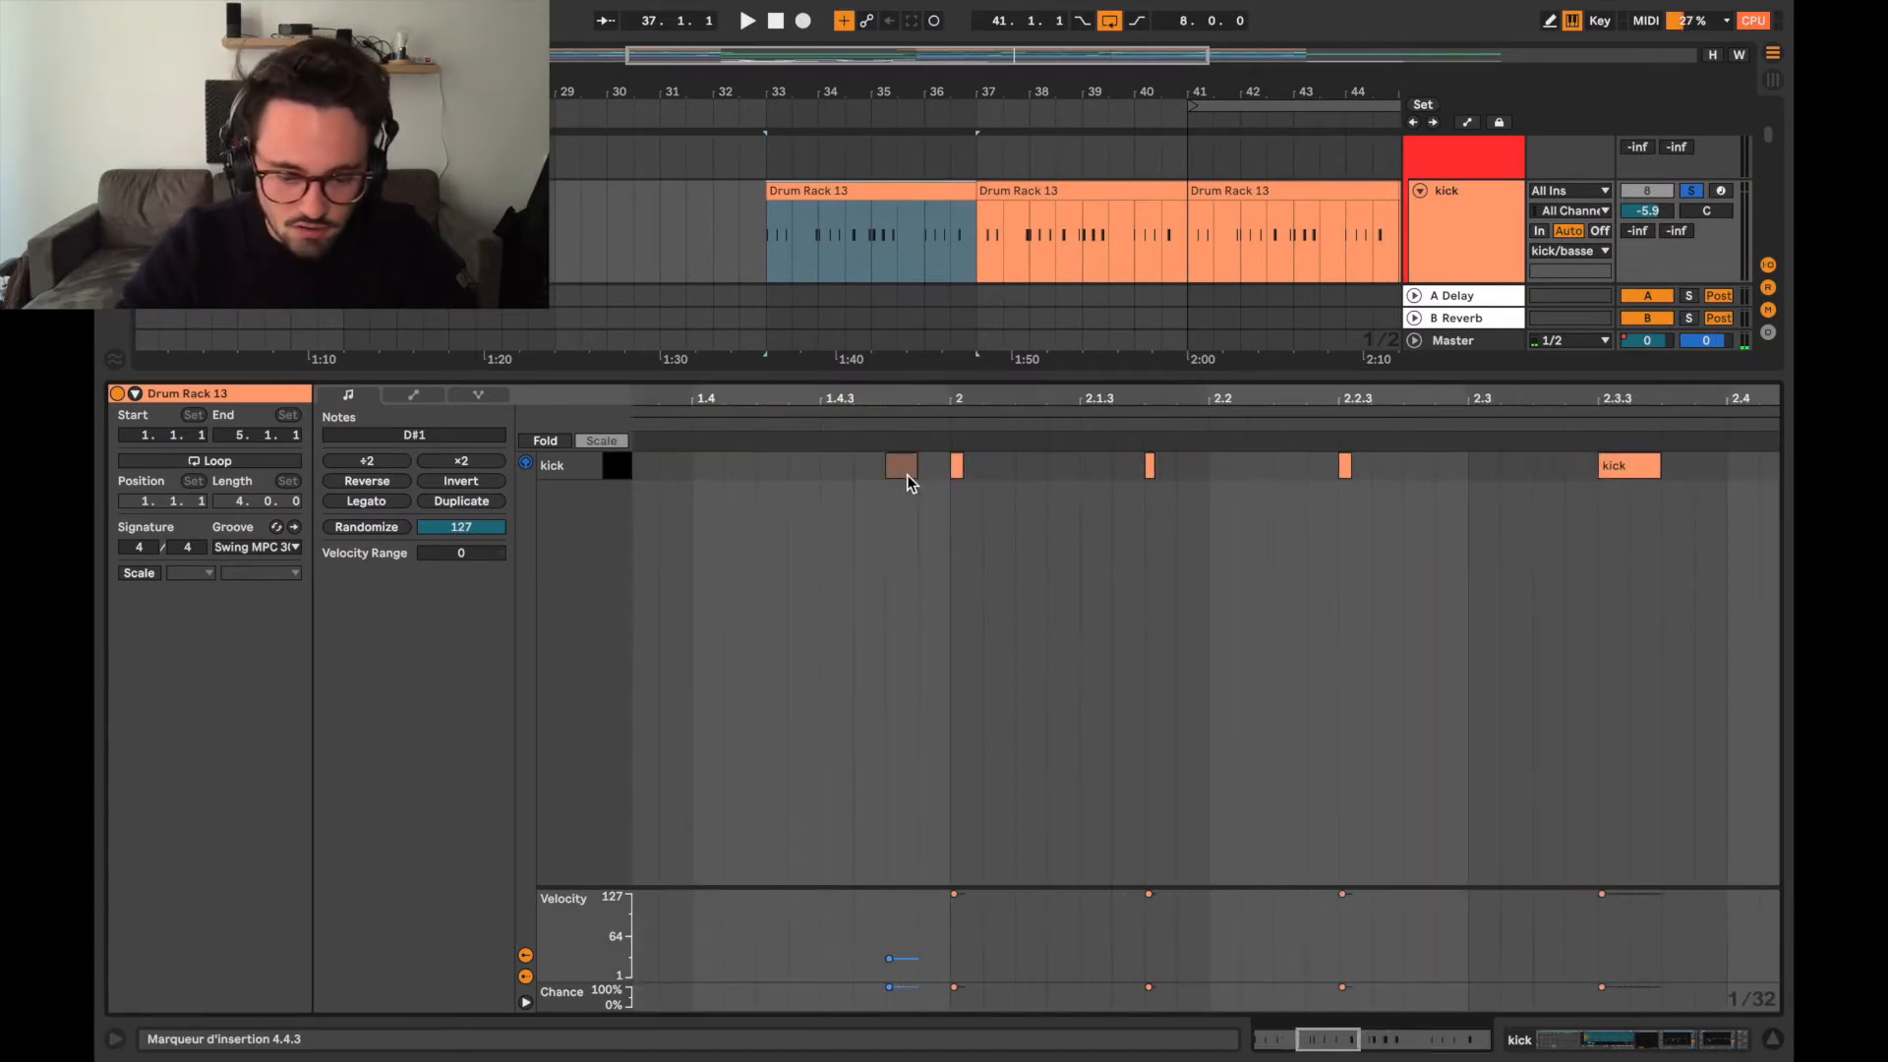
left_click(905, 470)
left_click(956, 466)
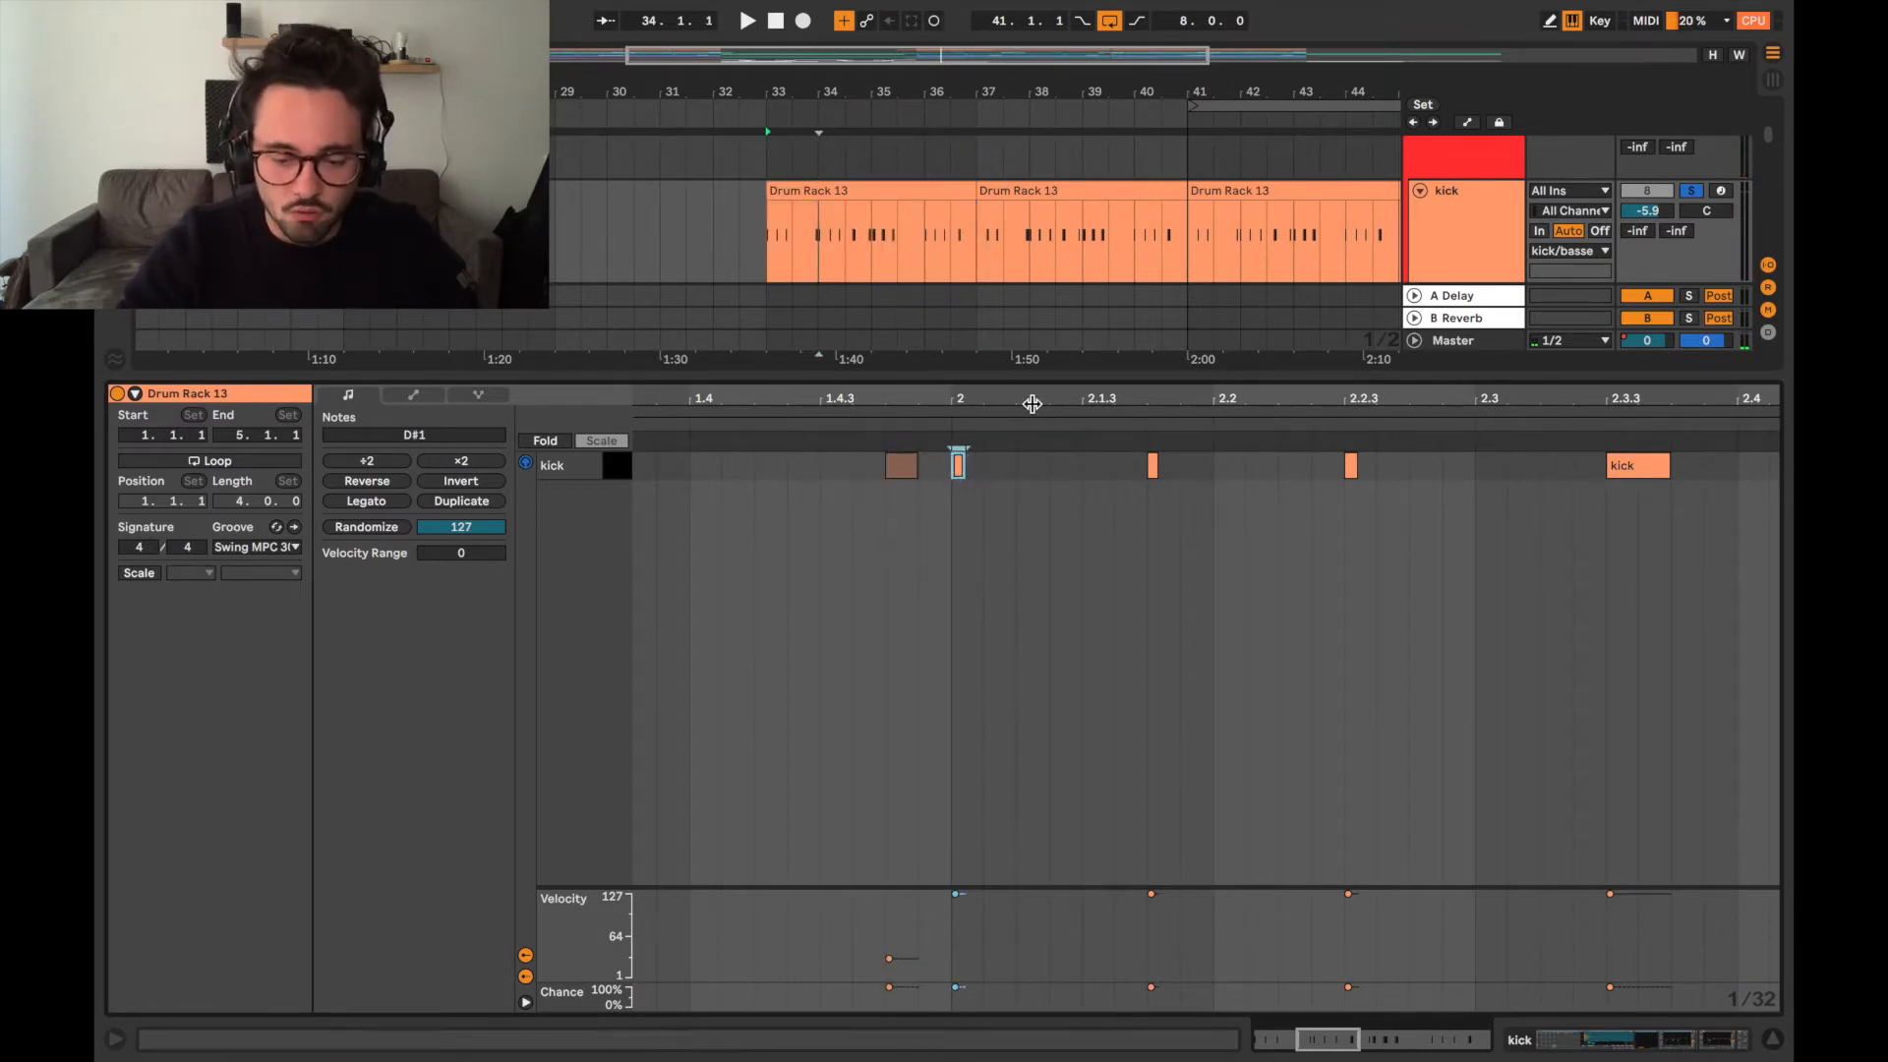
key("super+alt+l")
Collapse the kick track and expand the crash, tambourine, percs loop and snare/hat tracks in the arrangement.
scroll(1092, 472, "up", 3)
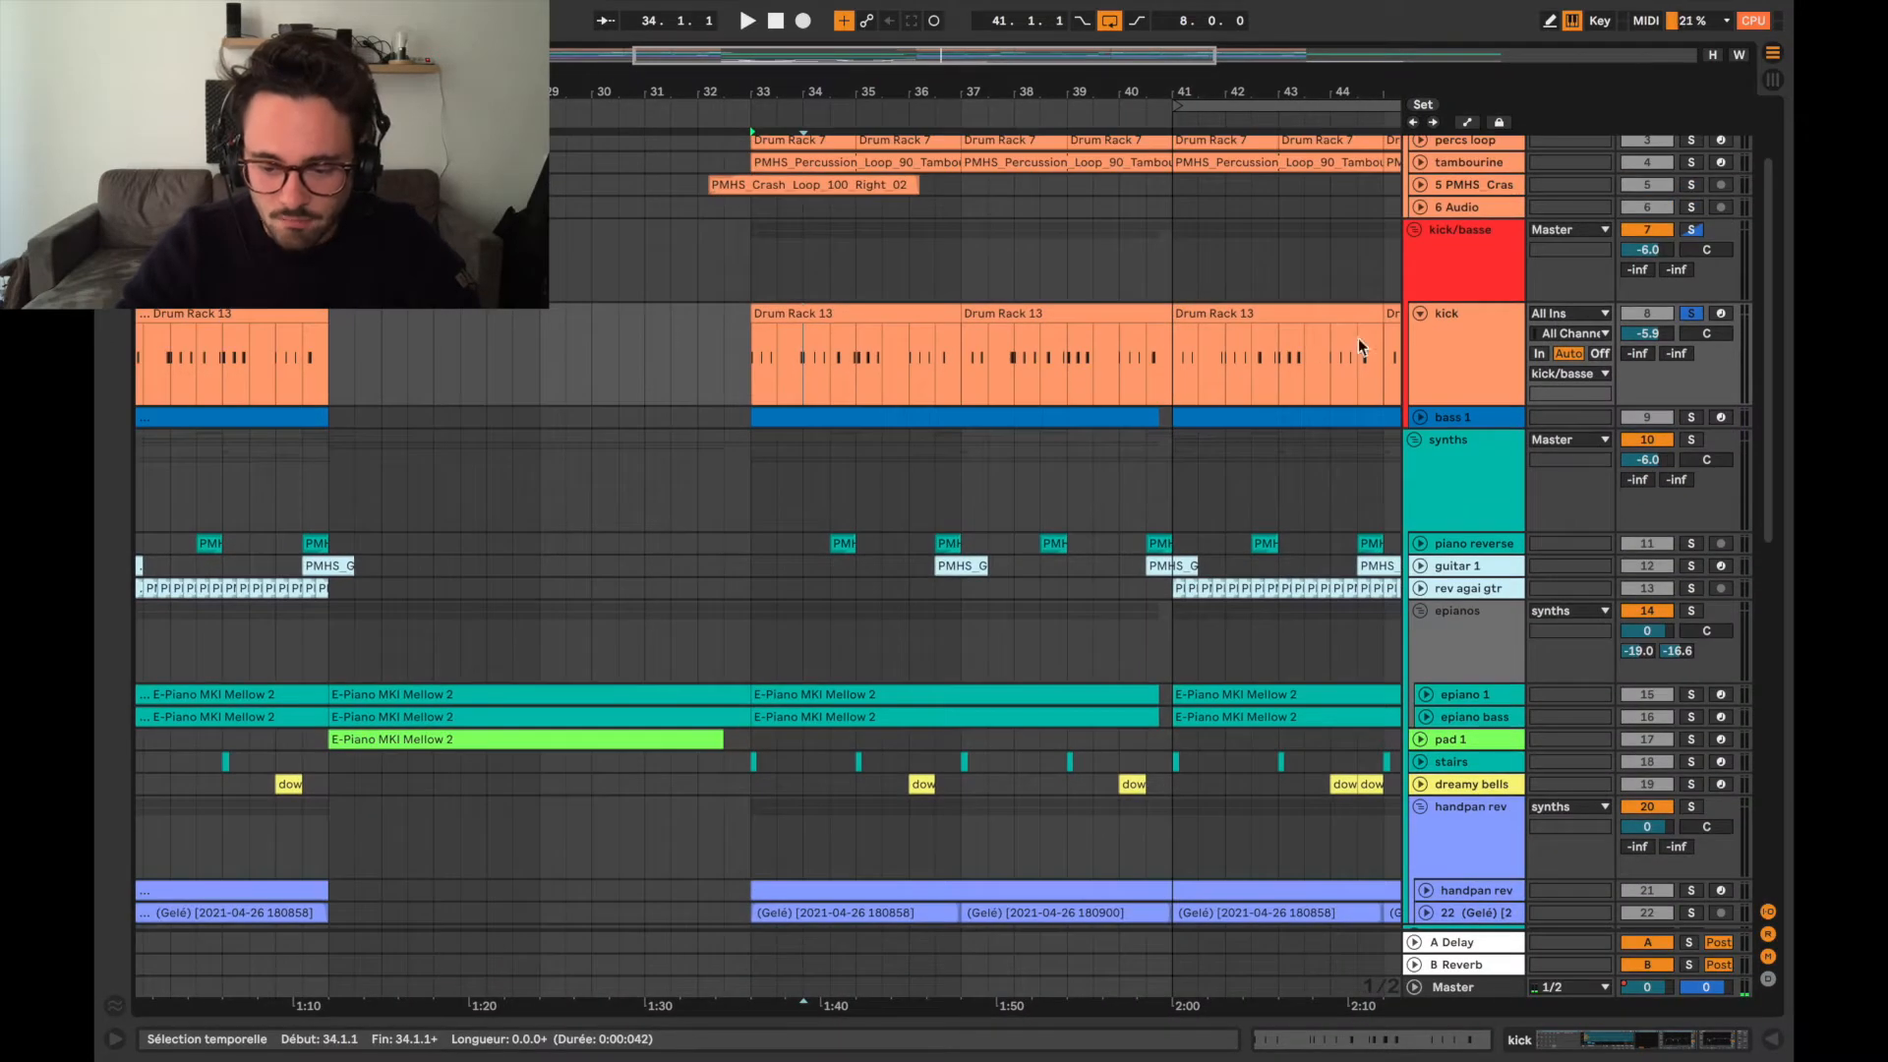
left_click(1419, 314)
scroll(1285, 368, "up", 3)
scroll(1284, 368, "right", 1)
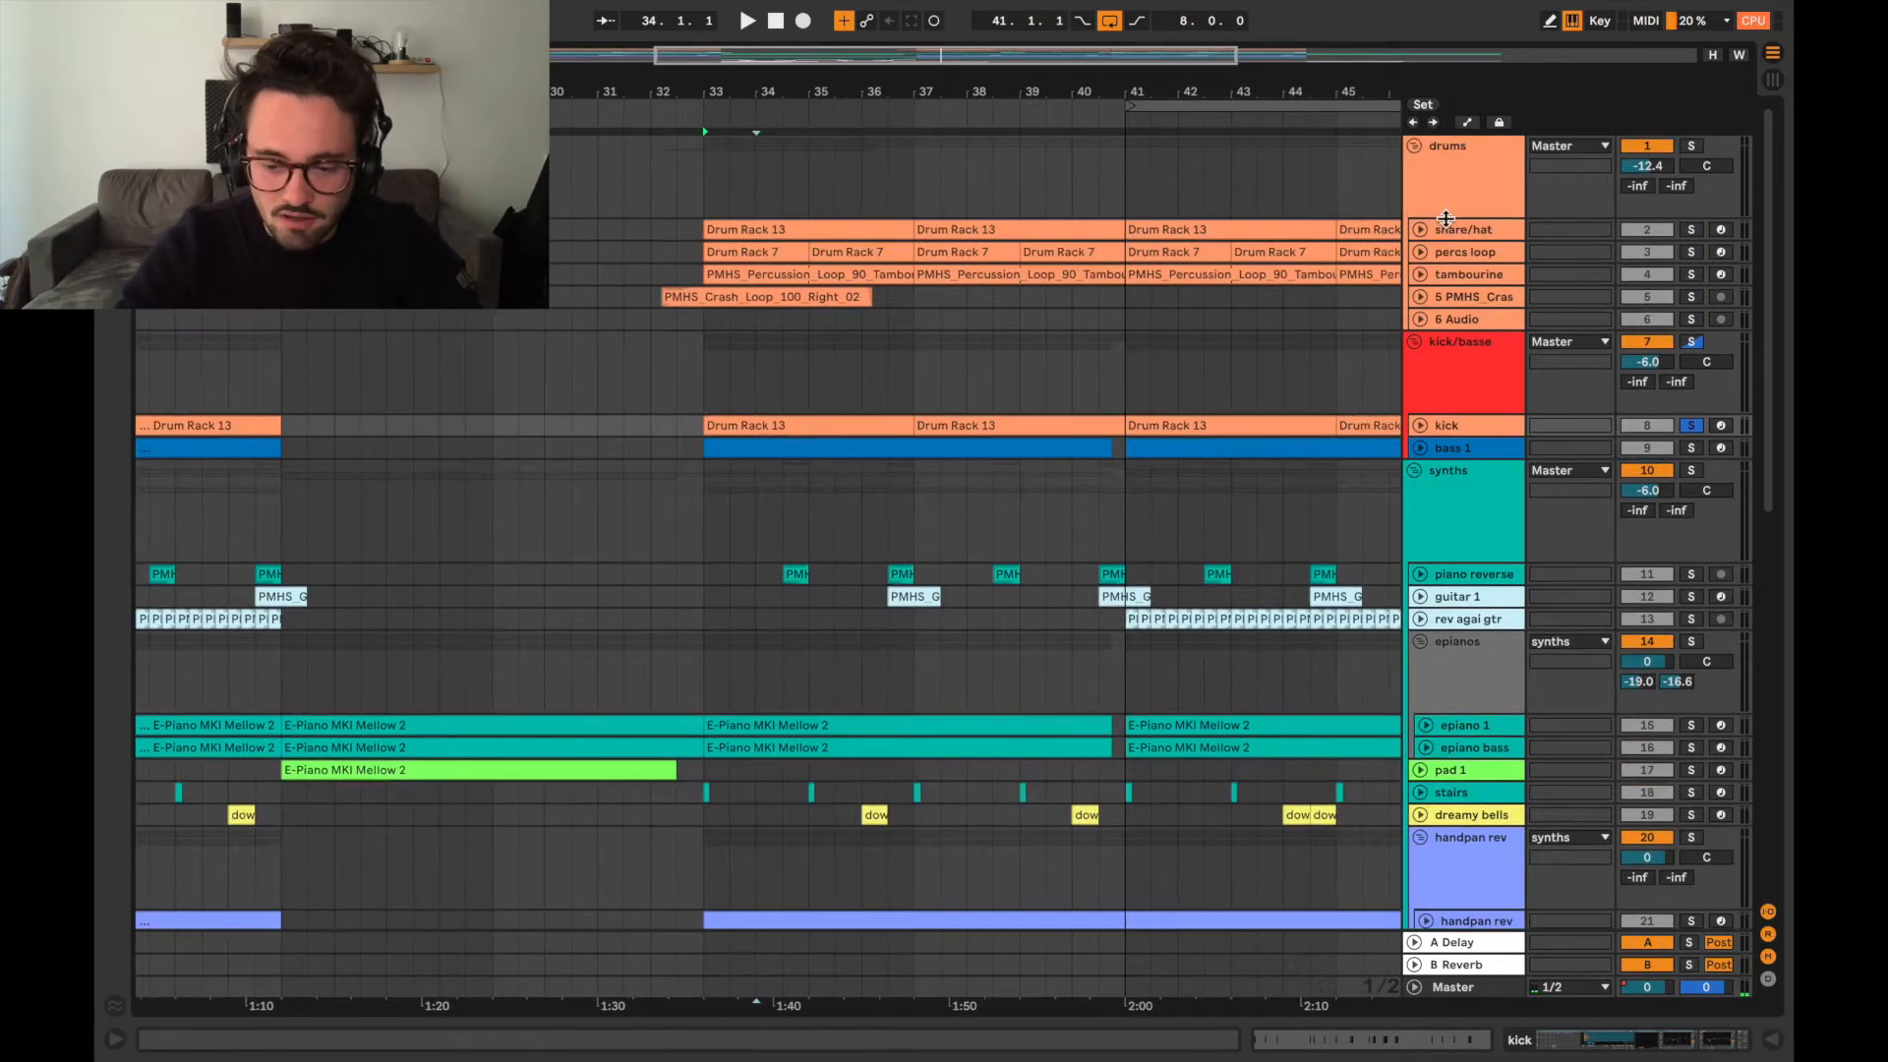
left_click(1421, 298)
left_click(1422, 285)
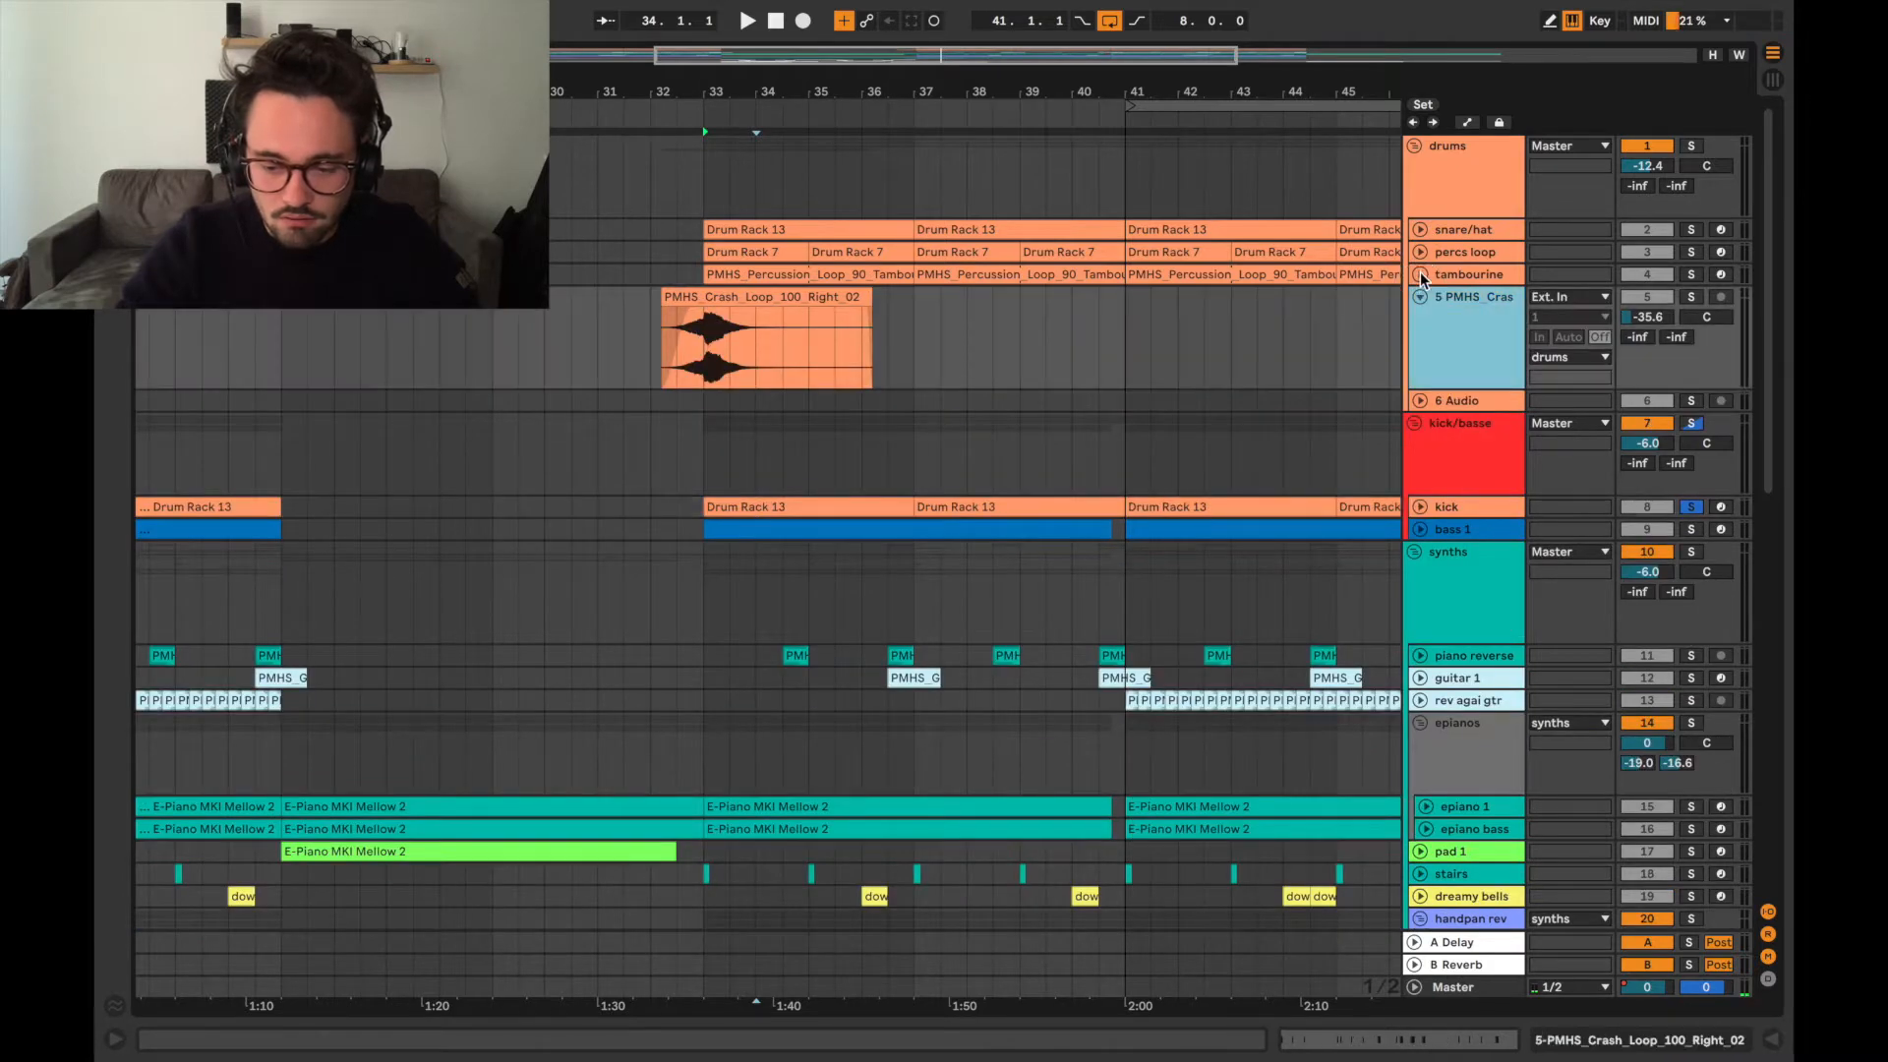
left_click(1421, 275)
left_click(1421, 253)
left_click(1422, 230)
scroll(1152, 377, "right", 2)
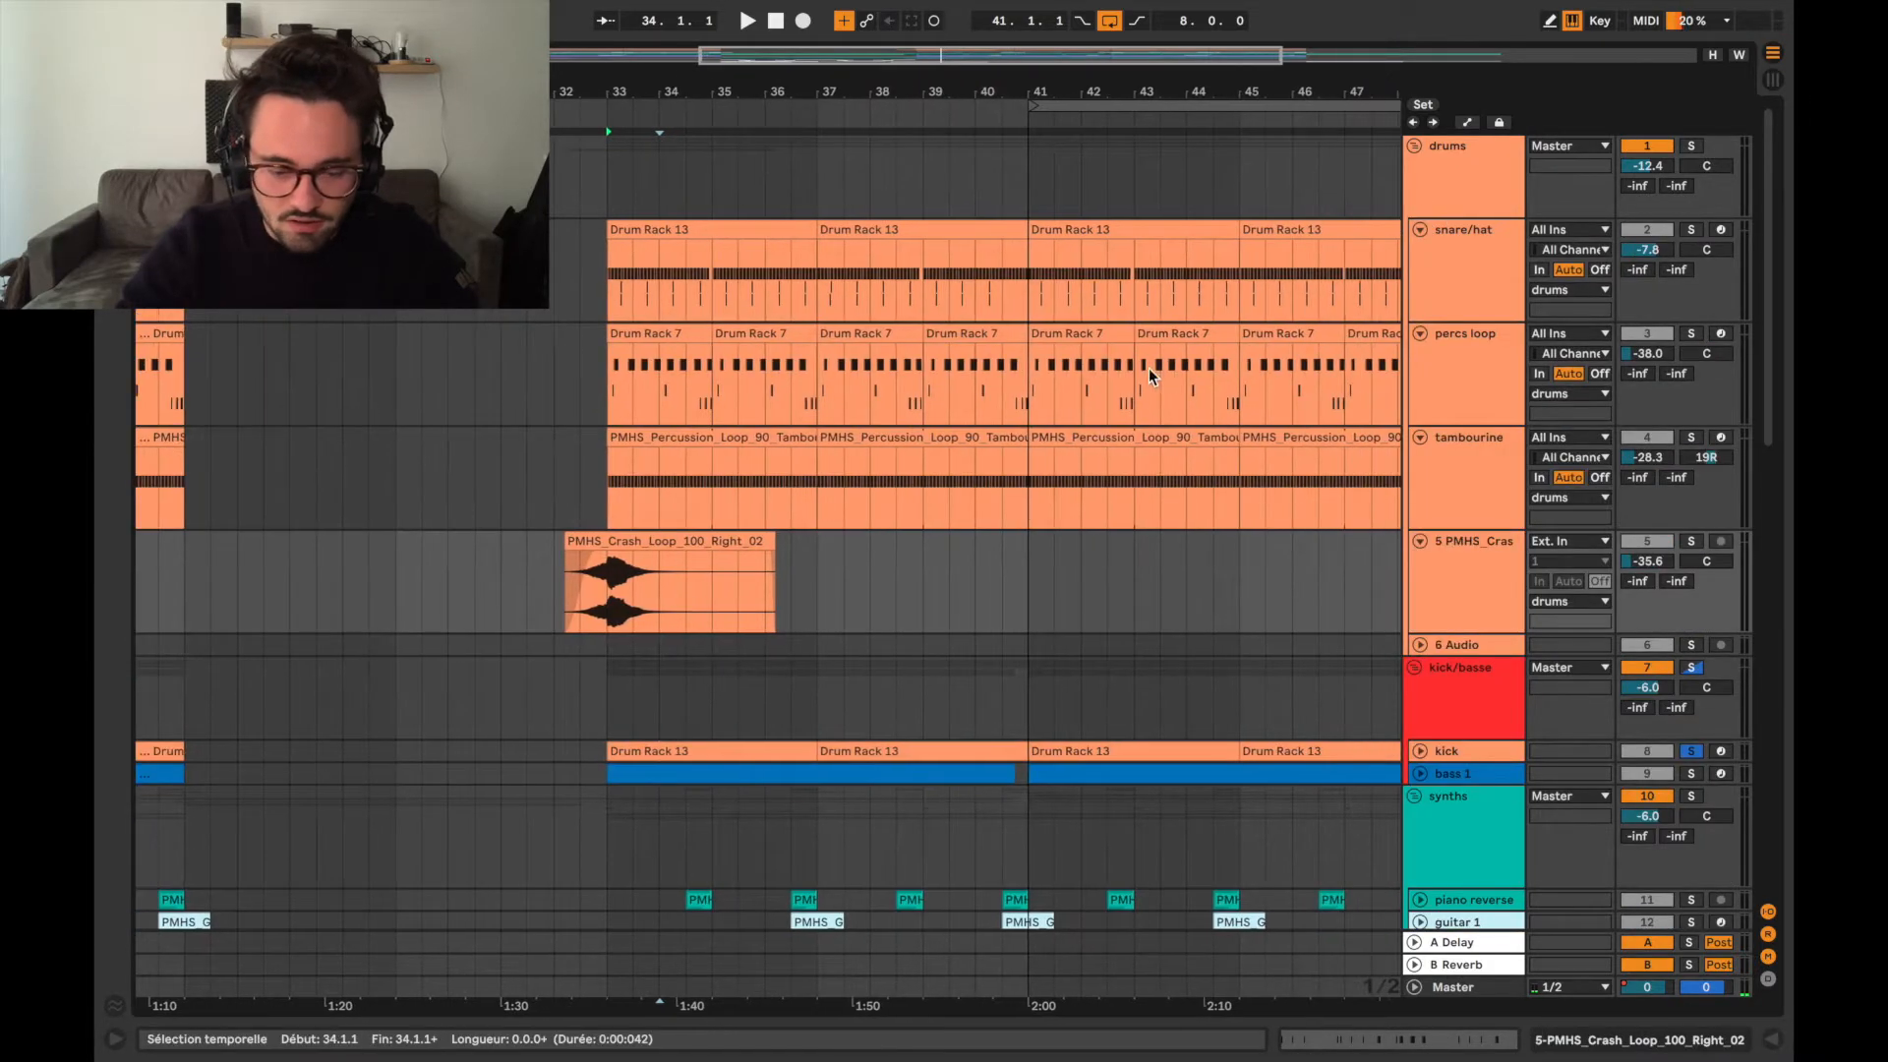
Solo the snare/hat track and audition it from bar 33.
left_click(617, 275)
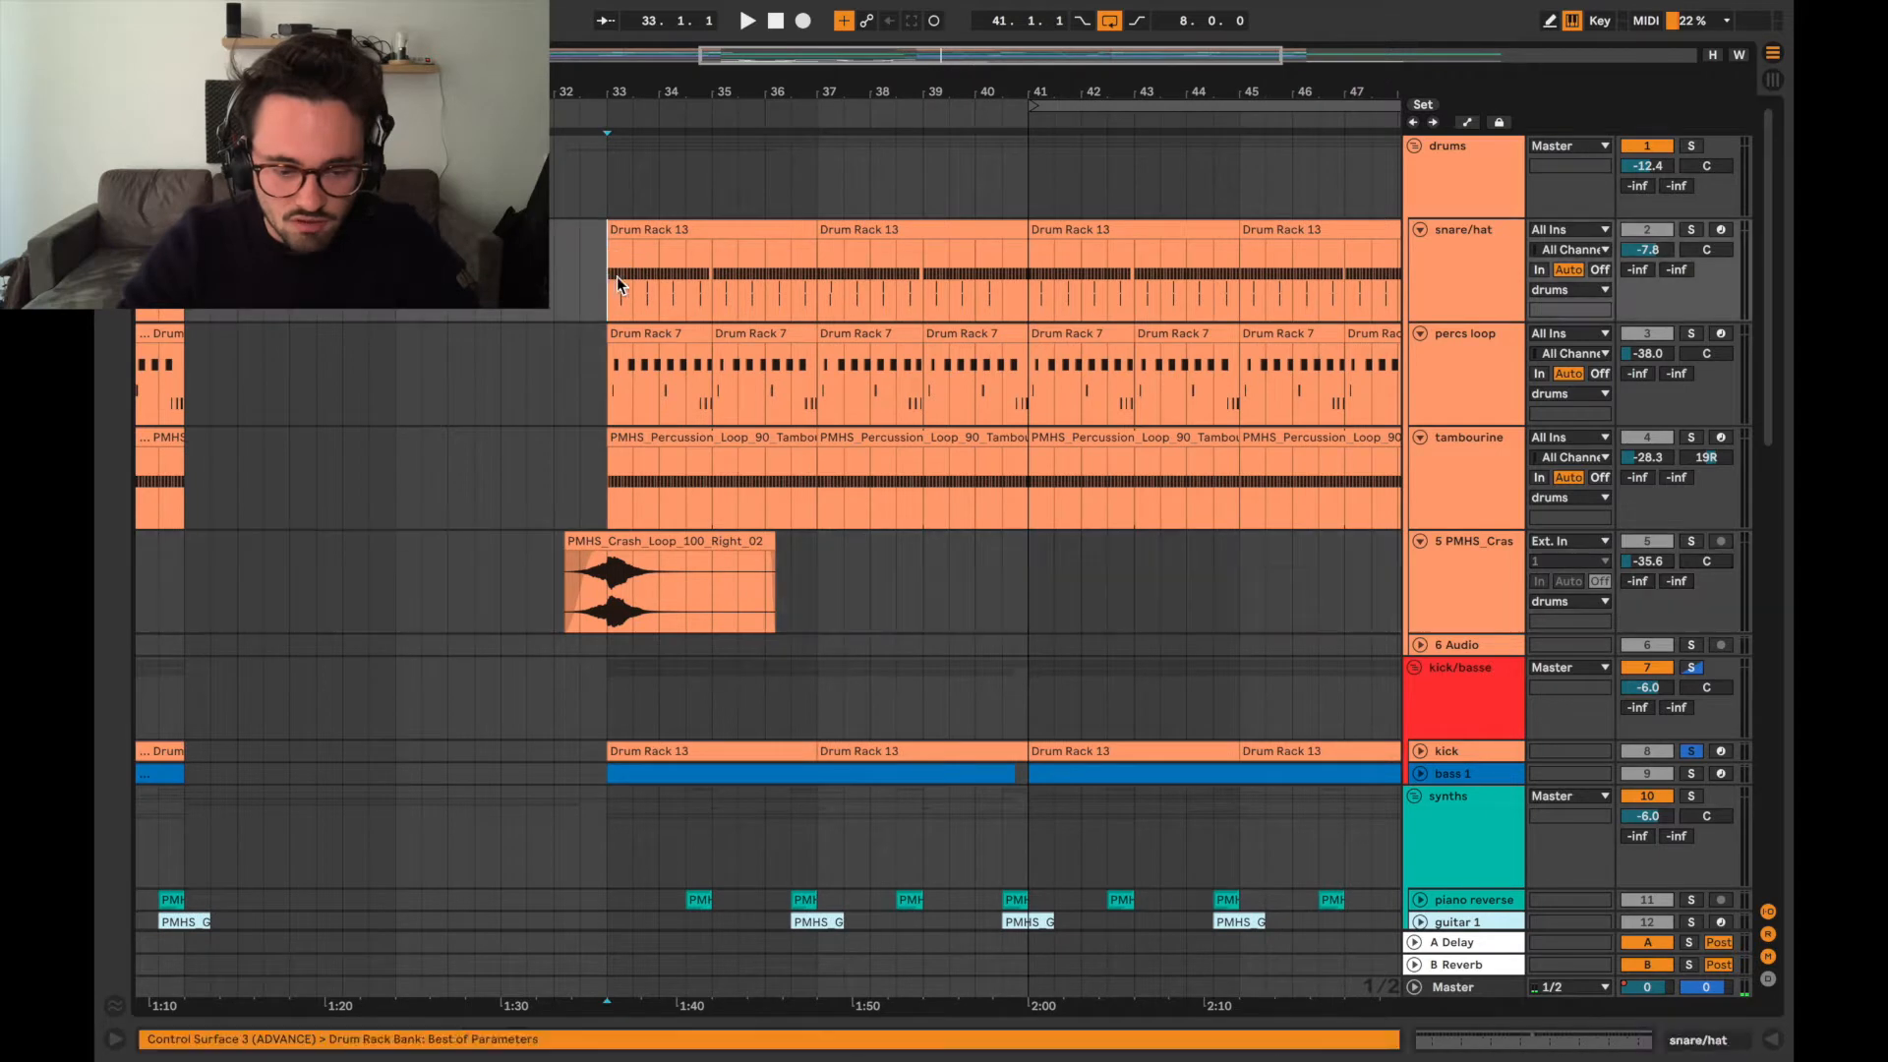
left_click(1697, 232)
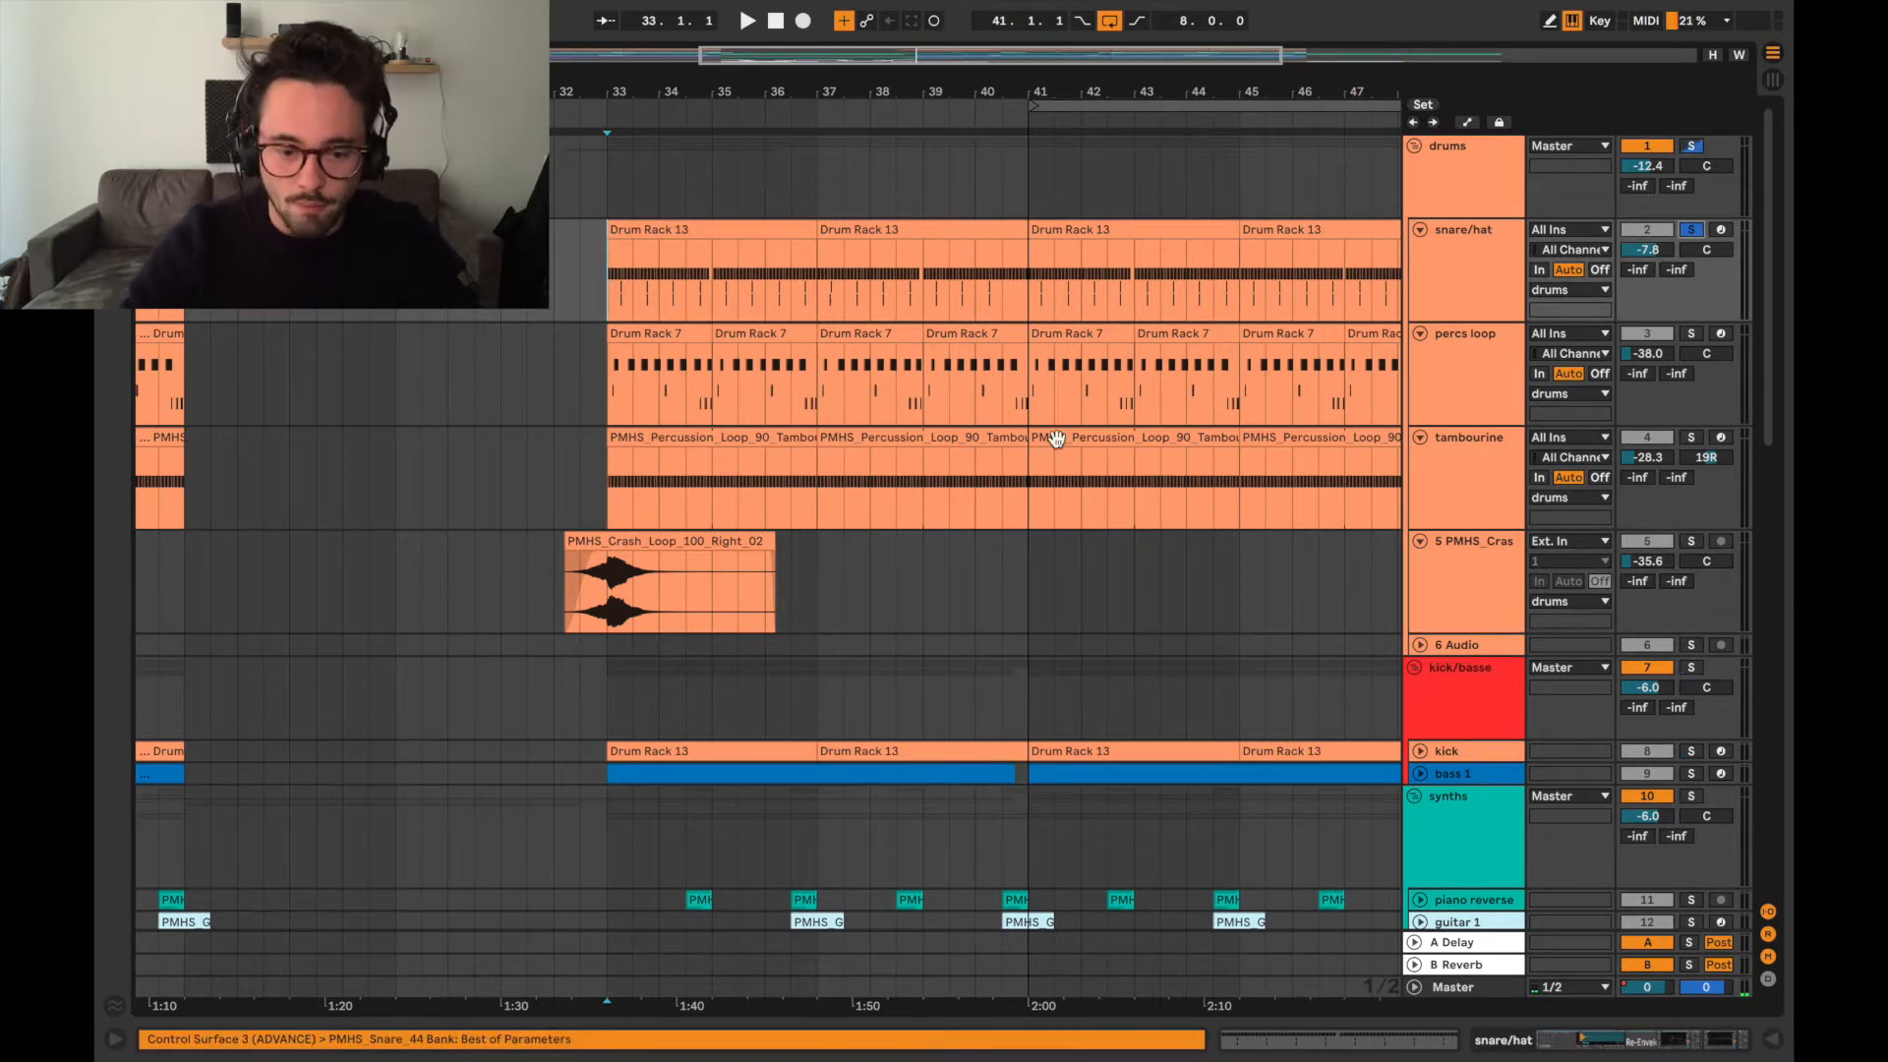
key("space")
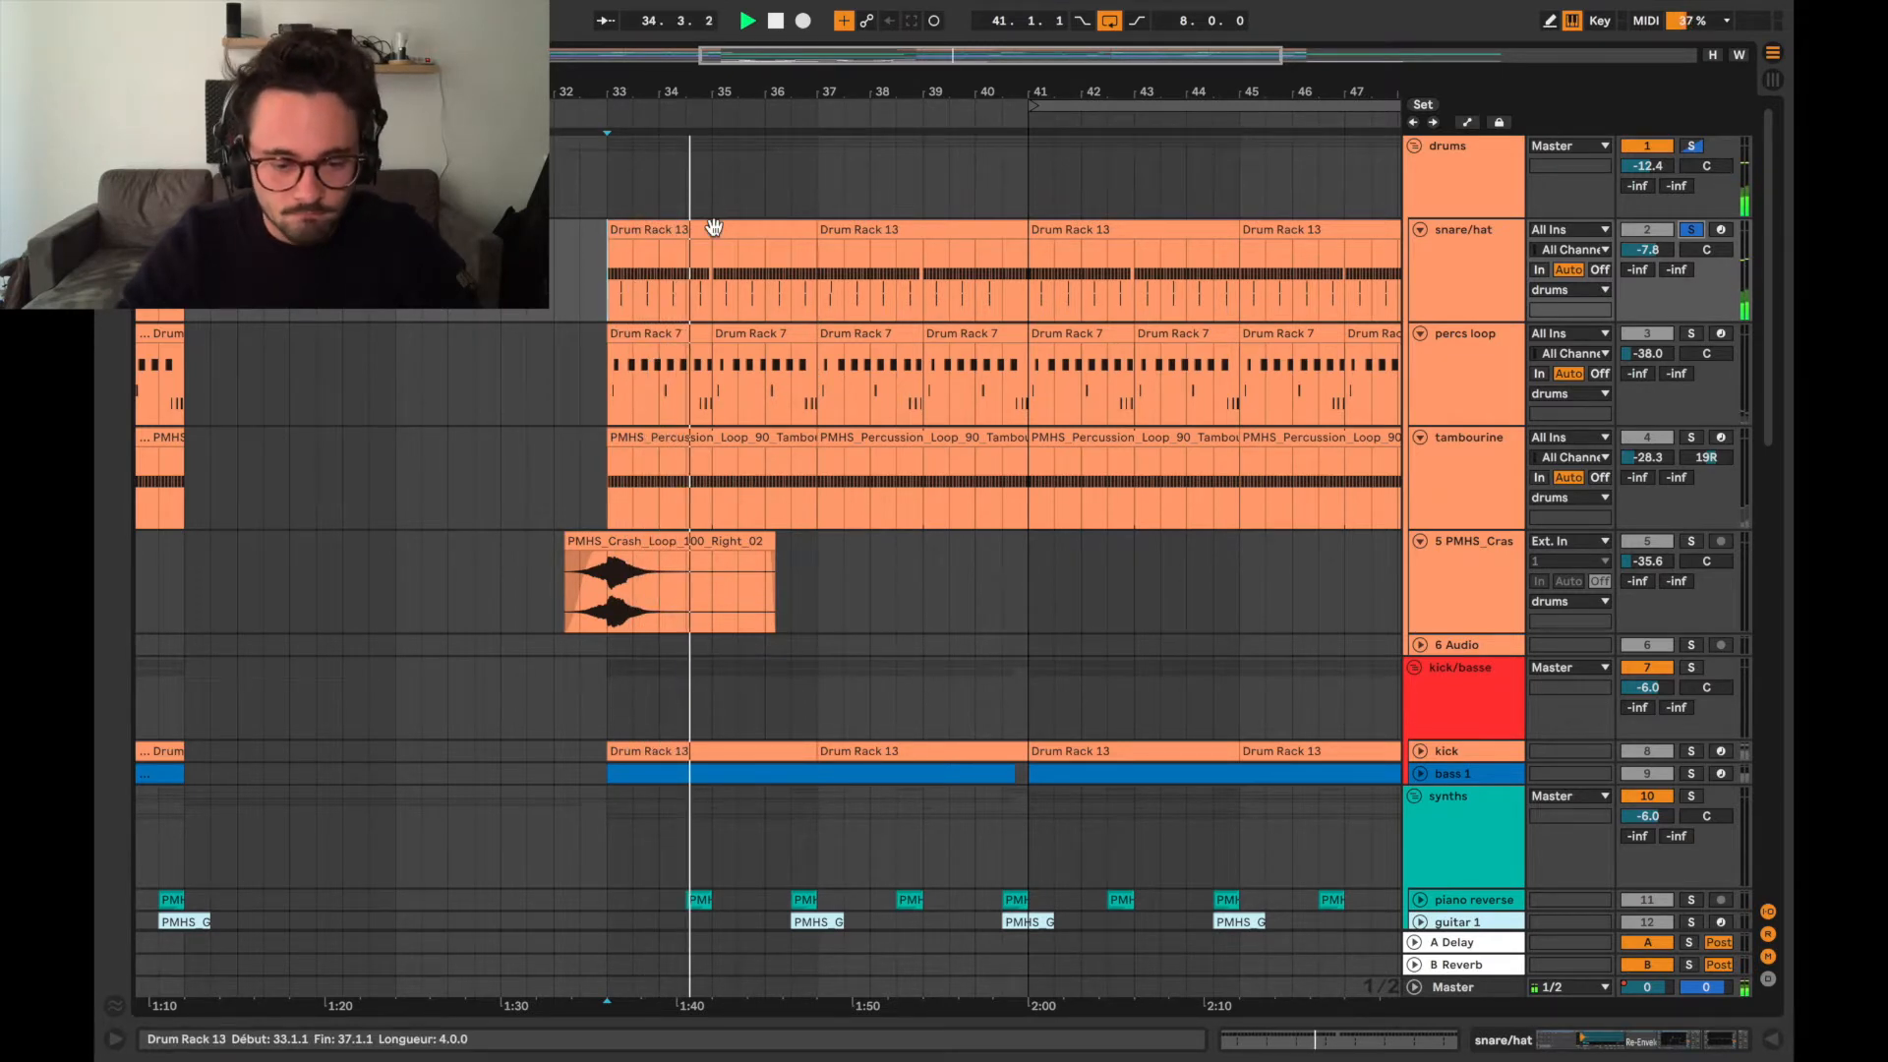
key("space")
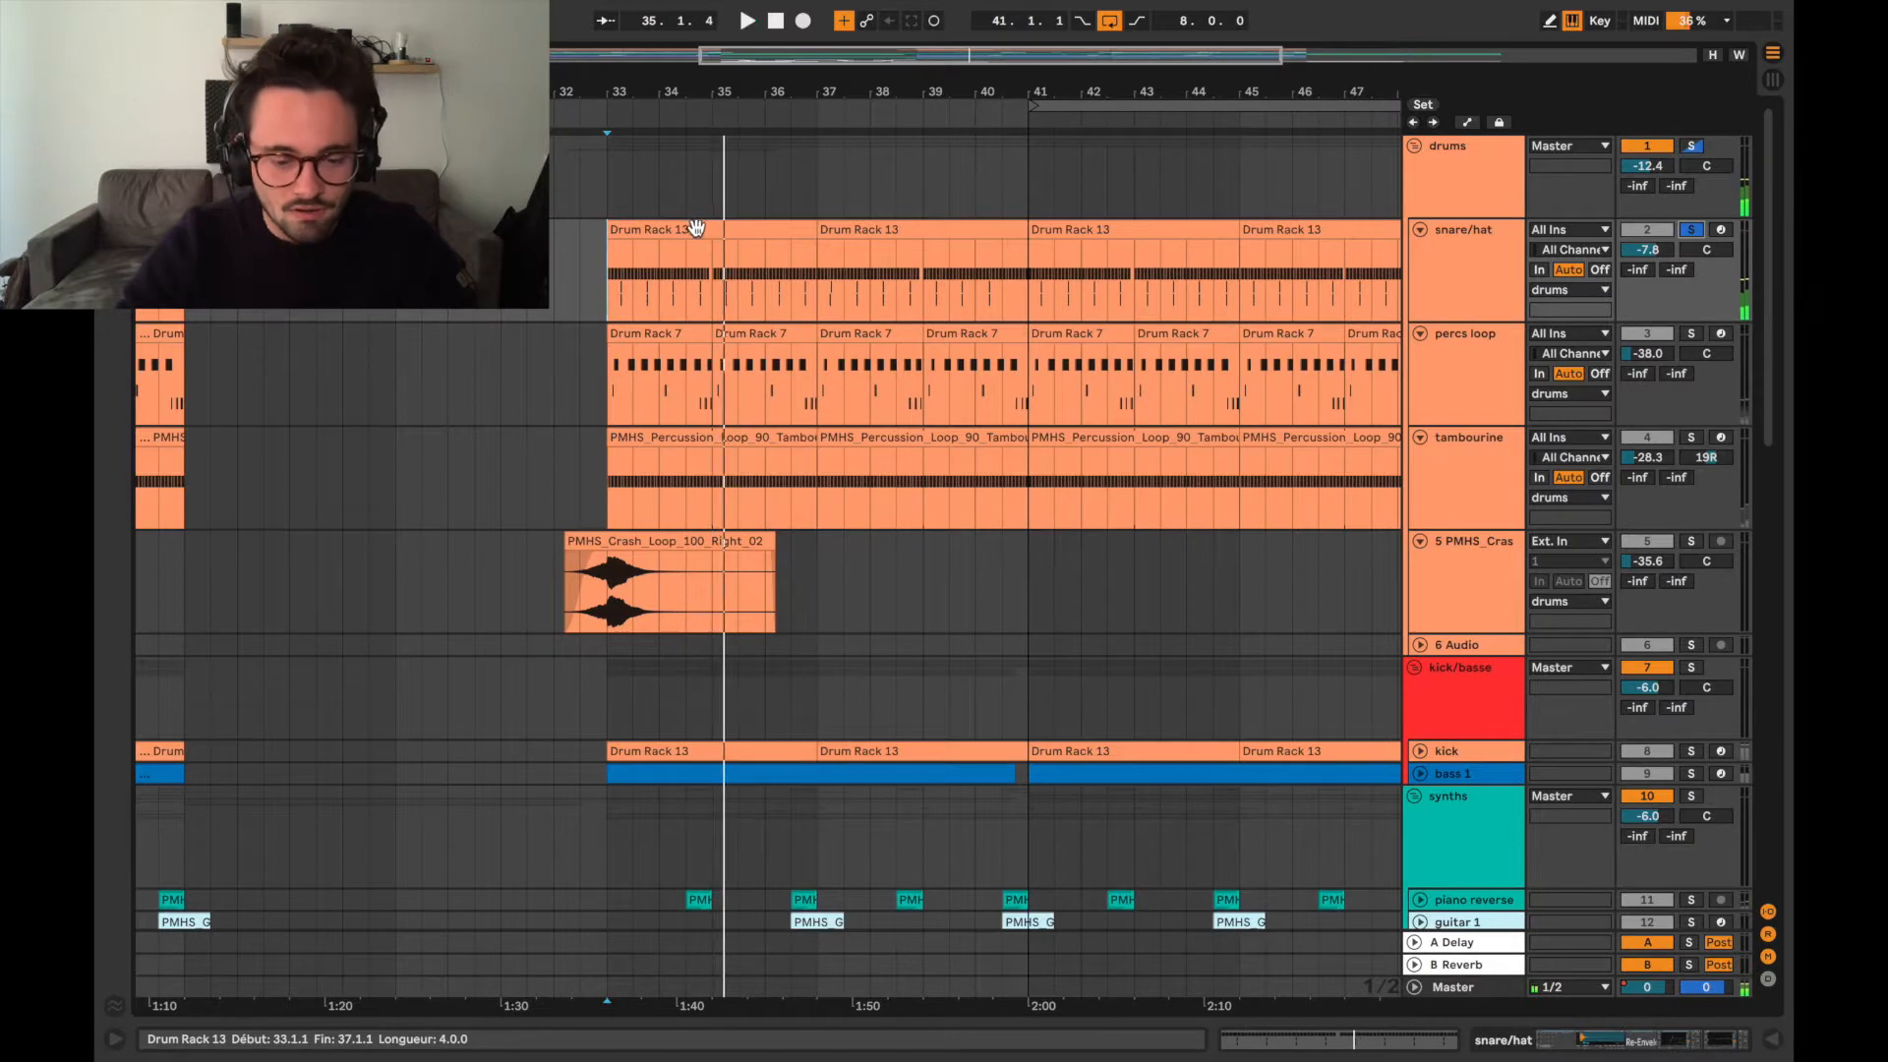
Open the first snare/hat clip and examine the snare 2 and snare 1 notes at beat 1.2.
double_click(695, 227)
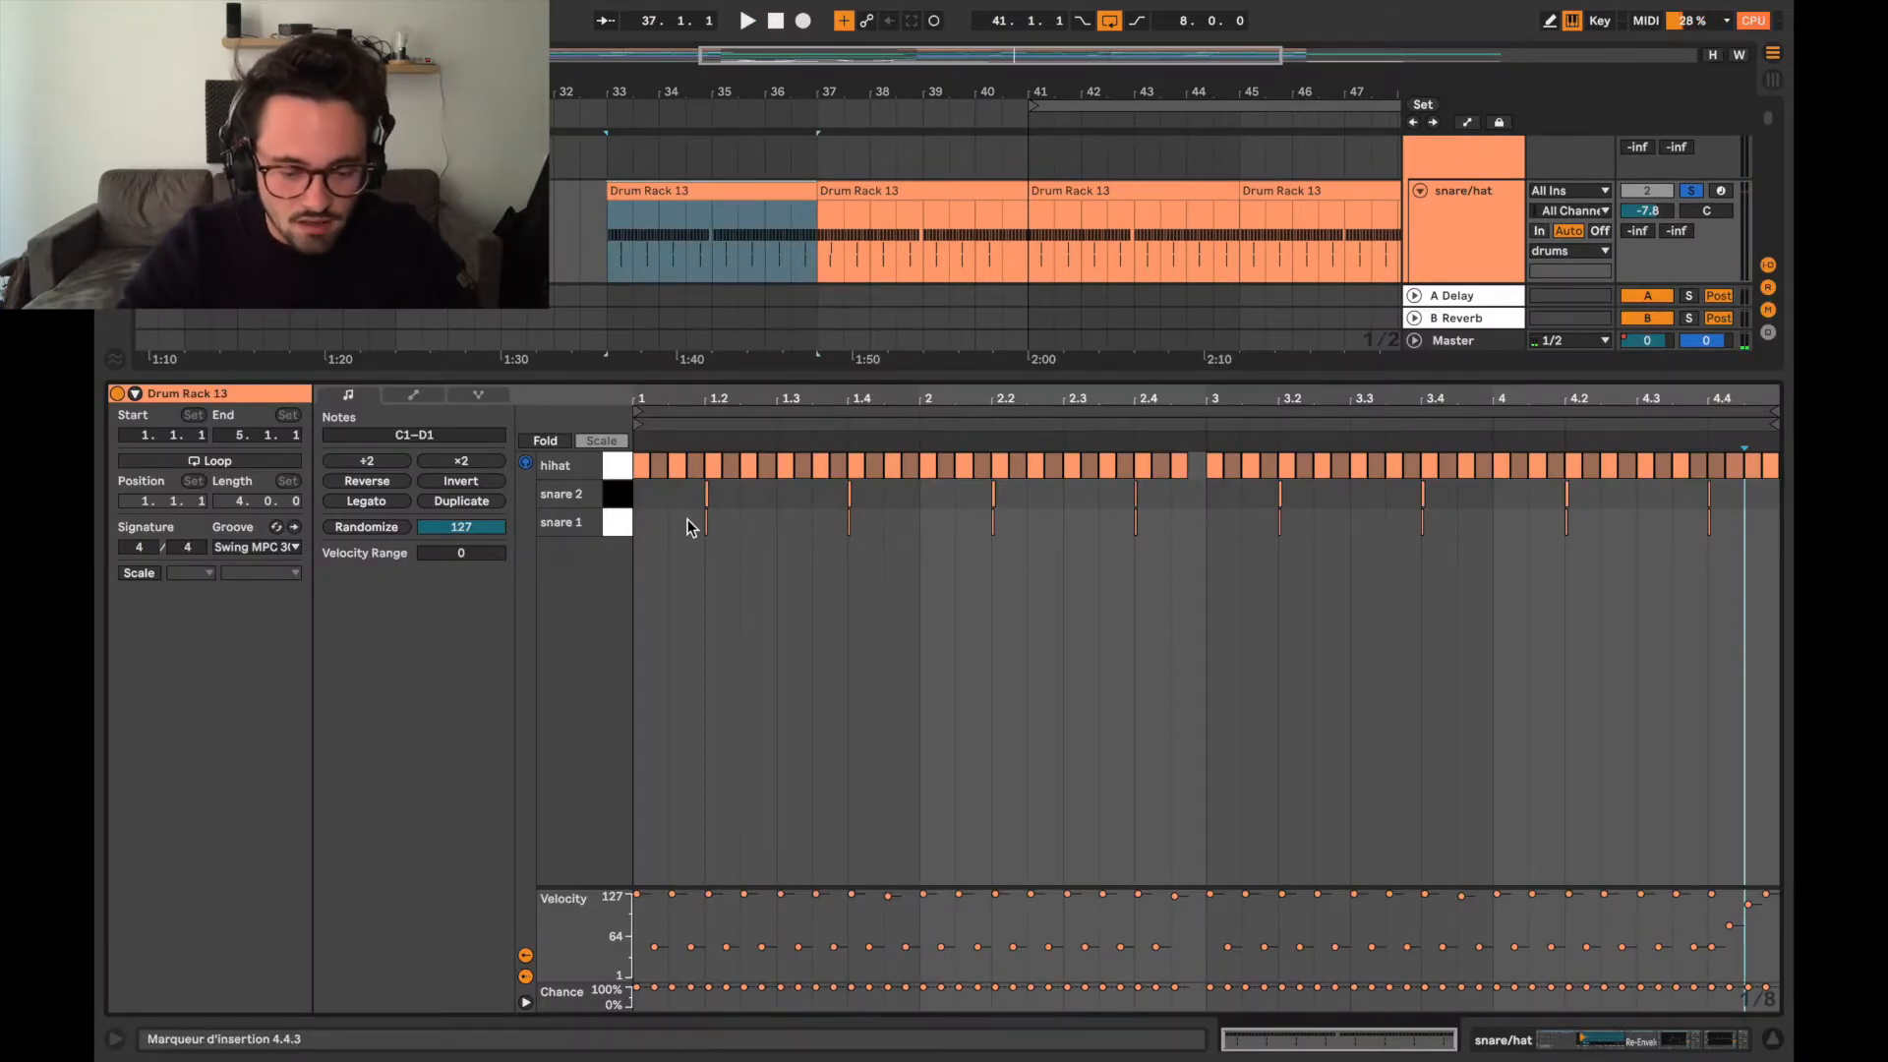
scroll(687, 520, "up", 3)
left_click(737, 495)
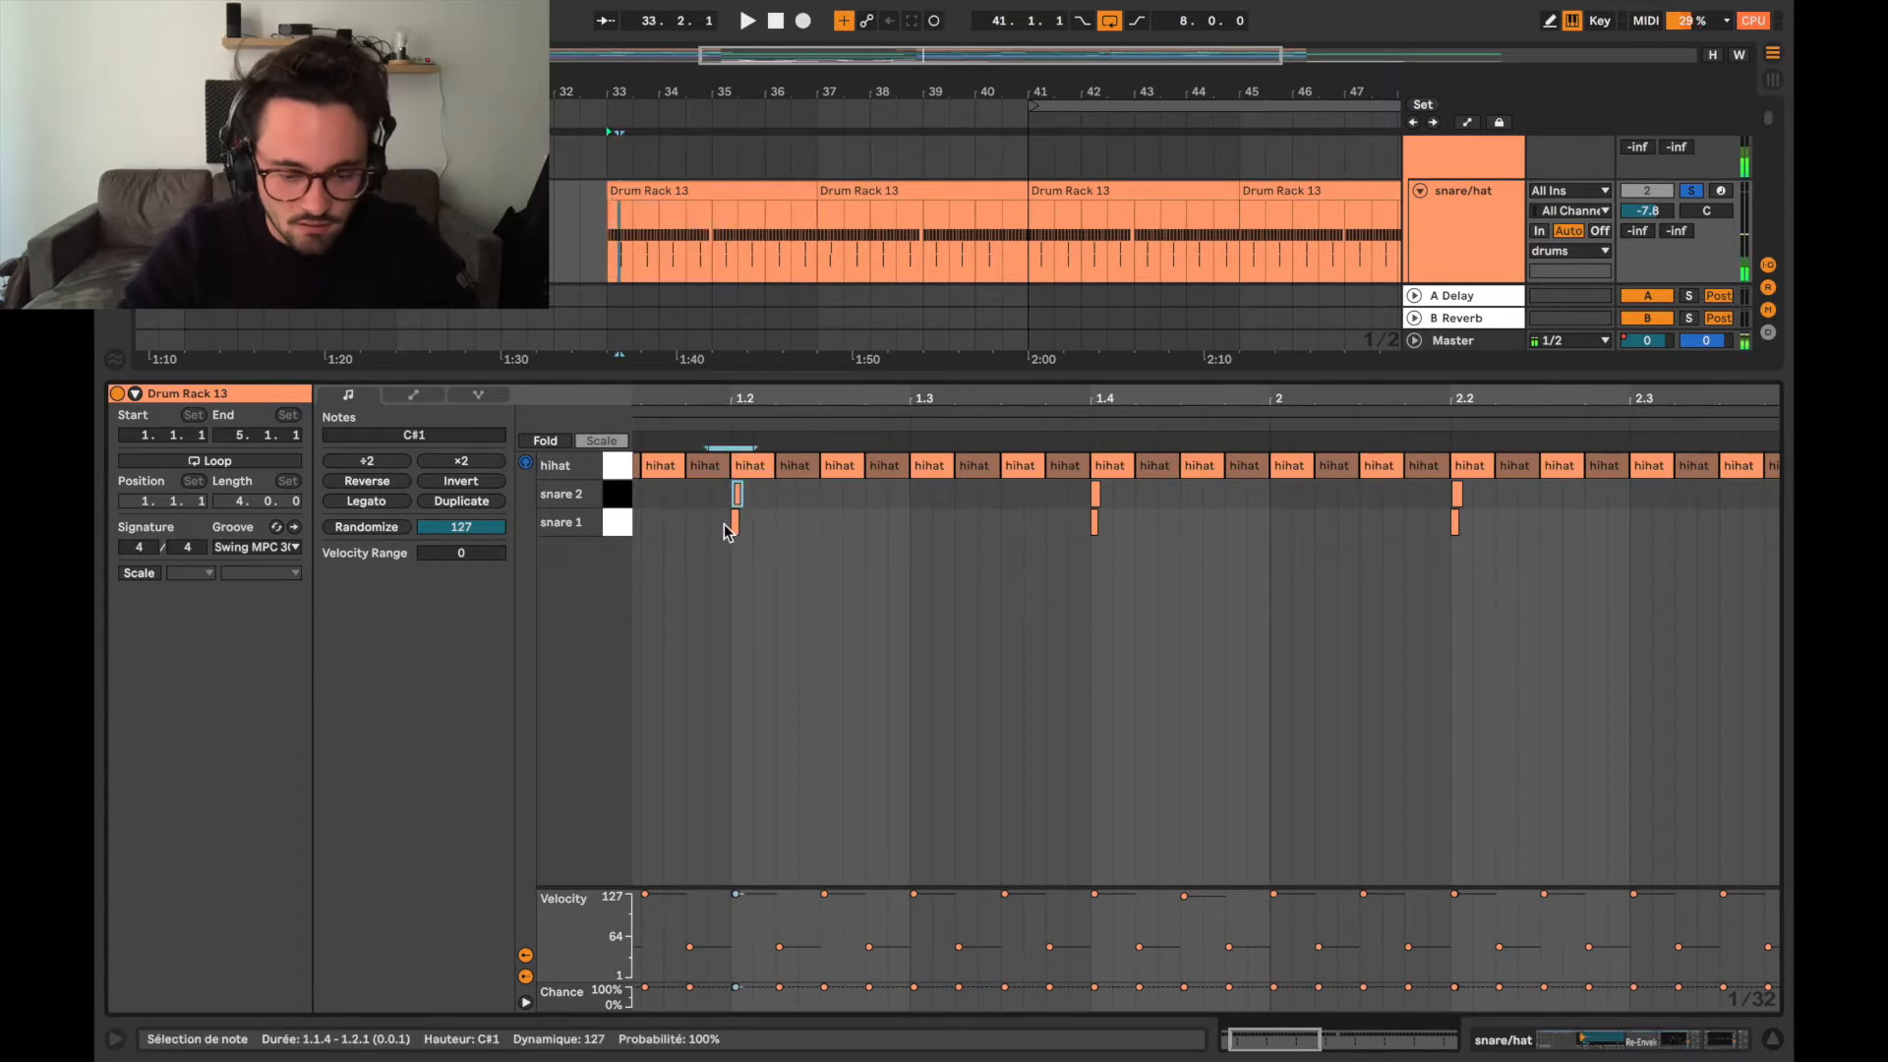
left_click(735, 522)
scroll(736, 524, "up", 2)
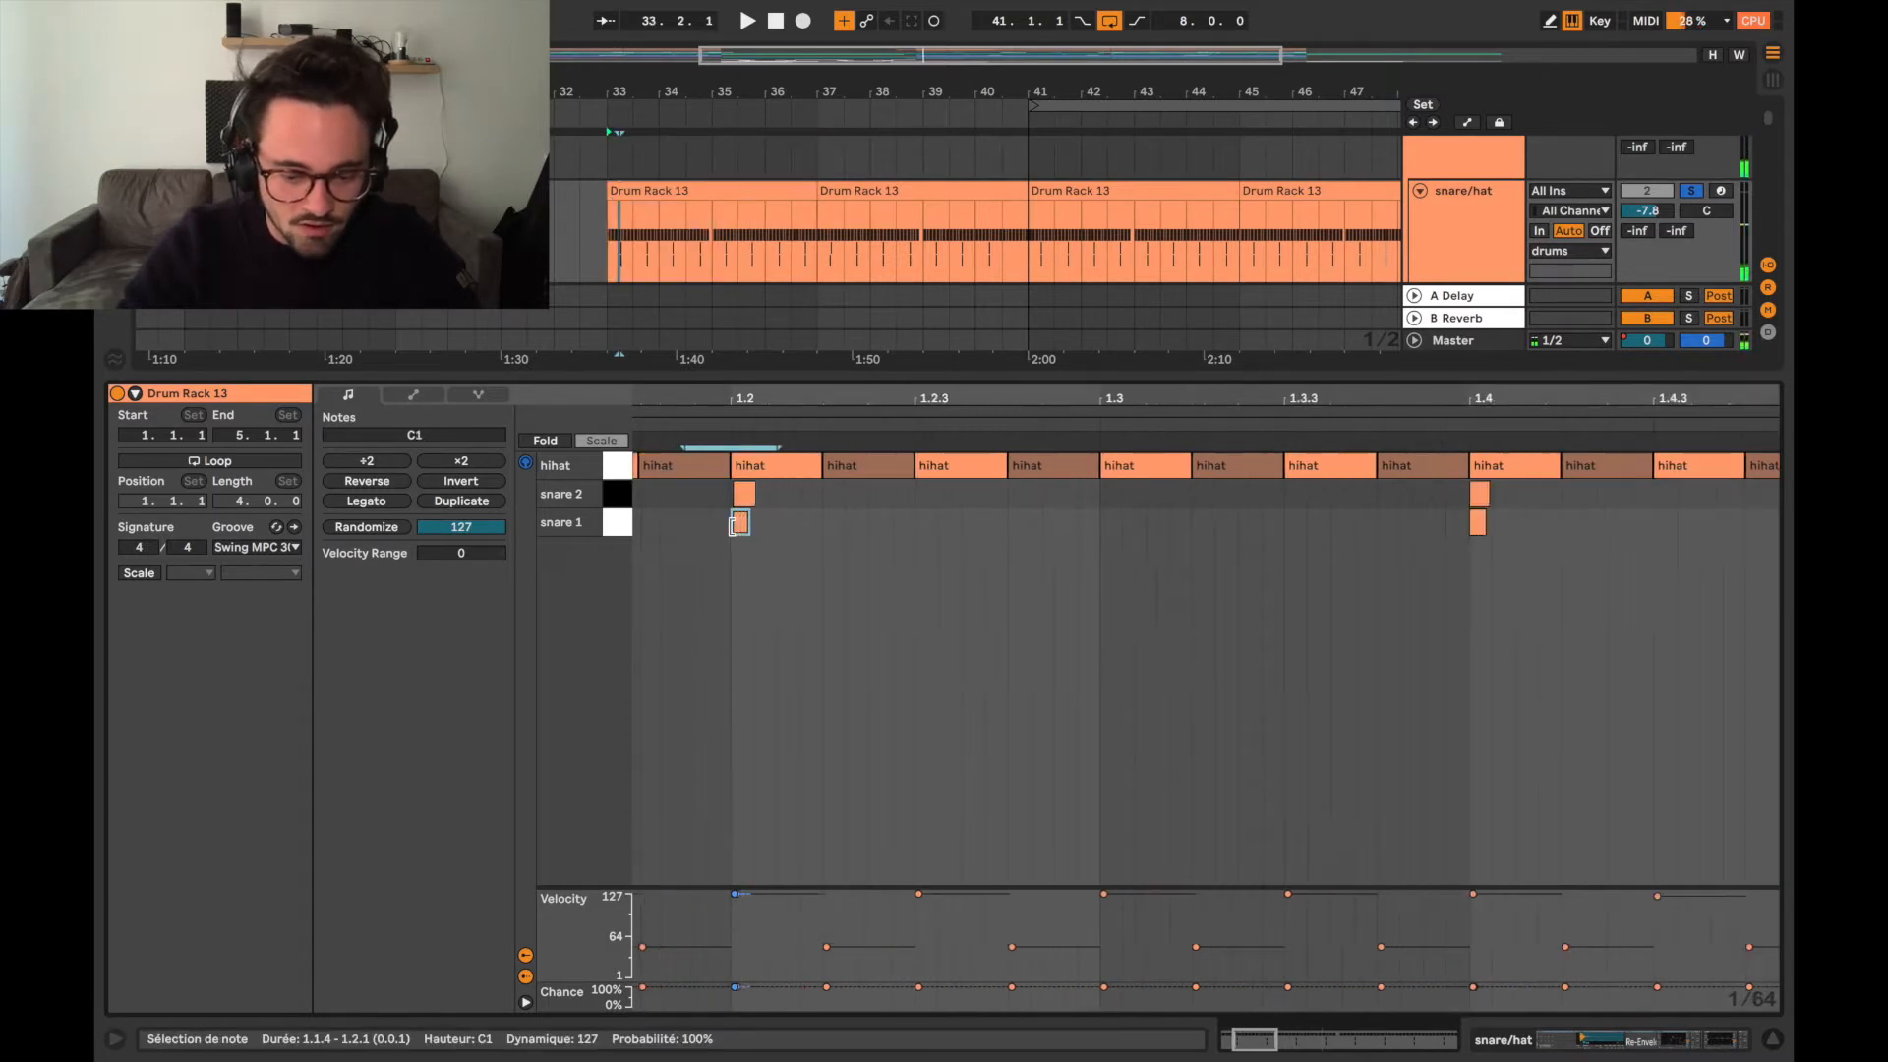
scroll(732, 521, "up", 2)
scroll(807, 571, "down", 4)
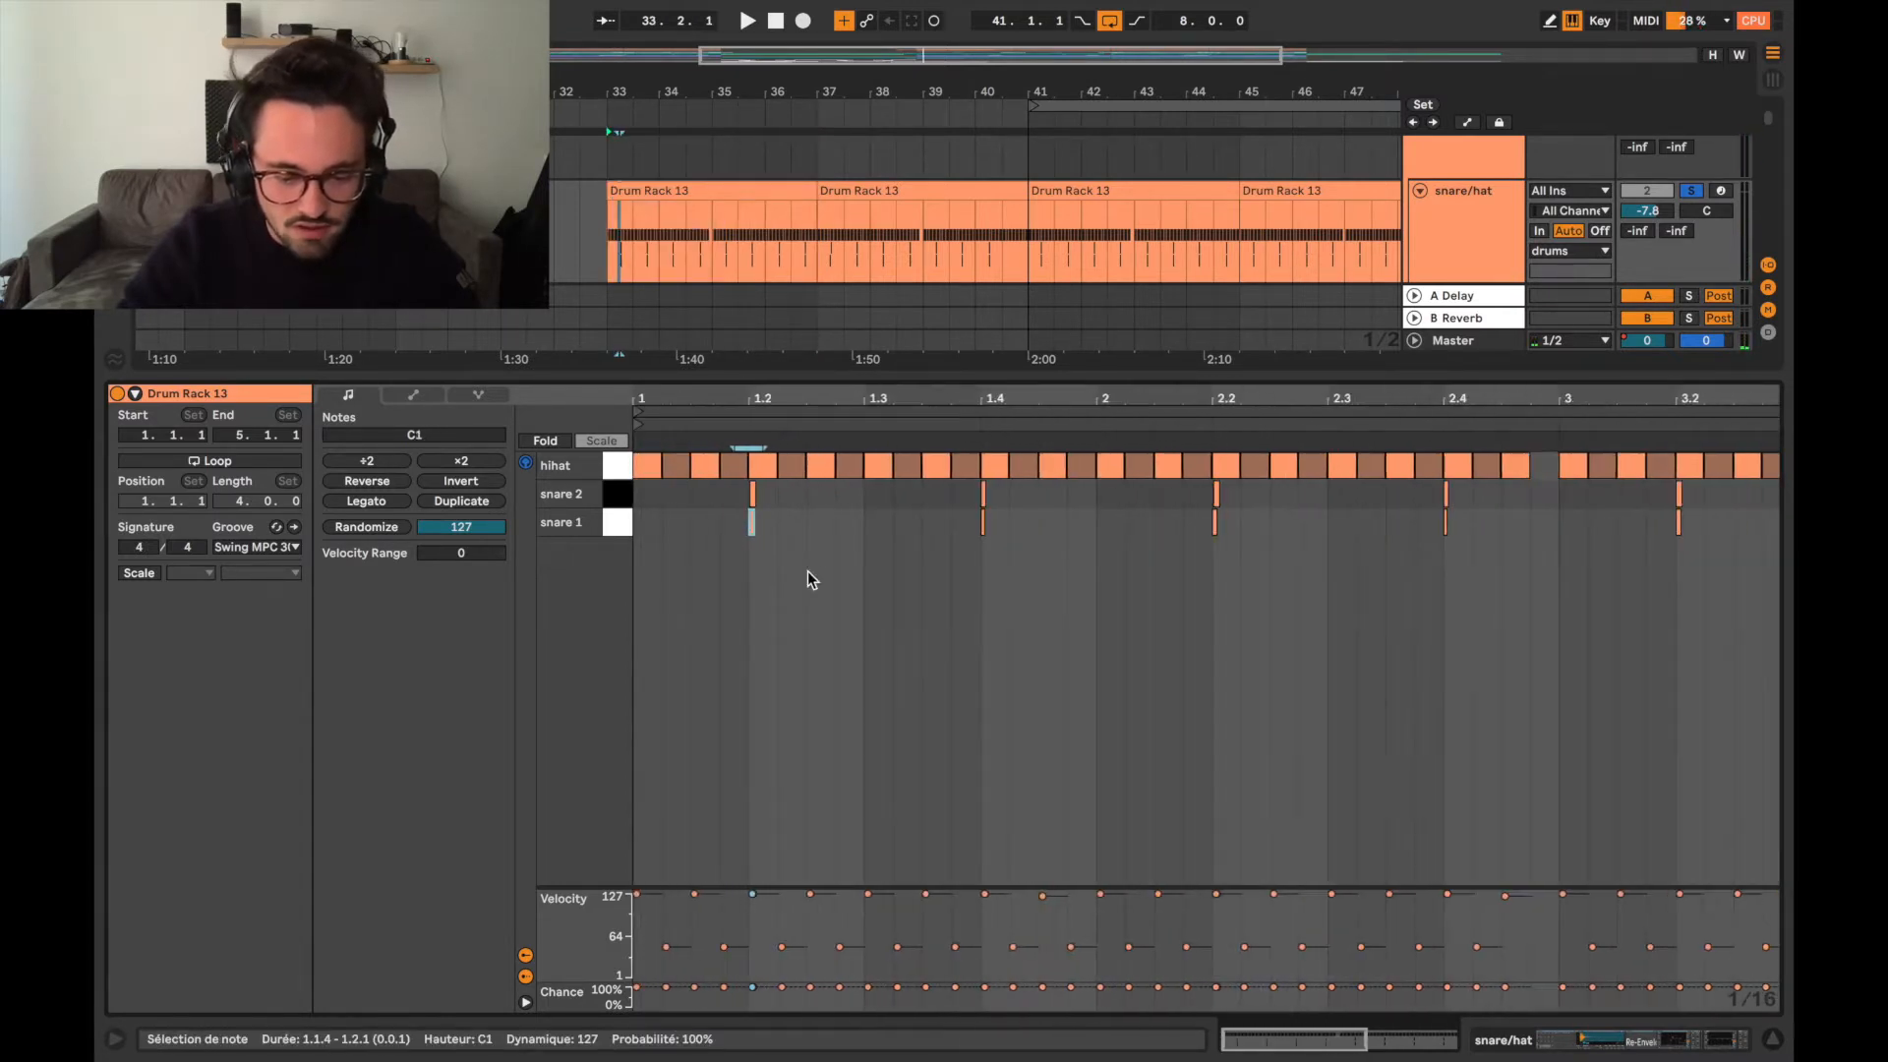
Check the snare/hat clip's groove setting and close the clip view.
left_click(254, 547)
left_click(253, 553)
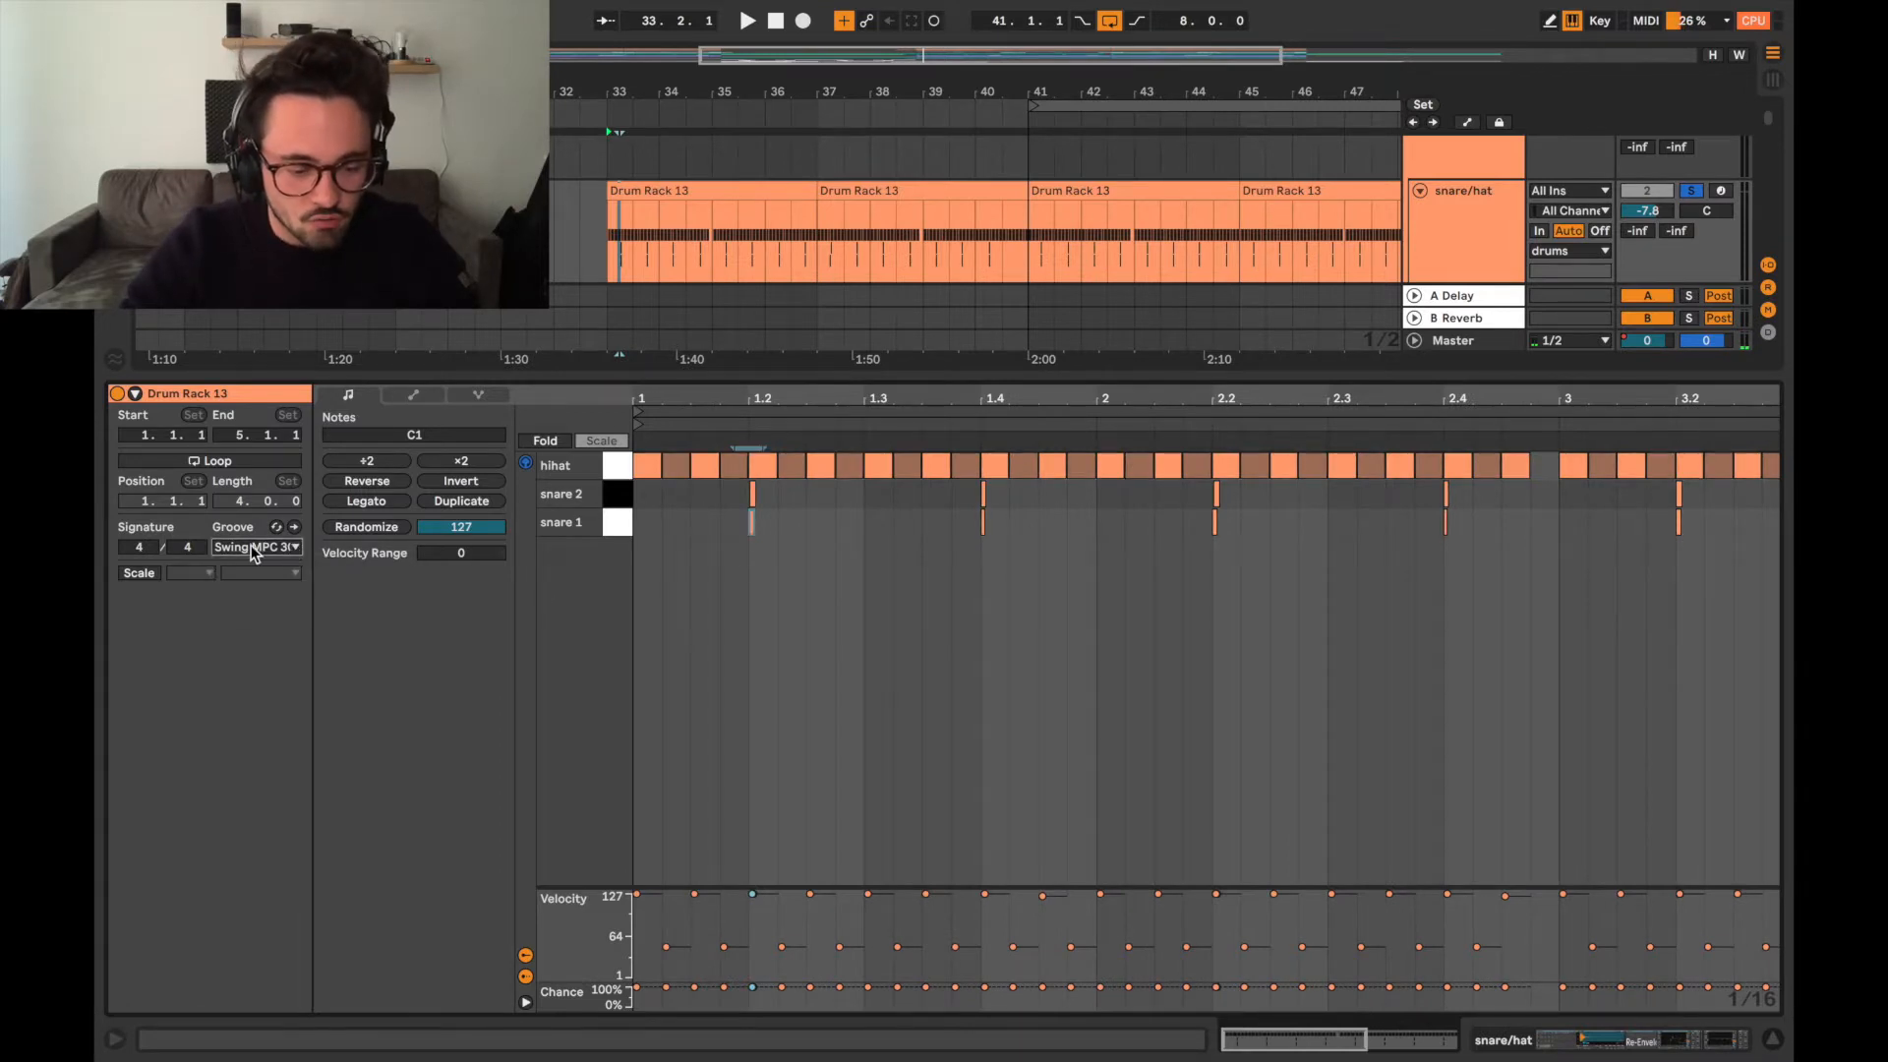
double_click(742, 375)
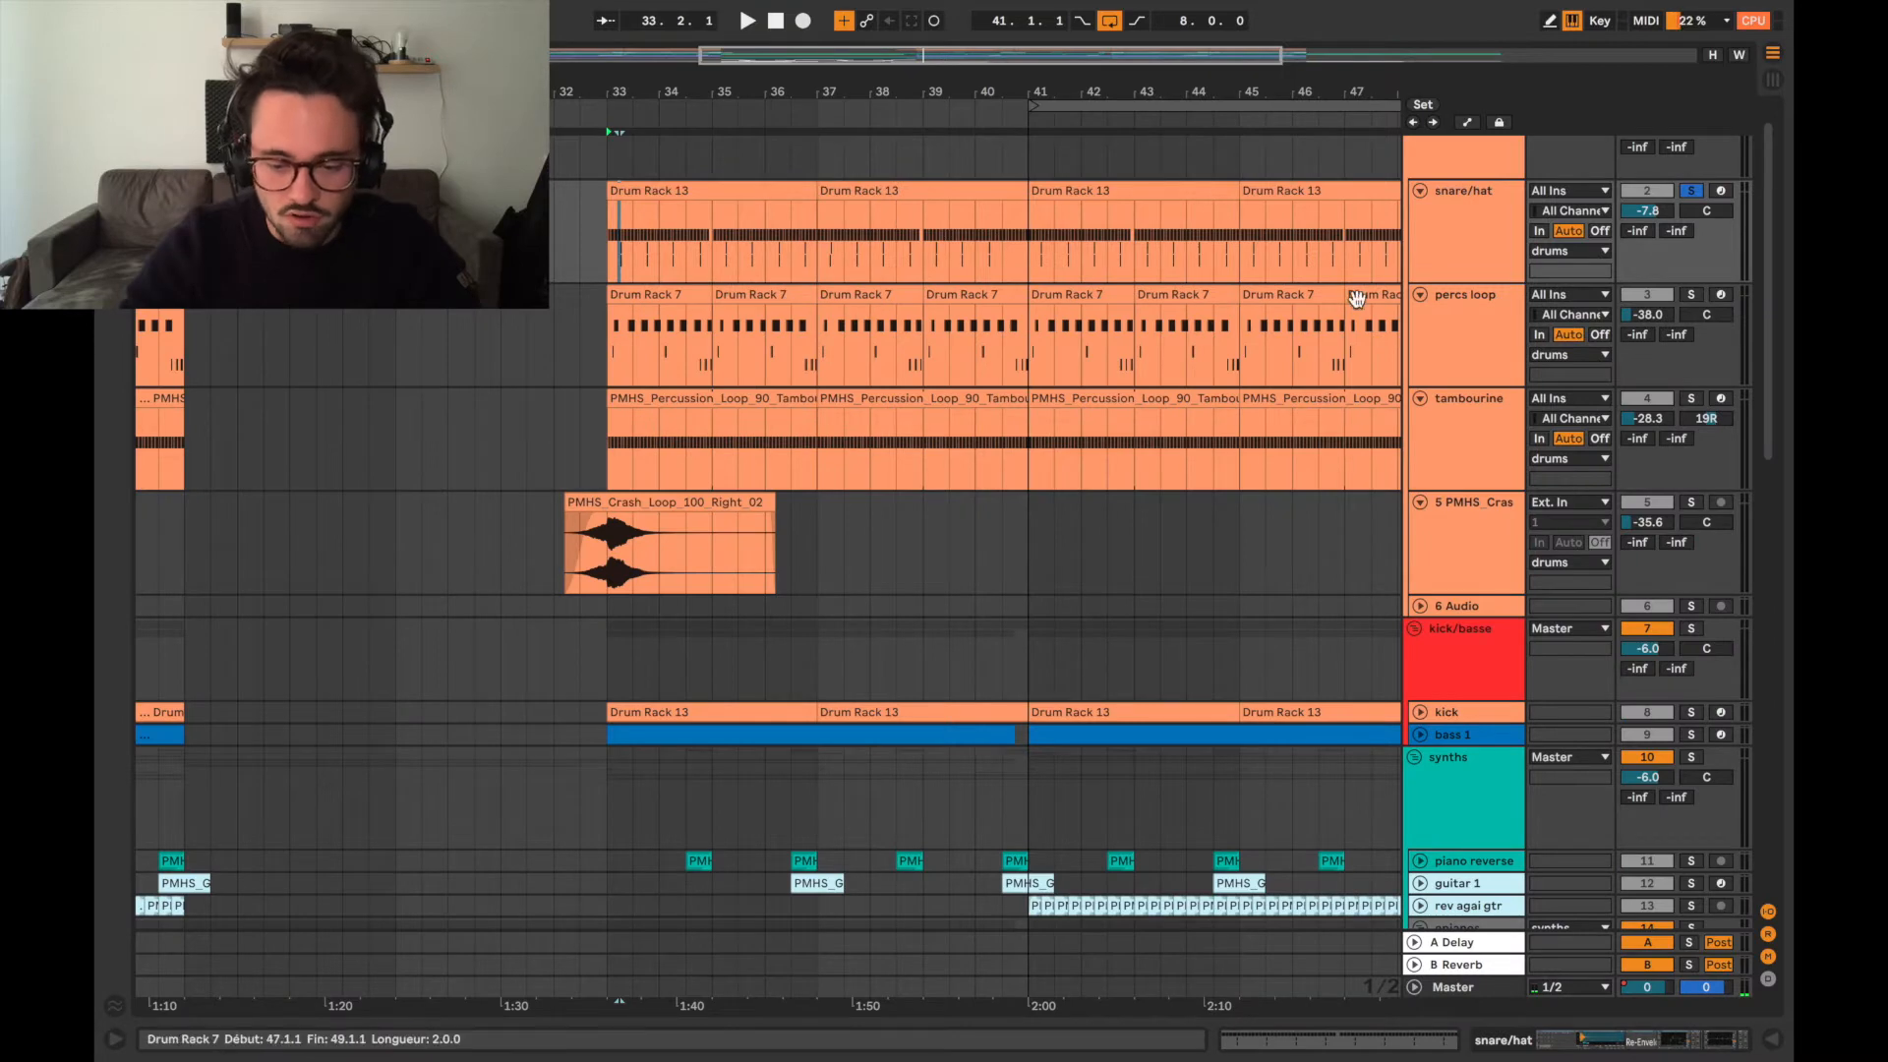
Open the first percs loop clip, solo its track and audition it from bar 33.
left_click(1451, 339)
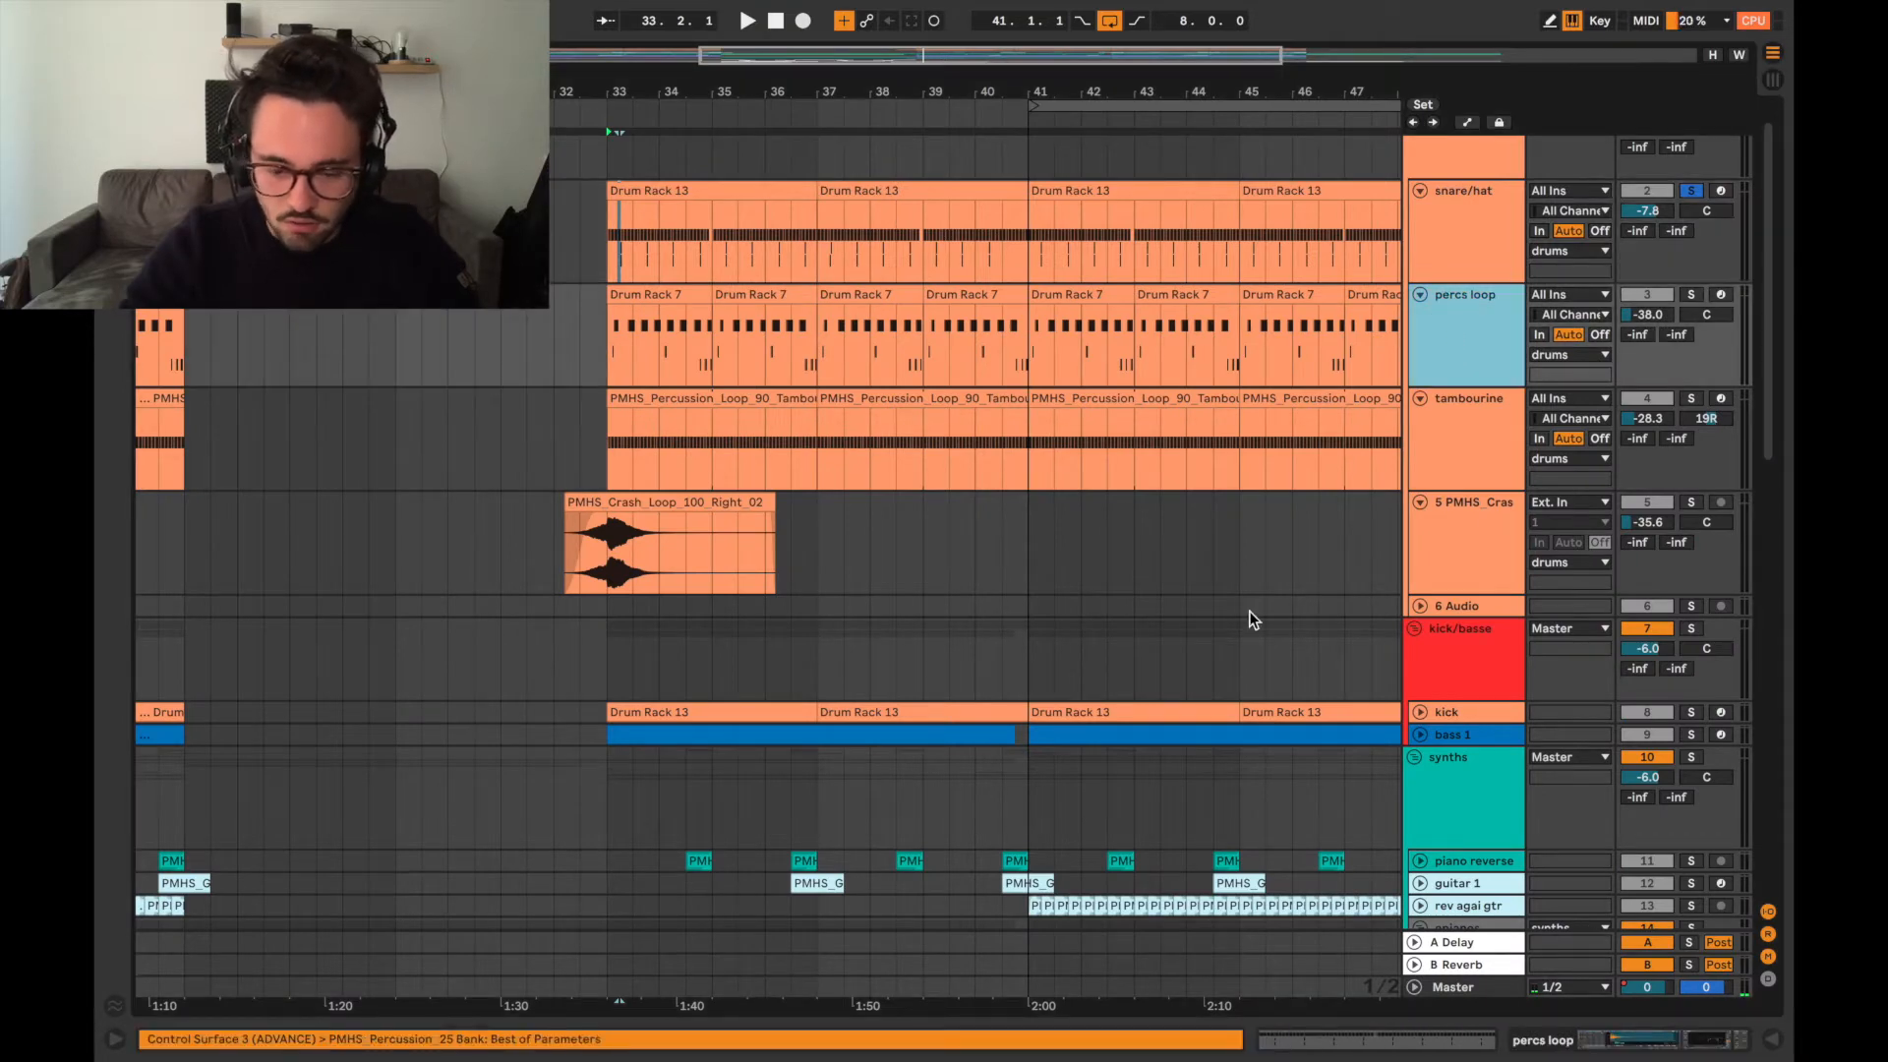
double_click(688, 295)
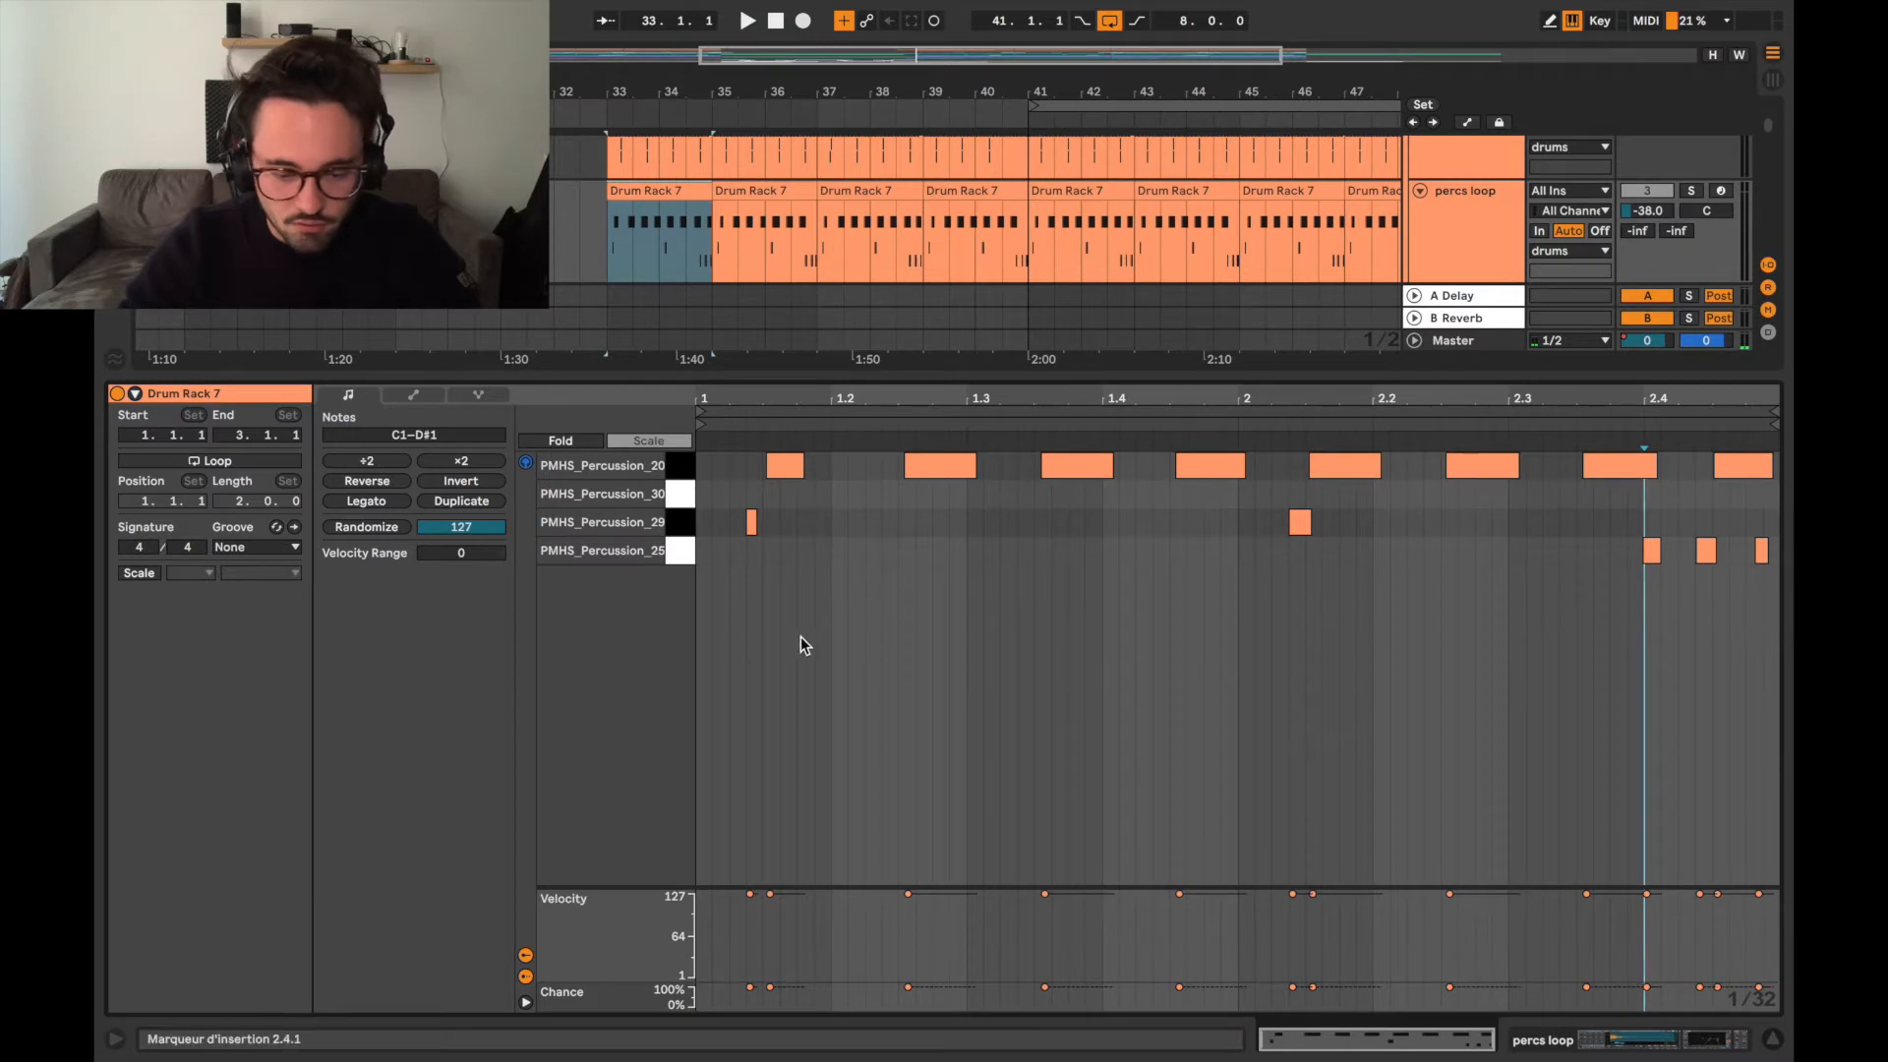
left_click(1694, 192)
left_click(631, 238)
key("space")
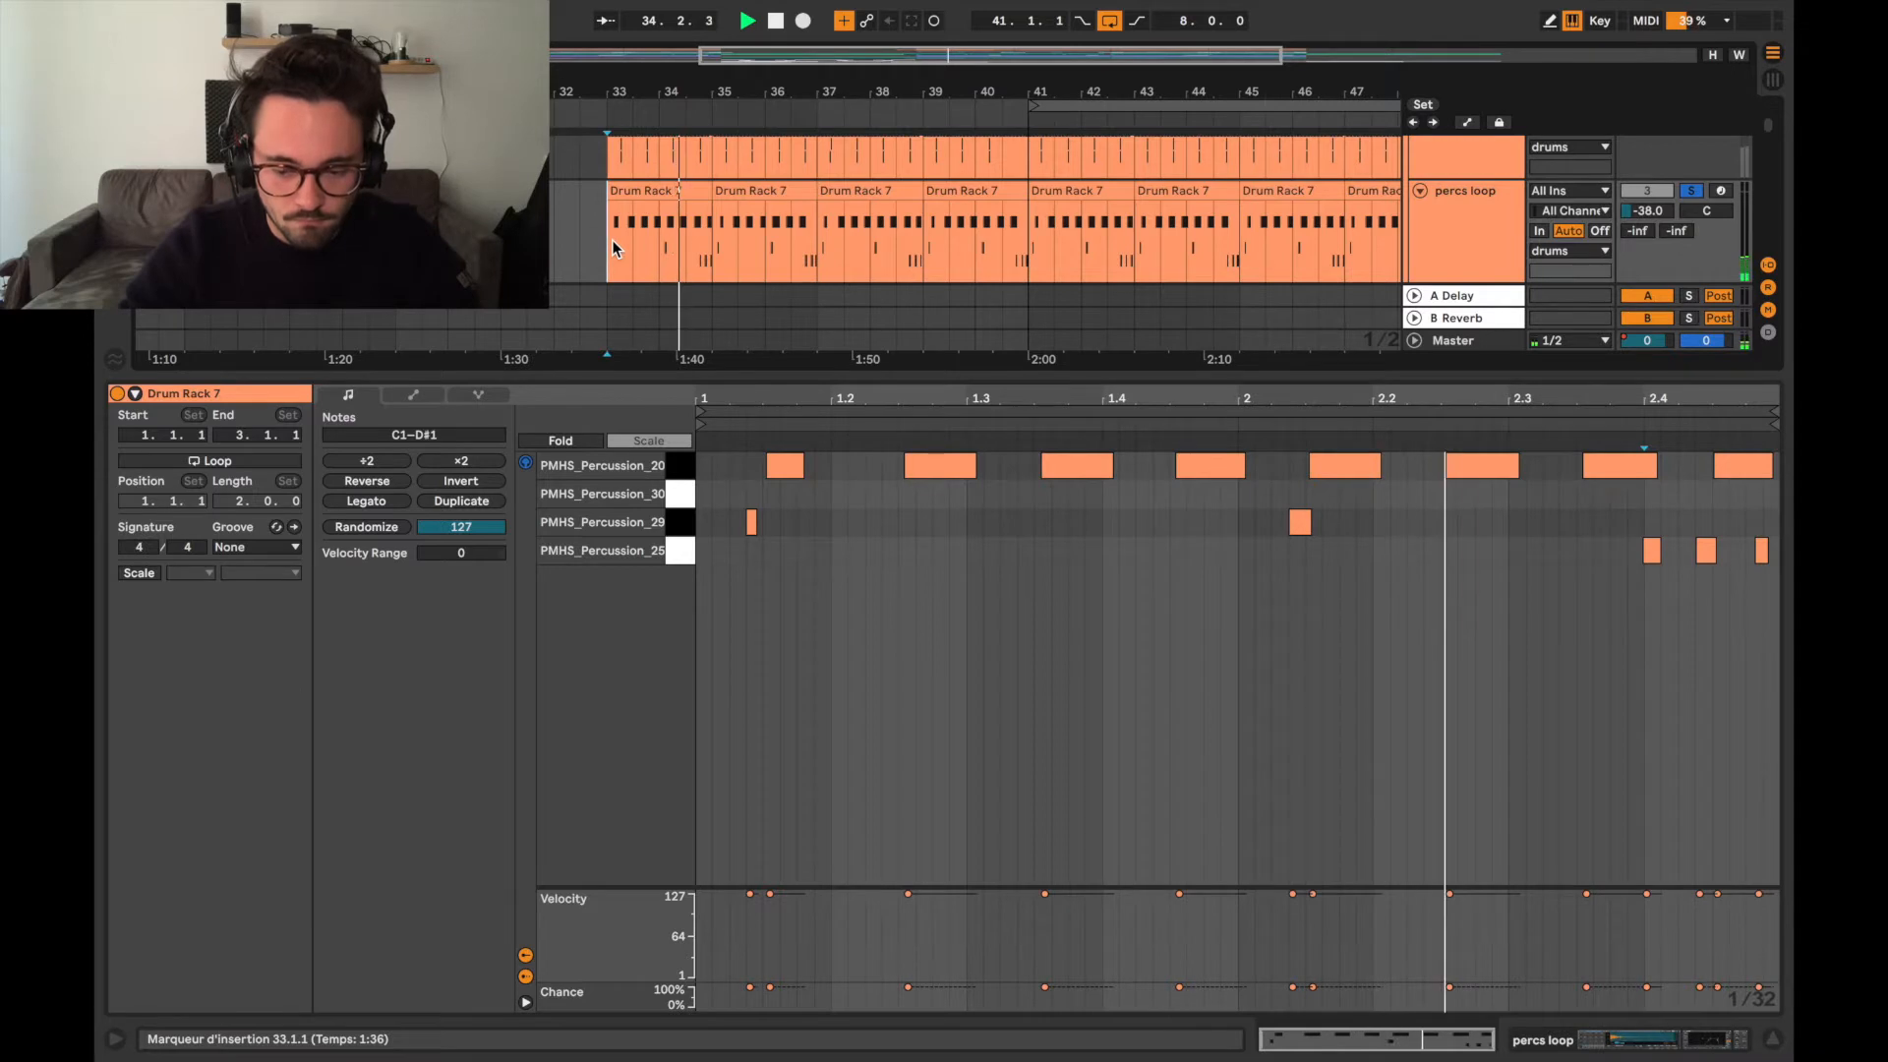
key("space")
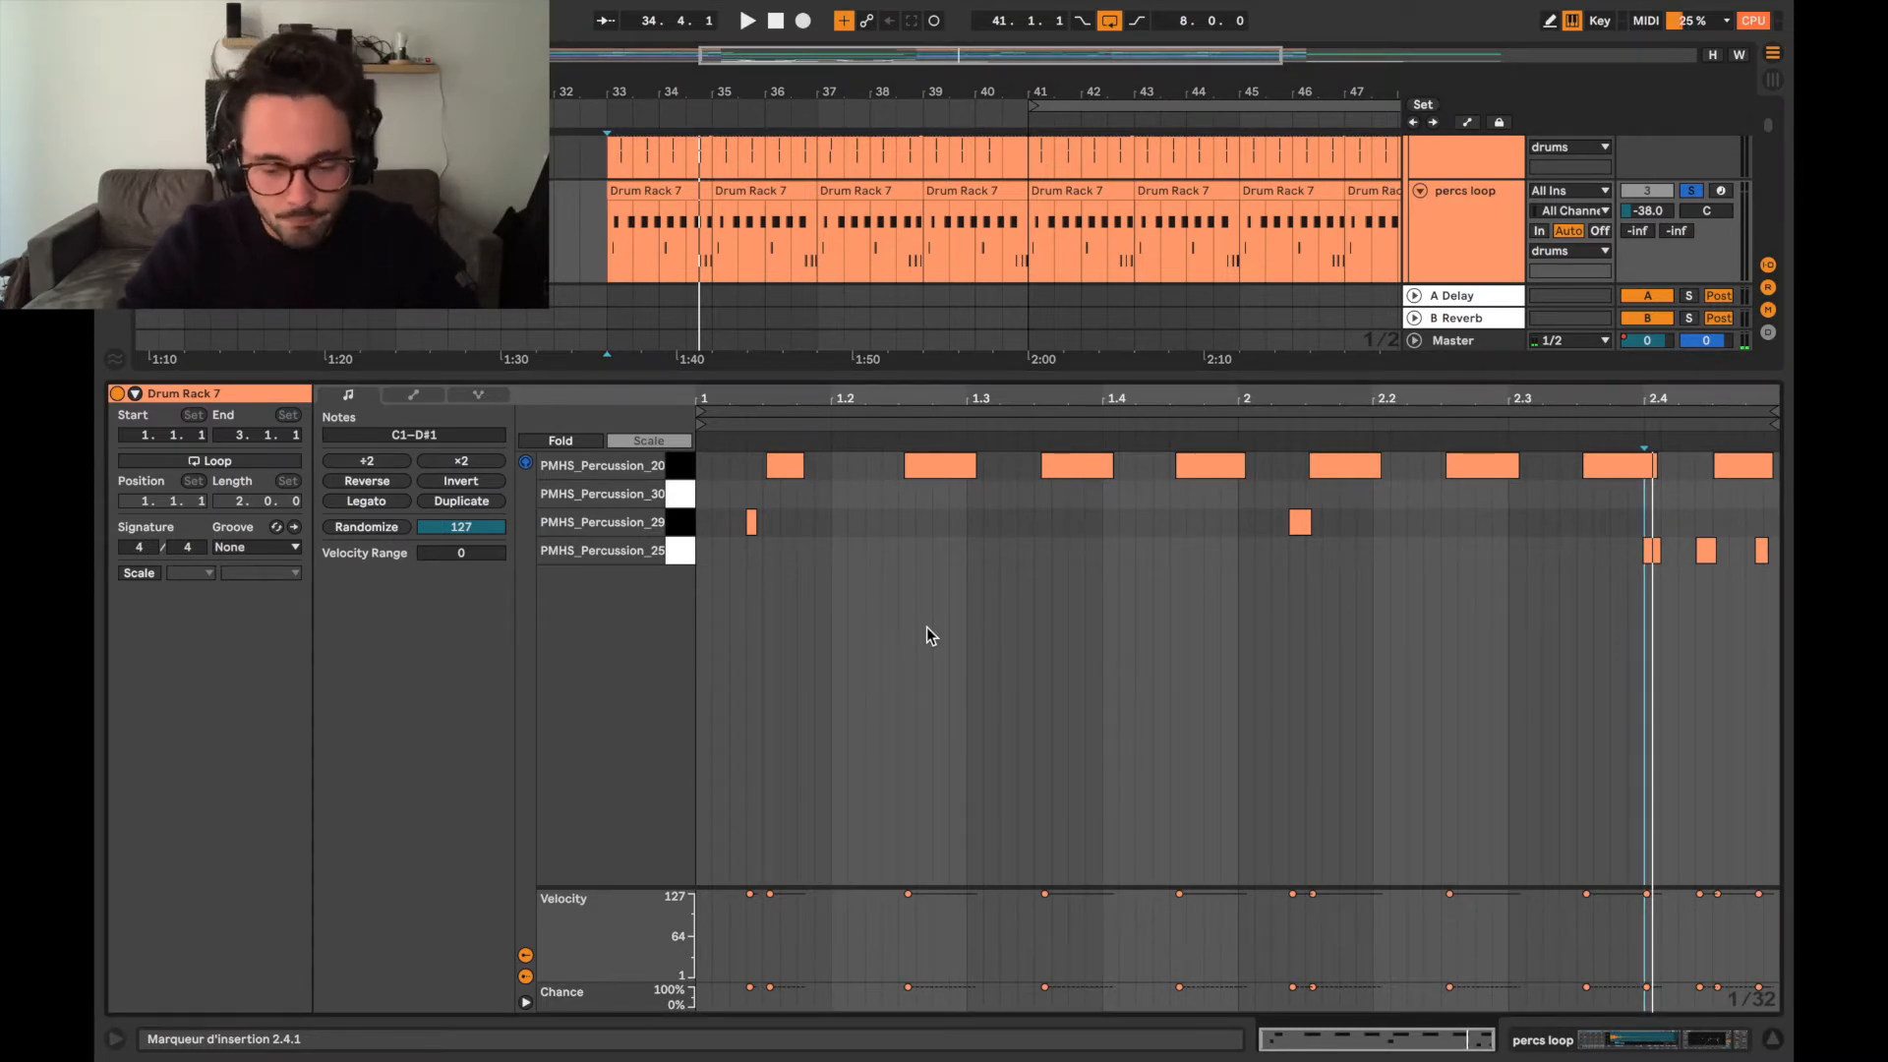
Select the first PMHS_Percussion_20 note and inspect the percs loop track's Drum Rack, closing the device view when done.
left_click_drag(744, 555, 785, 470)
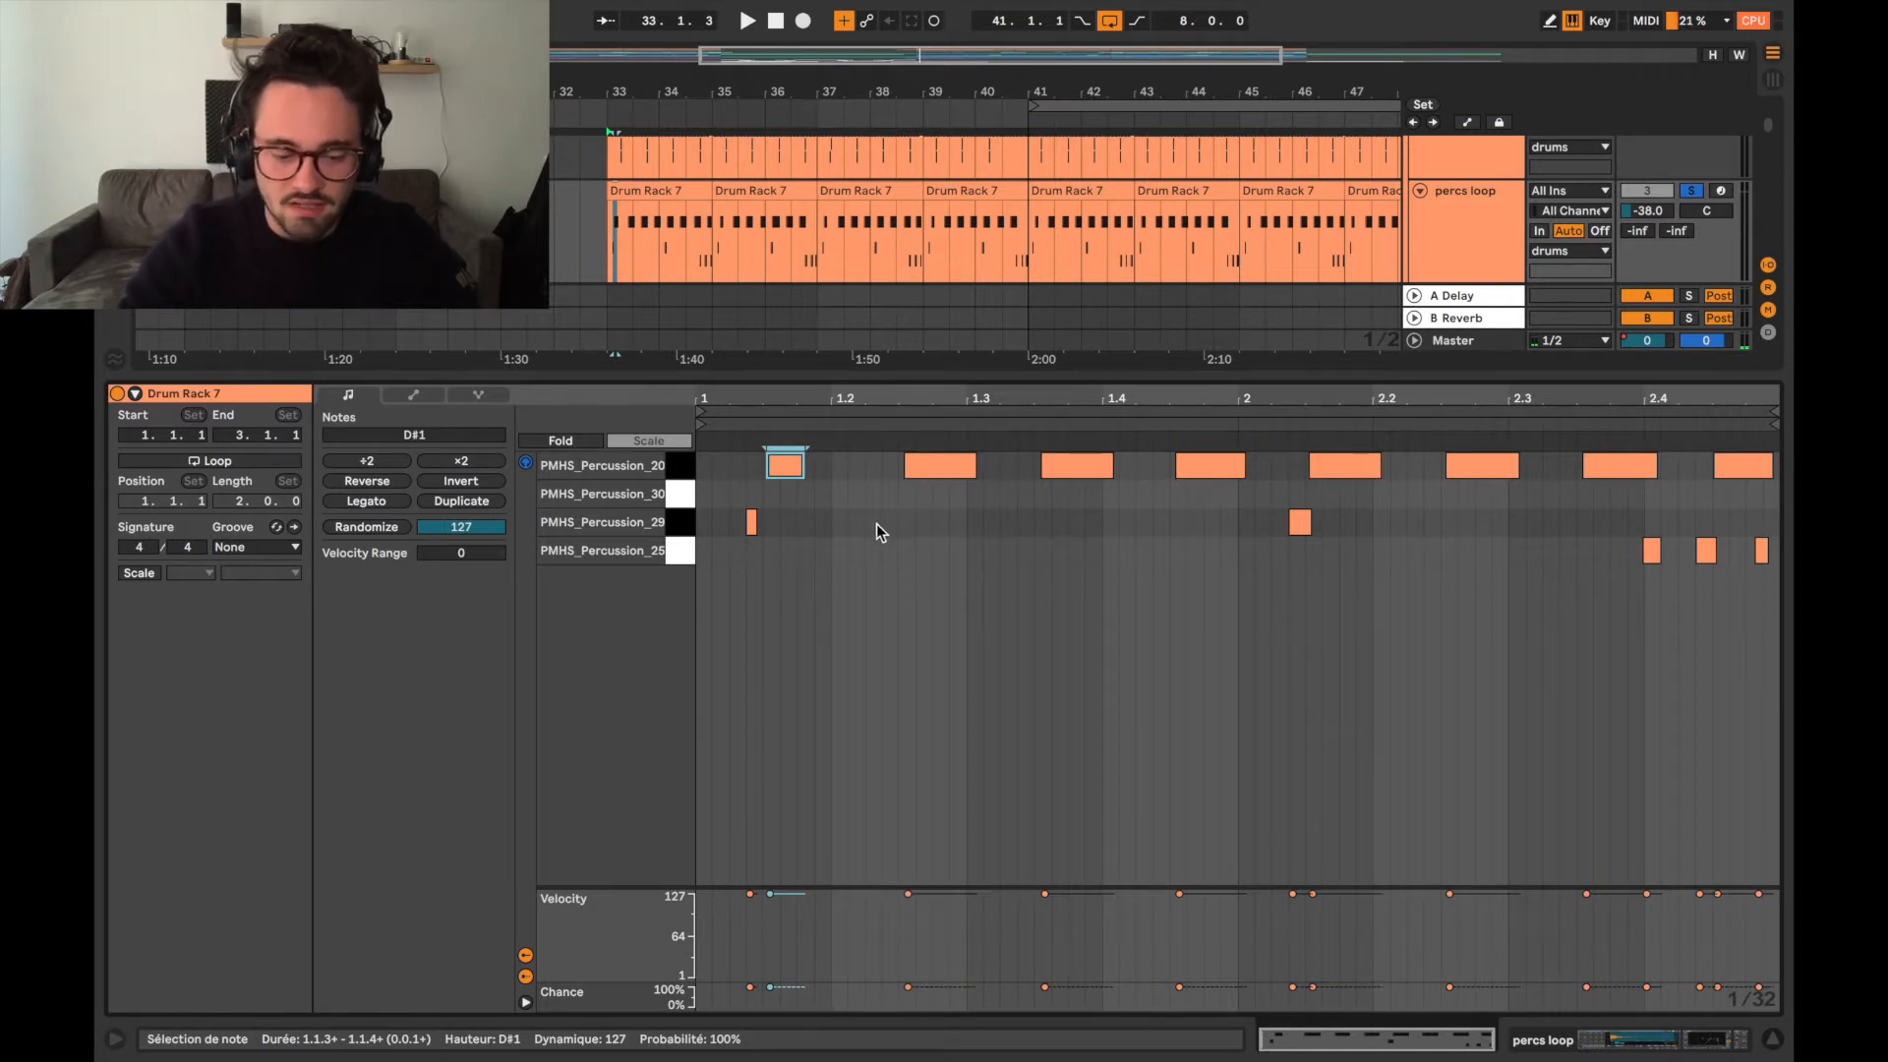
left_click(1668, 1047)
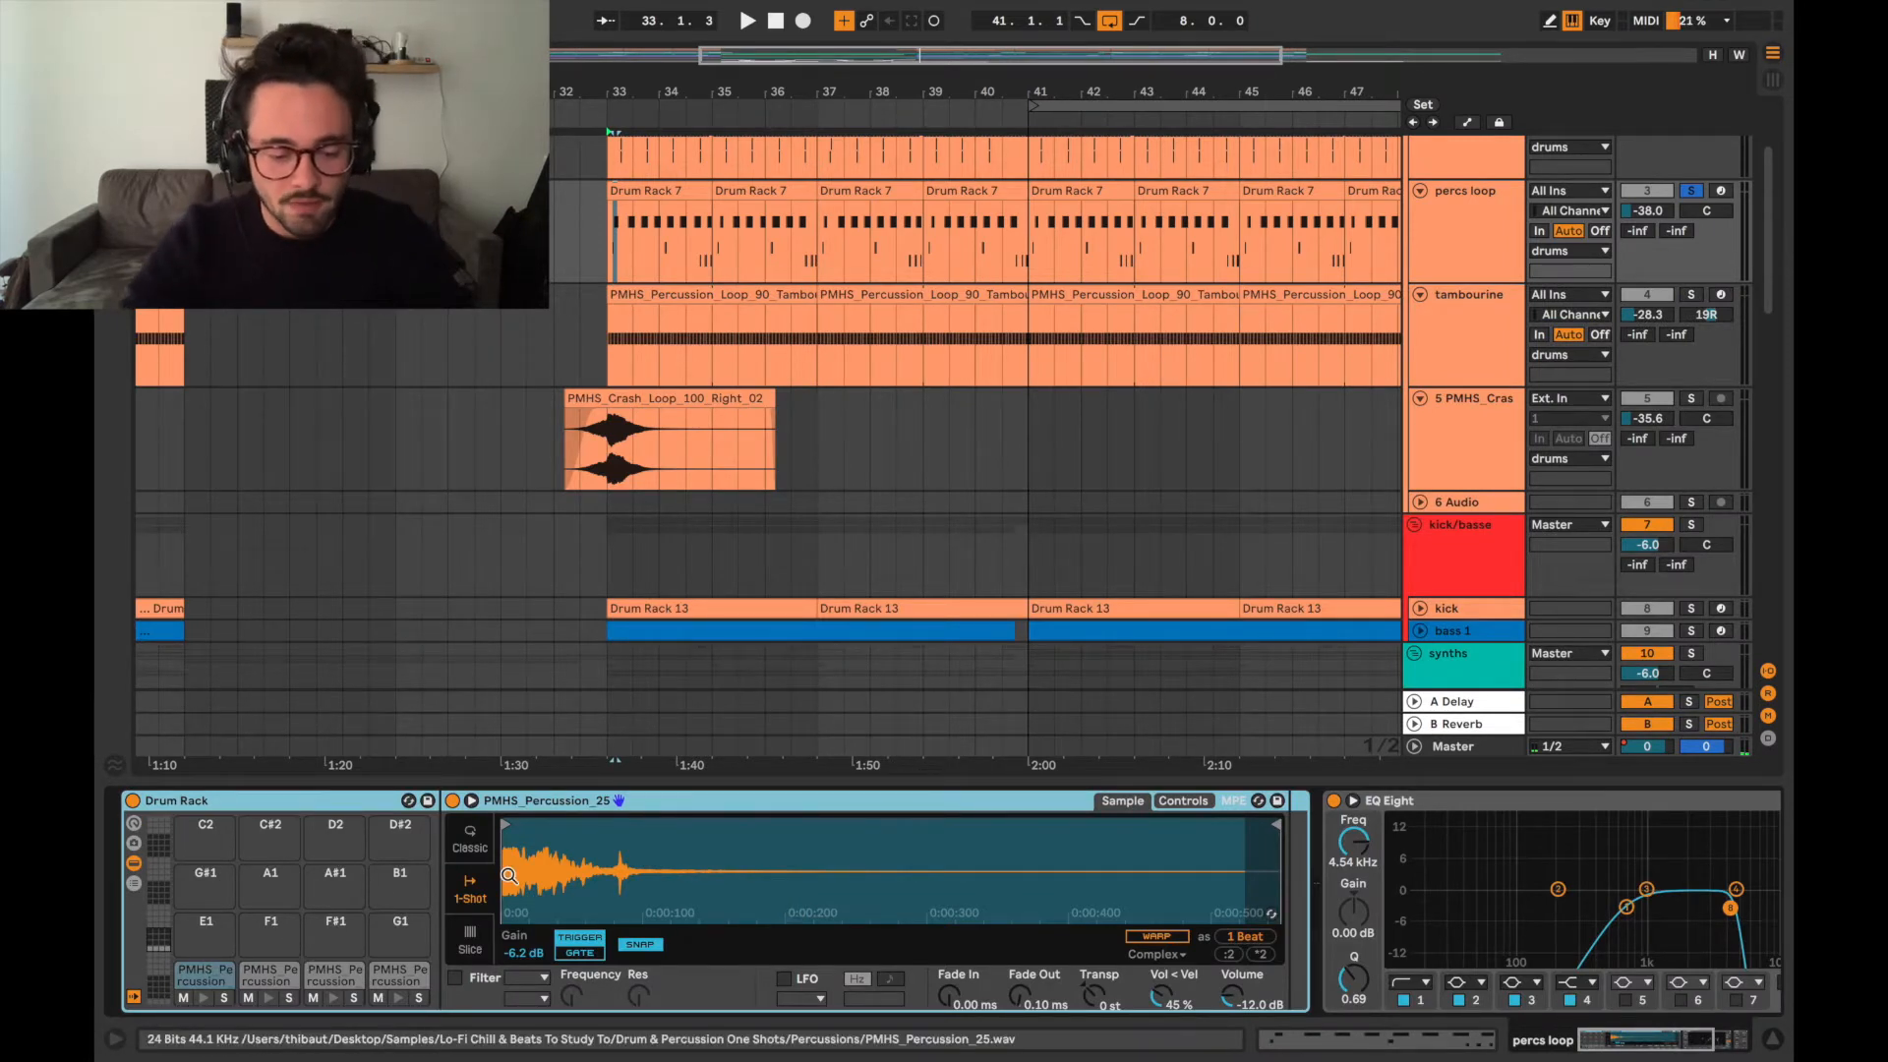
double_click(485, 779)
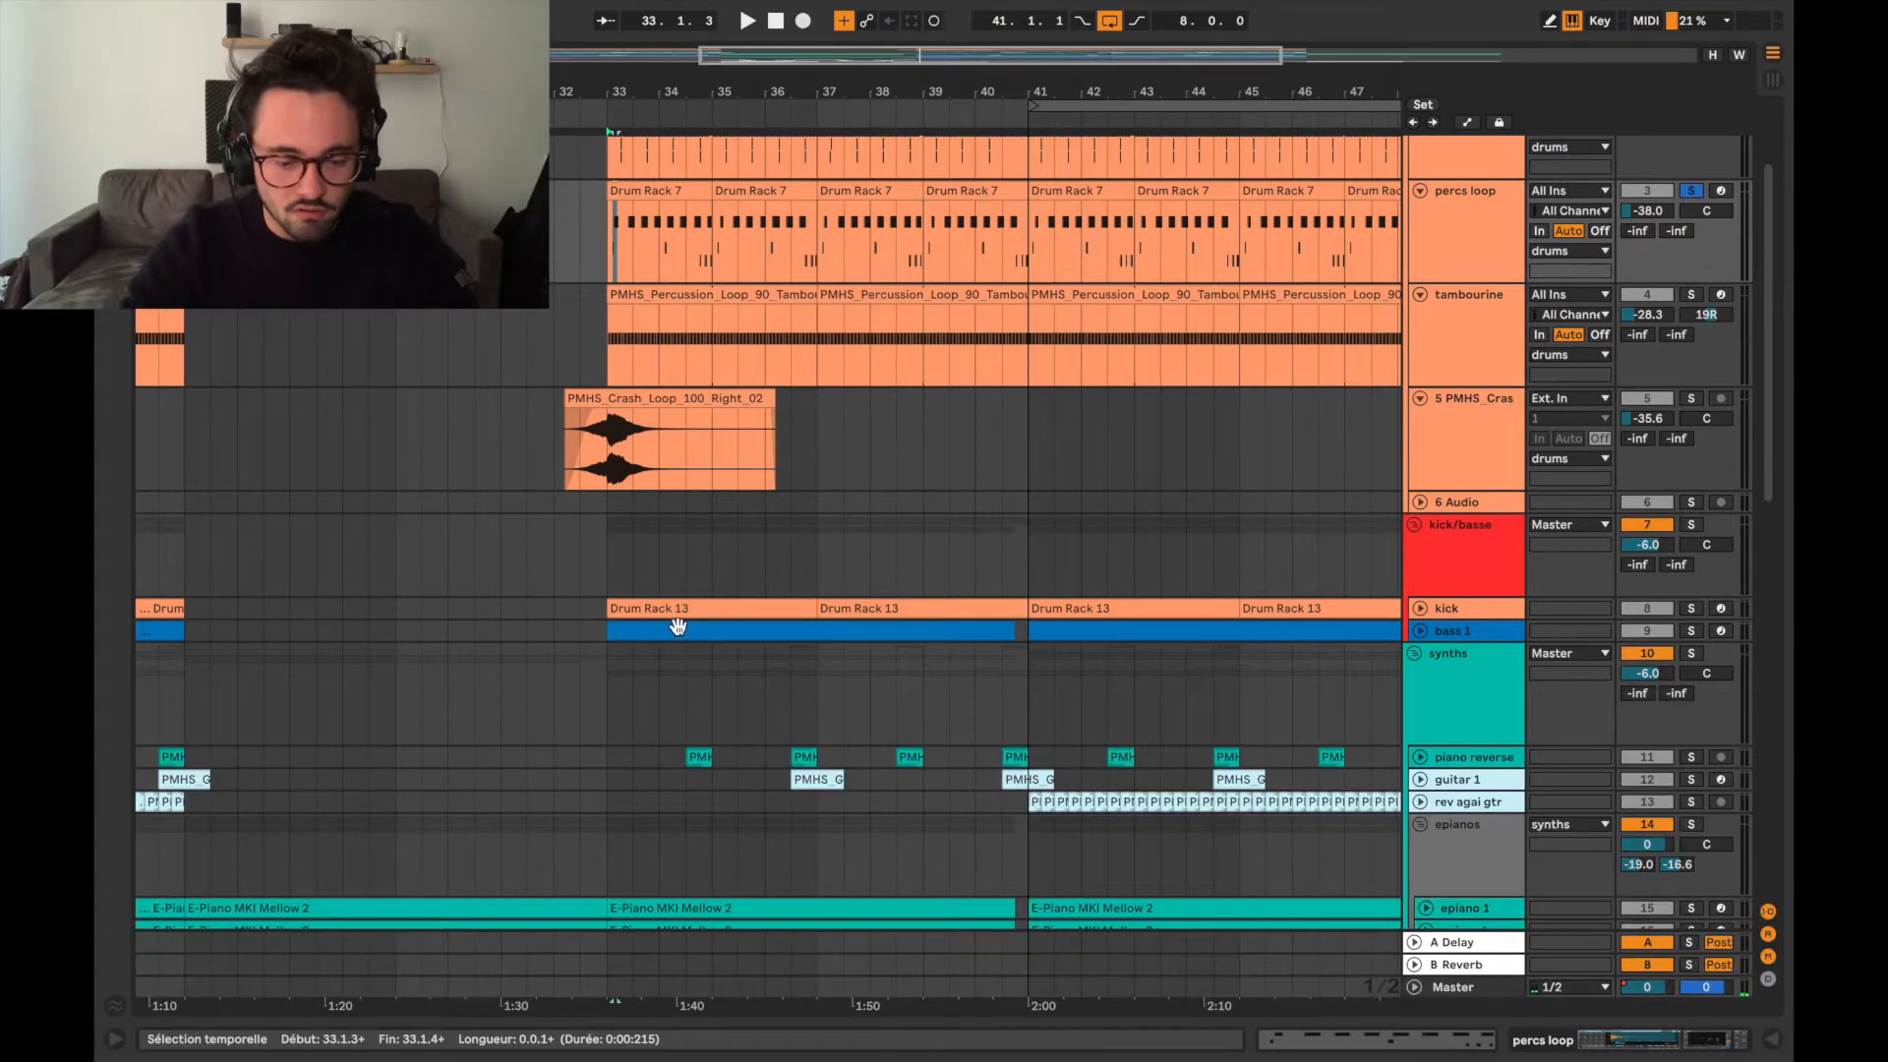
Open the first tambourine clip, solo its track, audition it from bar 33 and close the clip view.
left_click(606, 255)
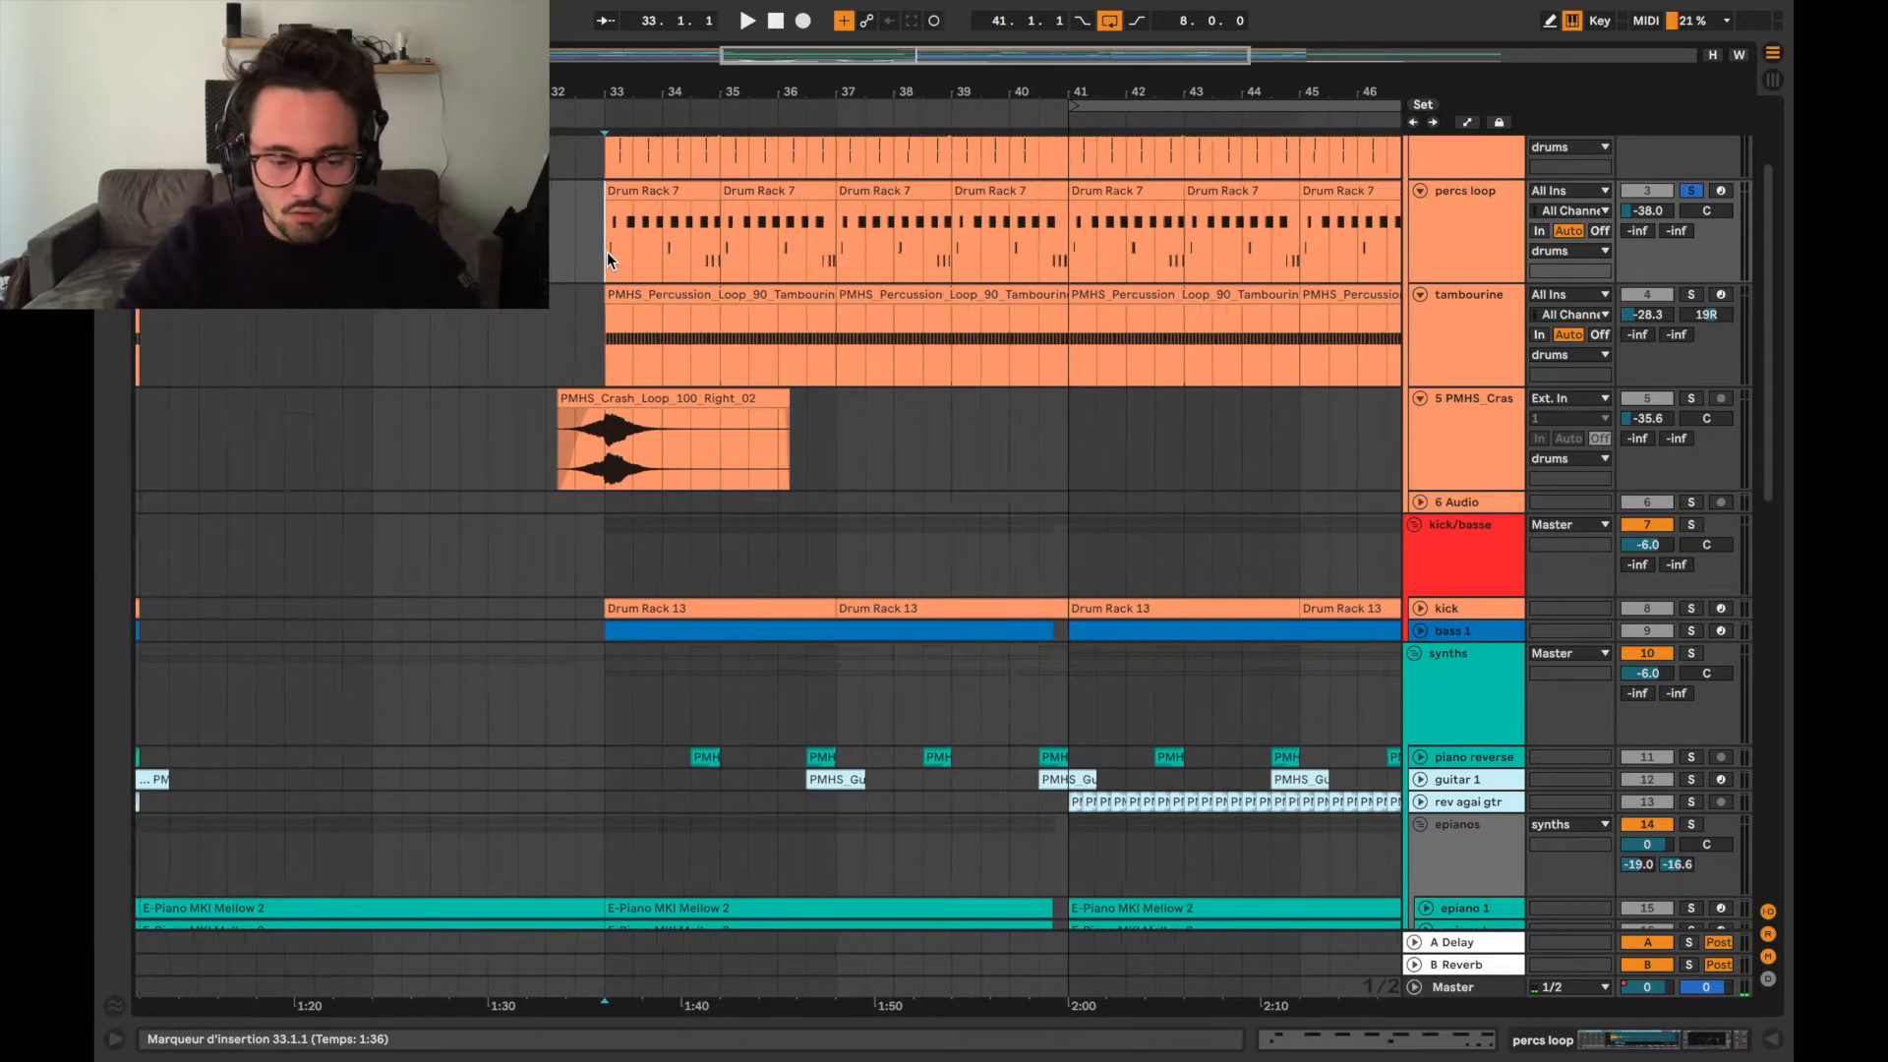
scroll(606, 252, "up", 3)
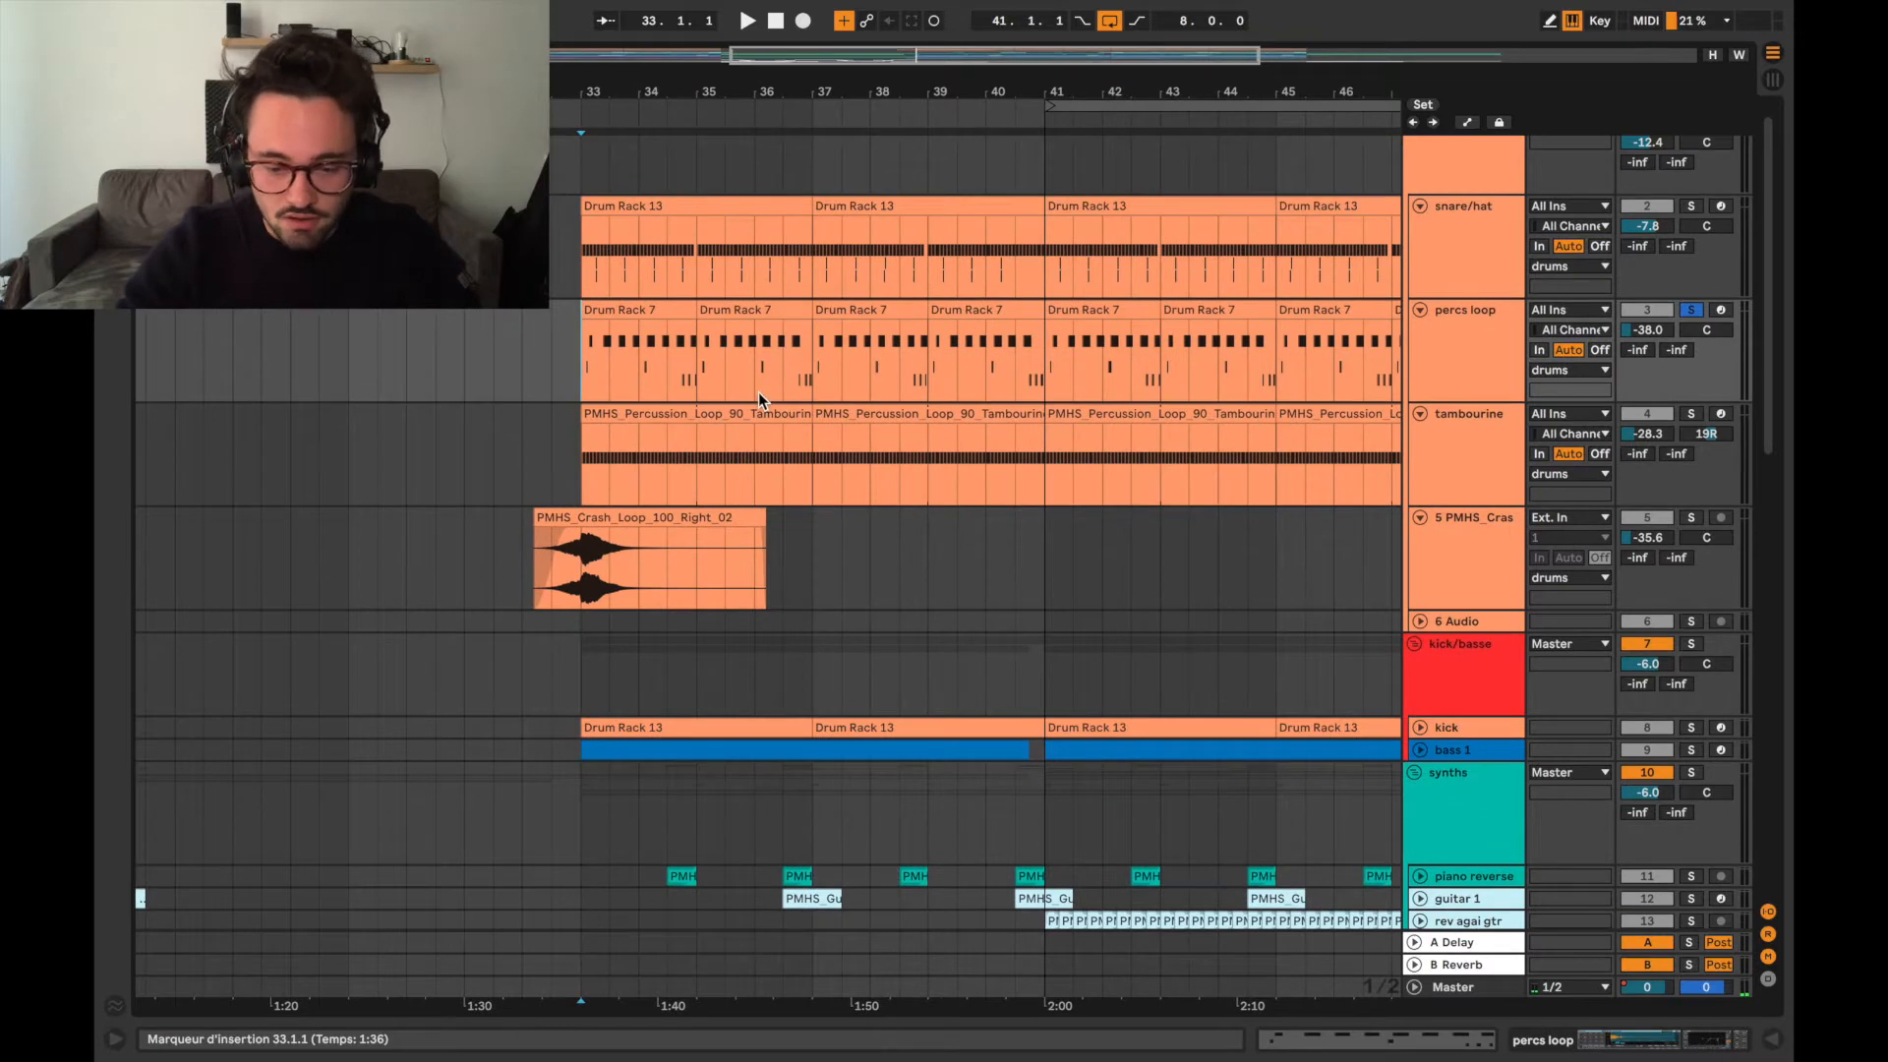
left_click(583, 444)
double_click(643, 417)
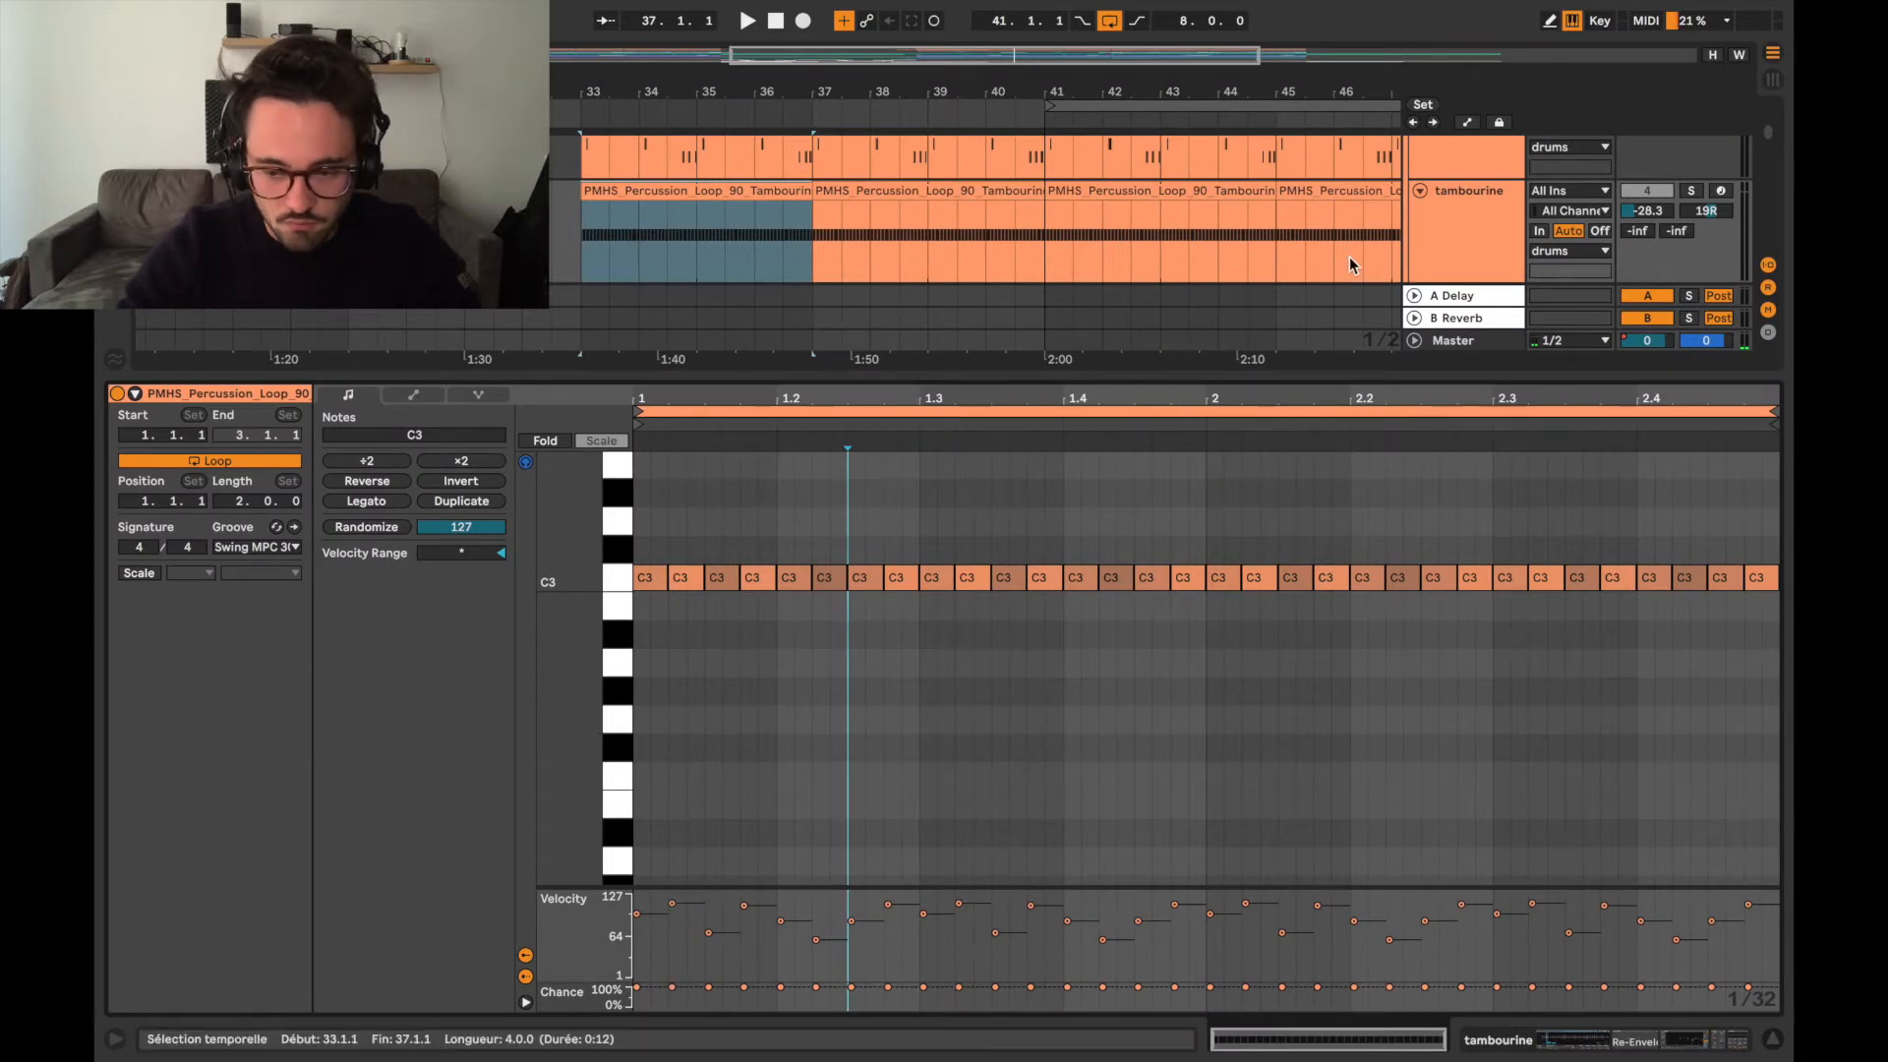
left_click(1690, 191)
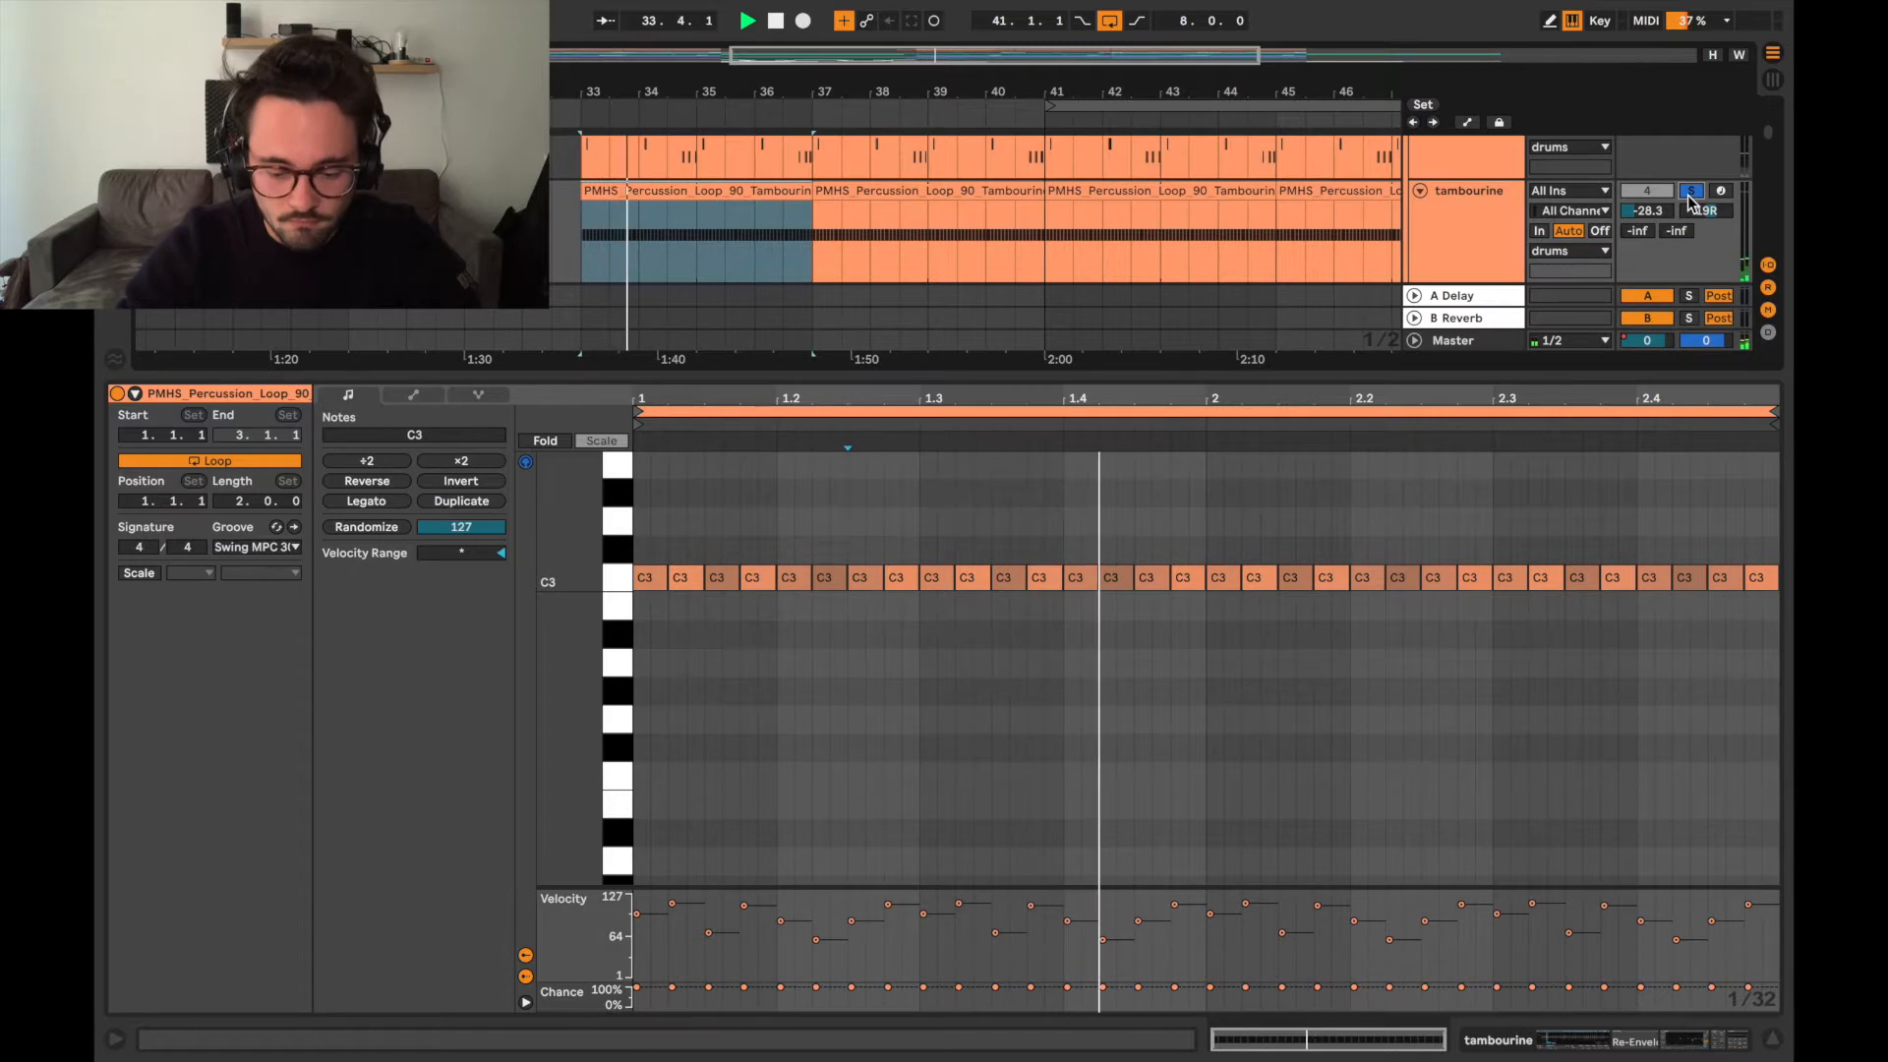
key("space")
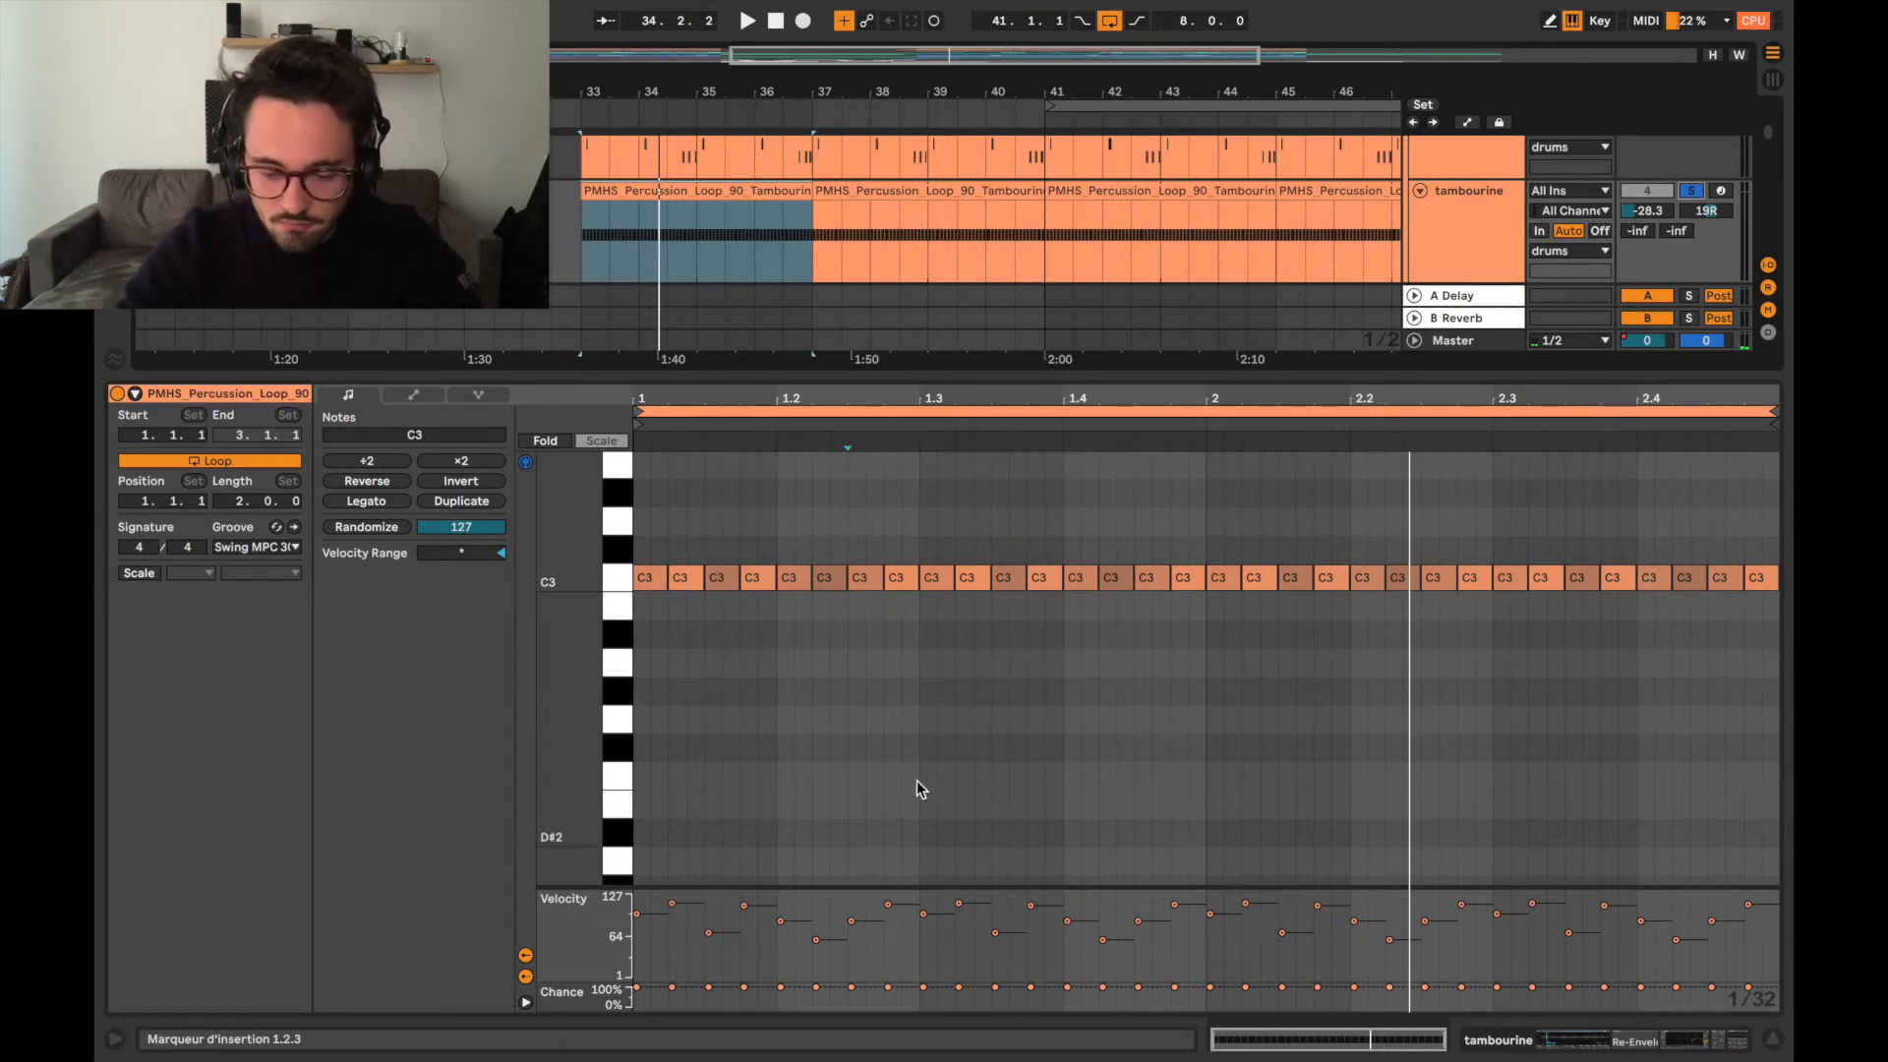
key("space")
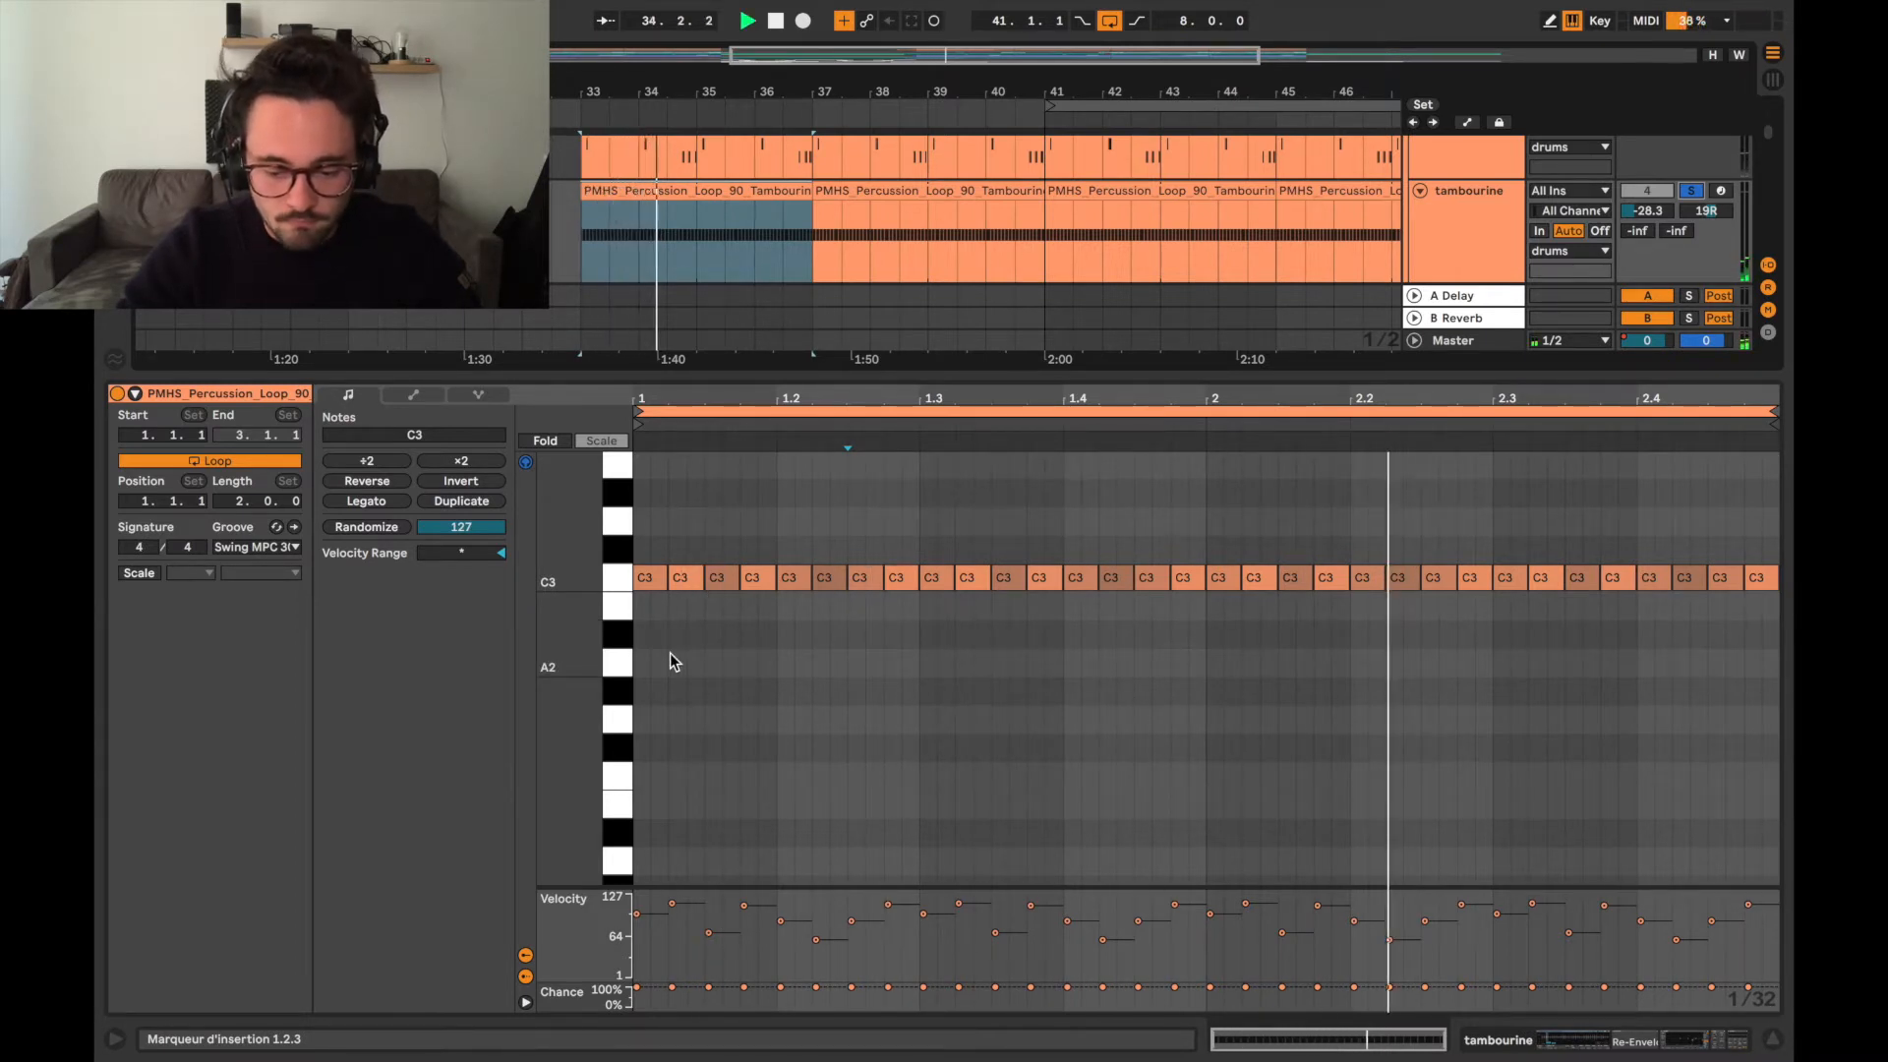
key("space")
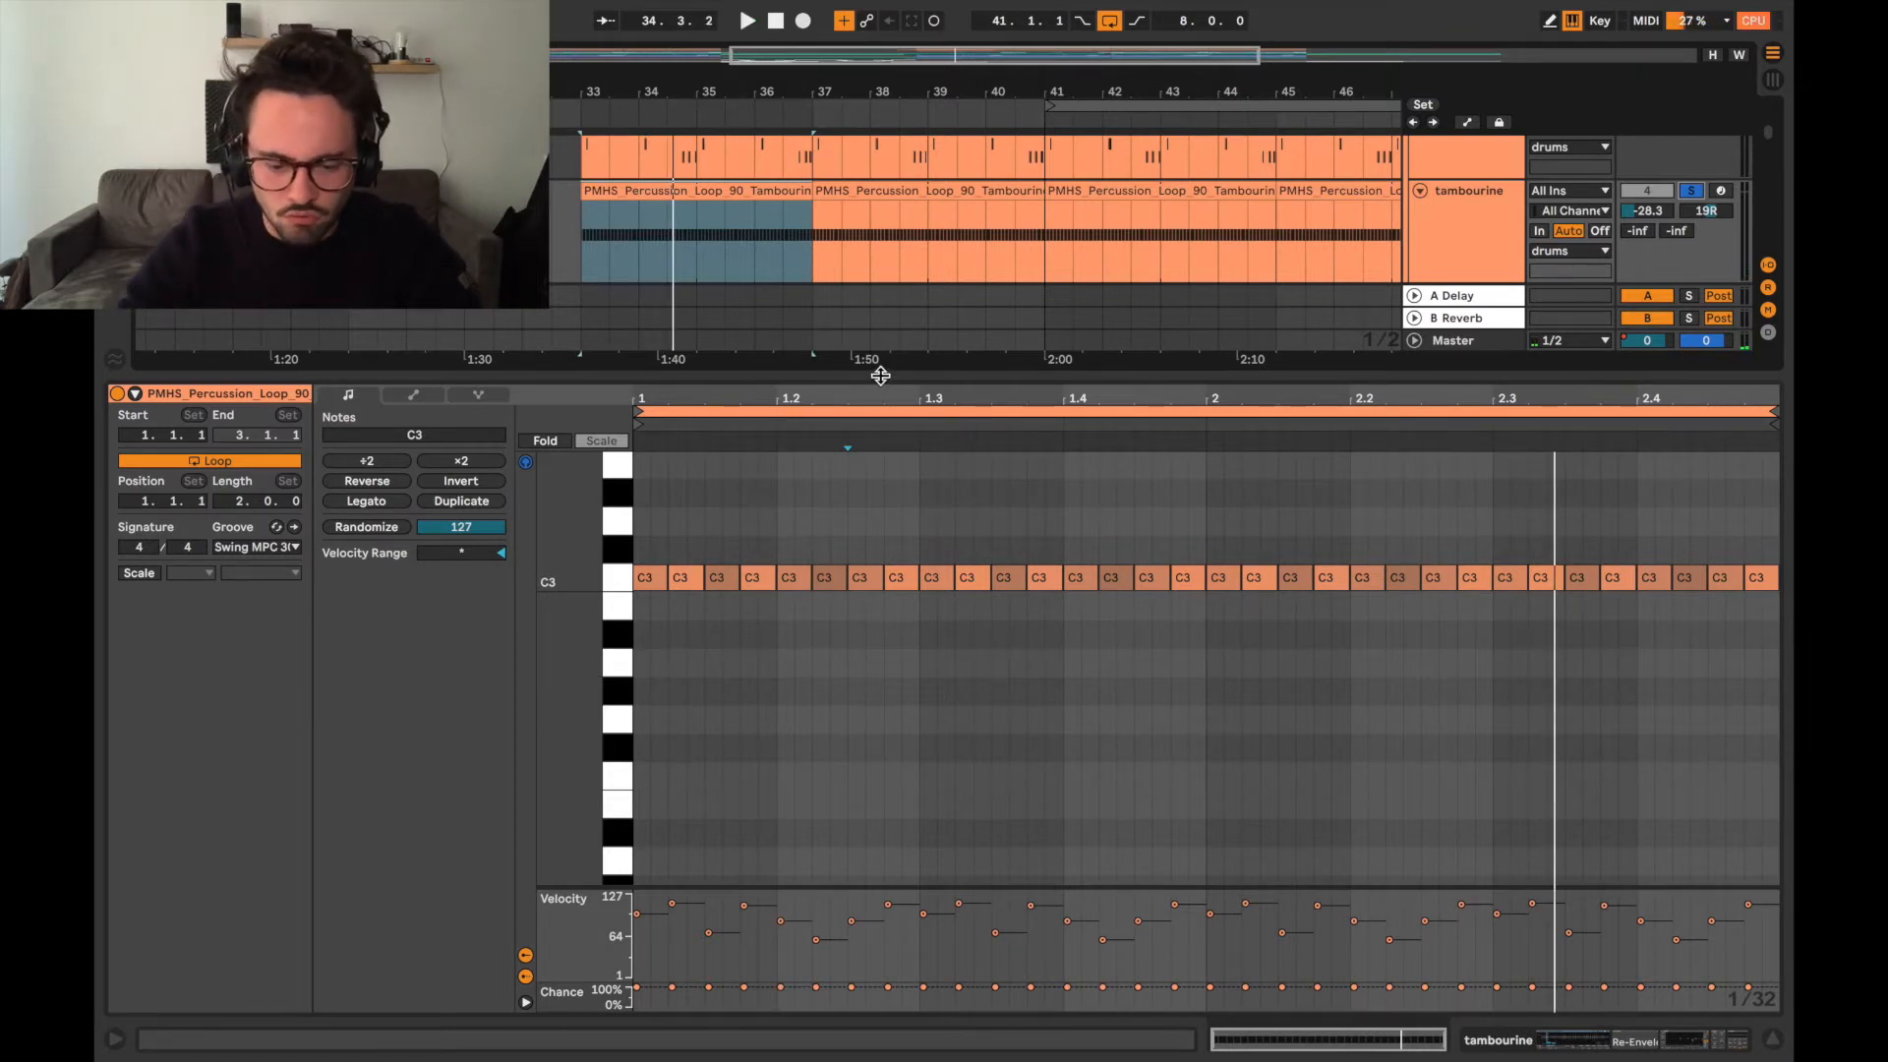
key("ctrl+alt+l")
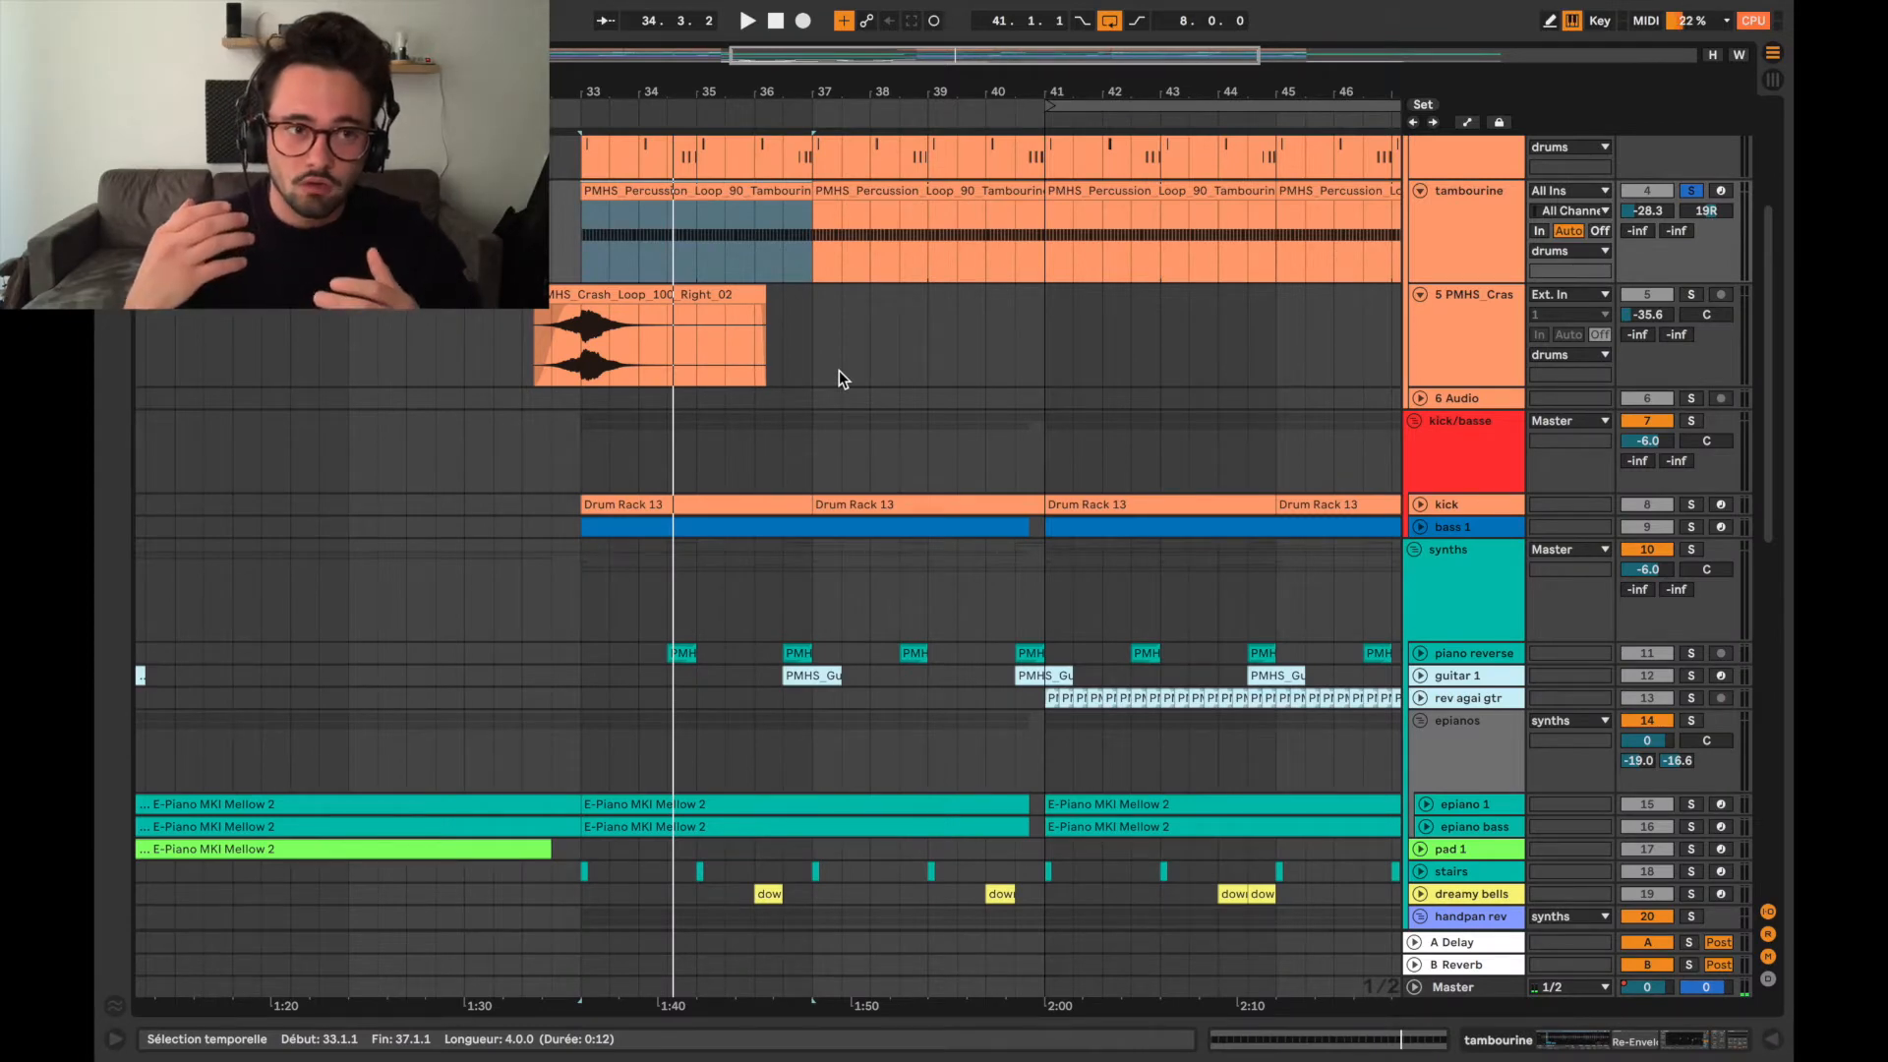
Solo the percs loop and snare/hat tracks alongside the tambourine, audition them together, and unsolo the tambourine.
scroll(1521, 317, "up", 5)
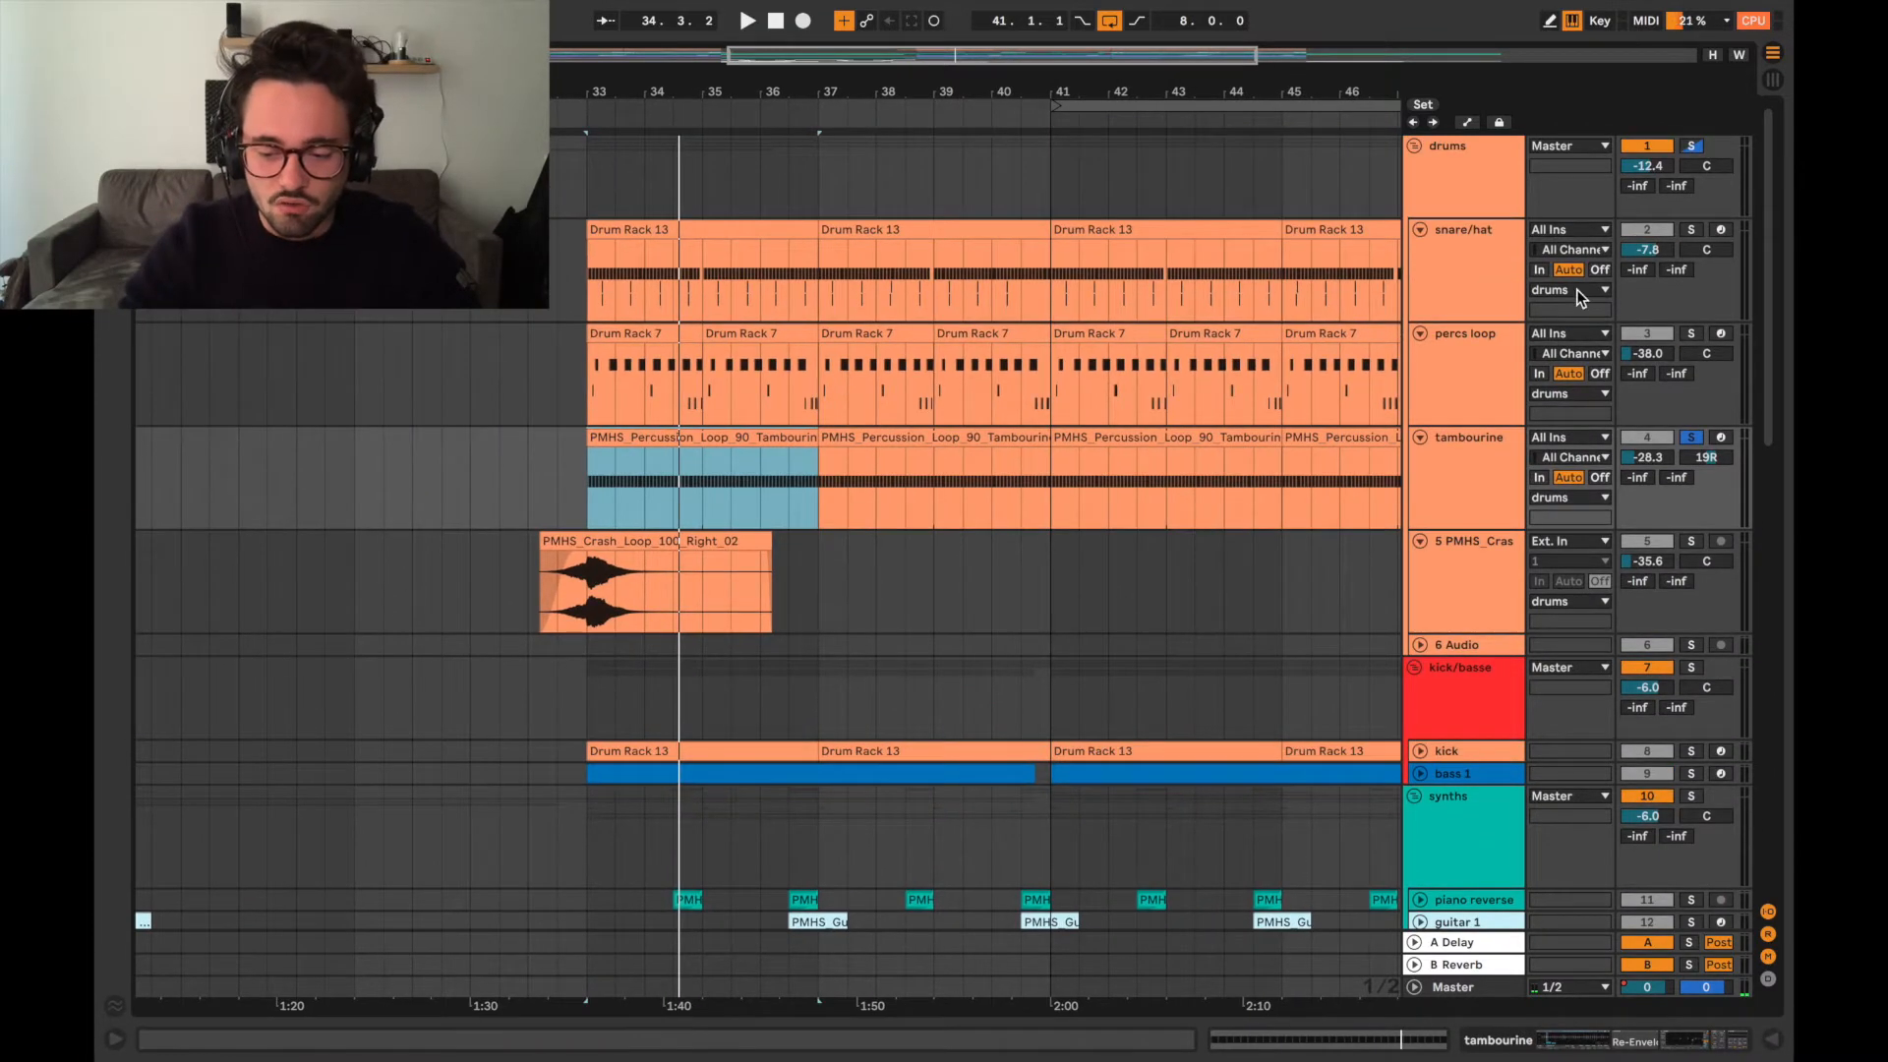
left_click(1691, 336)
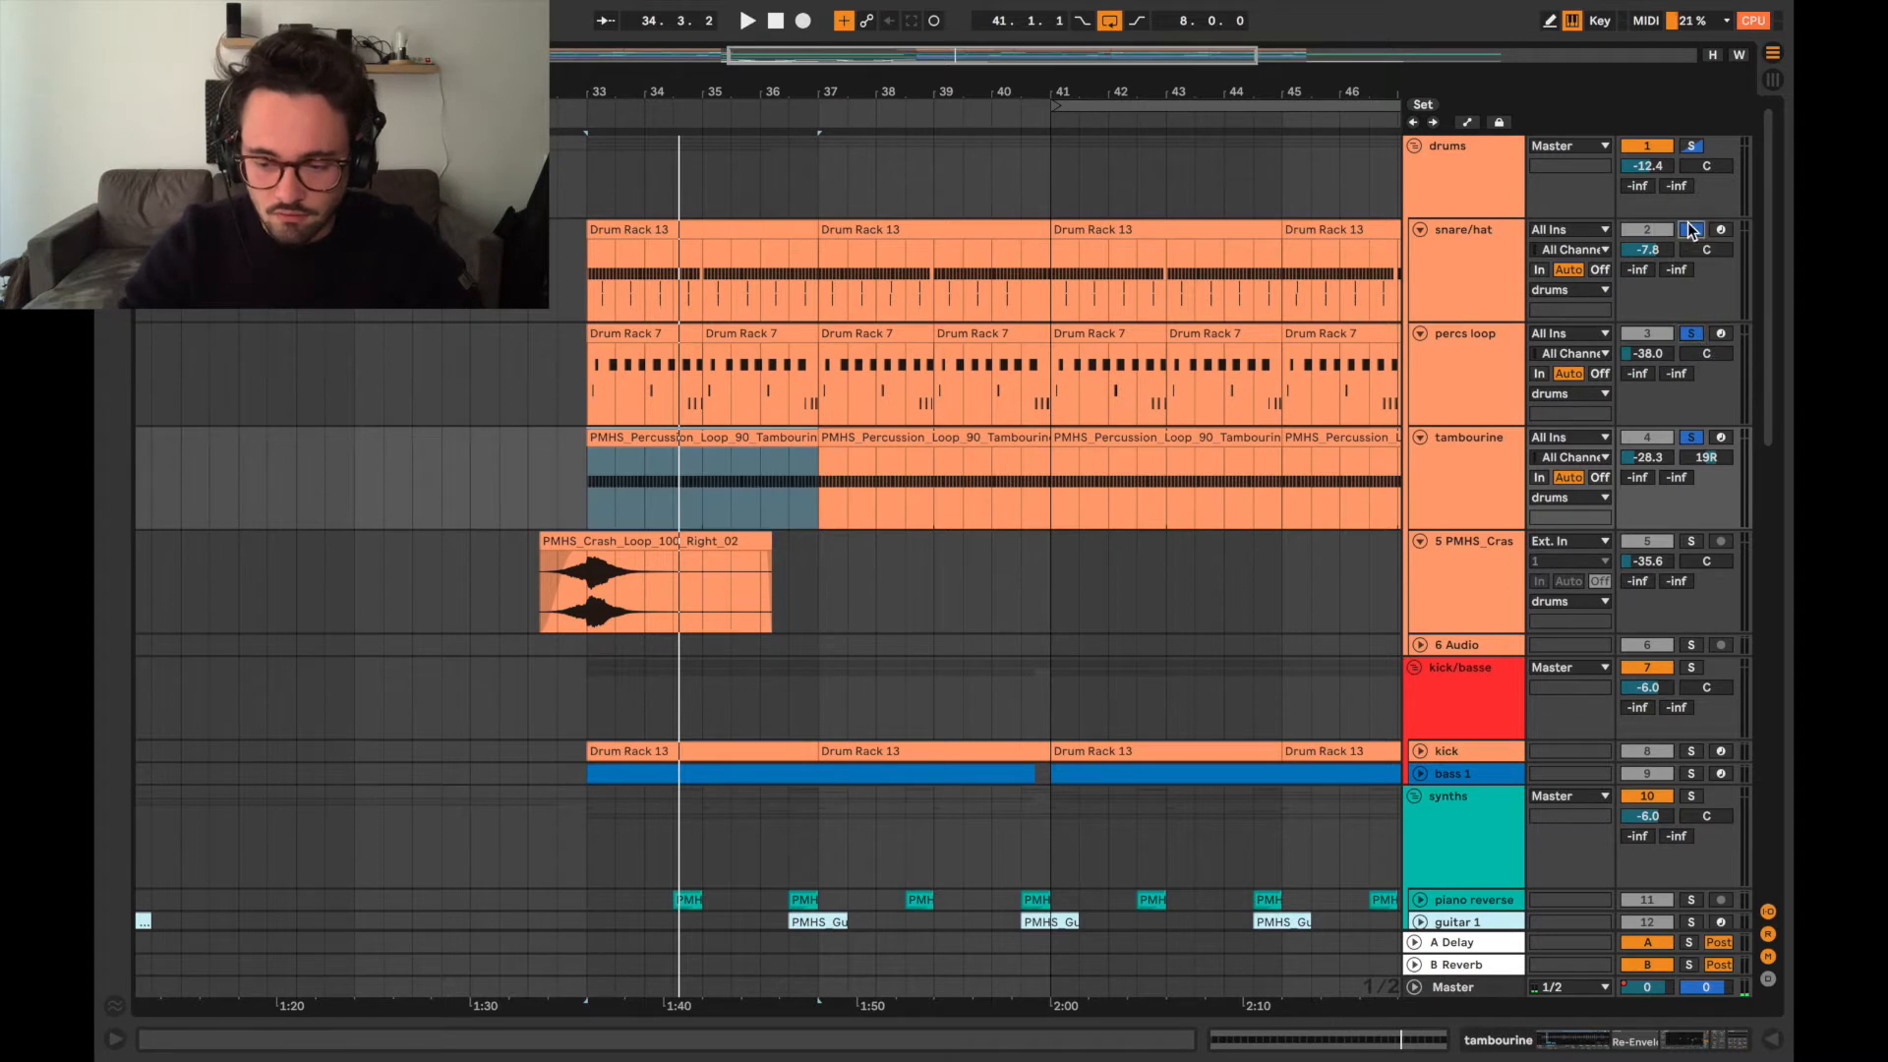
key("space")
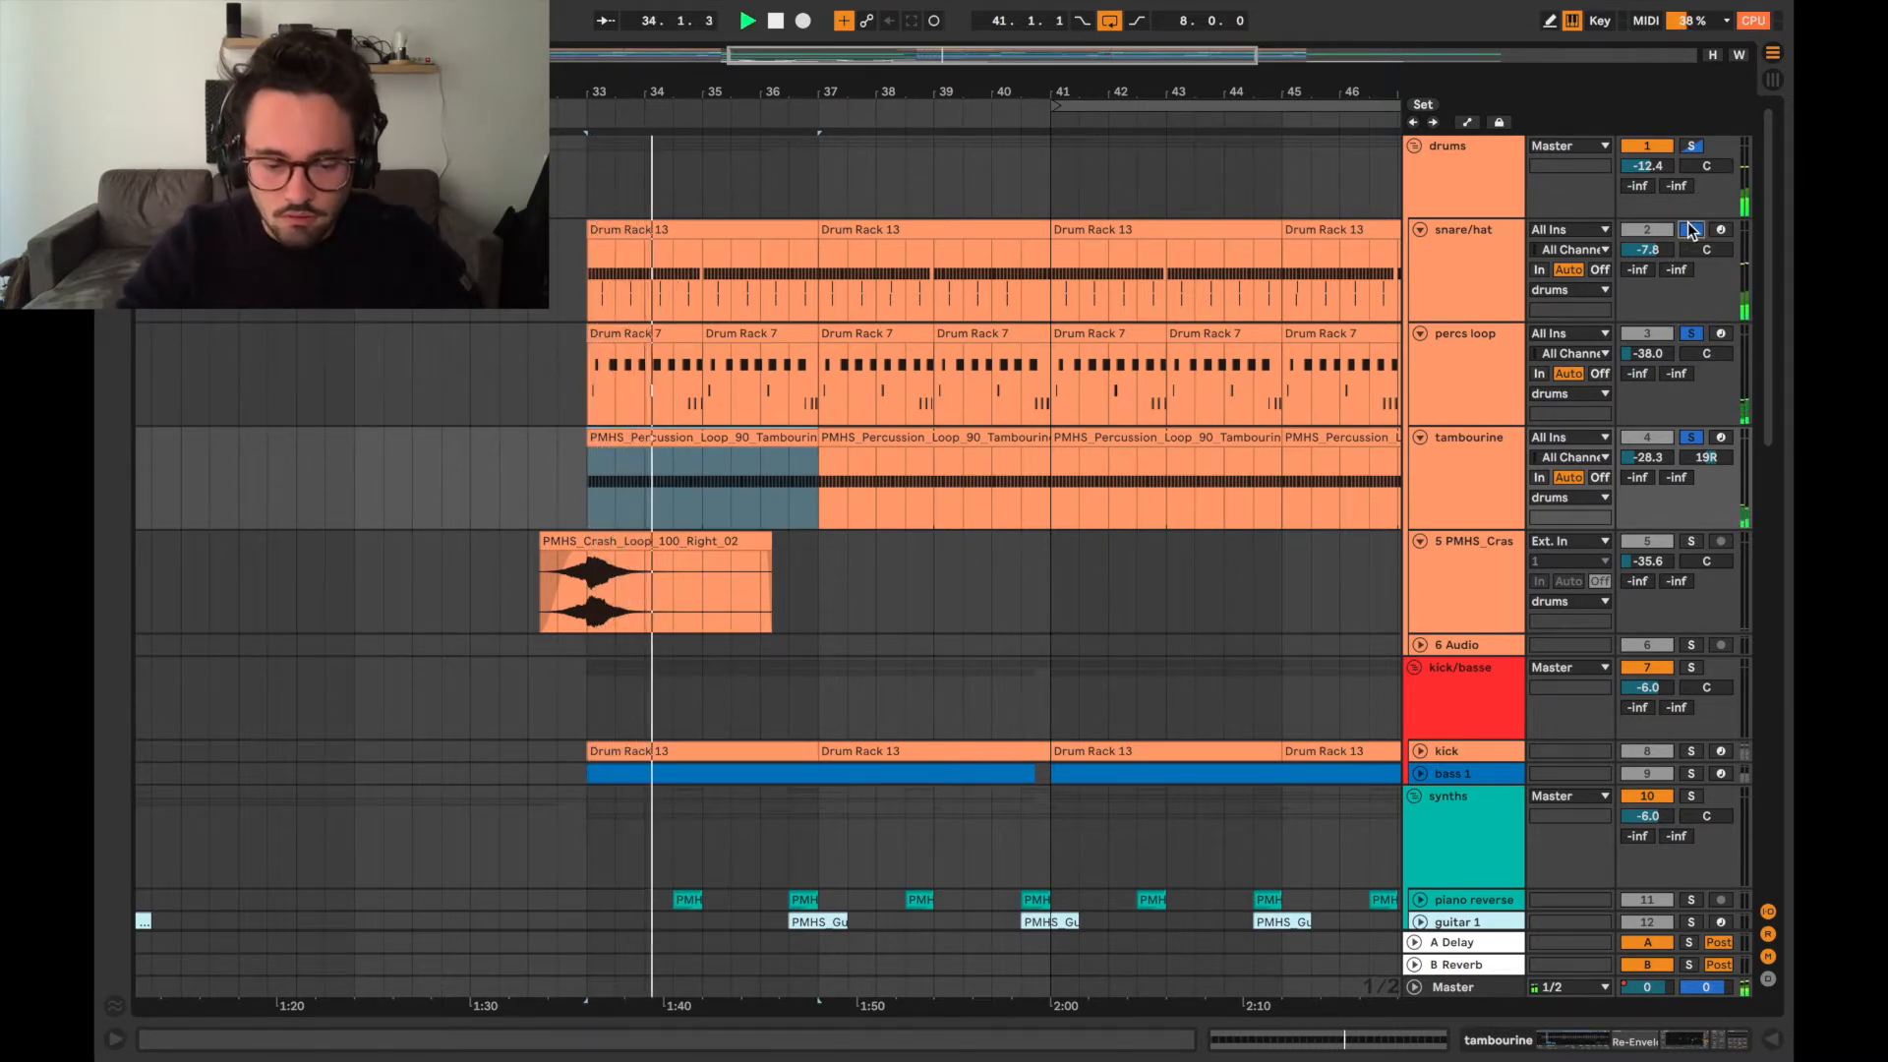
key("space")
left_click(1692, 436)
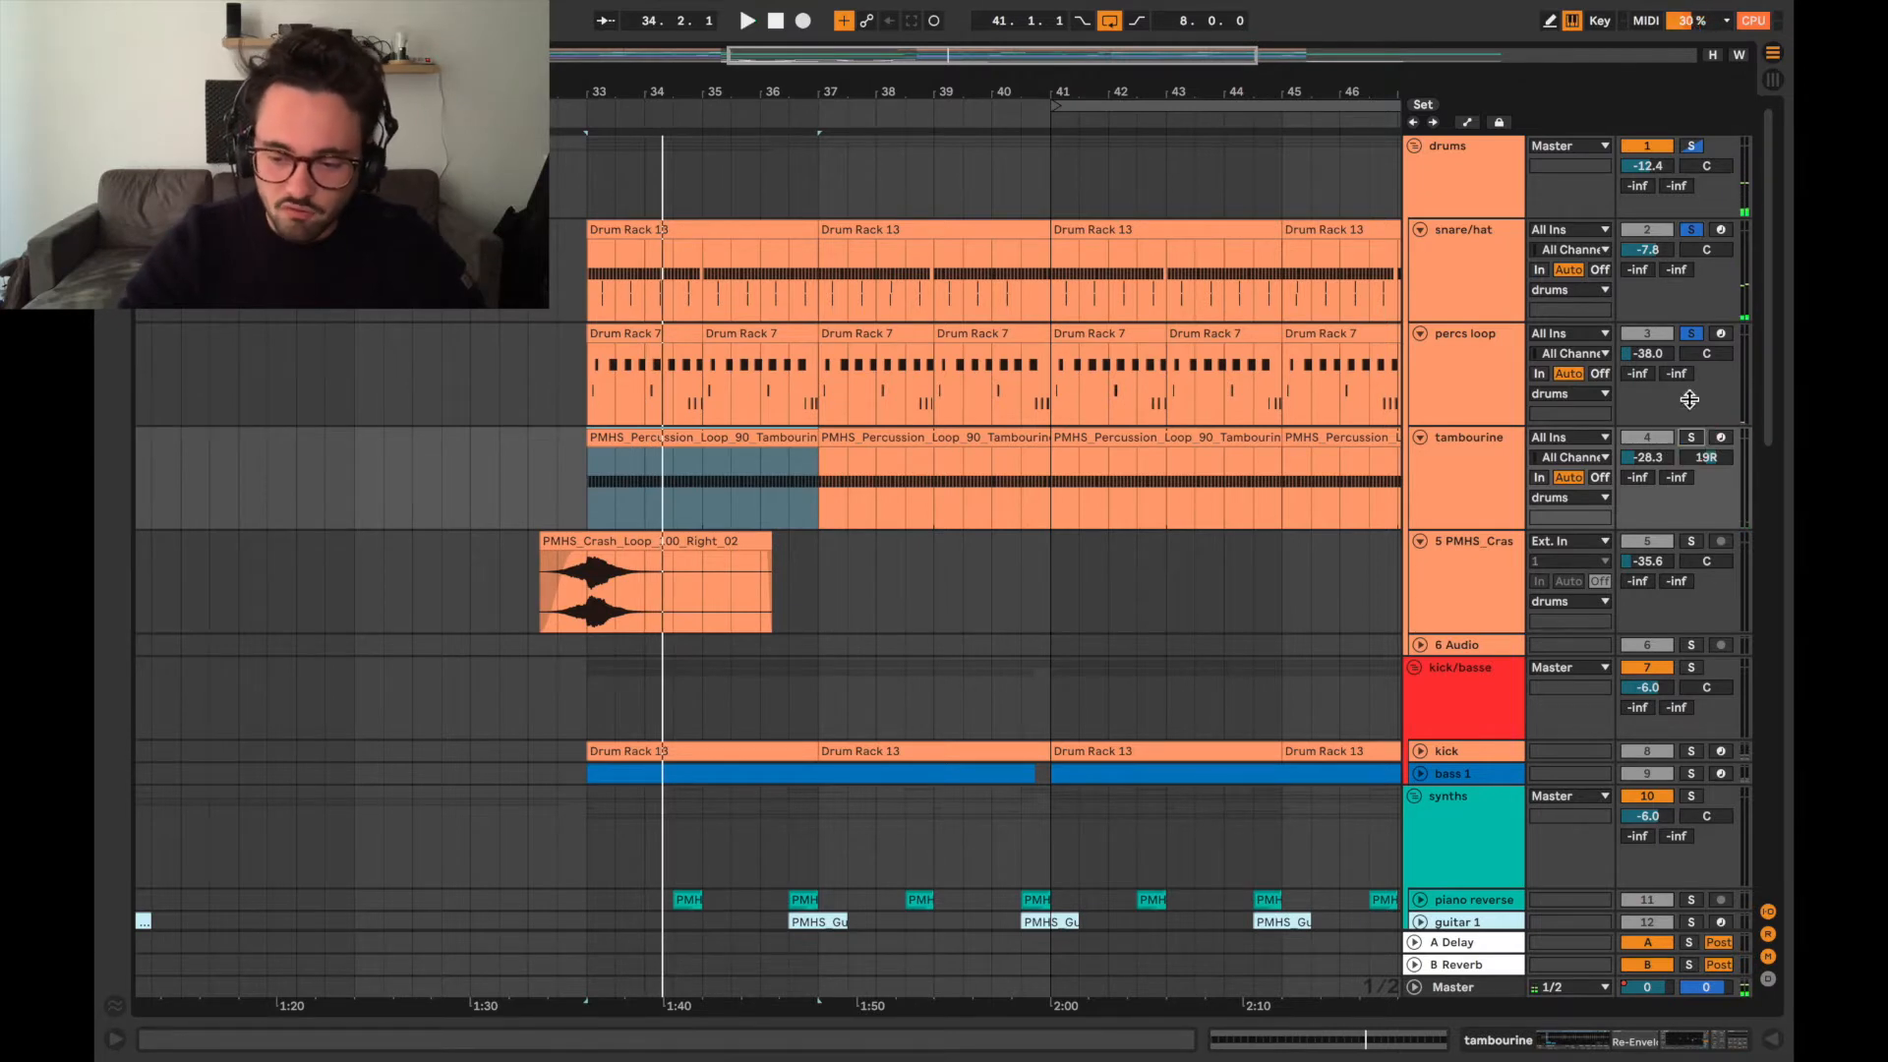
Clear the drum solos, audition the PMHS_Crash_Loop_100_Right_02 clip from its start with its track soloed, and unsolo that track.
left_click(1692, 229)
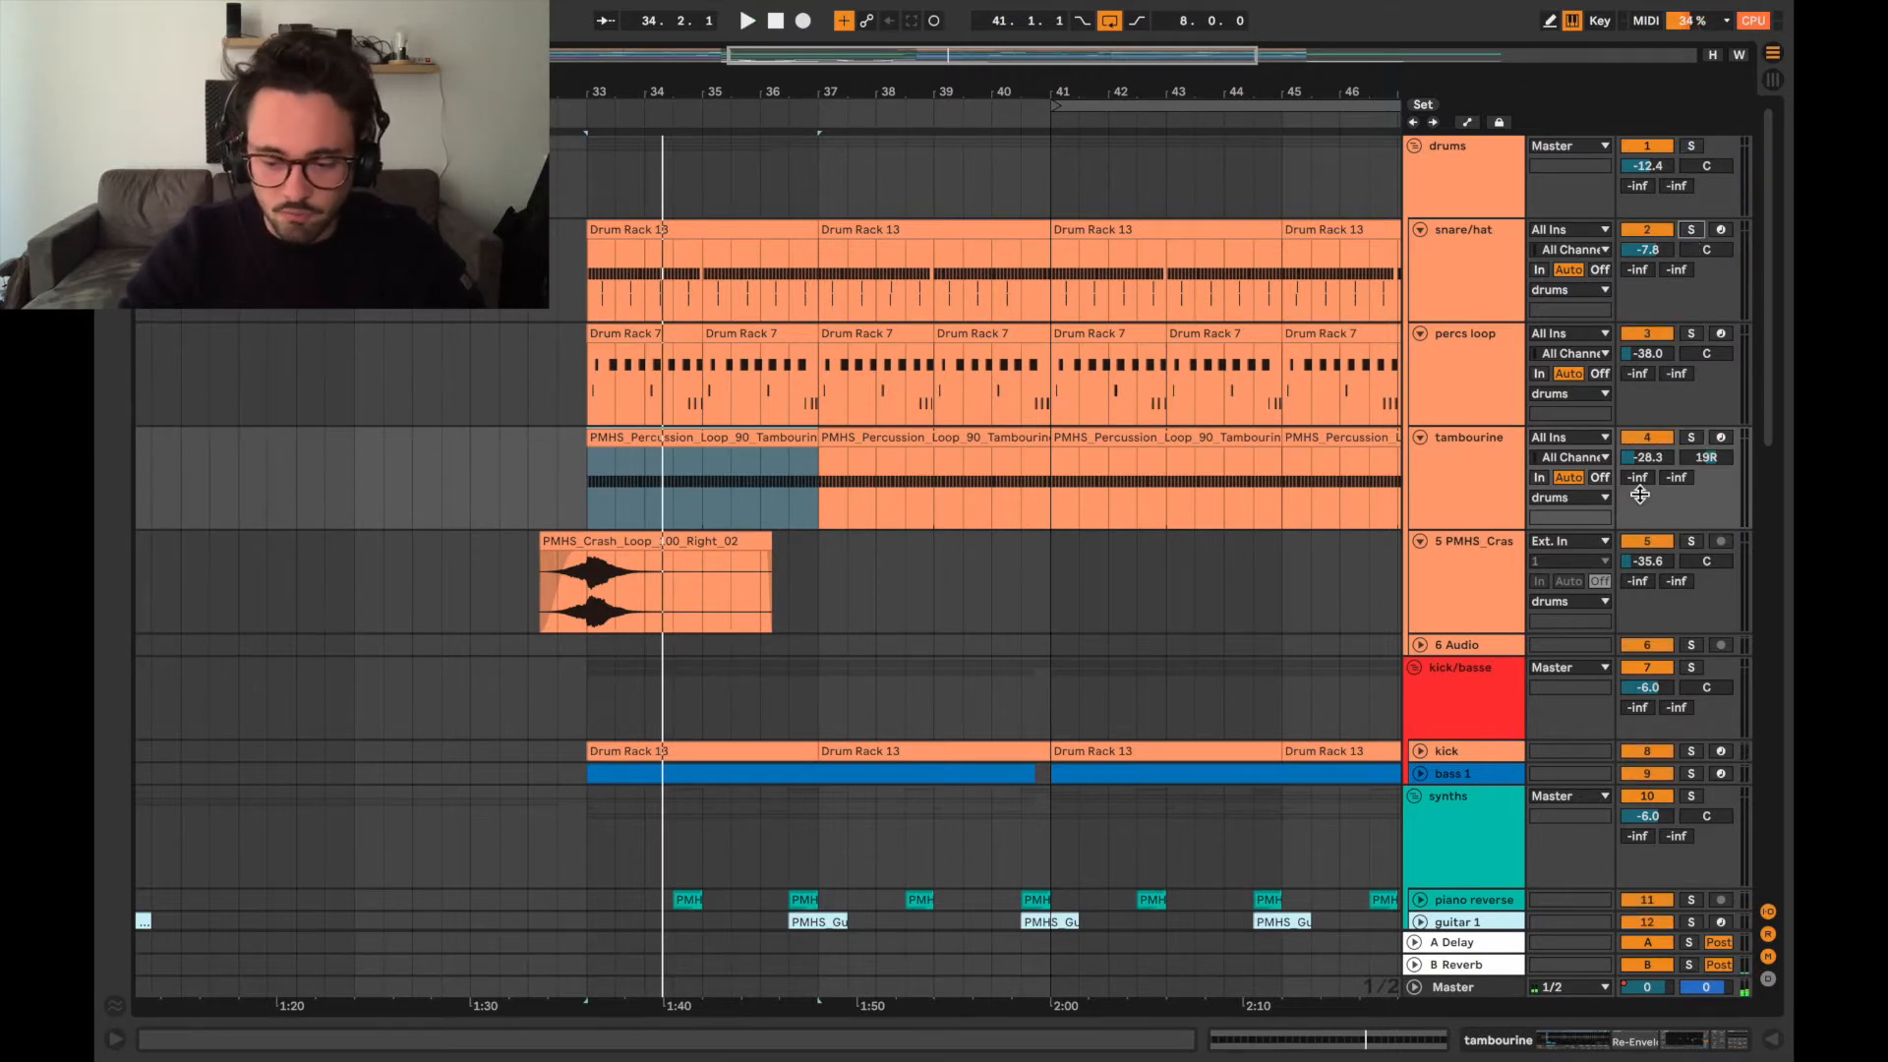
scroll(1278, 531, "down", 2)
left_click(587, 538)
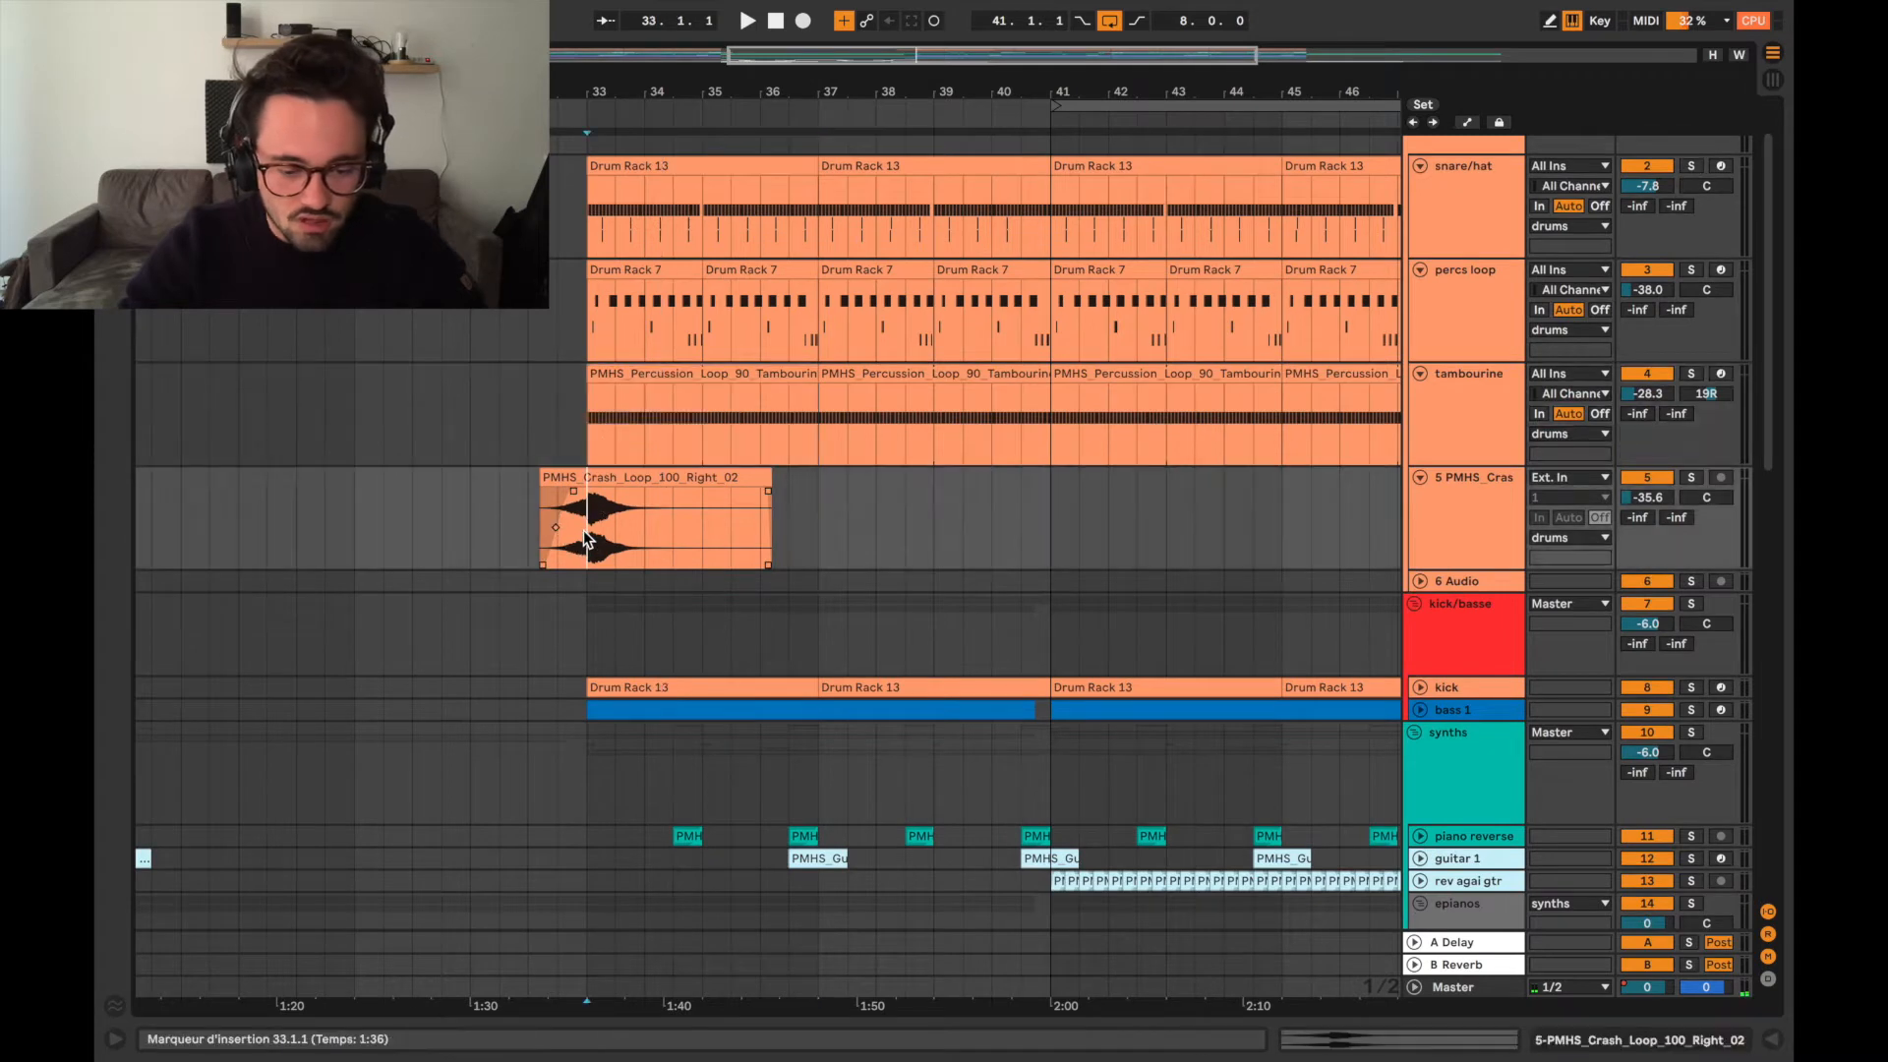
left_click(542, 515)
scroll(570, 521, "up", 3)
key("space")
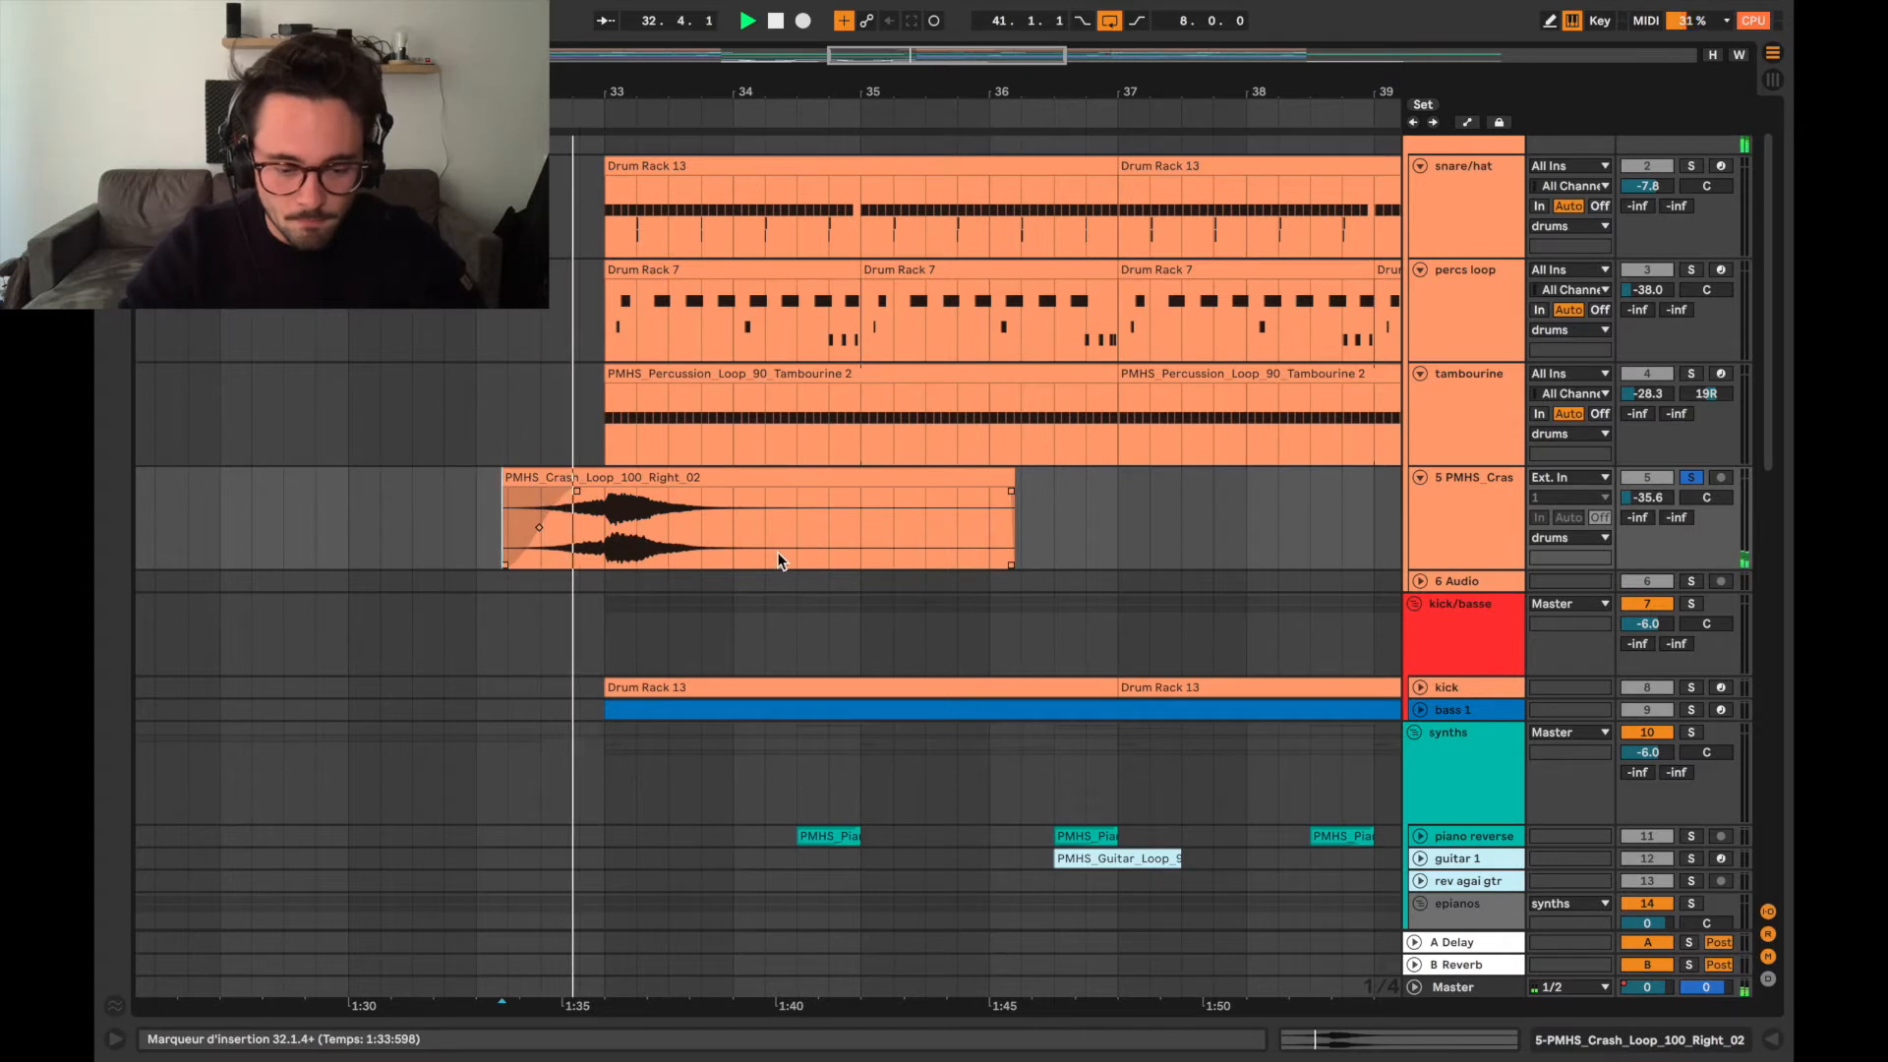
key("space")
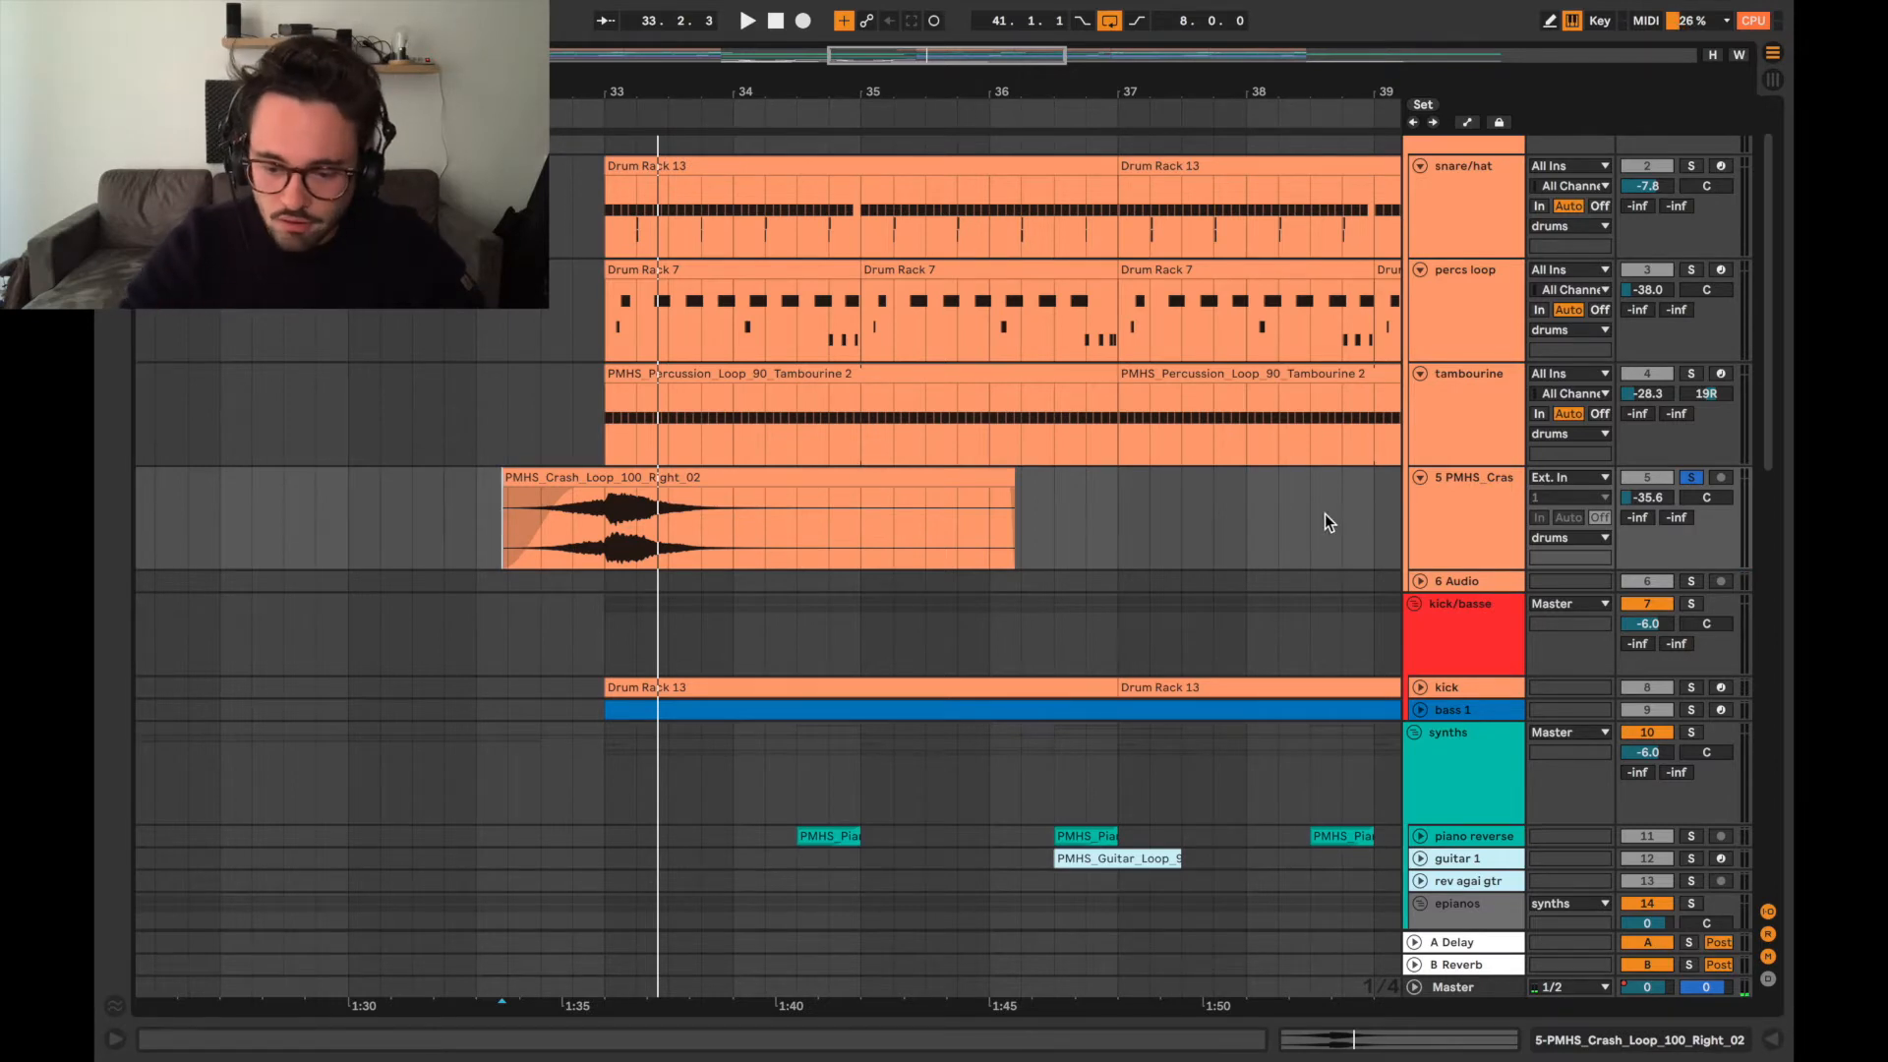
scroll(1308, 521, "down", 2)
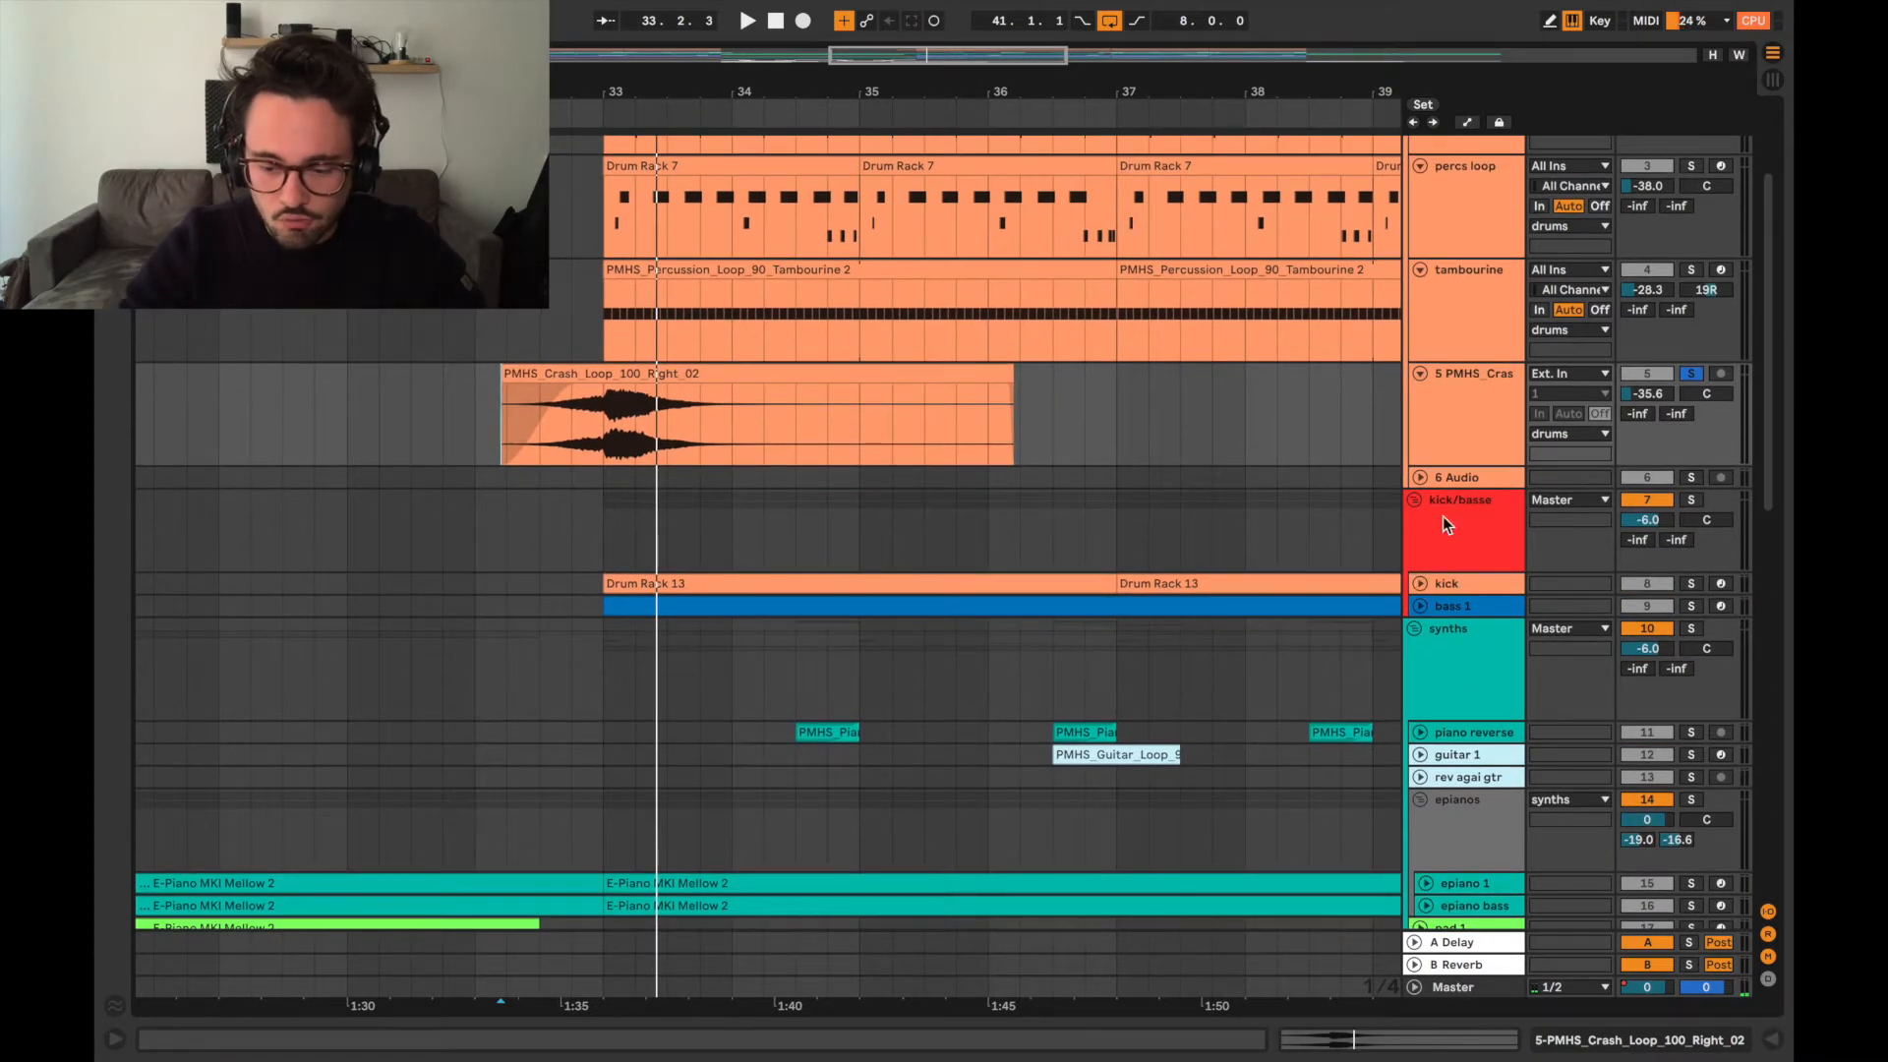
left_click(1692, 374)
Unfold the epianos group and expand its epiano 1 and epiano bass tracks to show their MIDI clips.
scroll(1430, 634, "down", 4)
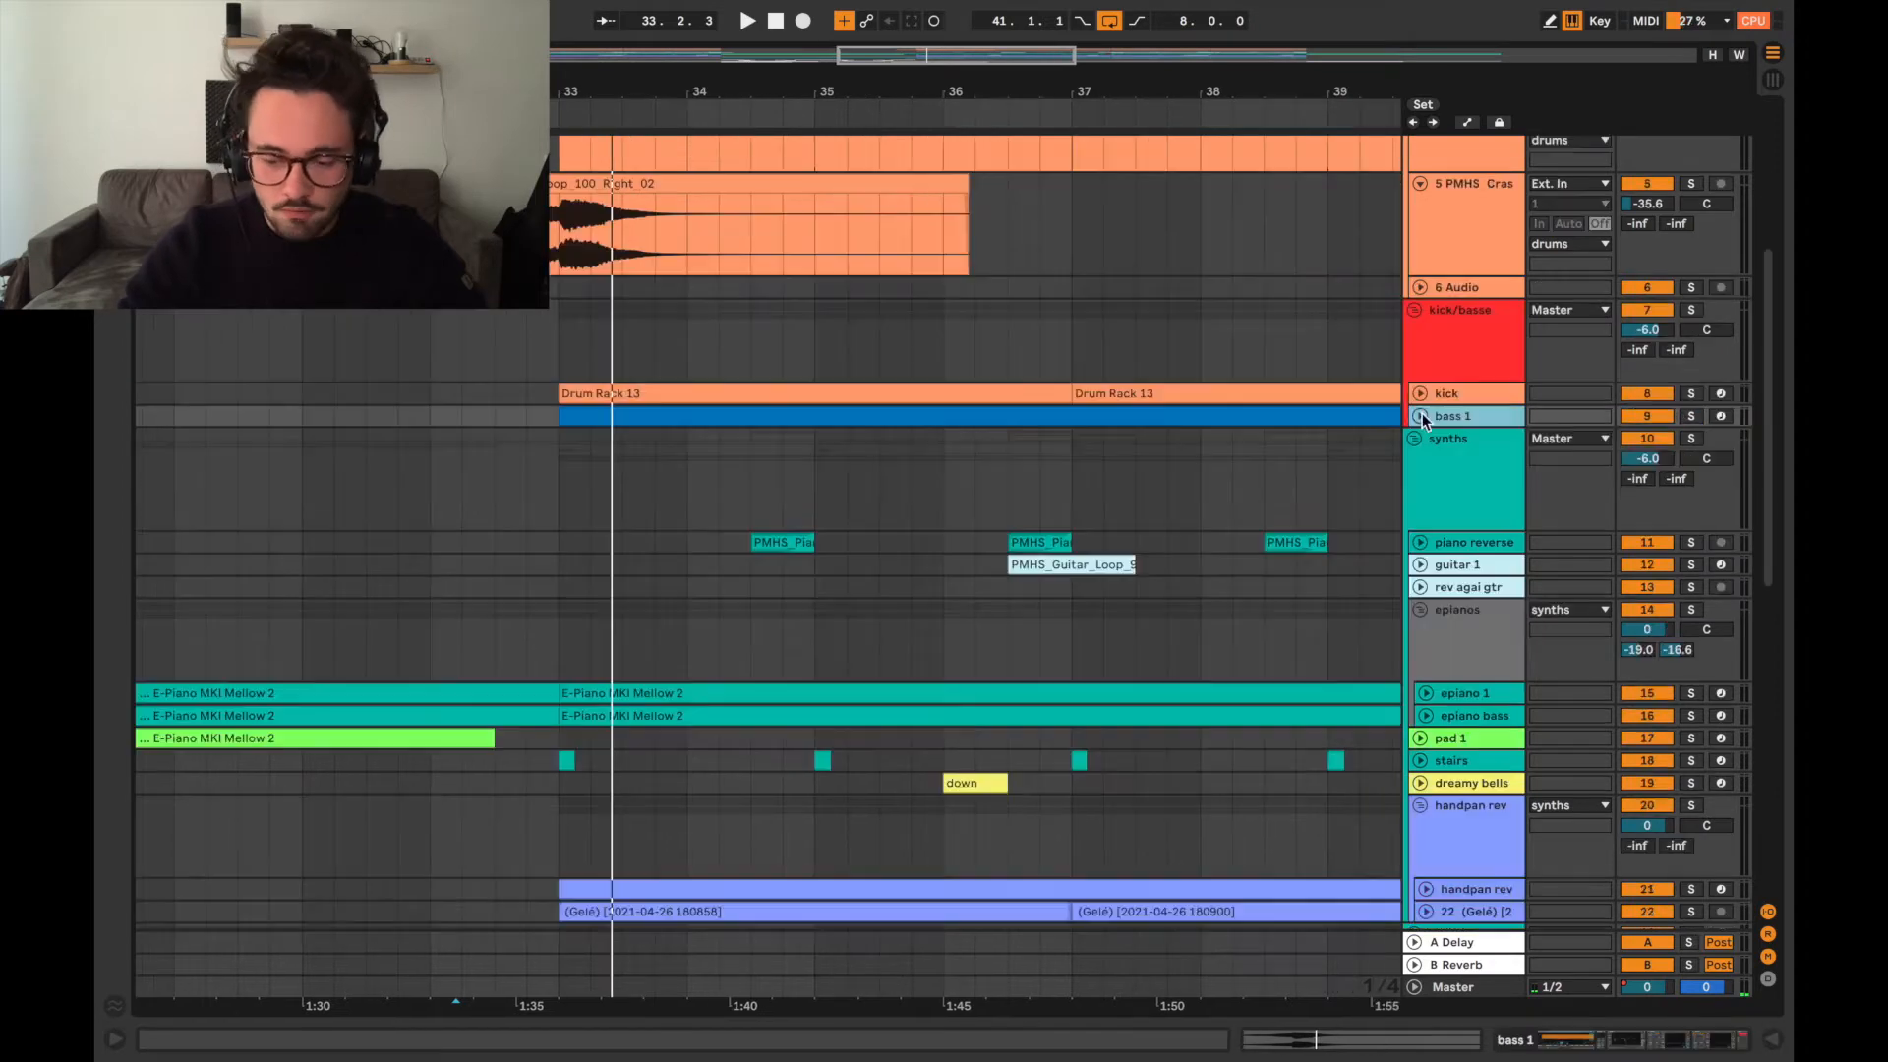
scroll(1430, 633, "down", 3)
left_click(1418, 523)
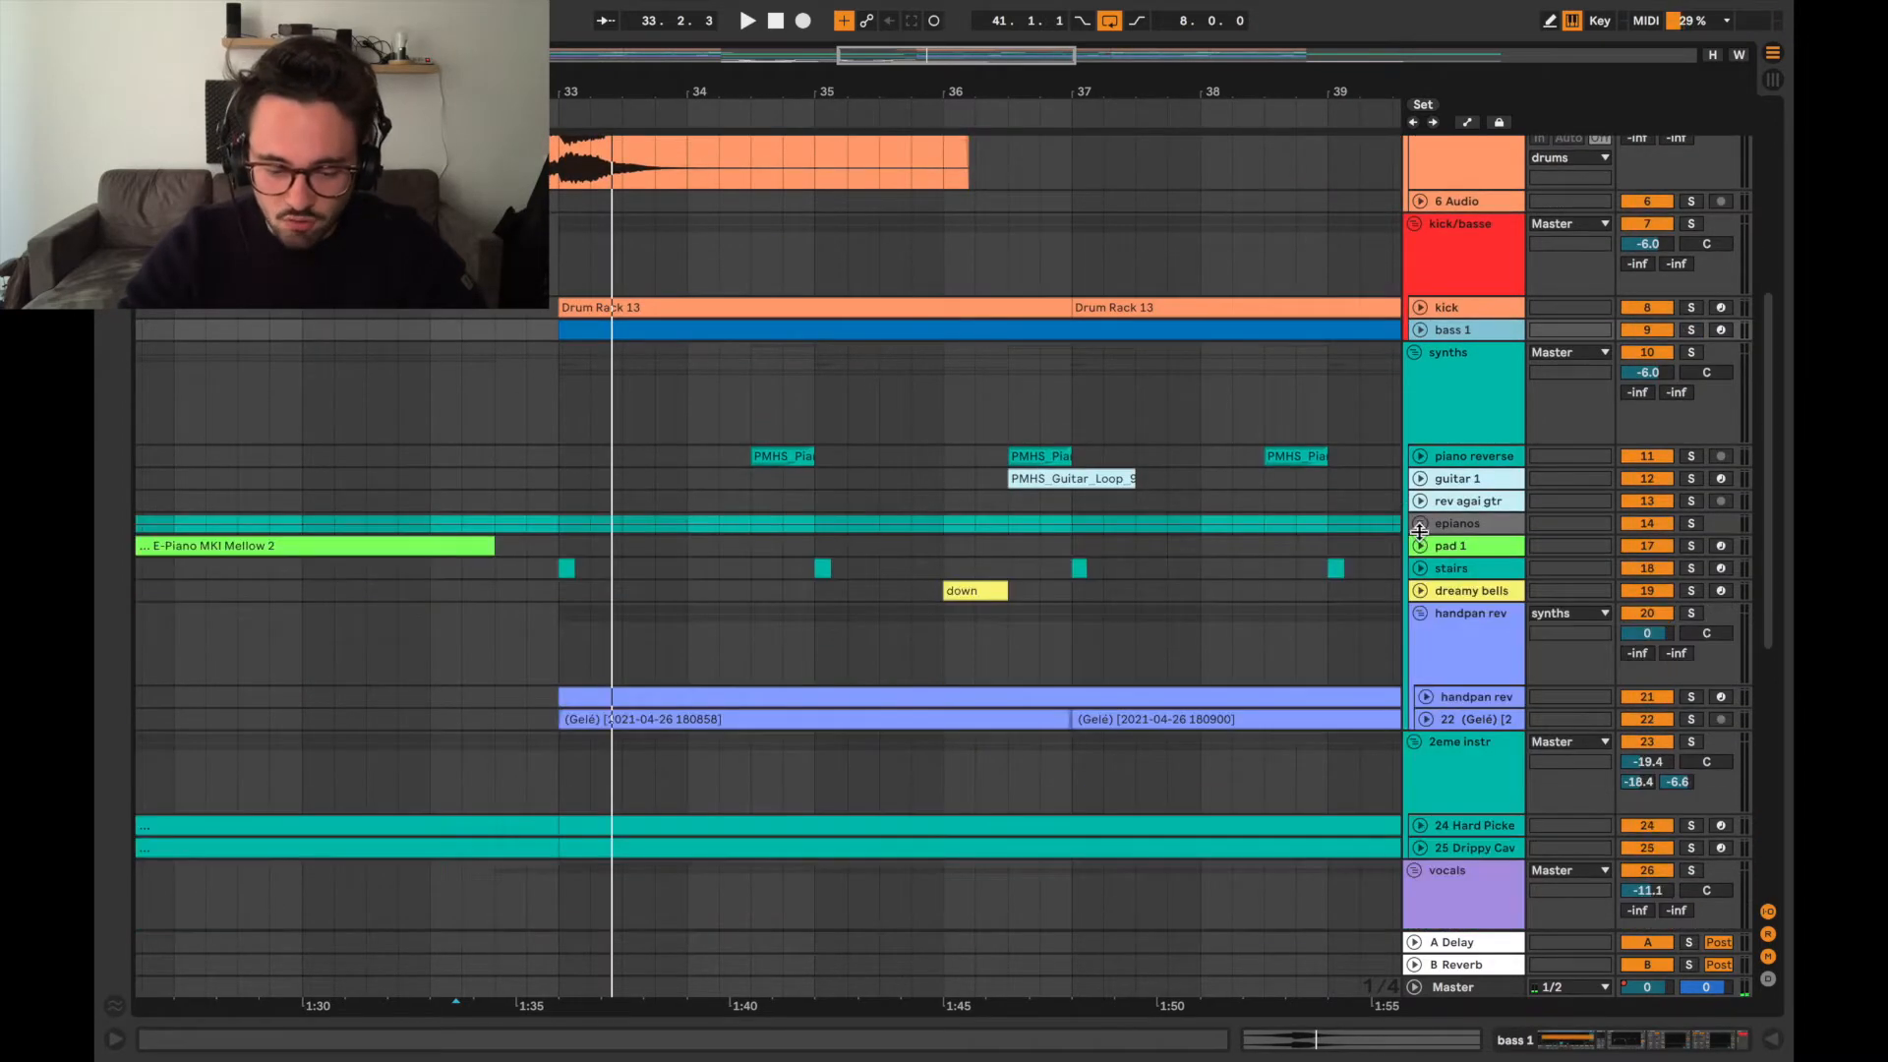
scroll(1449, 664, "down", 6)
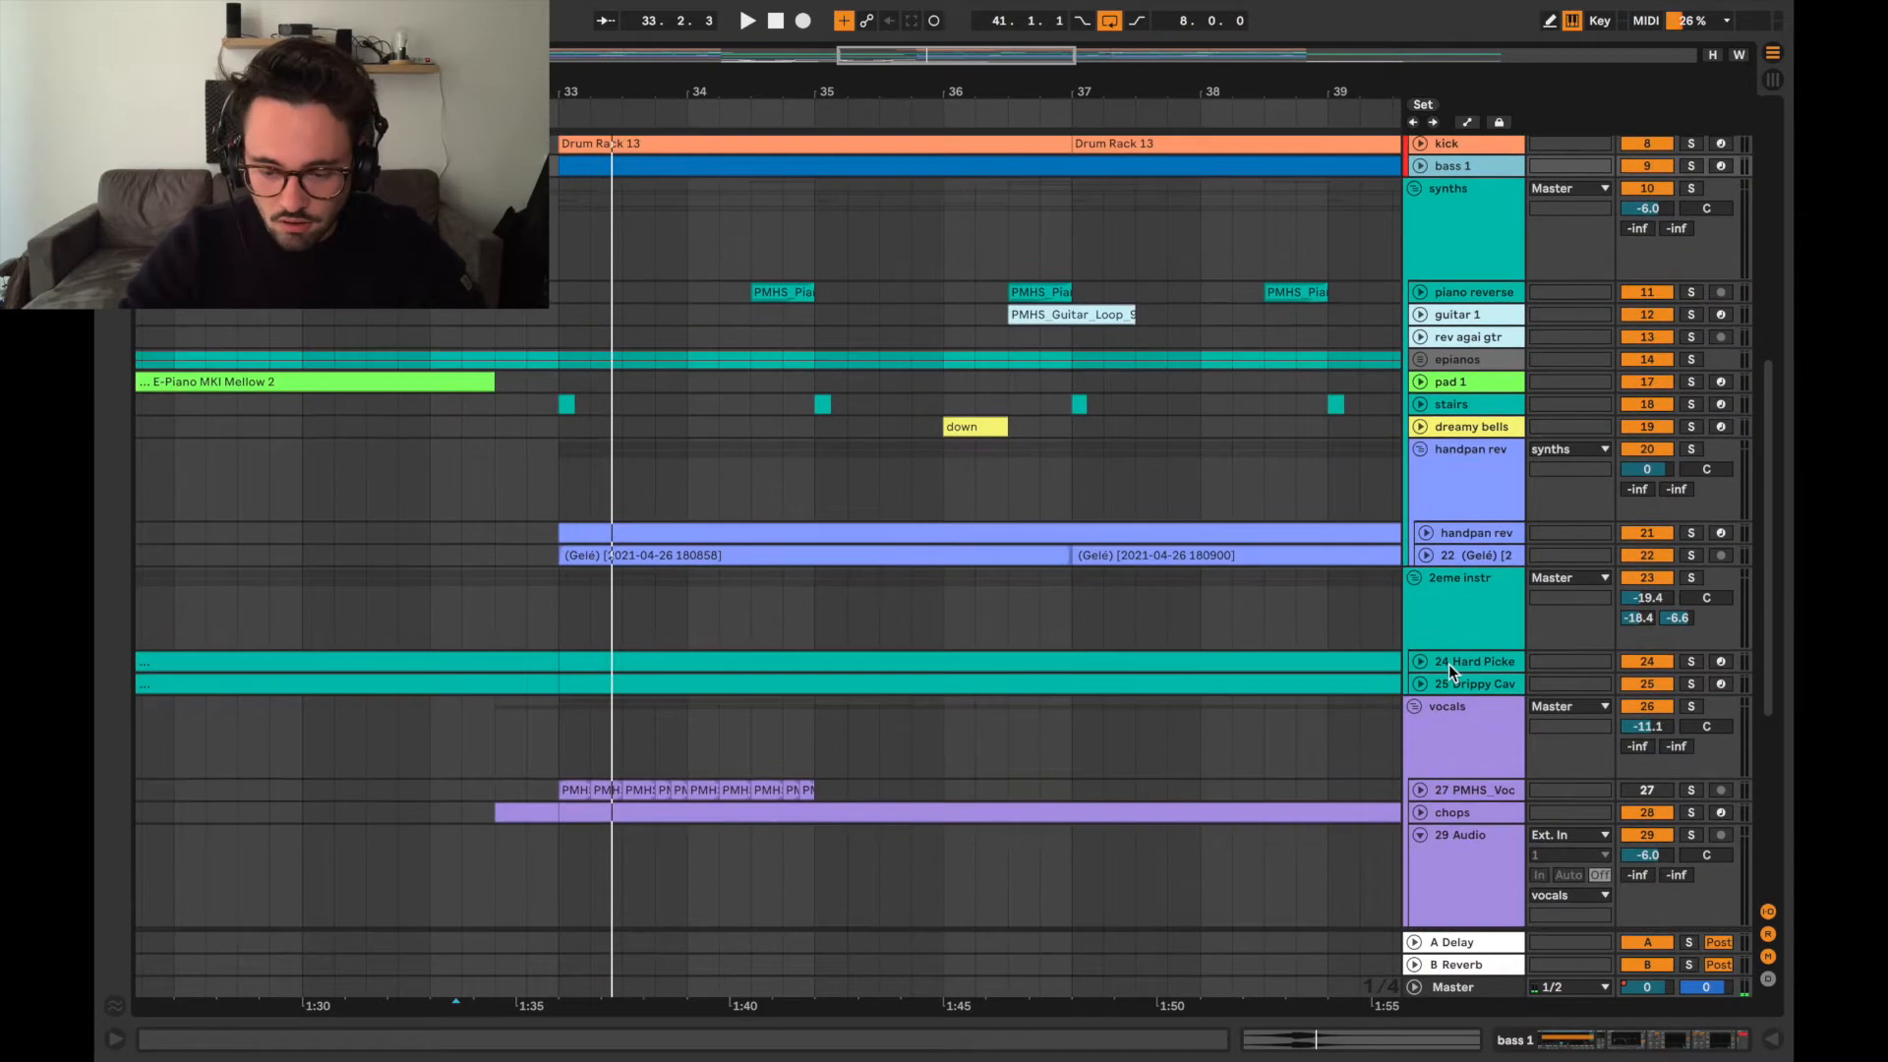
scroll(1461, 511, "up", 3)
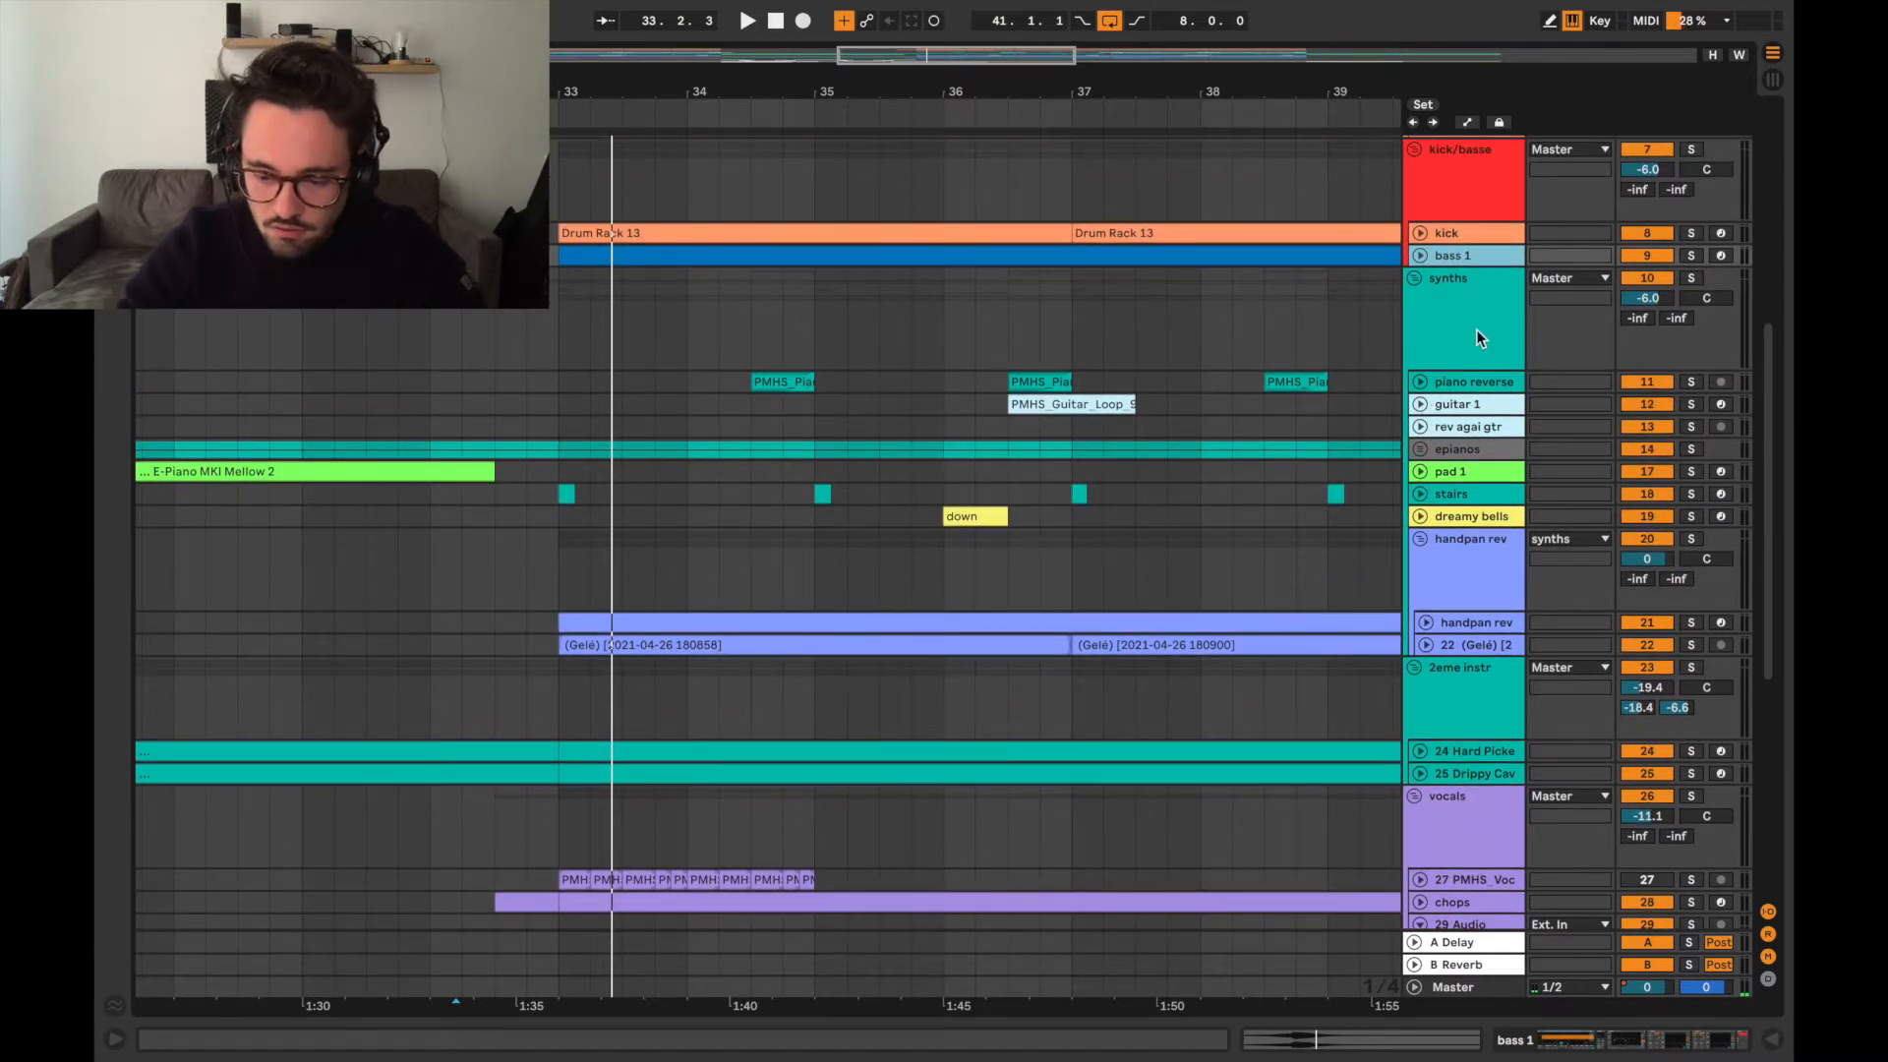
left_click(1419, 449)
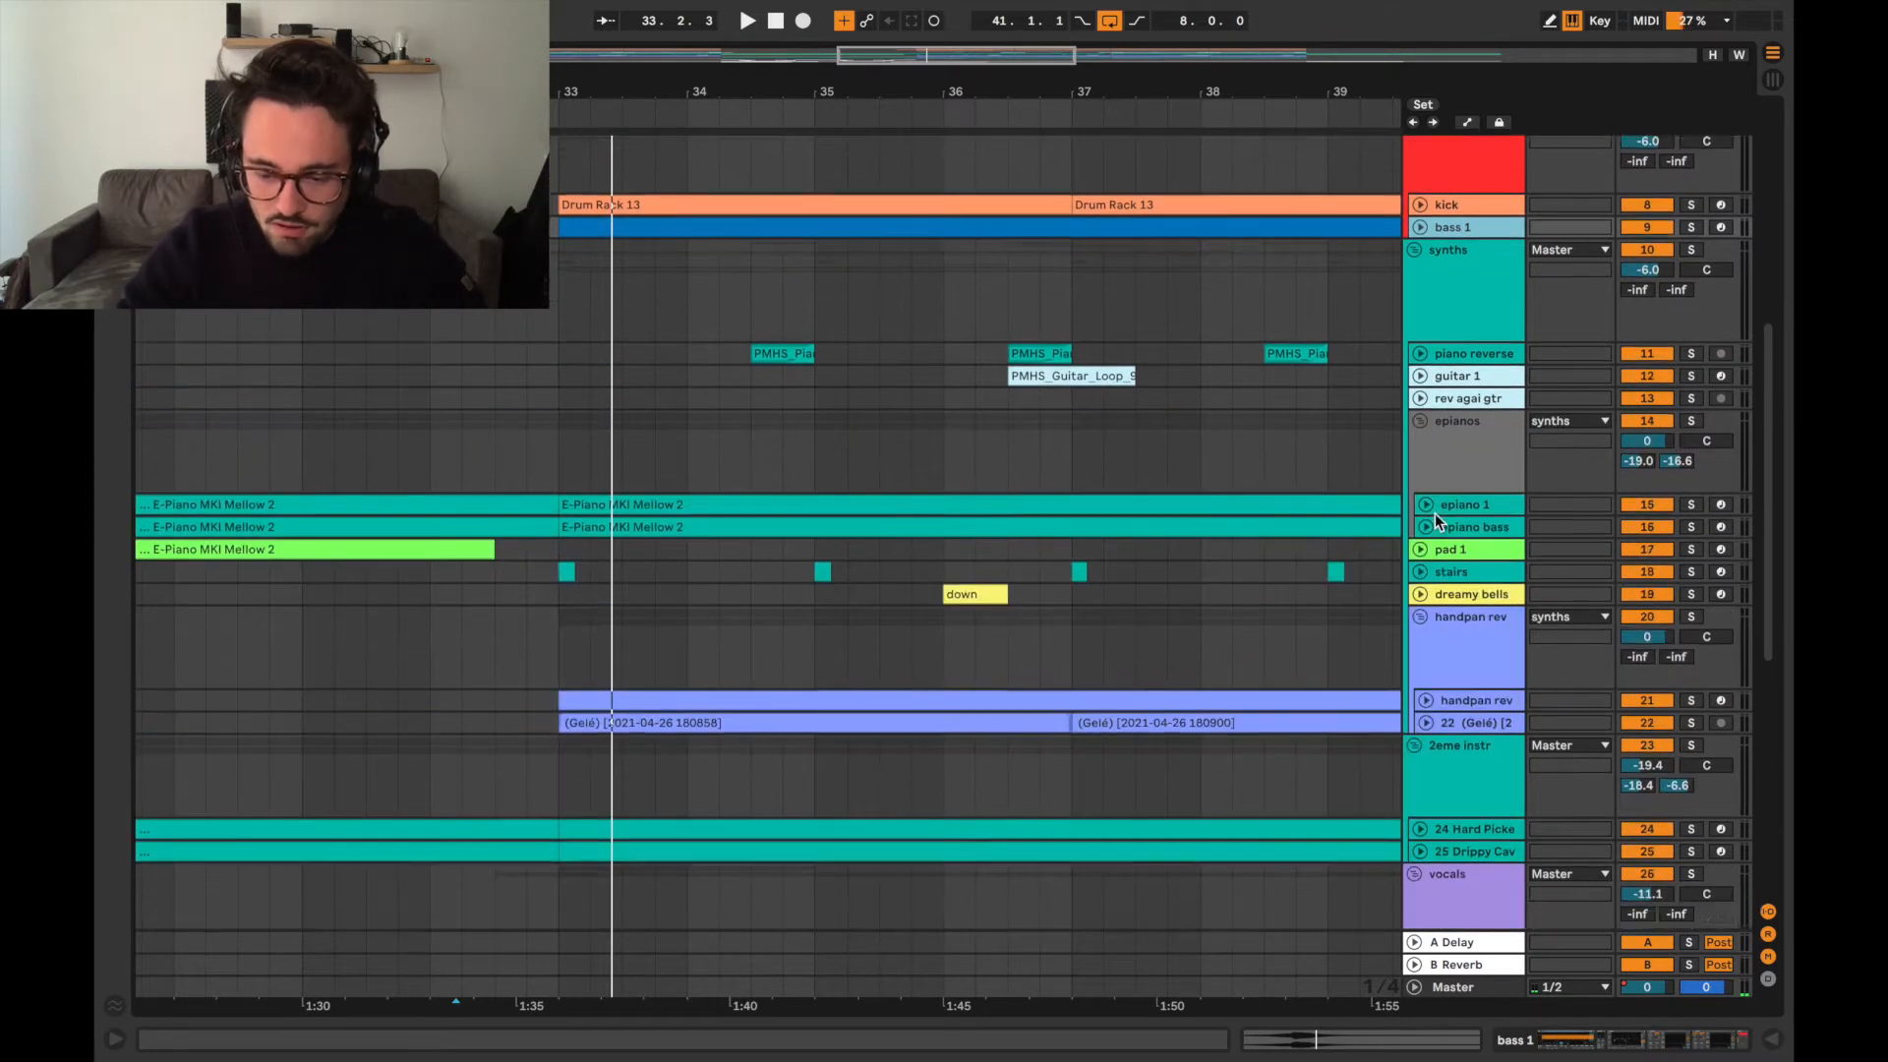
scroll(1436, 513, "down", 2)
left_click(1426, 555)
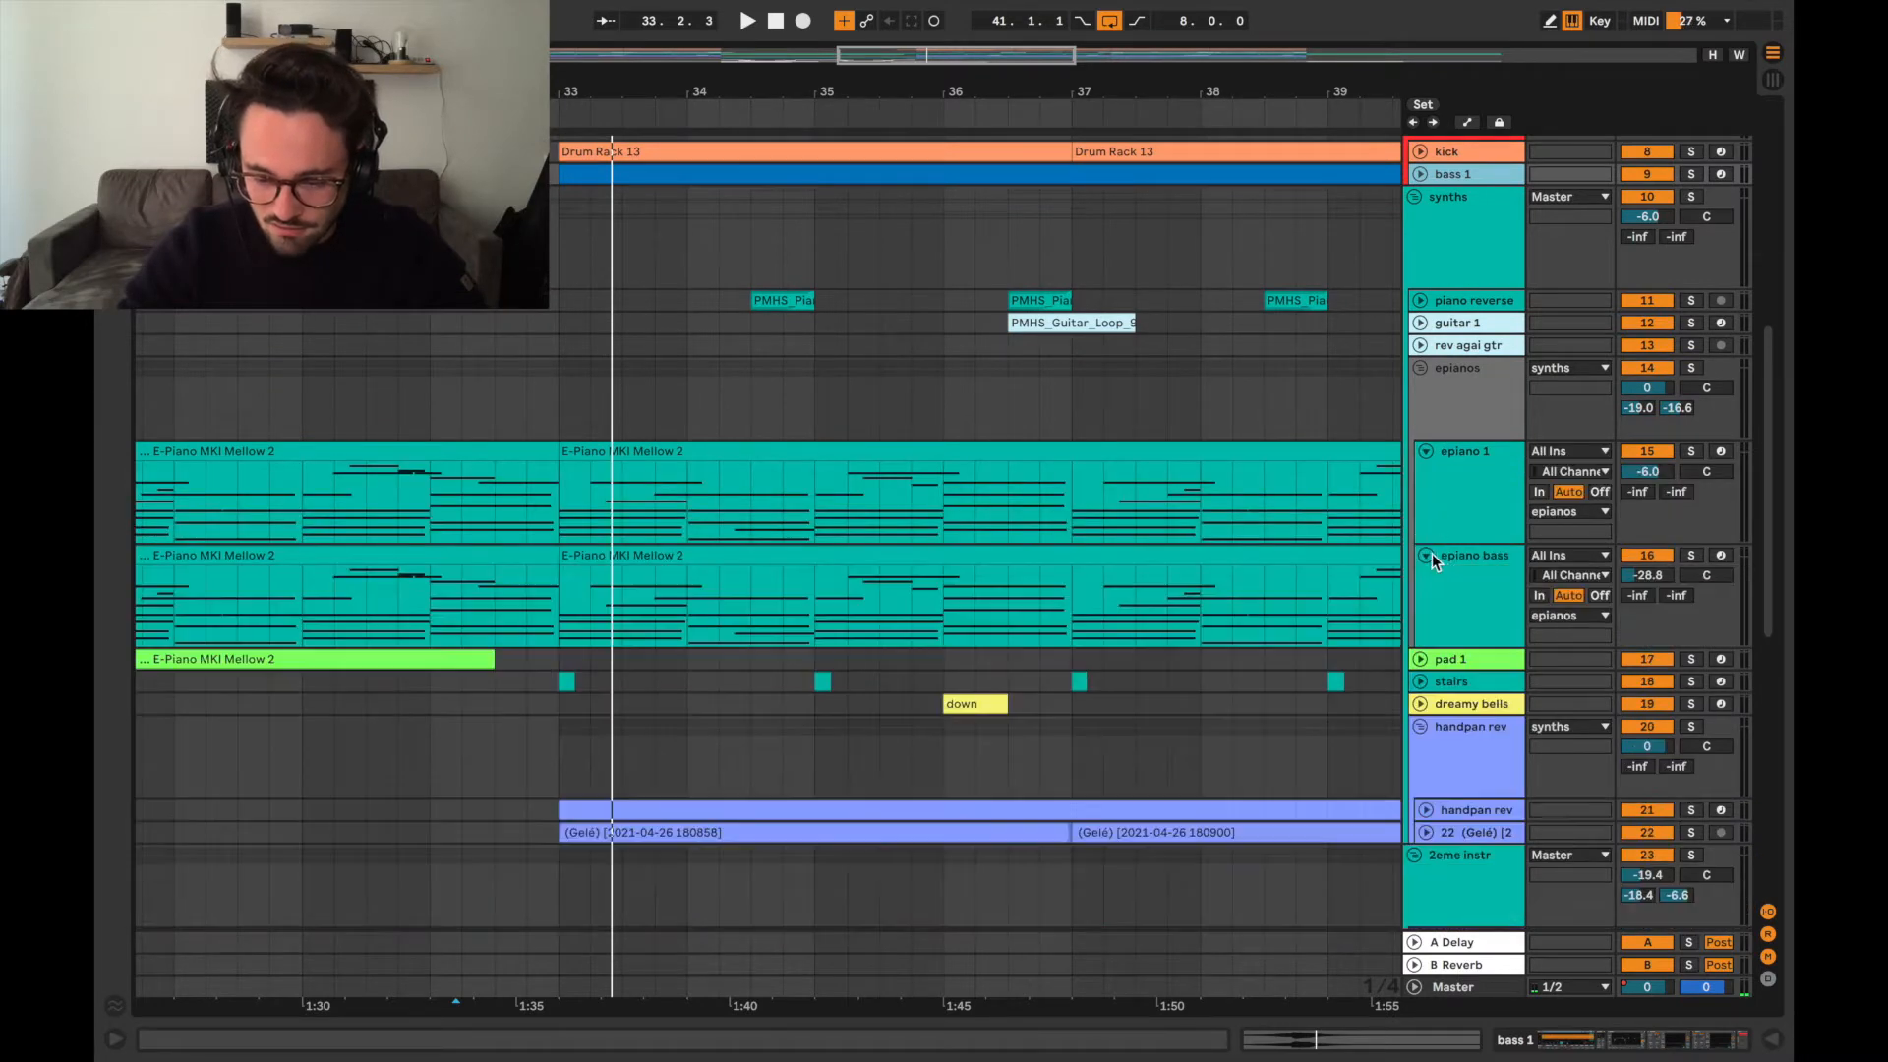
scroll(730, 554, "down", 3, "ctrl")
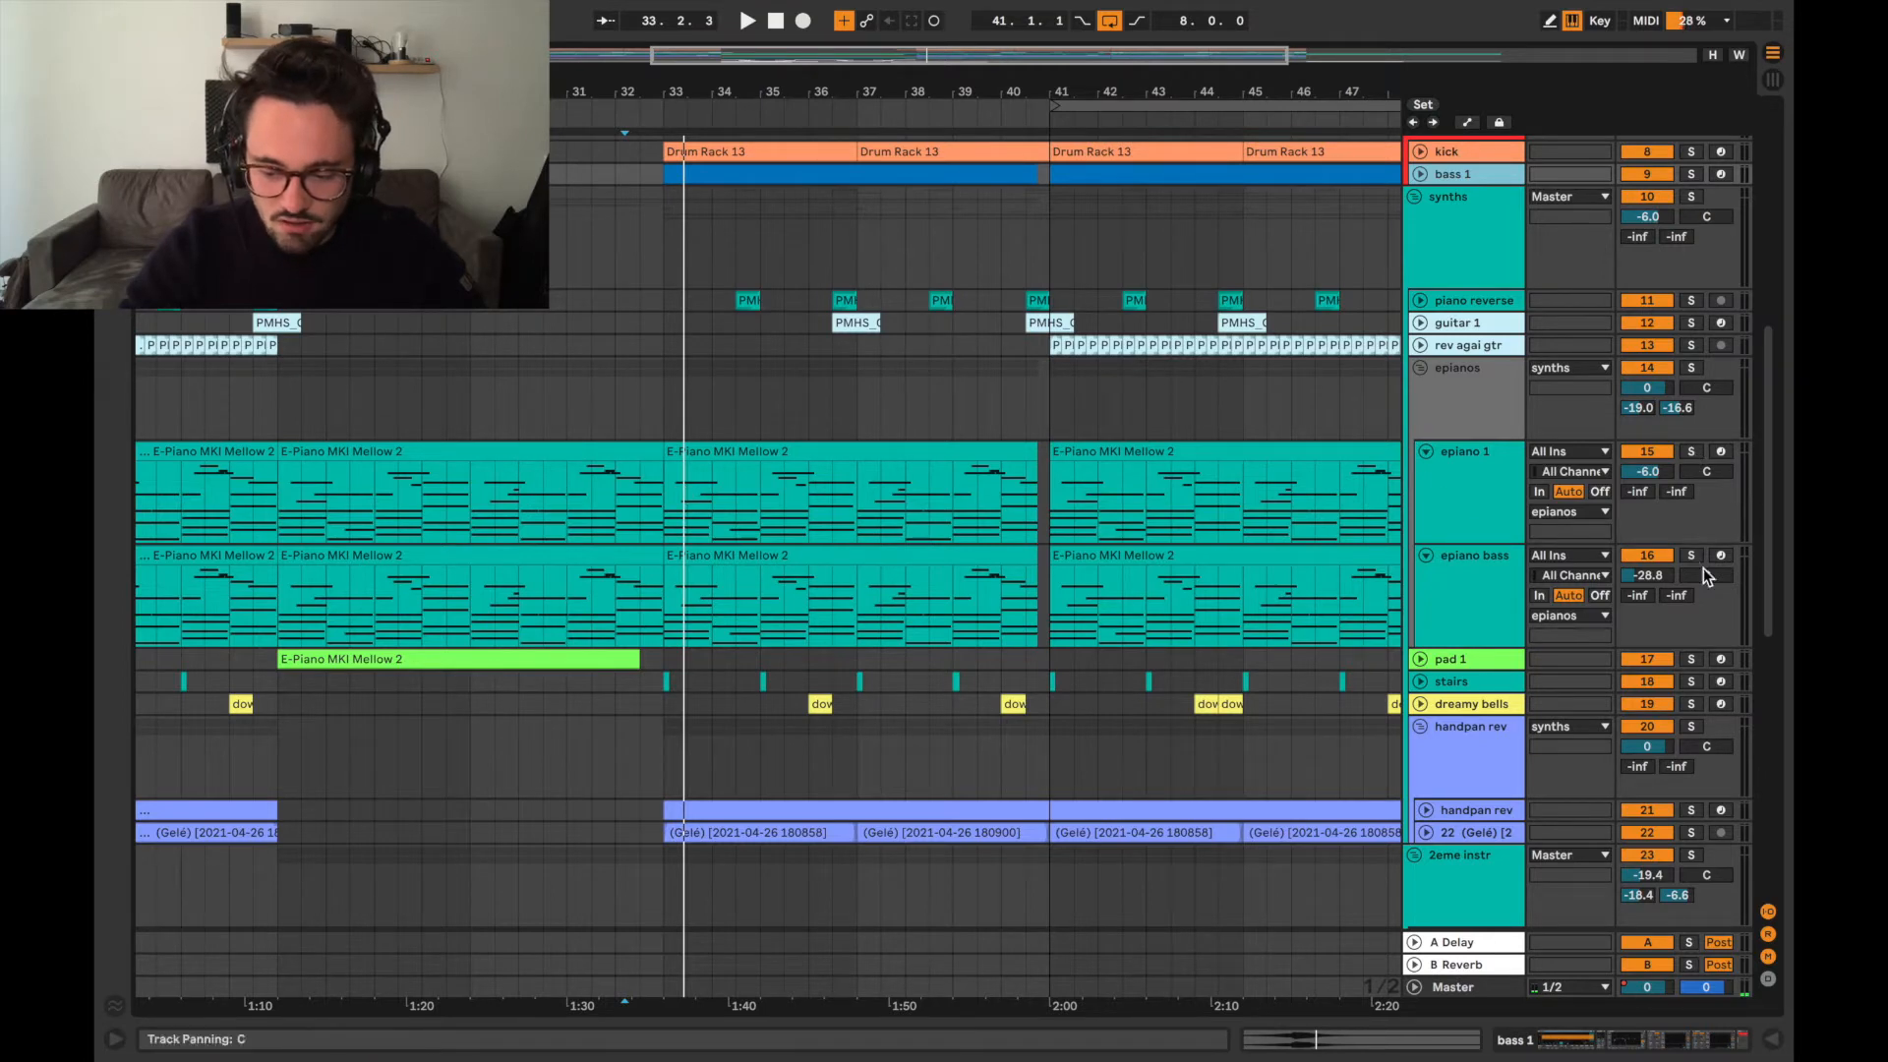
Solo the epiano 1 track, select its clip starting at bar 41 and audition it through to bar 49.
left_click(1694, 453)
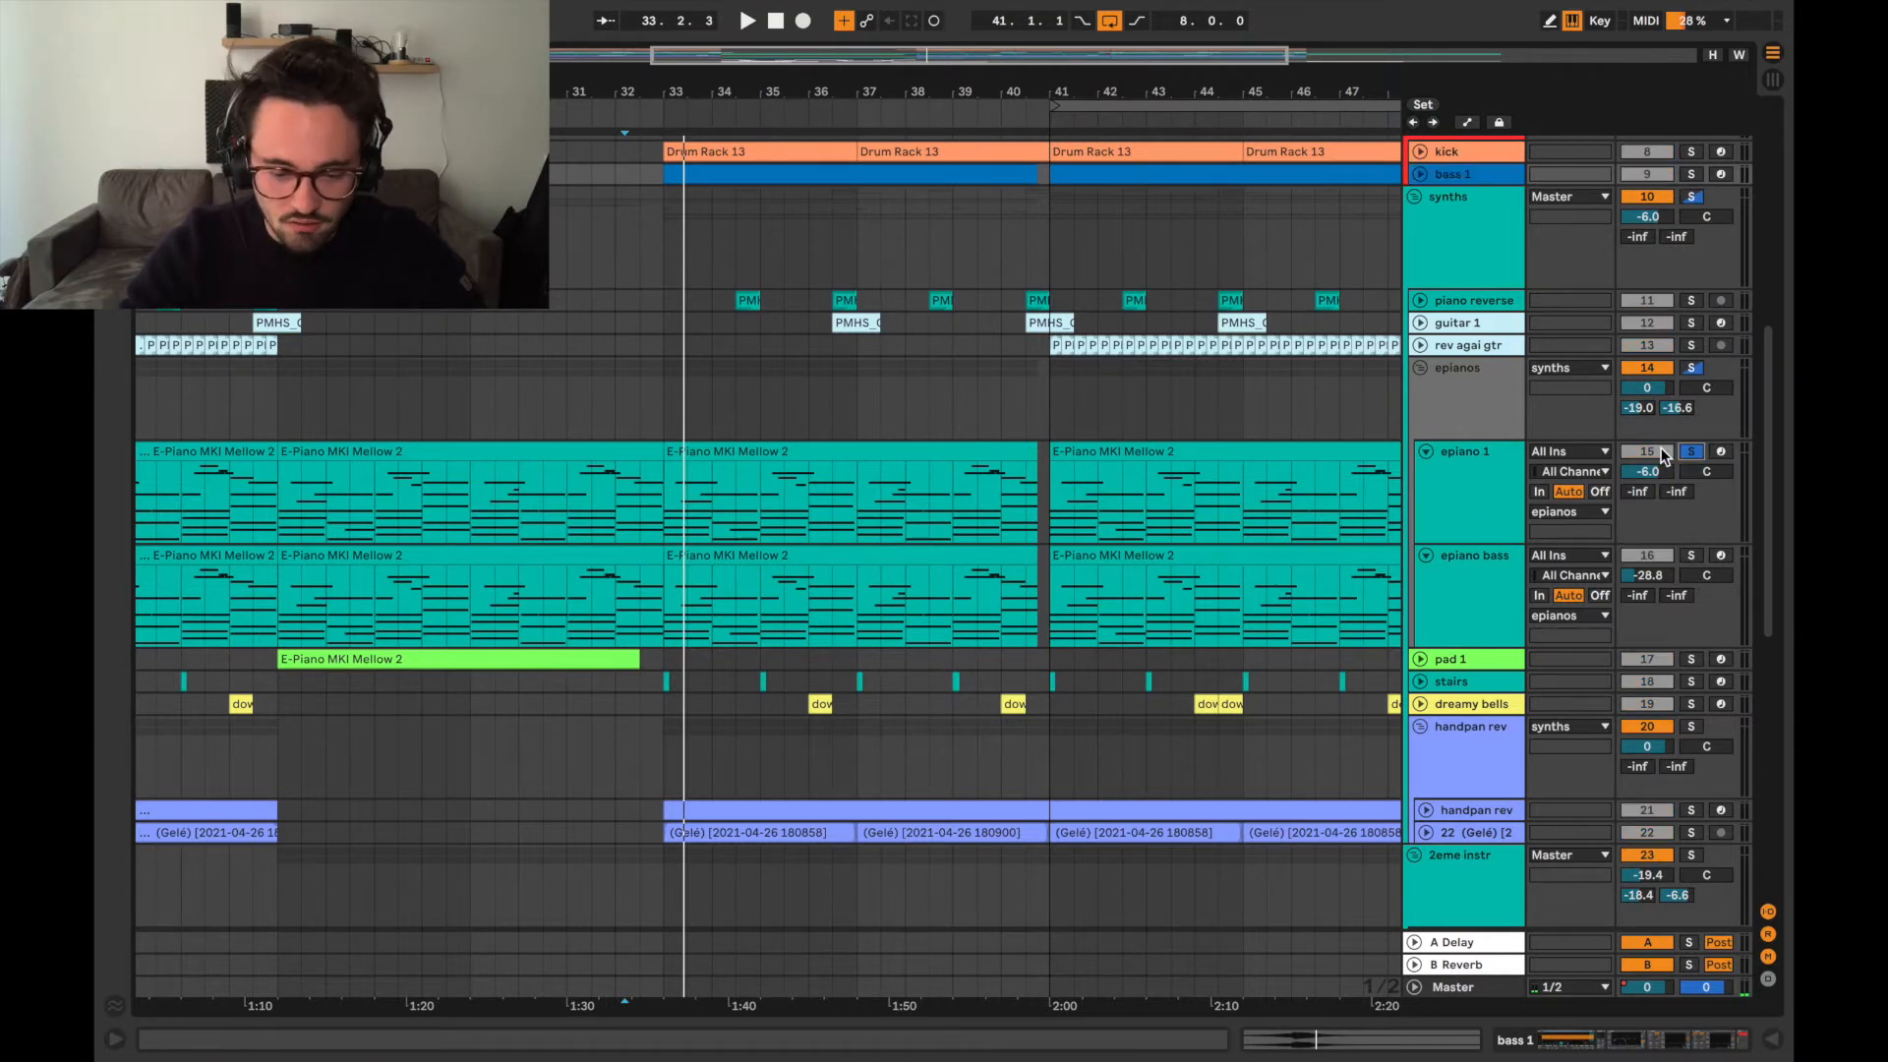
scroll(869, 521, "right", 2)
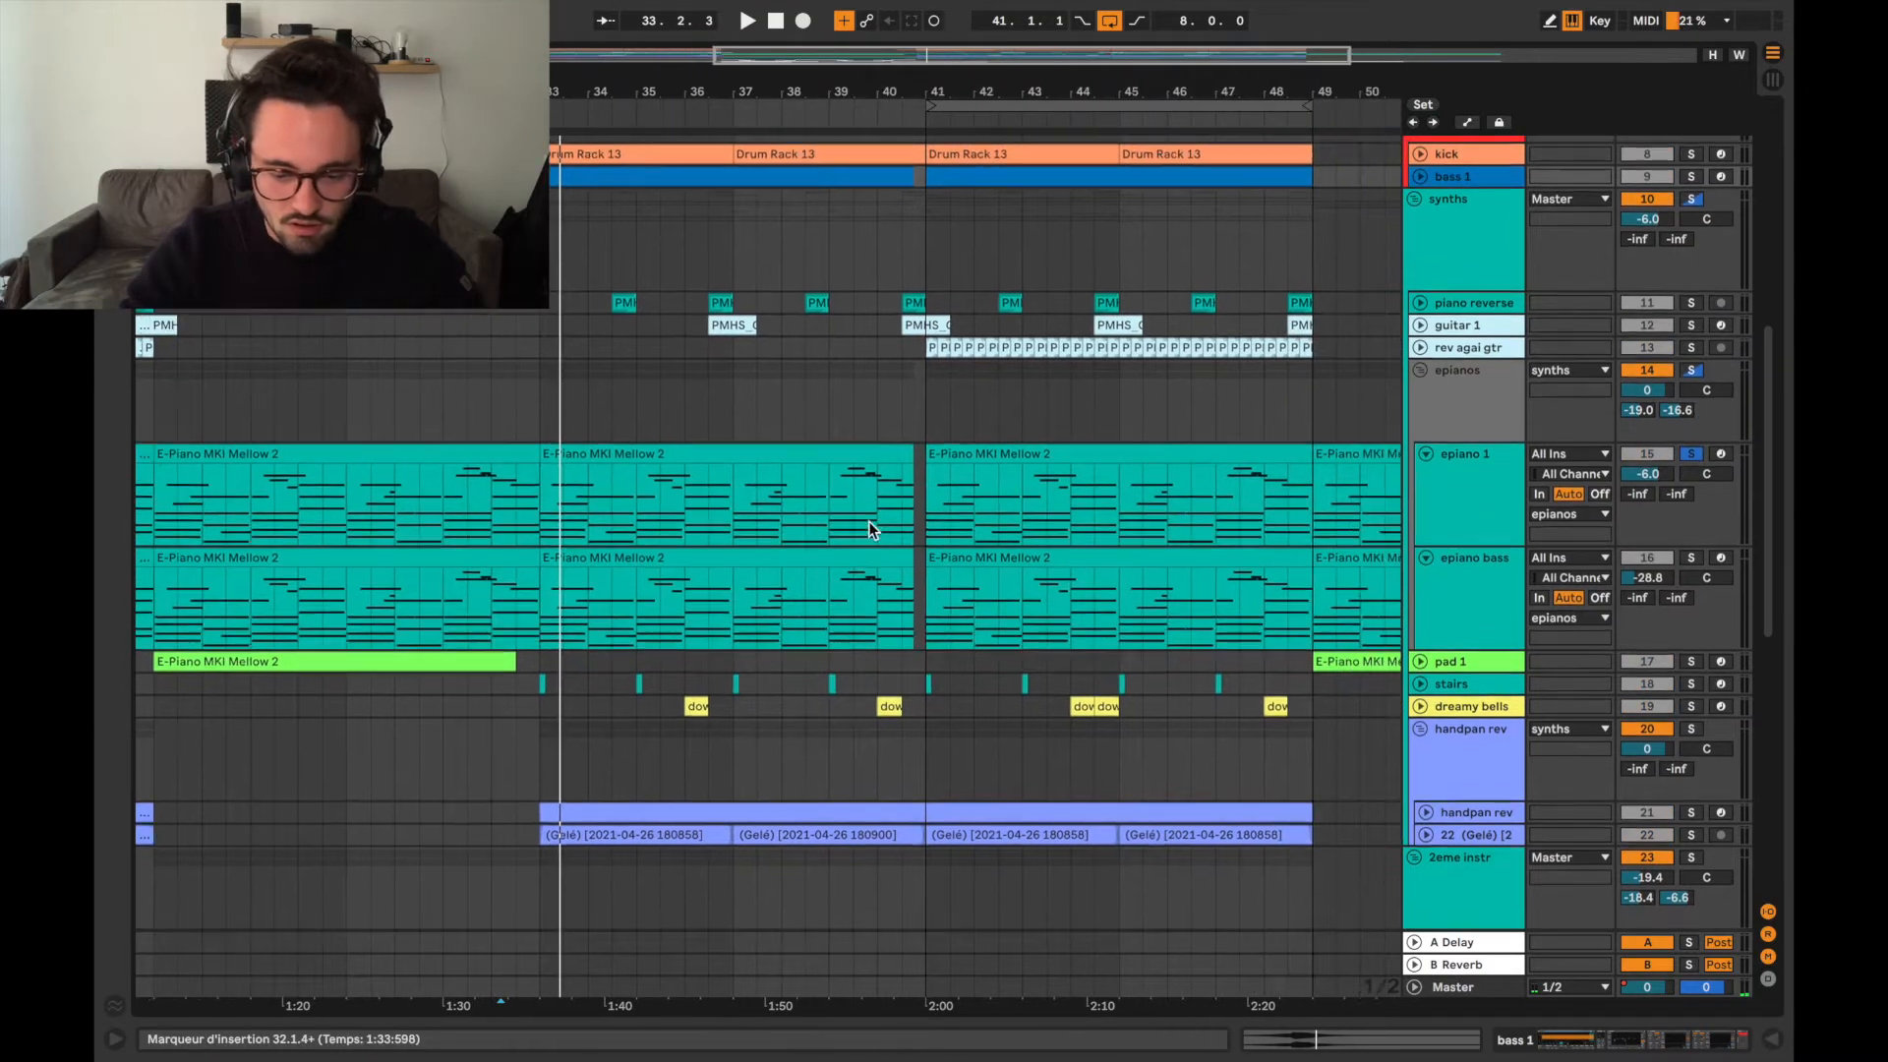
left_click(1052, 453)
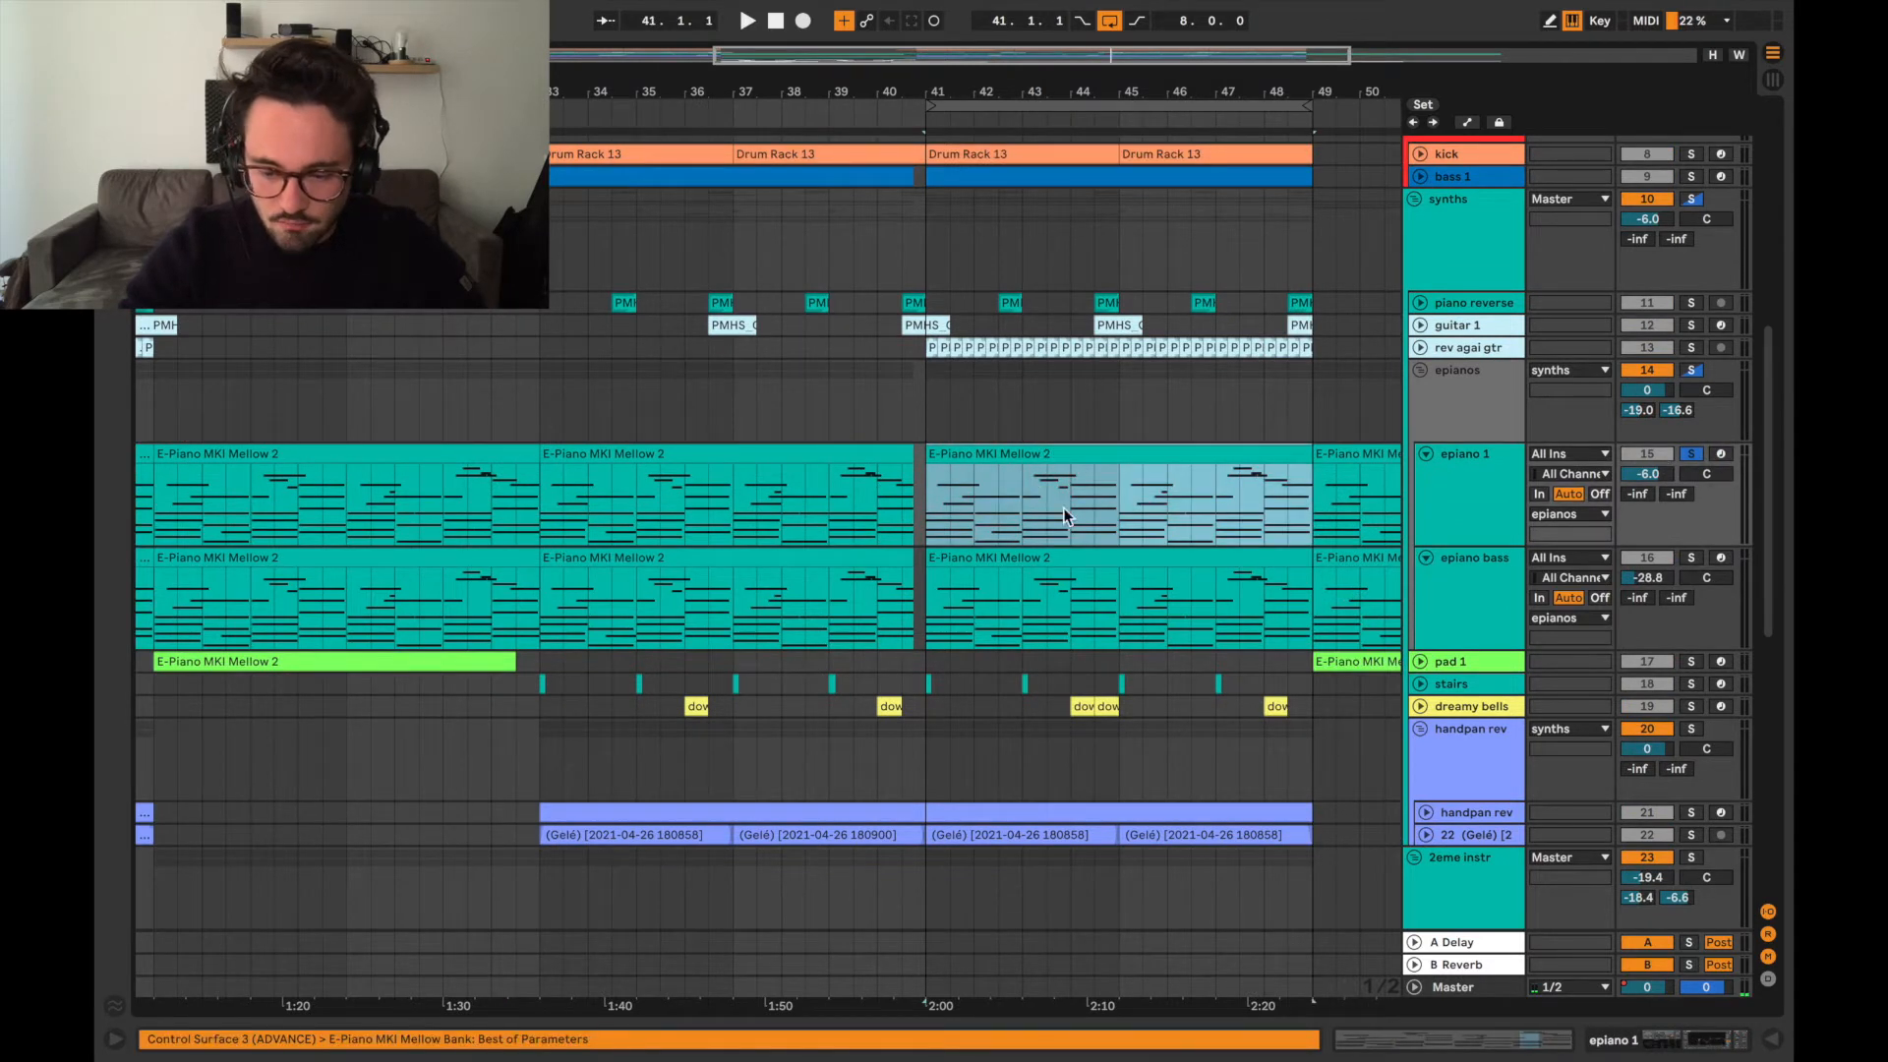
key("space")
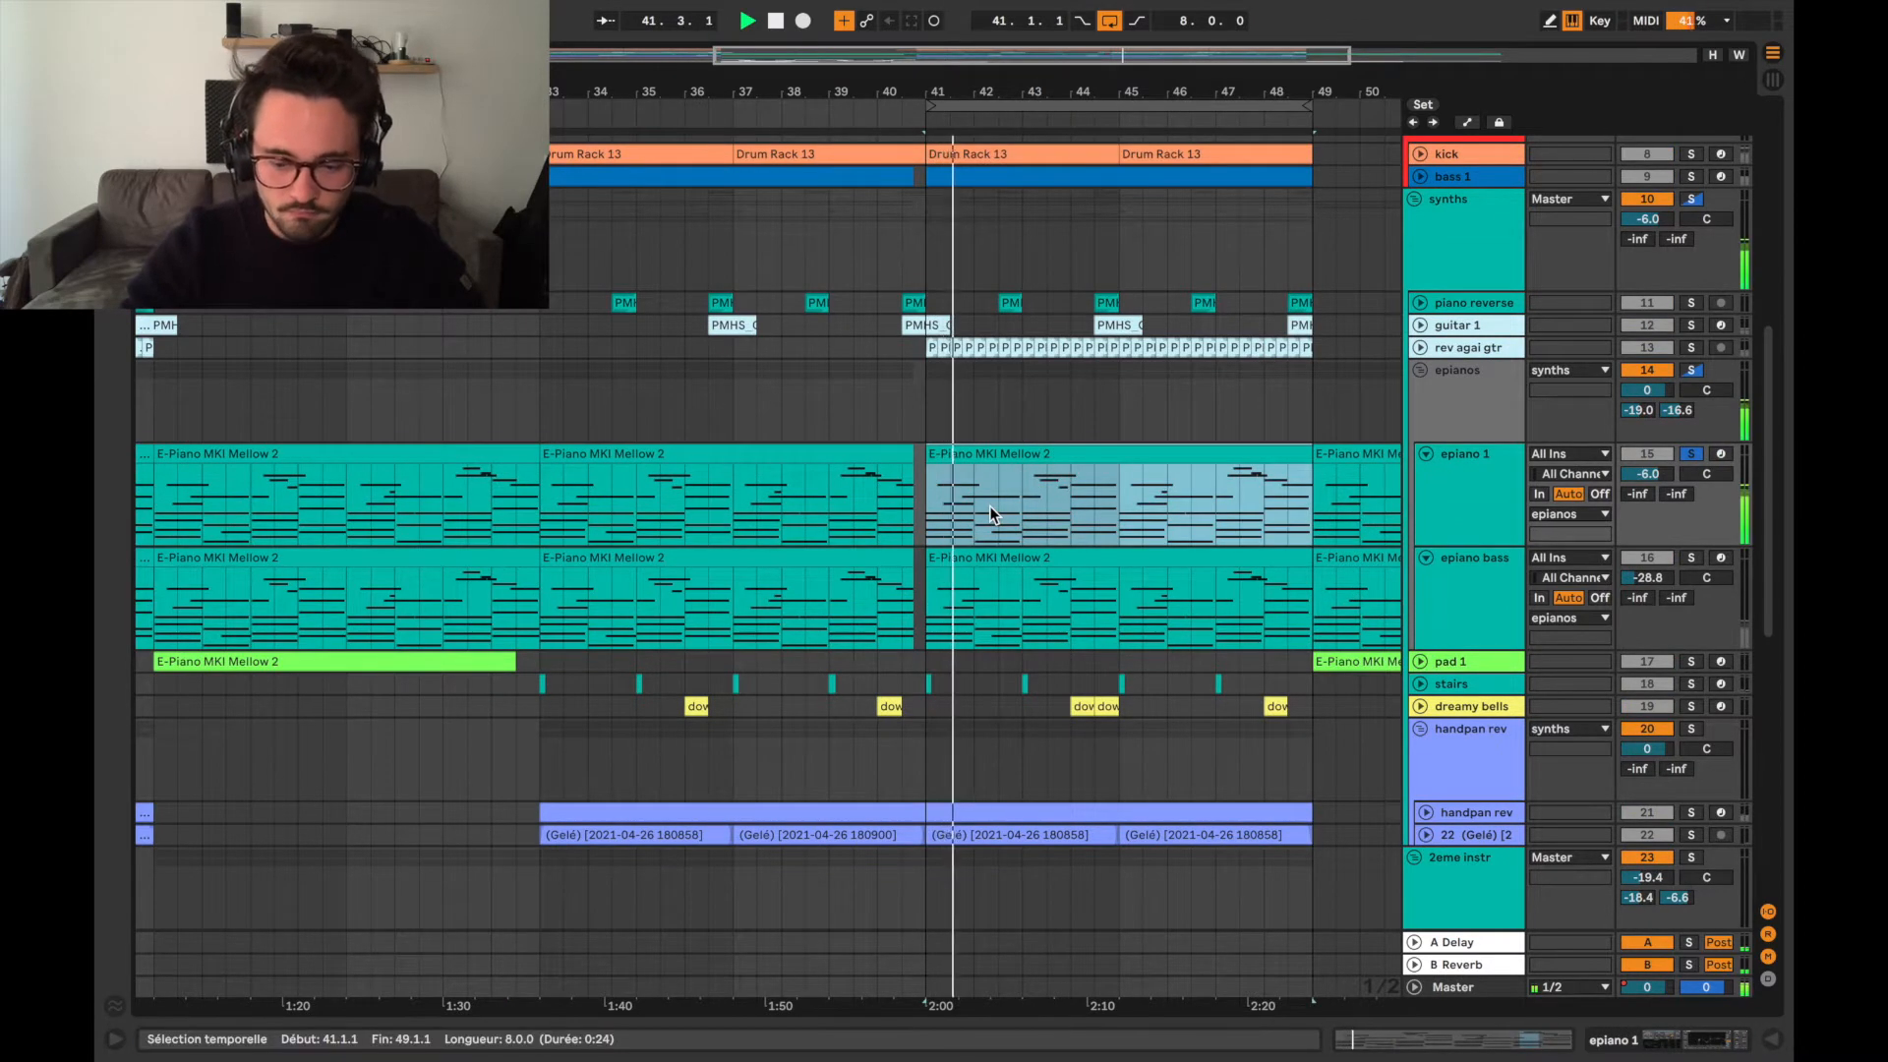
scroll(991, 512, "right", 2)
scroll(1093, 531, "down", 1)
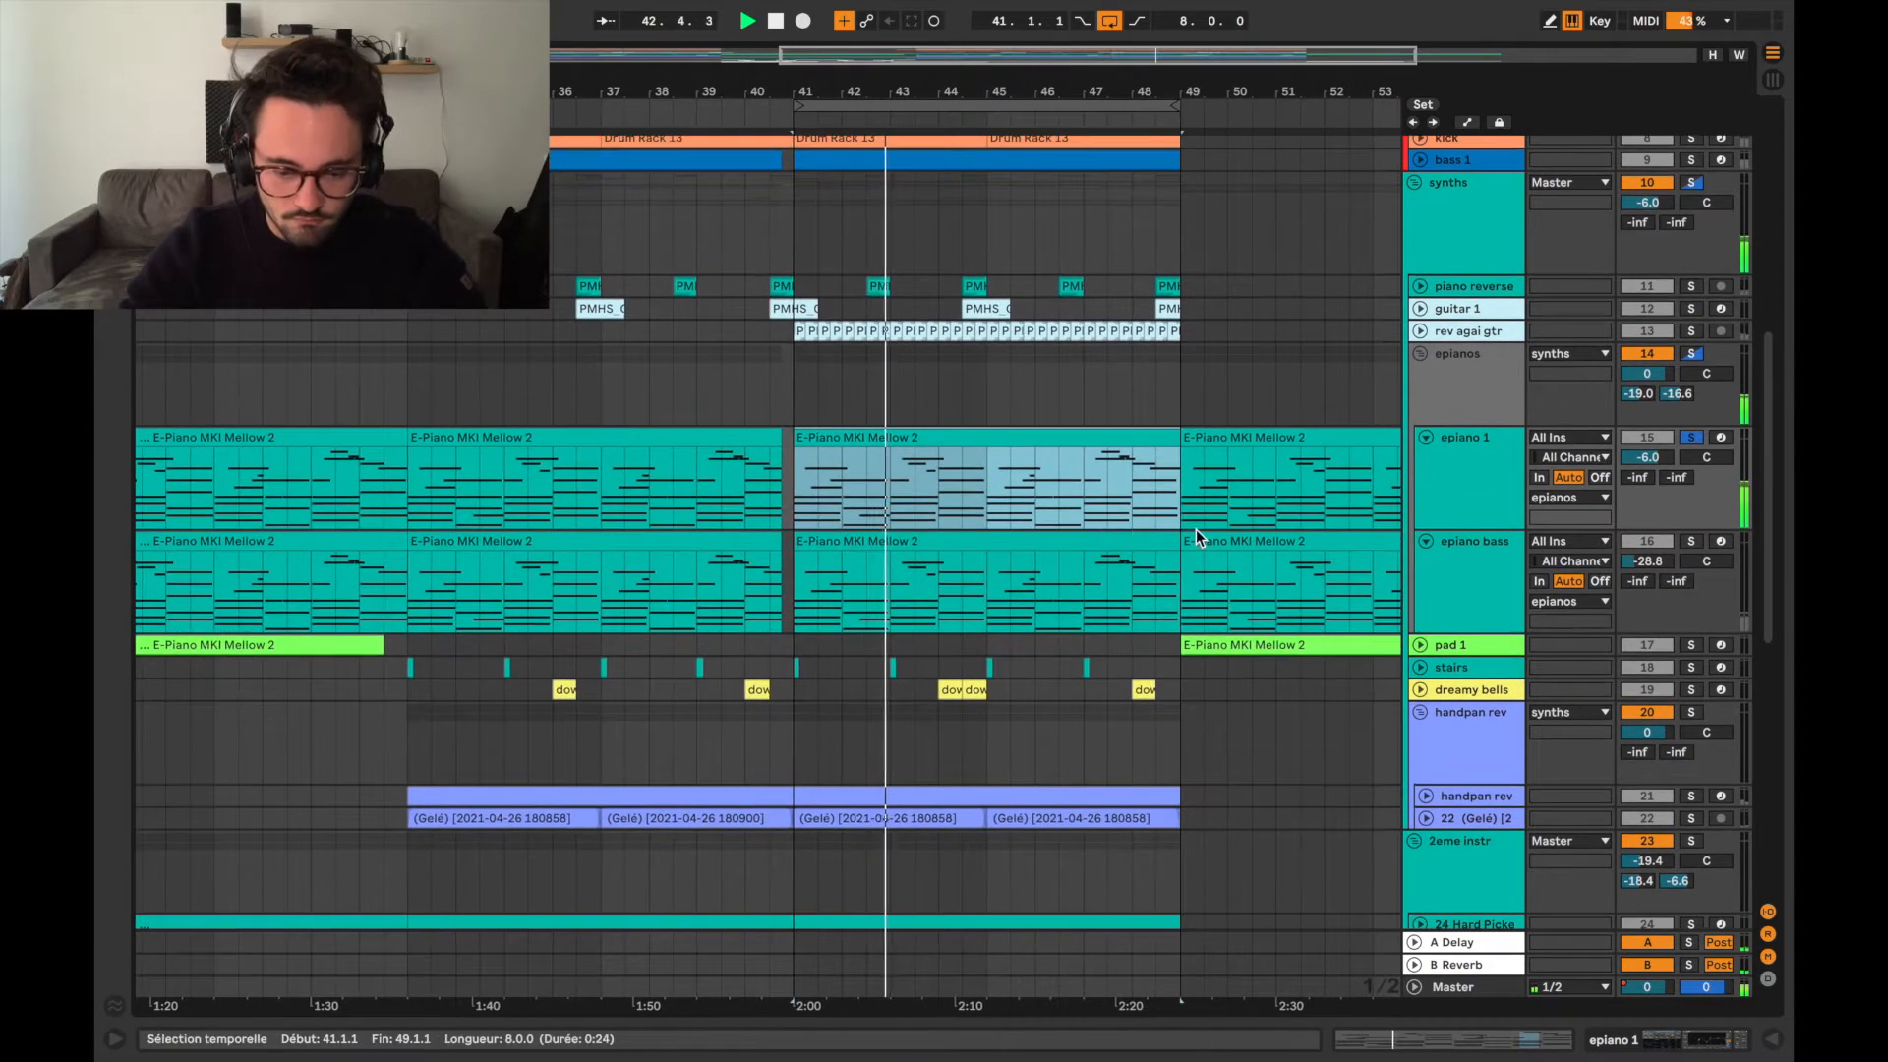
scroll(1196, 529, "down", 1)
scroll(1196, 529, "right", 1)
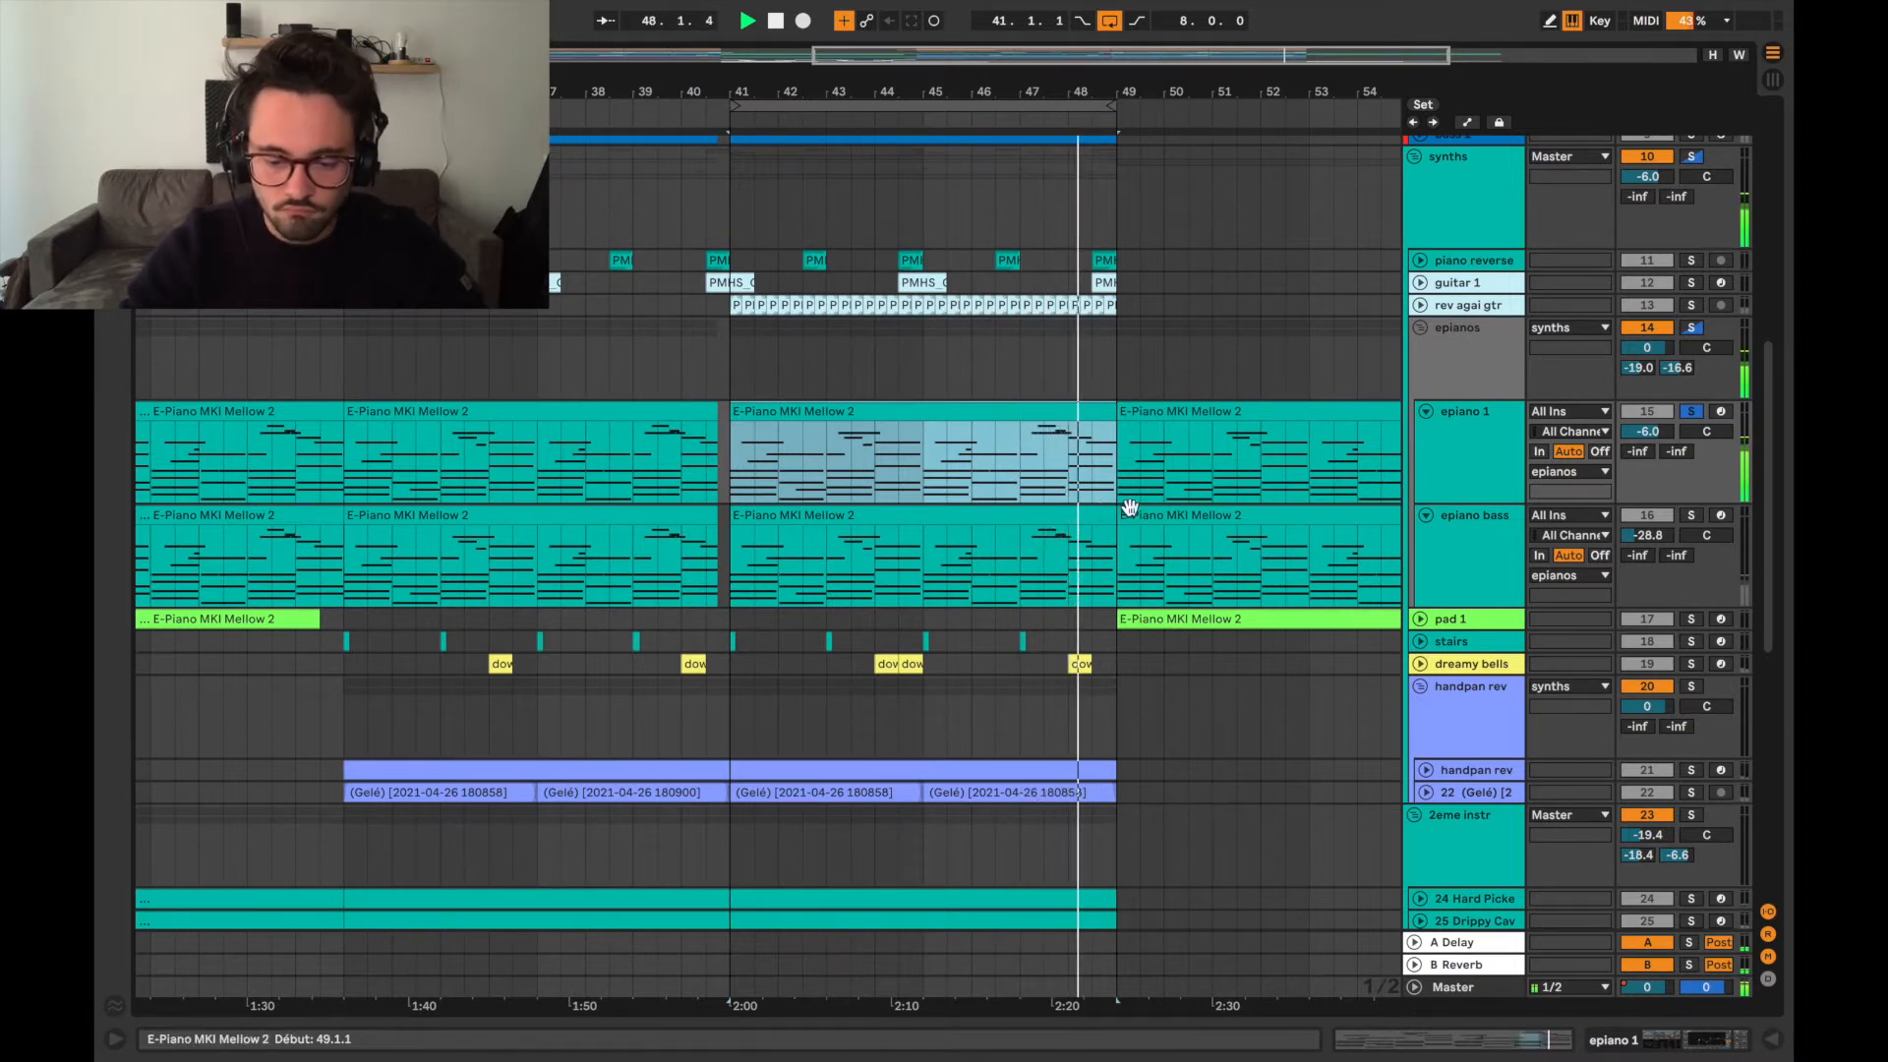
key("space")
Solo the epiano bass track in place of epiano 1 and audition it from bar 41.
left_click(1693, 516)
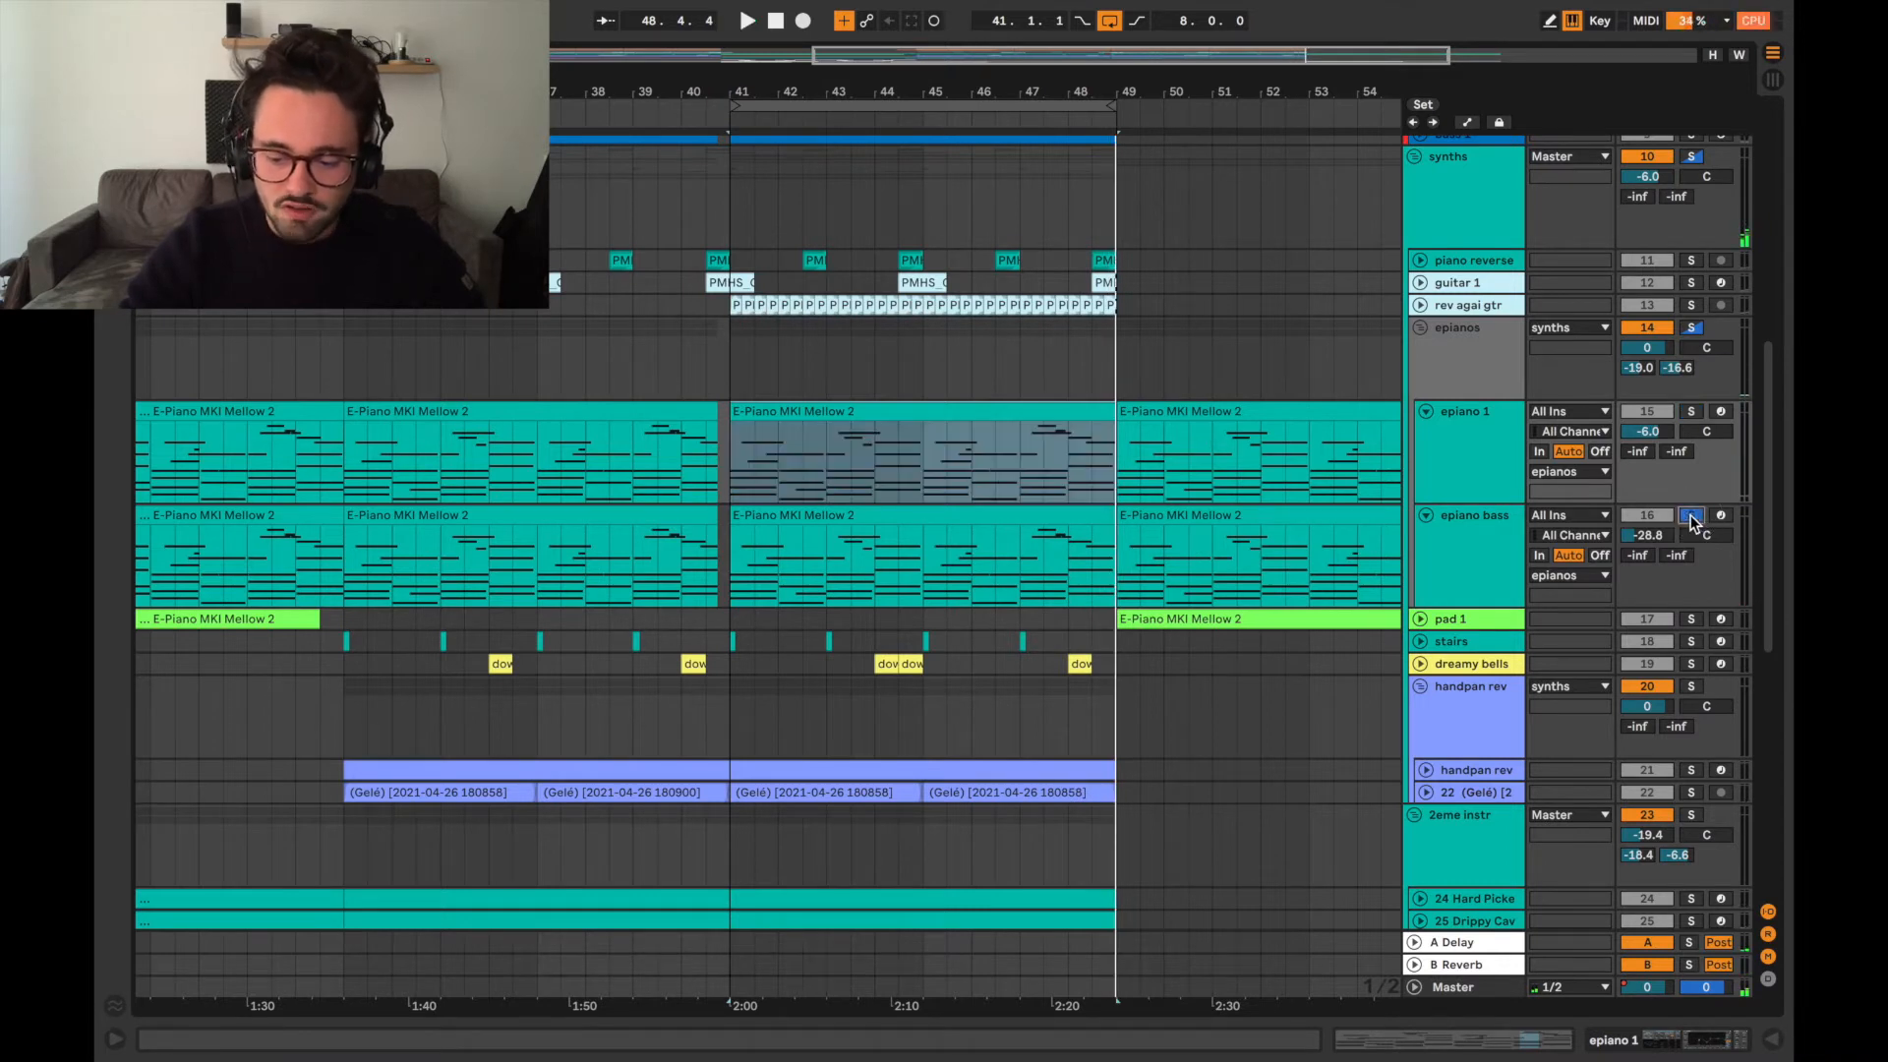
left_click(732, 543)
key("space")
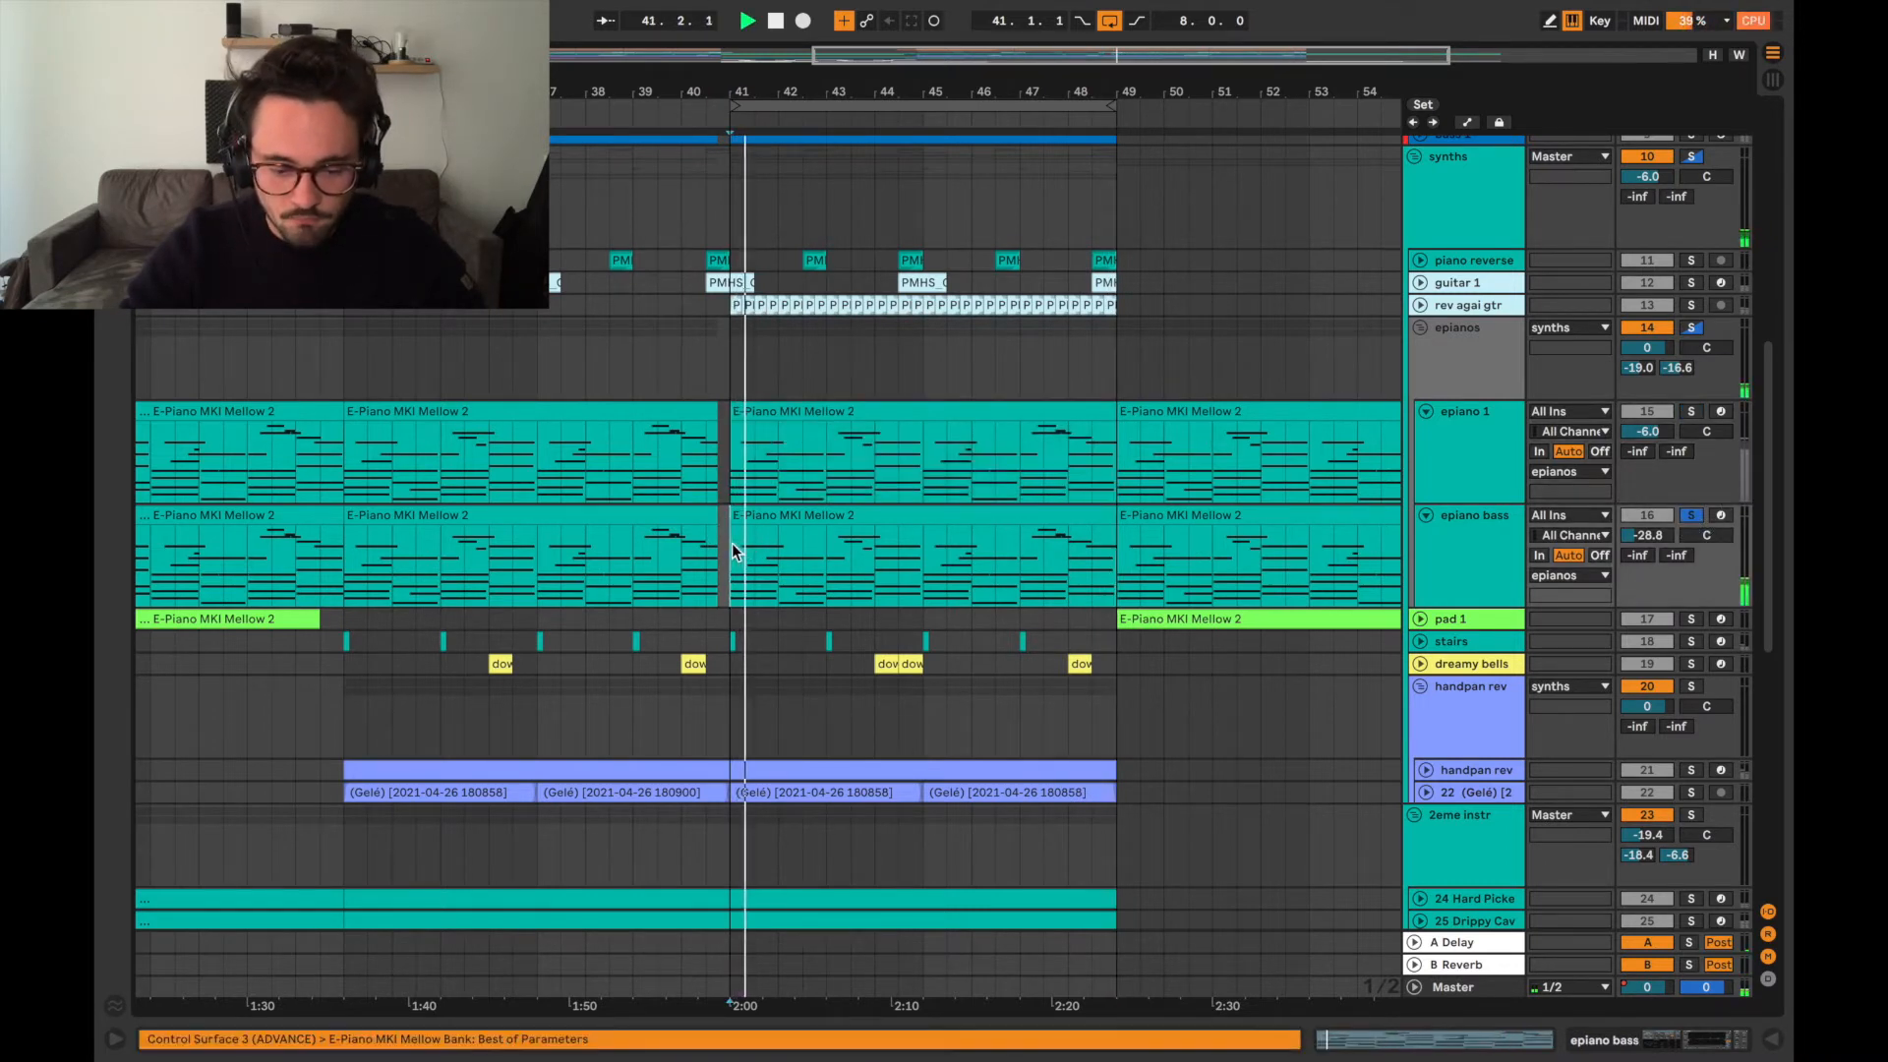
left_click(940, 584)
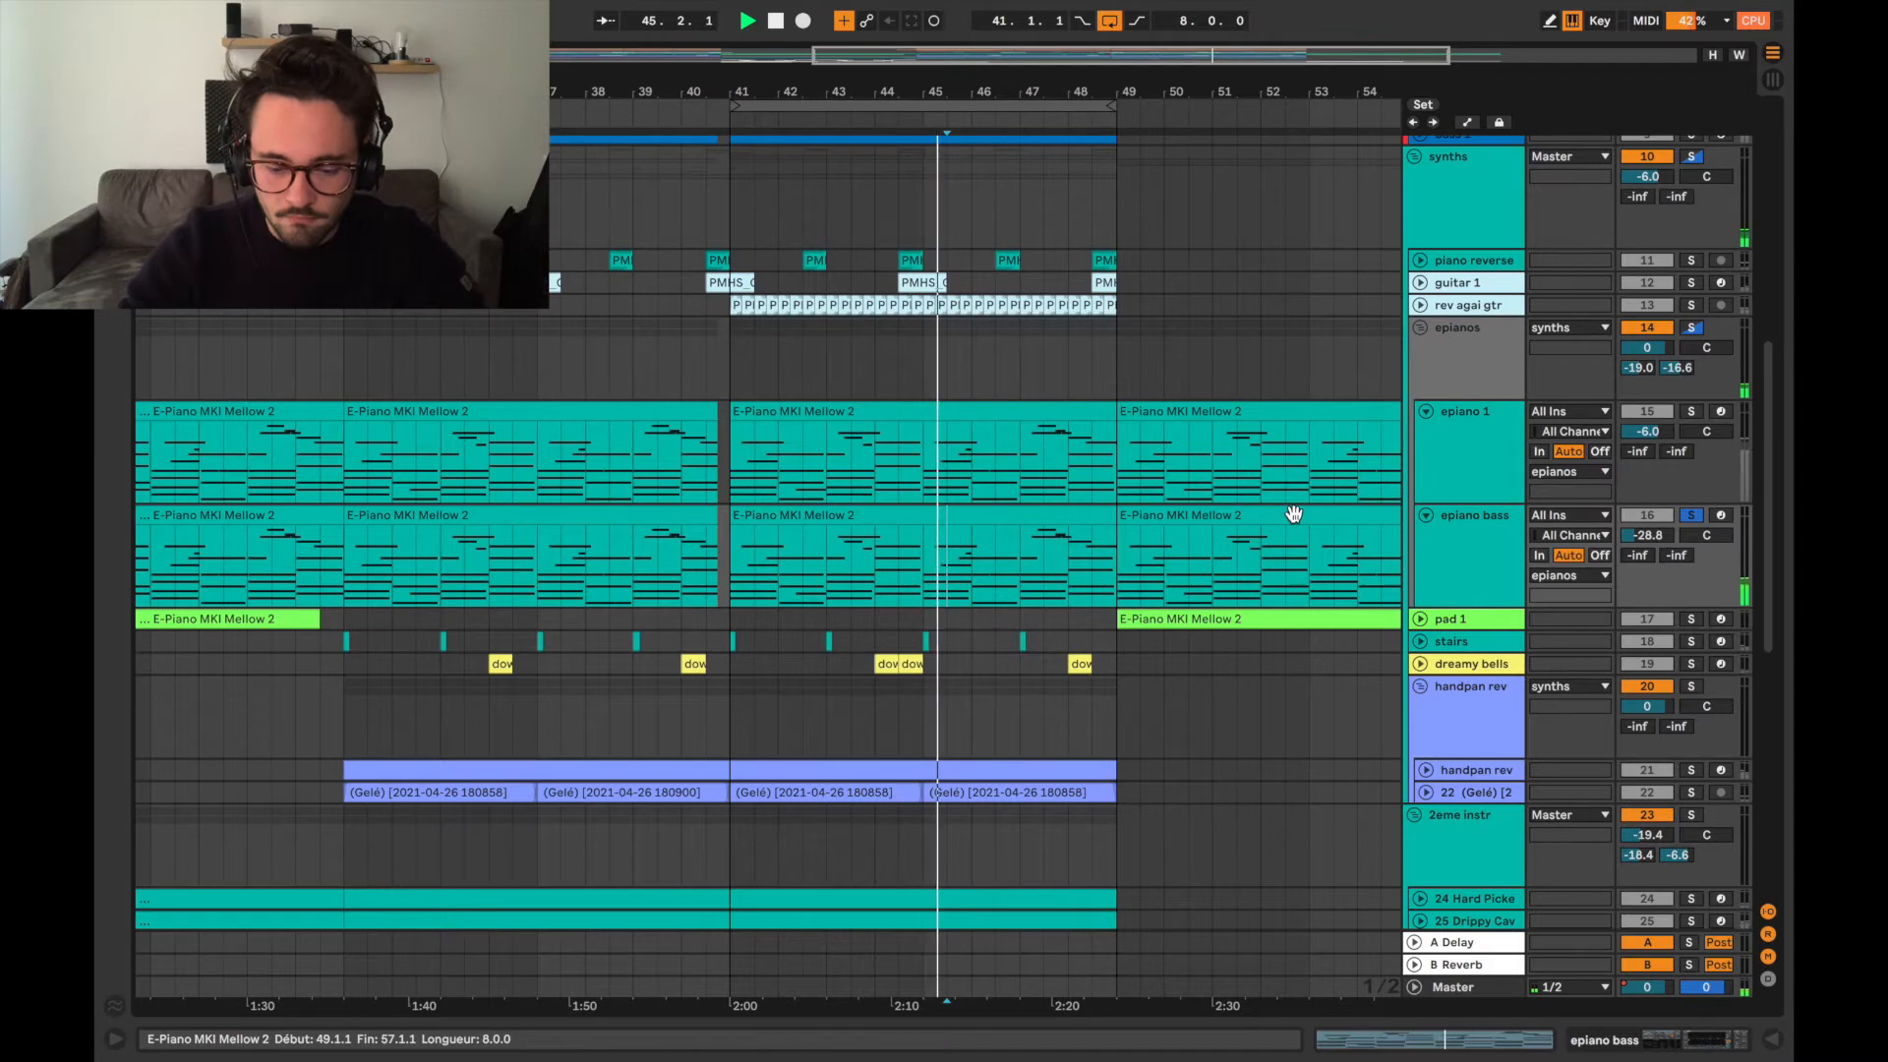
key("space")
Expand and solo the bass 1 track, audition it from bar 41, and collapse the track when done.
scroll(1030, 523, "down", 2)
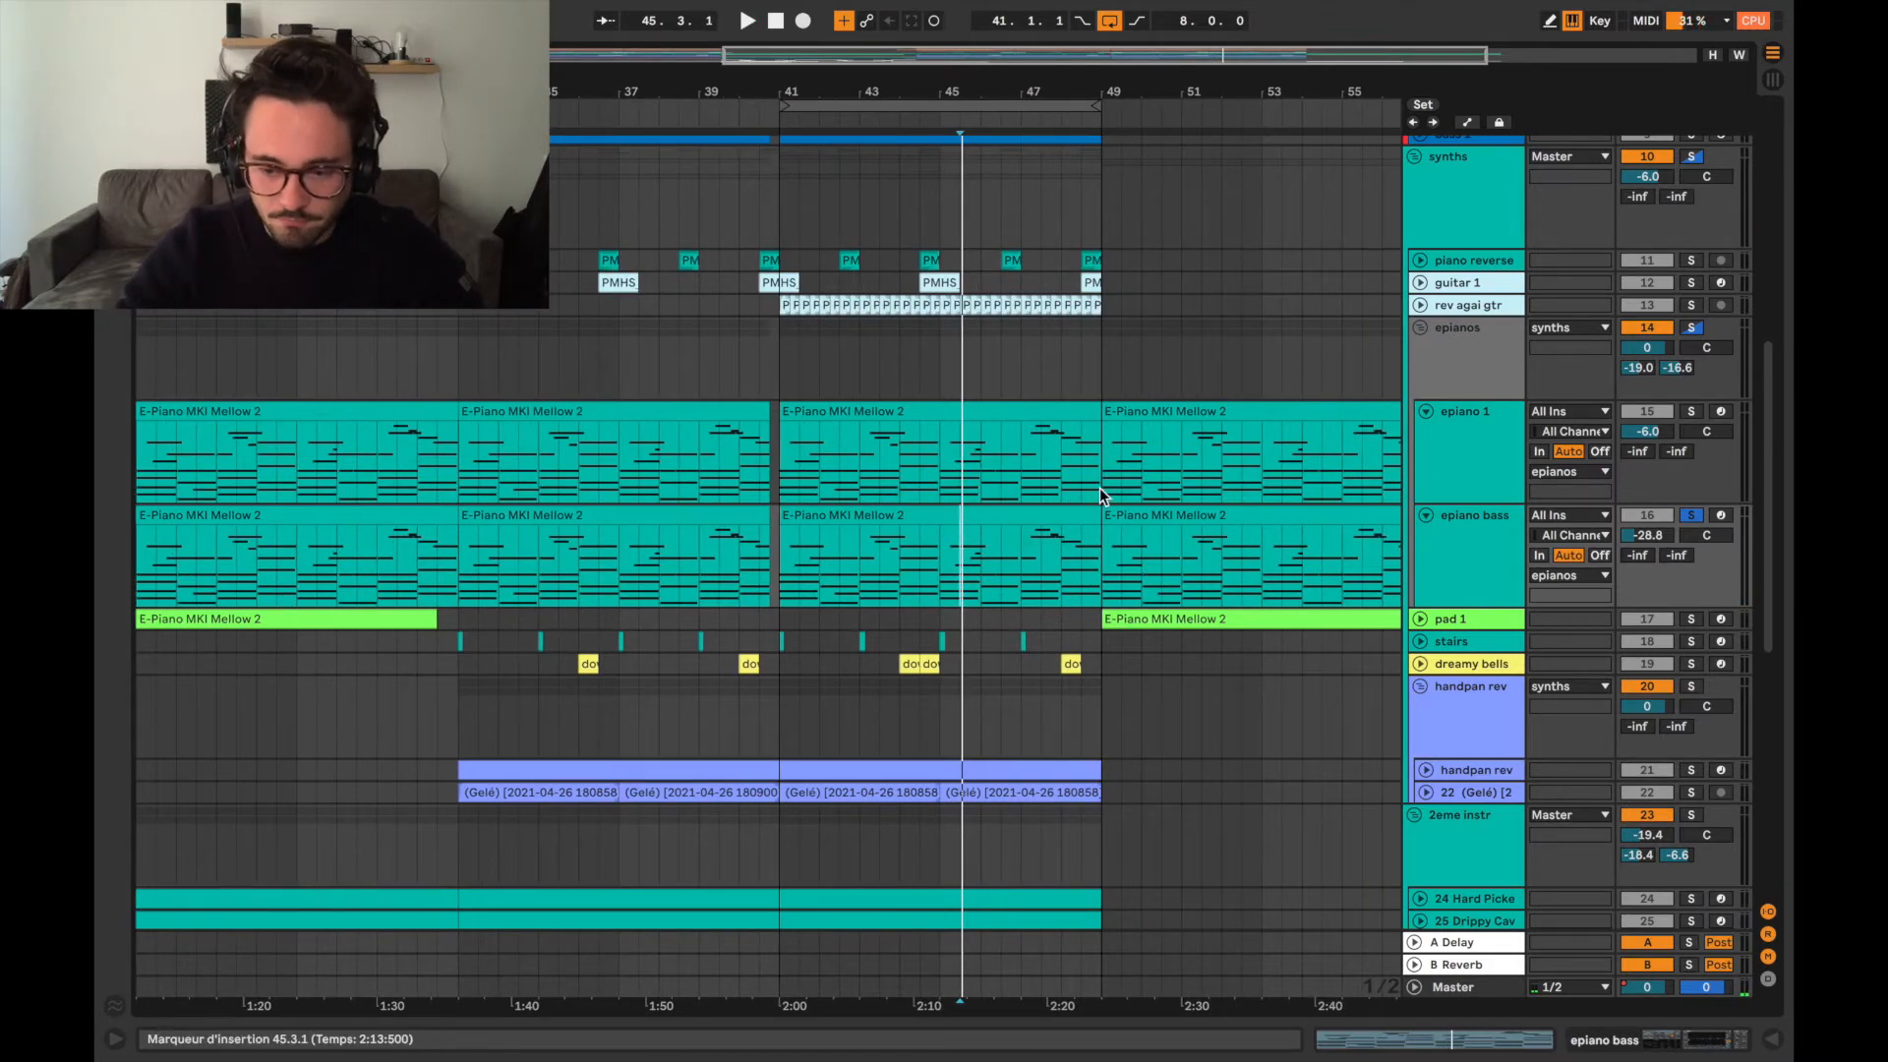
scroll(1100, 488, "up", 3)
scroll(1107, 582, "up", 3)
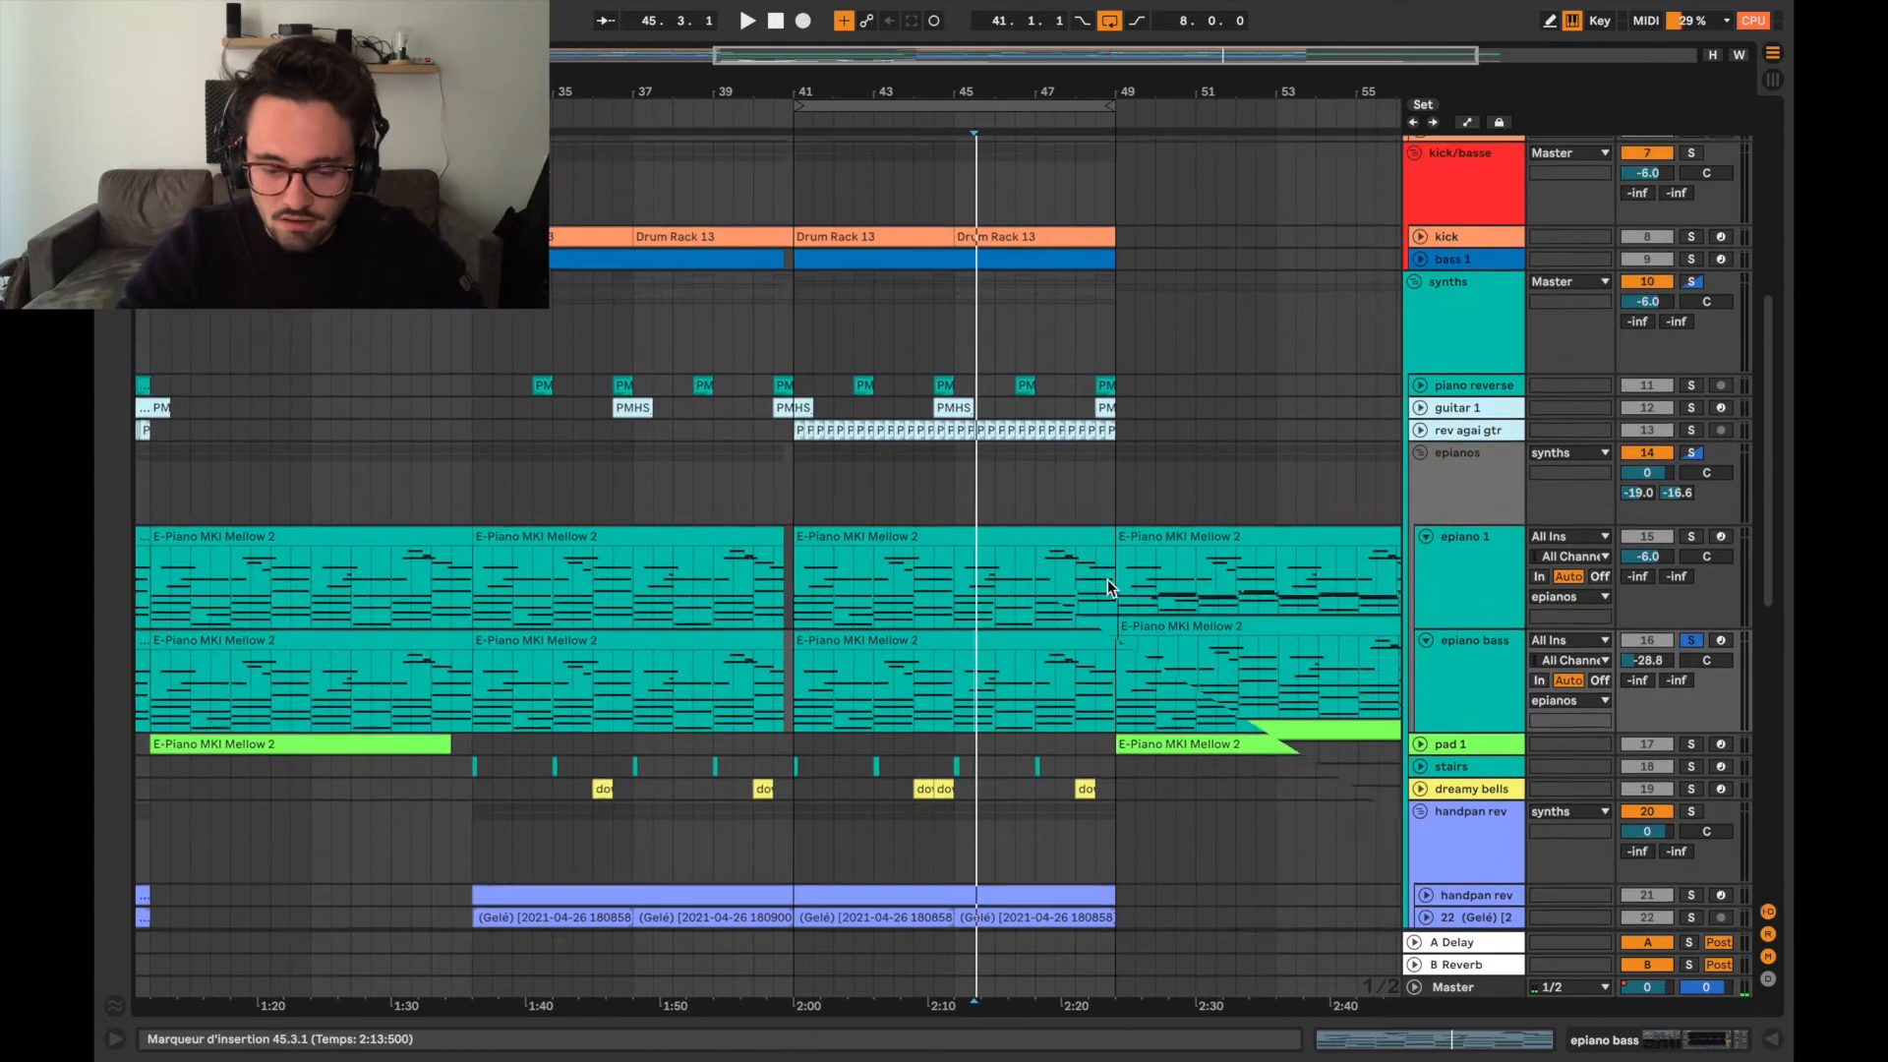
left_click(1422, 326)
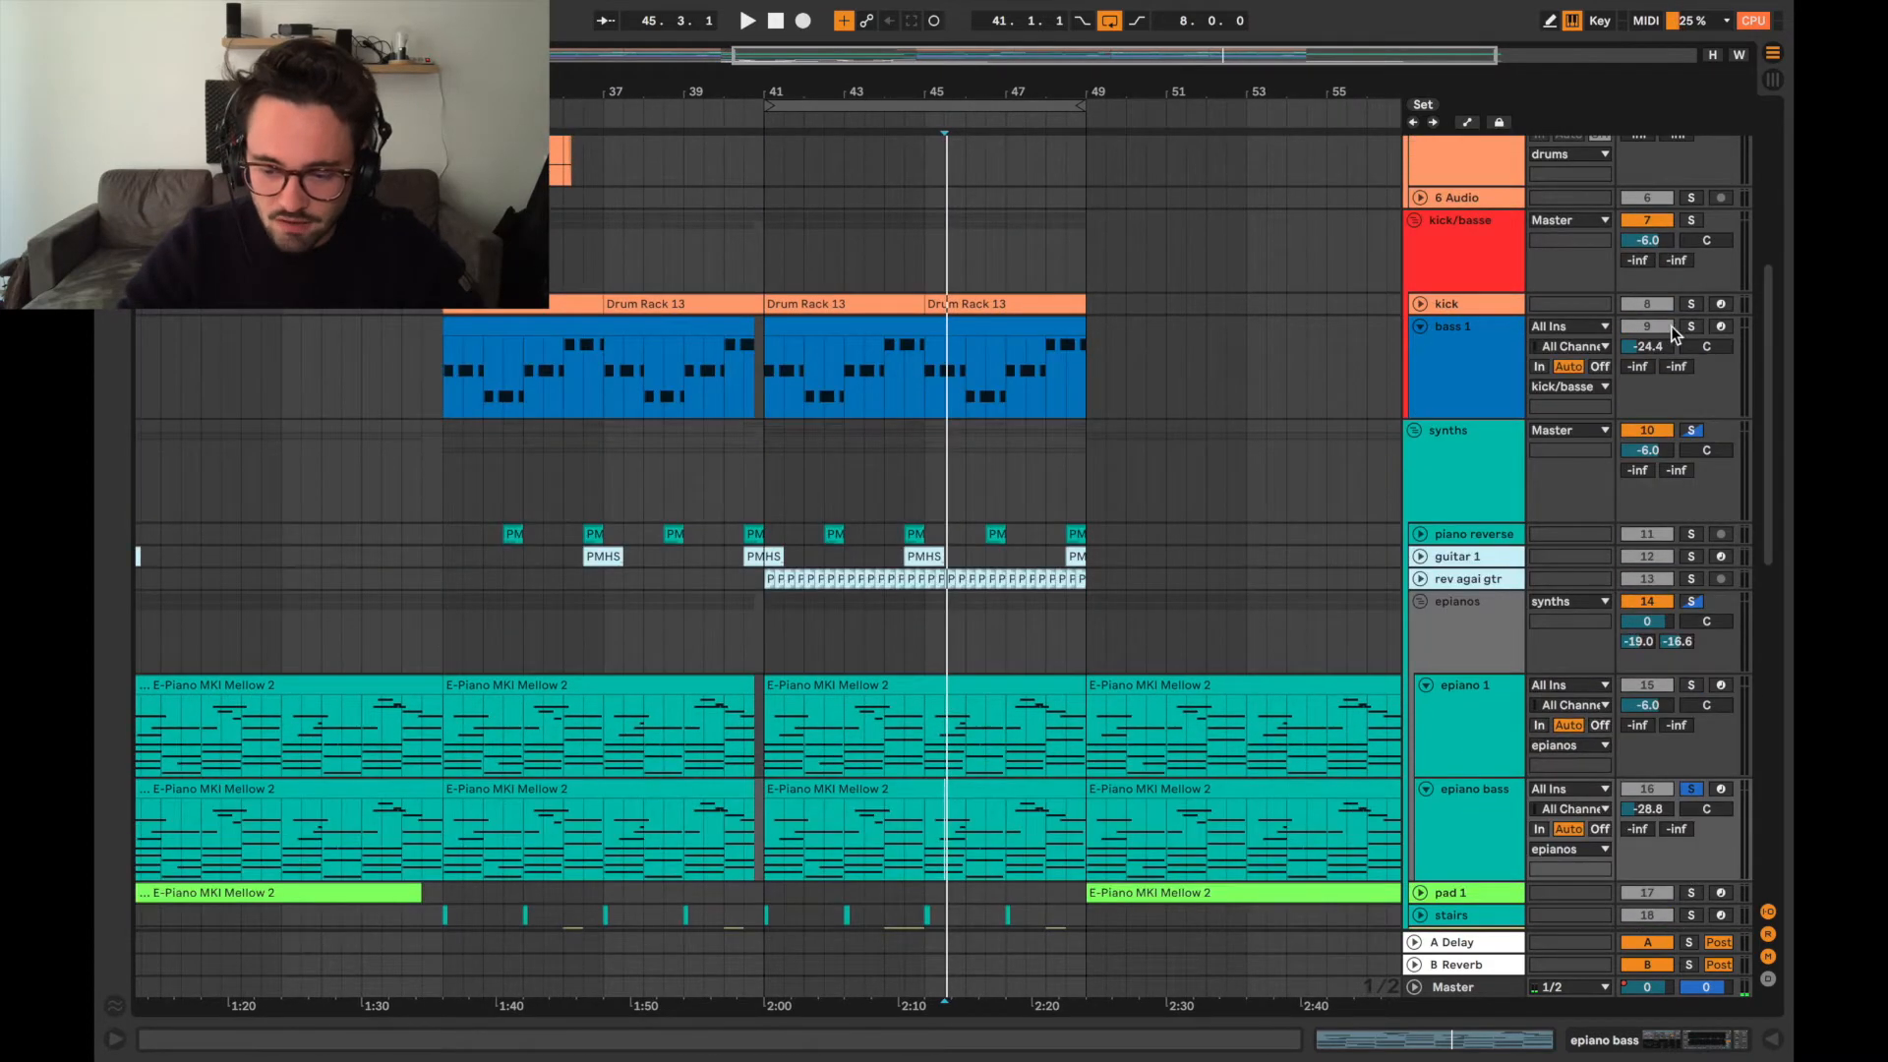
left_click(767, 399)
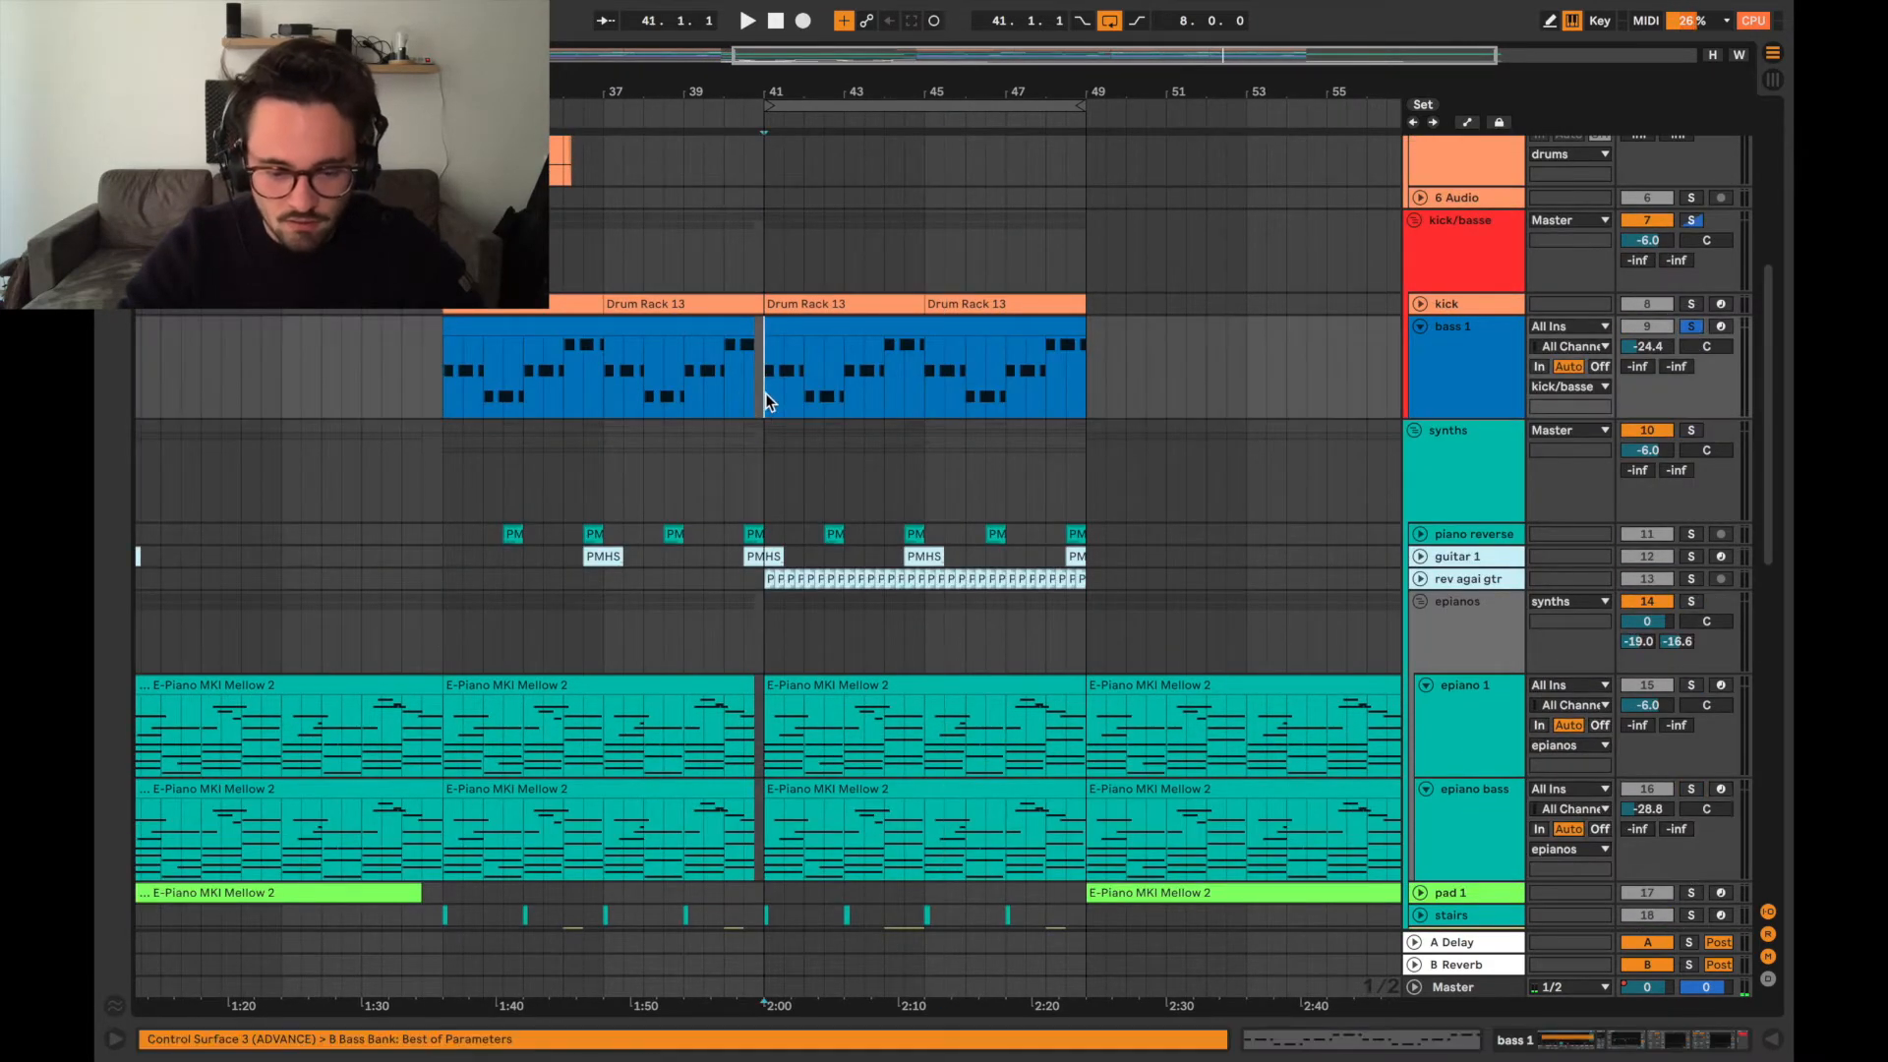
key("plus")
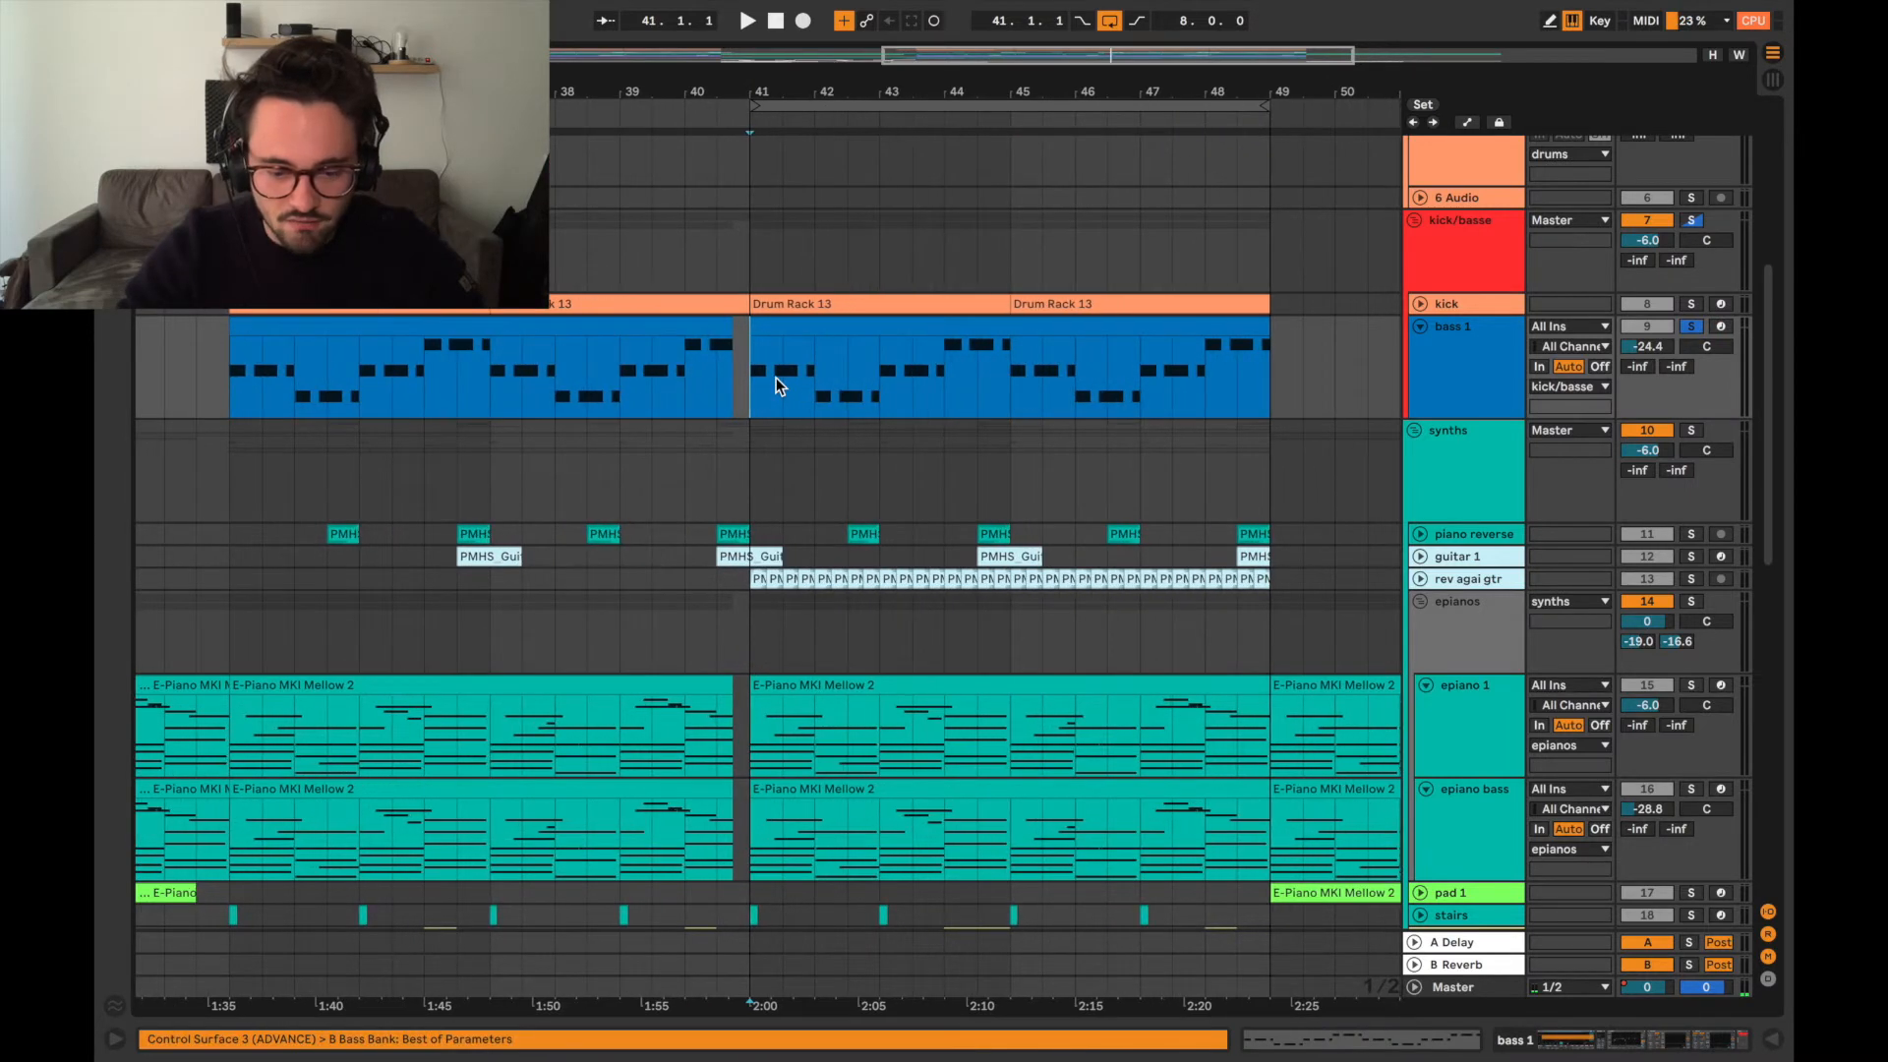
key("space")
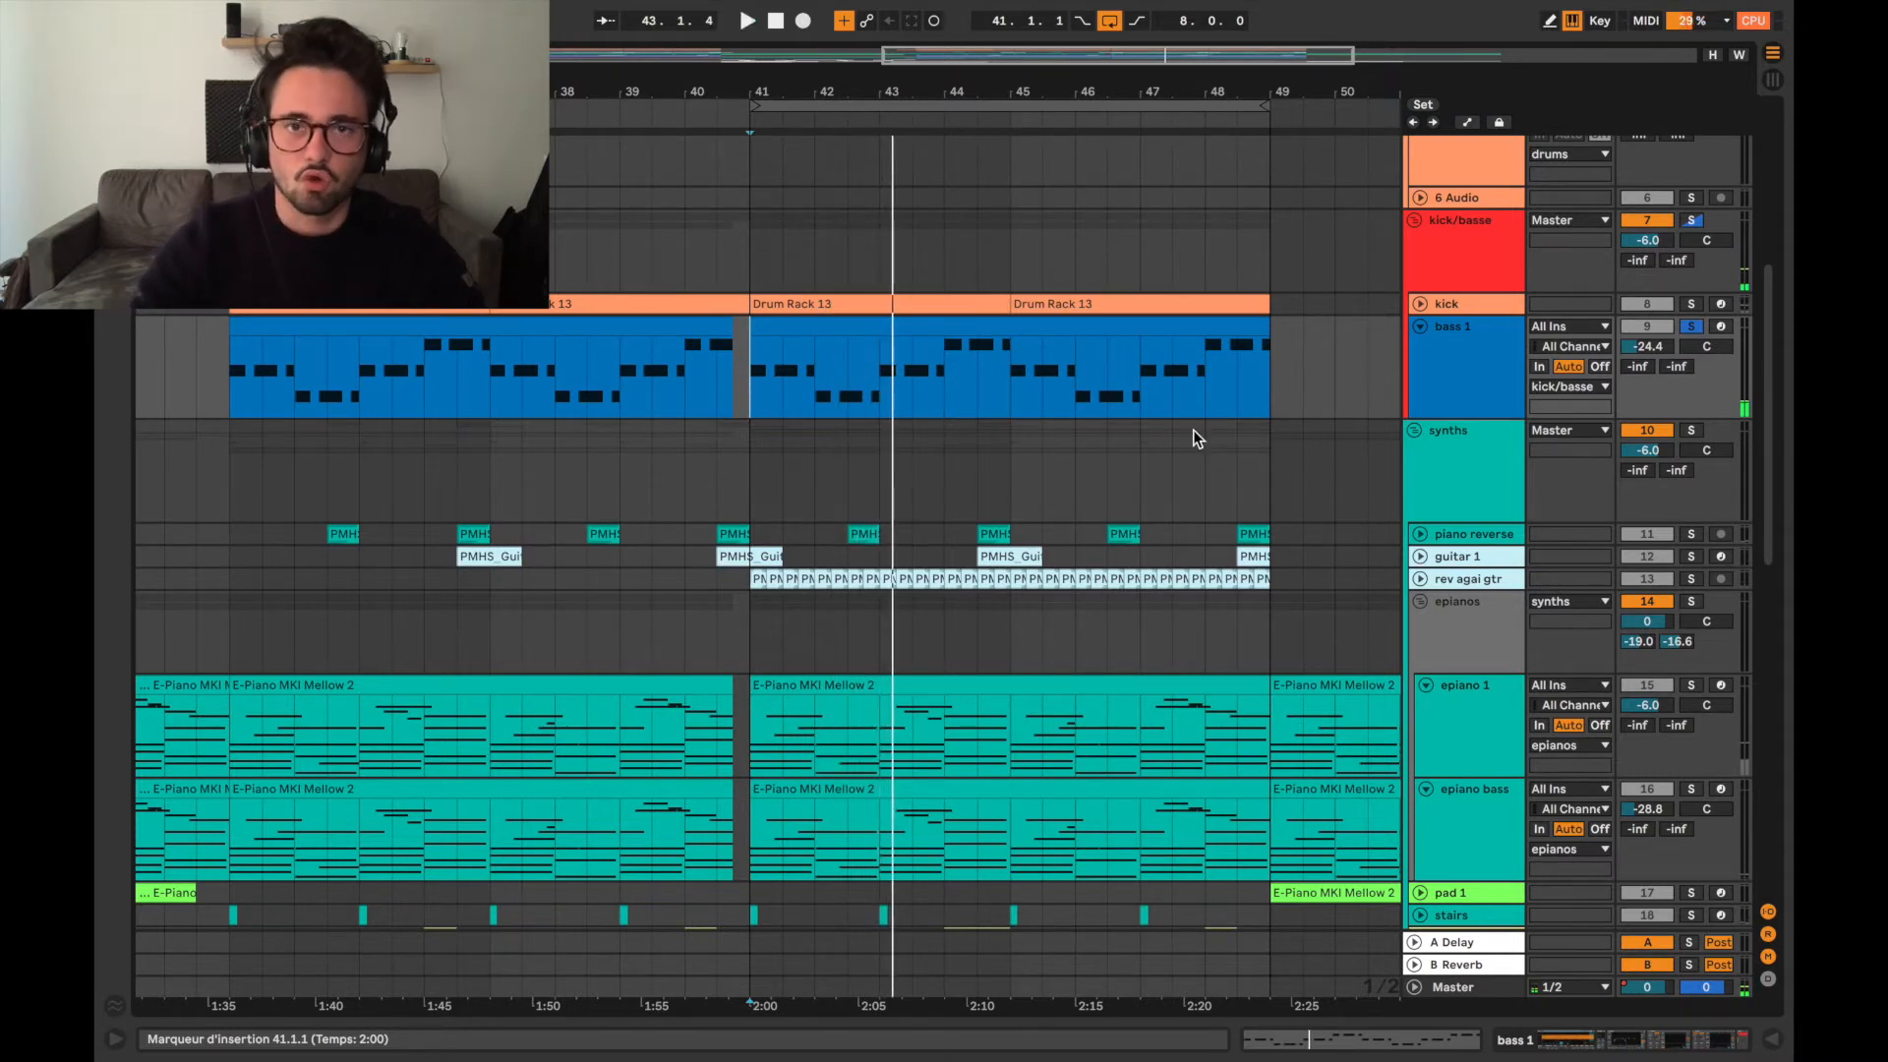
left_click(1418, 386)
left_click(1421, 326)
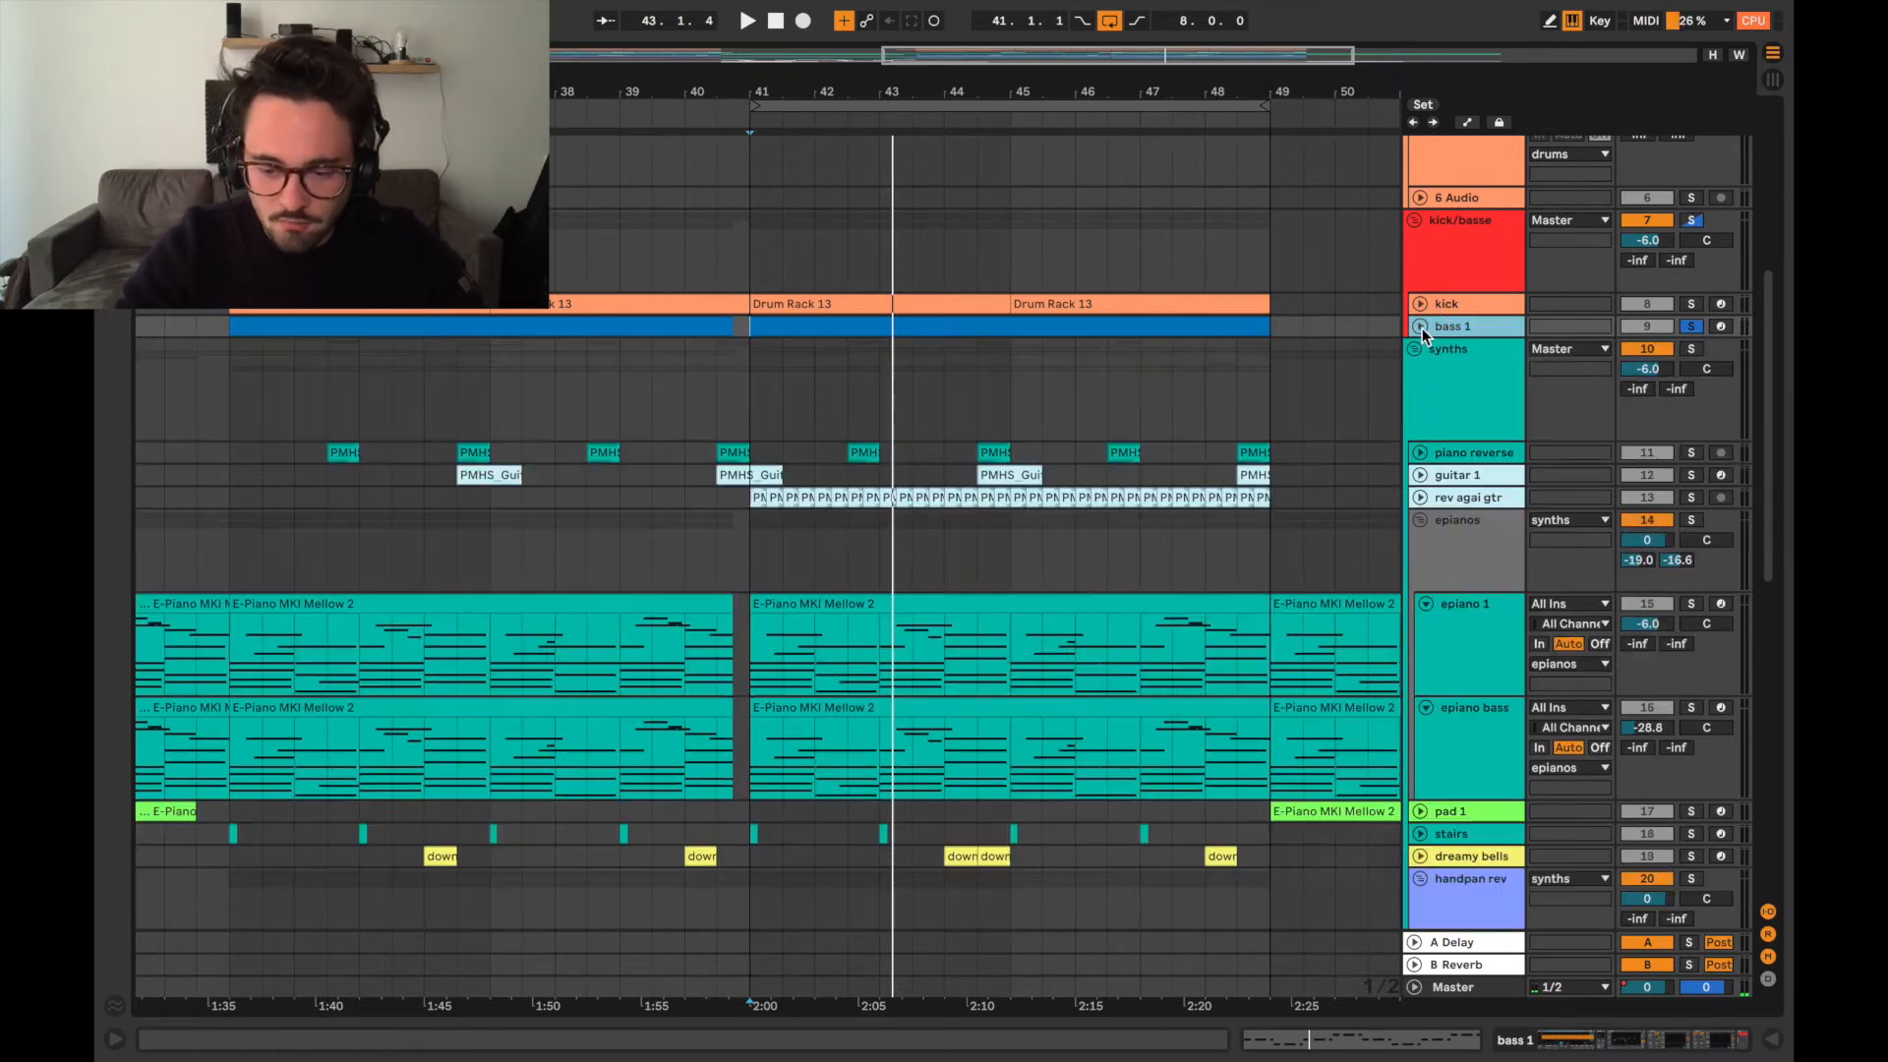
Expand the piano reverse, guitar 1 and rev agai gtr tracks to show their clips.
scroll(1378, 584, "up", 2)
scroll(1378, 584, "down", 3)
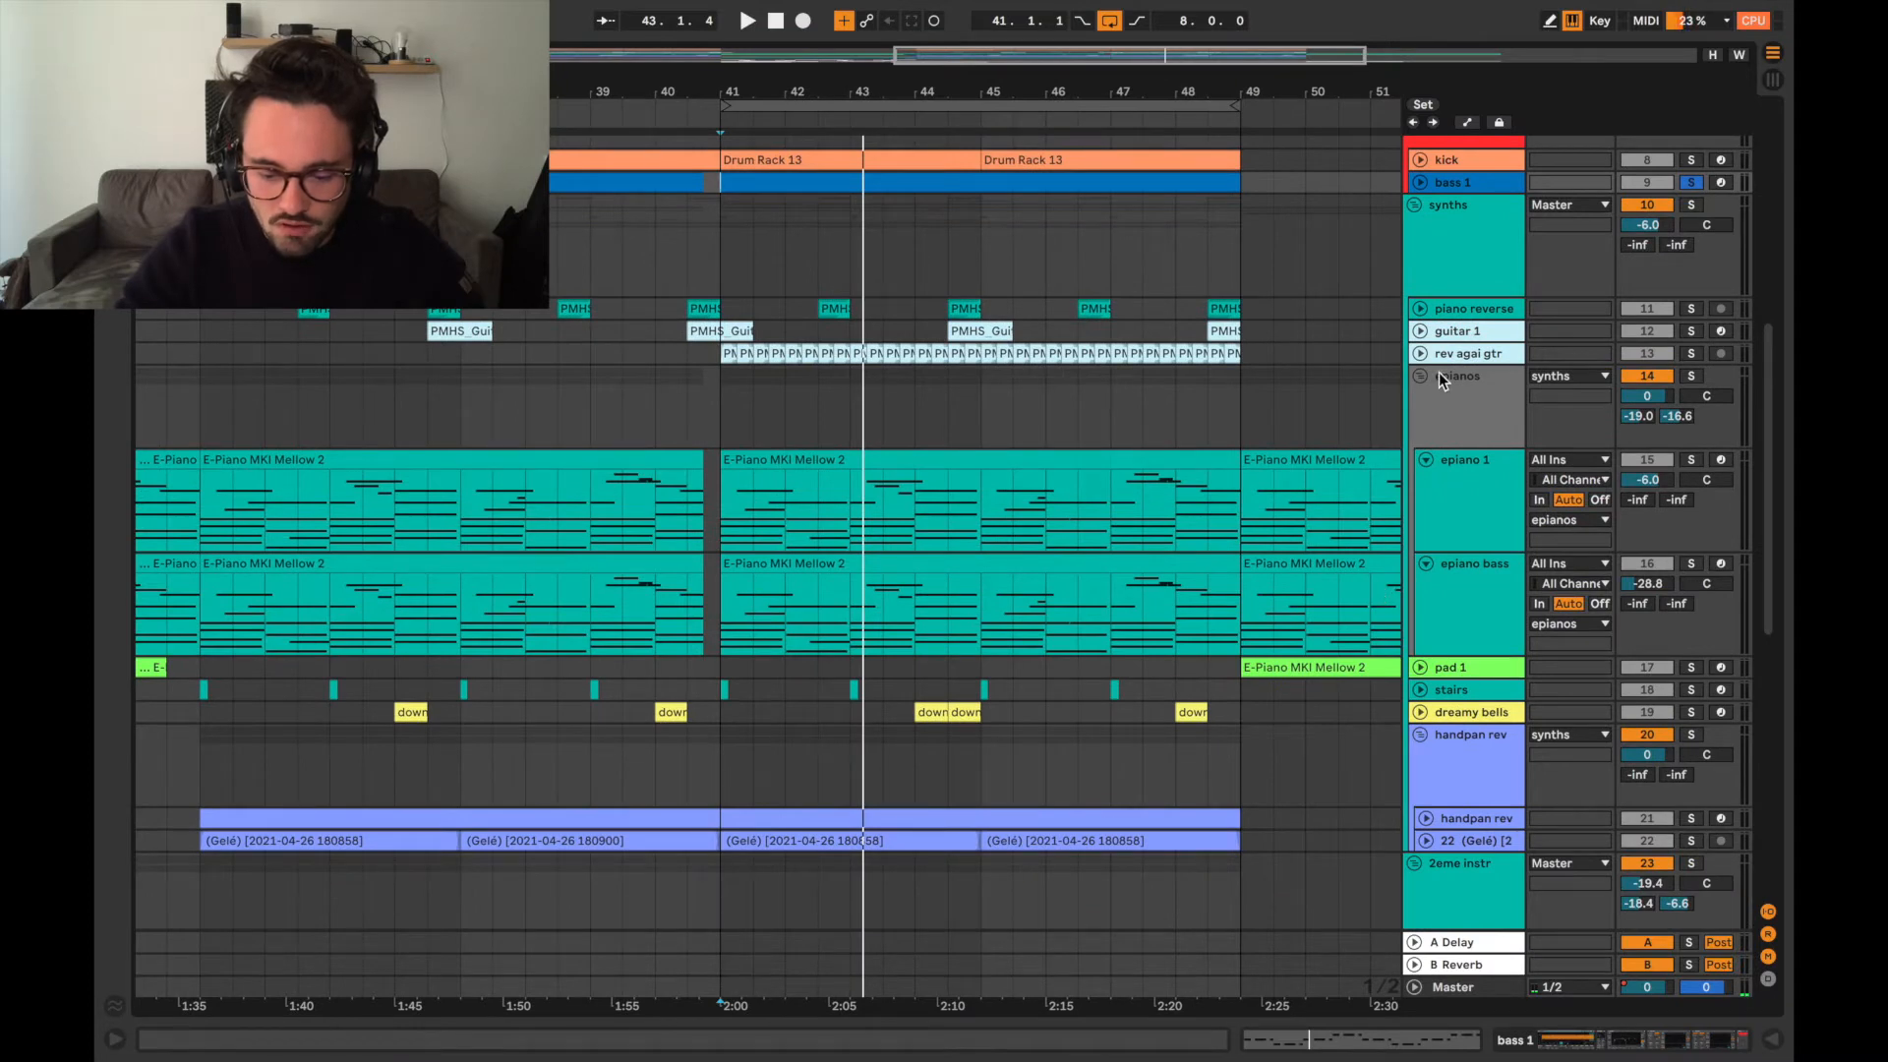
left_click(1420, 311)
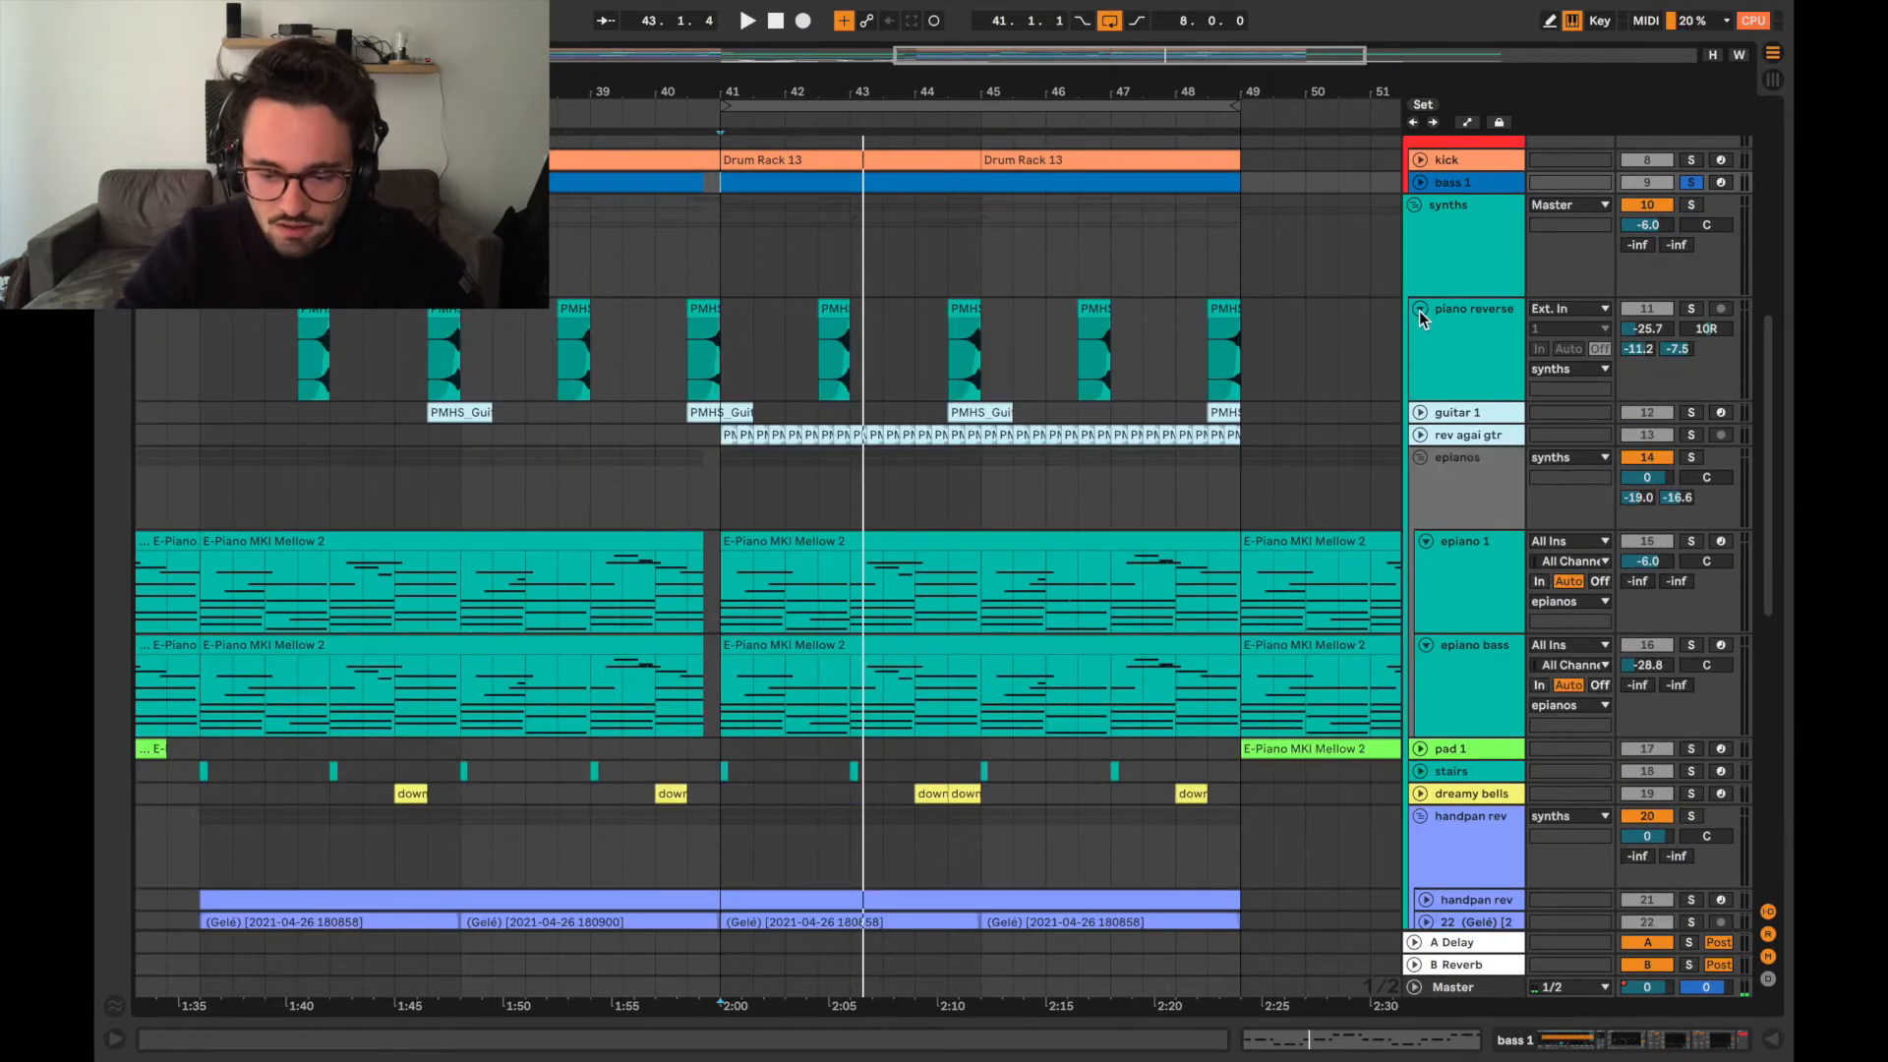
left_click(1420, 413)
left_click(1421, 518)
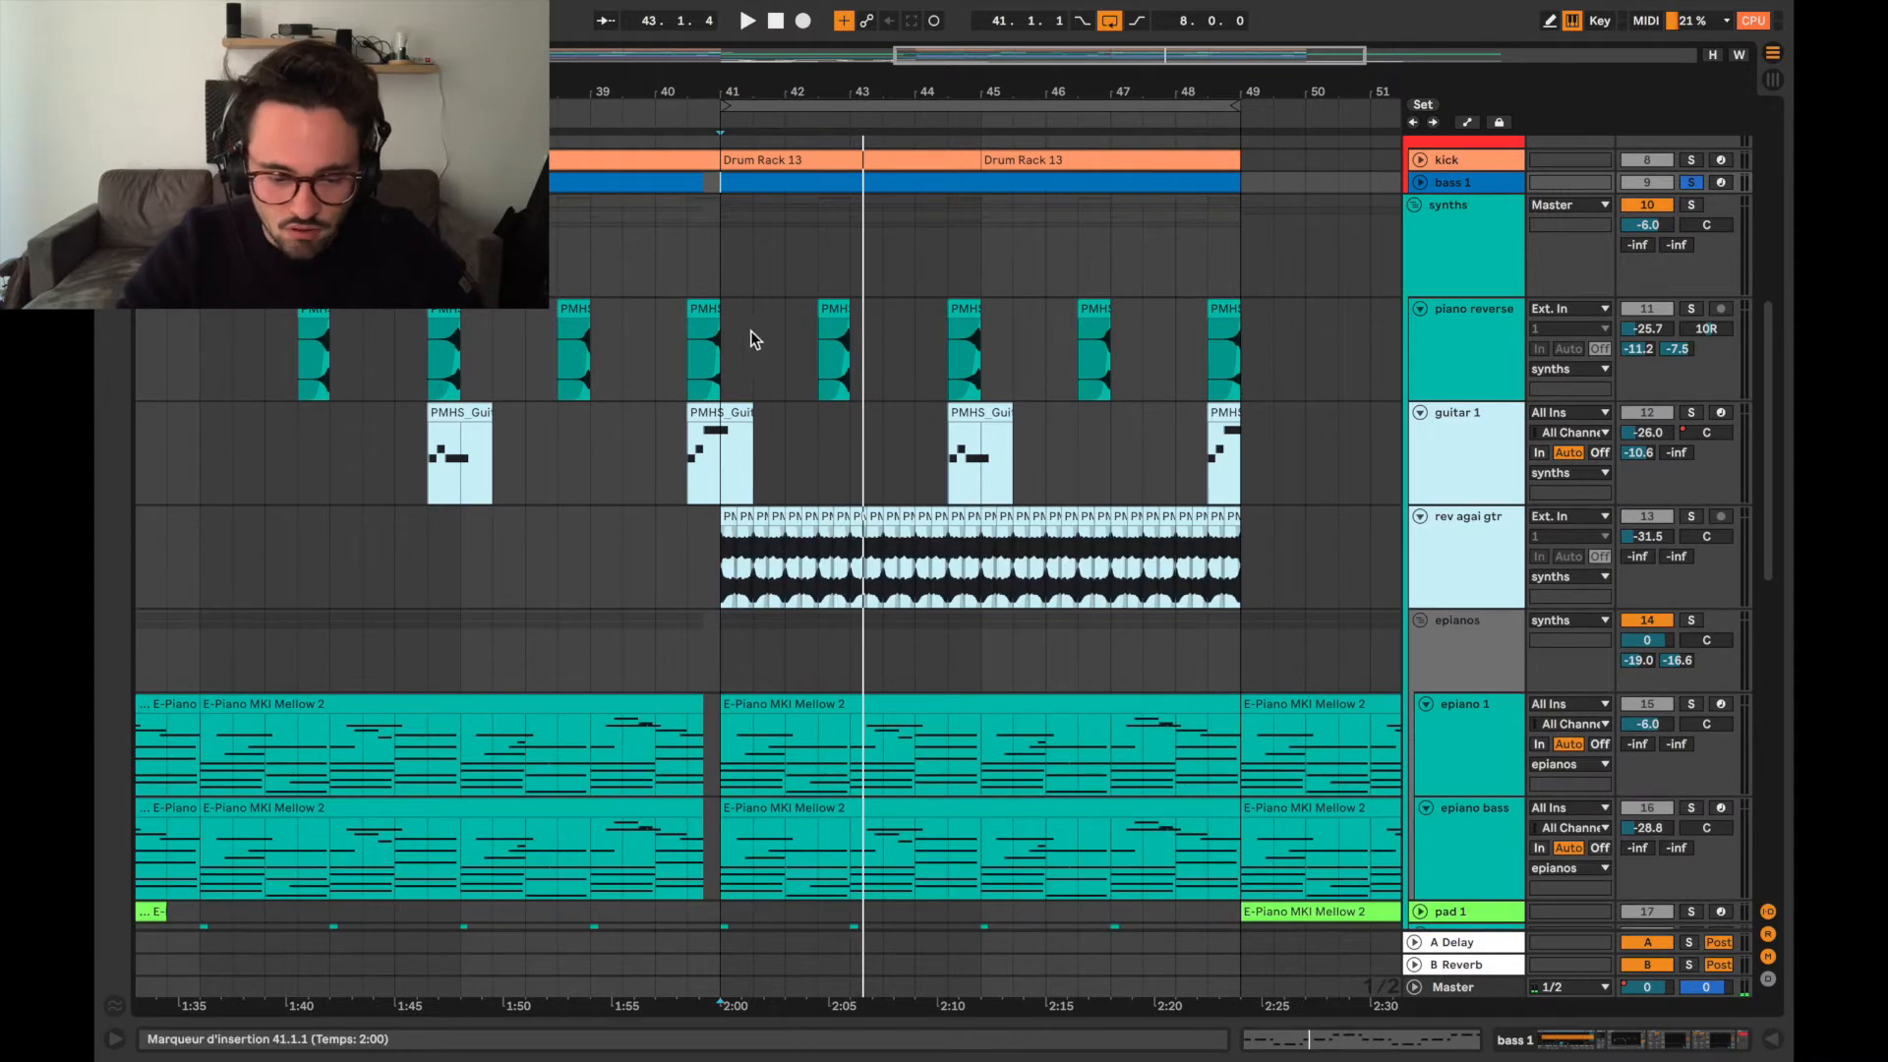
Solo the piano reverse track and audition its clips starting at 42.3 and 44.3.
left_click(812, 352)
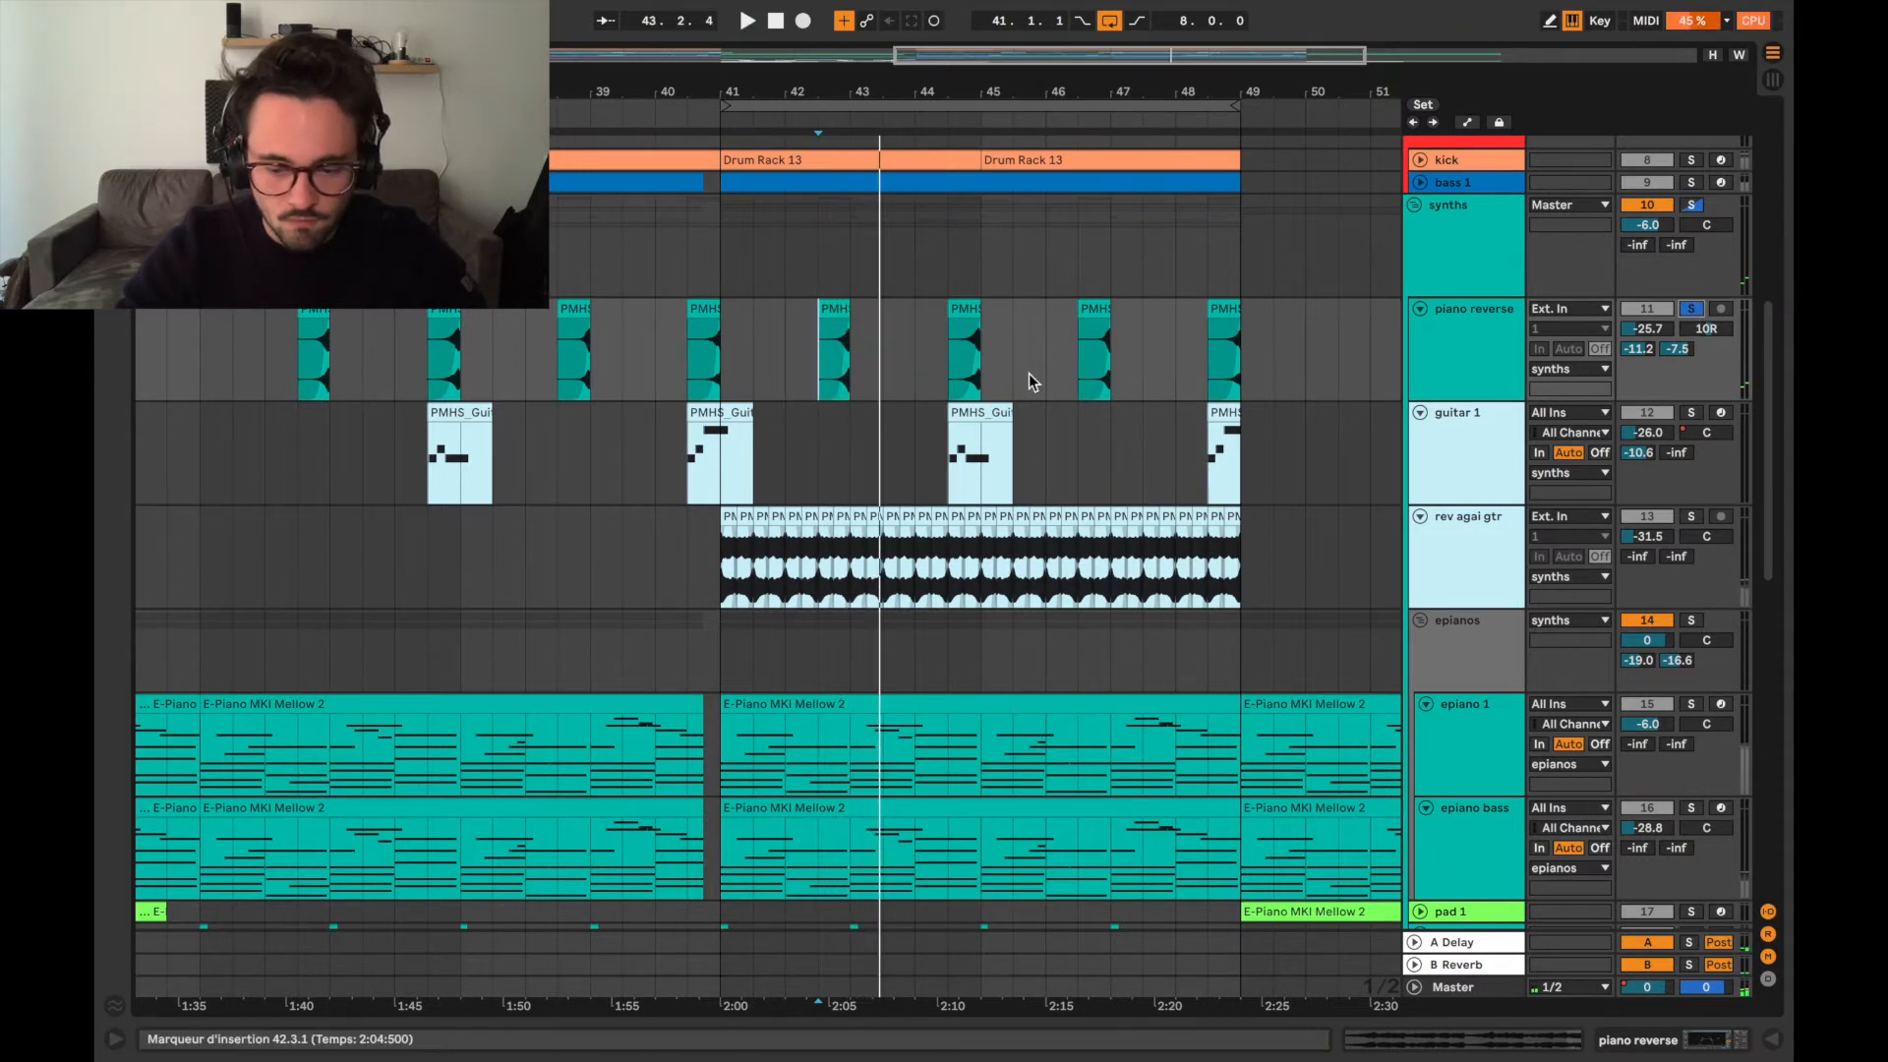
left_click(941, 352)
key("space")
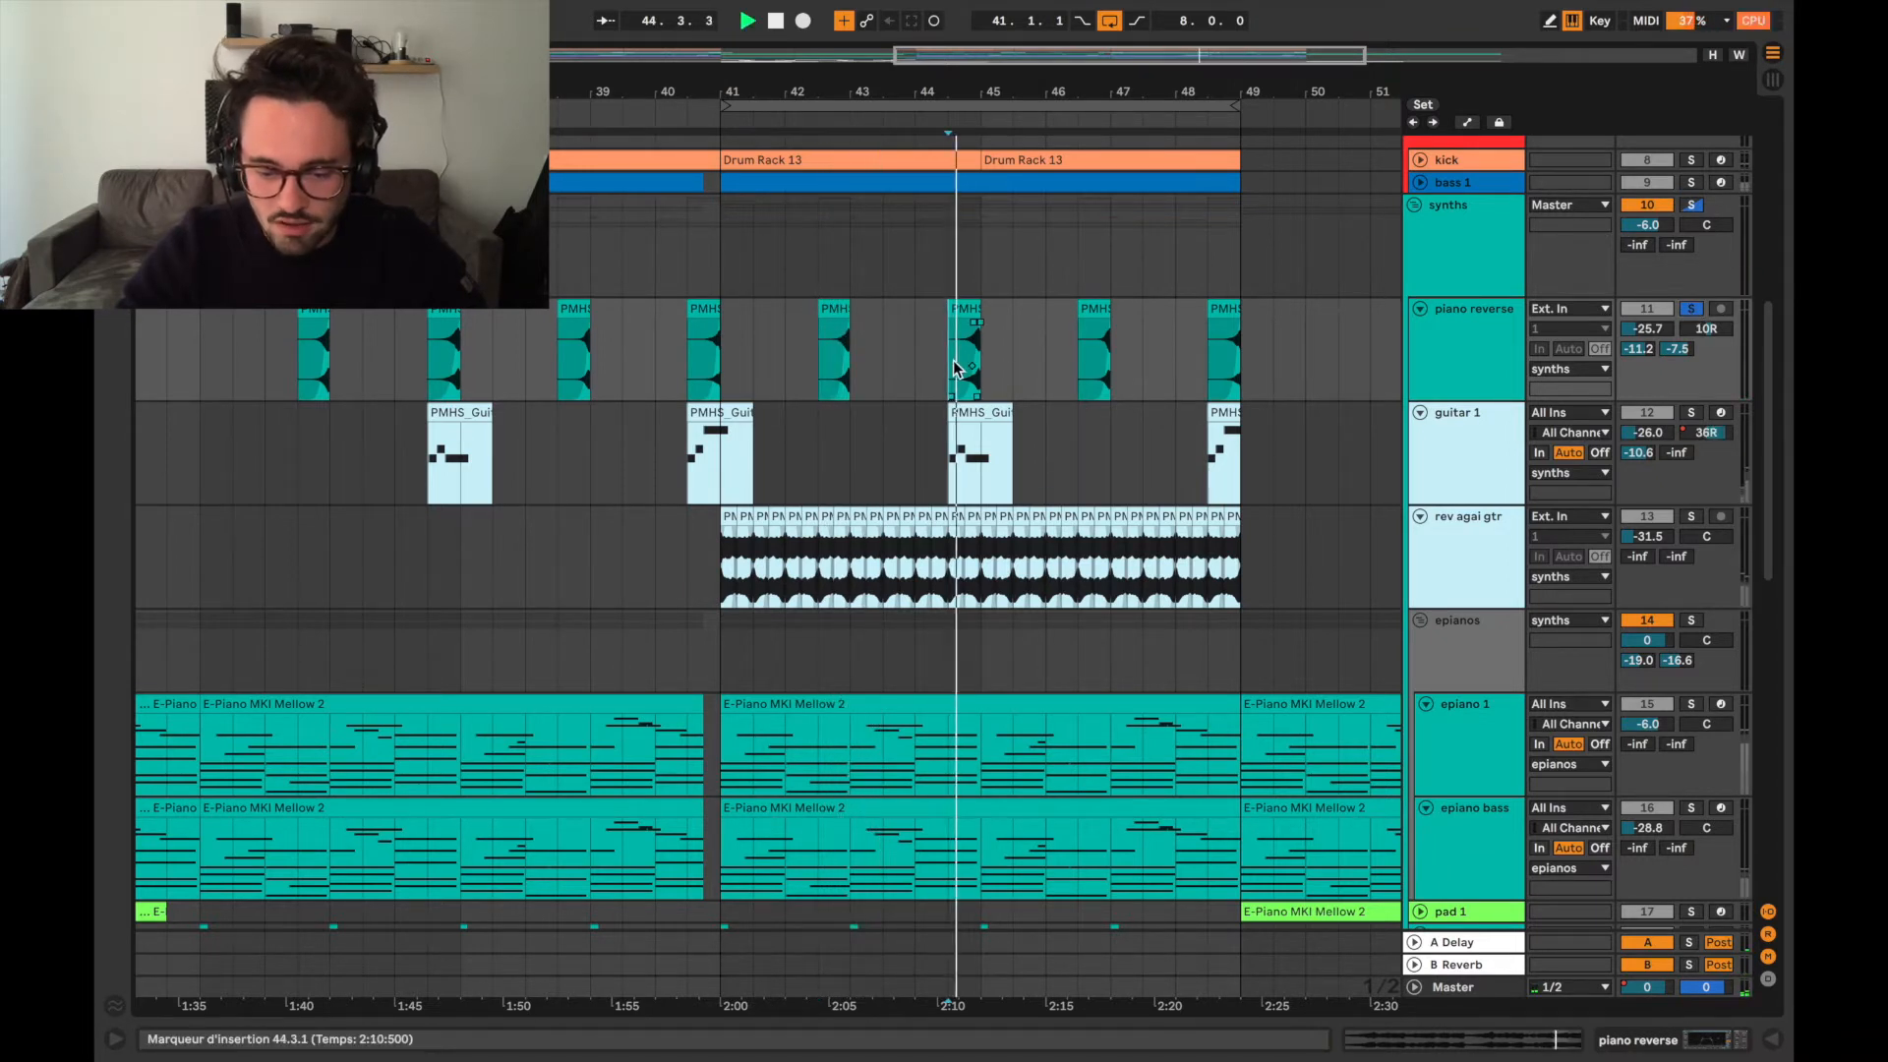
key("space")
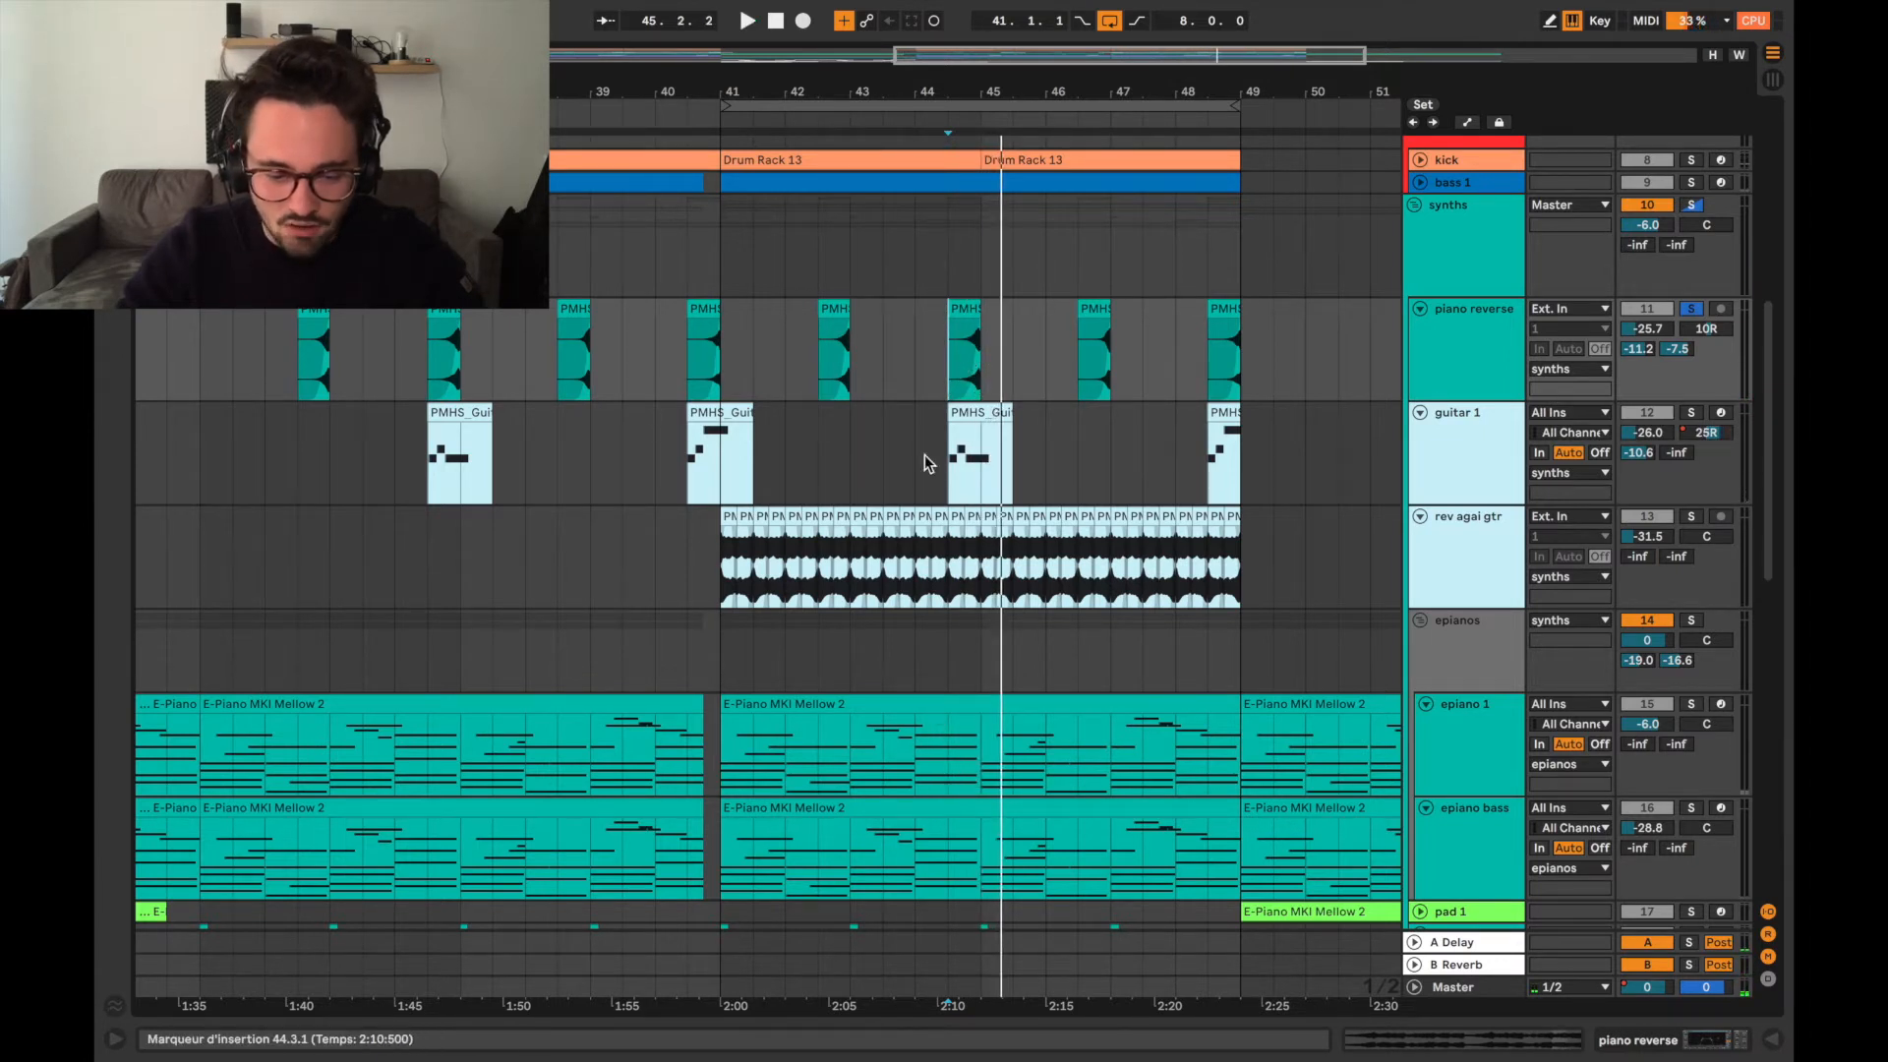
Audition the soloed piano reverse track again, starting playback at bar 44.
left_click(912, 360)
key("space")
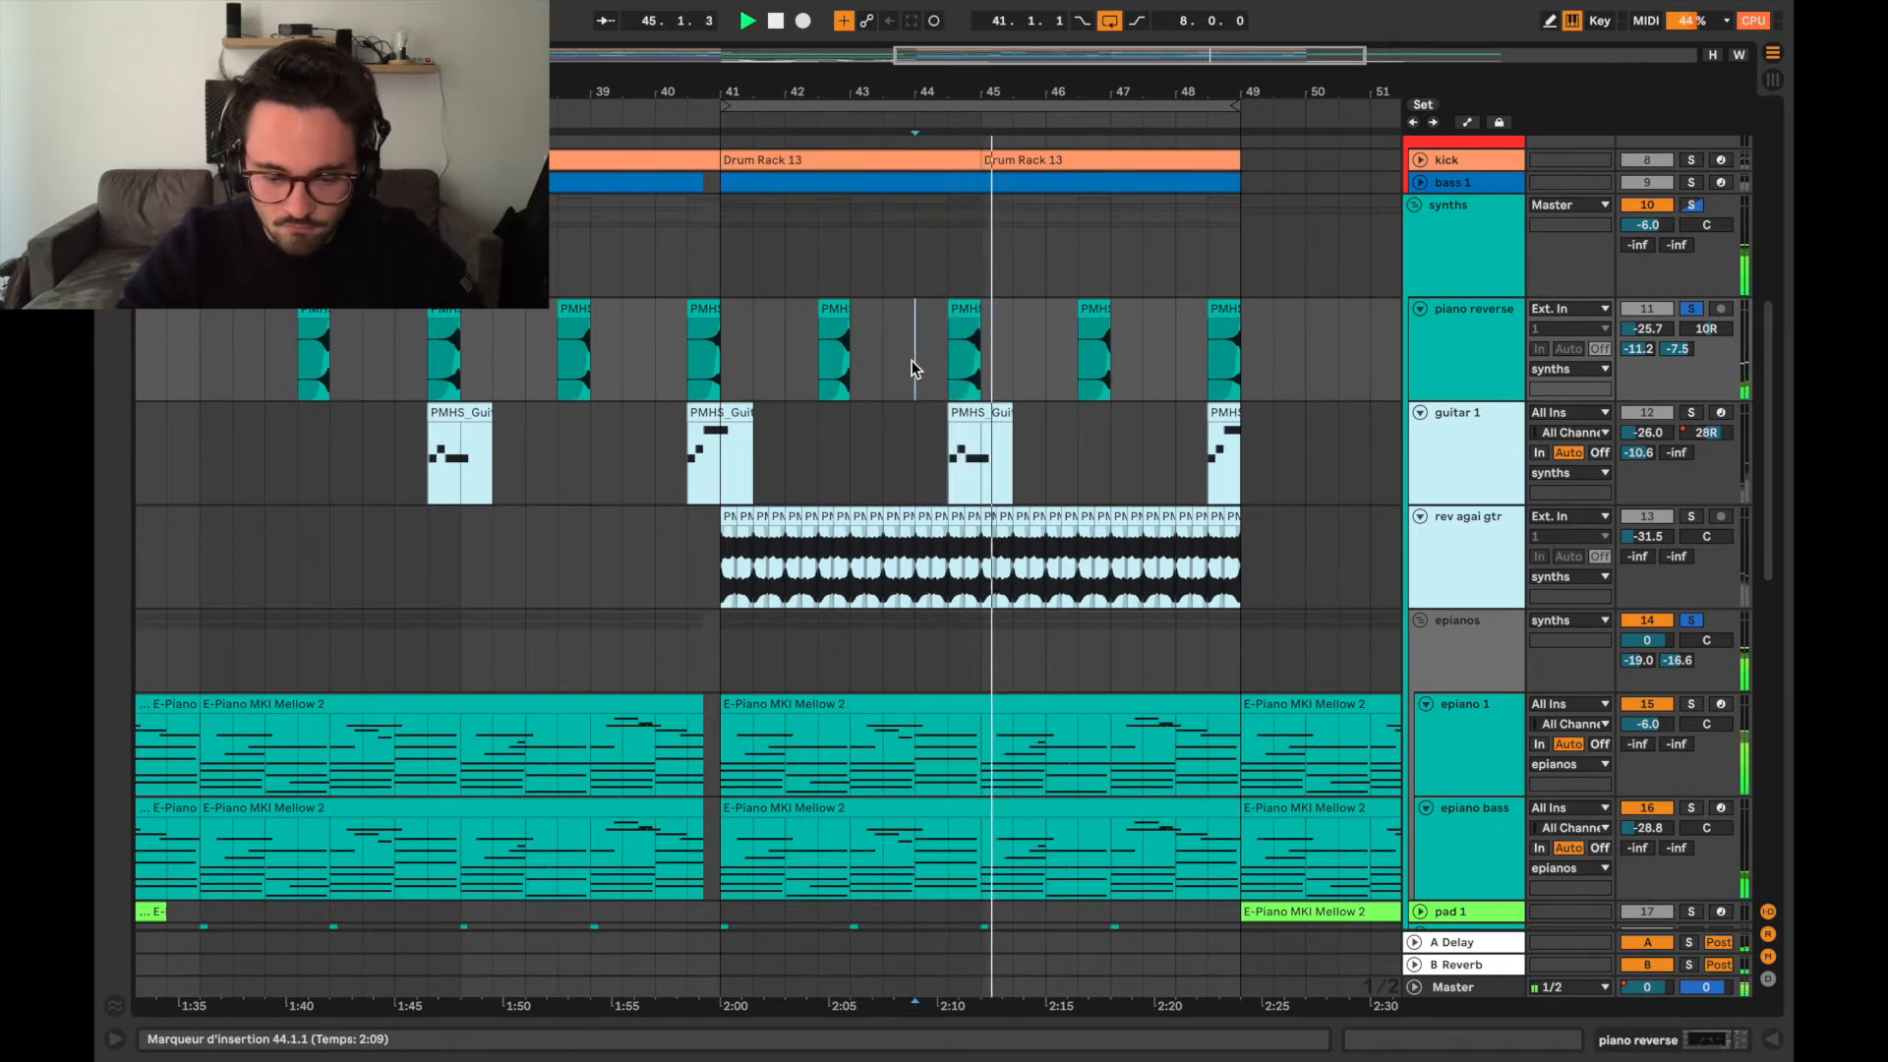
key("space")
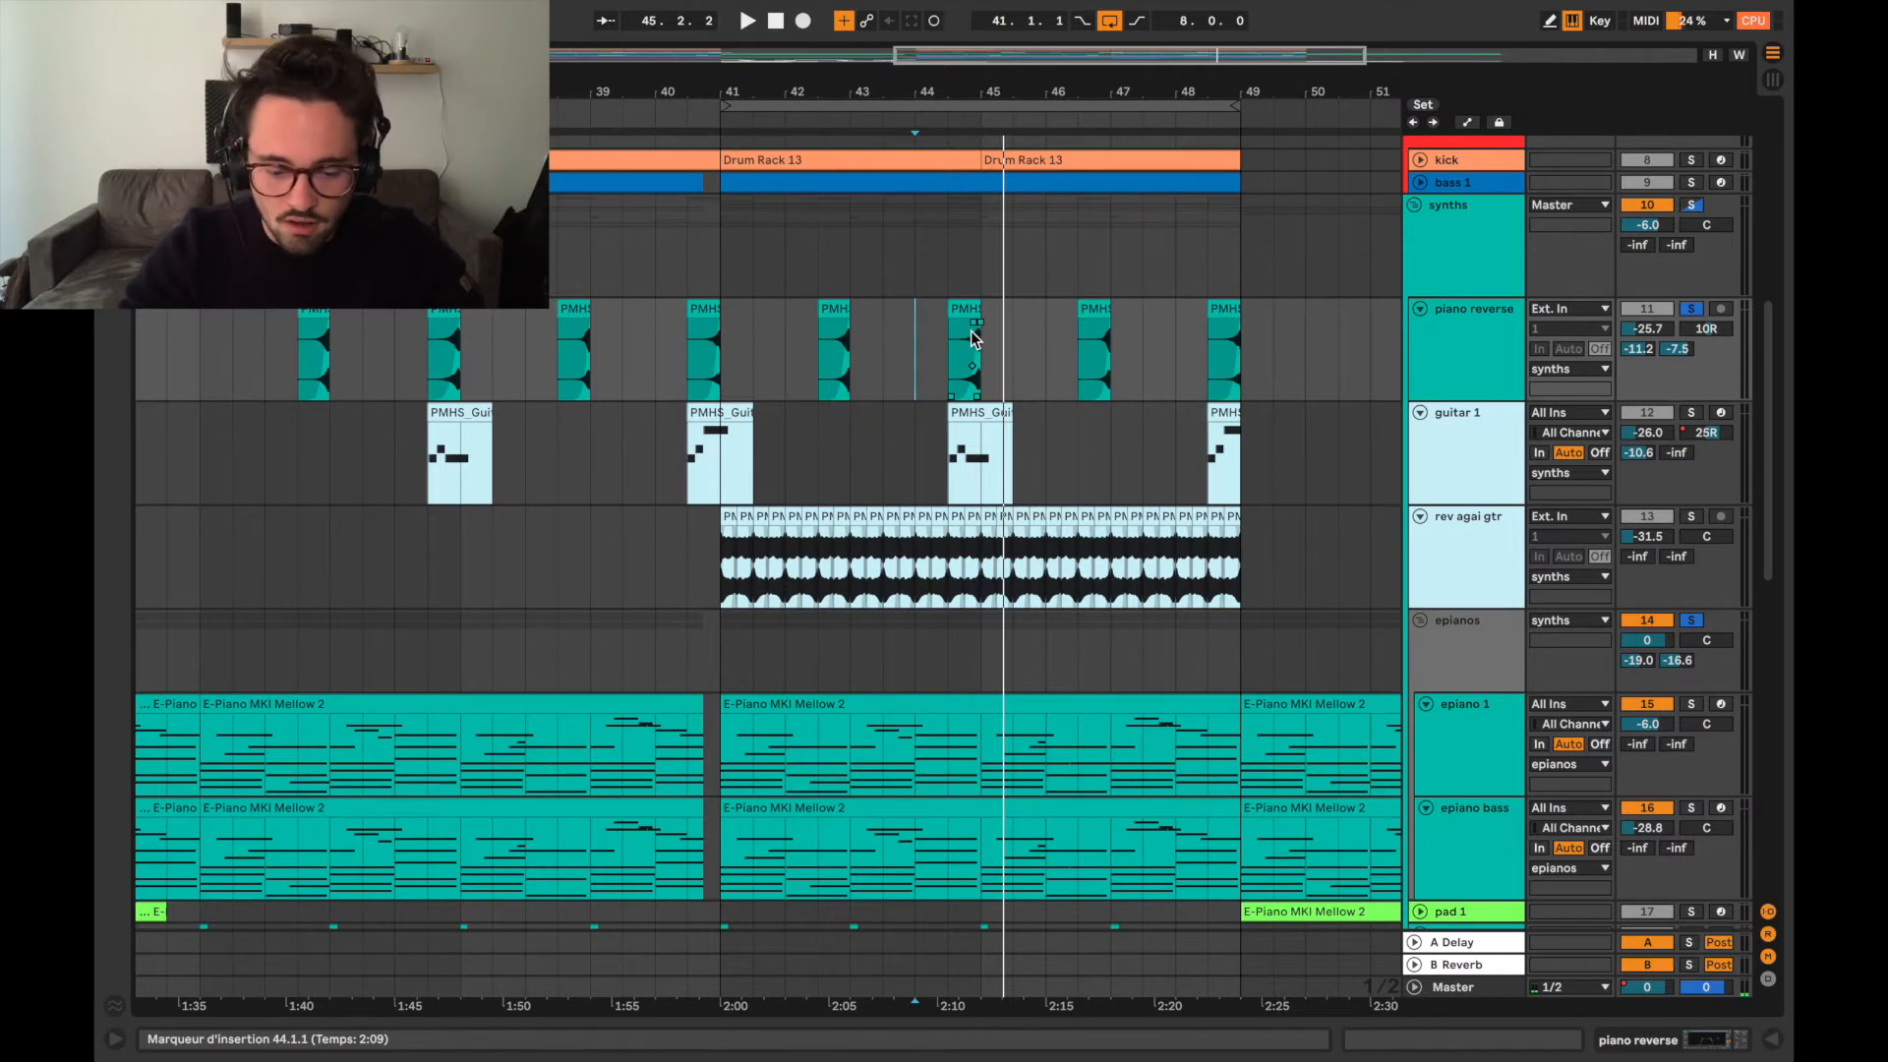
Solo the guitar 1 track in place of piano reverse and audition its clip from 44.3.
scroll(952, 315, "up", 3)
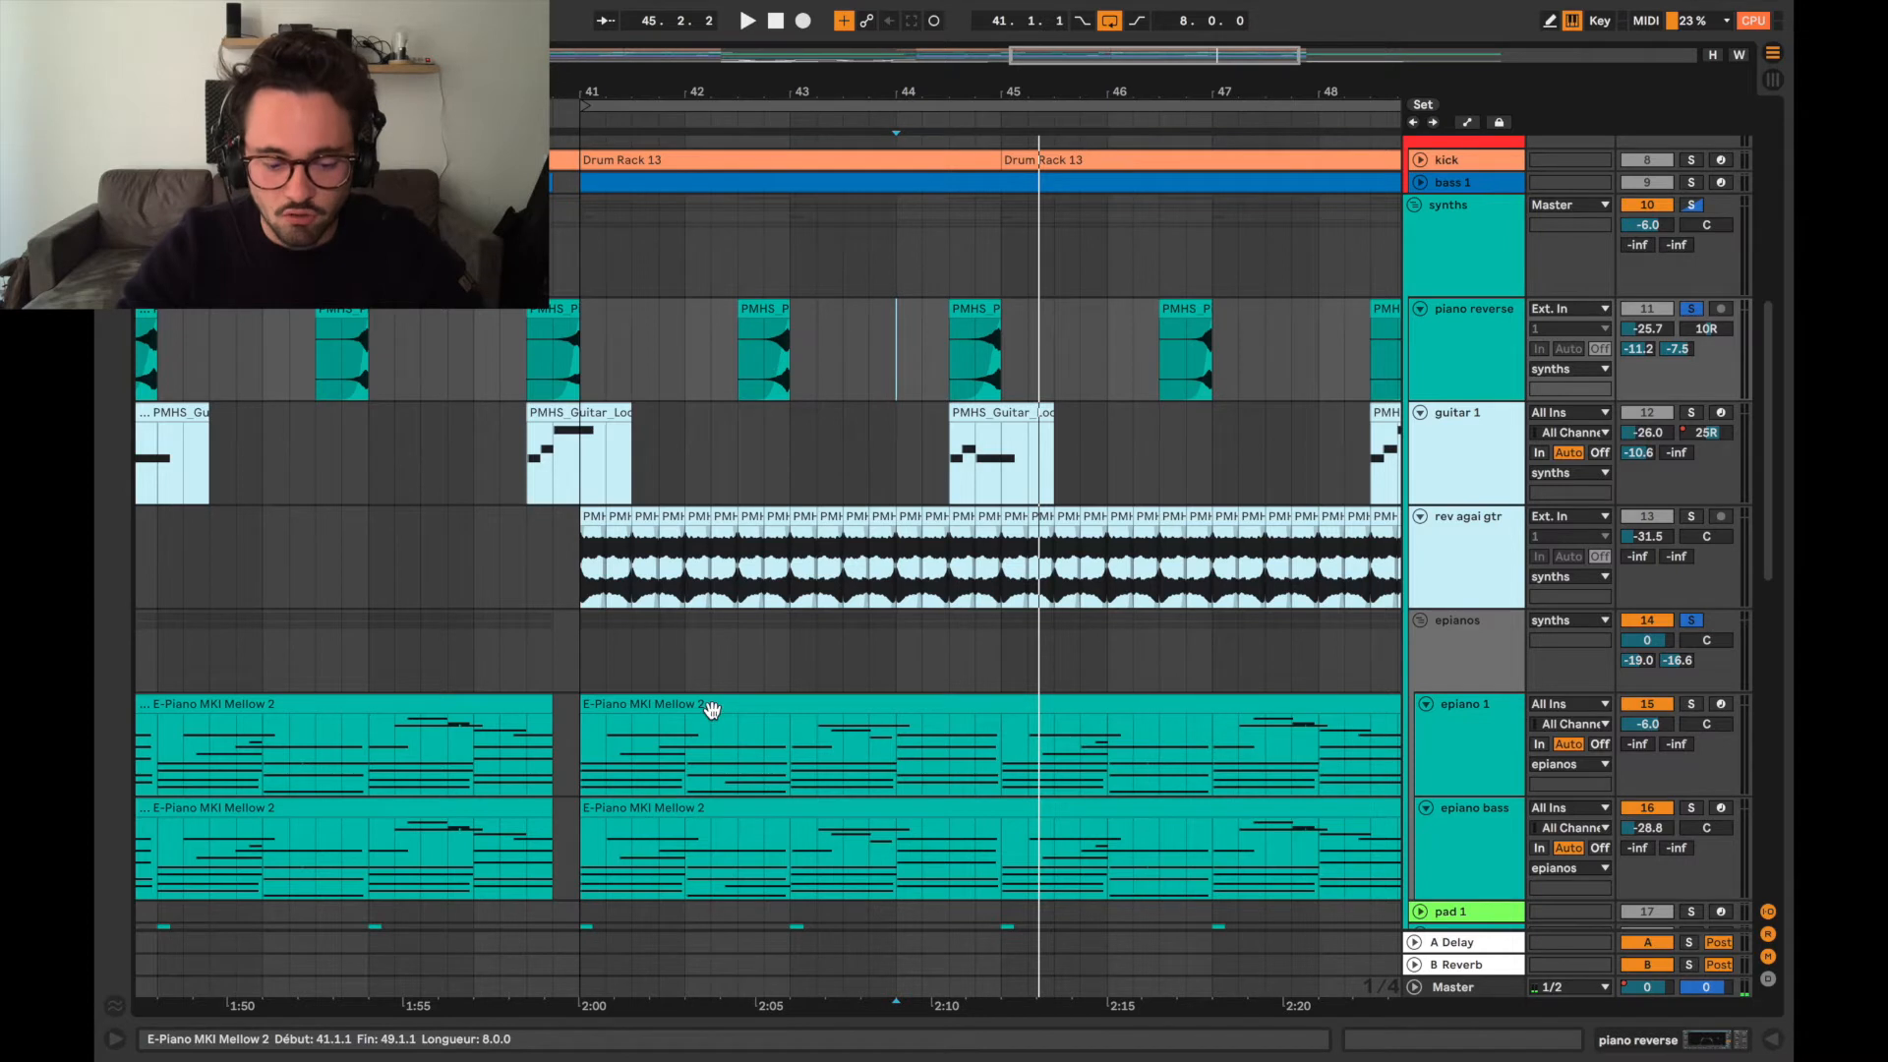
left_click(940, 454)
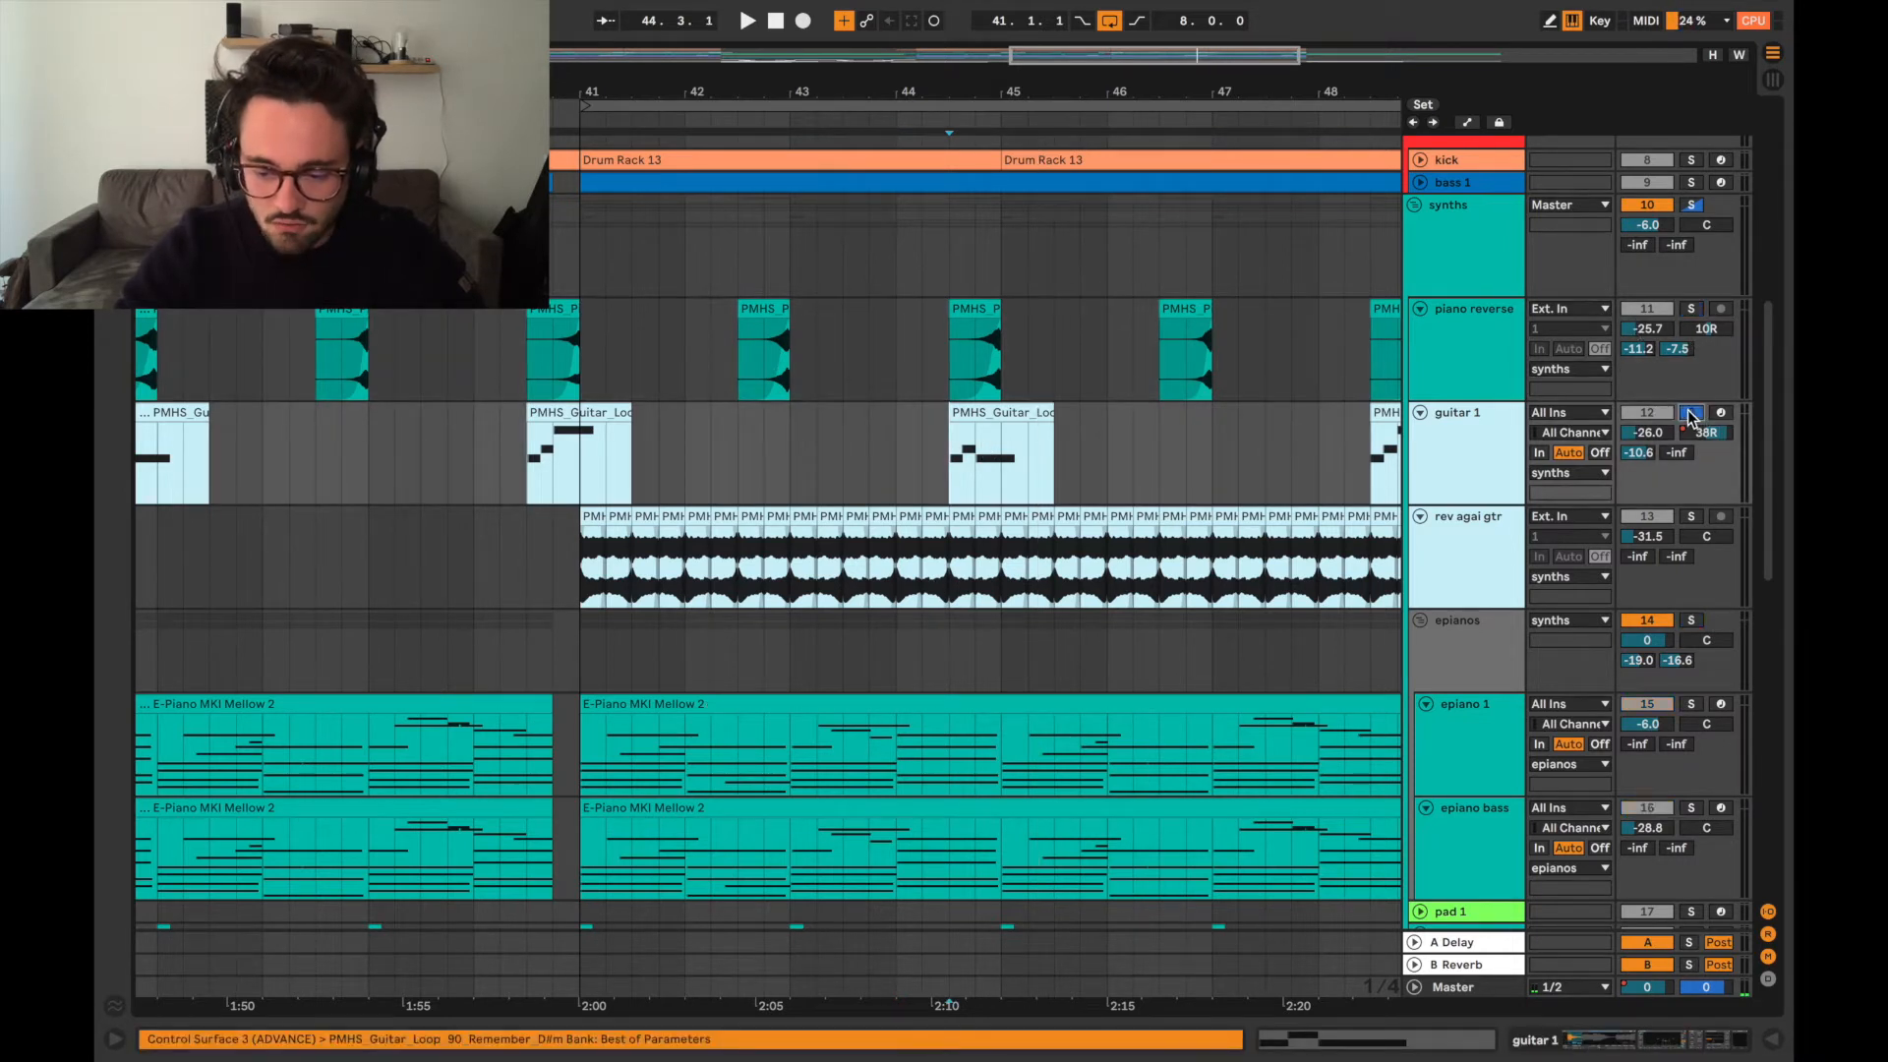
key("space")
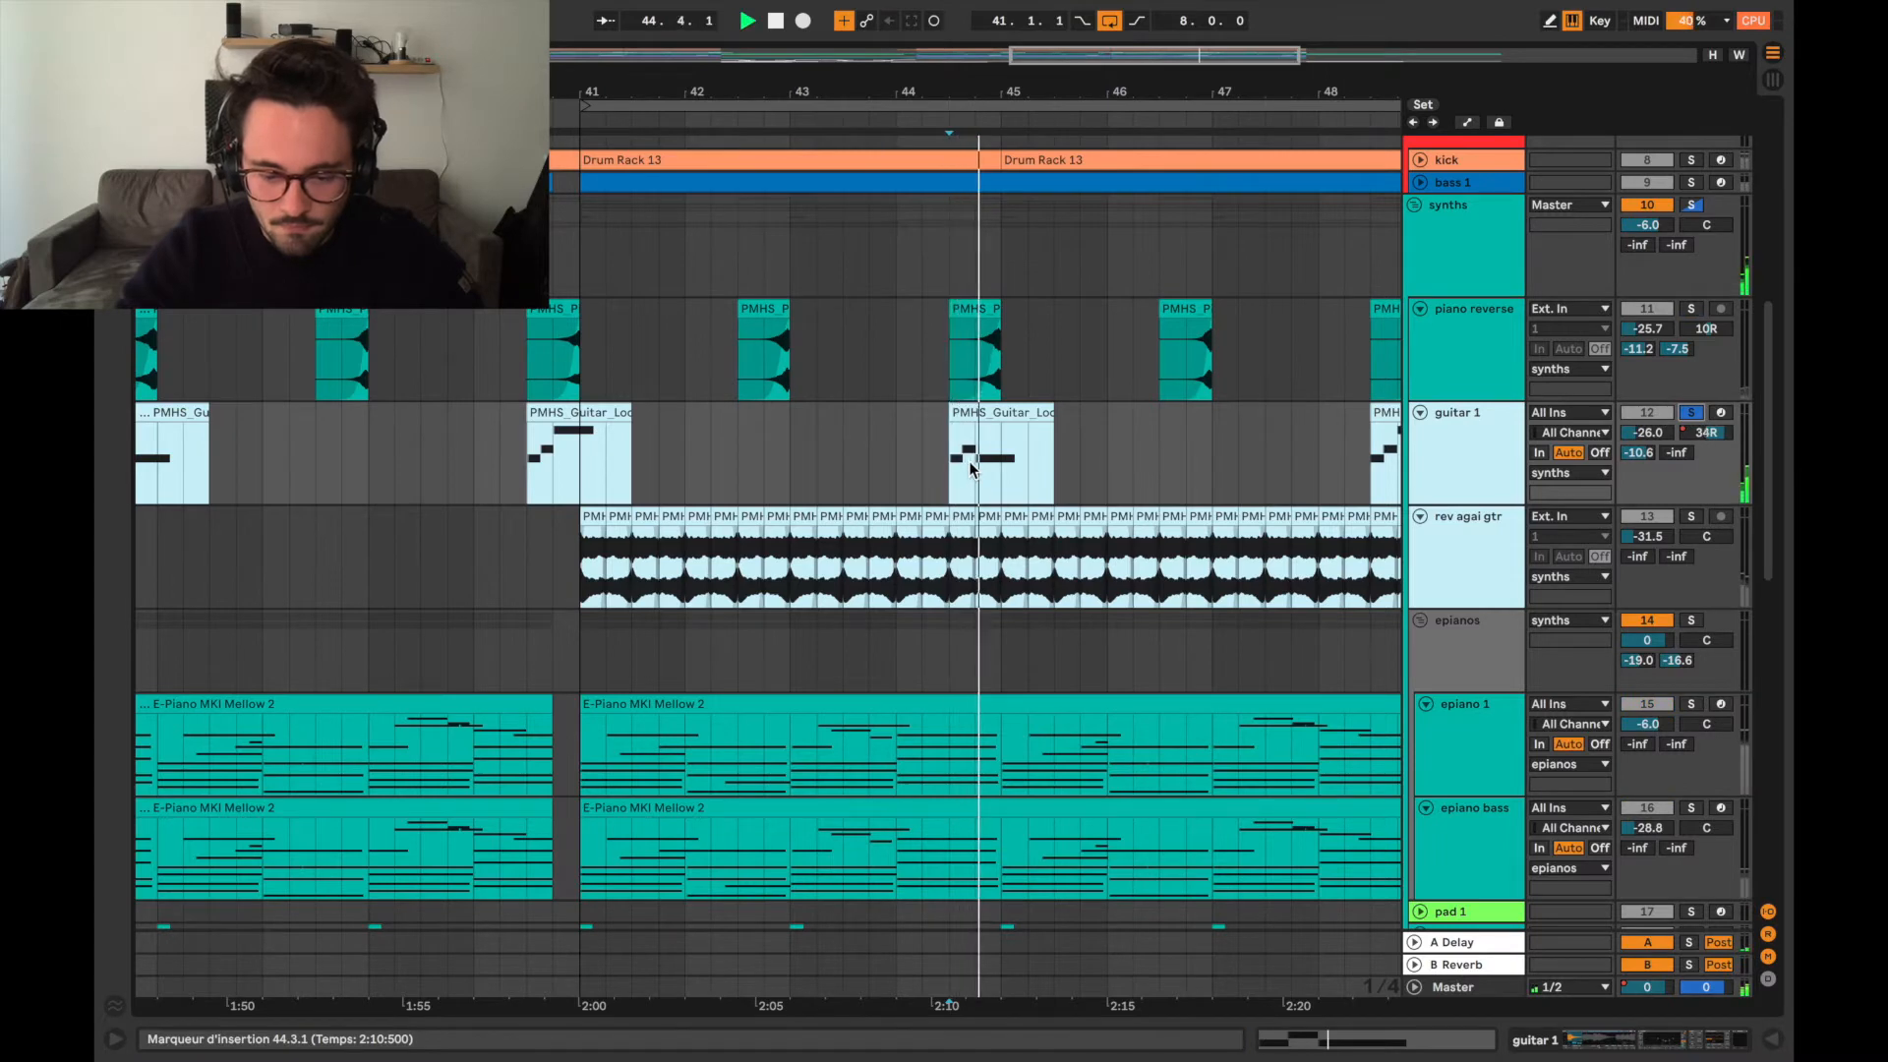
key("space")
Show the guitar 1 device chain, review its effects through to the reverb, and hide the chain again.
scroll(1126, 482, "right", 2)
scroll(1125, 481, "up", 1)
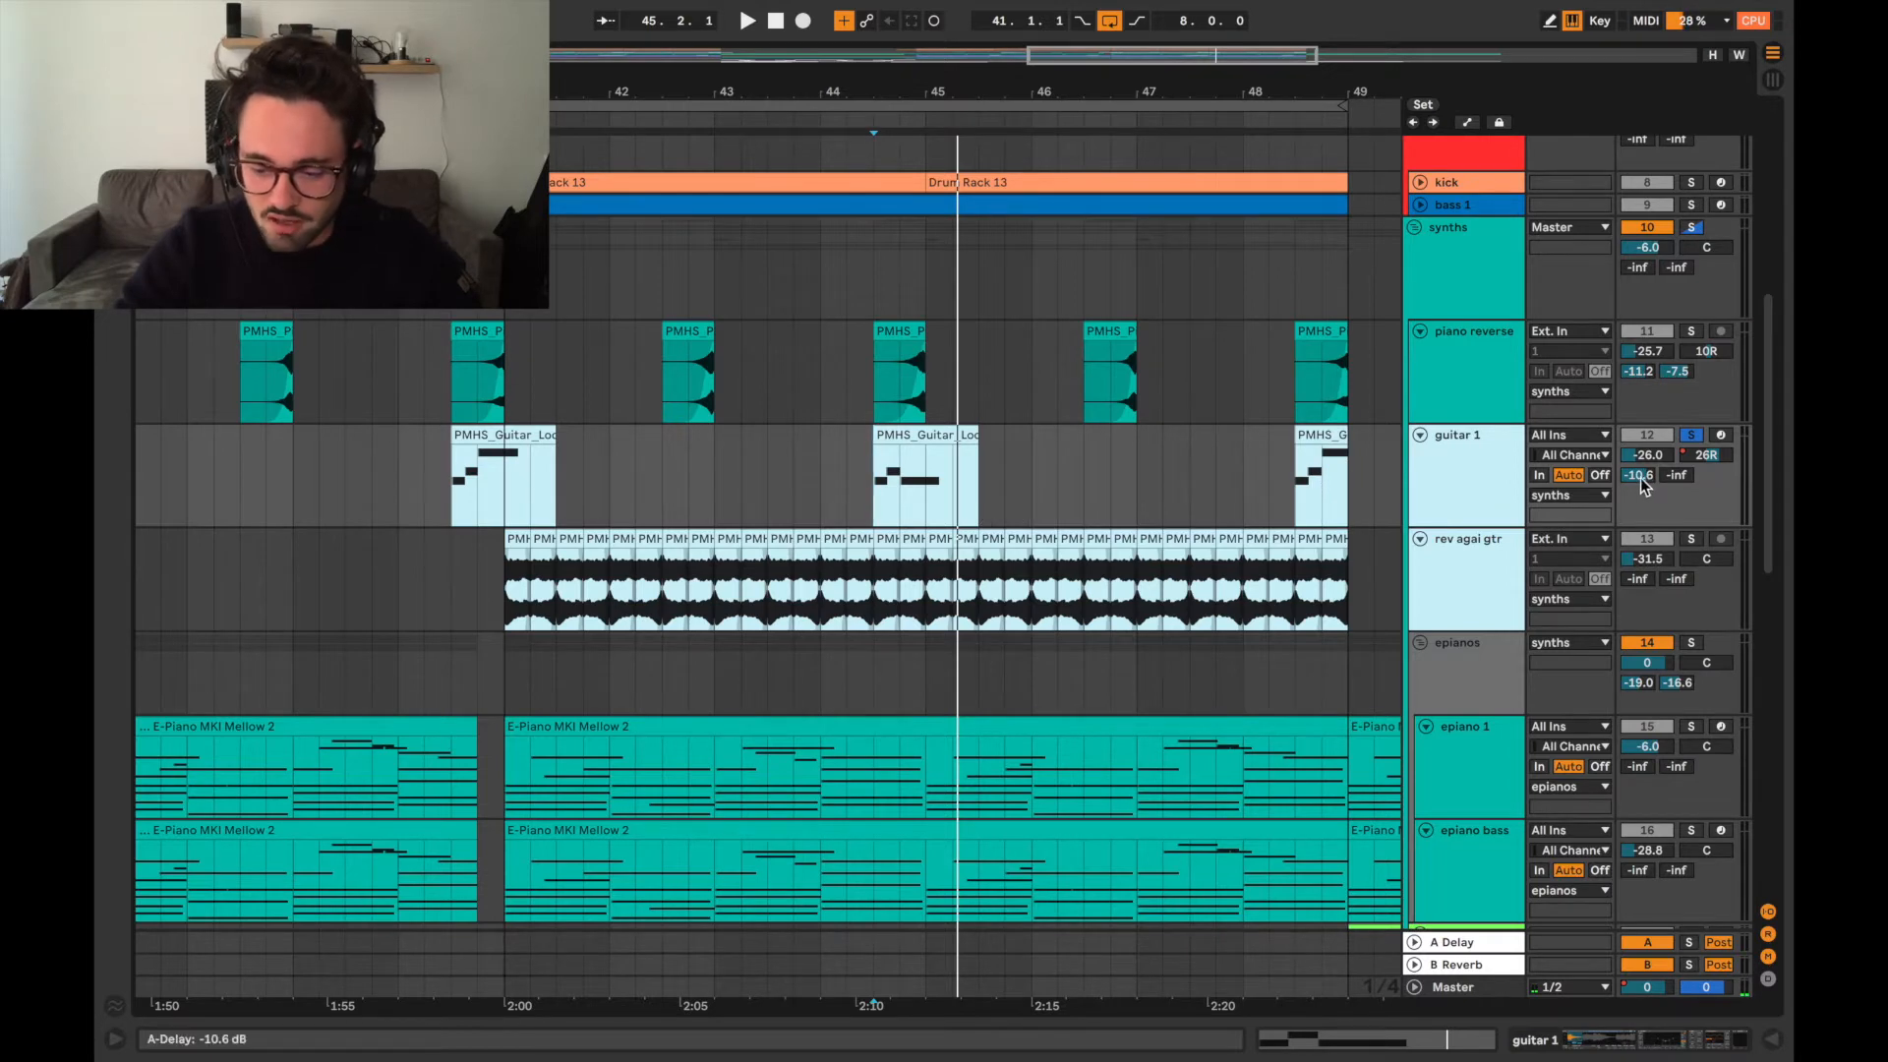
left_click(1479, 513)
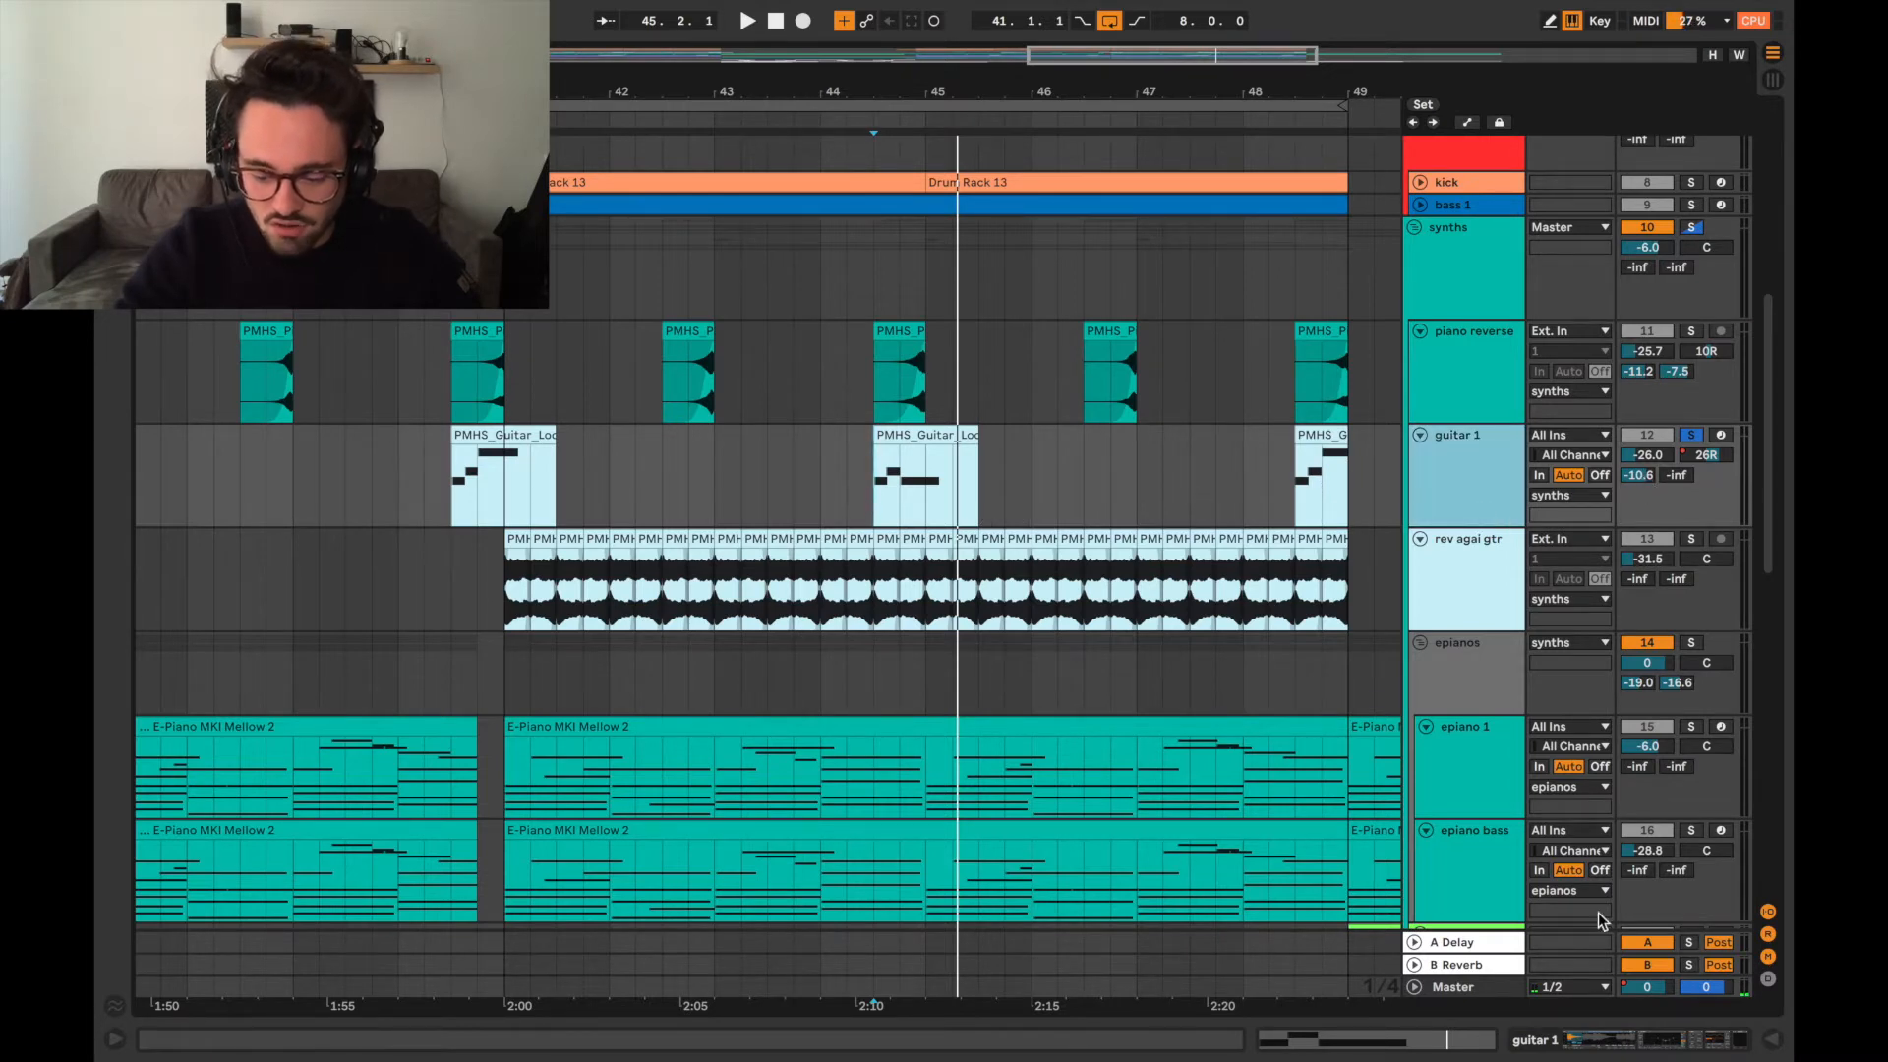
left_click(1571, 1040)
scroll(1081, 877, "right", 5)
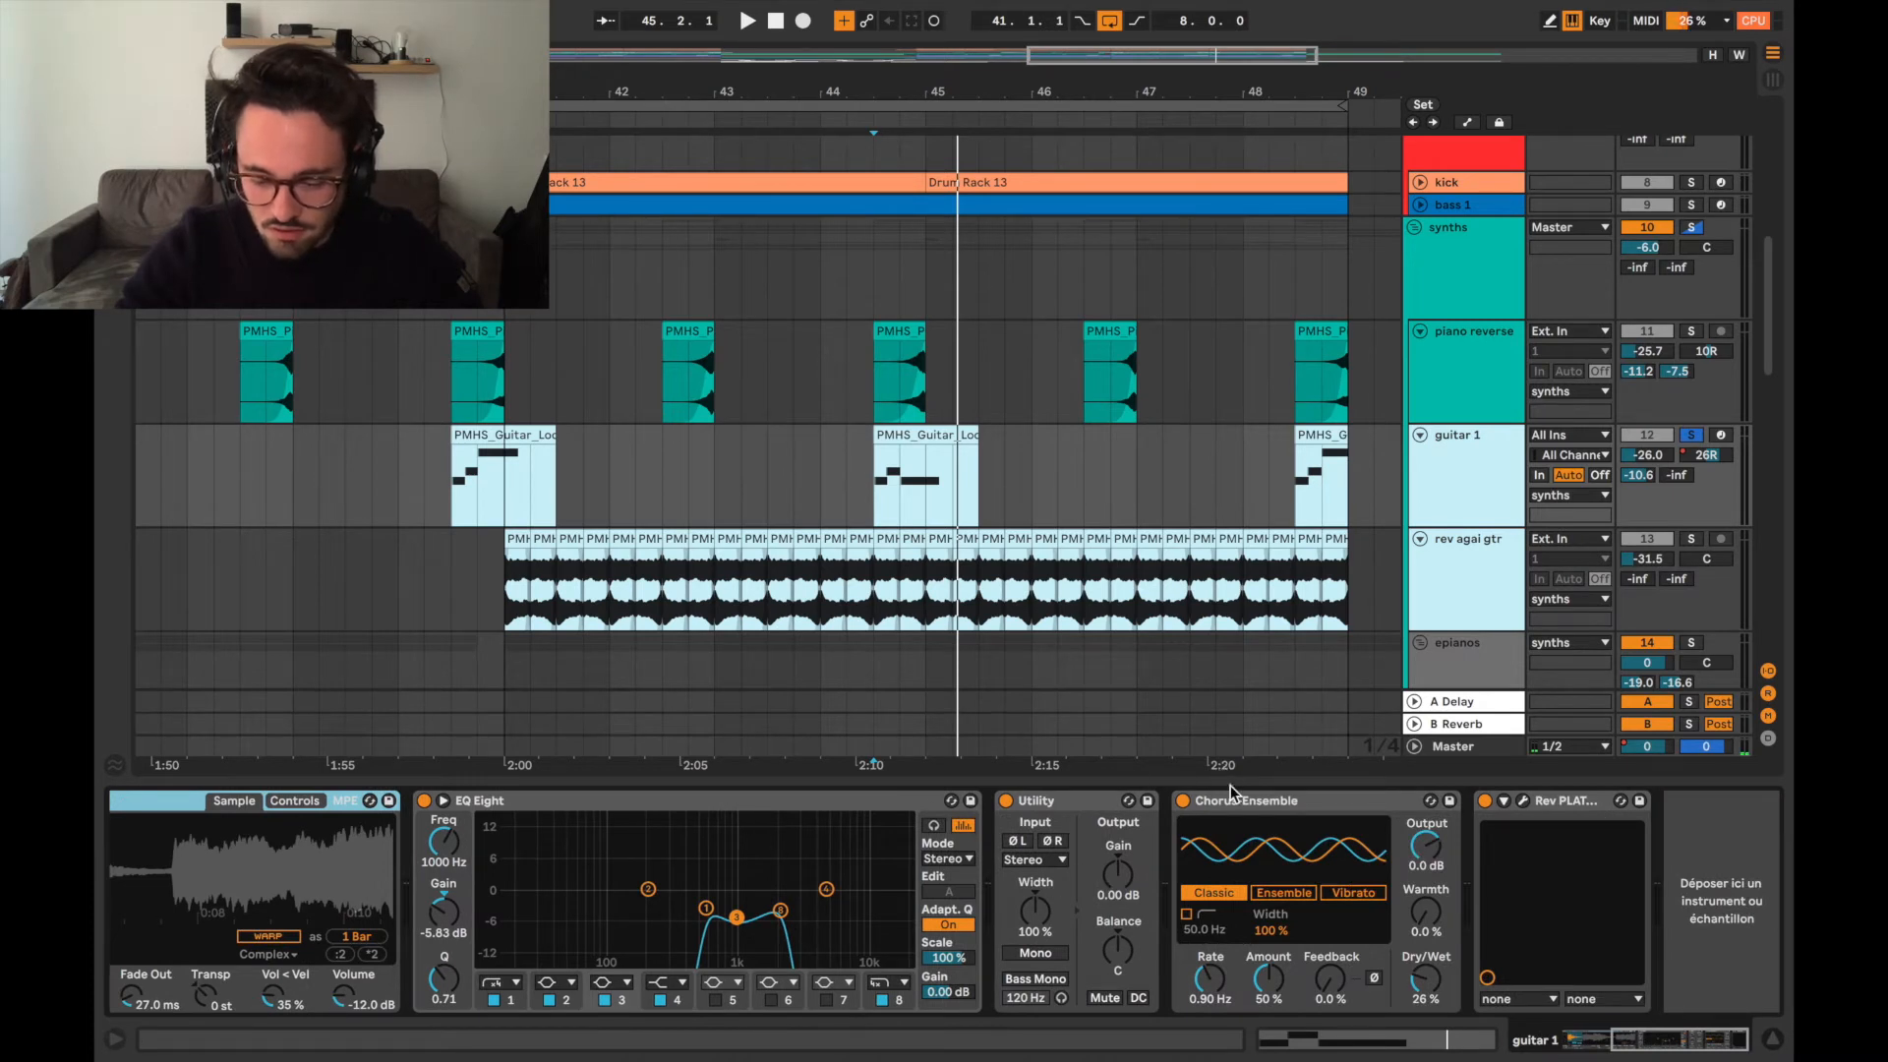
left_click(1494, 778)
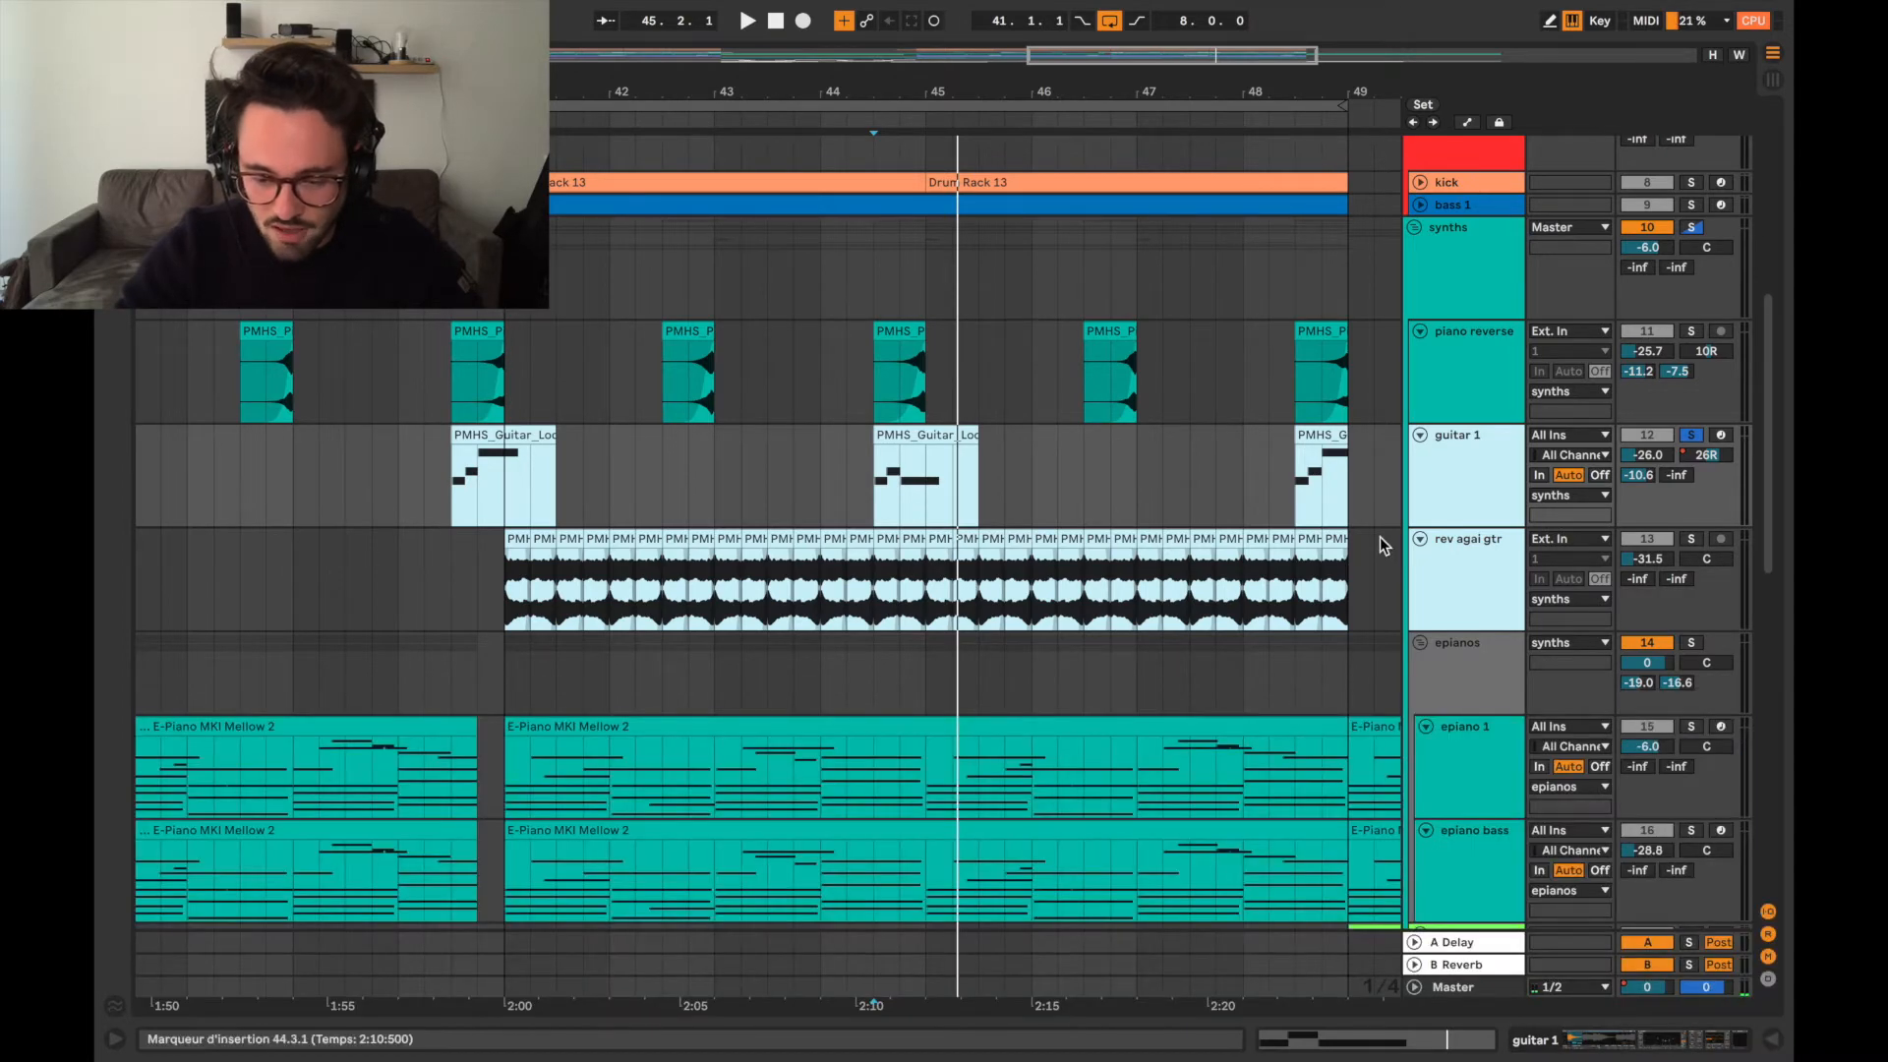
Solo the rev agai gtr track in place of guitar 1 and audition it from bar 41.
scroll(1155, 546, "down", 3)
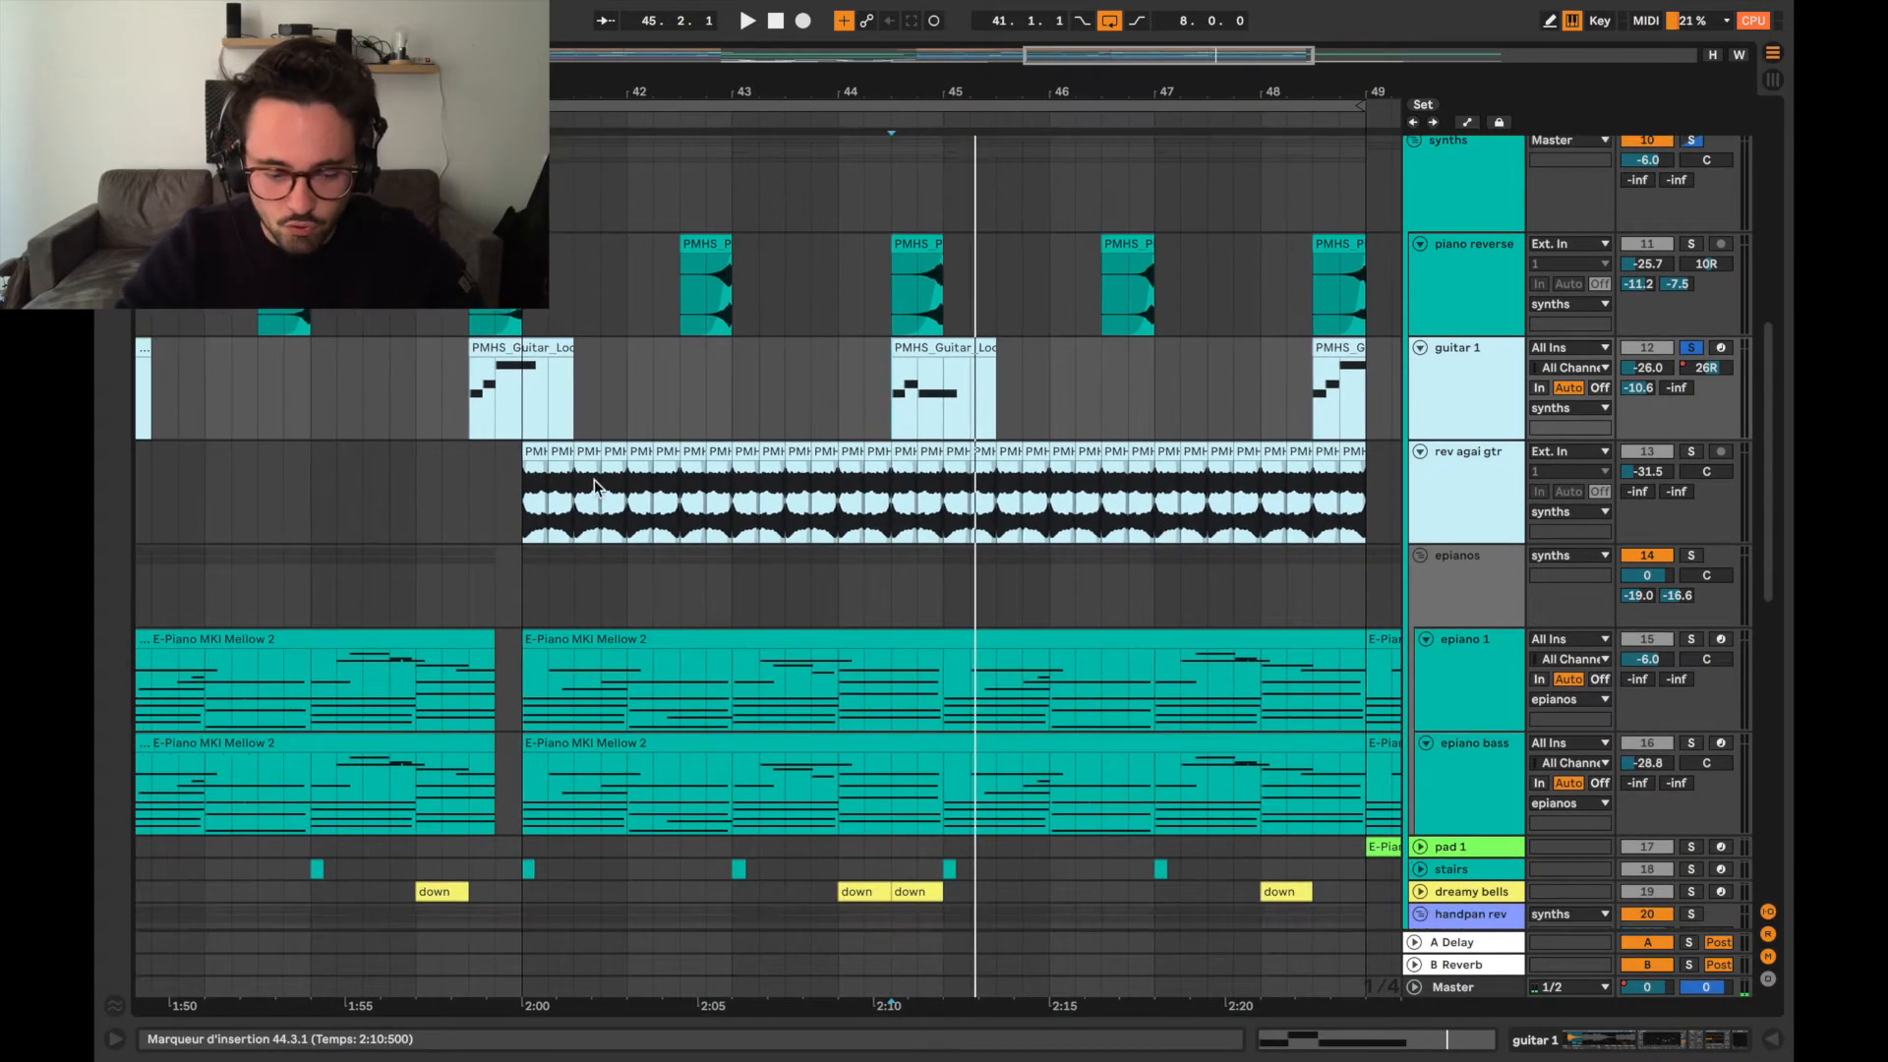
left_click(522, 501)
scroll(941, 433, "up", 2)
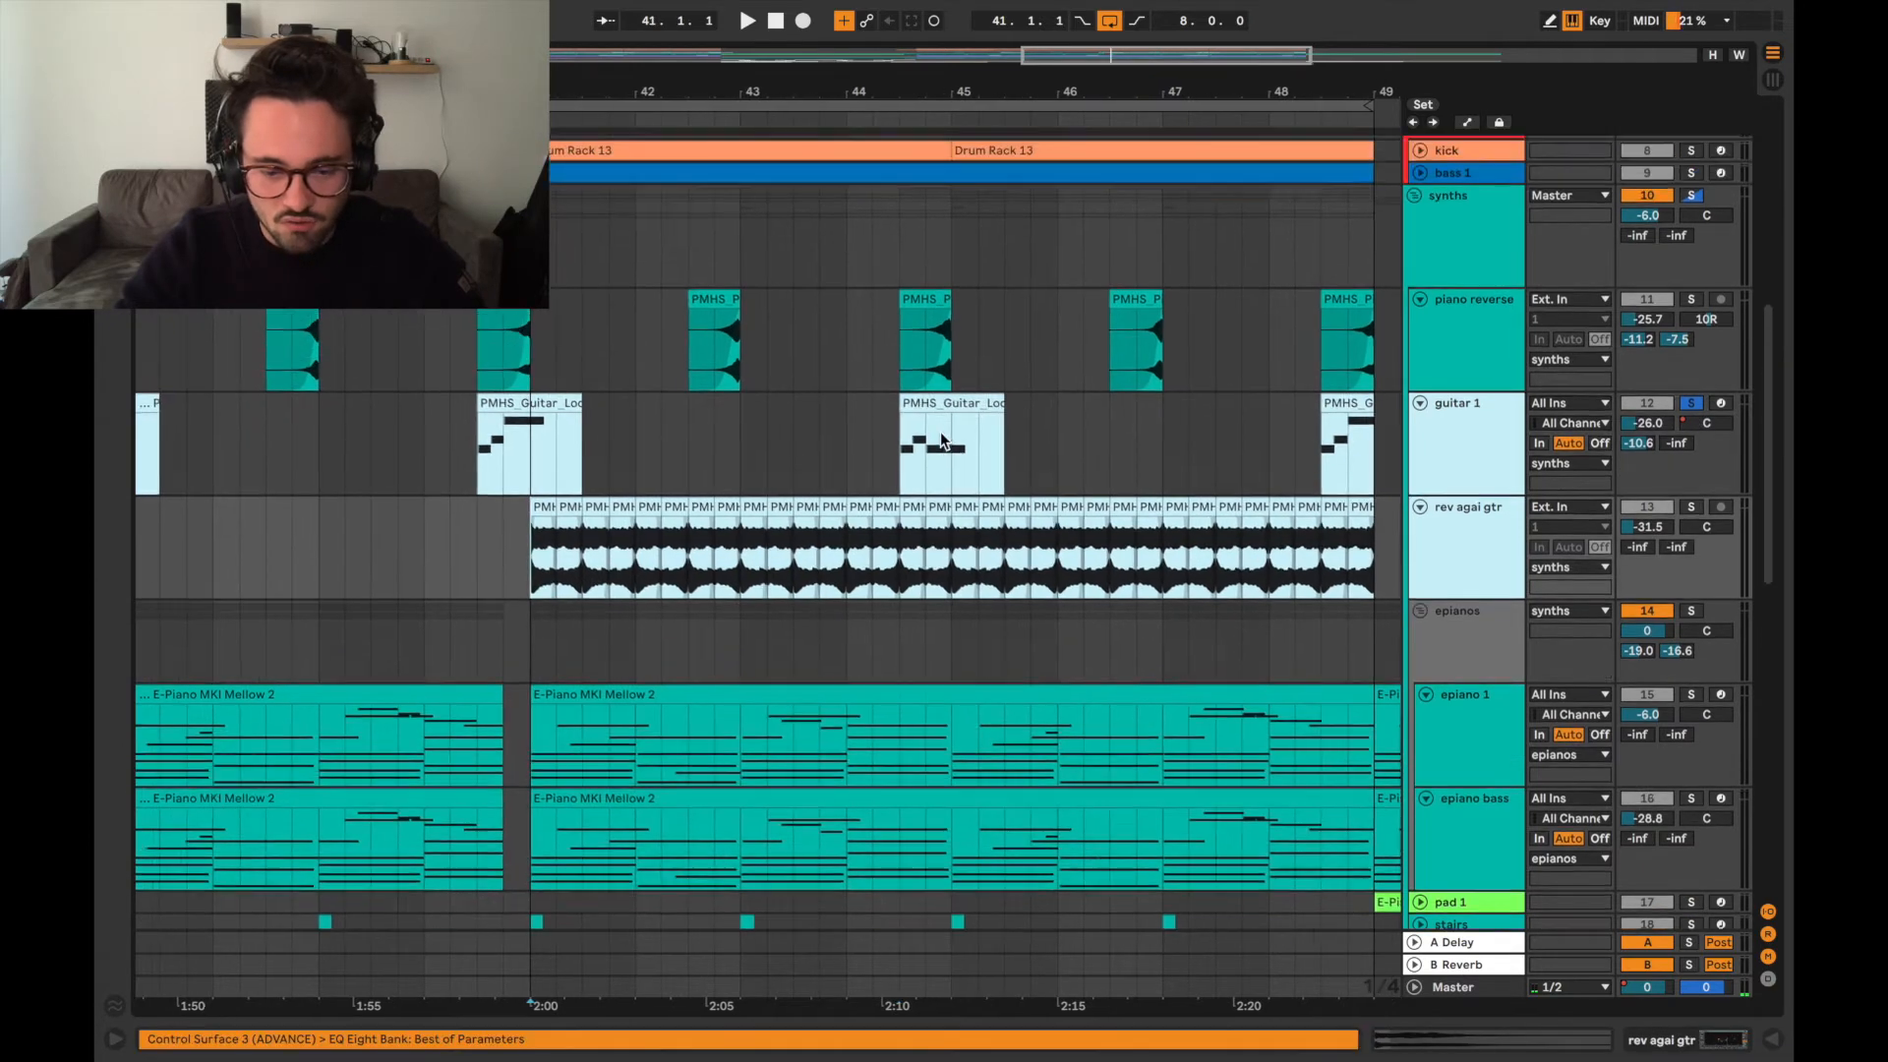
scroll(941, 437, "down", 4)
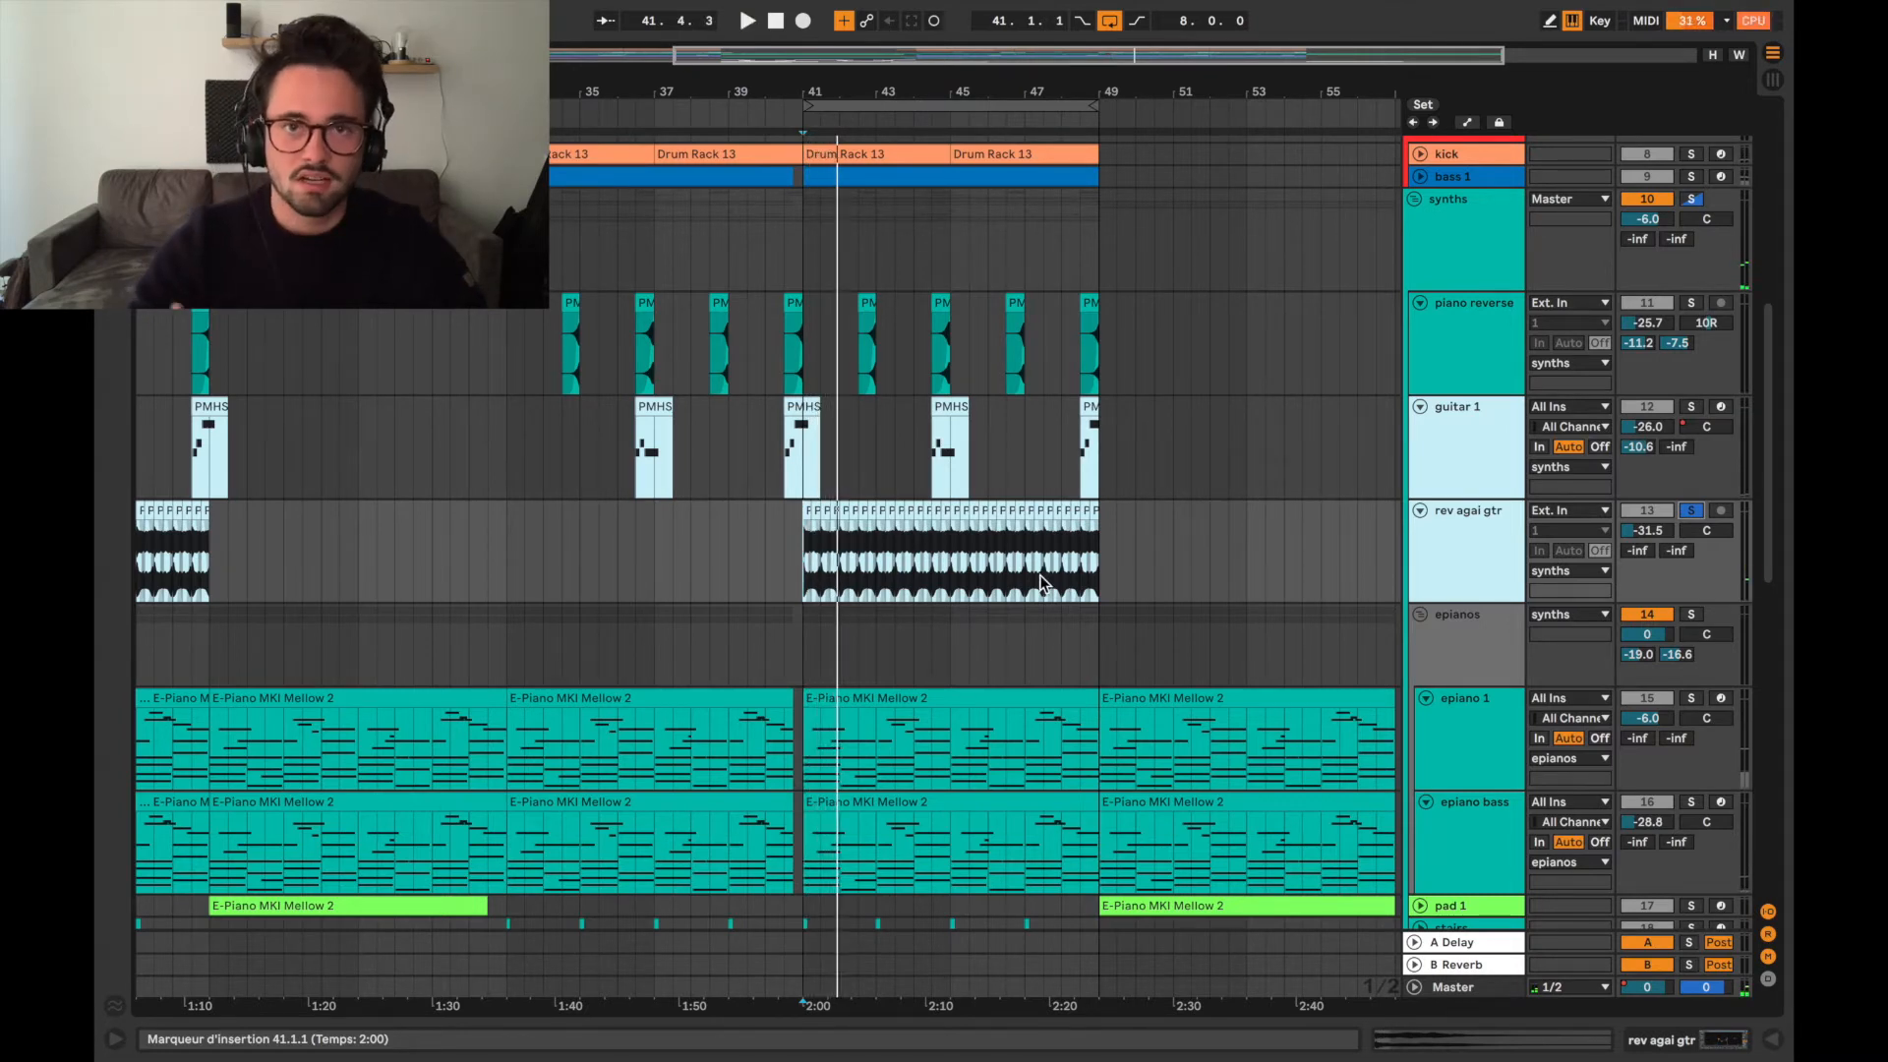
Expand and solo the stairs track and audition its short clips at bars 43 and 45.
scroll(1040, 582, "down", 6)
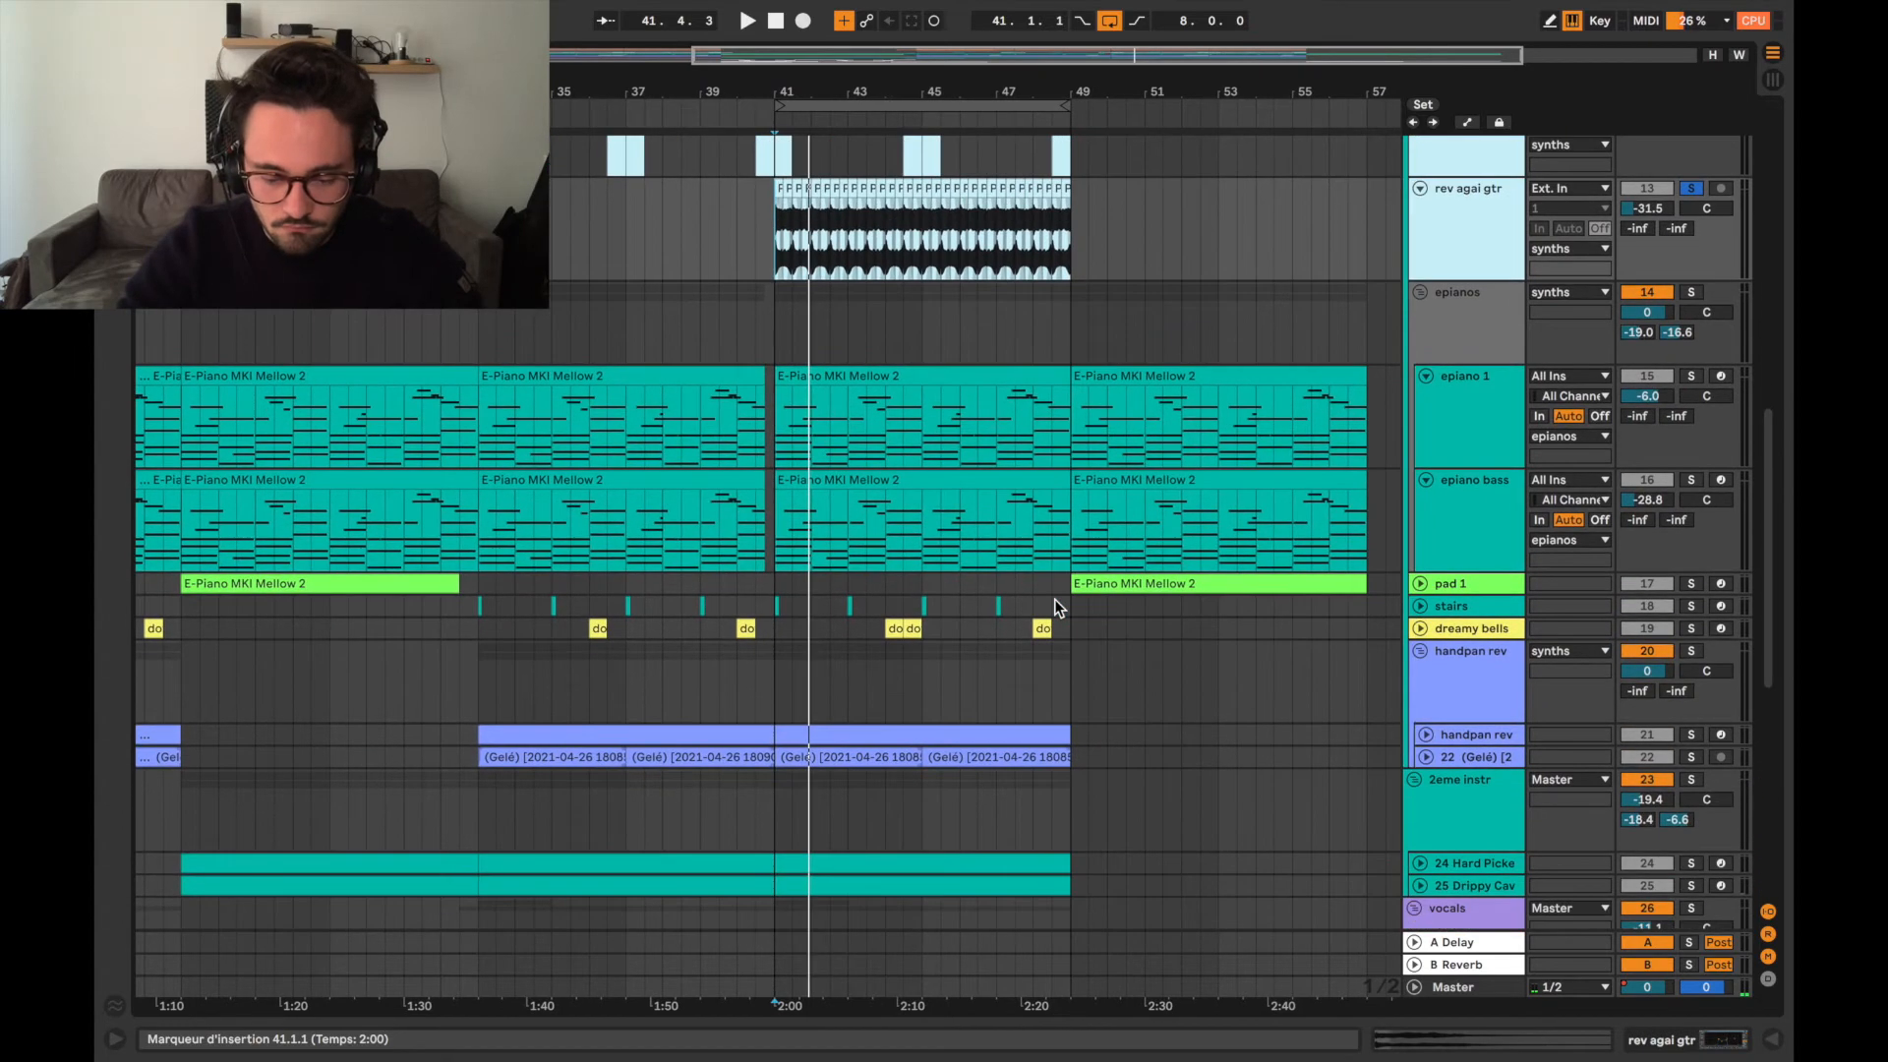
scroll(1050, 622, "down", 1)
left_click(1422, 582)
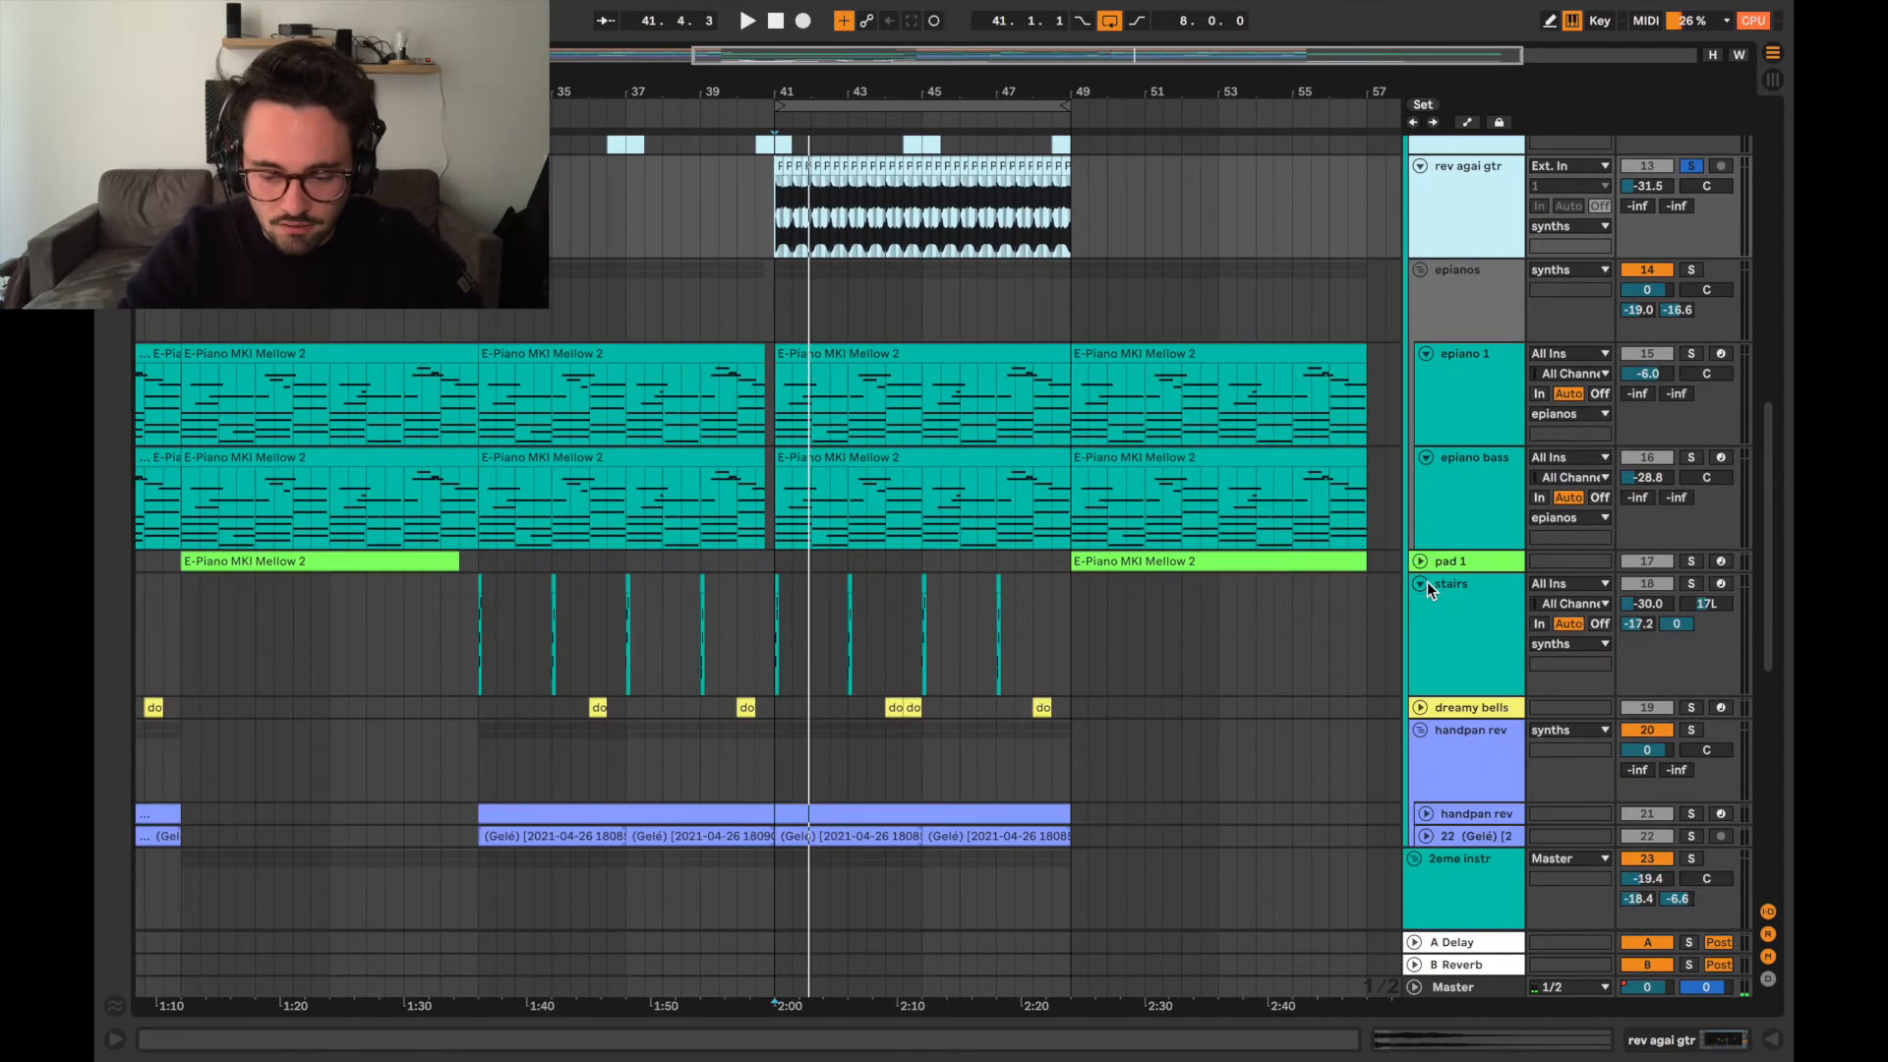
scroll(830, 628, "up", 5)
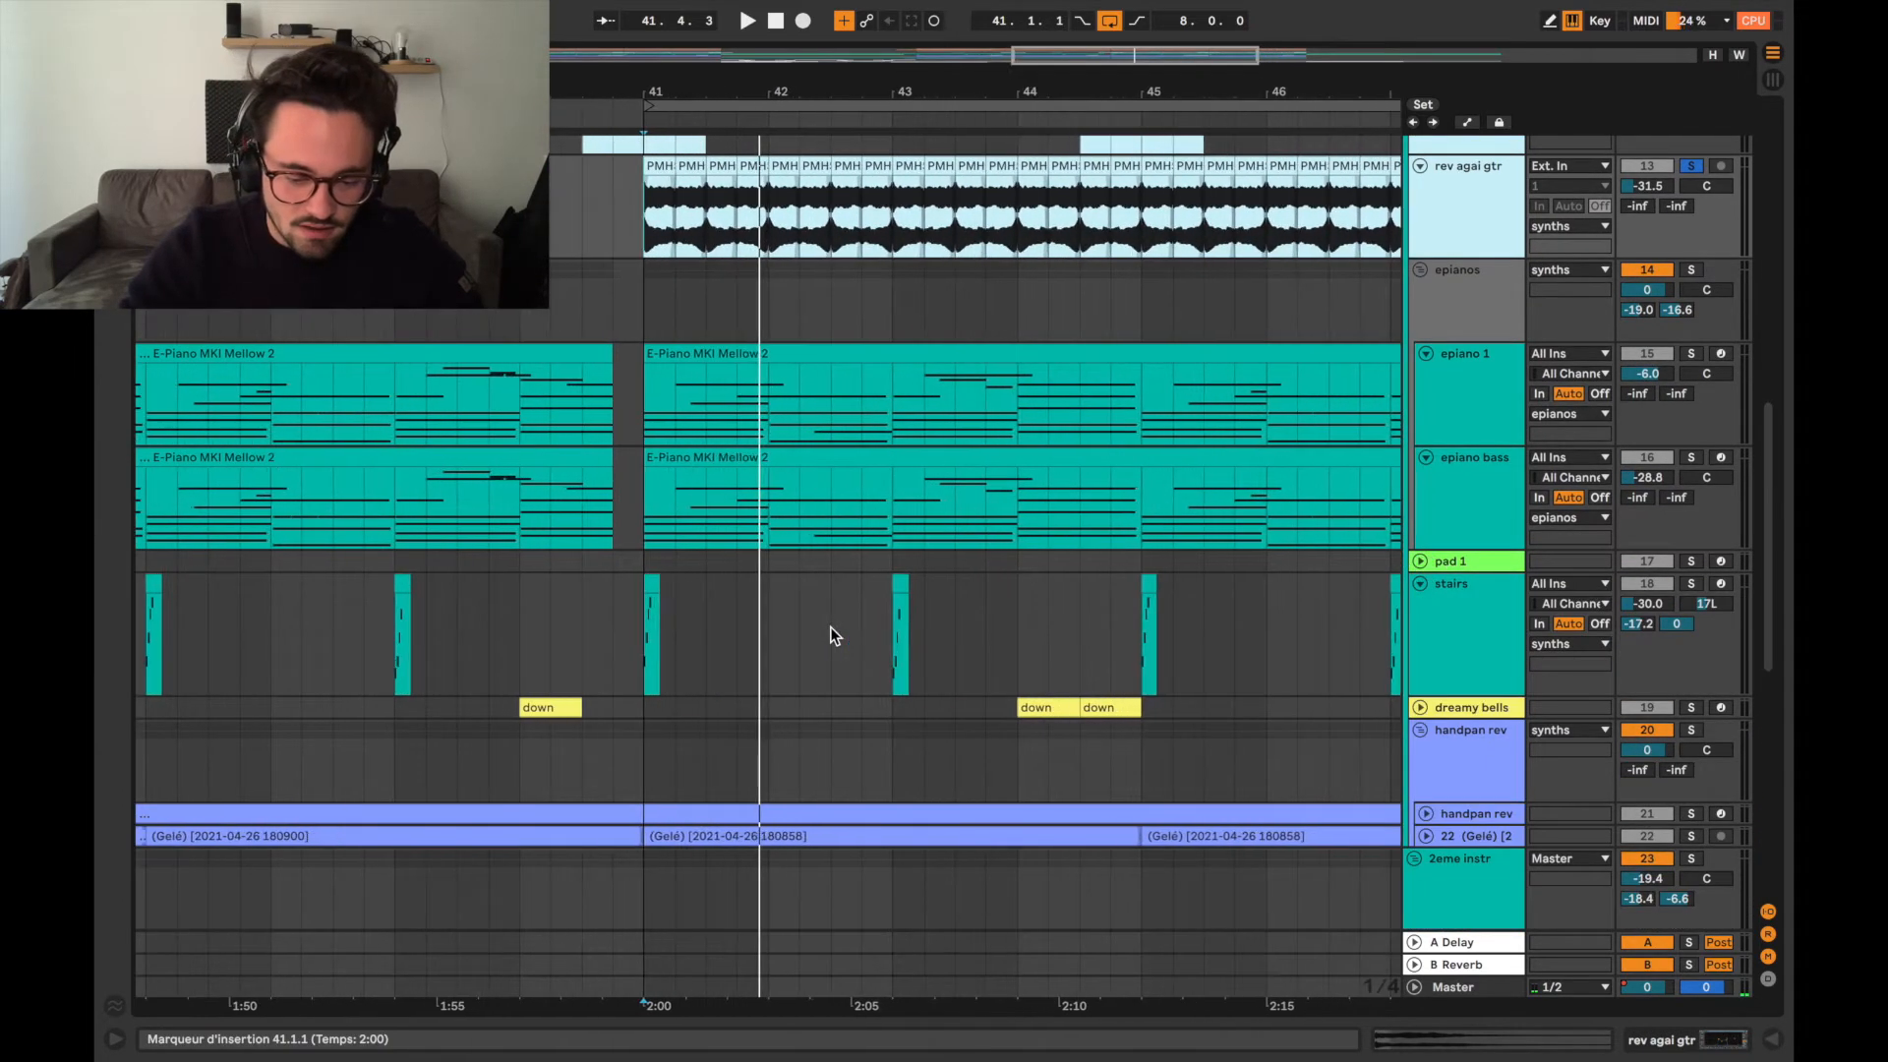
left_click(891, 651)
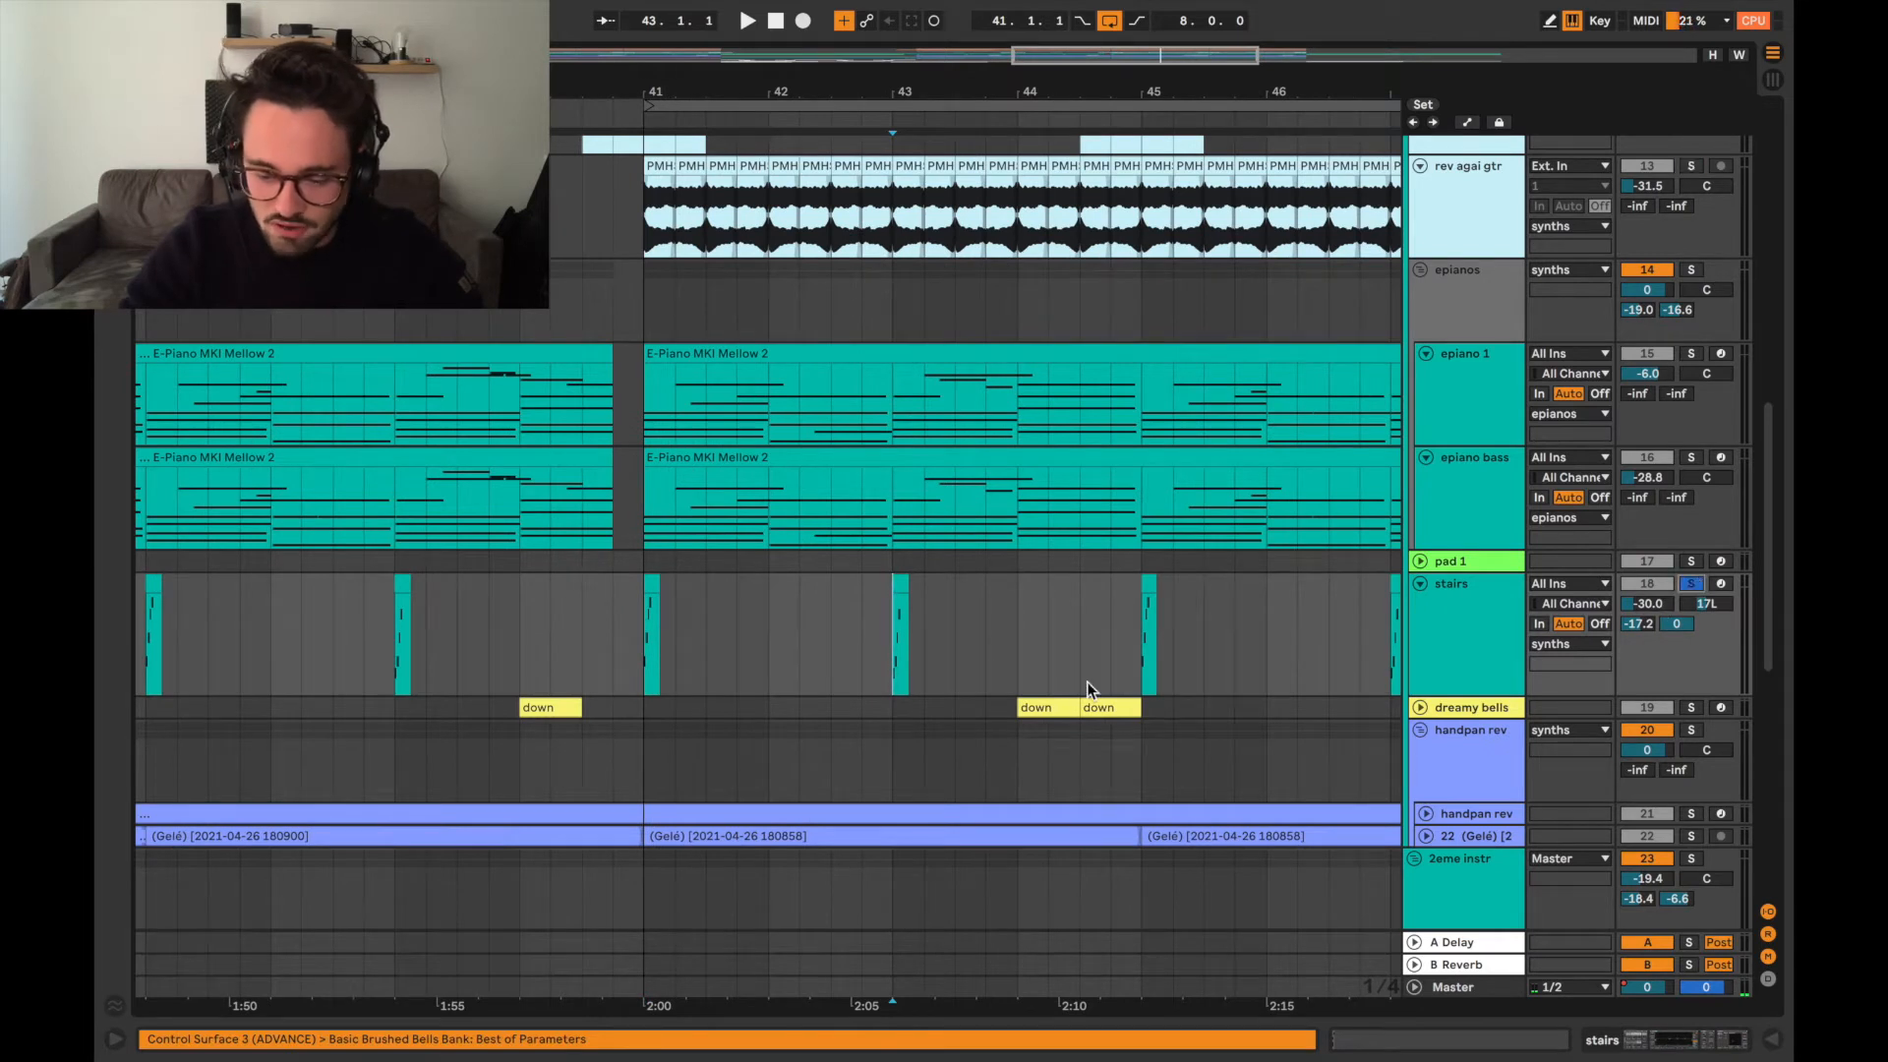
key("space")
left_click(1141, 659)
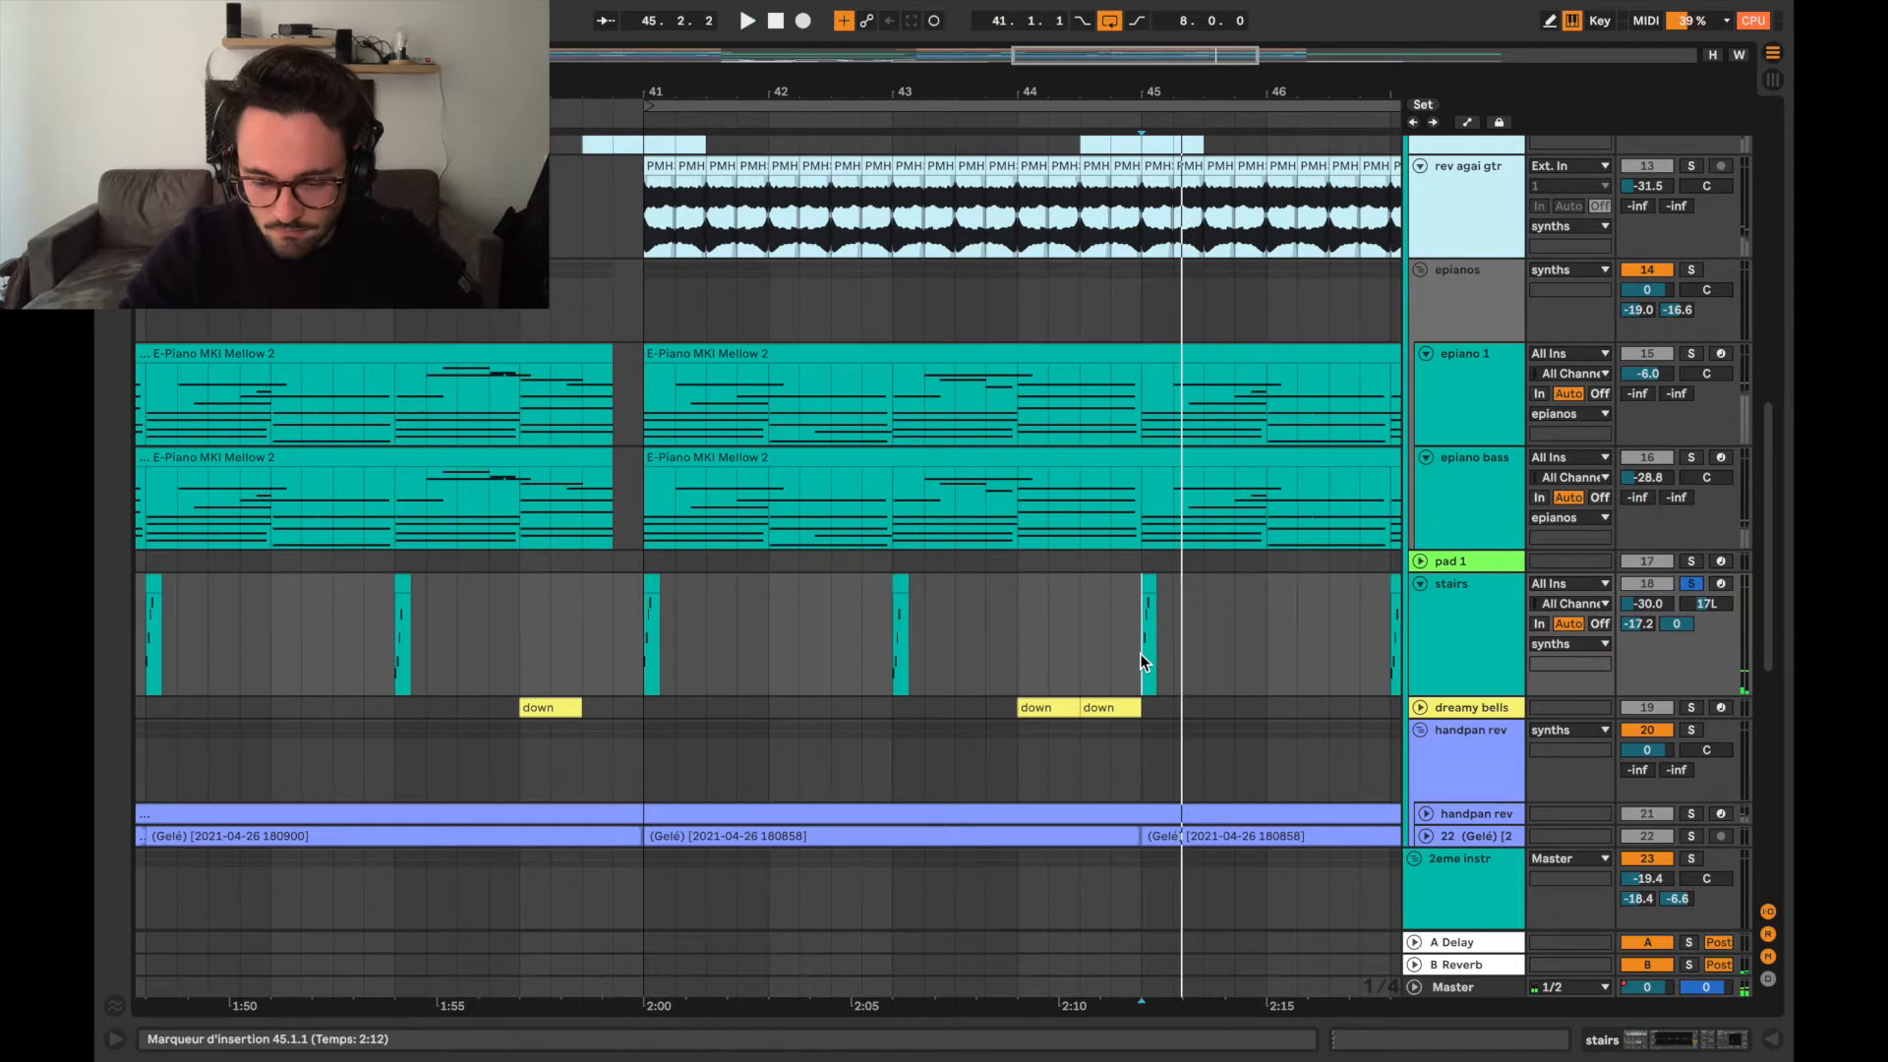
scroll(1141, 653, "down", 2)
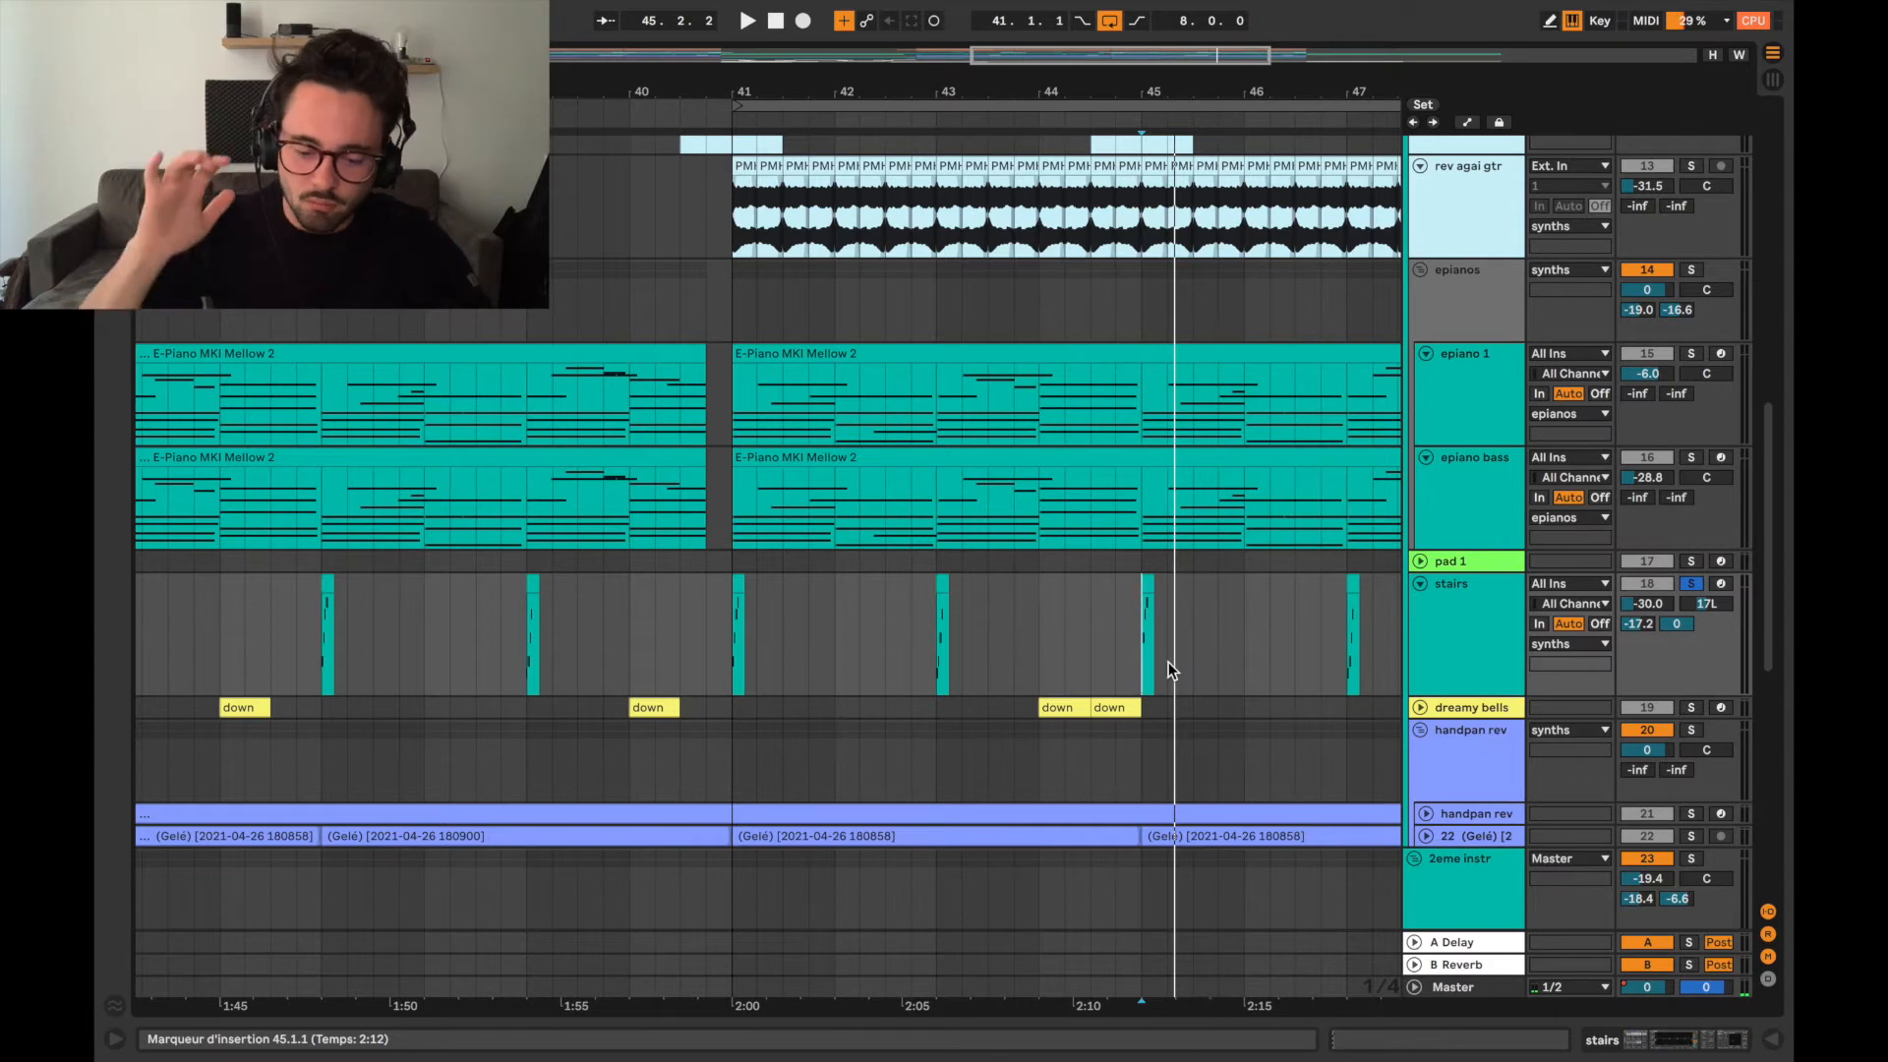
Expand and solo the dreamy bells track and audition its pair of down clips from bar 44.
scroll(1168, 663, "up", 3)
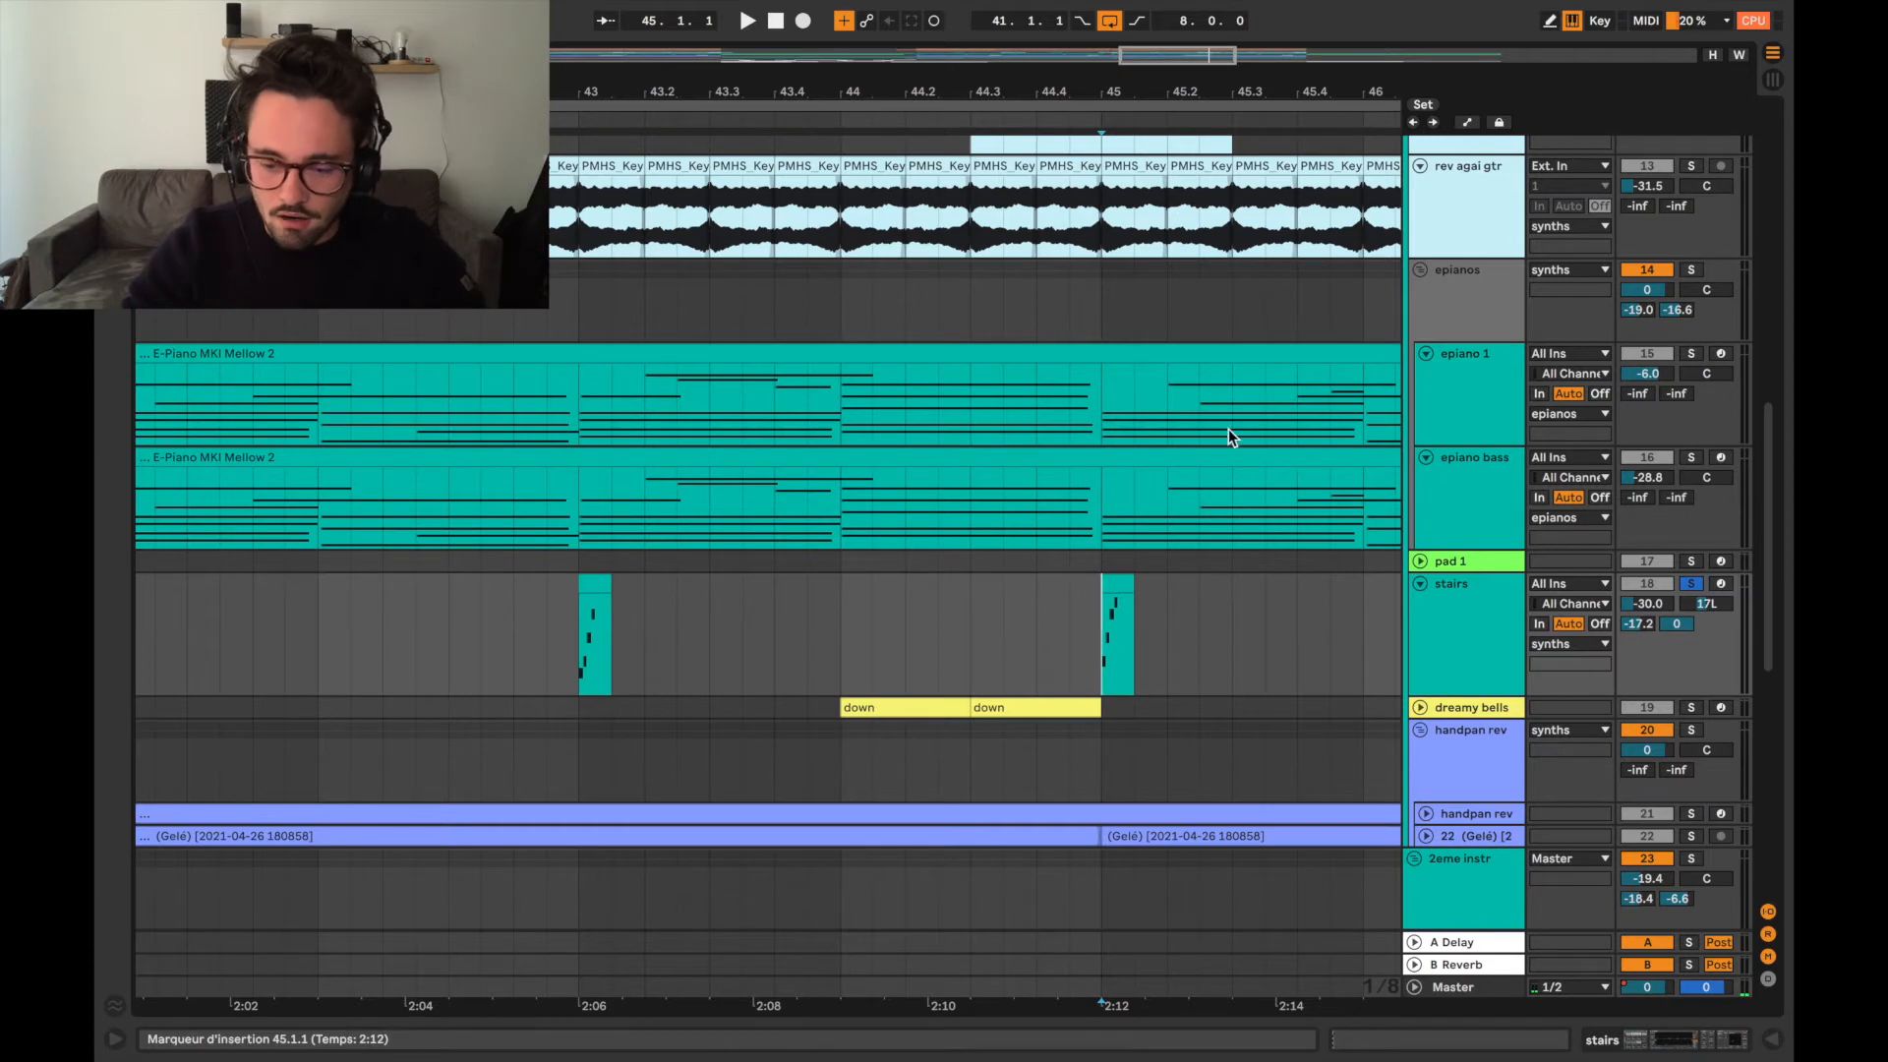
left_click(1420, 707)
scroll(1082, 718, "down", 2)
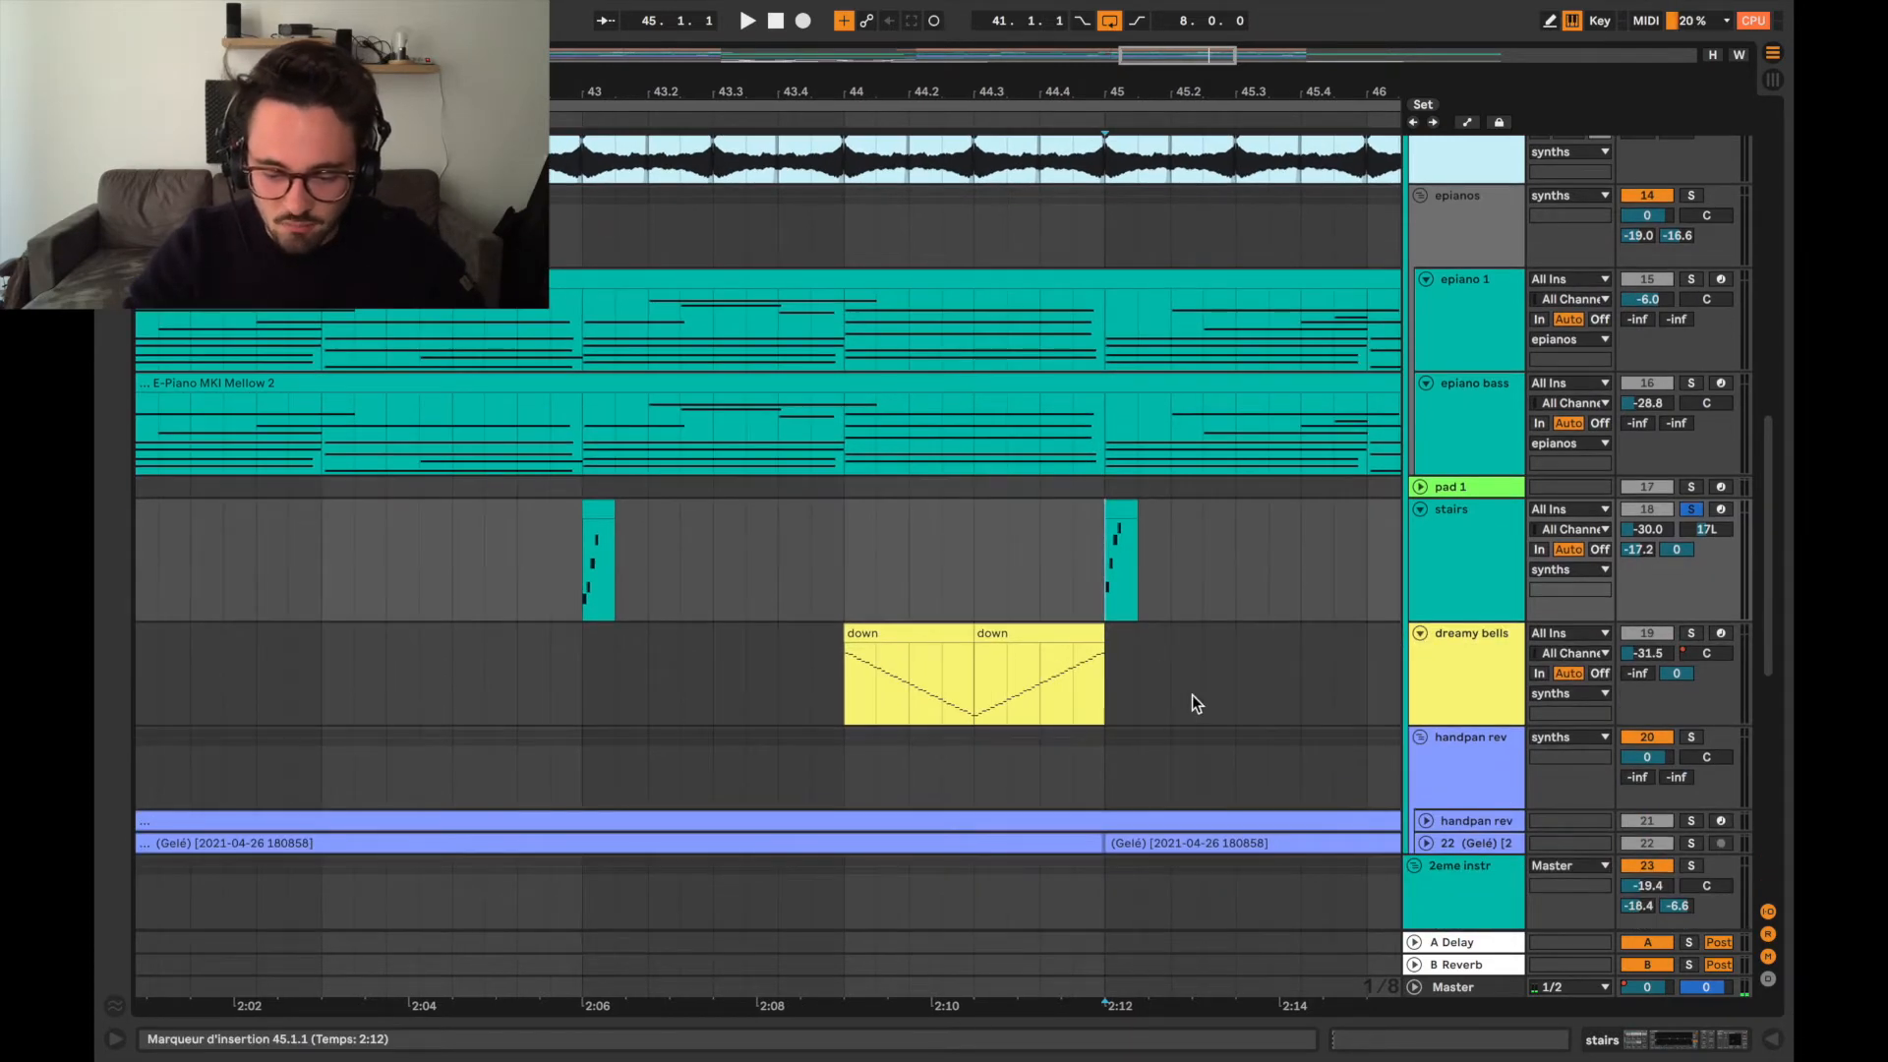
scroll(1193, 698, "down", 5)
scroll(1194, 700, "right", 2)
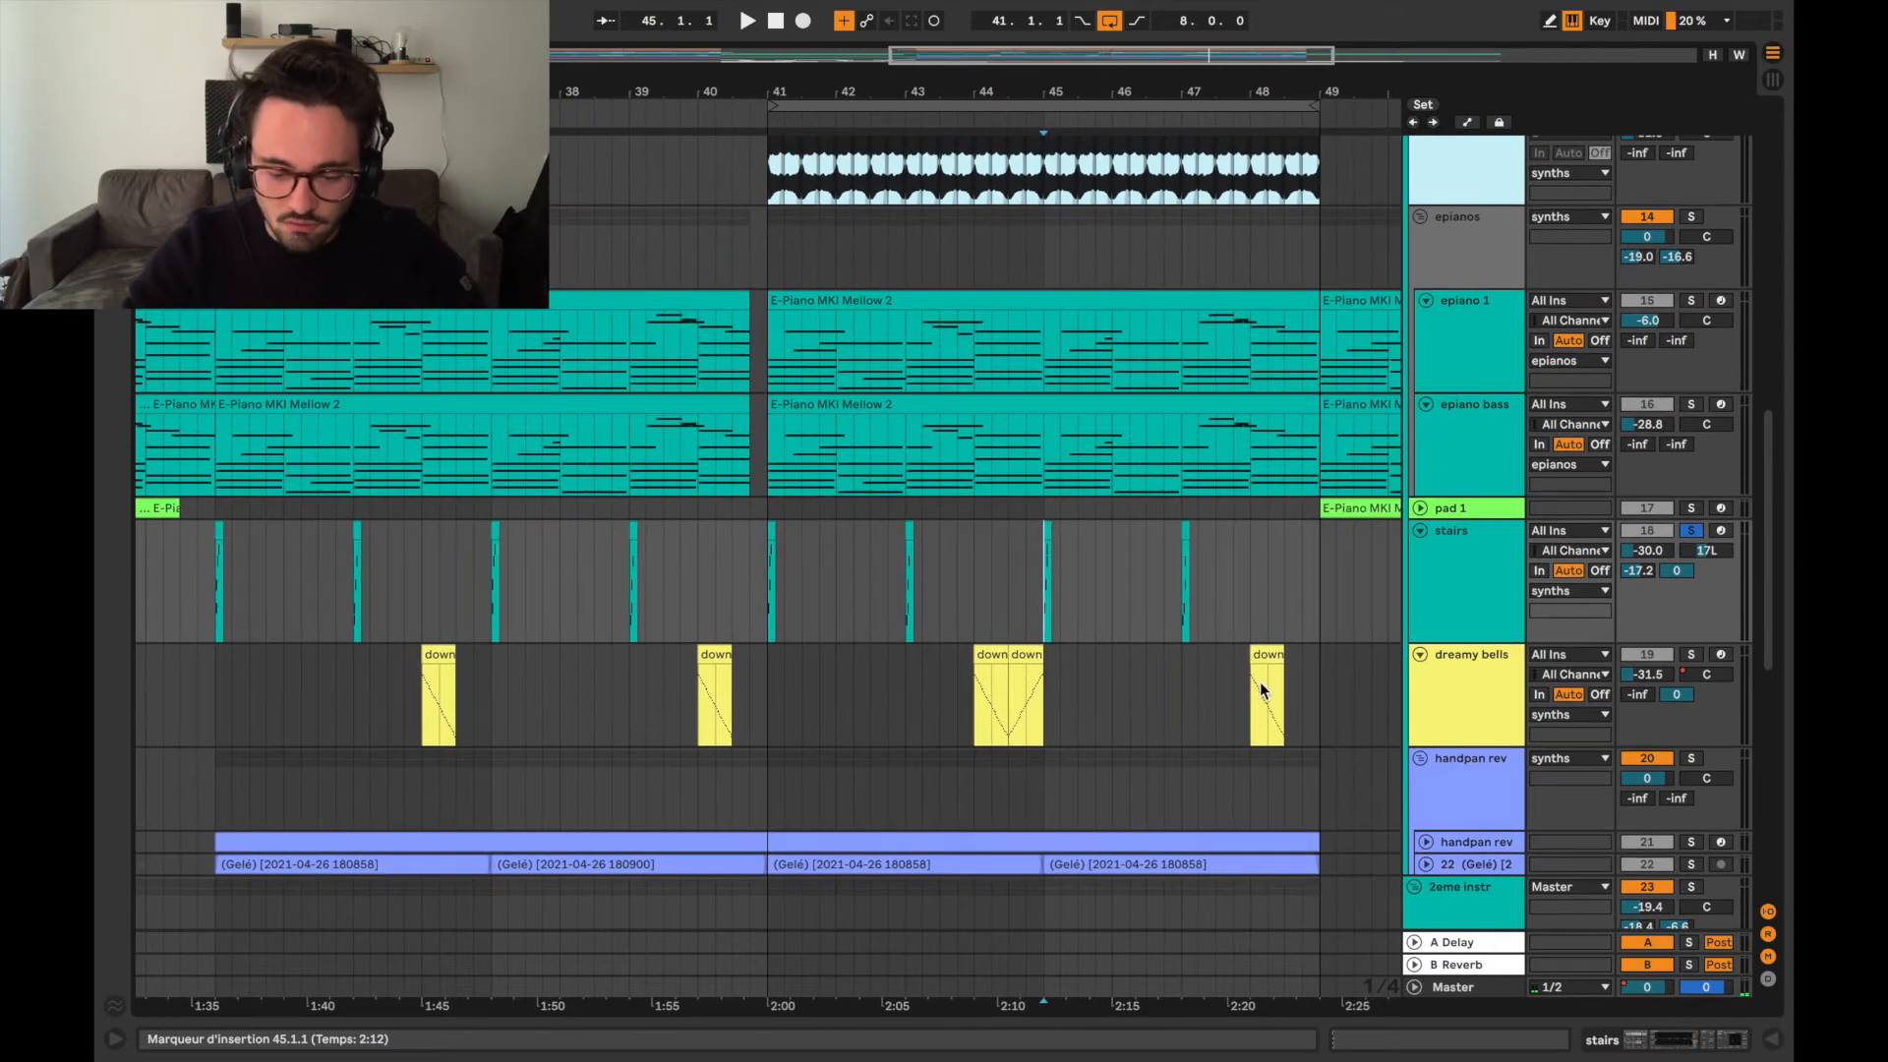
scroll(960, 702, "up", 5)
left_click(1009, 705)
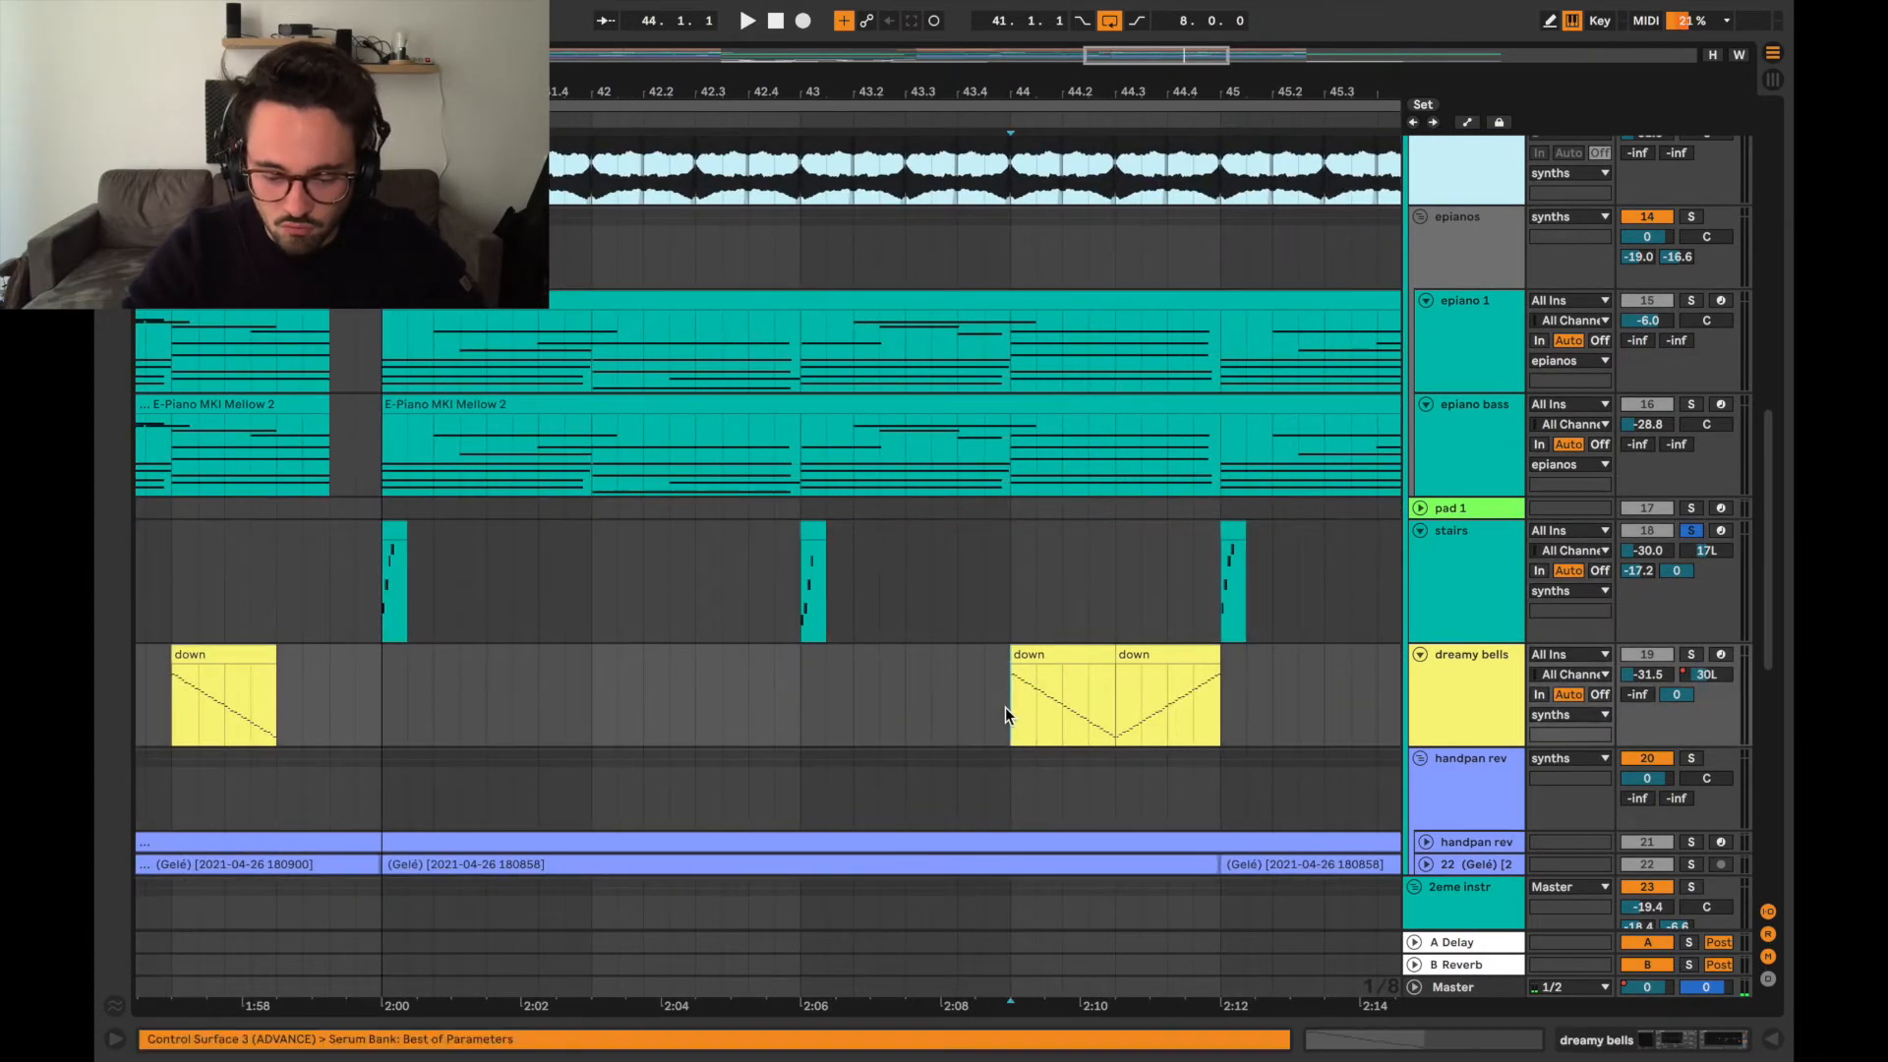
key("space")
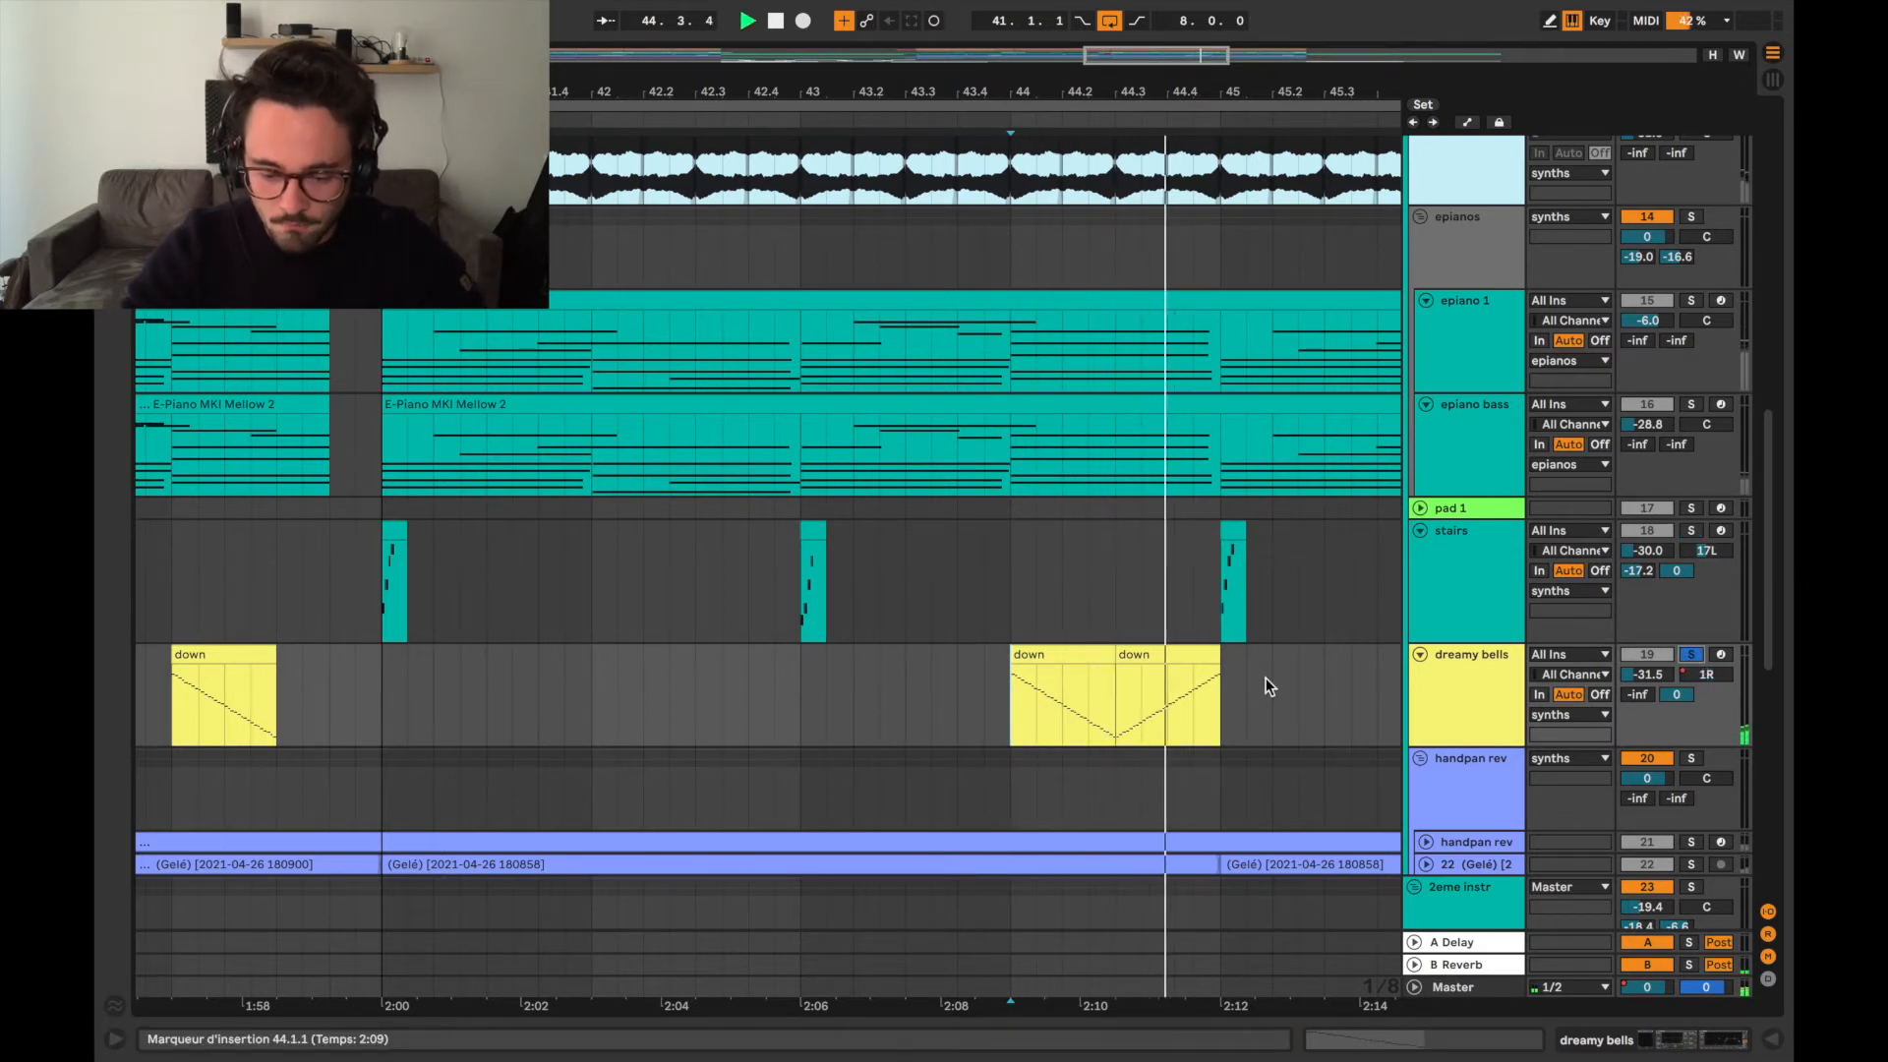
key("space")
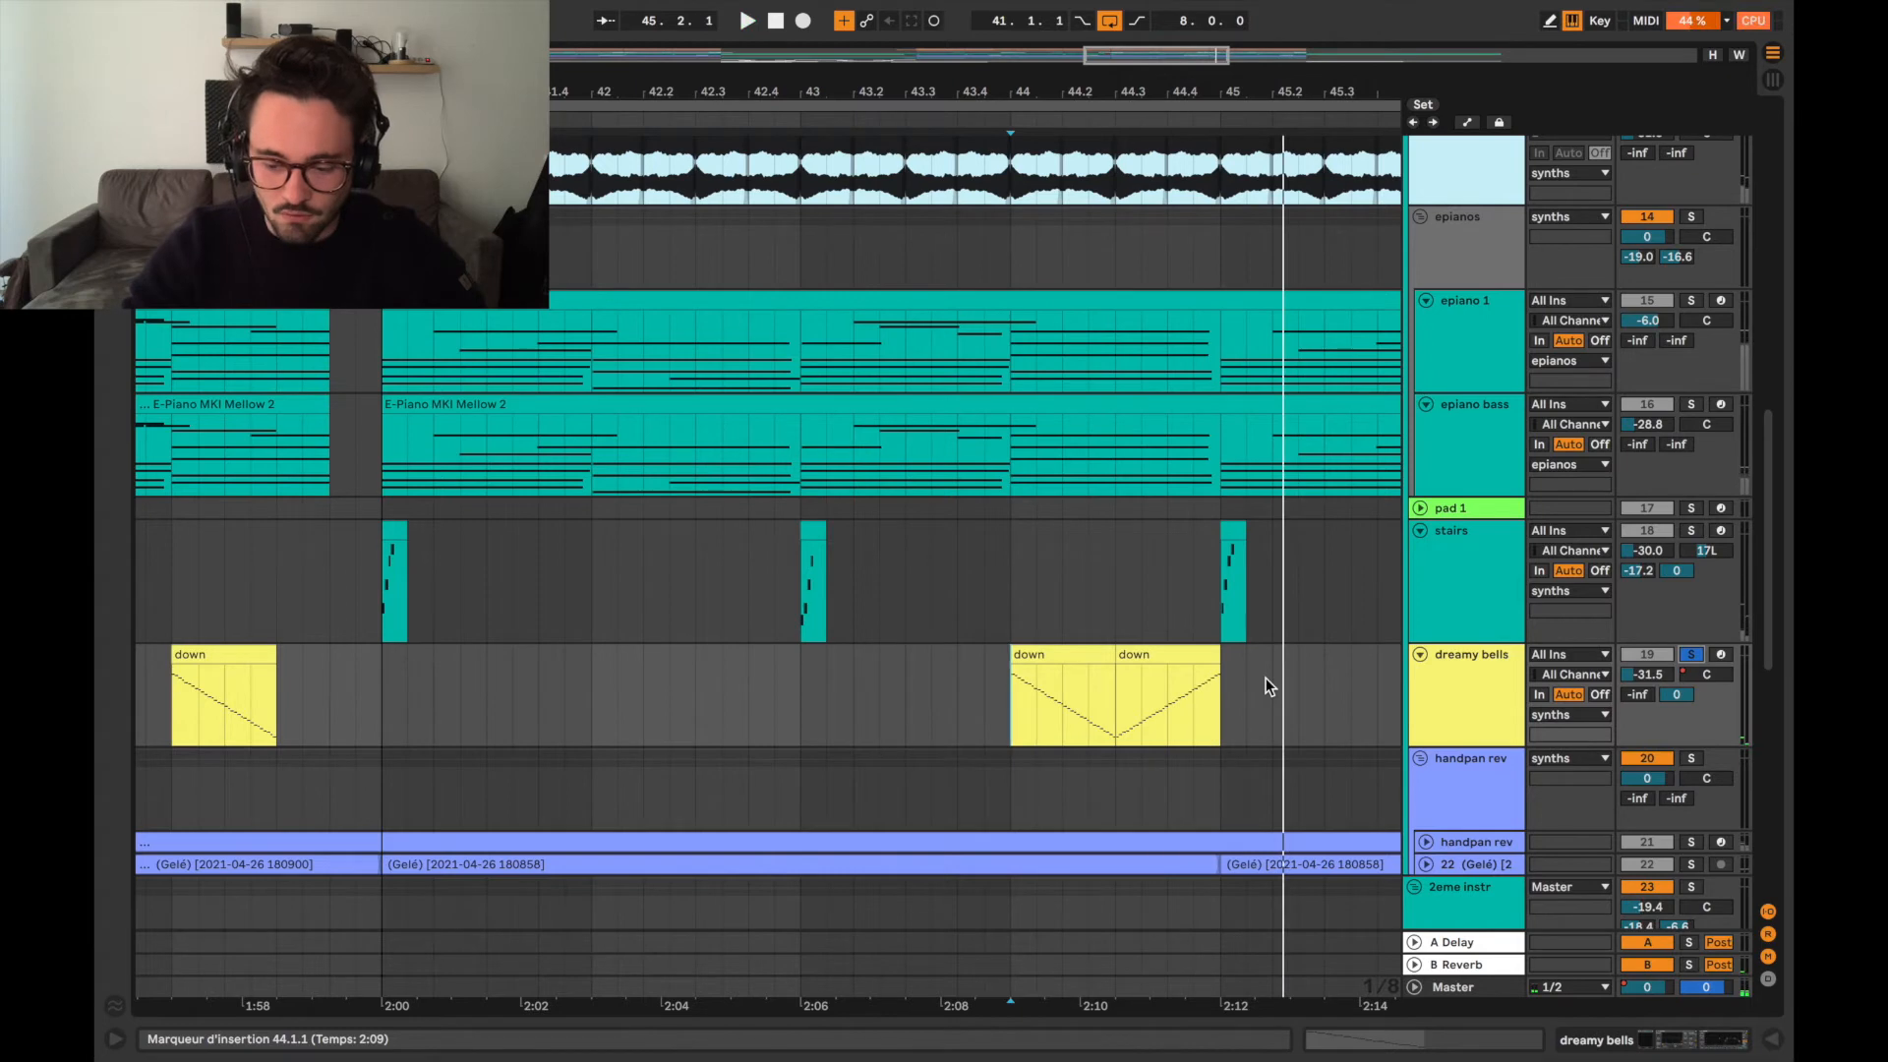
Look over the arrangement around bars 41 to 49, from the drum tracks down to the vocals group.
scroll(1266, 677, "down", 3)
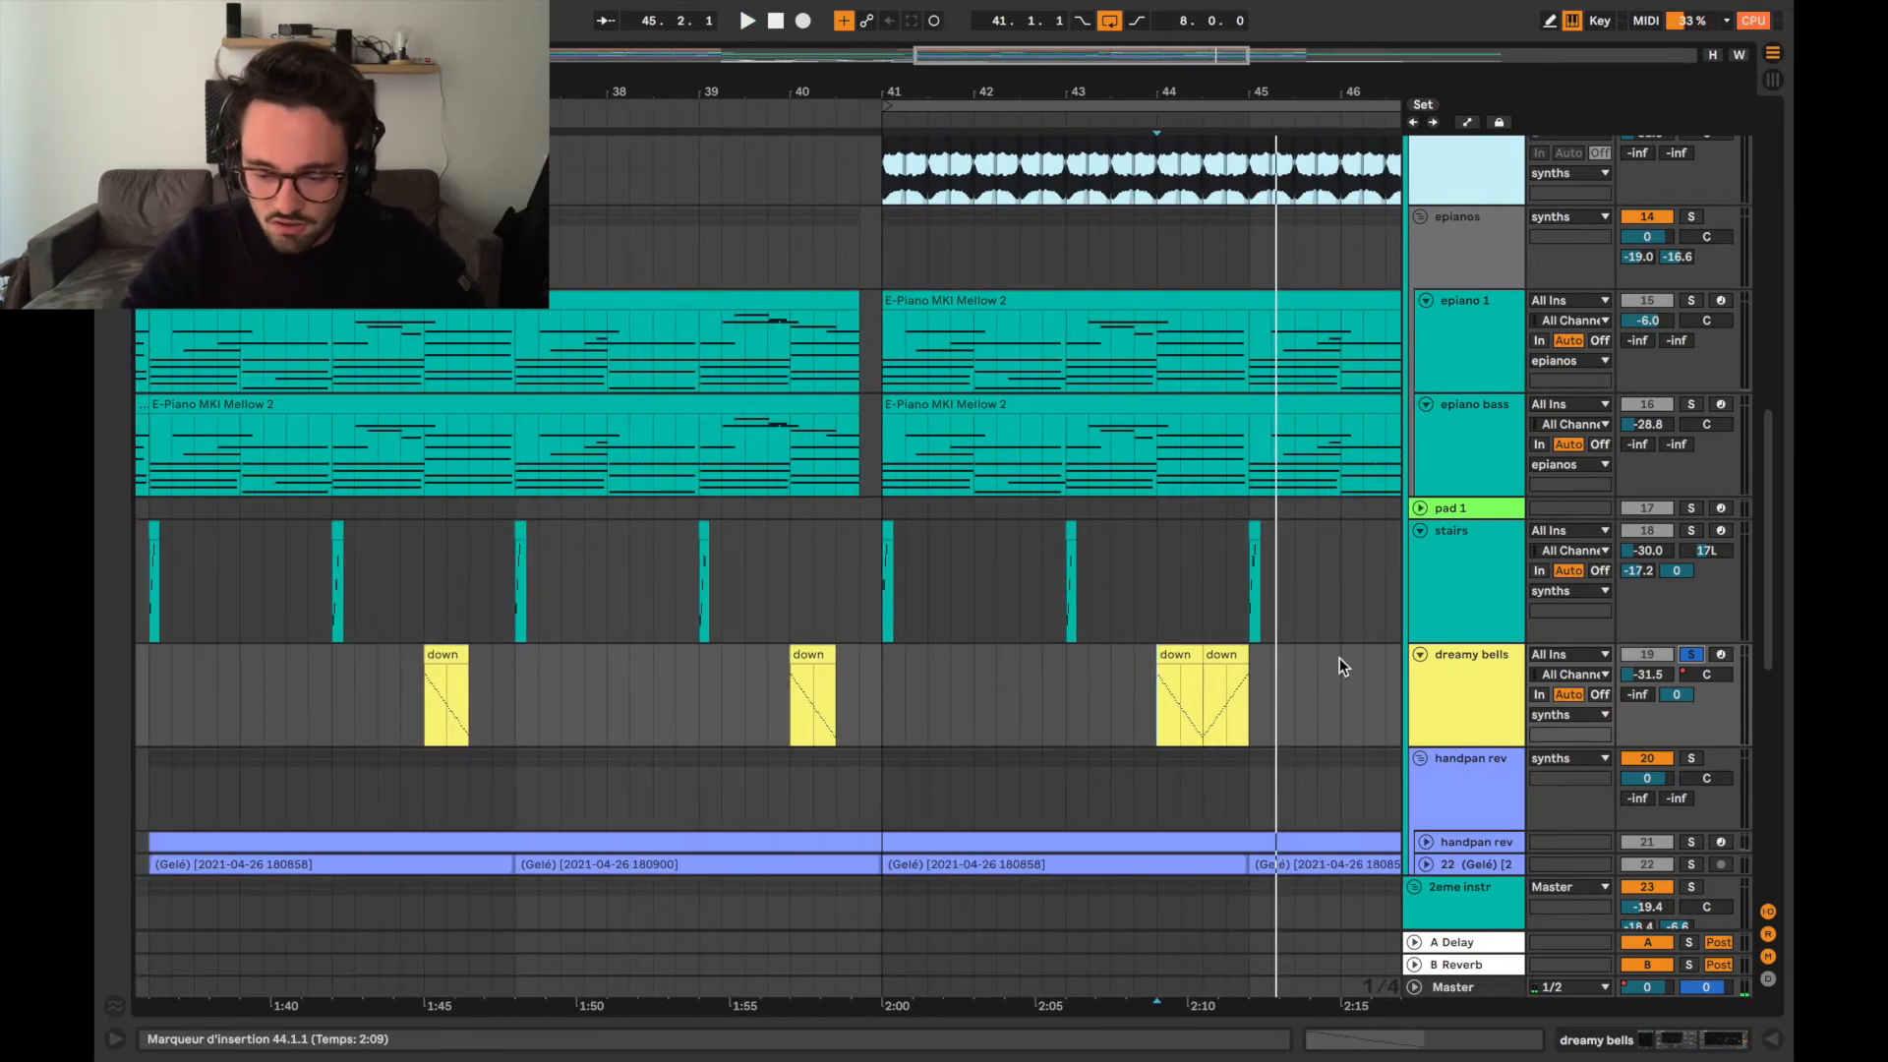
scroll(1273, 723, "down", 2)
scroll(1272, 723, "right", 5)
scroll(1273, 722, "right", 2)
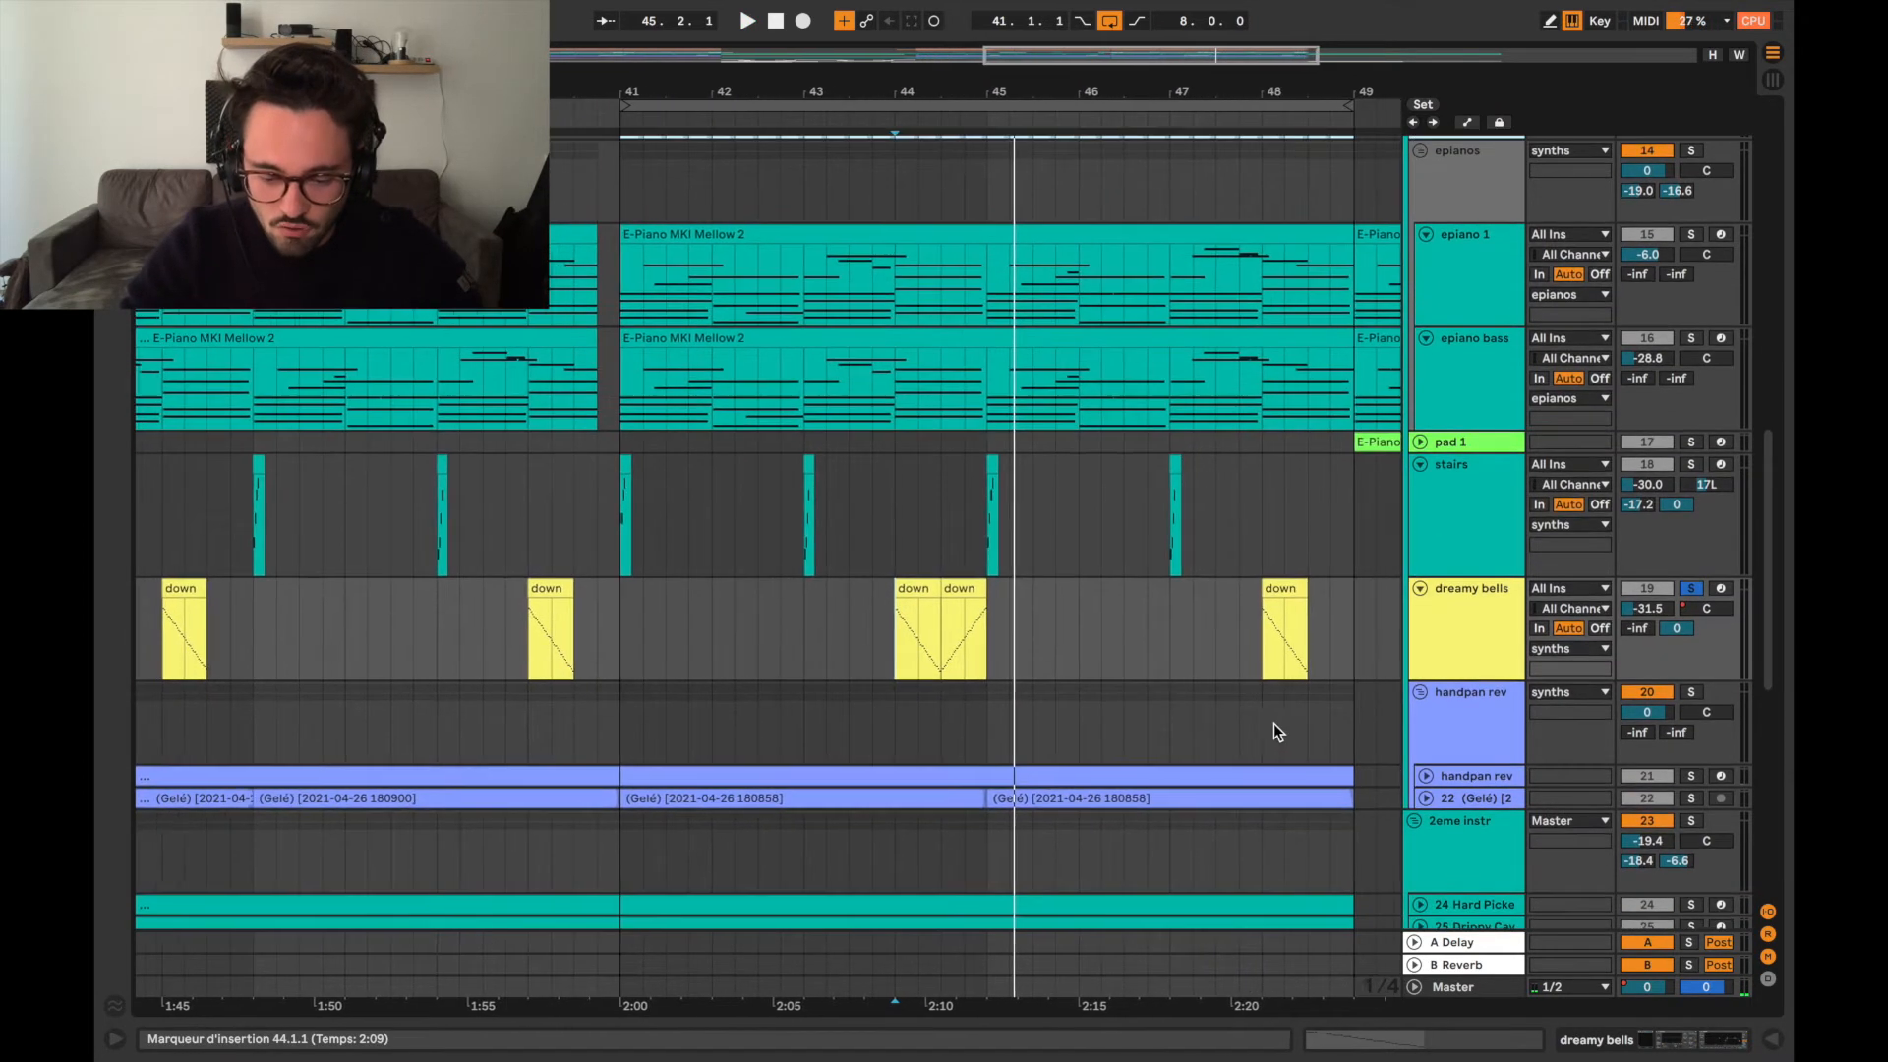
scroll(1150, 653, "down", 2)
scroll(1151, 654, "down", 2)
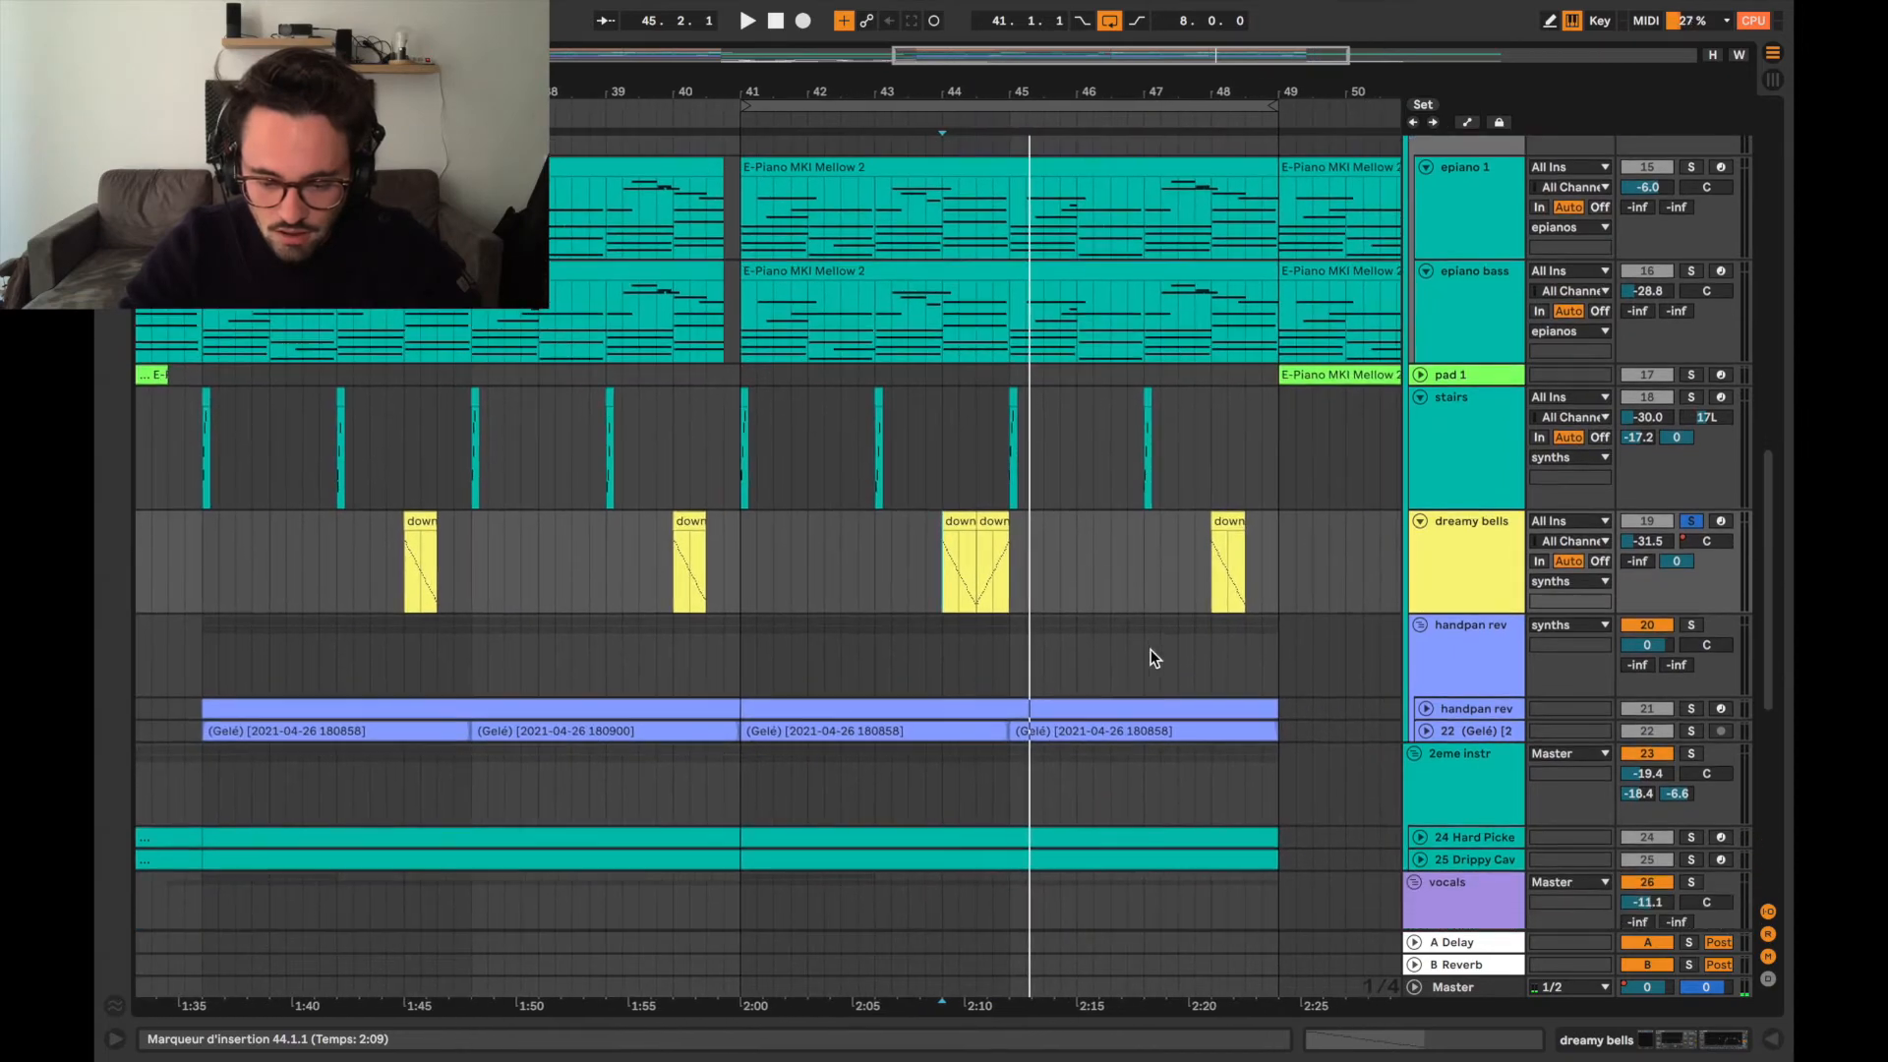
scroll(1150, 654, "up", 6)
scroll(1150, 654, "up", 10)
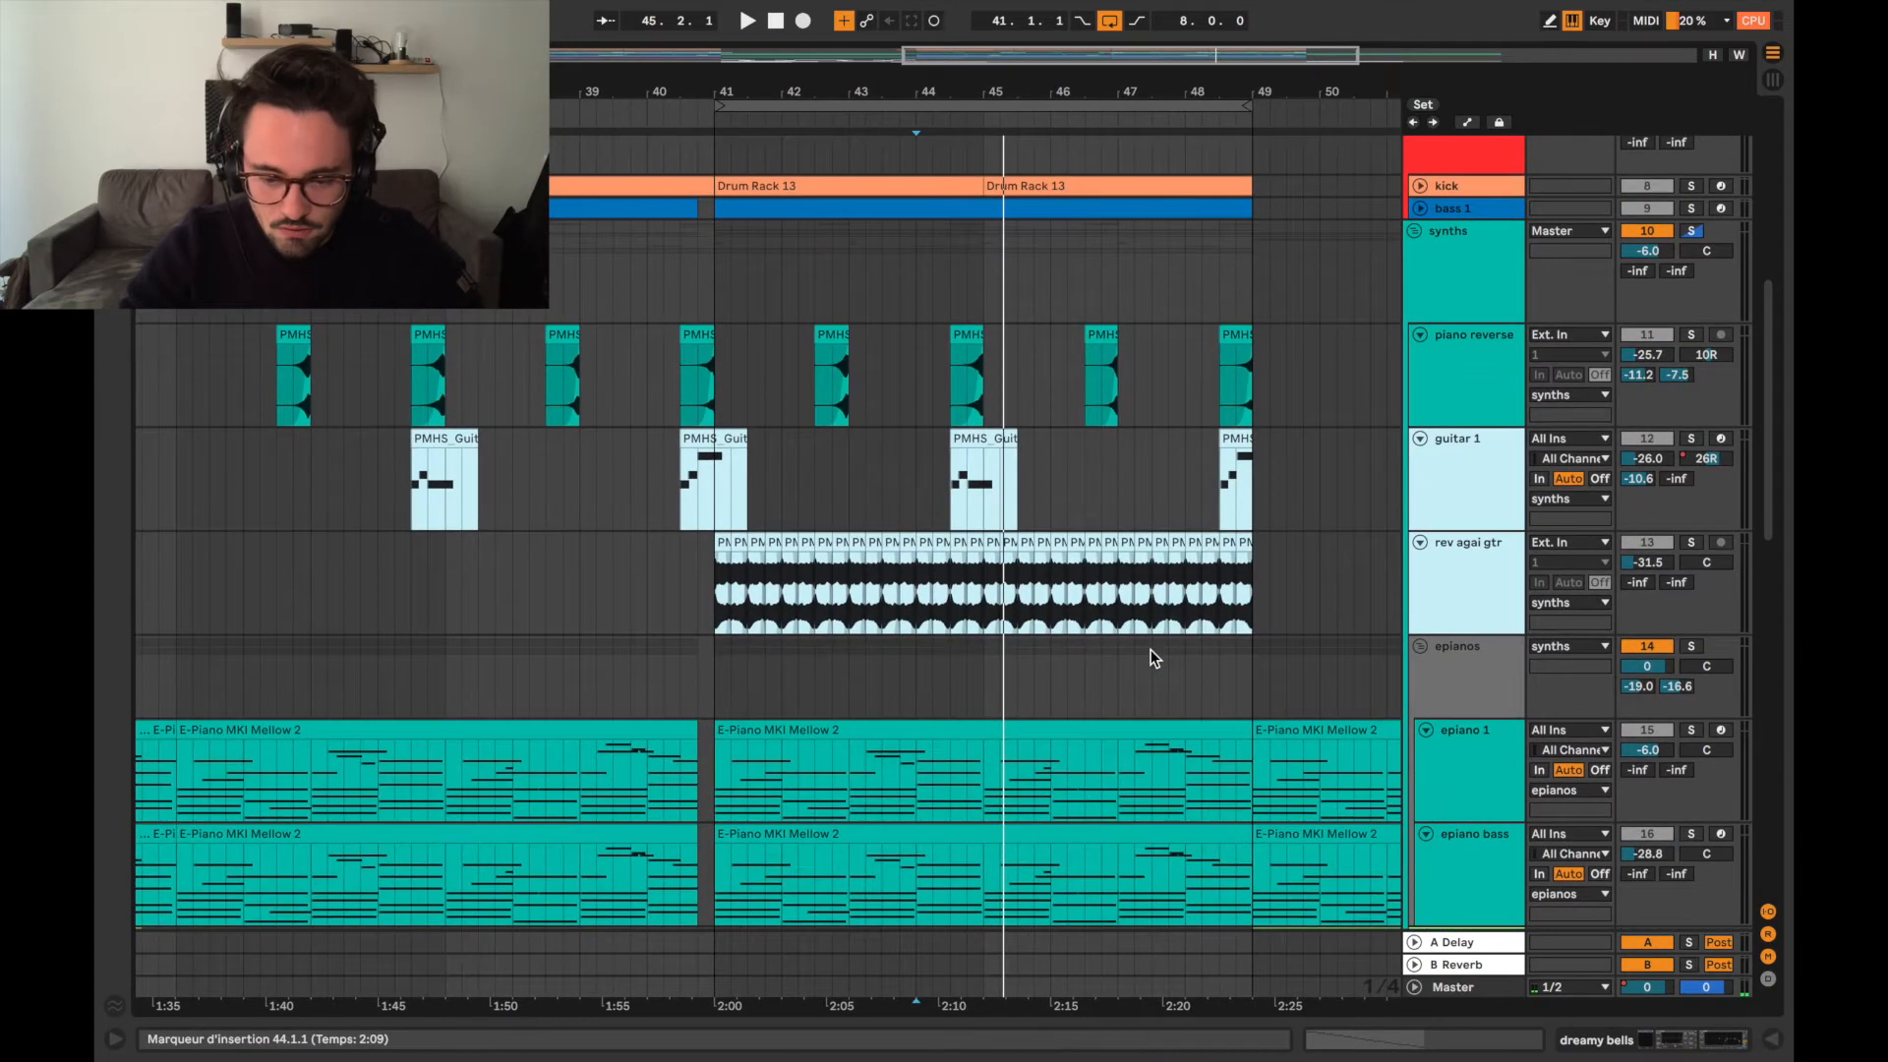
scroll(1151, 651, "down", 10)
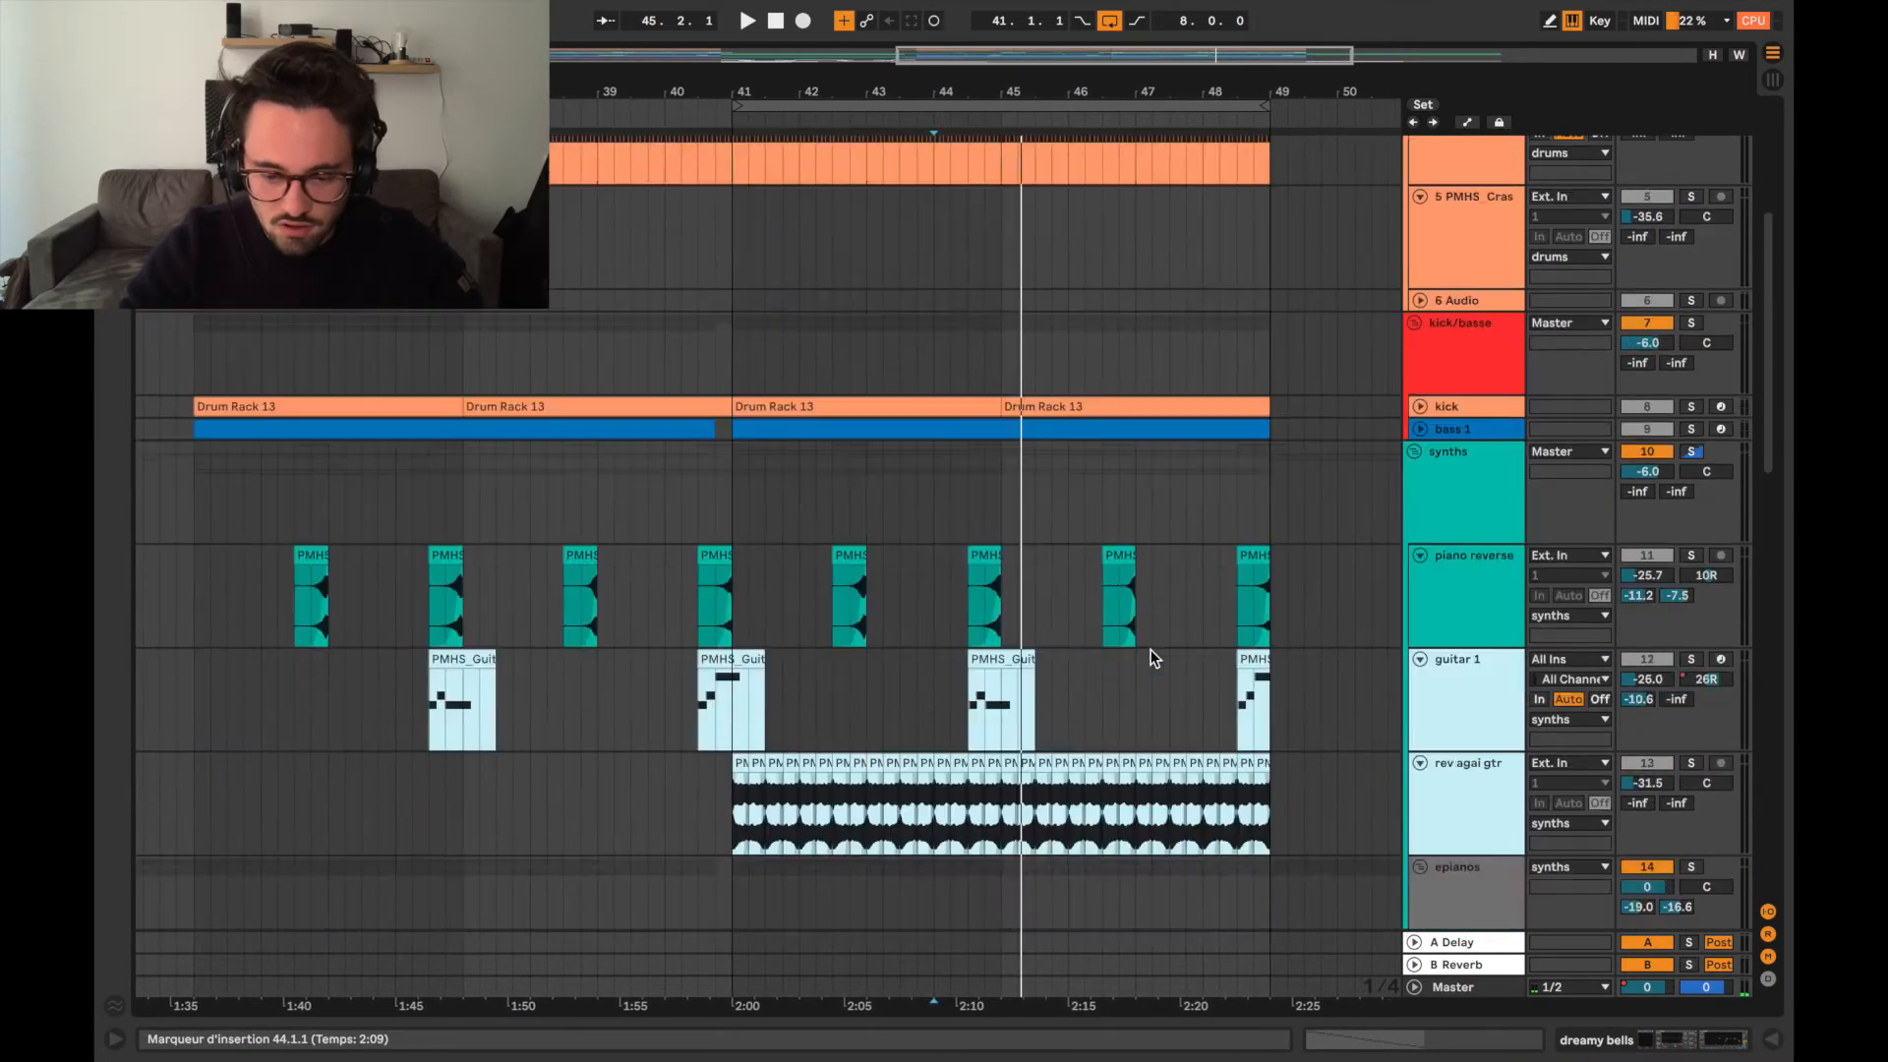
Expand the pad 1 track and place the insertion marker at bar 49, at the start of its clip.
scroll(1151, 651, "right", 3)
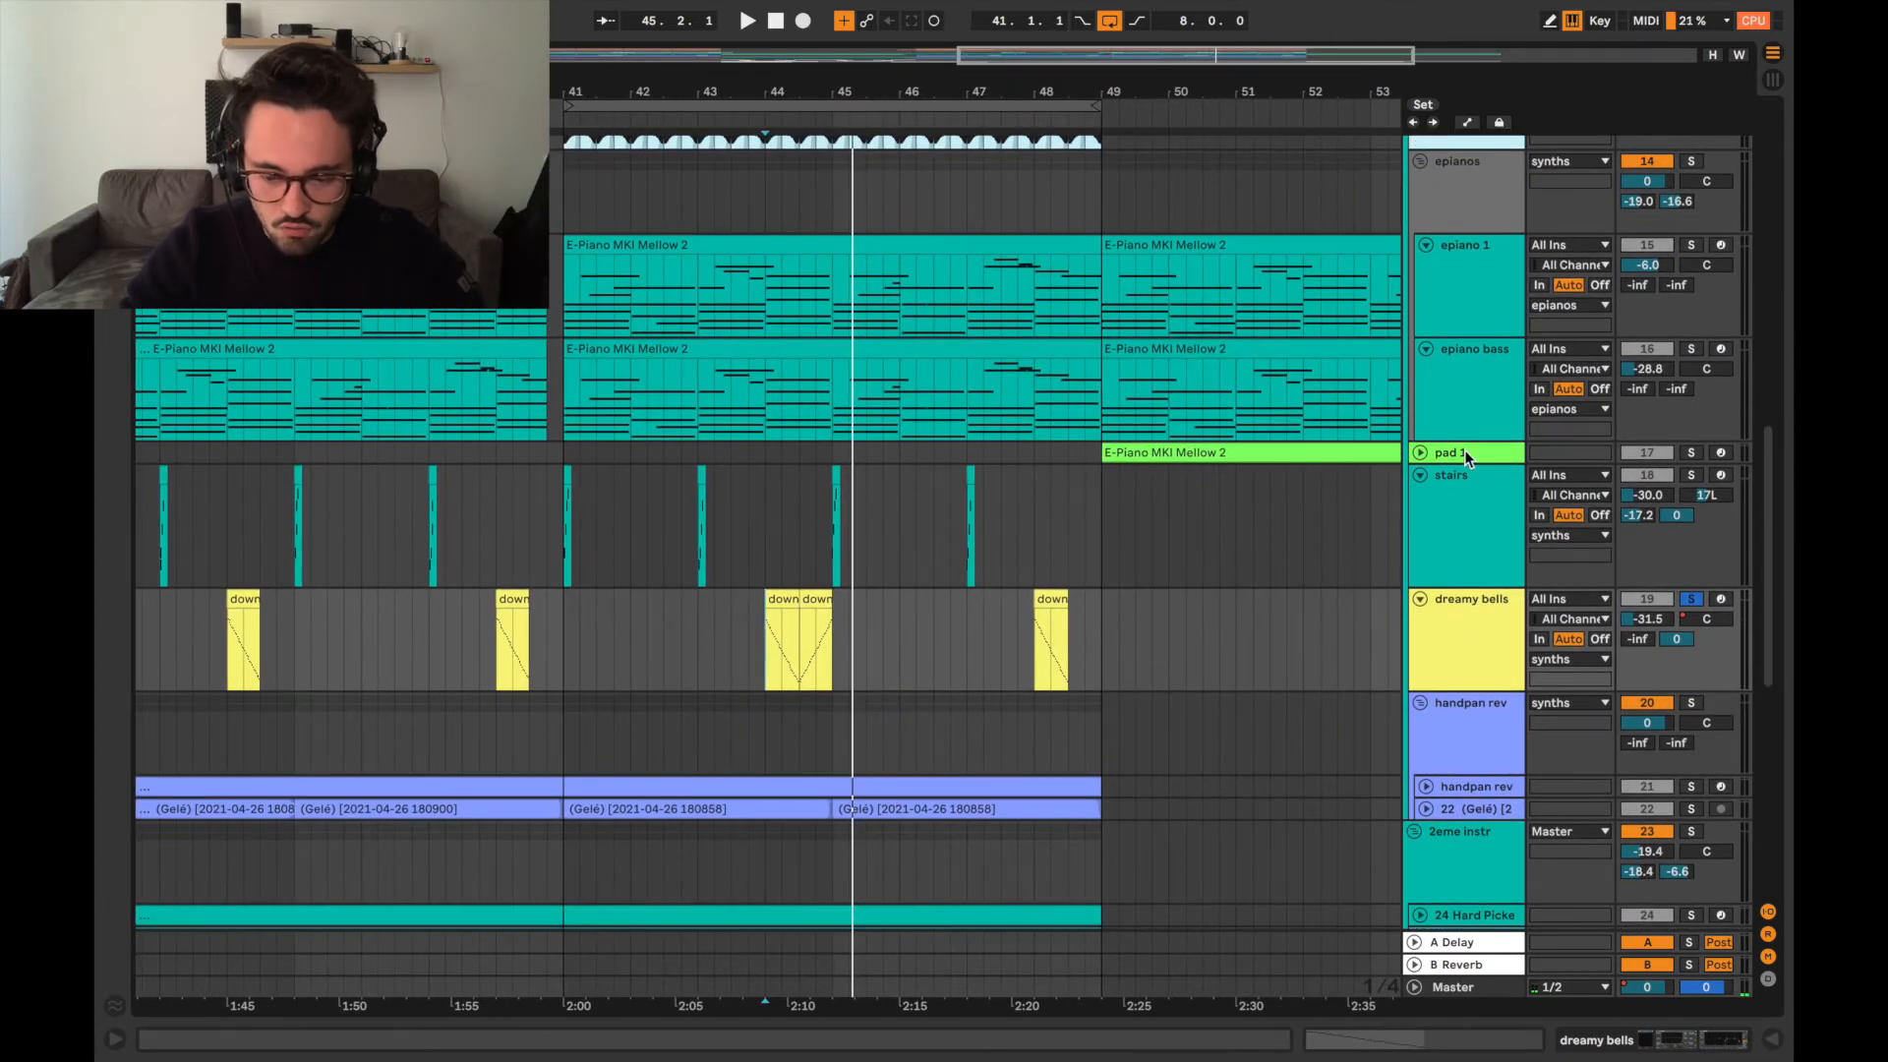
left_click(1421, 452)
left_click(1101, 500)
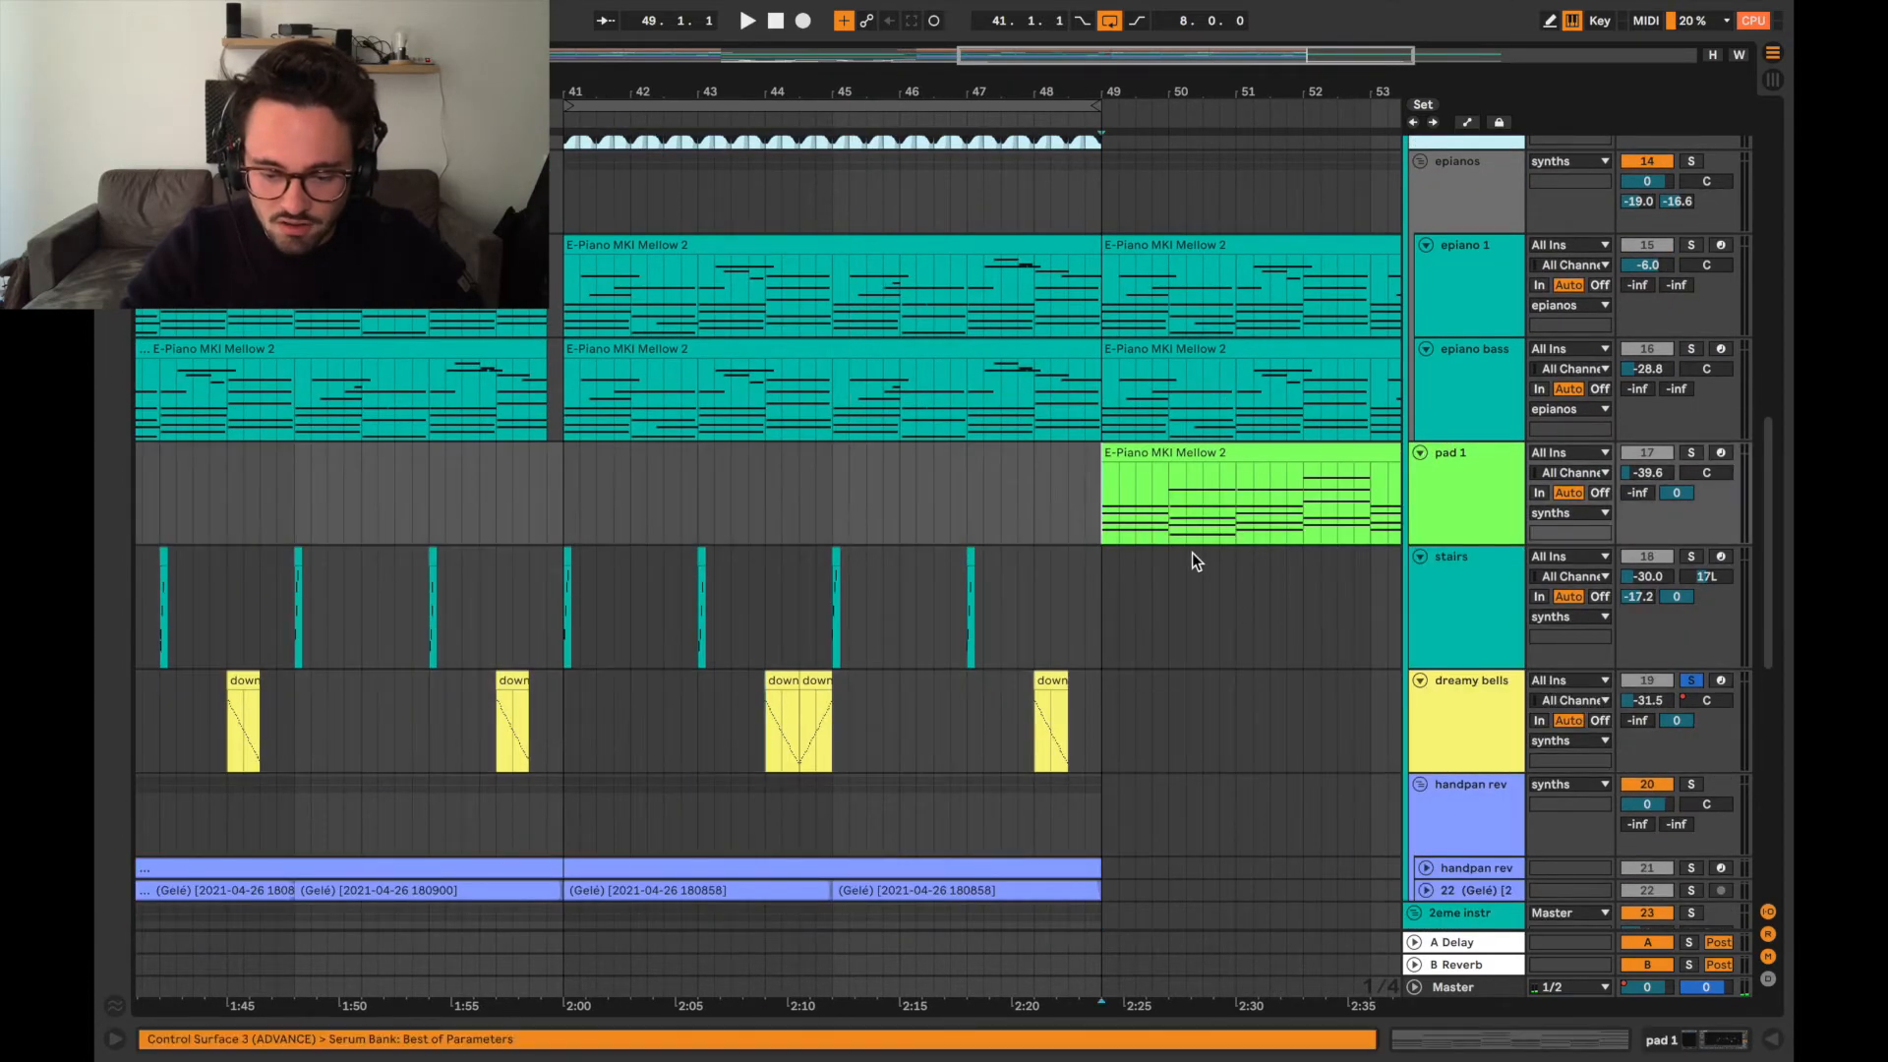
Solo the pad 1 track, play its earlier clip from bar 25, and open that clip's MIDI notes.
scroll(1192, 554, "left", 5)
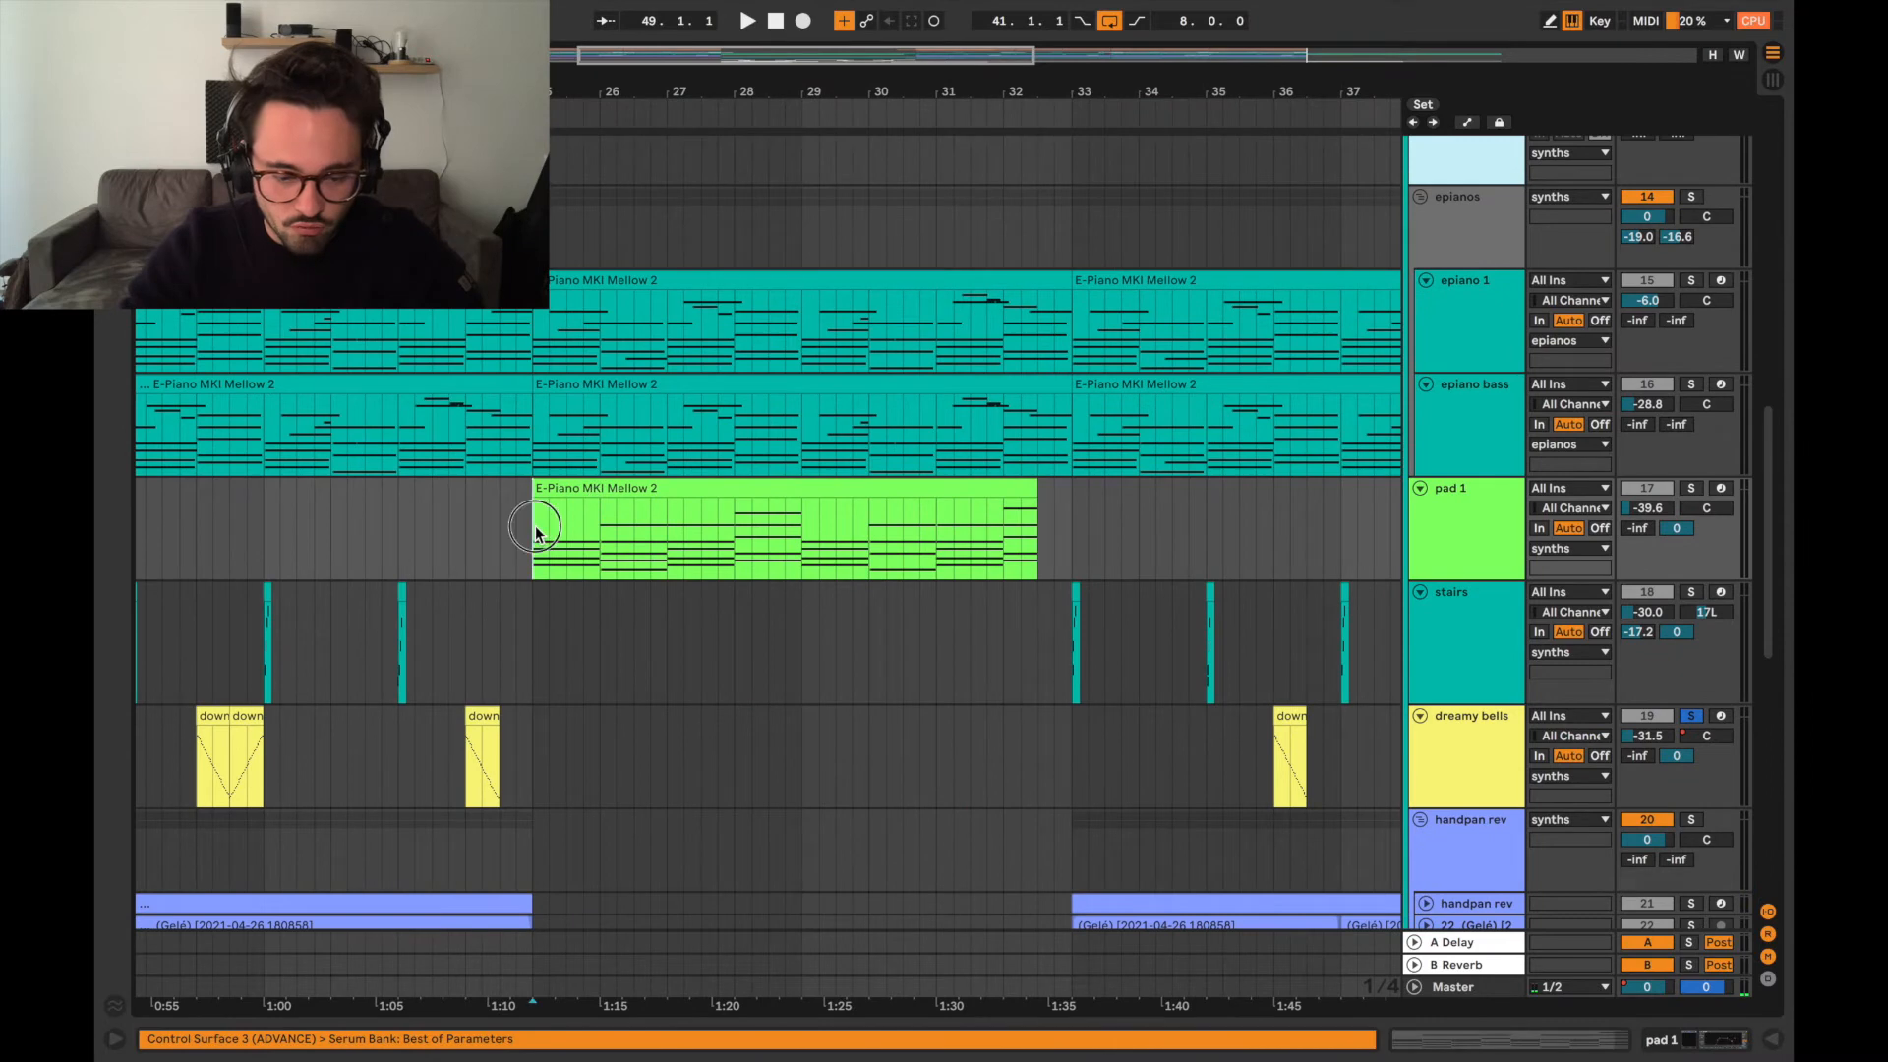
left_click(535, 531)
scroll(582, 539, "left", 5)
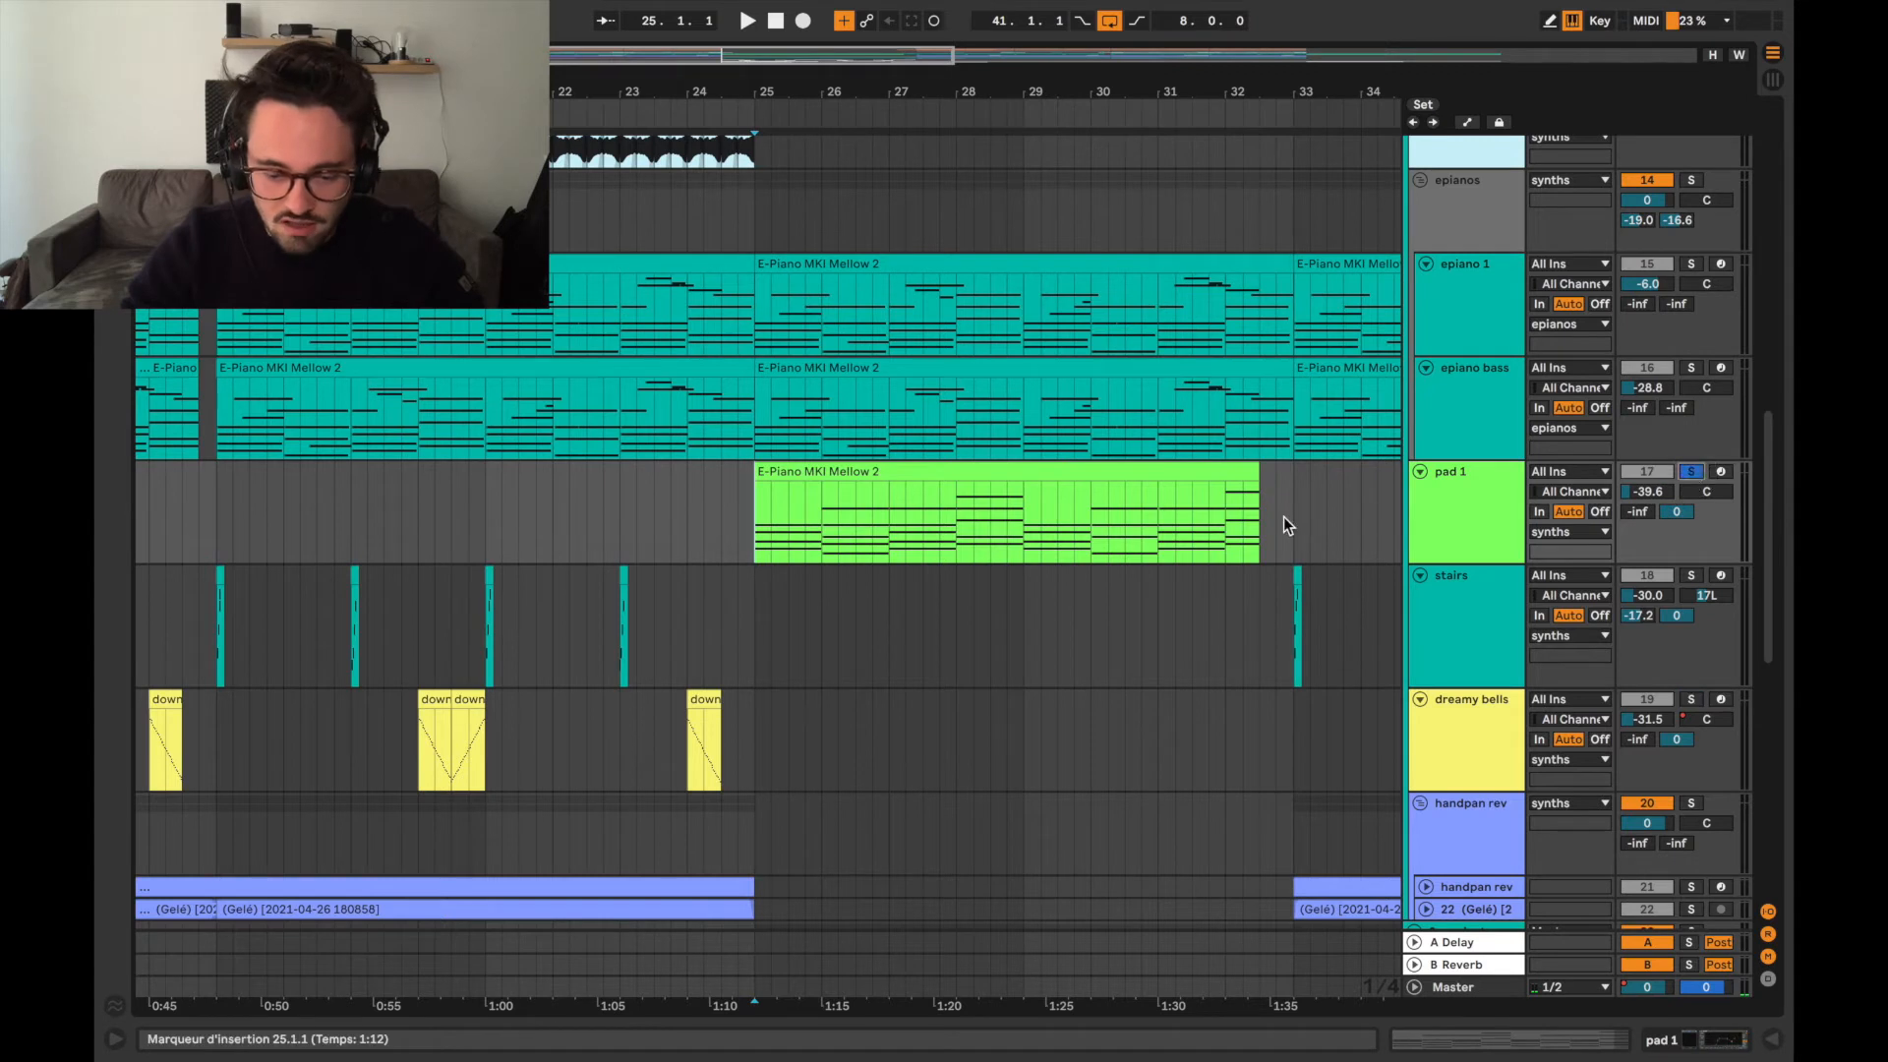
key("space")
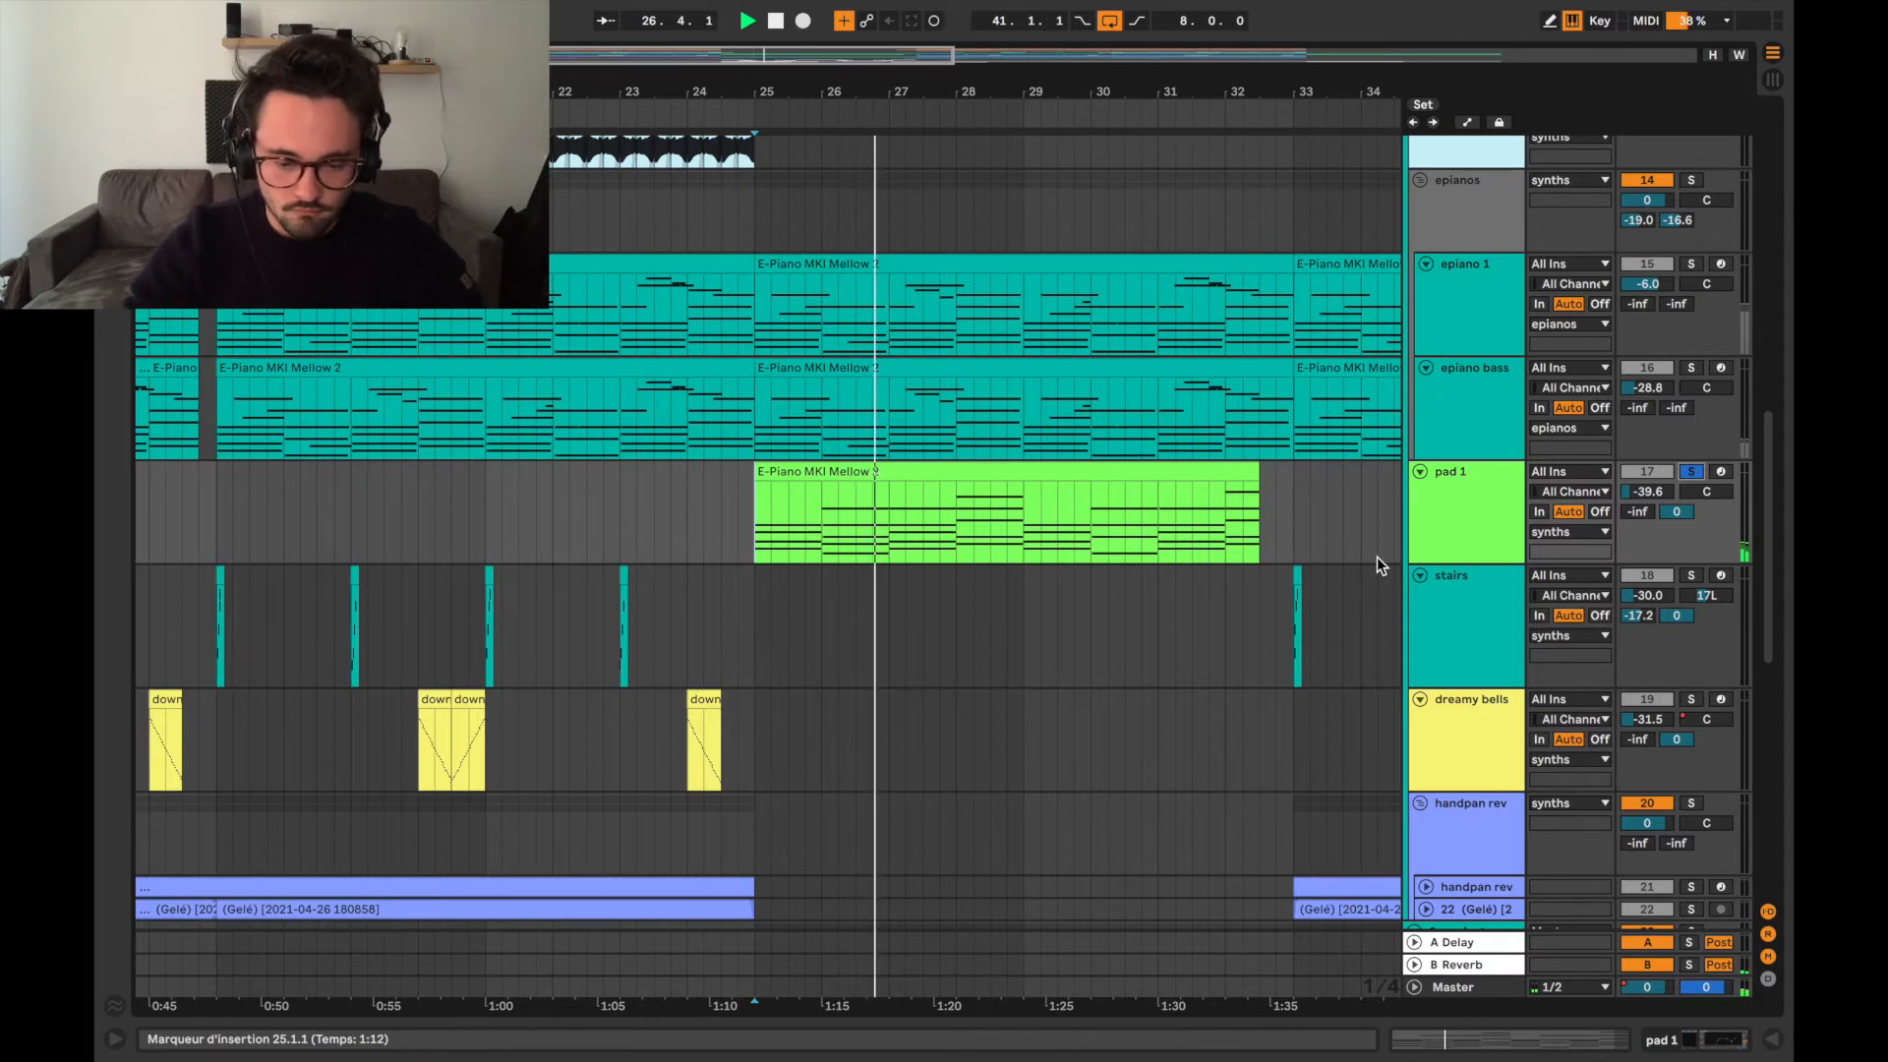
double_click(1131, 470)
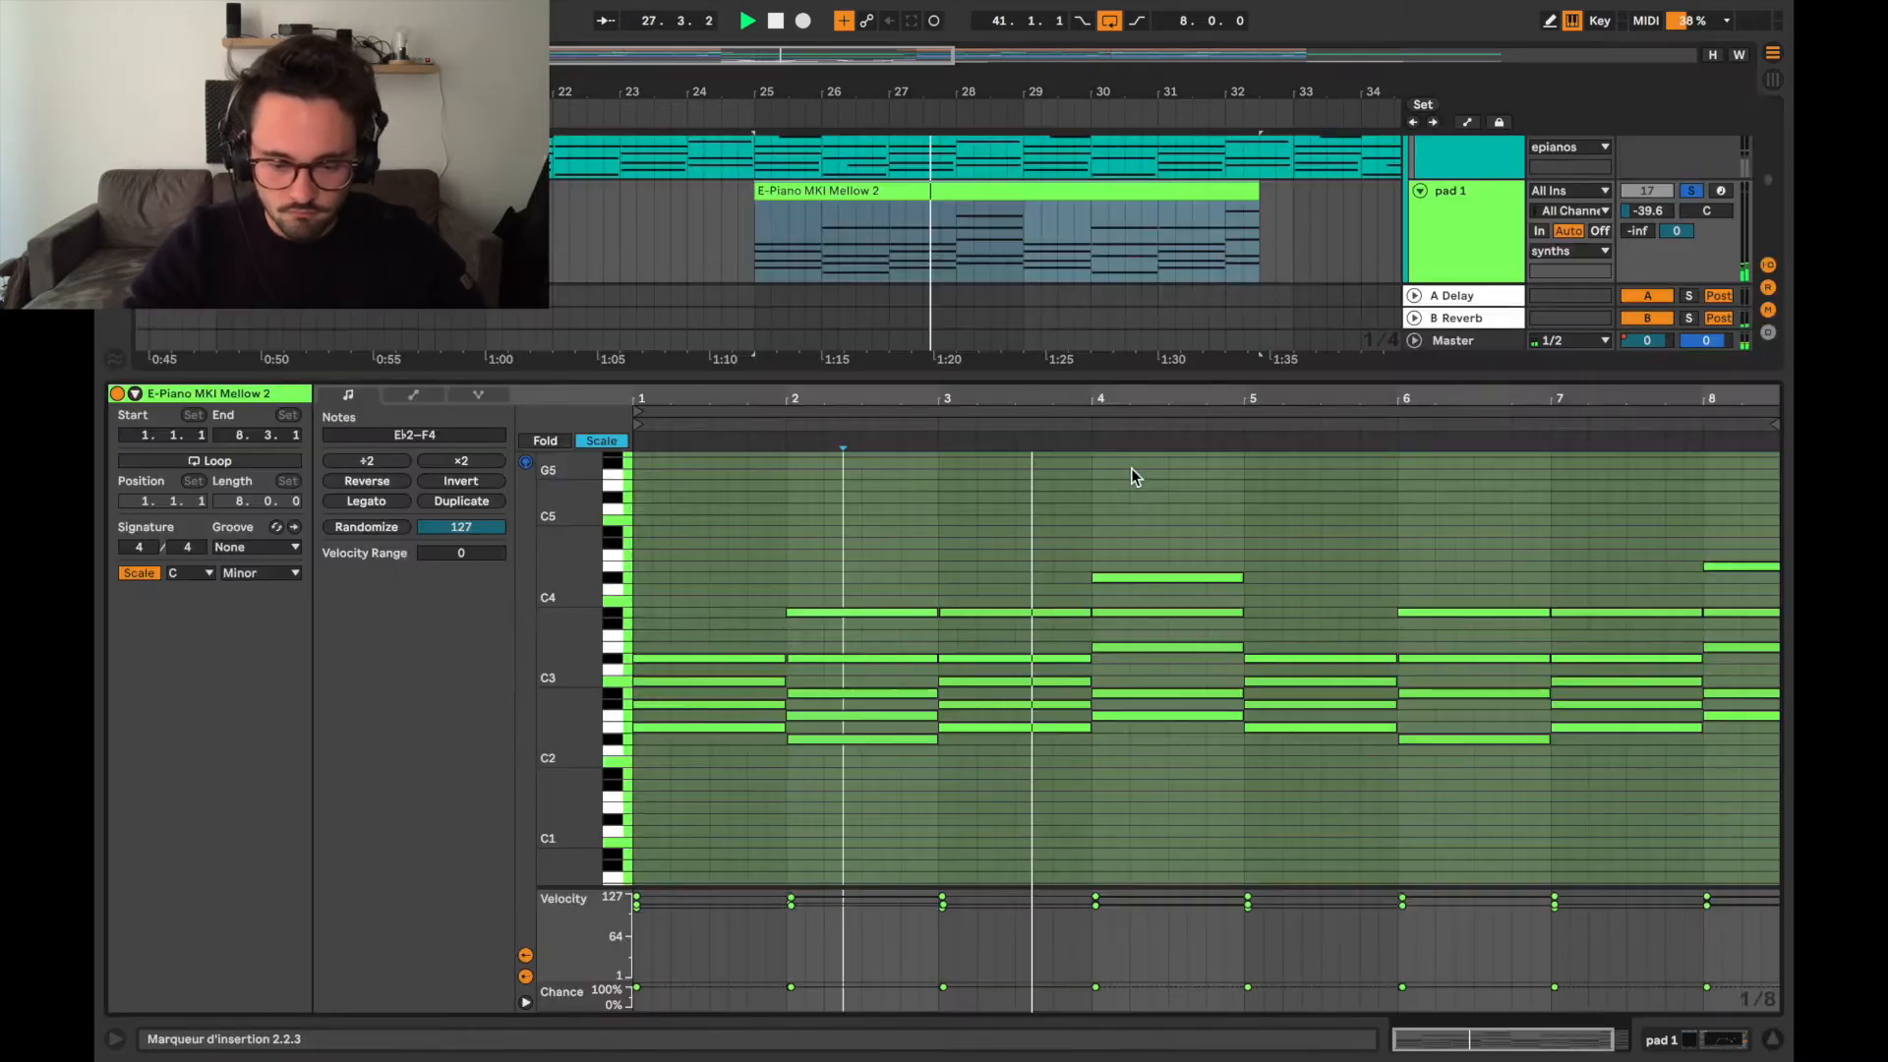
Stop the pad 1 audition and close the clip's MIDI note view.
key("space")
left_click(1199, 378)
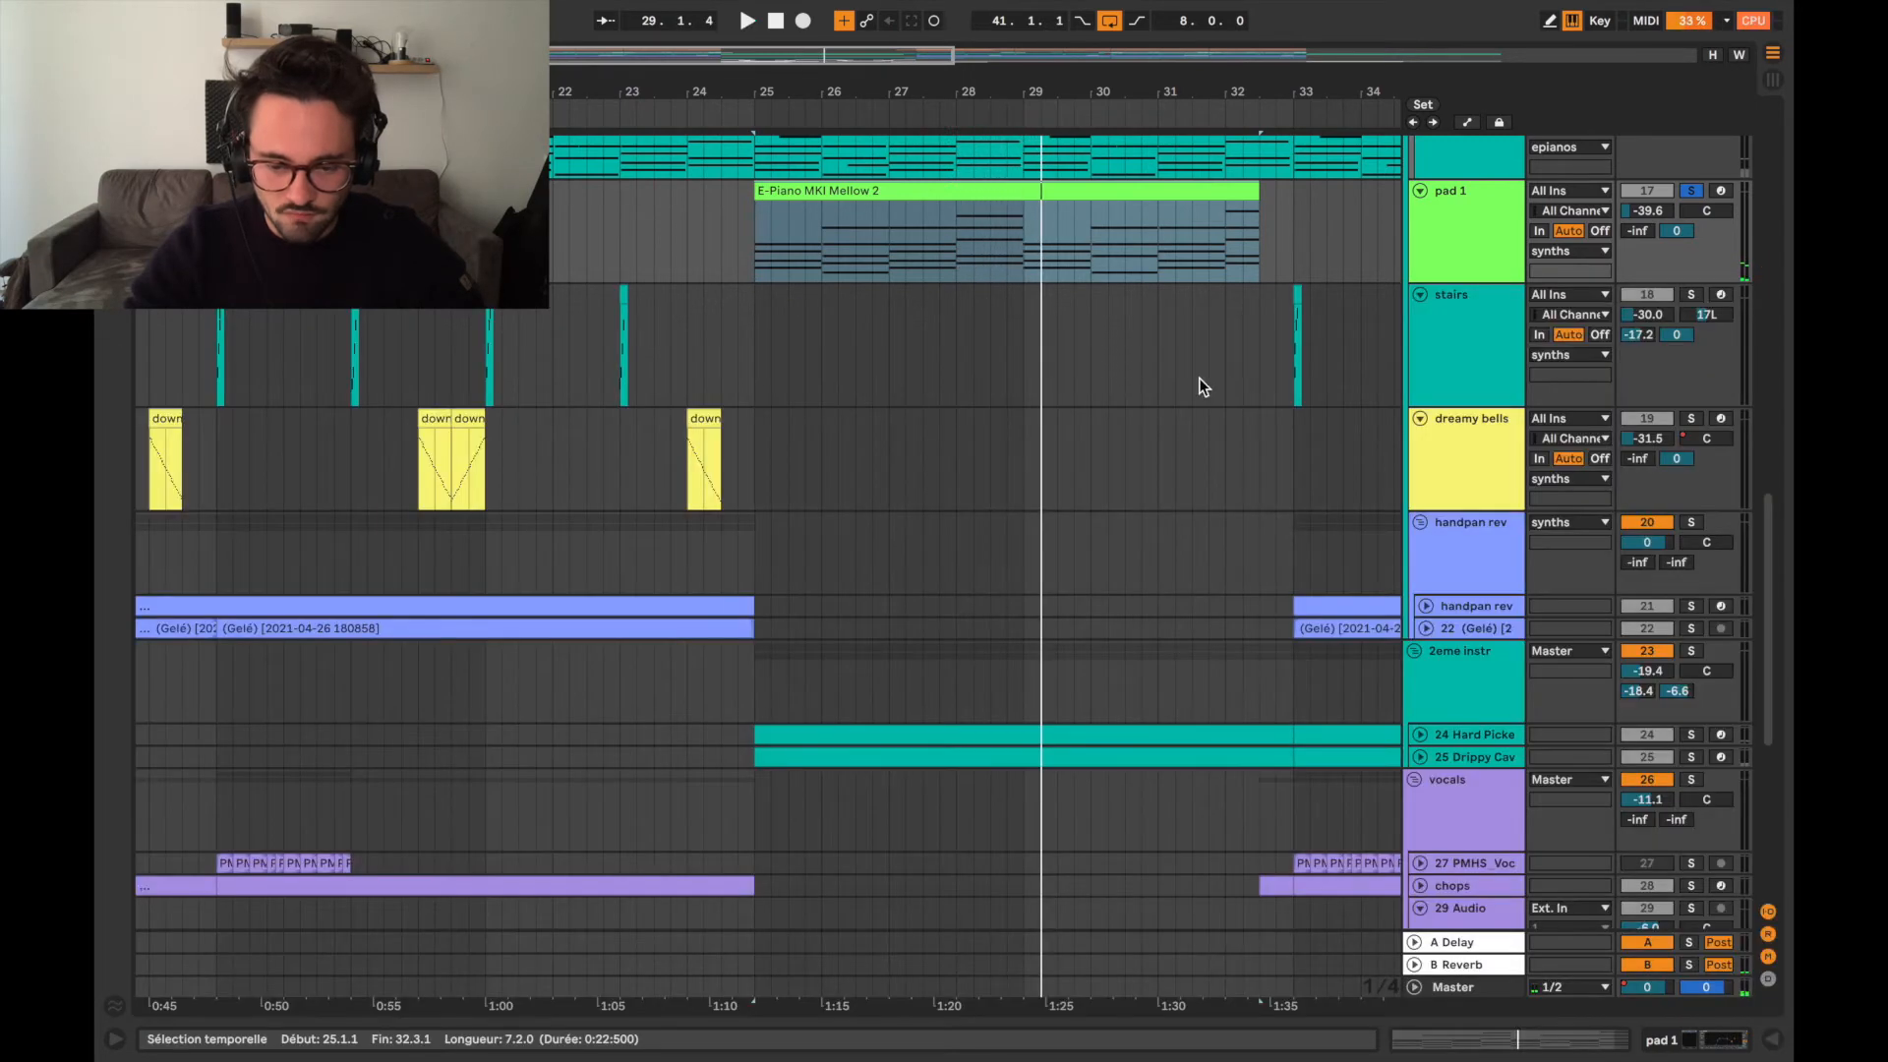
Look over the arrangement around bars 25 to 44, from the electric piano tracks down to the vocals and fx's groups.
scroll(1206, 405, "right", 2)
scroll(1207, 407, "up", 3)
scroll(1208, 407, "right", 3)
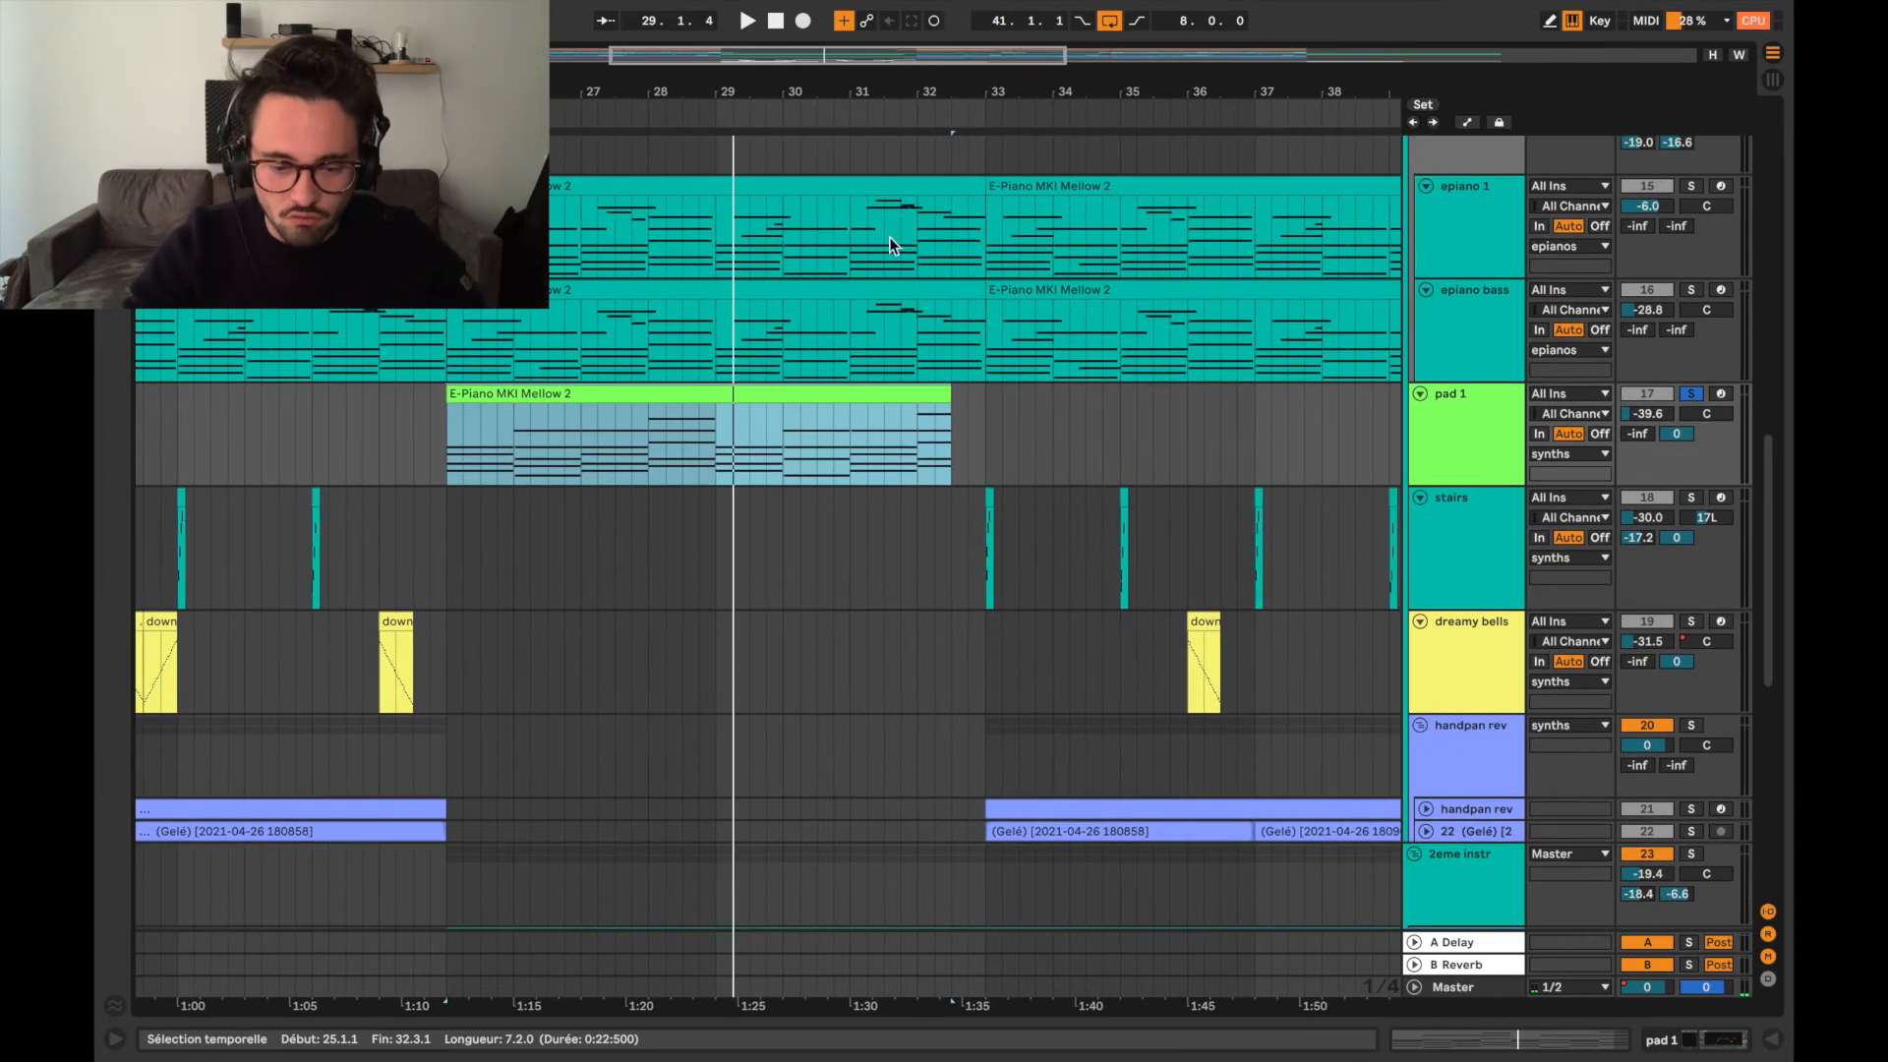
scroll(1112, 628, "right", 3)
scroll(1112, 628, "down", 3)
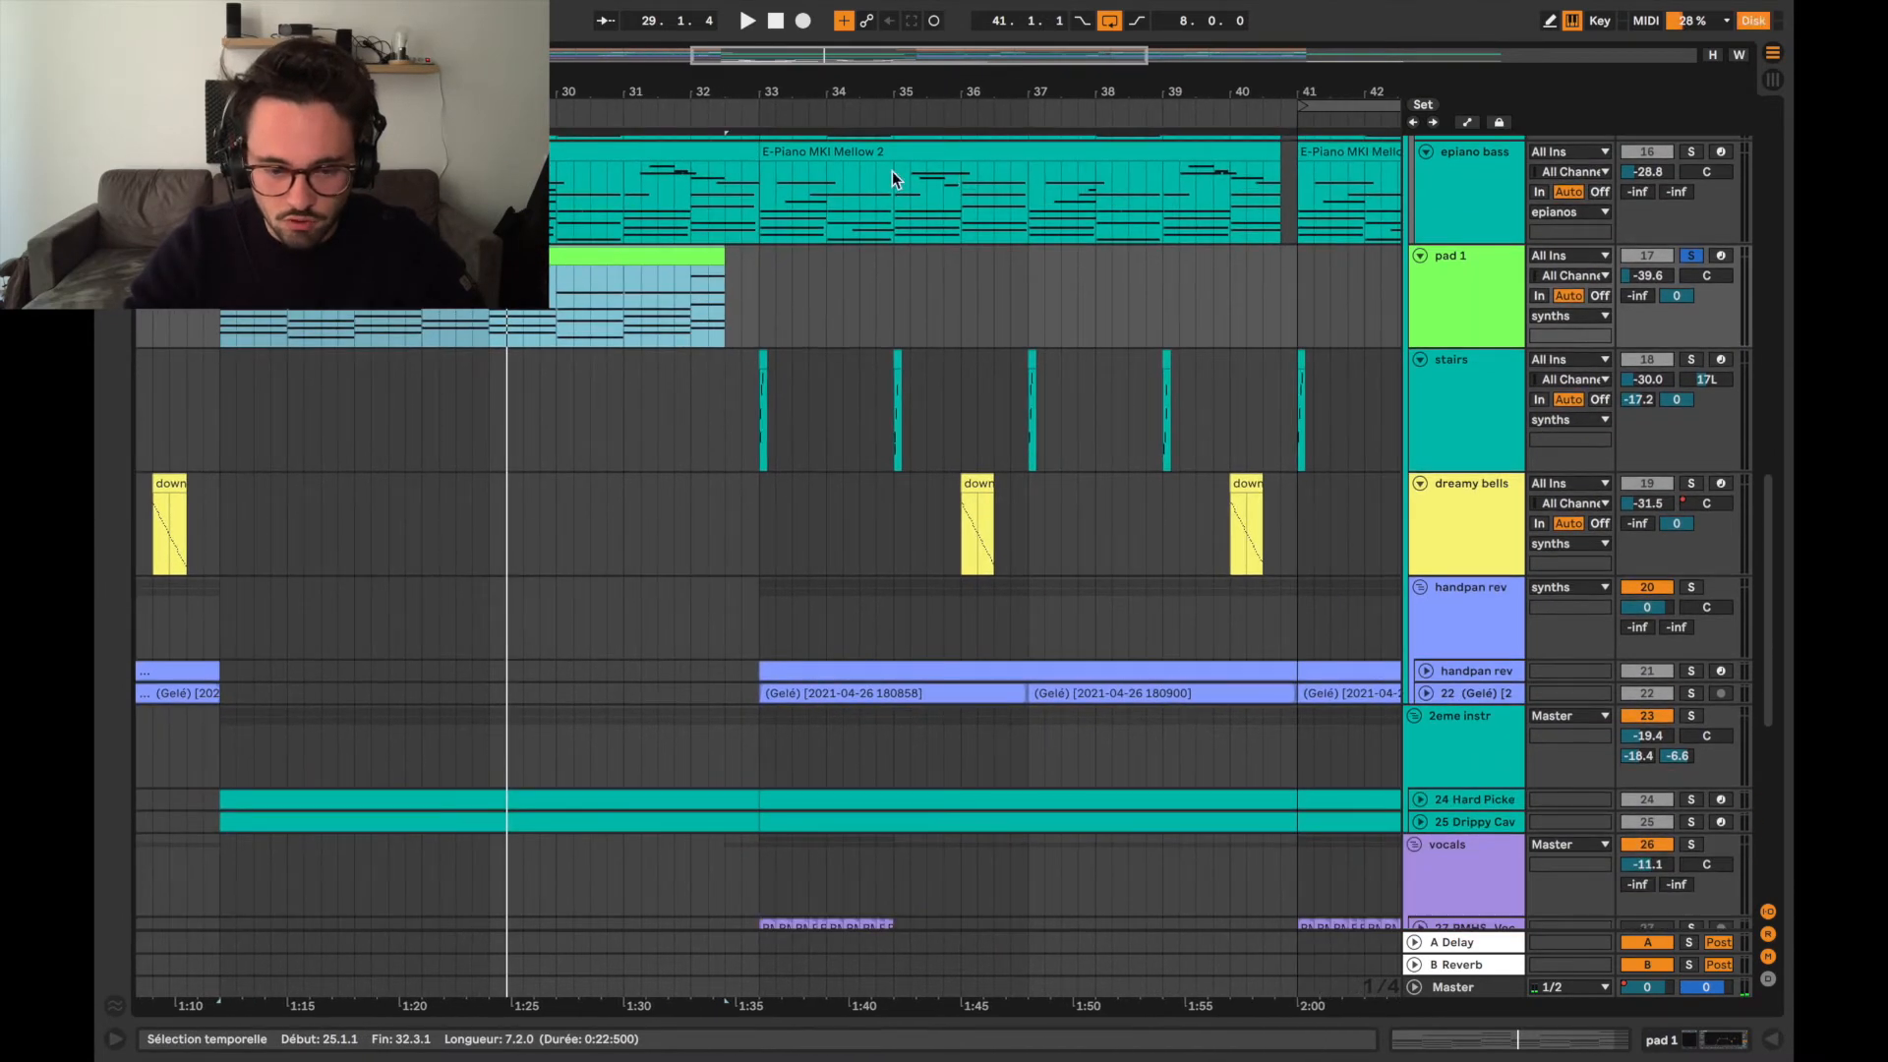
scroll(870, 240, "up", 2)
scroll(836, 236, "left", 1)
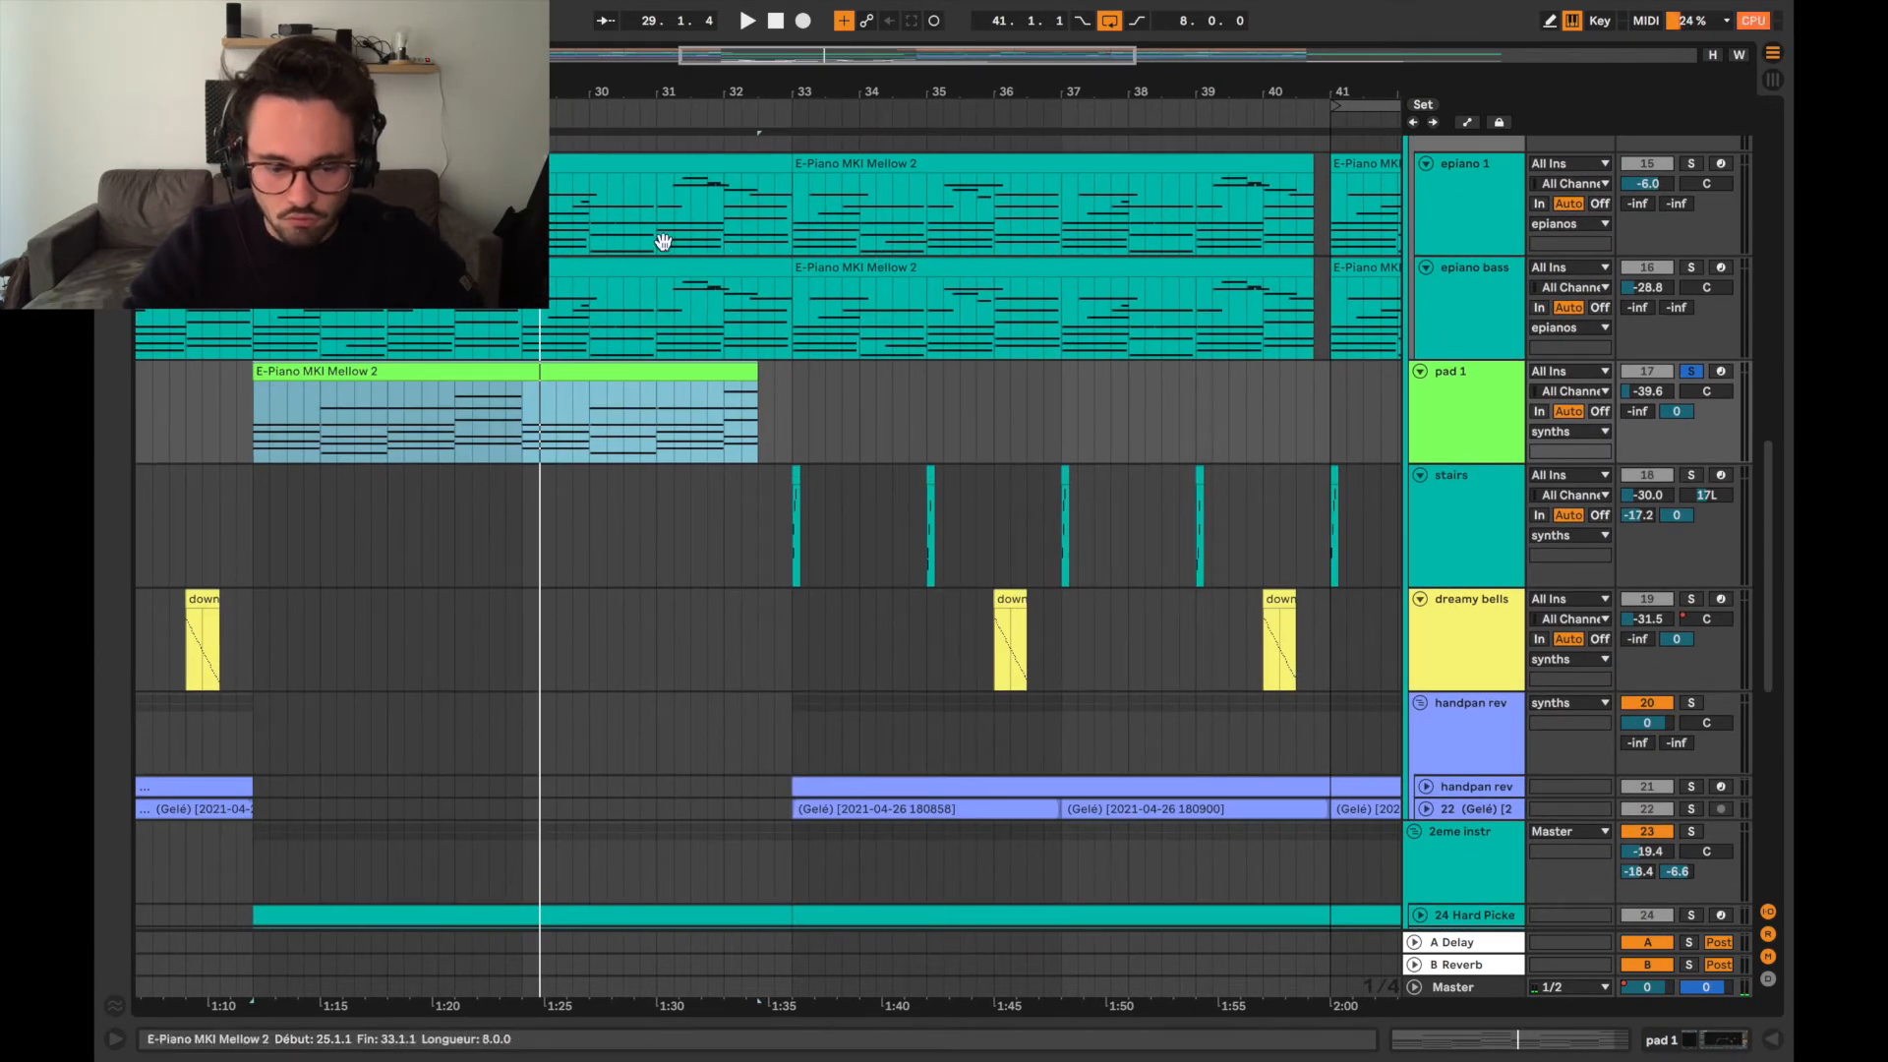
scroll(1142, 509, "down", 2)
scroll(1141, 510, "right", 1)
scroll(1135, 600, "down", 1)
scroll(1135, 599, "right", 1)
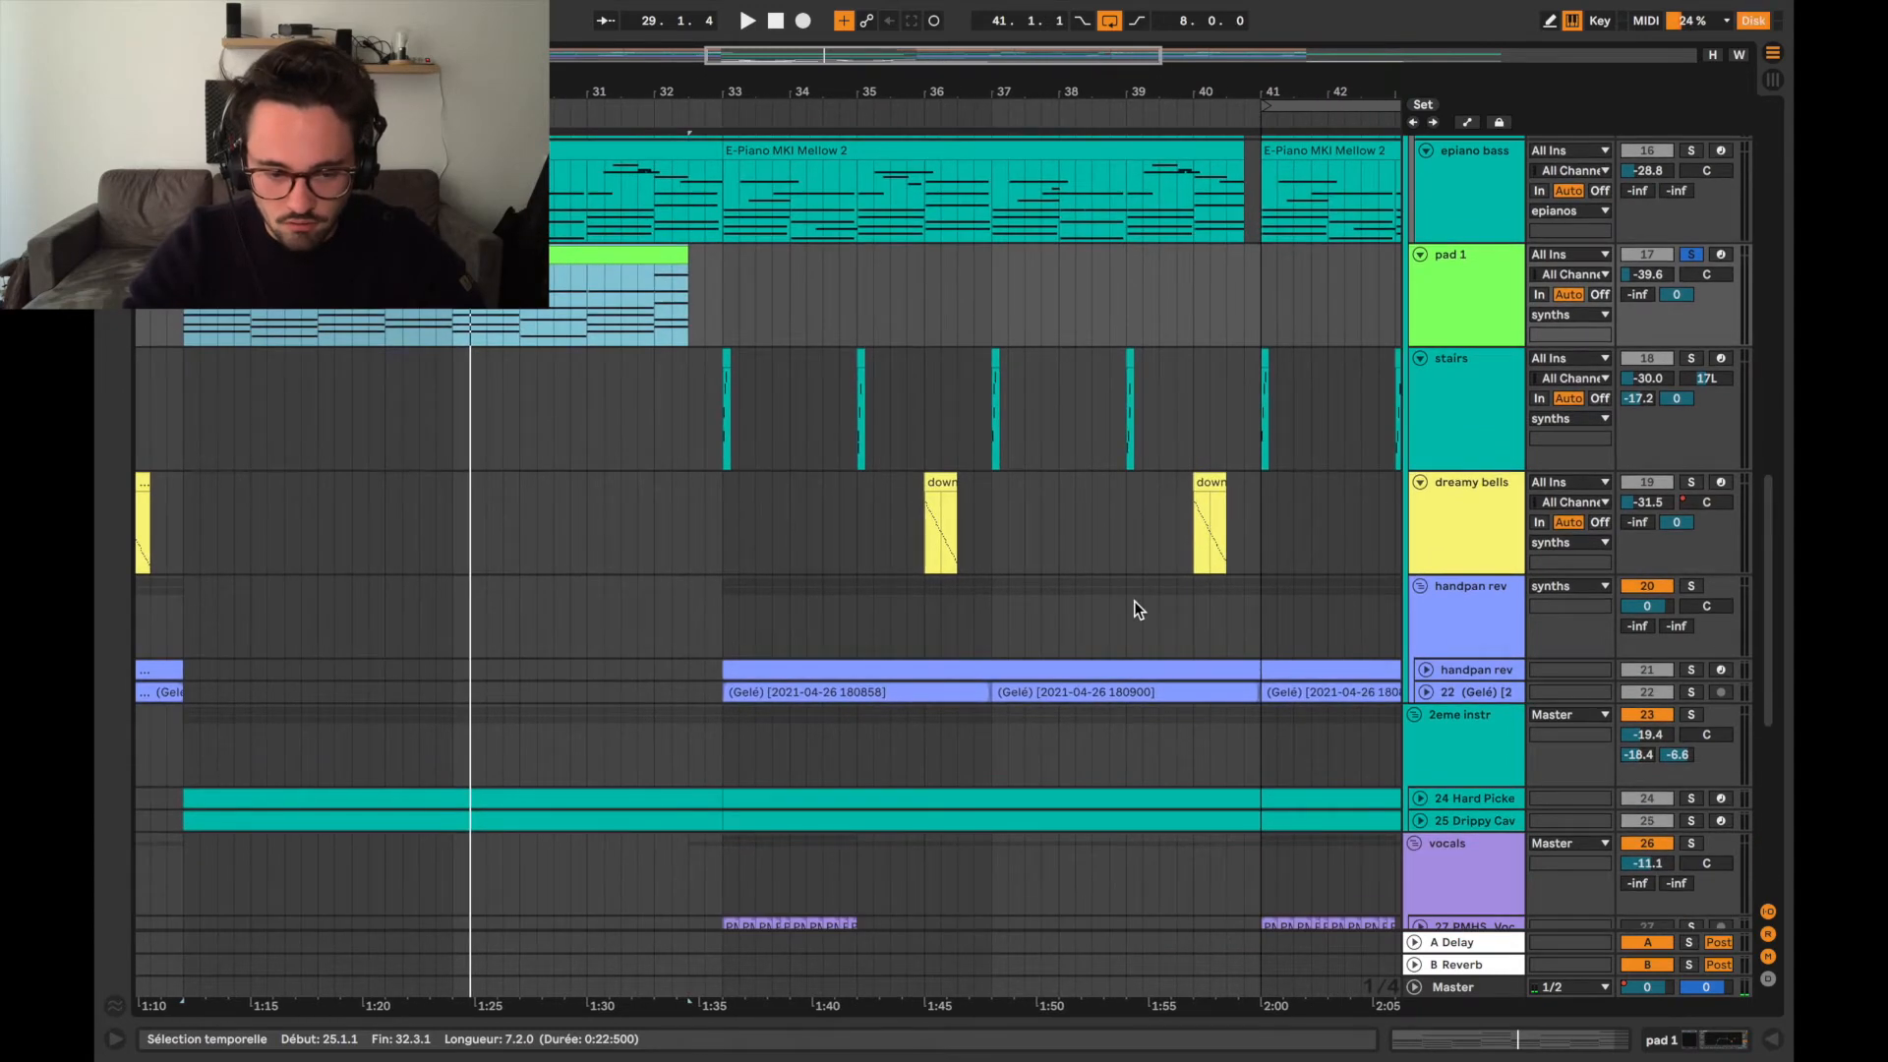
scroll(1032, 575, "up", 2)
scroll(1013, 750, "down", 5)
scroll(1013, 749, "right", 2)
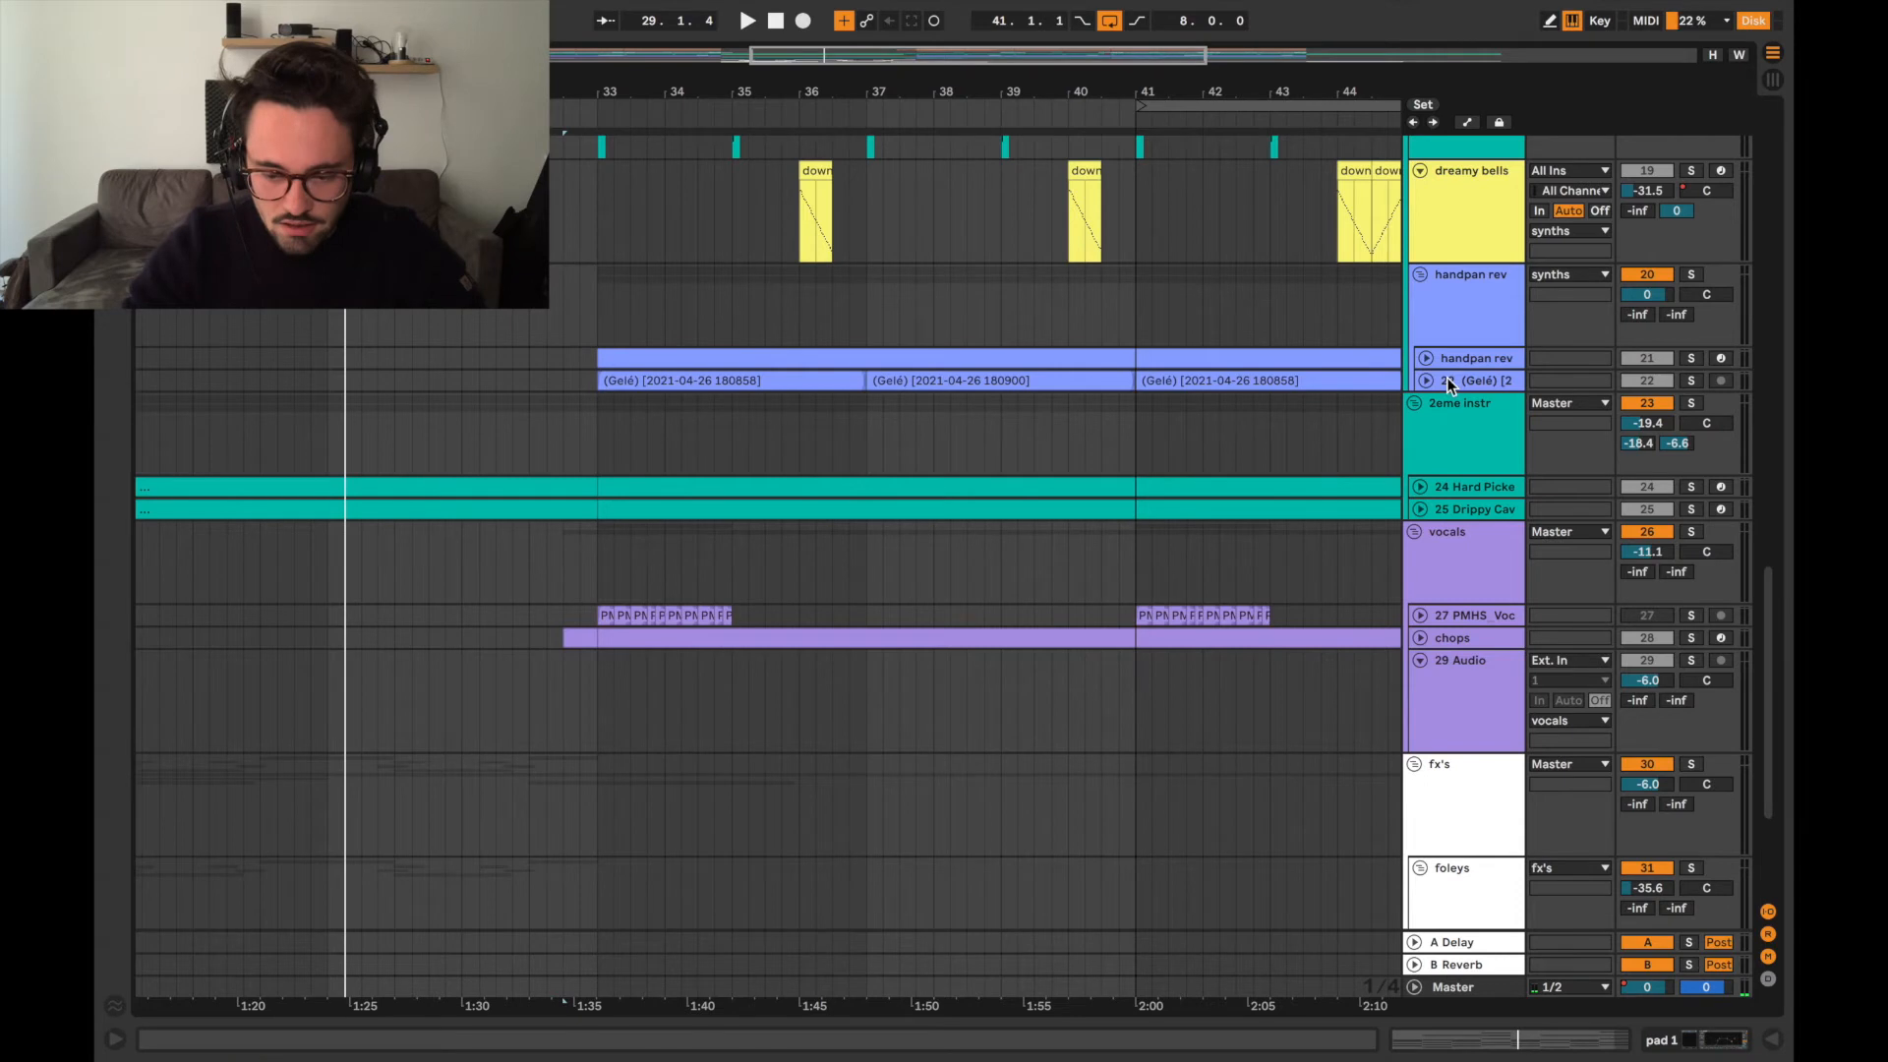
Expand both tracks inside the handpan rev group, solo the group and audition it from bar 33.
left_click(1427, 358)
left_click(1426, 482)
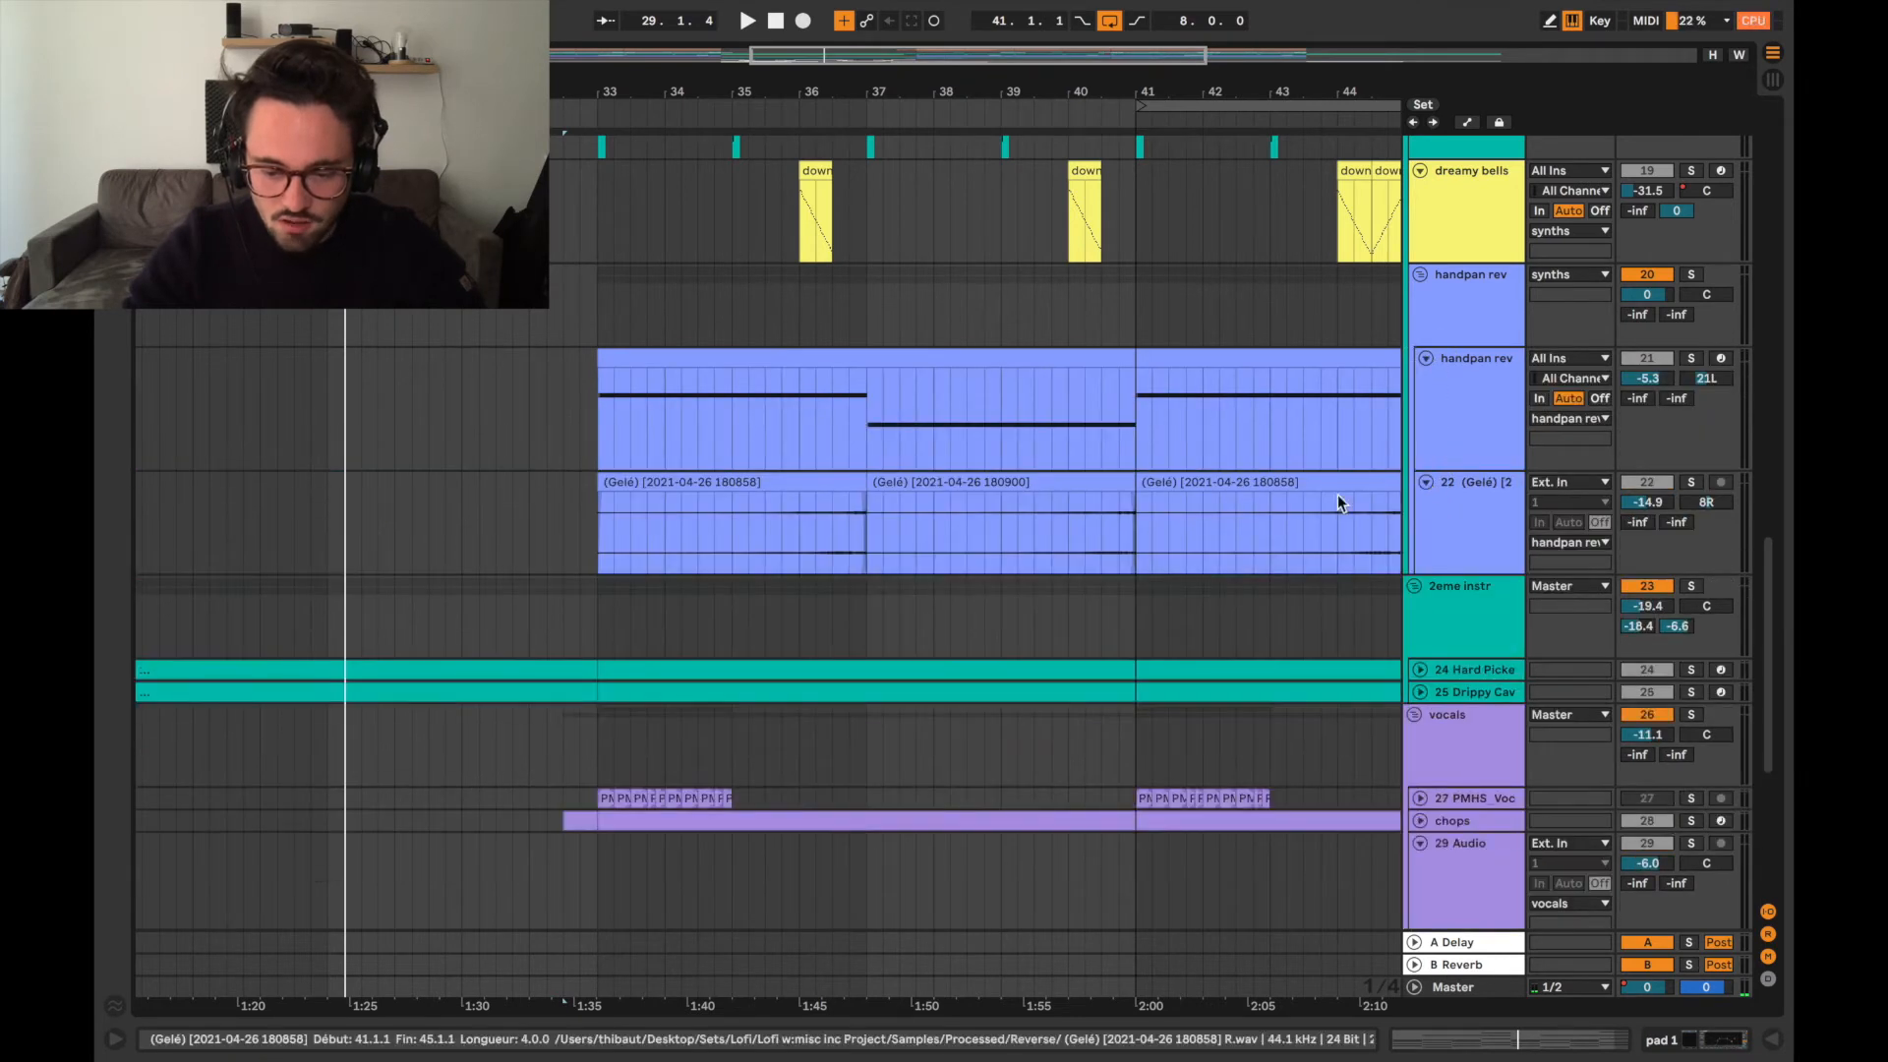
left_click(593, 433)
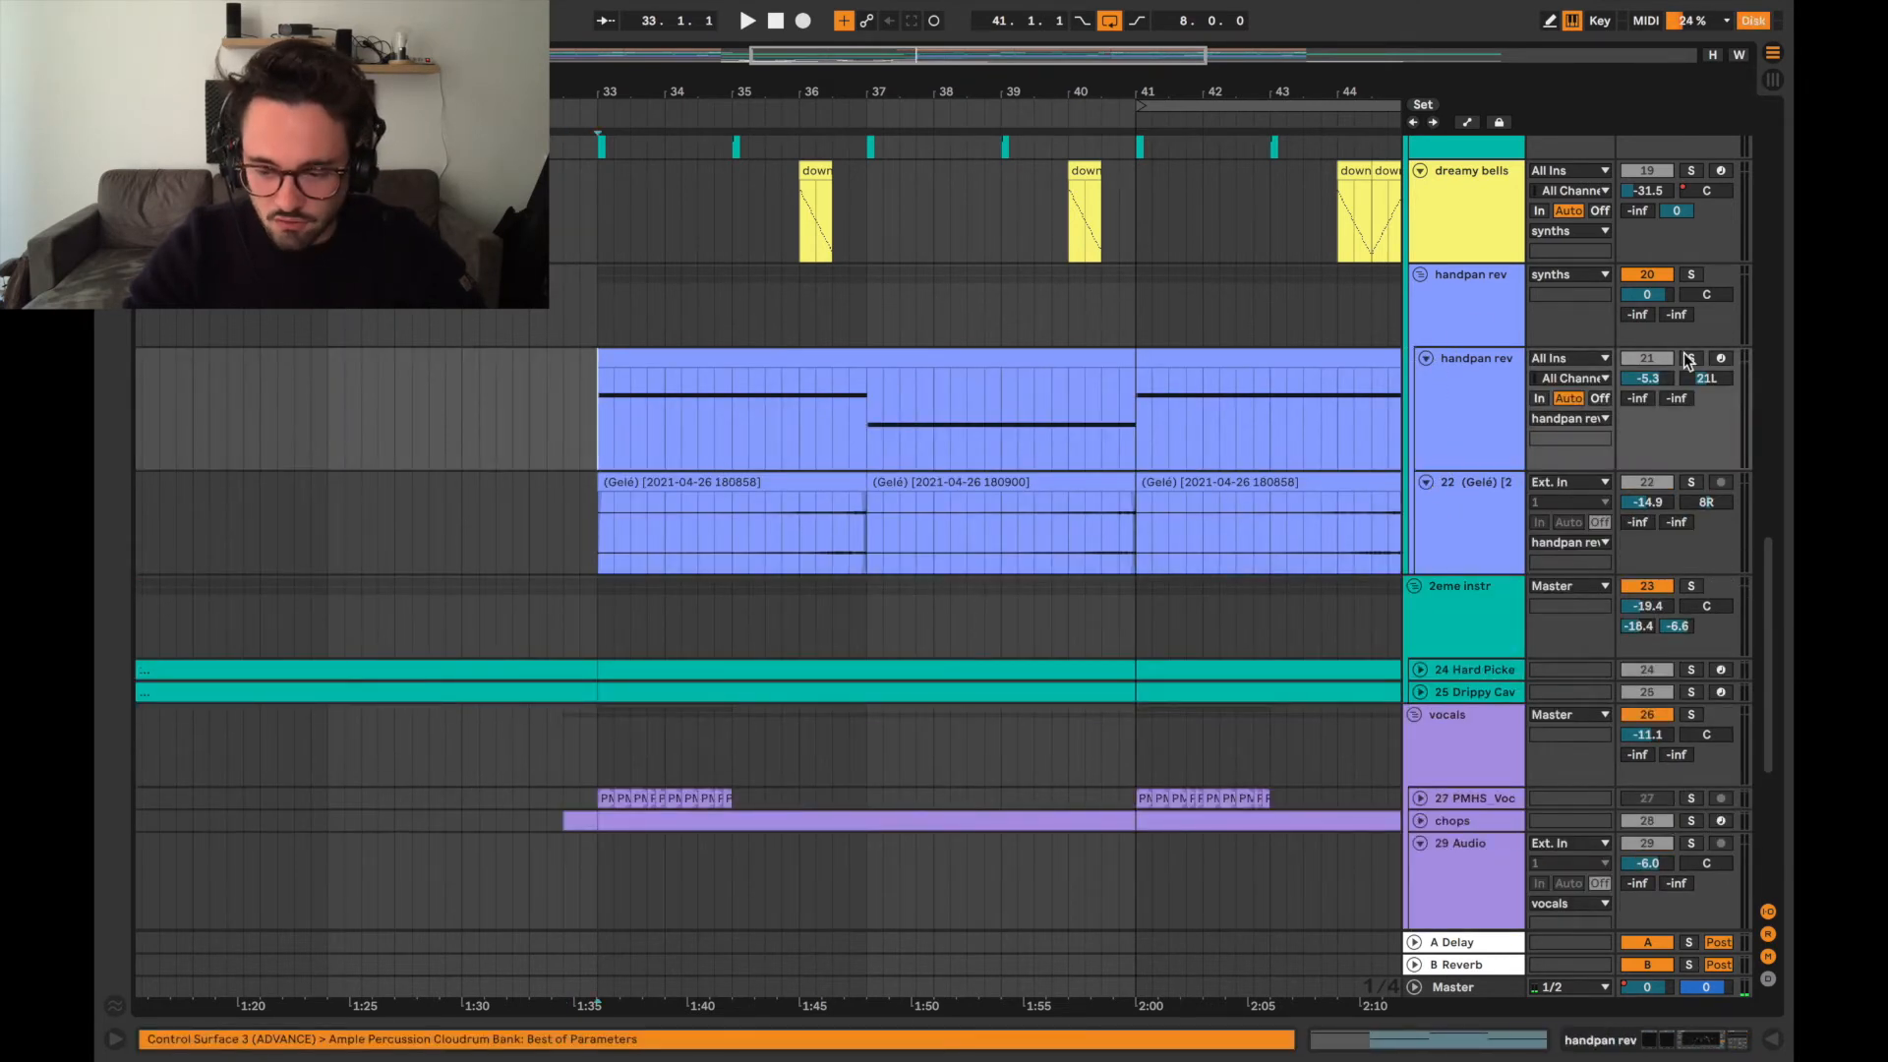
left_click(1692, 276)
left_click(614, 414)
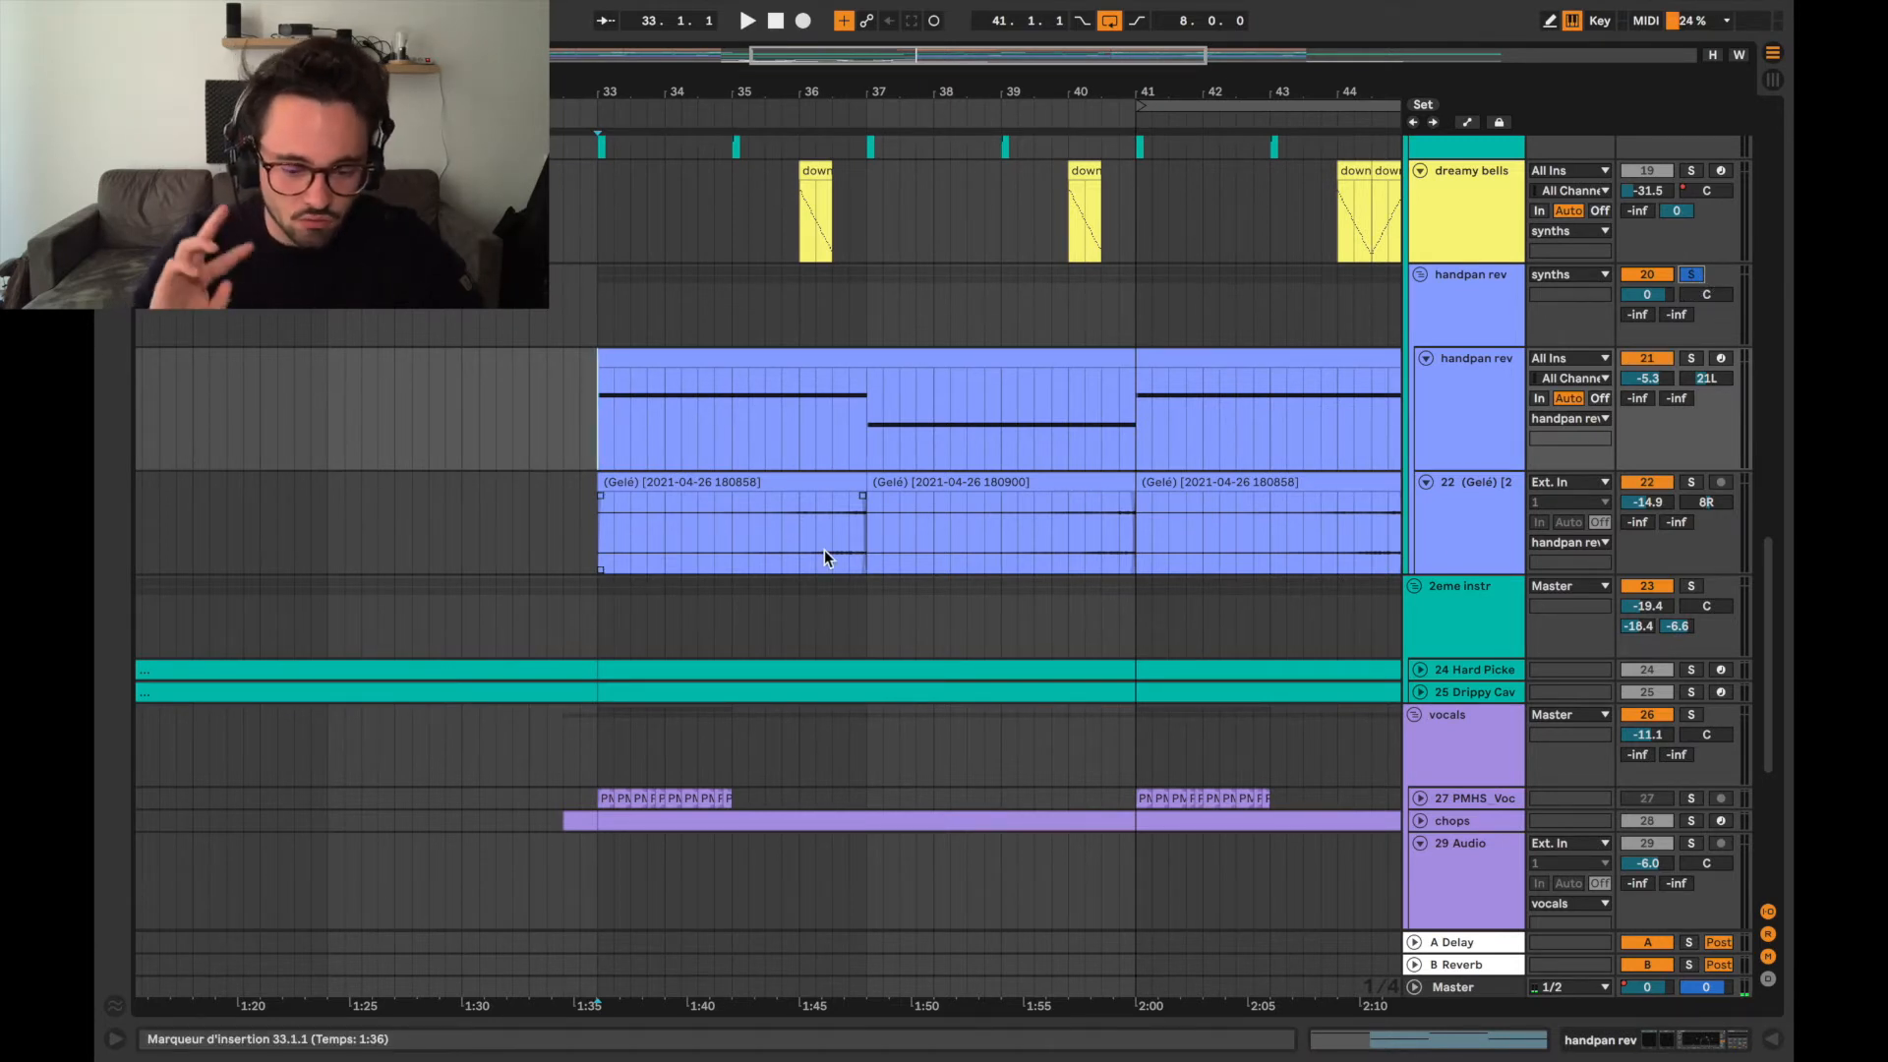
key("space")
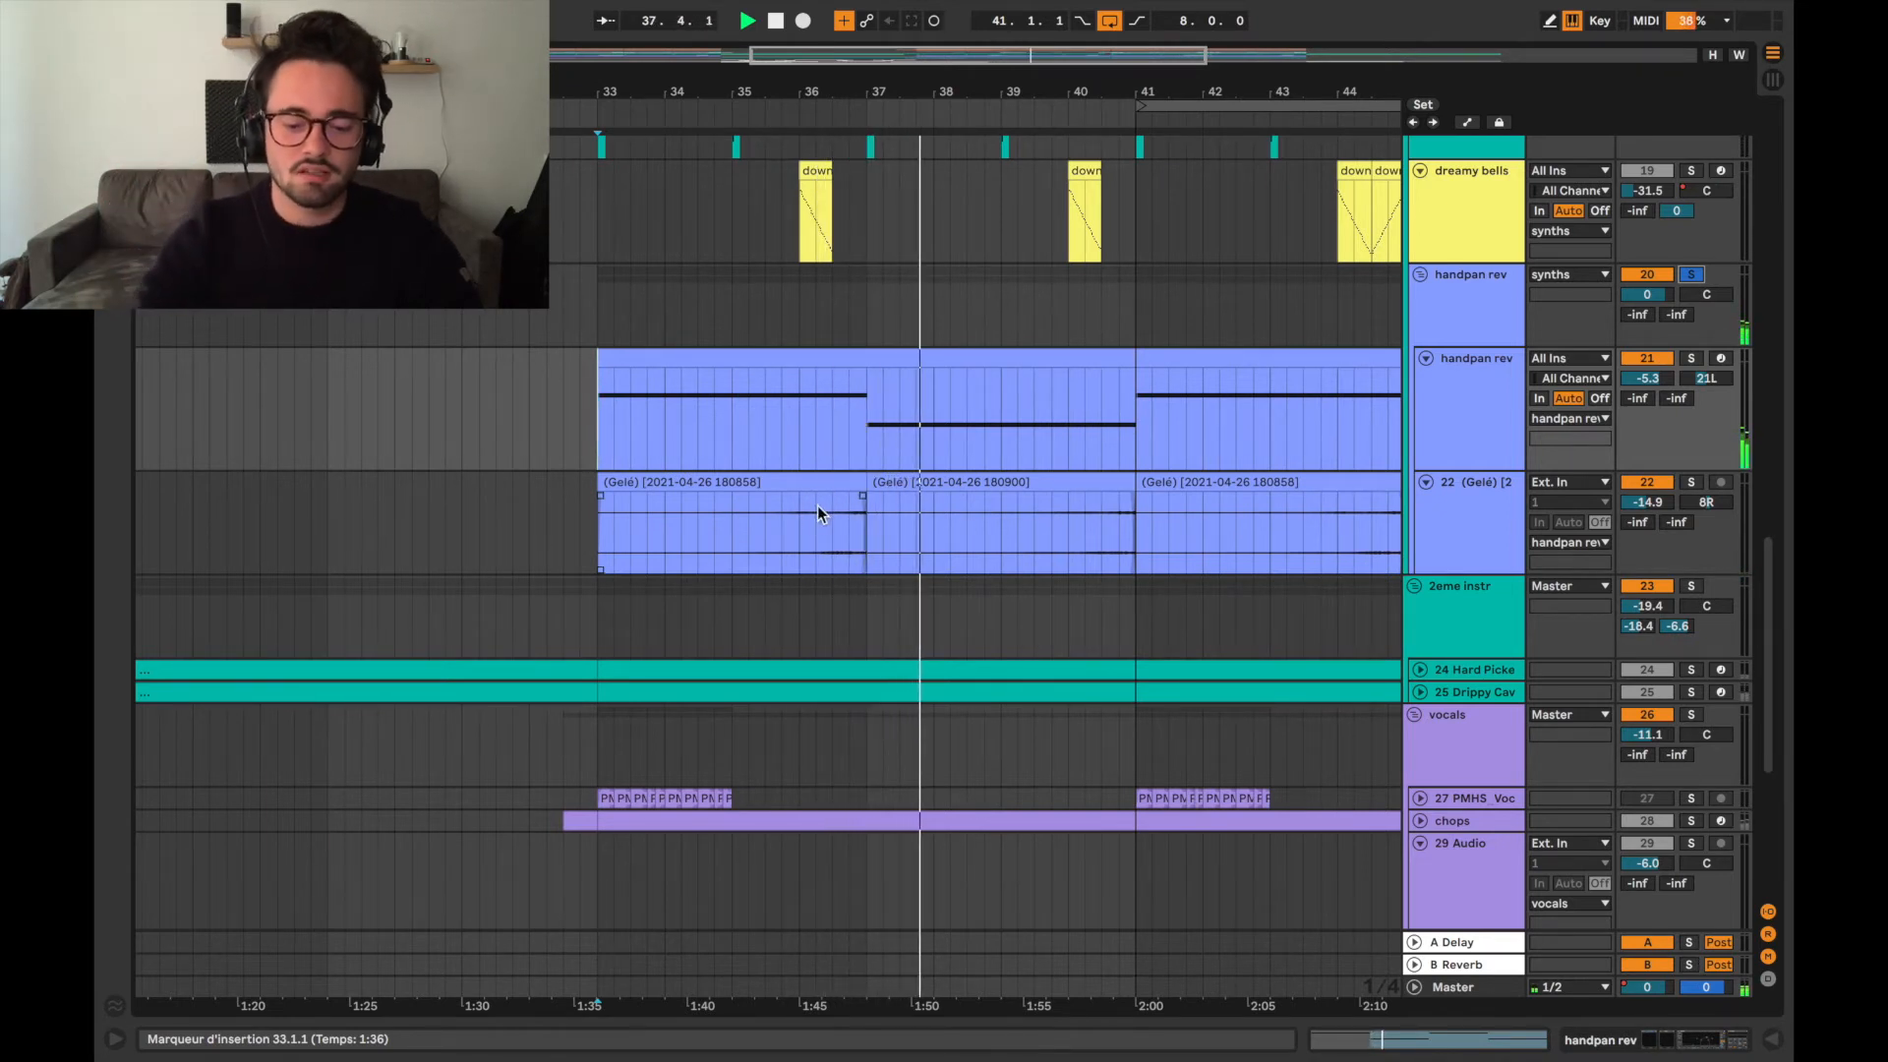
key("space")
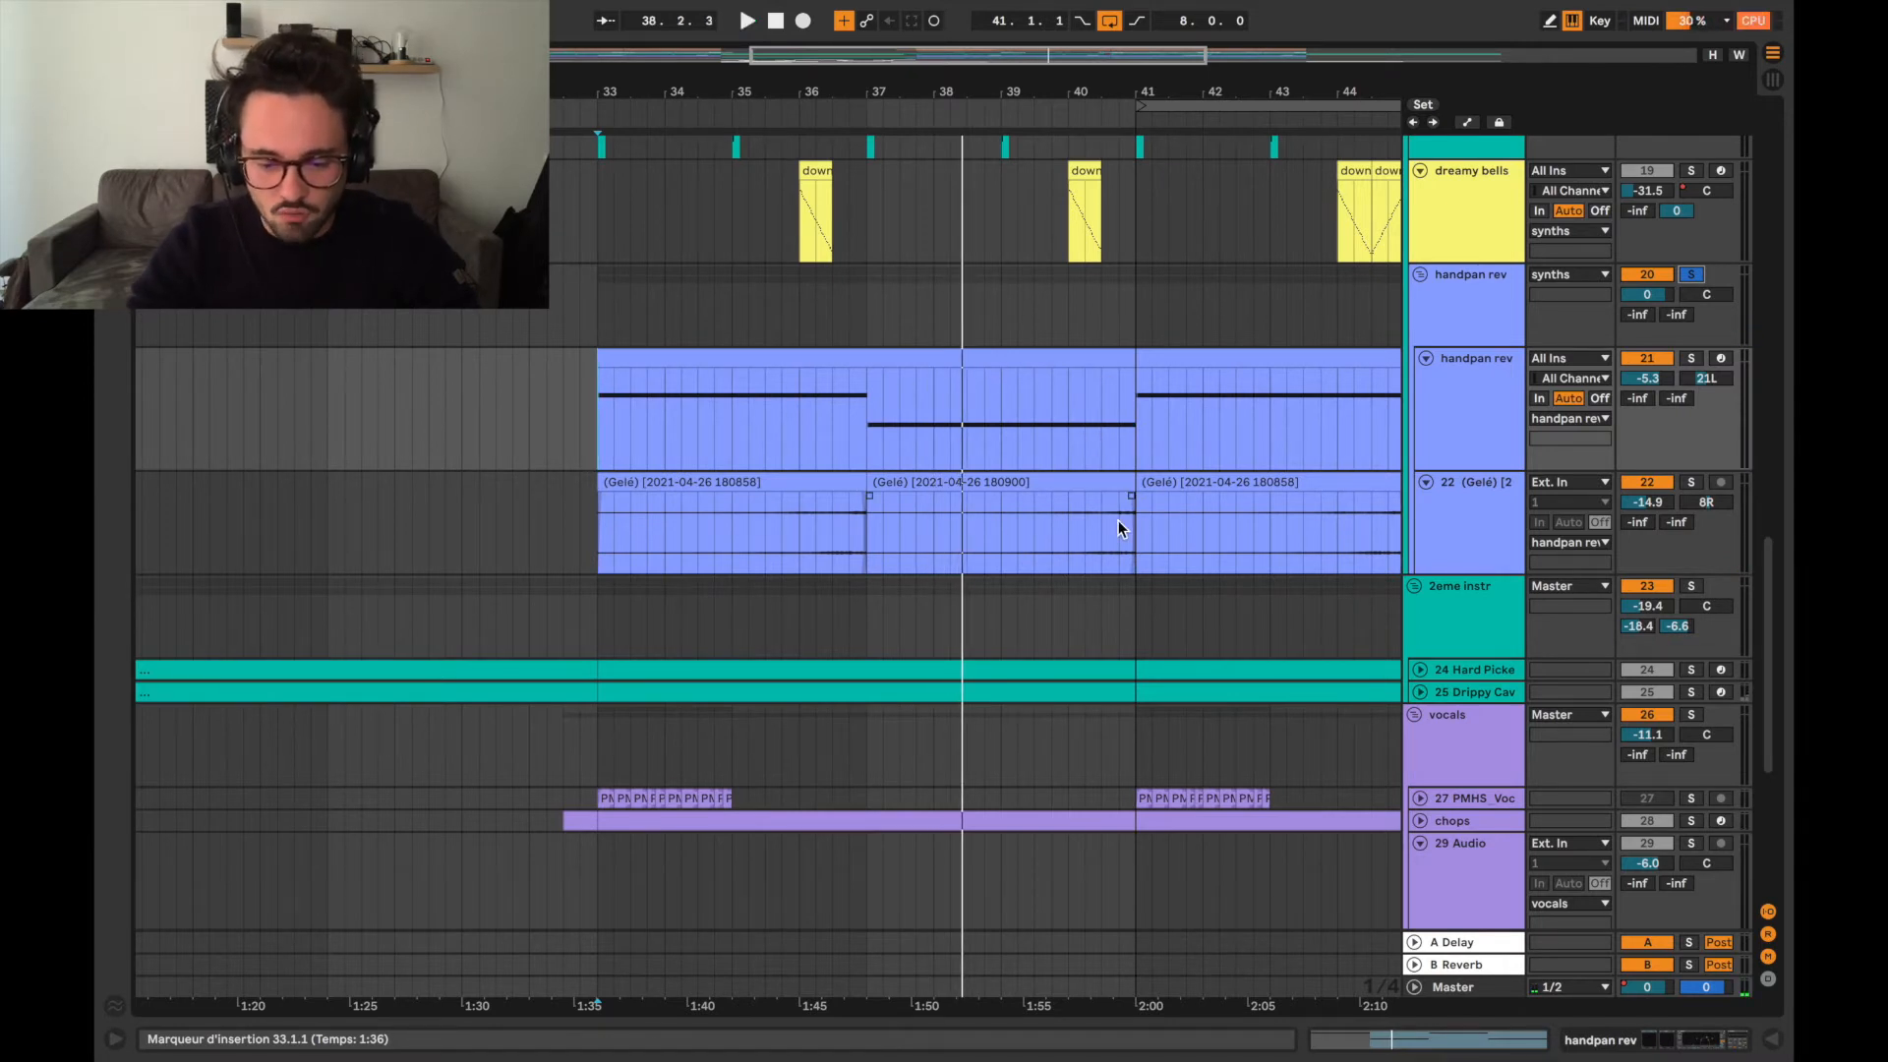
Expand the Hard Picked Guitar and Drippy Cave Pluck tracks and solo their 2eme instr group.
scroll(1119, 521, "down", 3)
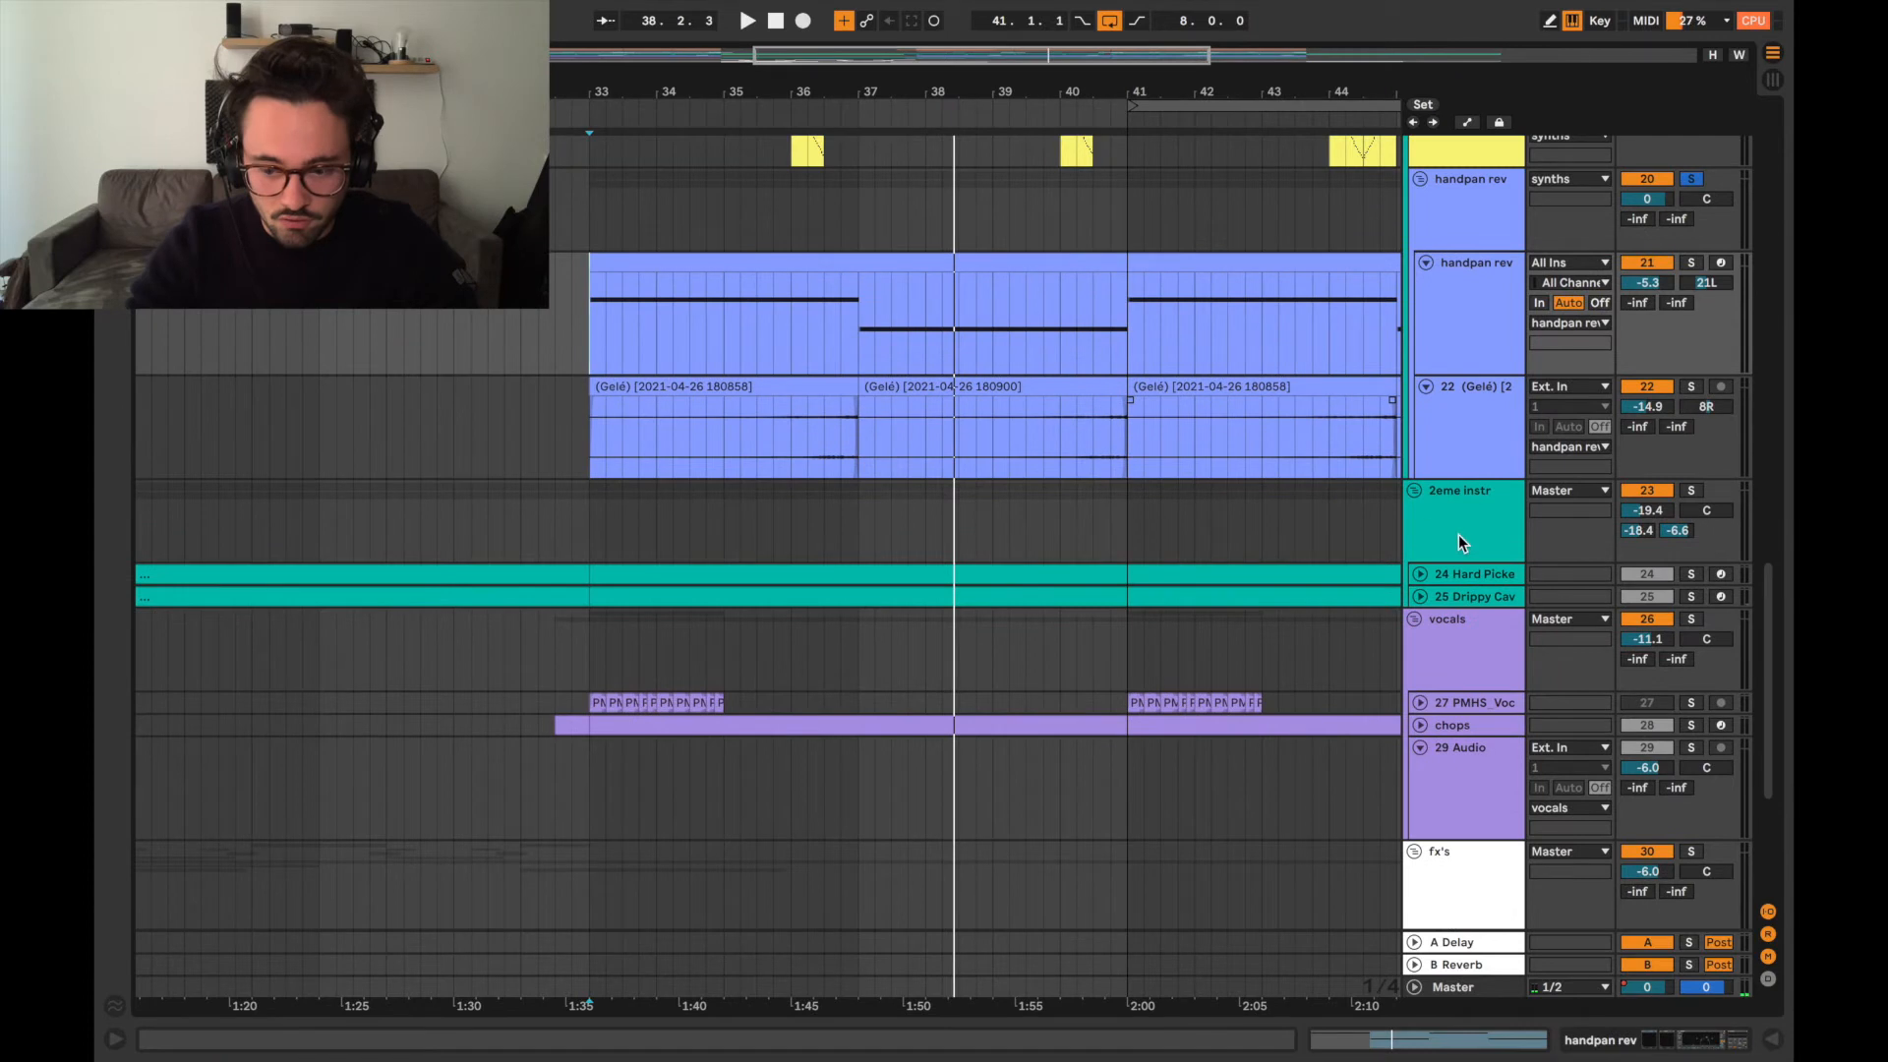
left_click(1421, 576)
left_click(1421, 679)
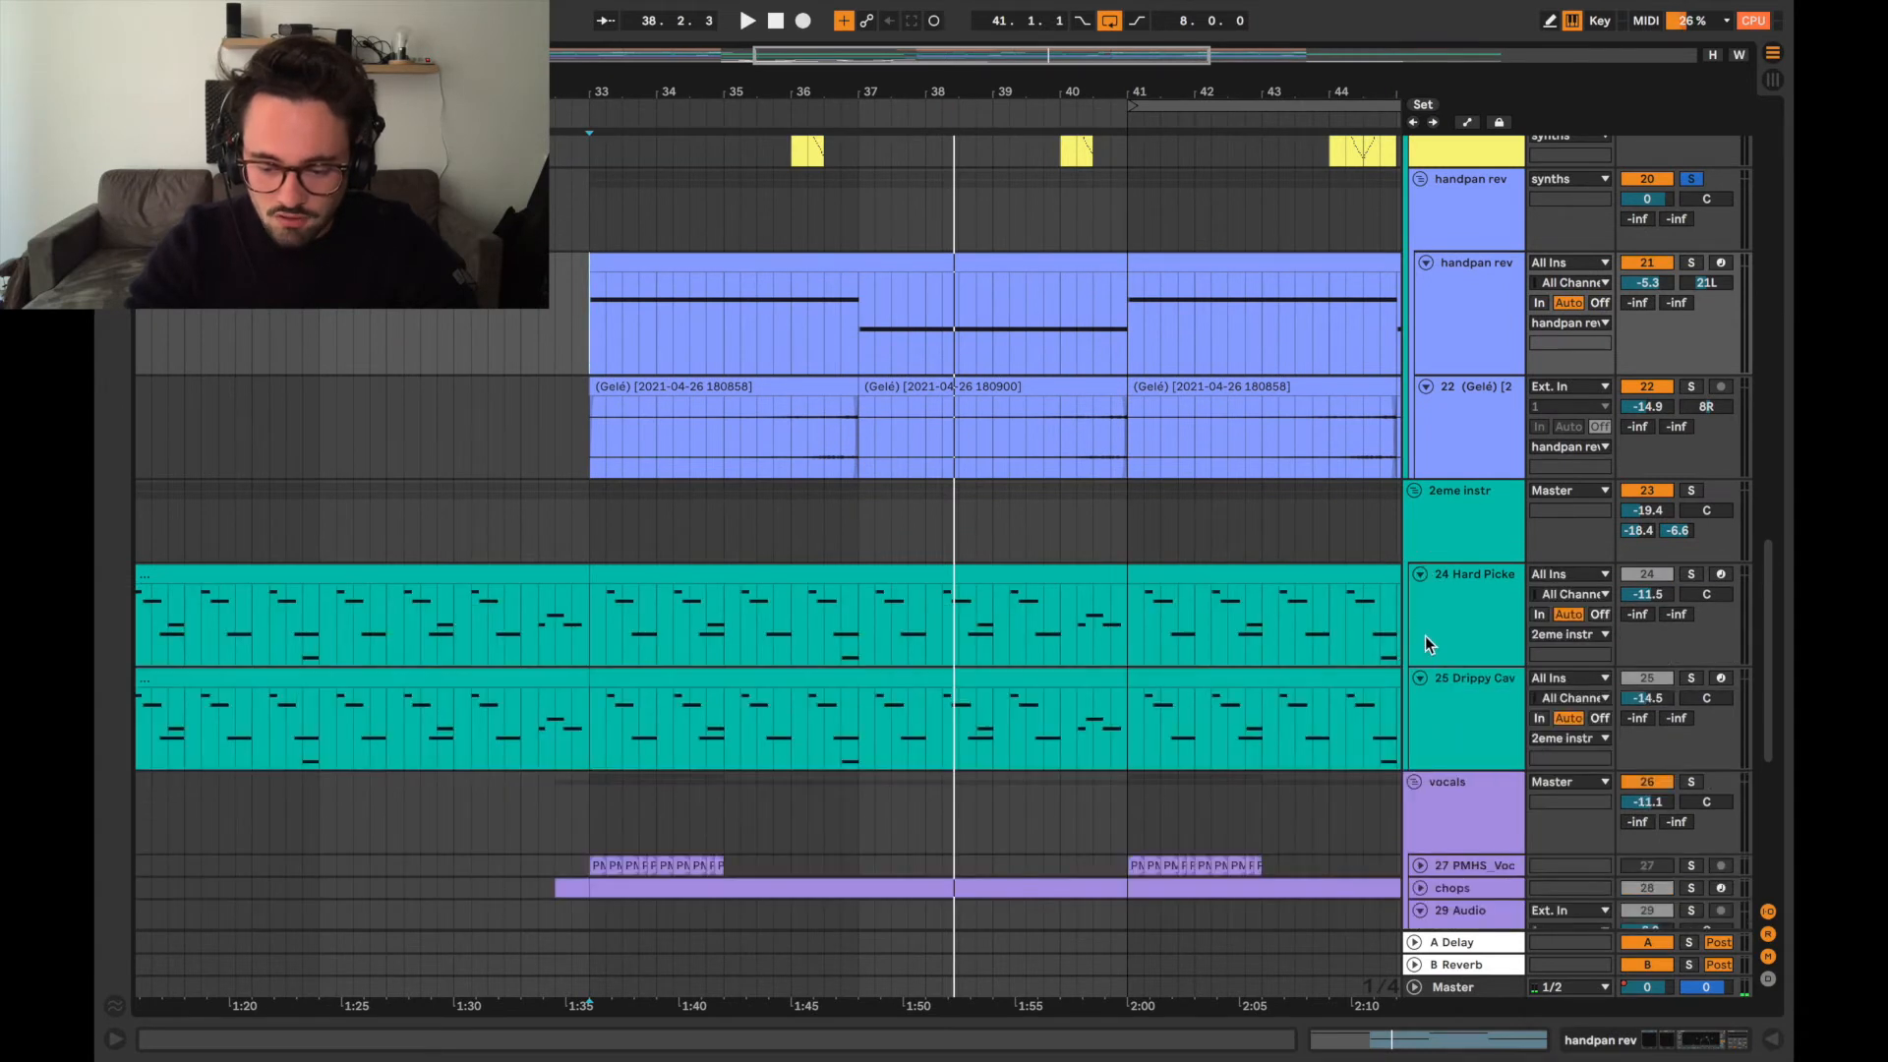
scroll(1425, 636, "down", 2)
left_click(1691, 421)
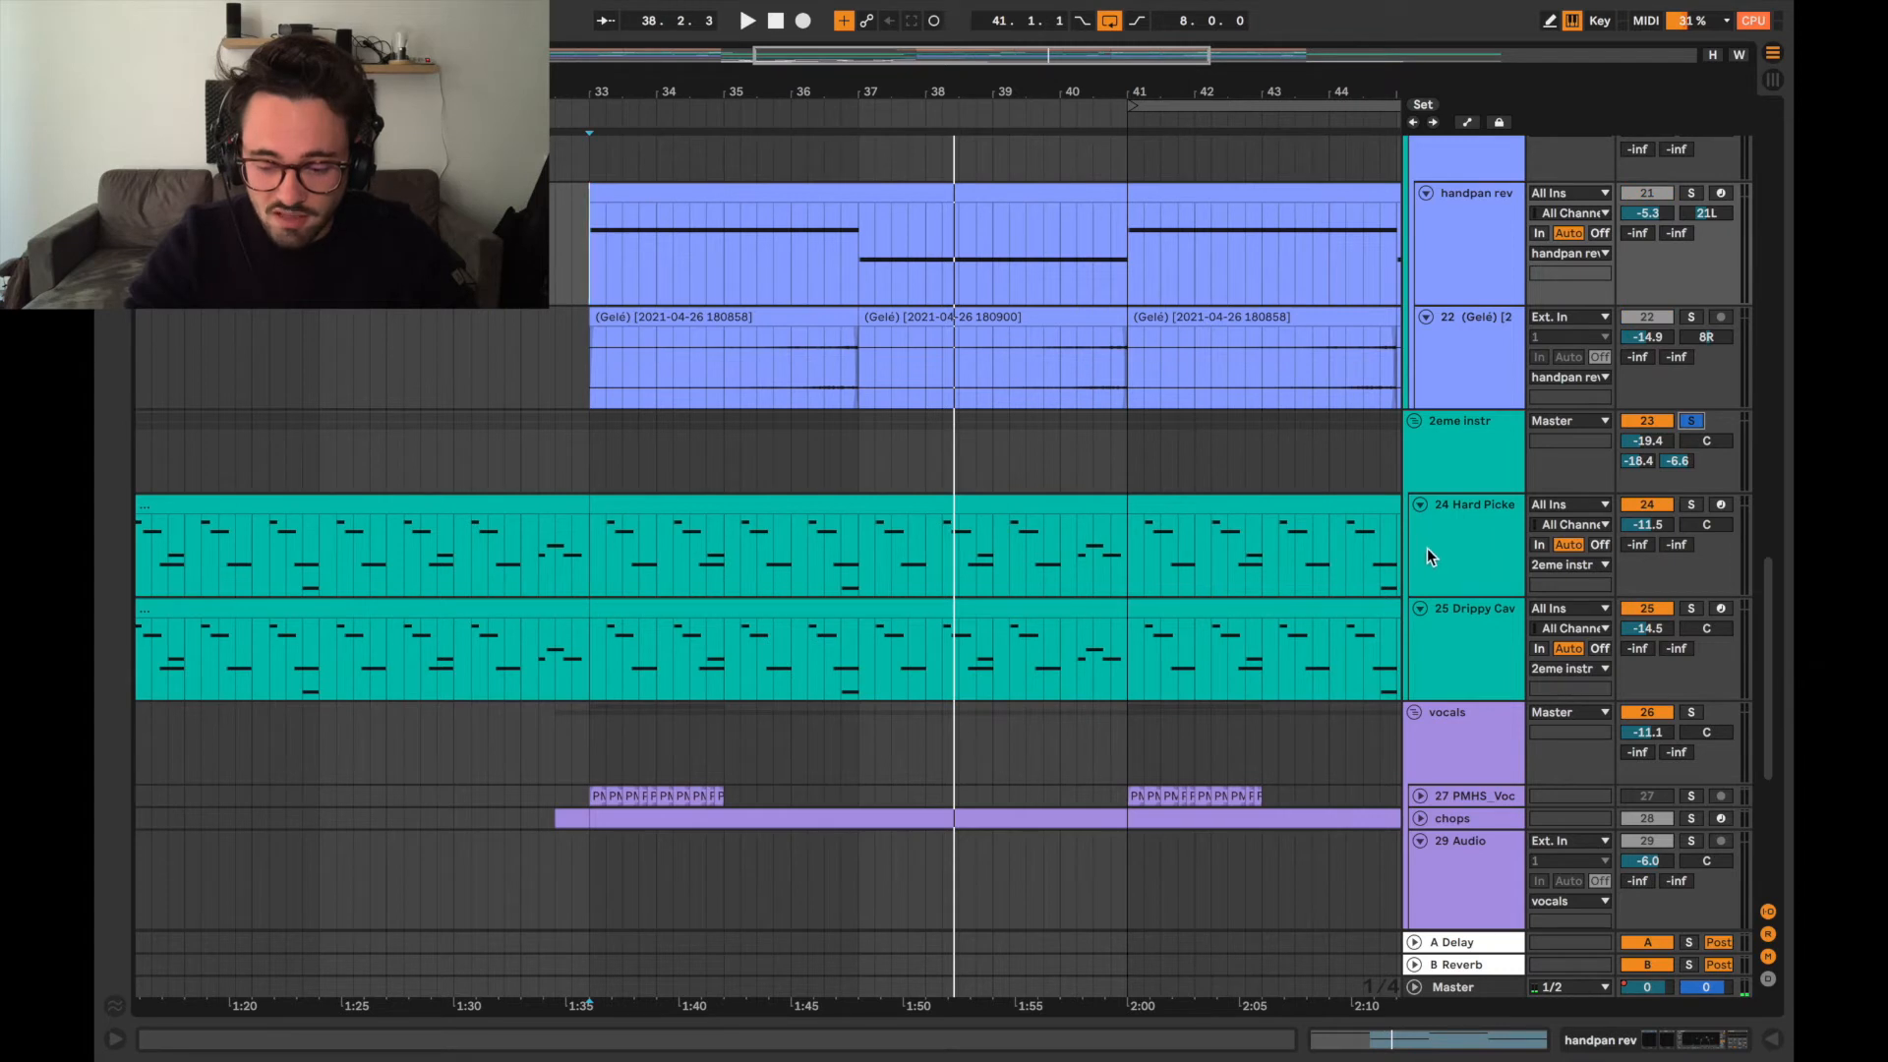
Solo the Hard Picked Guitar track and play it from bar 33.
left_click(1692, 507)
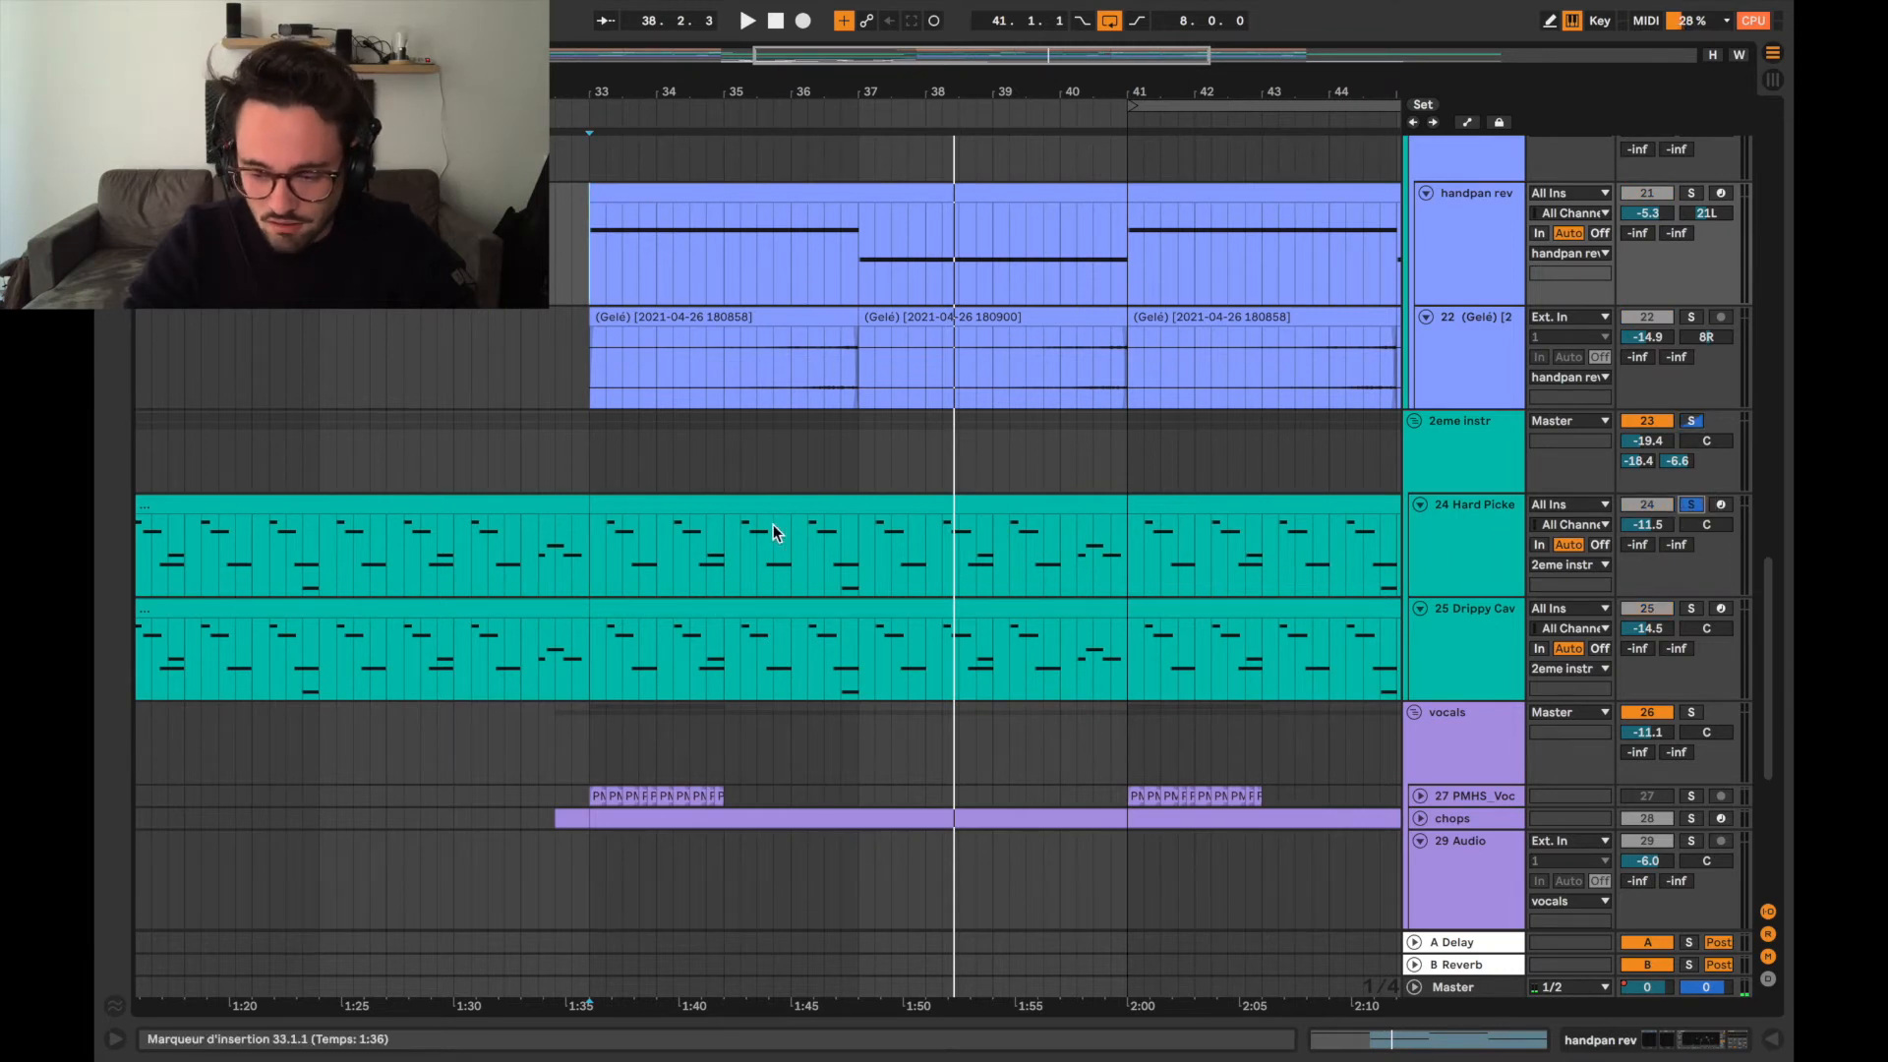
left_click(588, 558)
key("space")
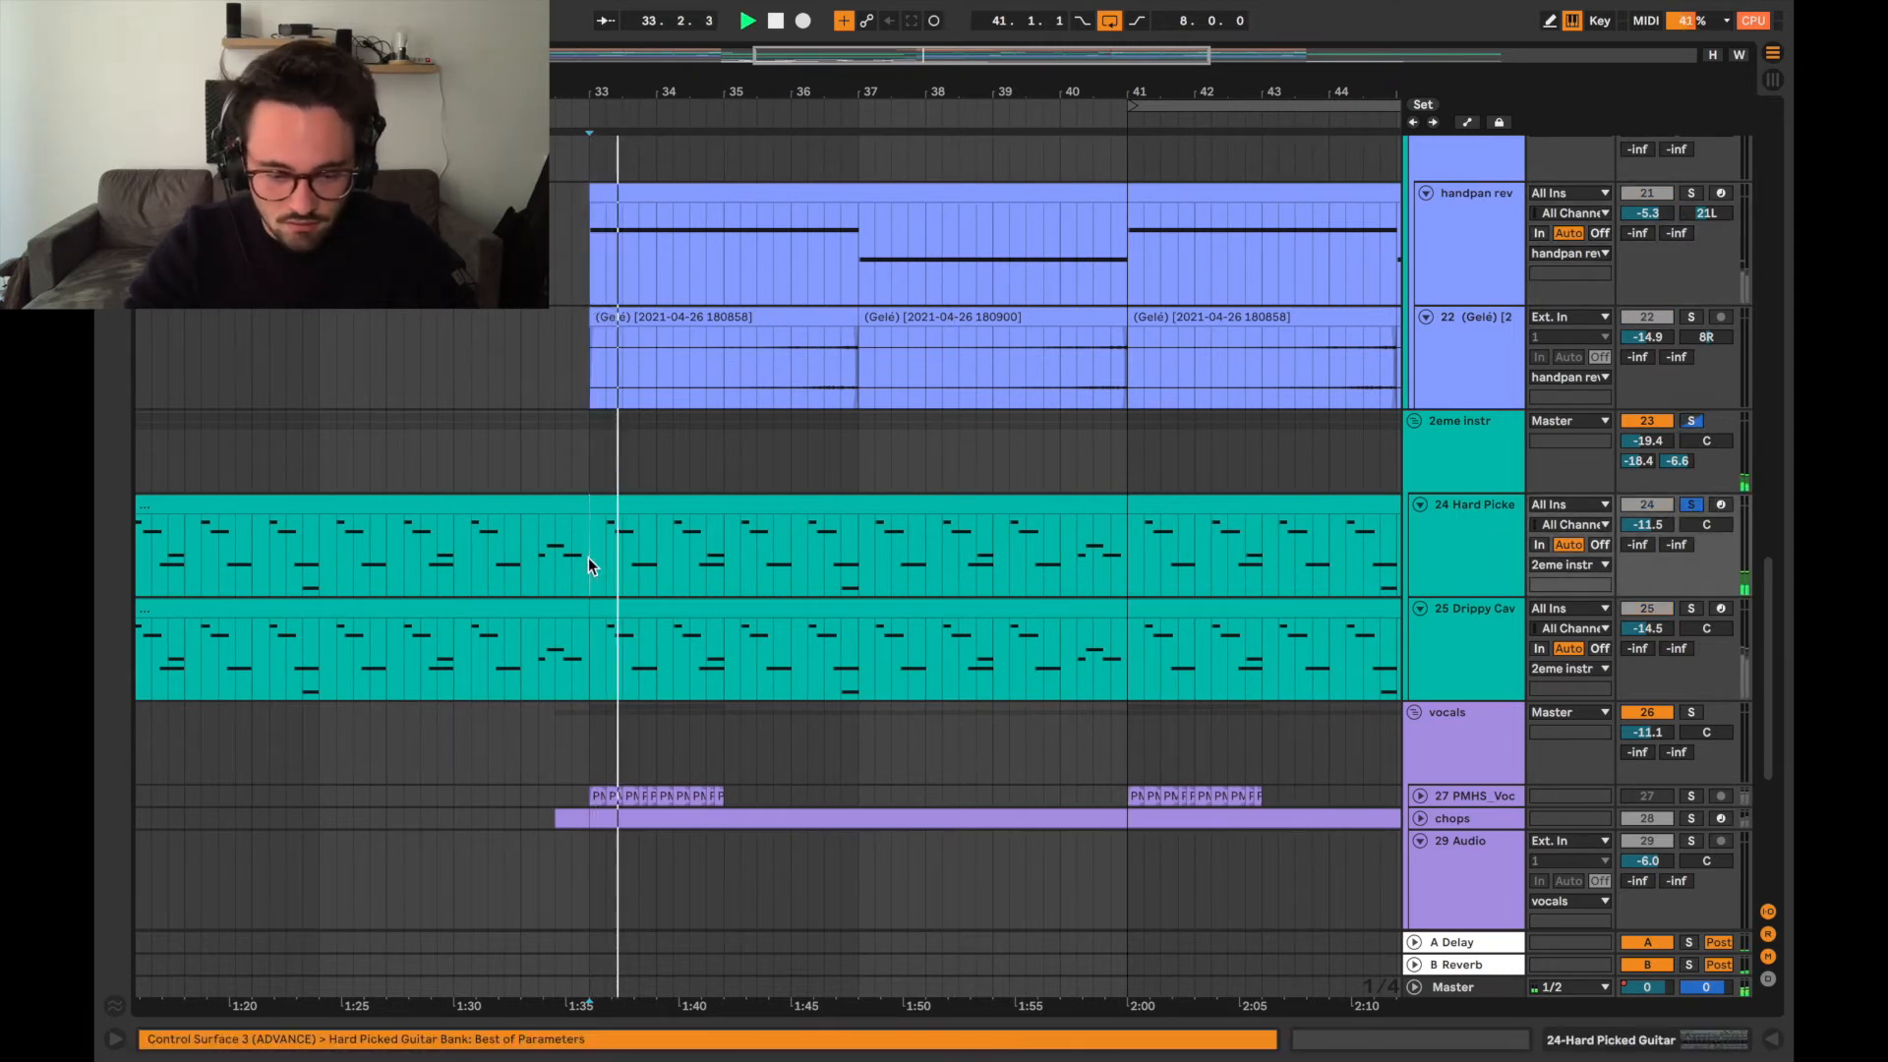
Solo the Drippy Cave Pluck track and audition it from bar 33.
left_click(593, 672)
key("space")
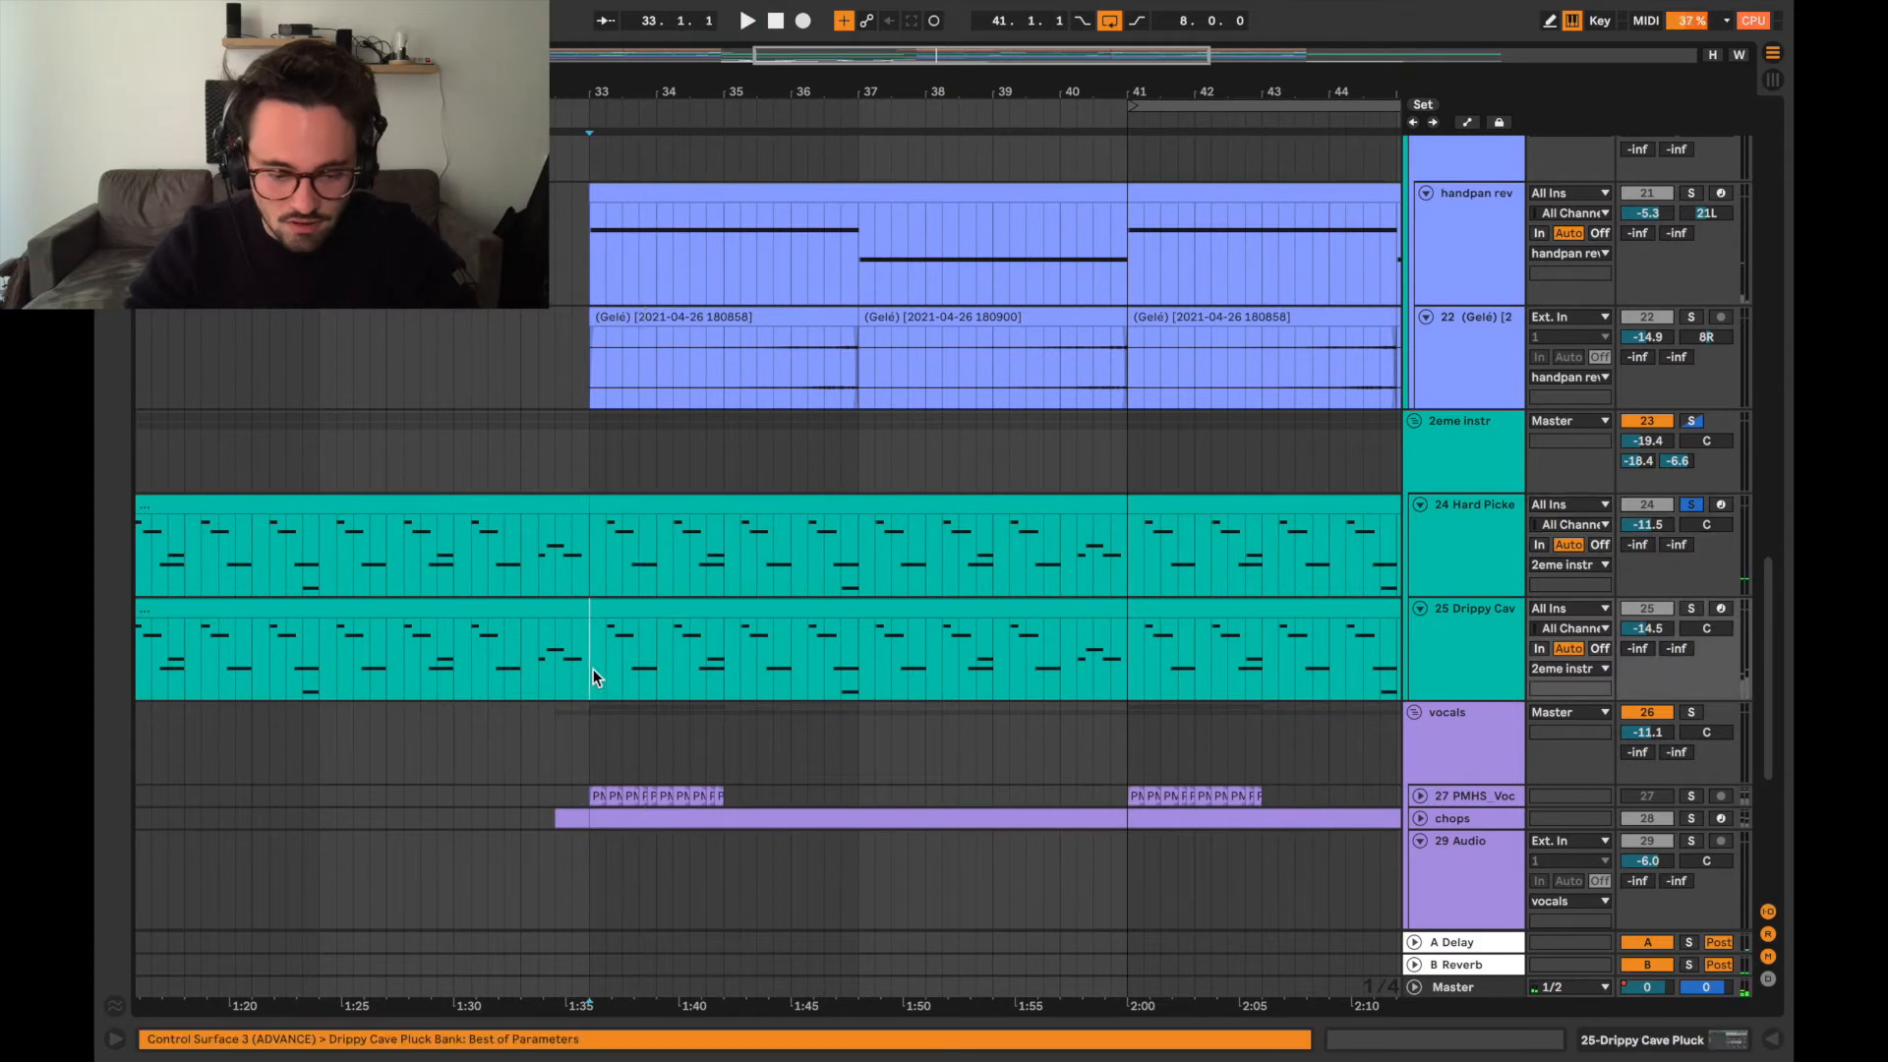
key("space")
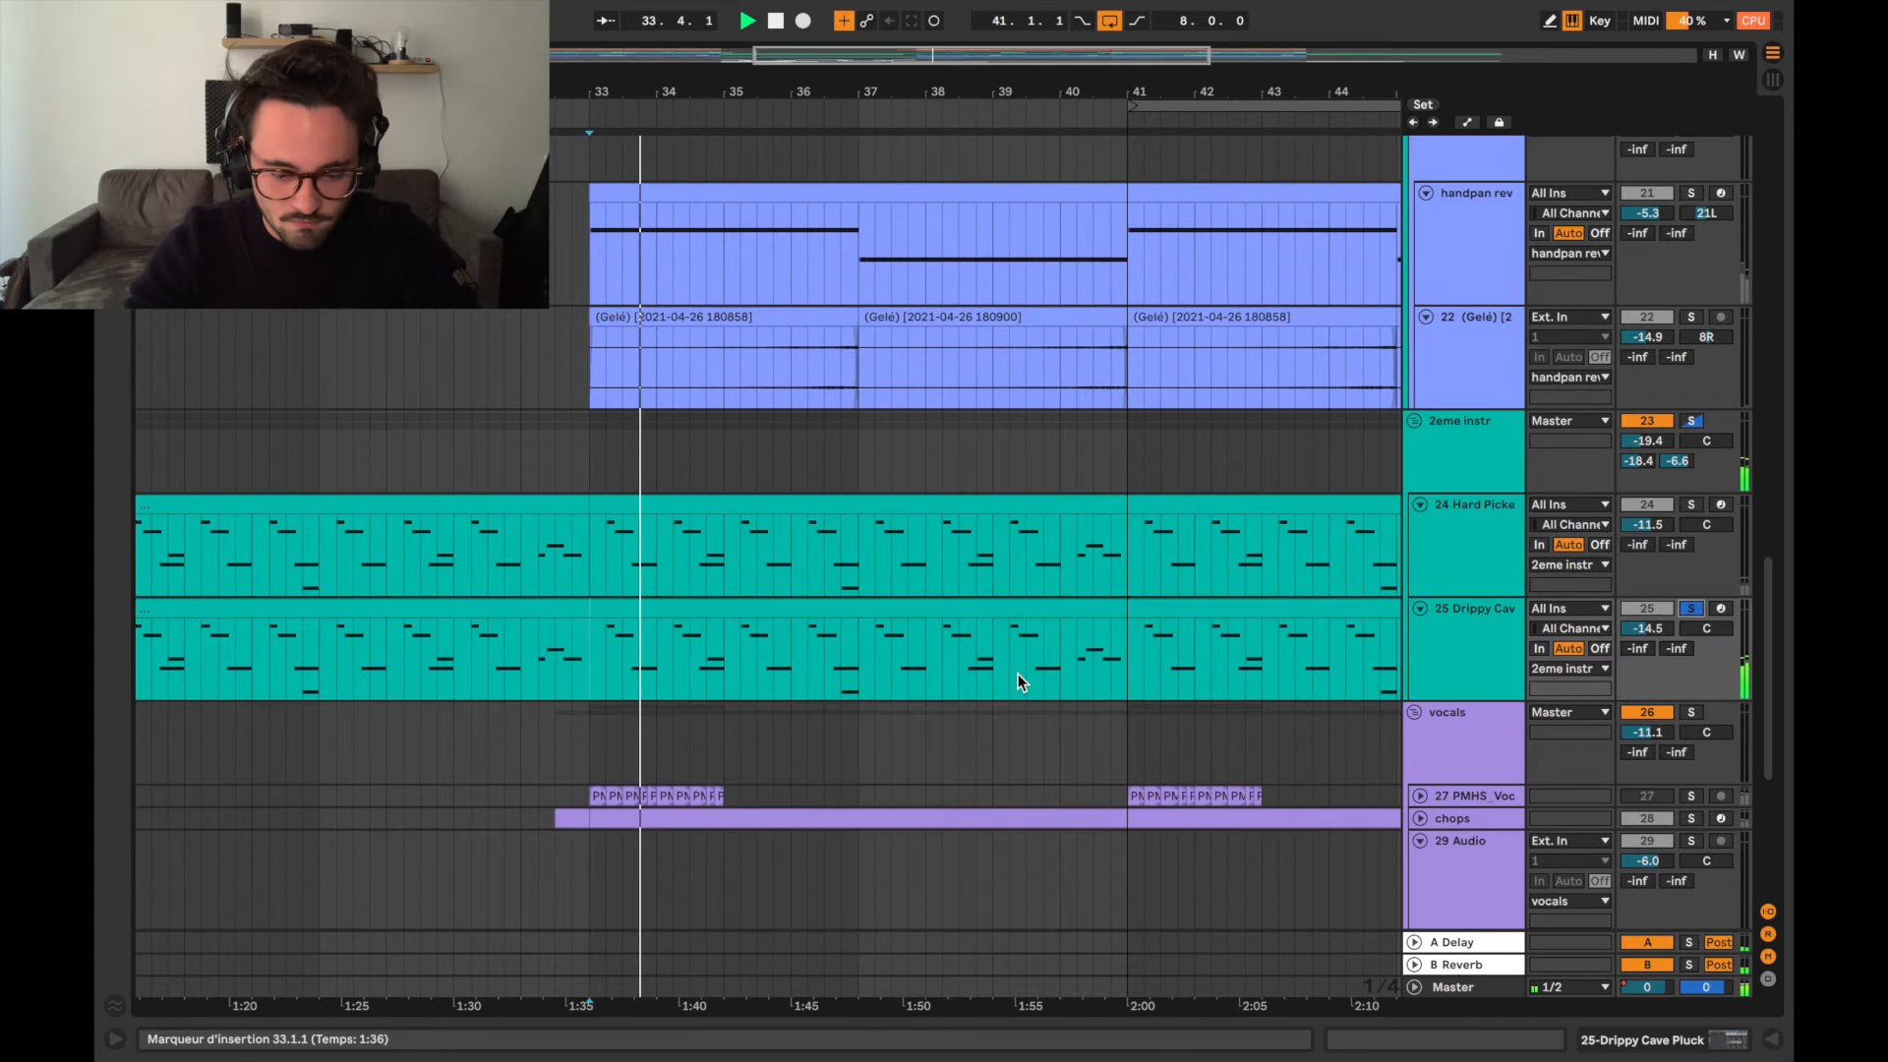
Solo the whole 2eme instr group and audition the guitar and pluck layers together from bar 33.
left_click(1691, 420)
left_click(582, 553)
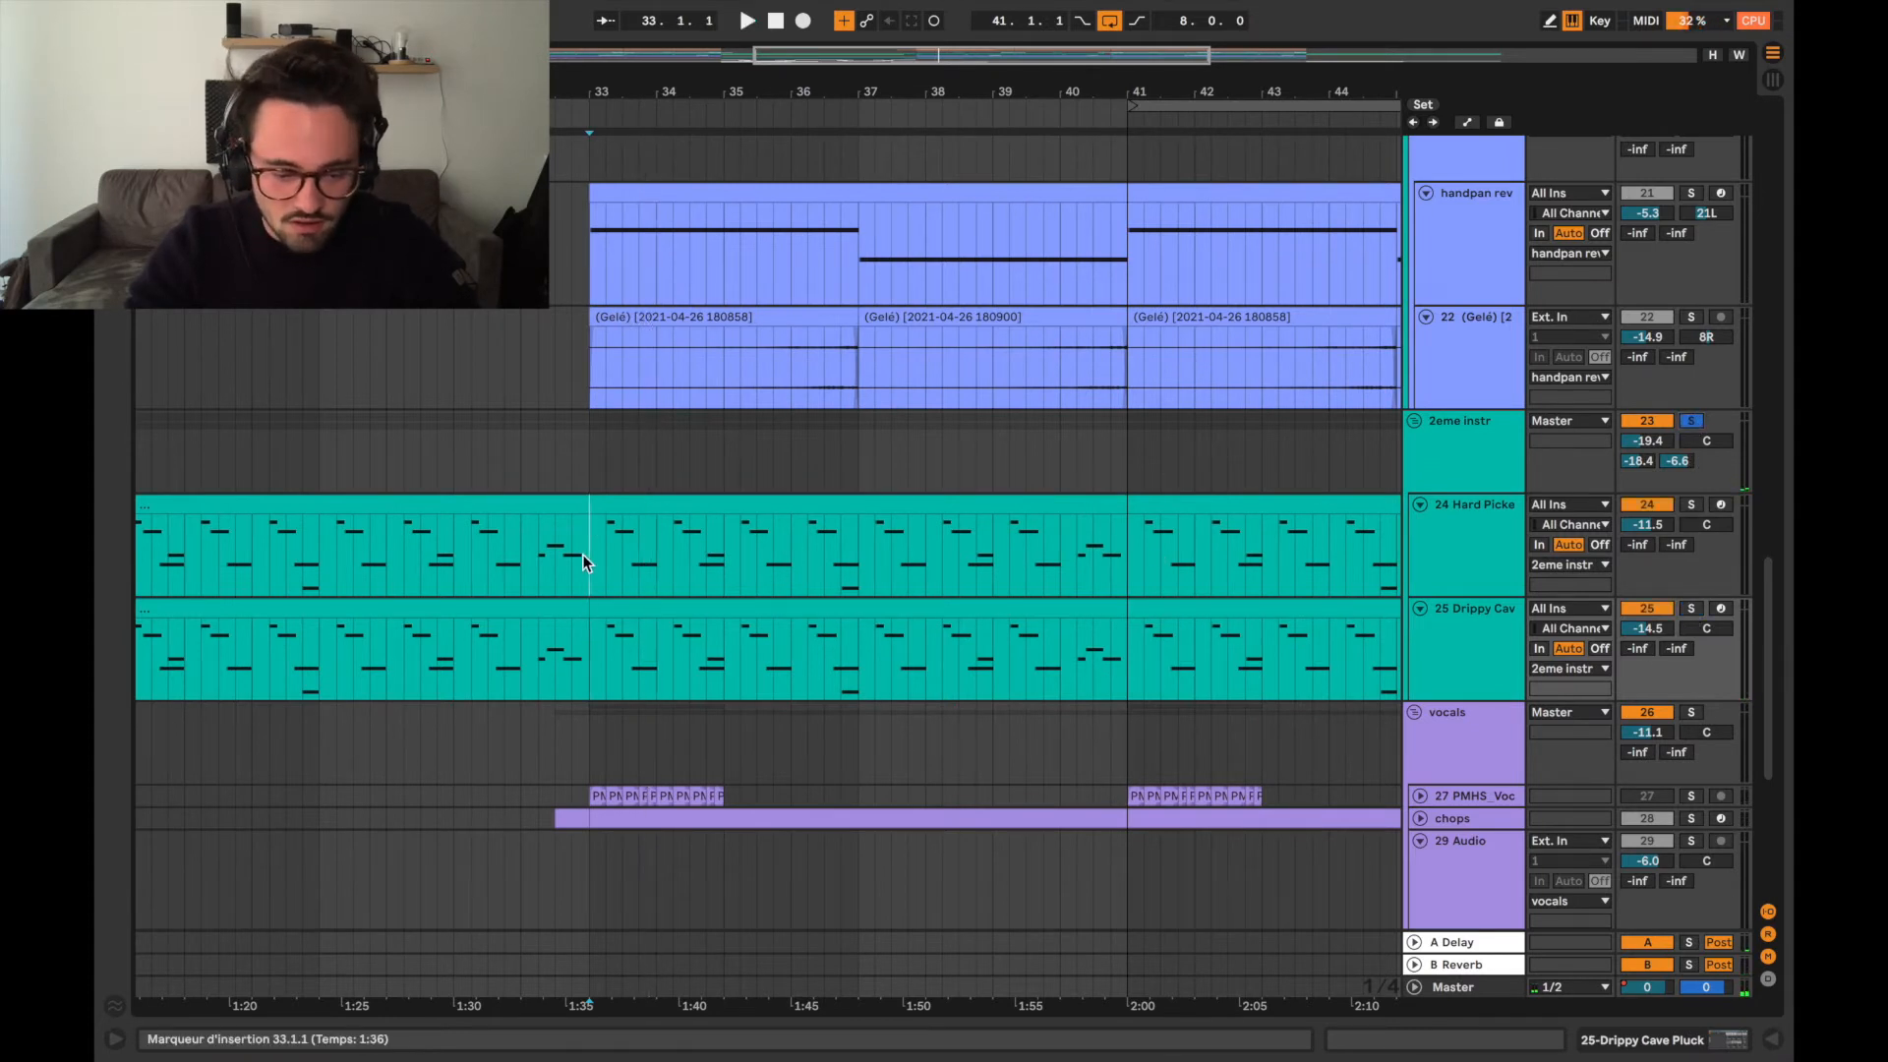
key("space")
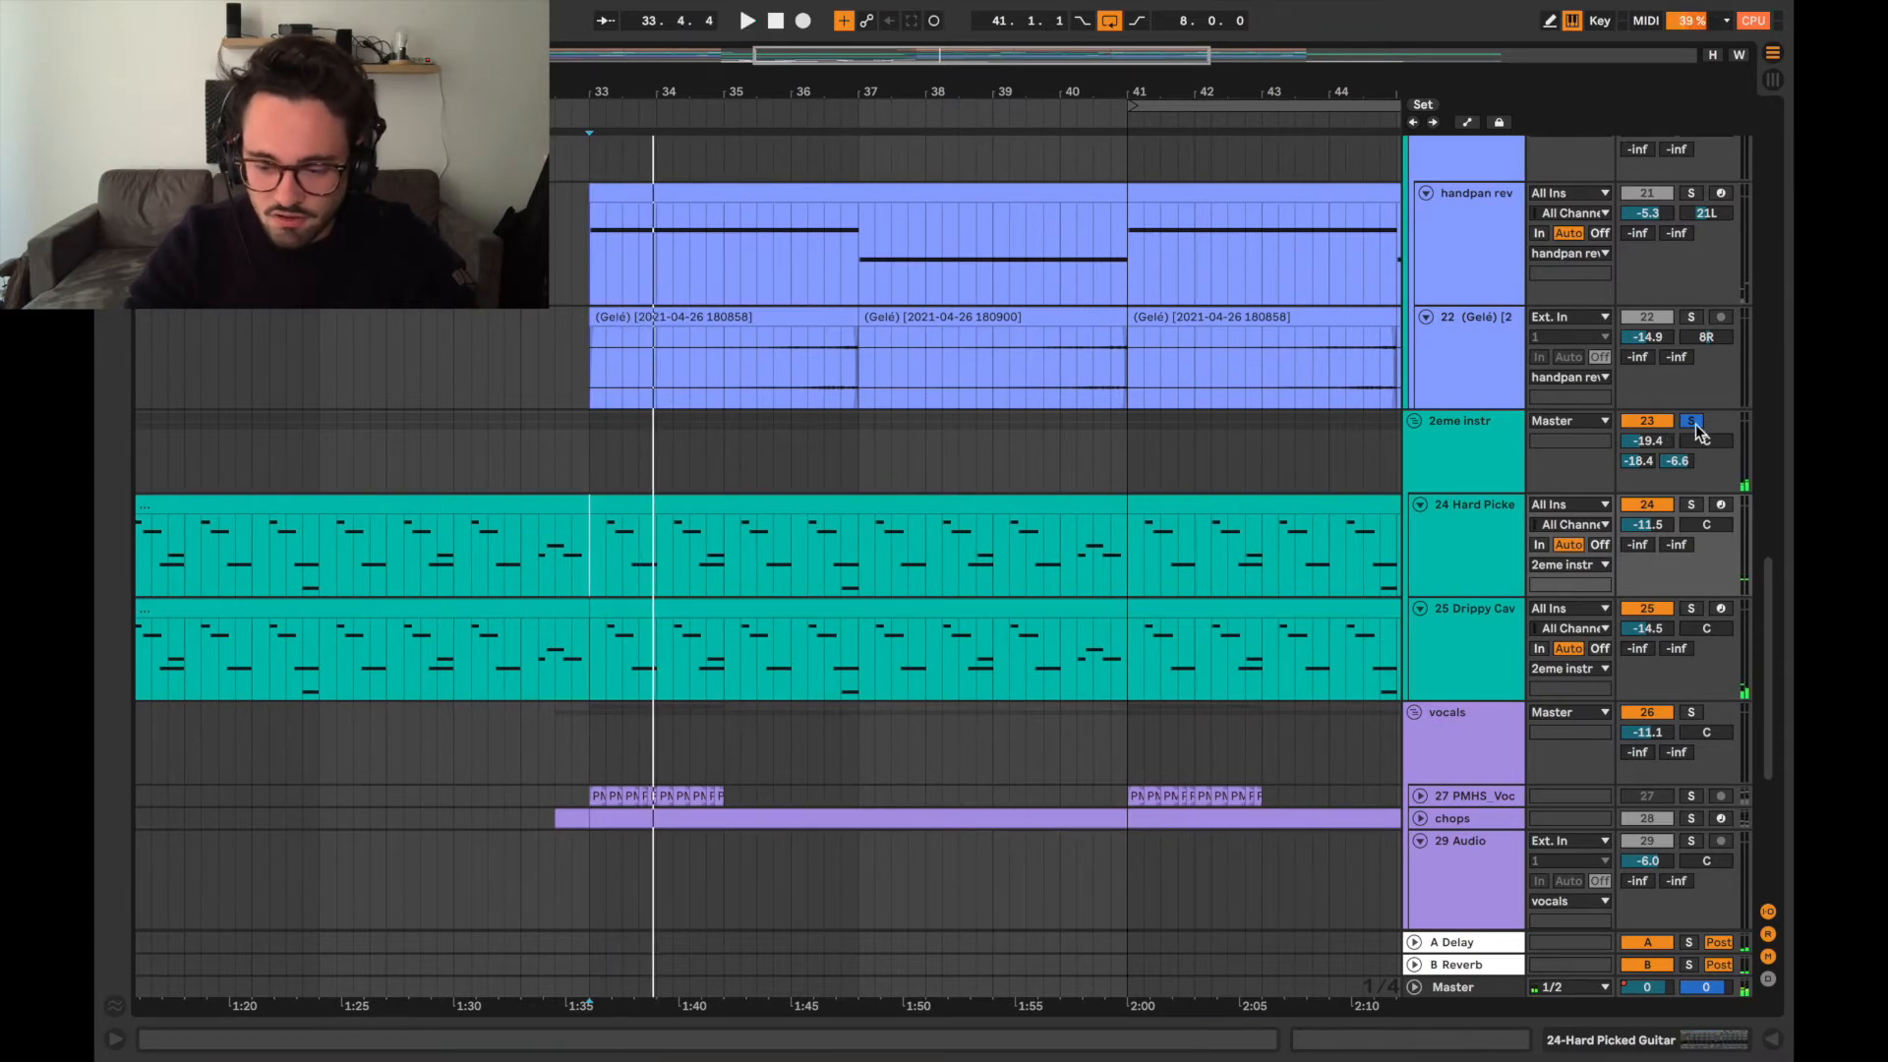
Expand the PMHS vocal loop track and place the insertion marker at bar 33, at the start of its sliced clips.
scroll(1215, 613, "down", 2)
scroll(1215, 614, "up", 5)
scroll(1216, 615, "down", 6)
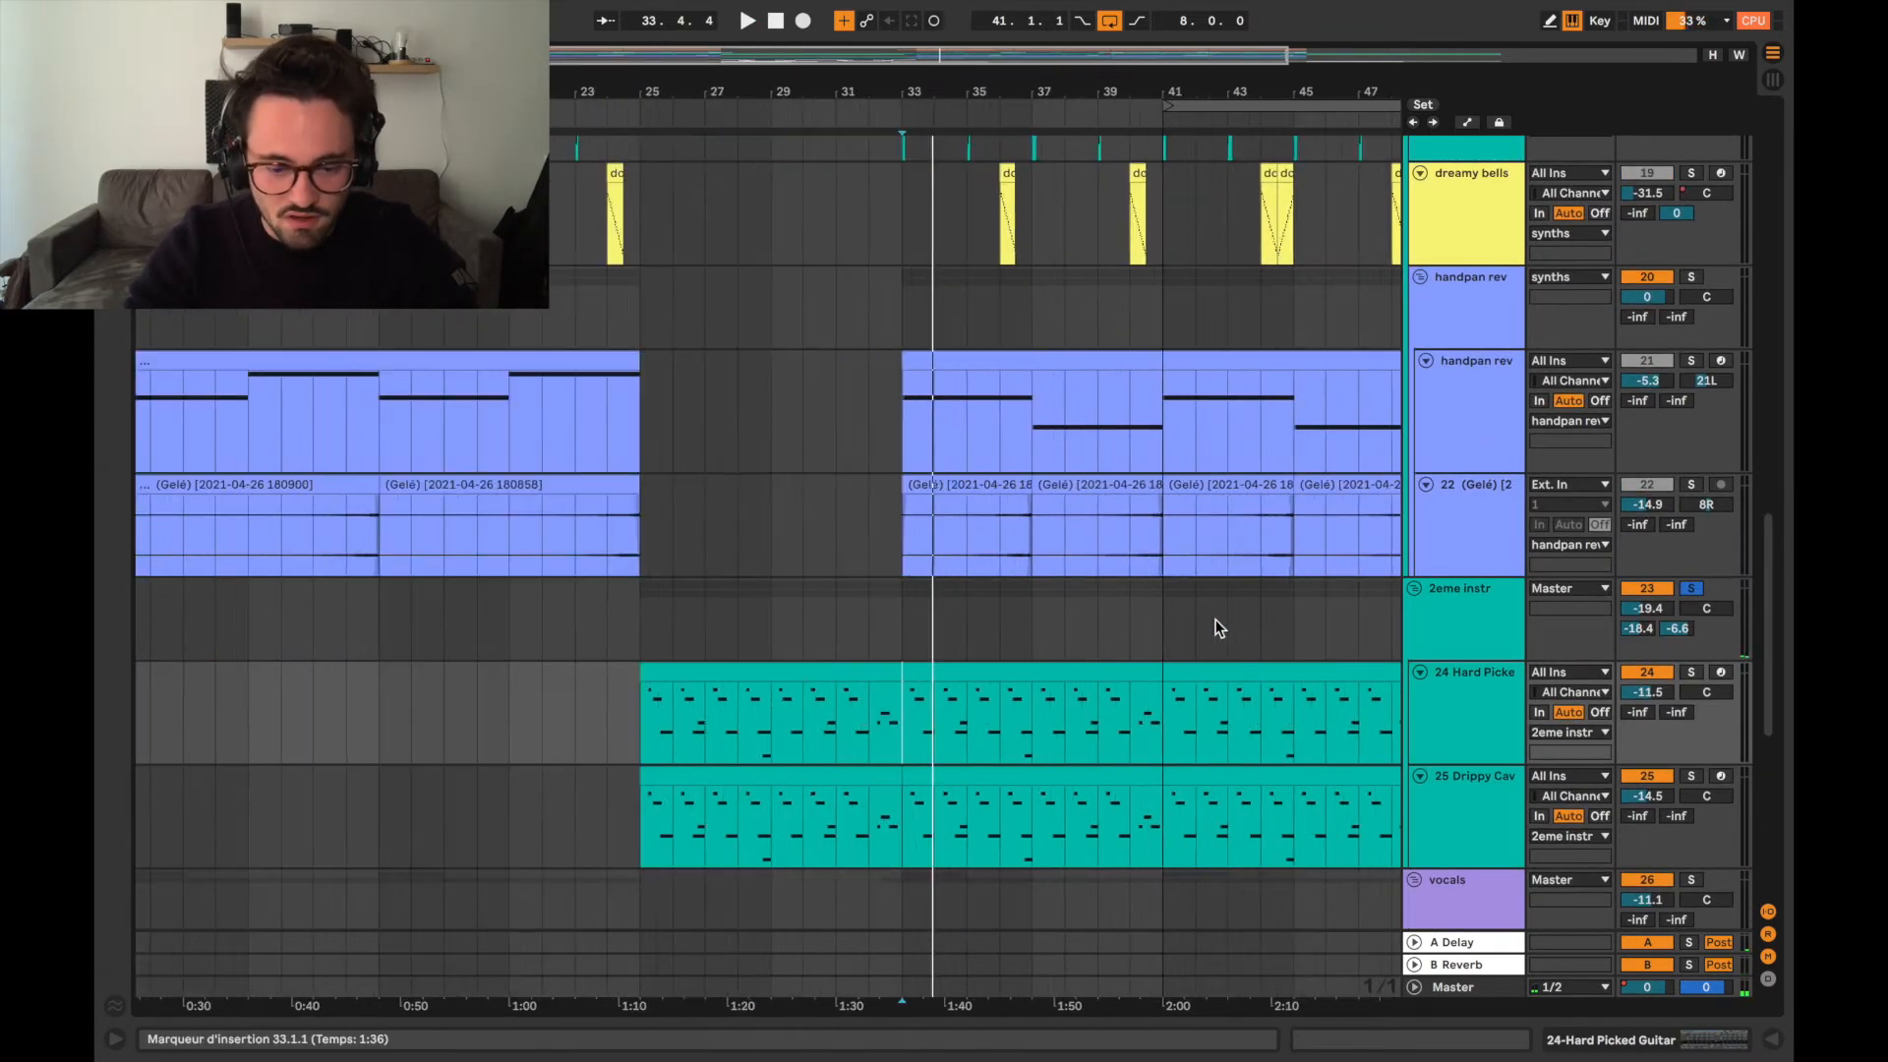
scroll(884, 741, "up", 6)
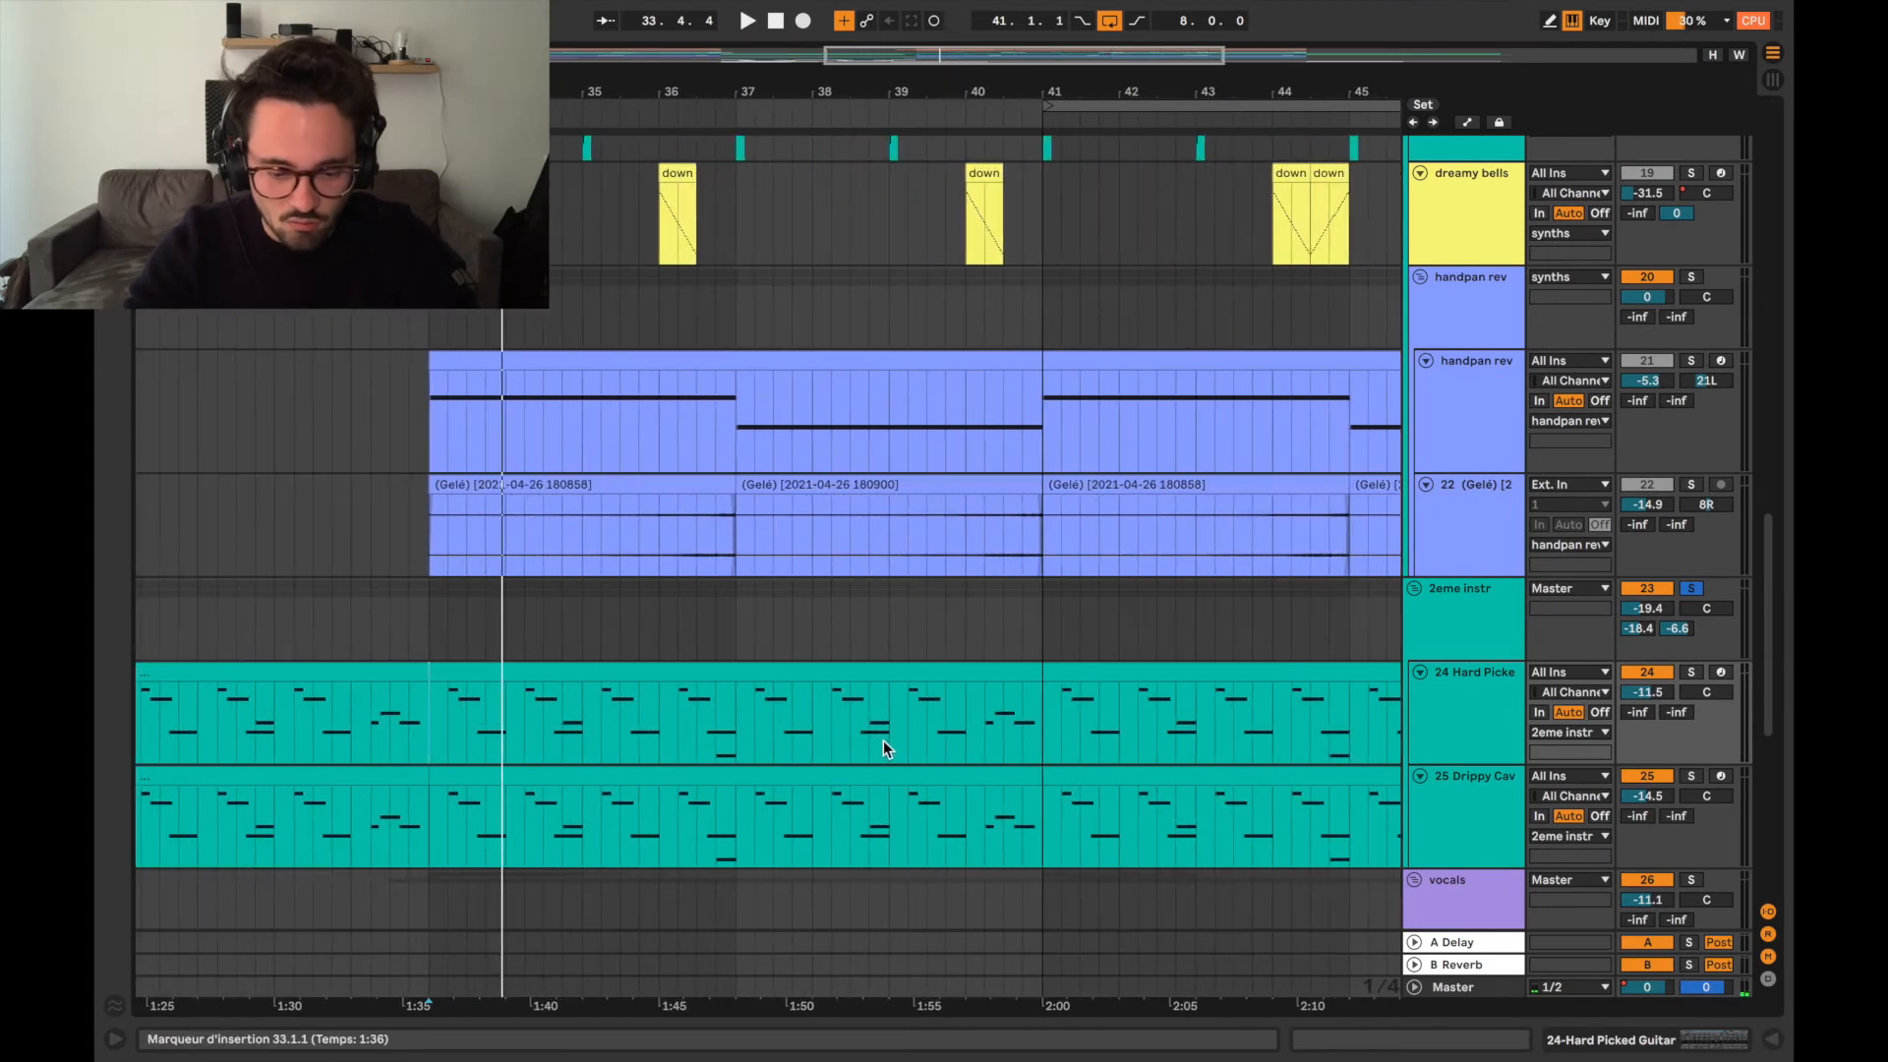
scroll(883, 740, "down", 3)
scroll(883, 741, "down", 2)
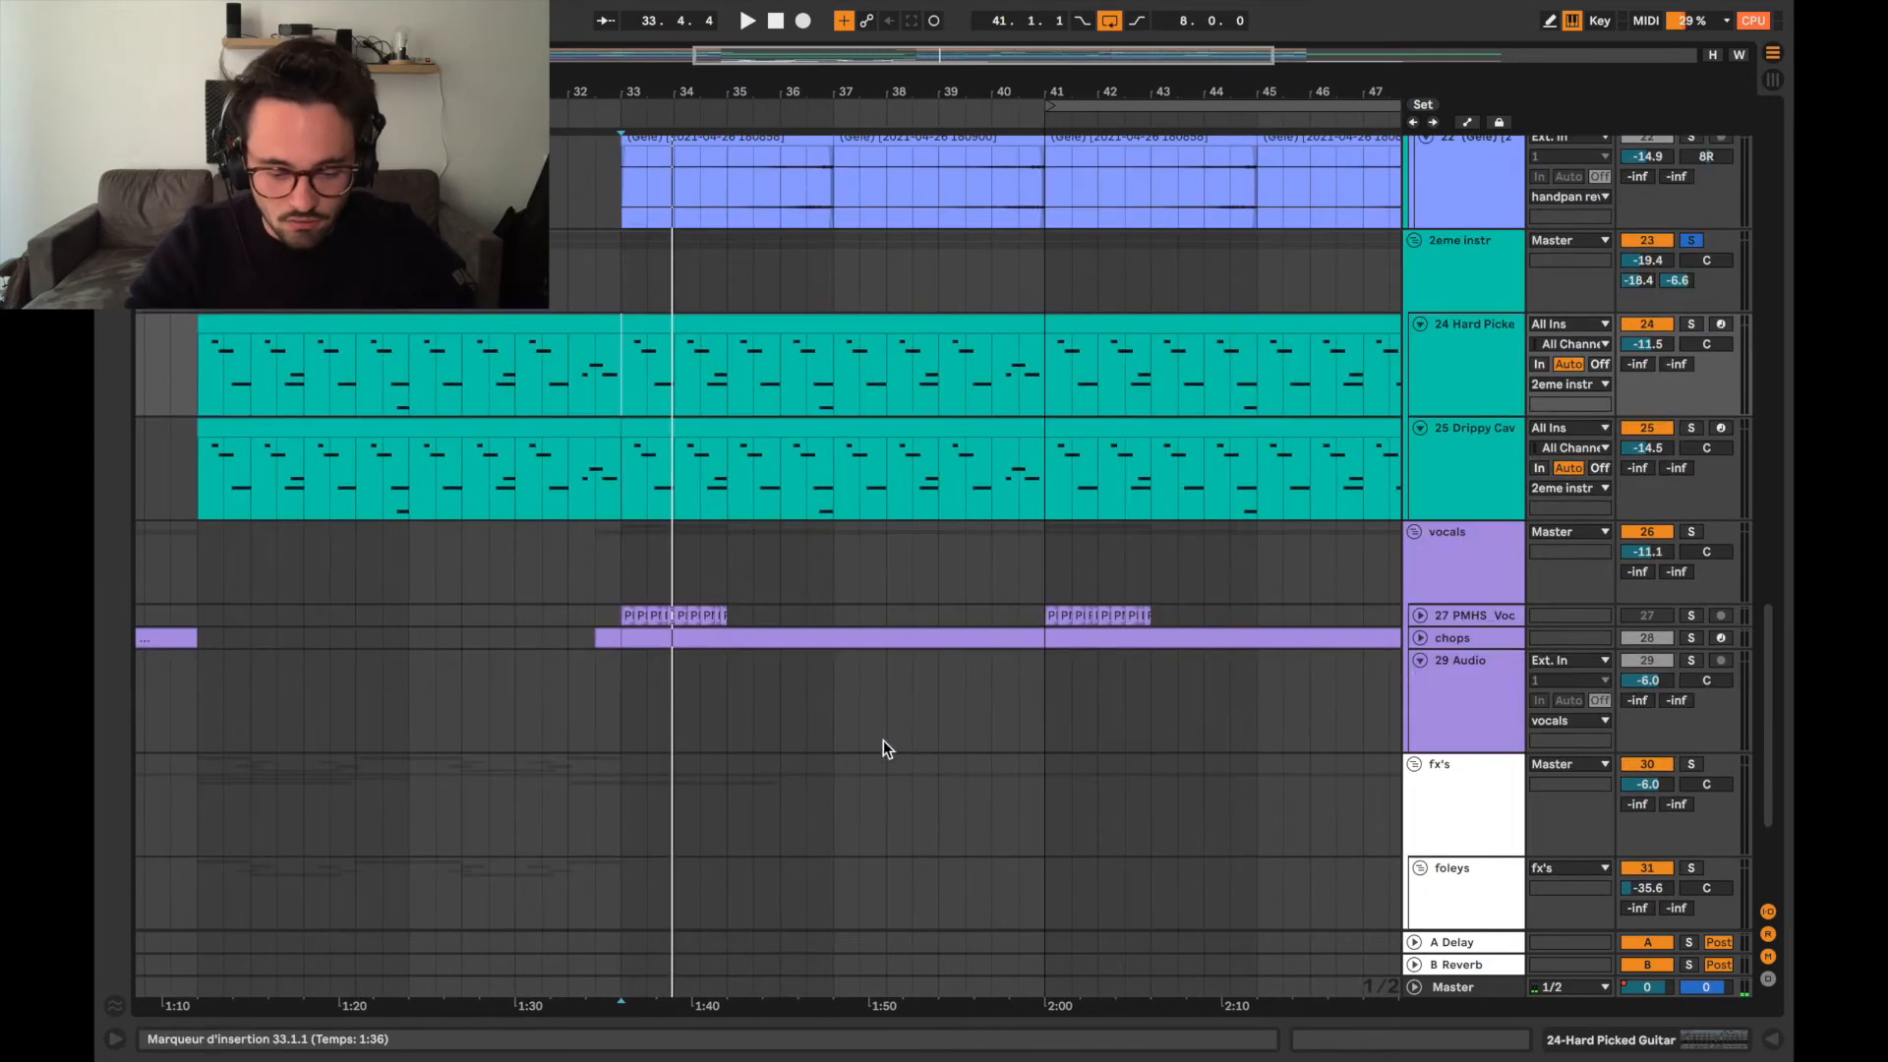
left_click(1420, 616)
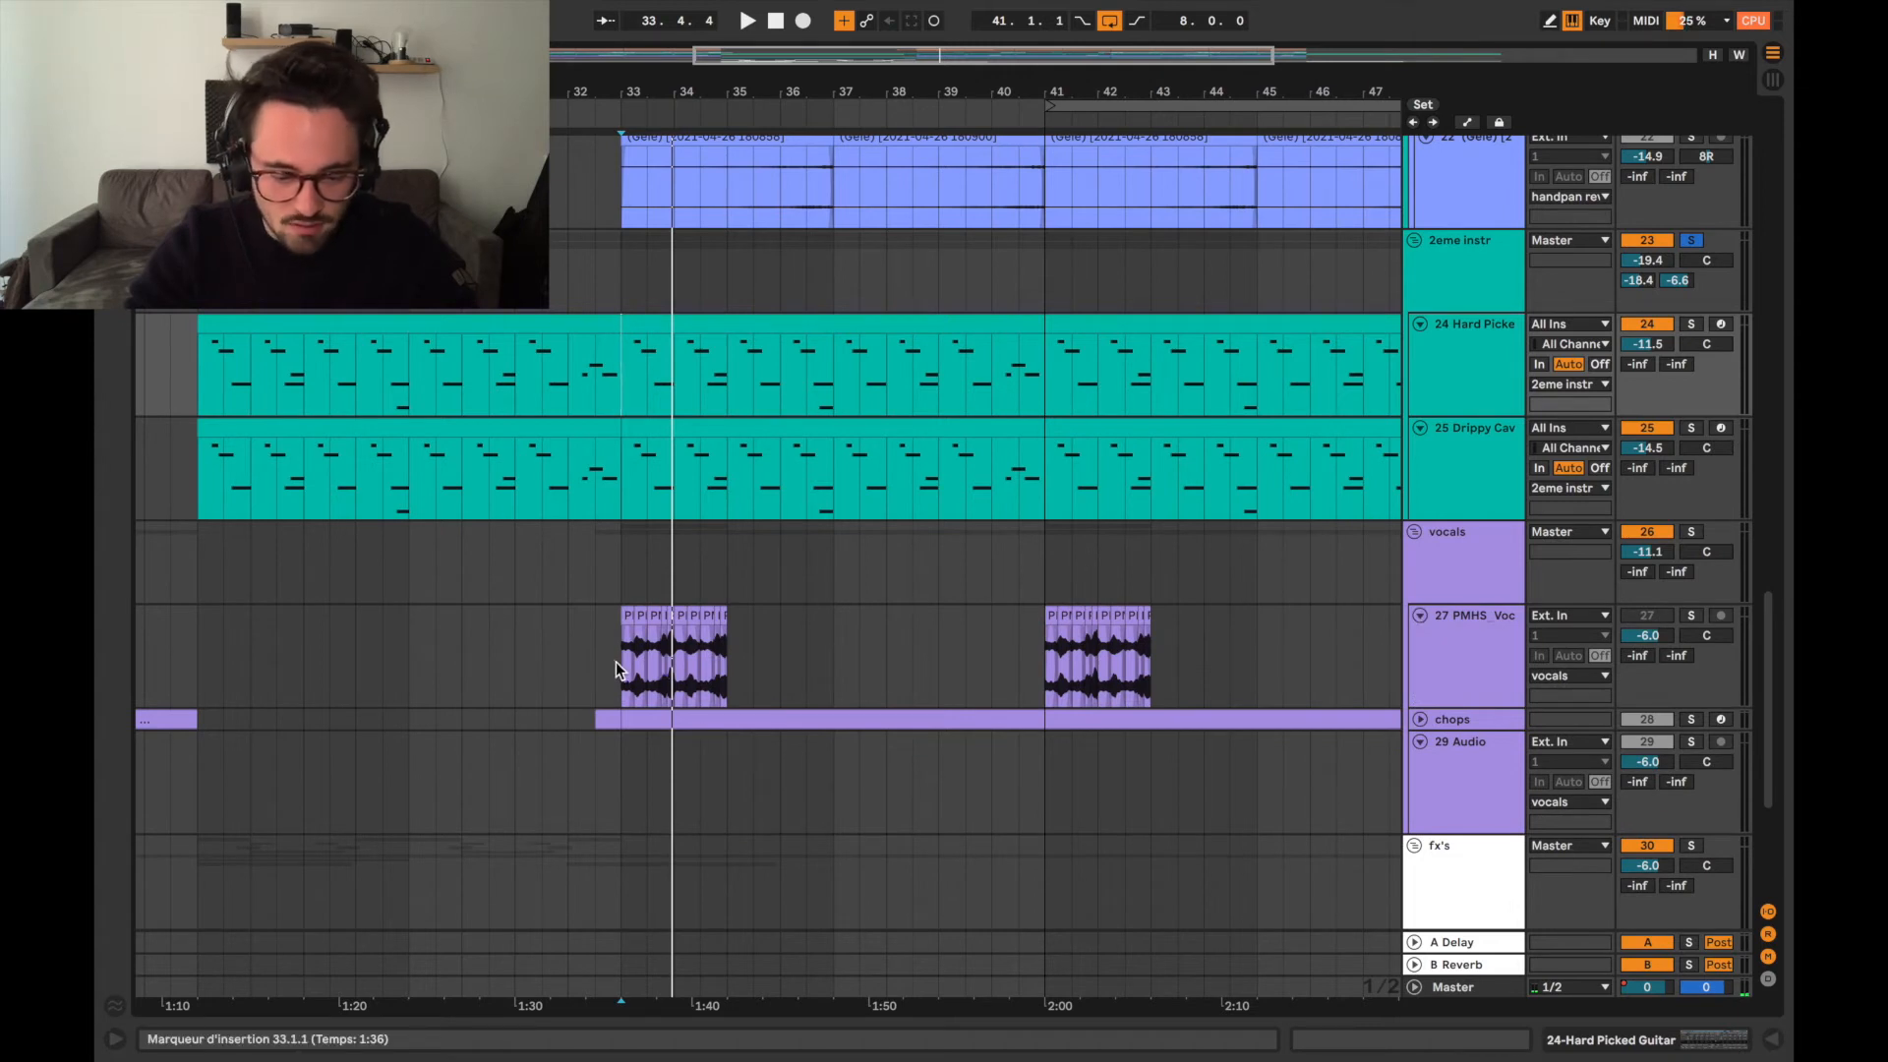
scroll(624, 669, "up", 3)
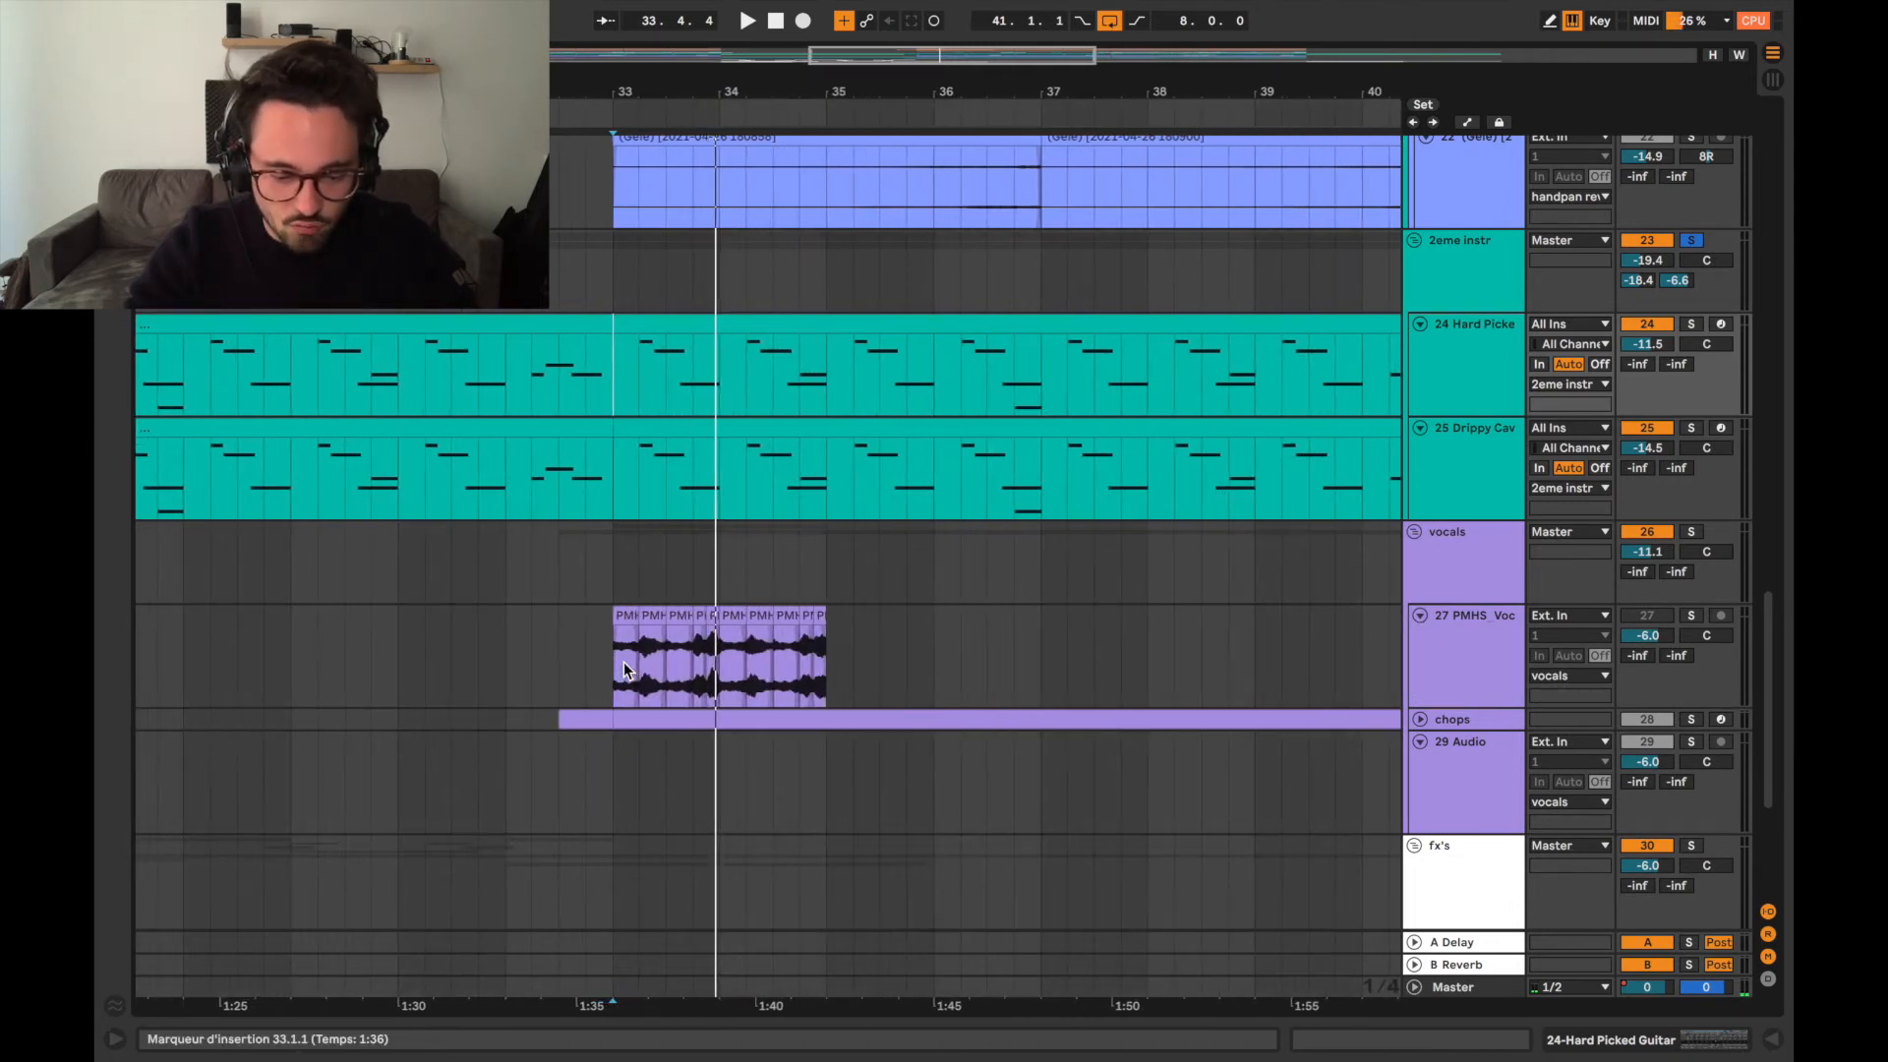
left_click(612, 657)
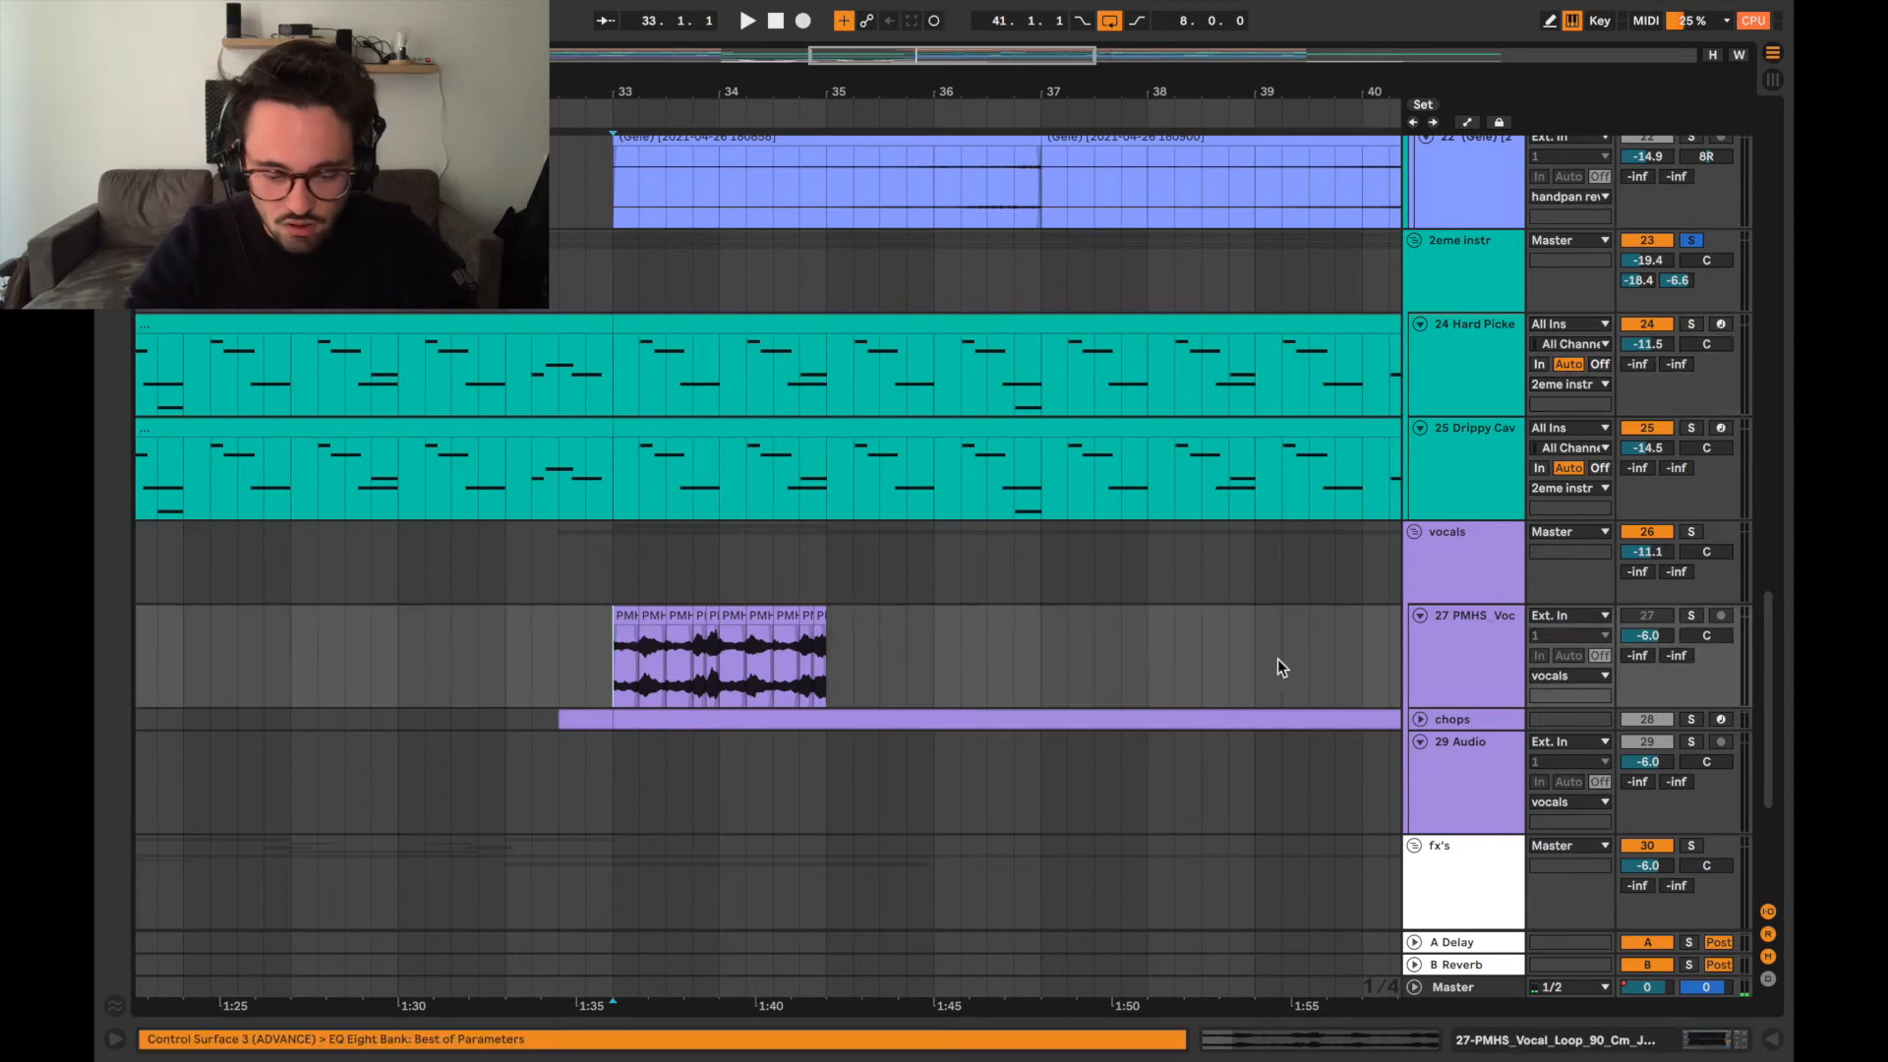
Solo the PMHS vocal loop track and audition its sliced clips from bar 33.
scroll(1123, 651, "down", 3)
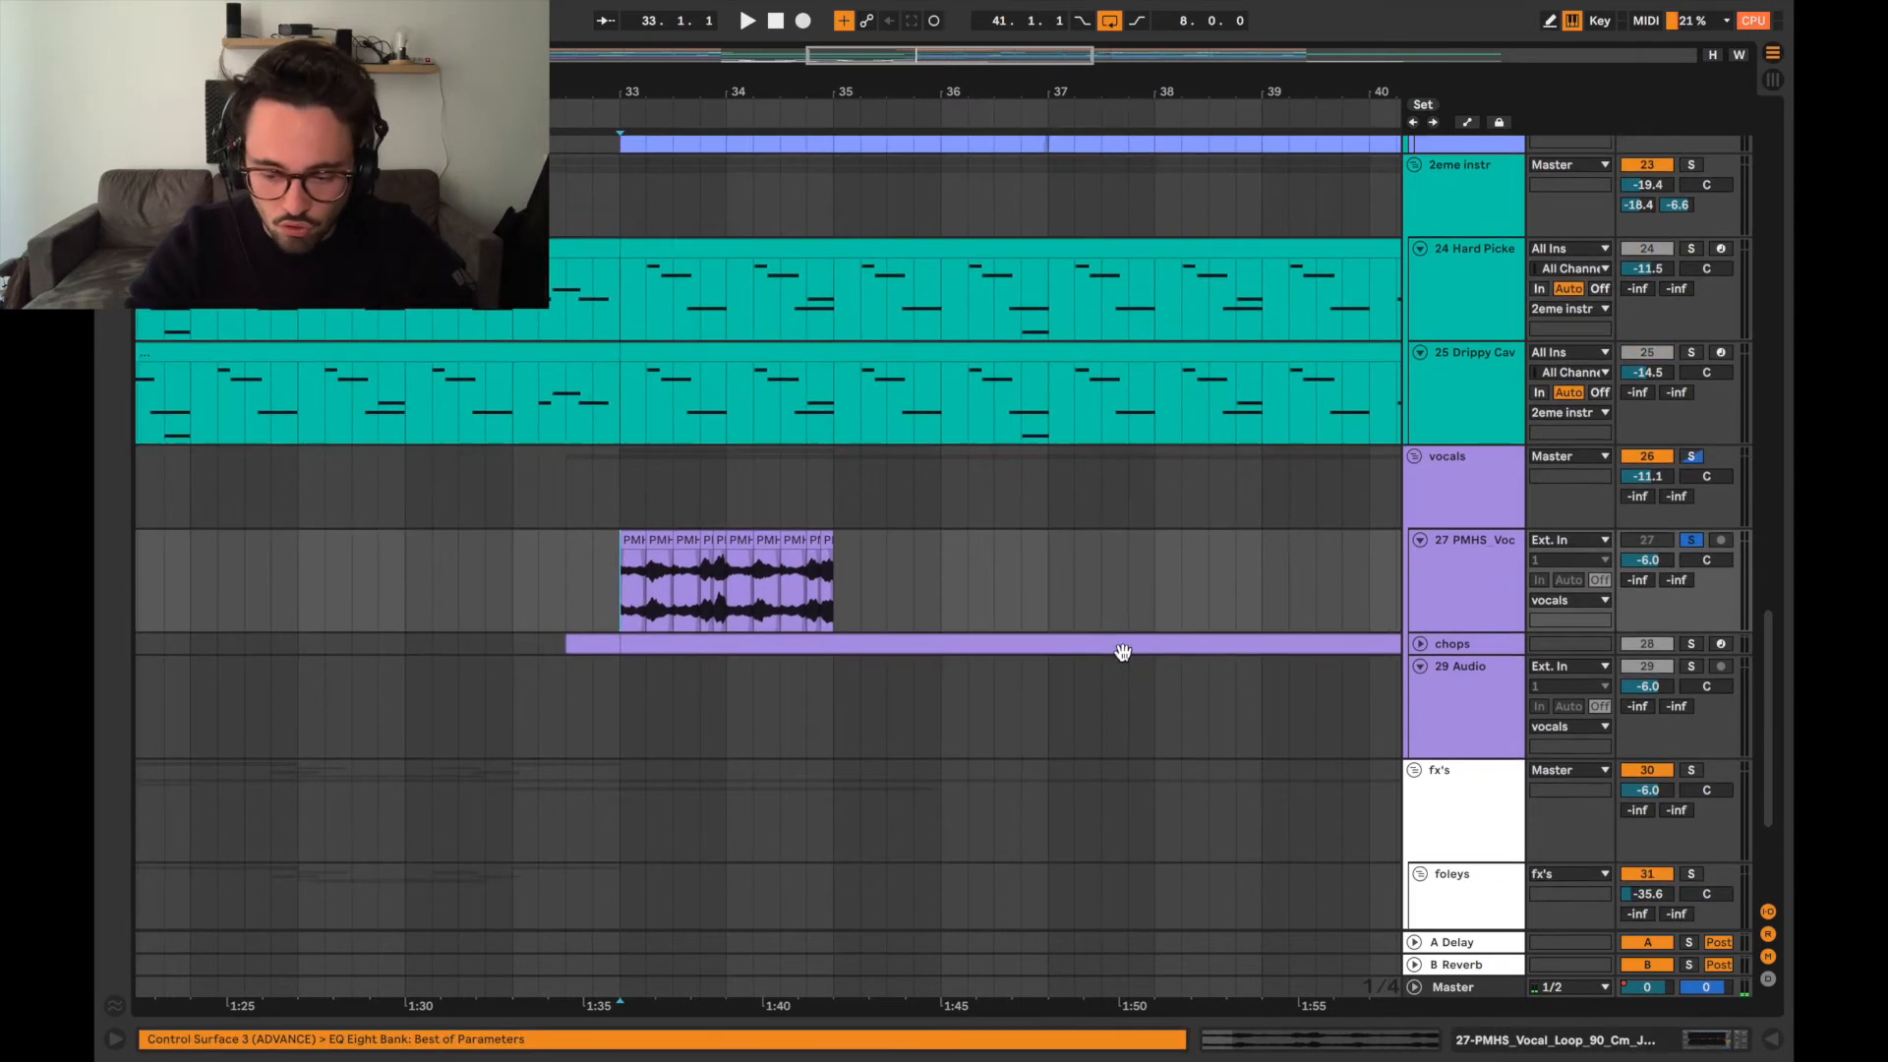
key("space")
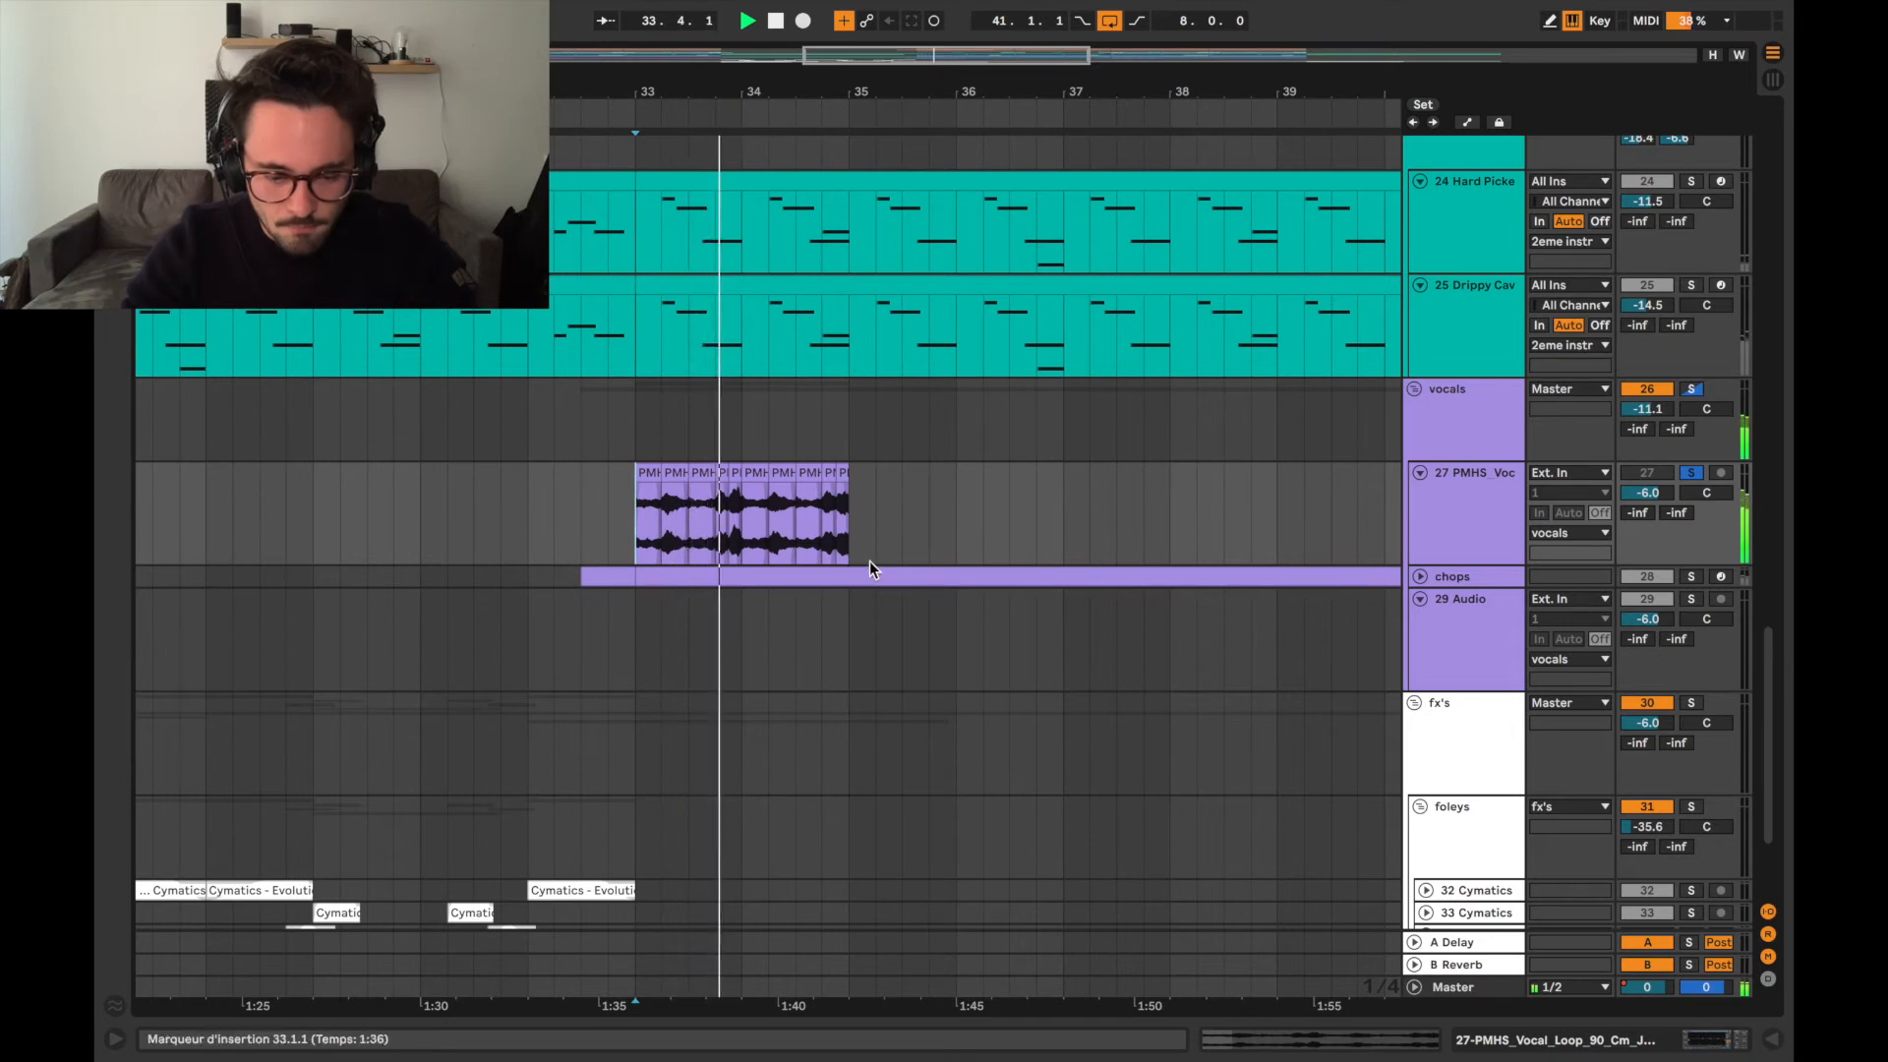
key("space")
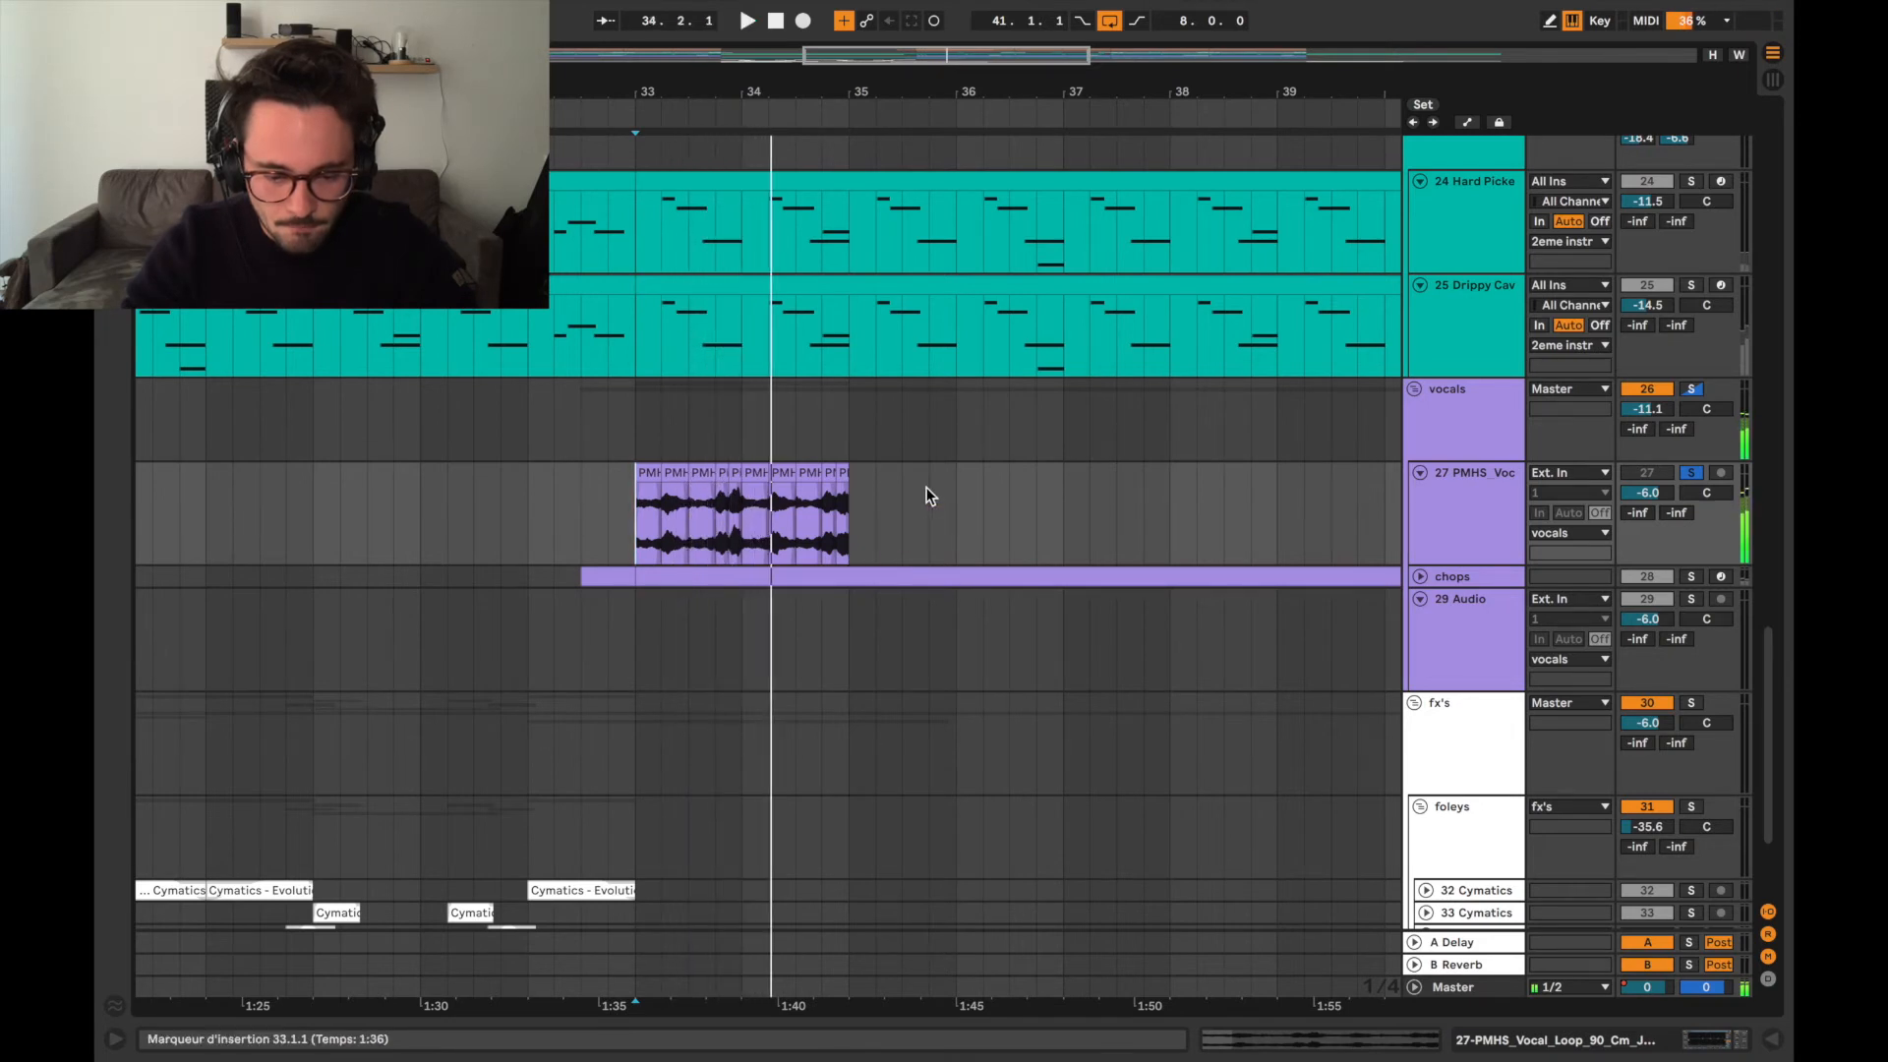
Expand and solo the chops track and play its clip from 32.4.1, just before the first note.
left_click(1422, 578)
scroll(811, 641, "down", 1)
left_click(614, 592)
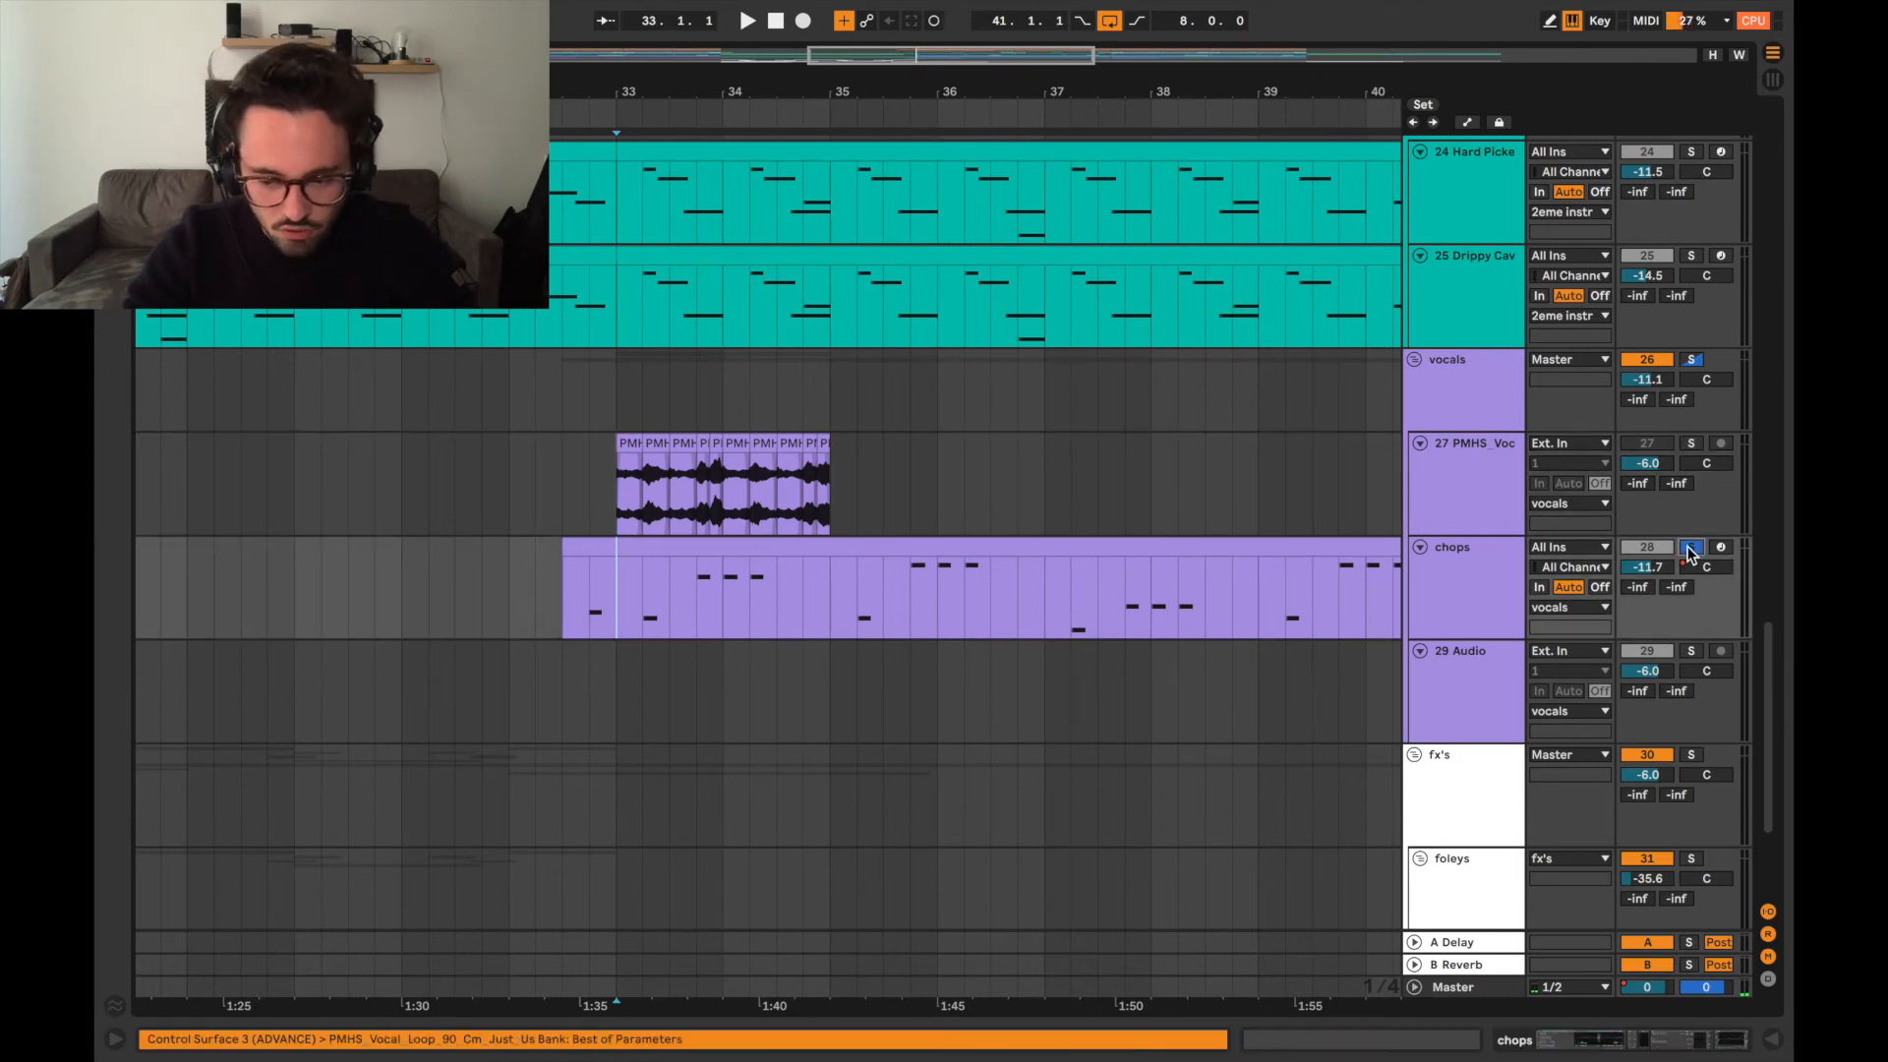
left_click(590, 585)
key("space")
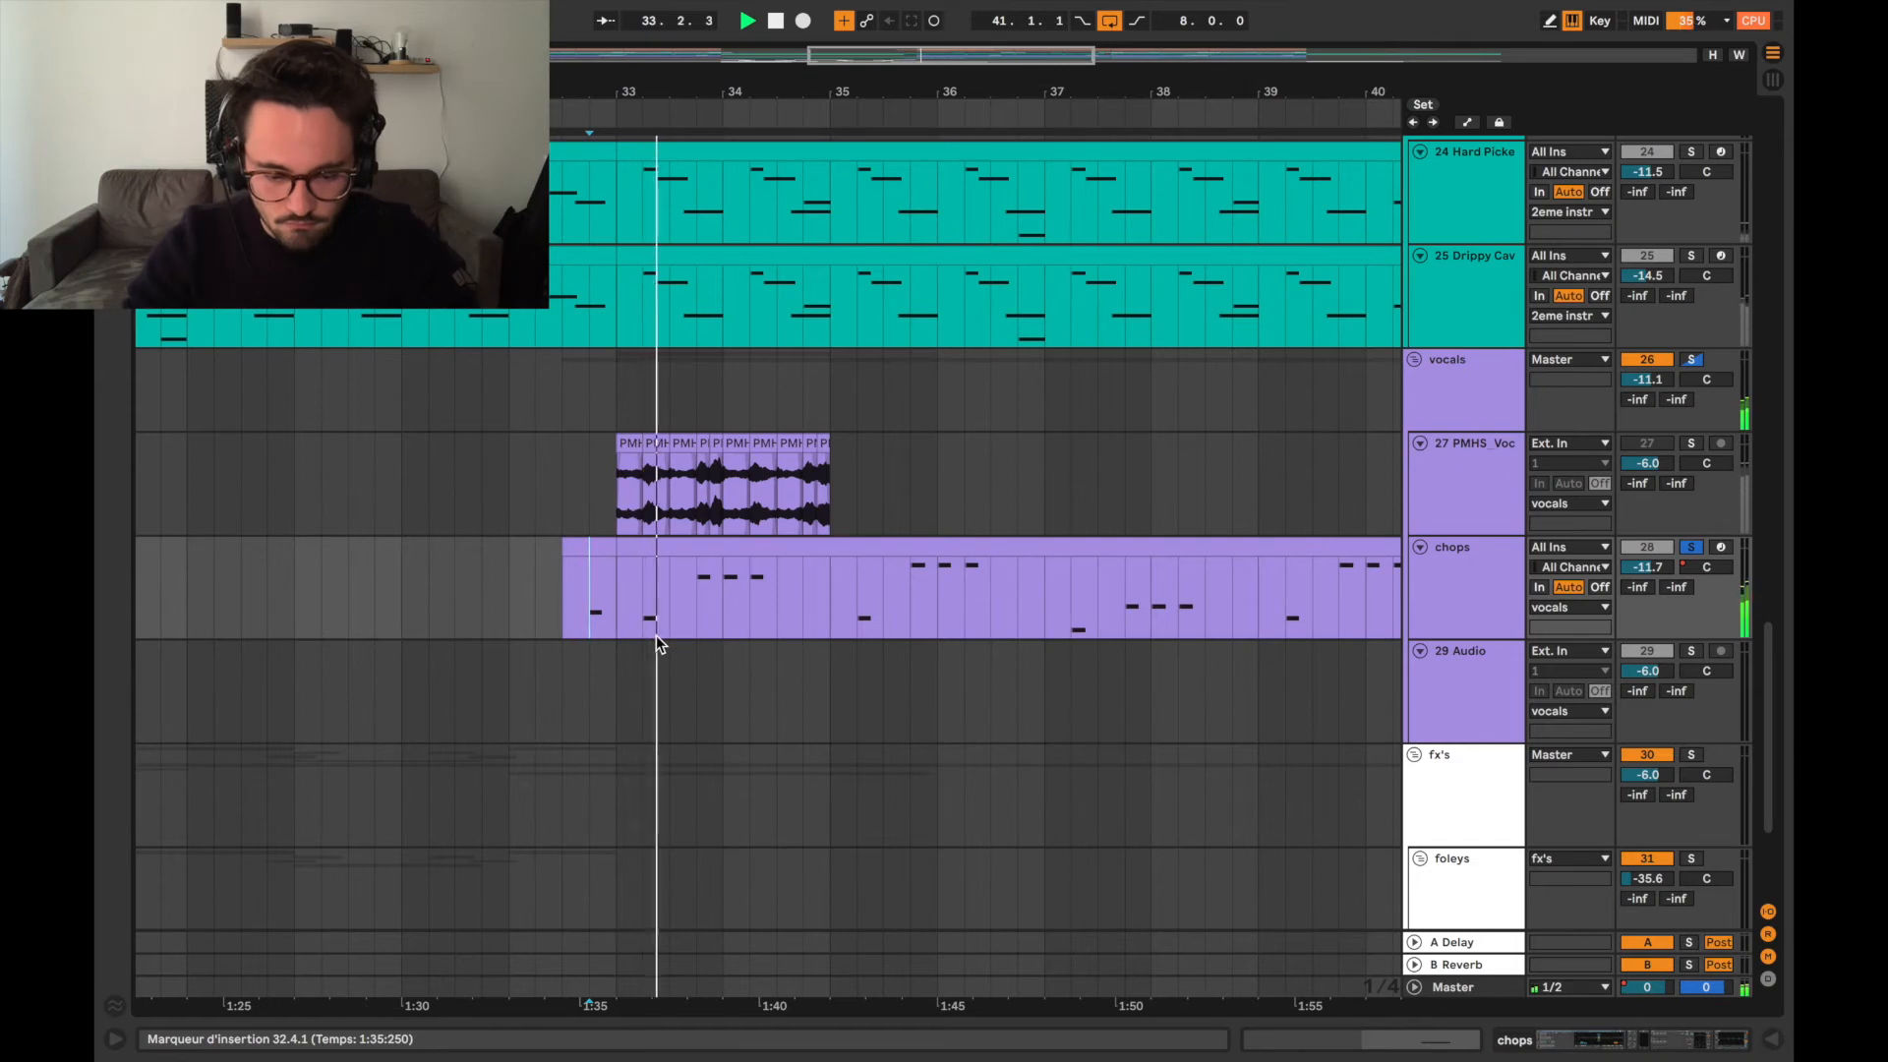
scroll(708, 636, "down", 2)
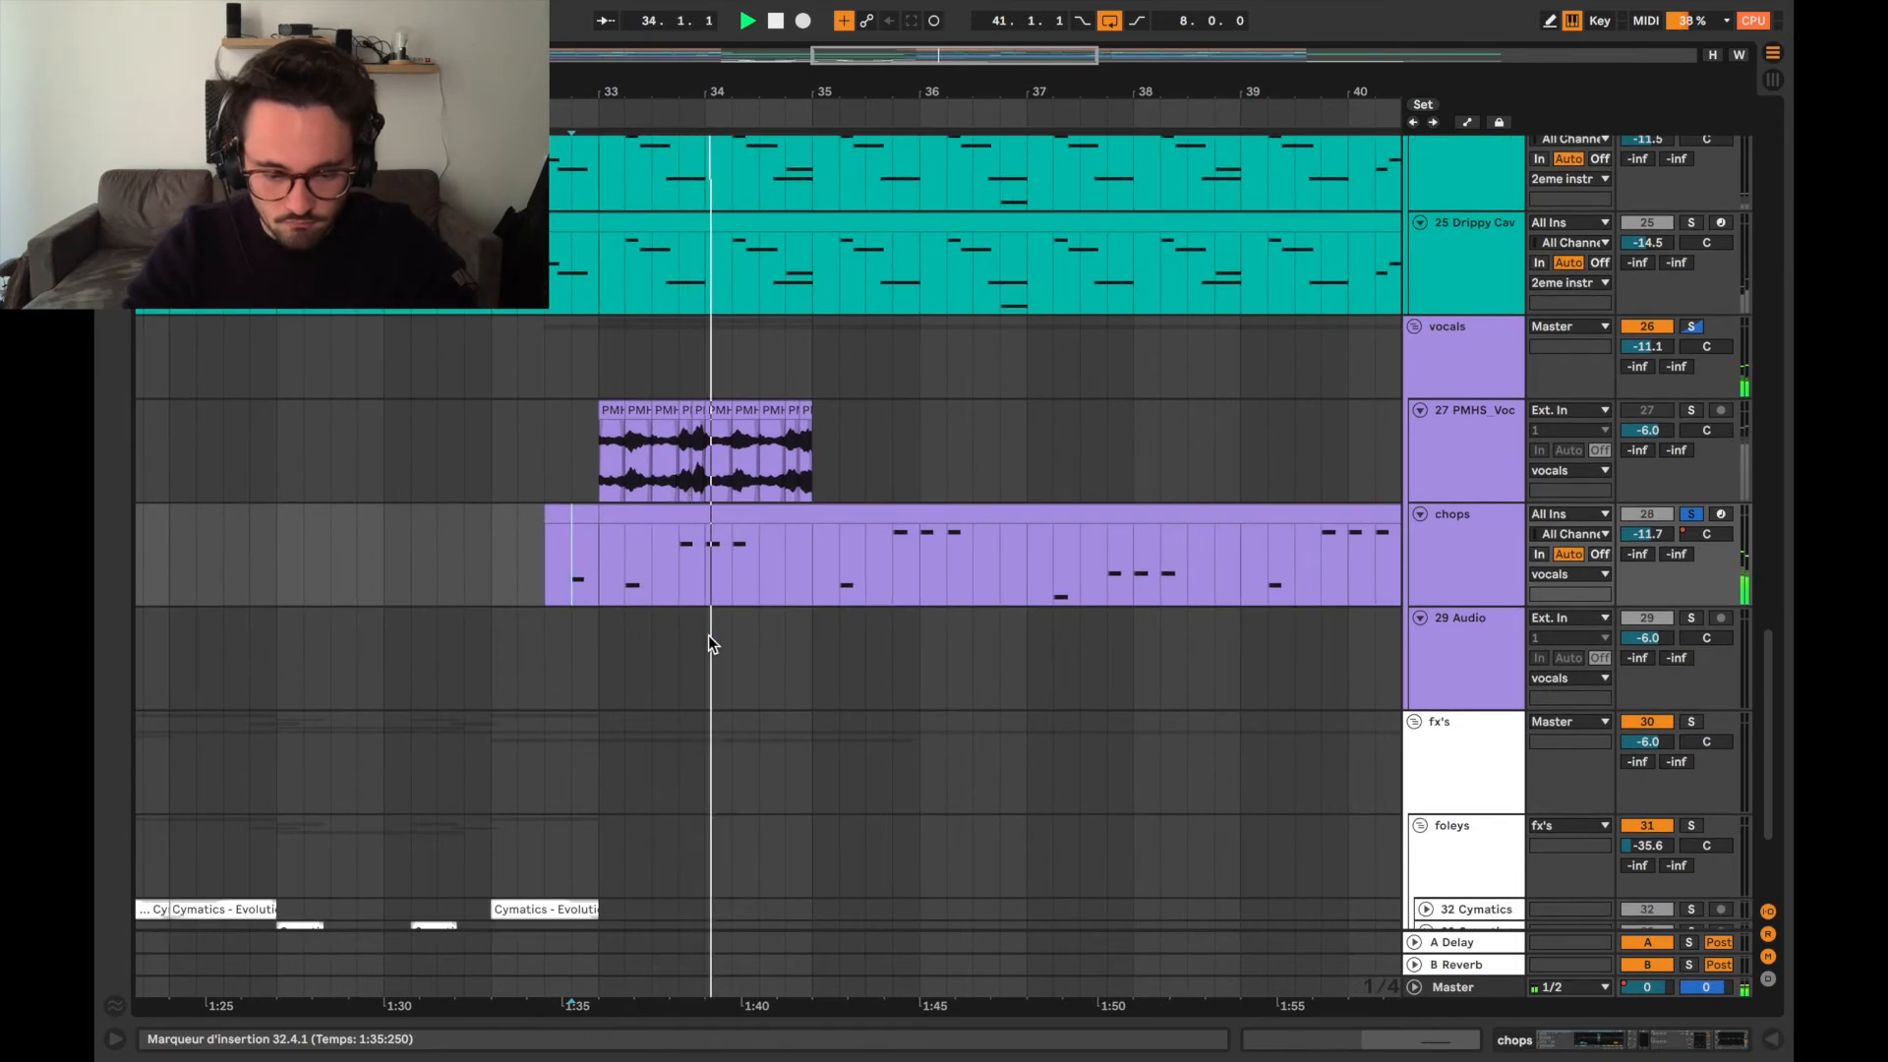
scroll(710, 636, "down", 2)
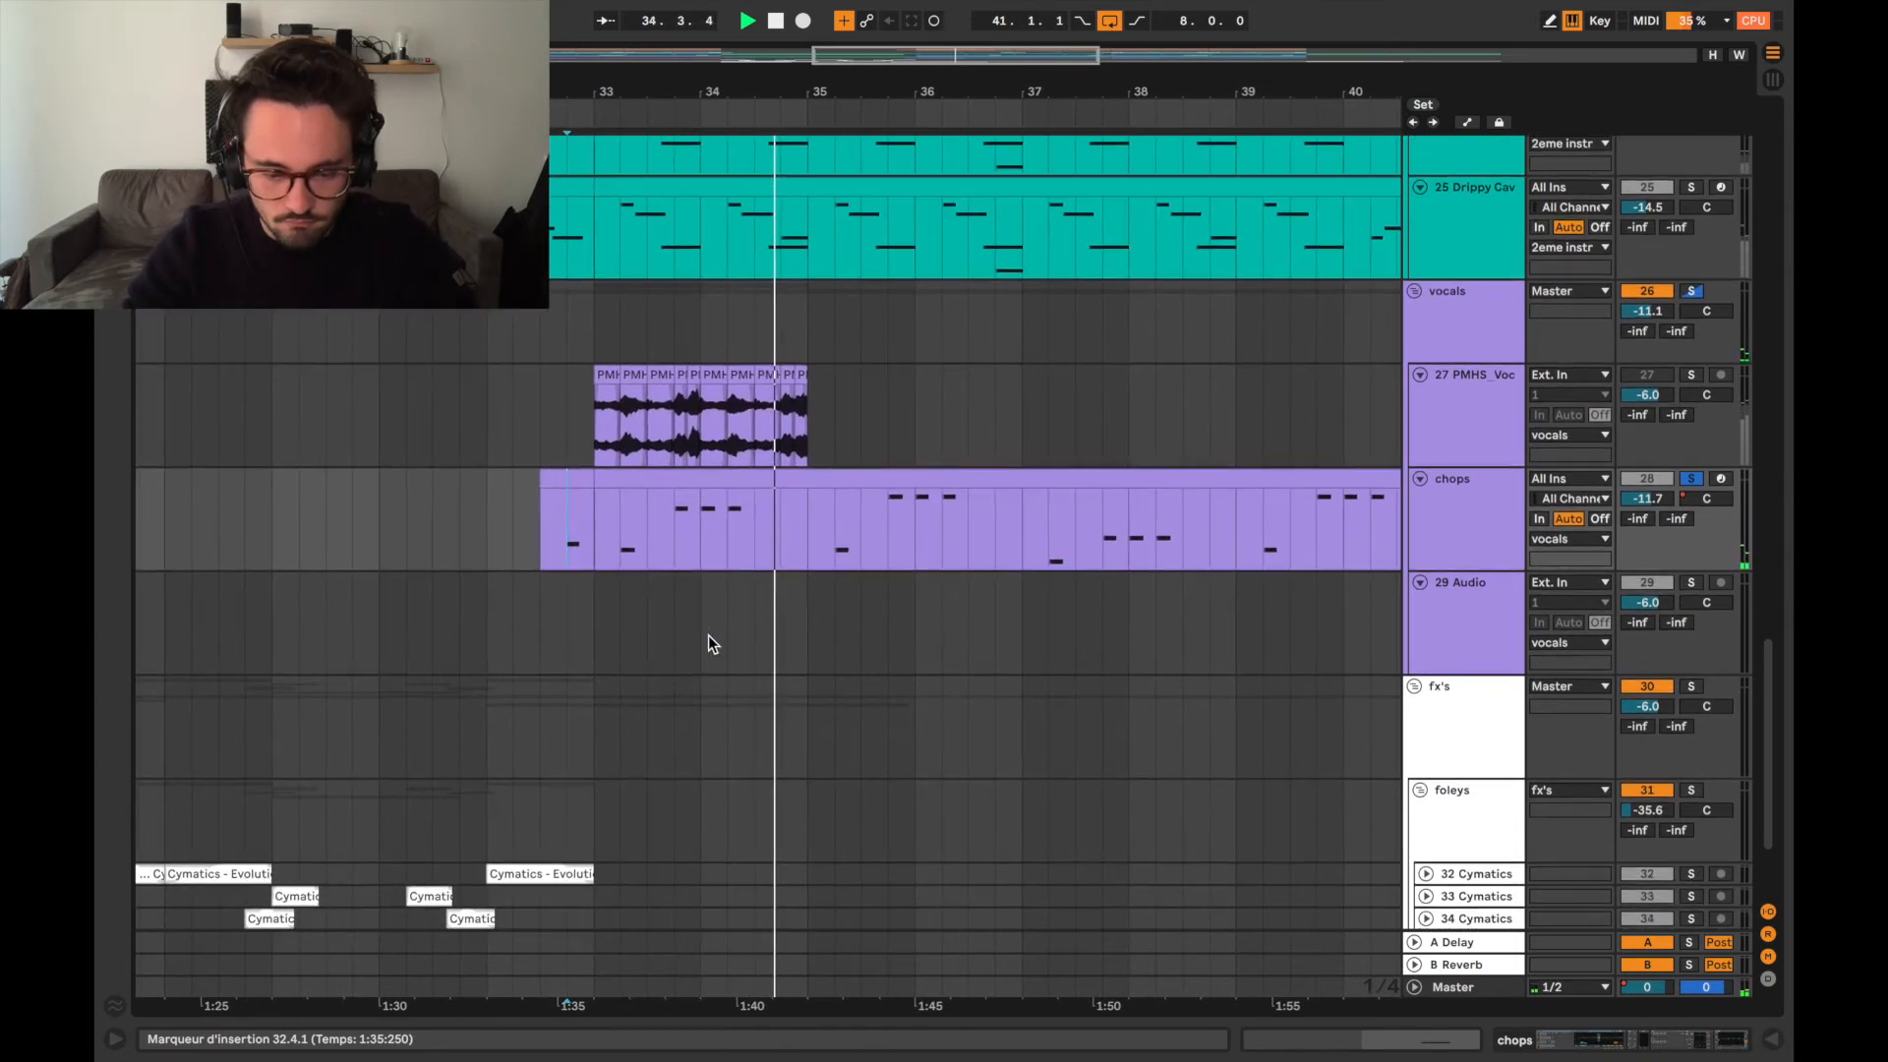
Open the MIDI notes of the chops clip at bar 33, stop playback, and close the note view.
double_click(697, 512)
key("space")
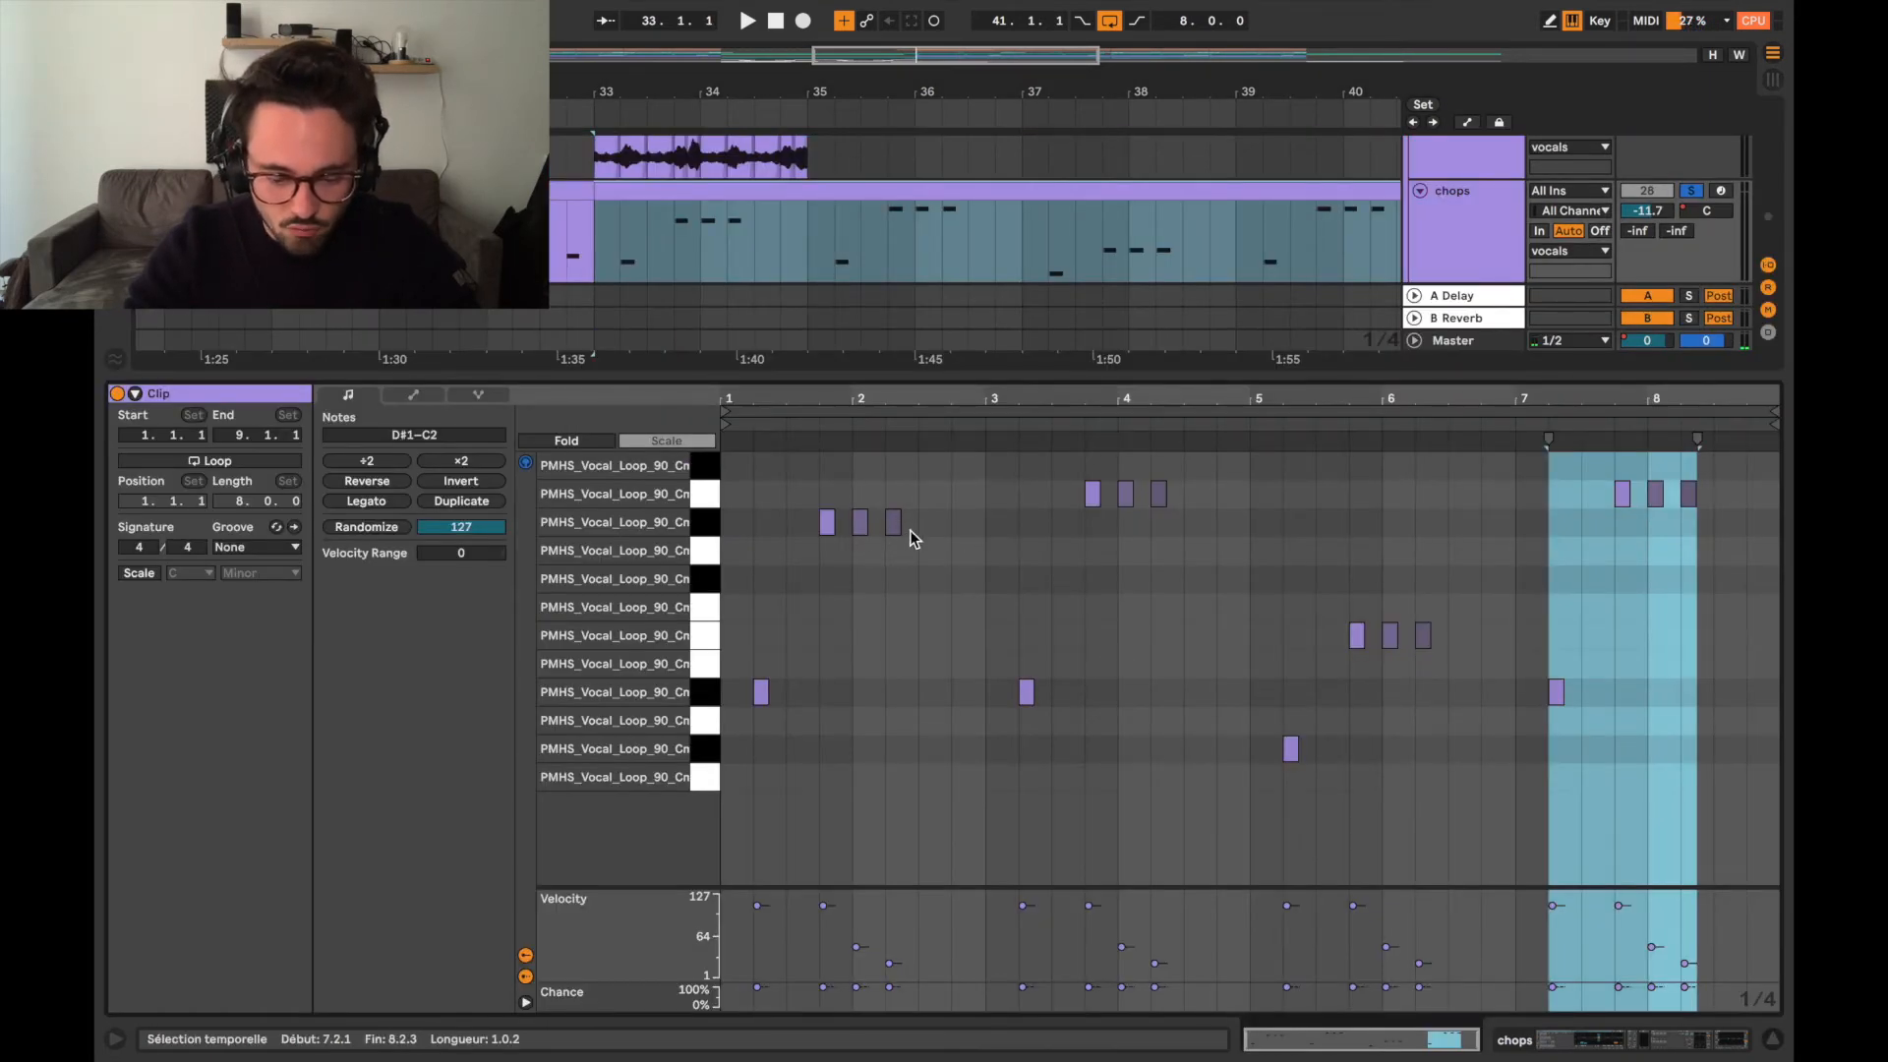
left_click(921, 378)
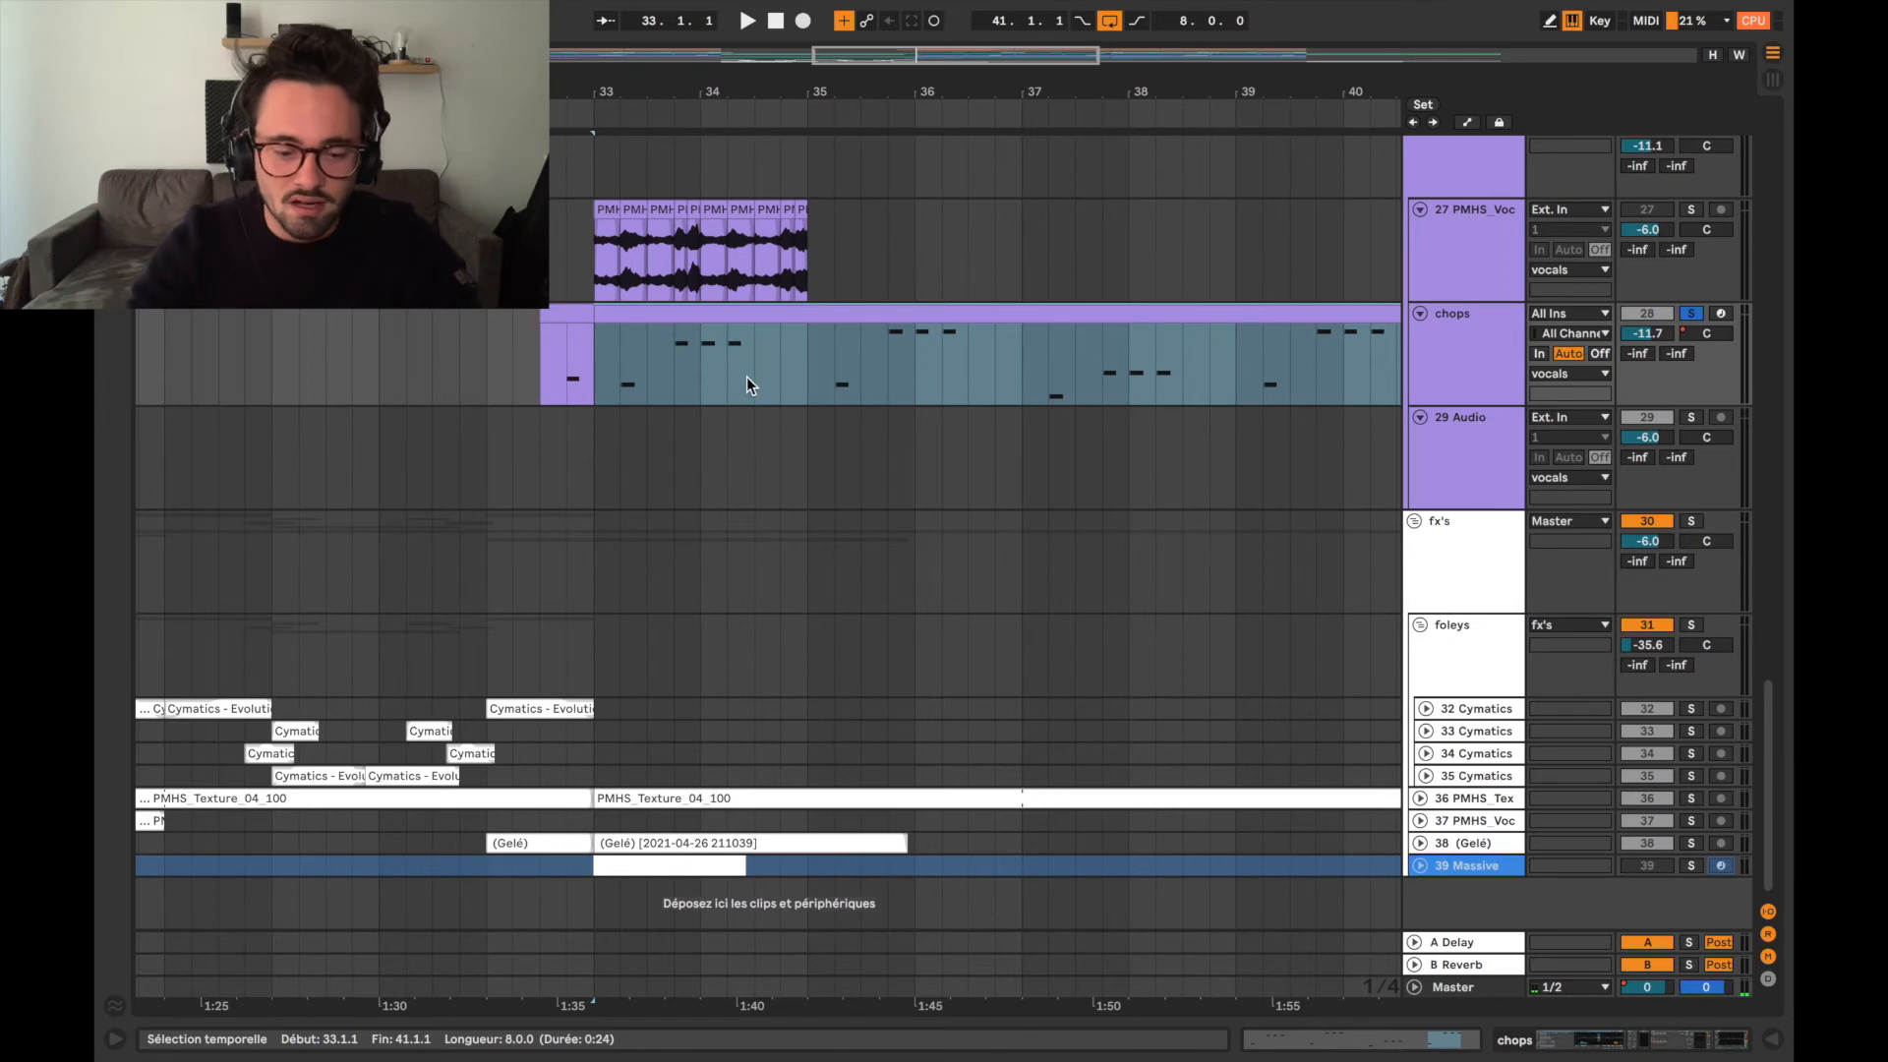
scroll(747, 378, "up", 5)
key("ctrl+d")
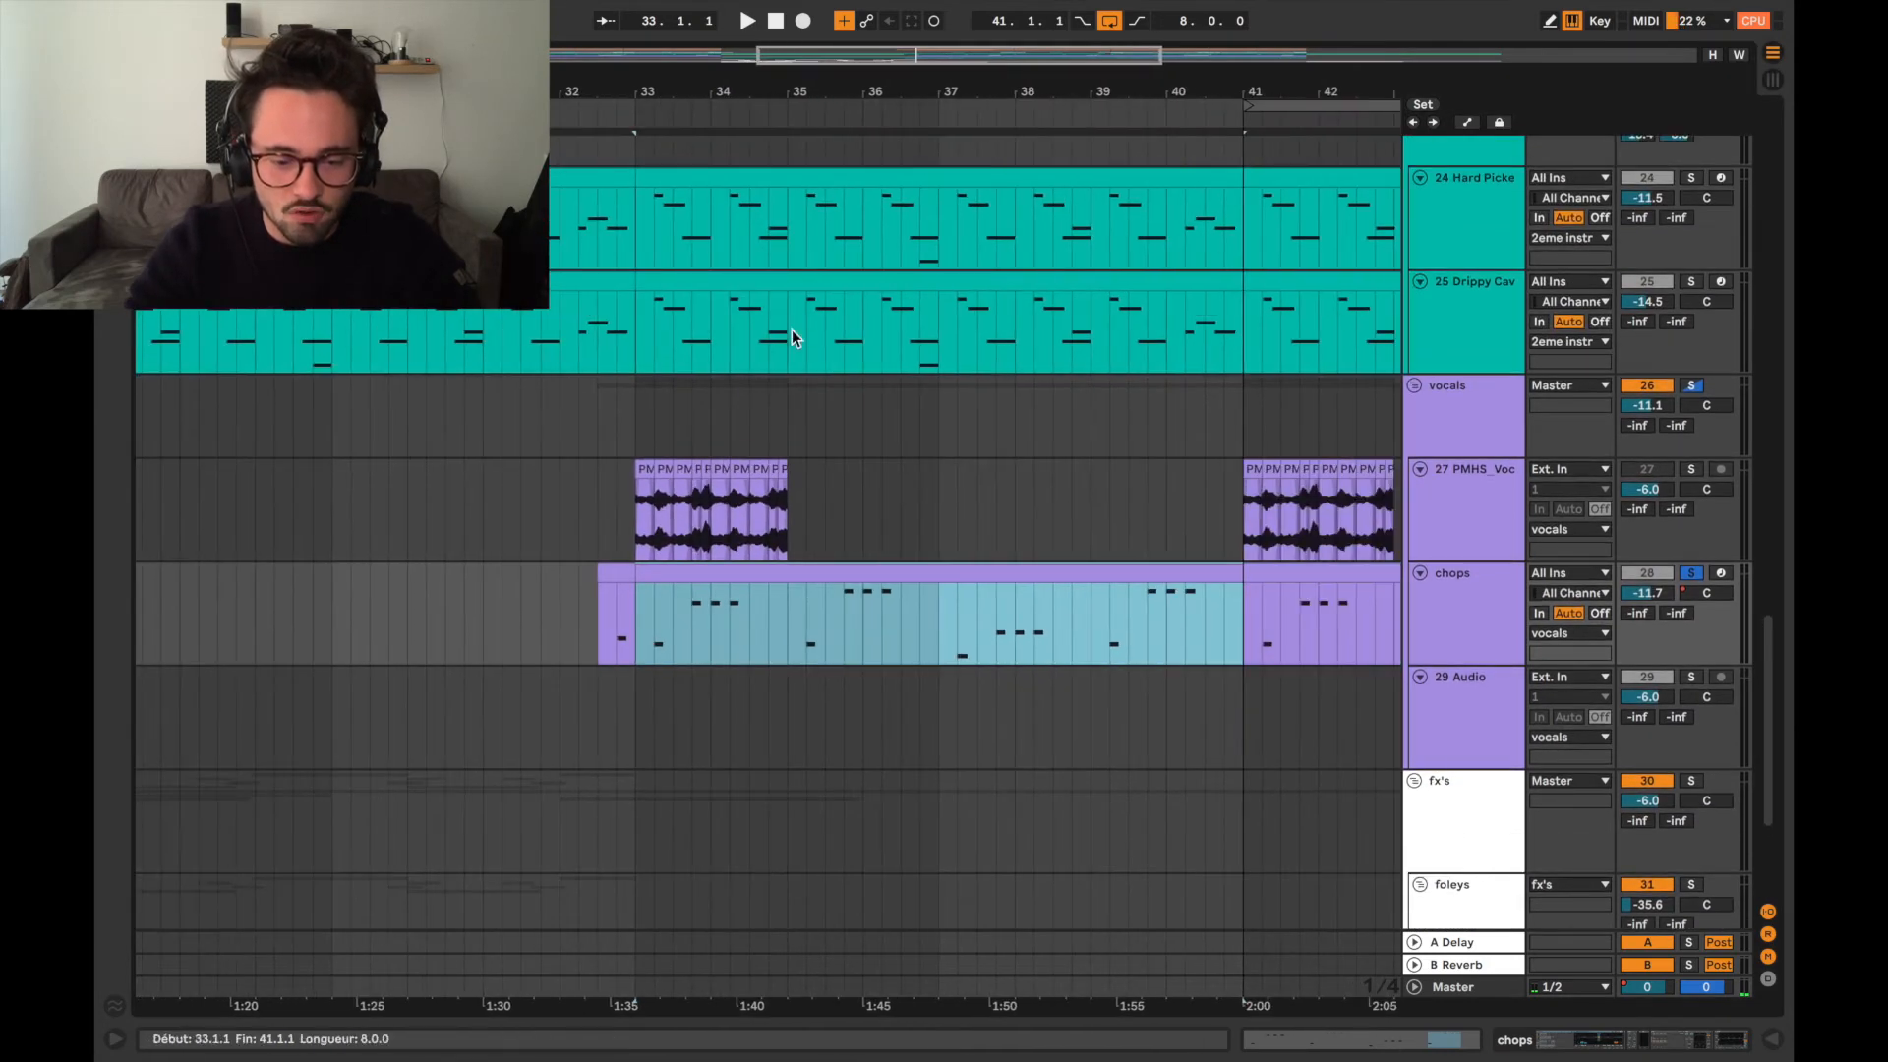
scroll(782, 533, "down", 3)
left_click_drag(740, 474, 783, 484)
Place the insertion marker at 25.1.1, solo the foleys group and play its clips.
scroll(817, 611, "down", 3)
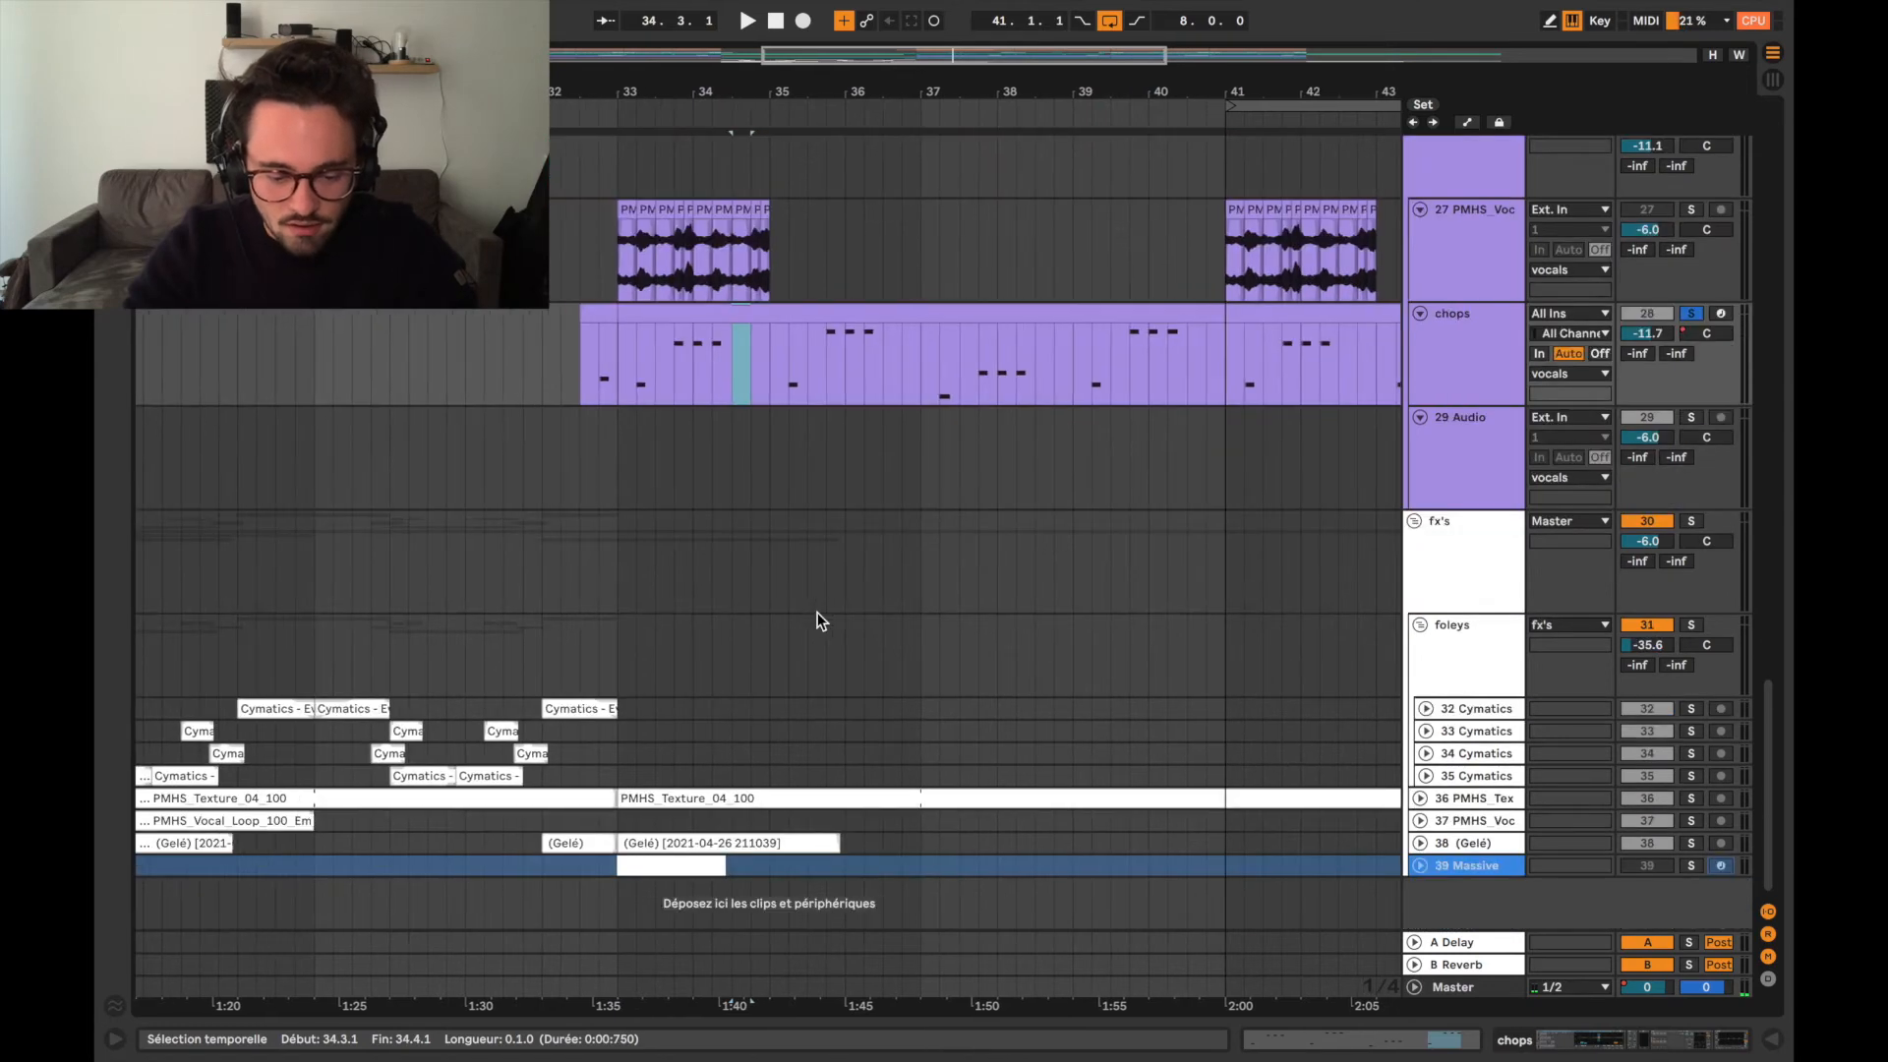
scroll(1001, 698, "left", 10)
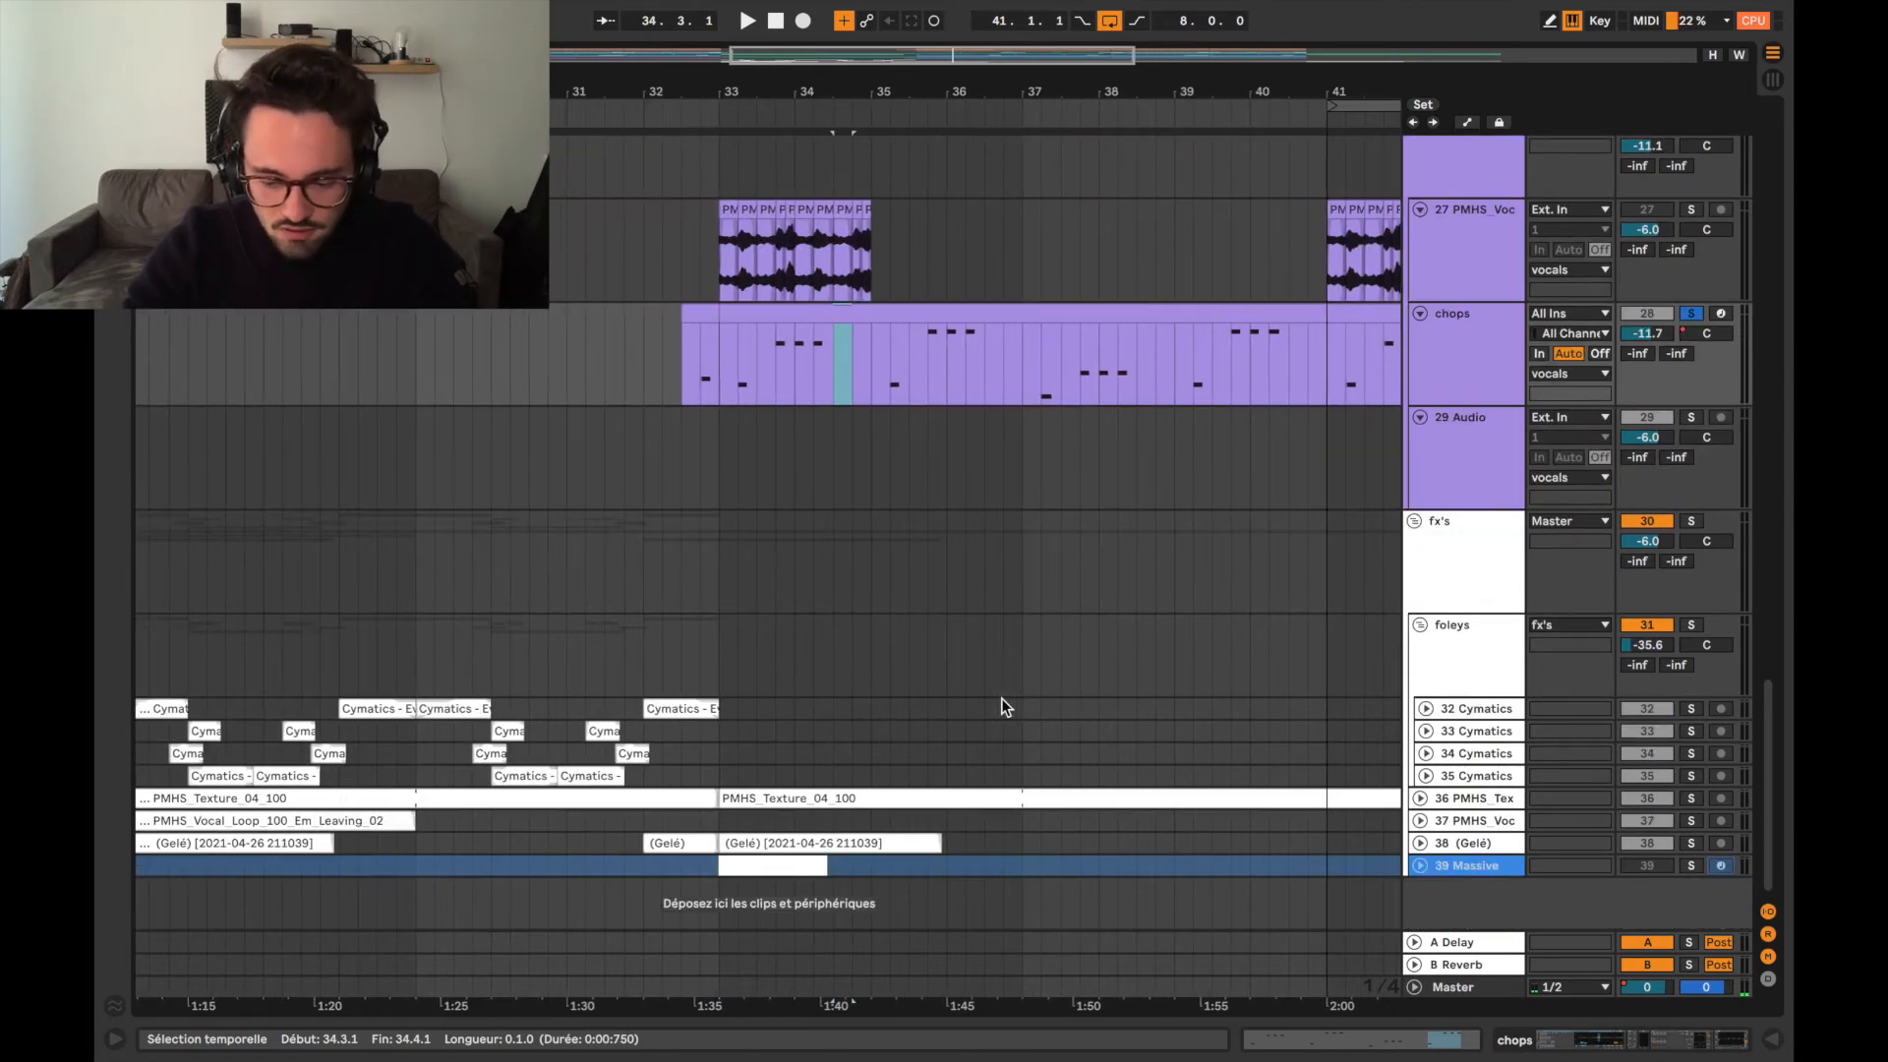
left_click(401, 733)
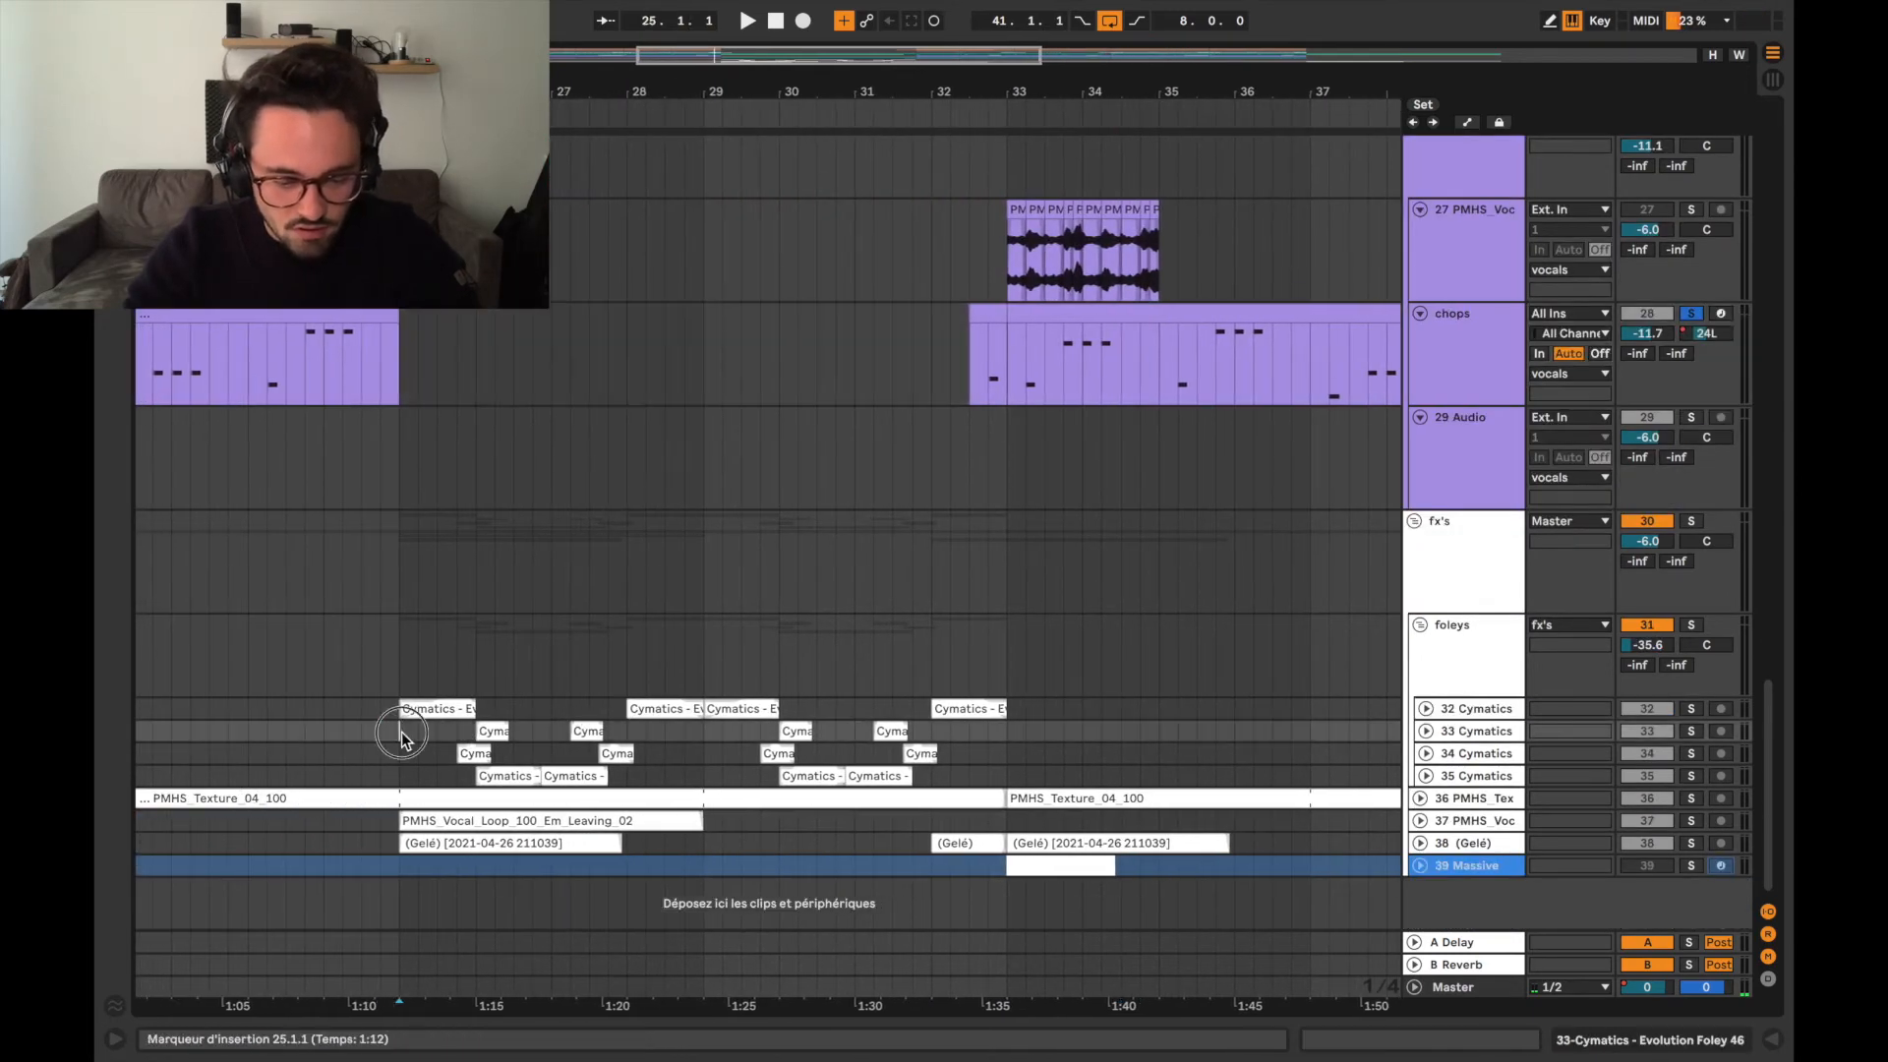
left_click(1692, 626)
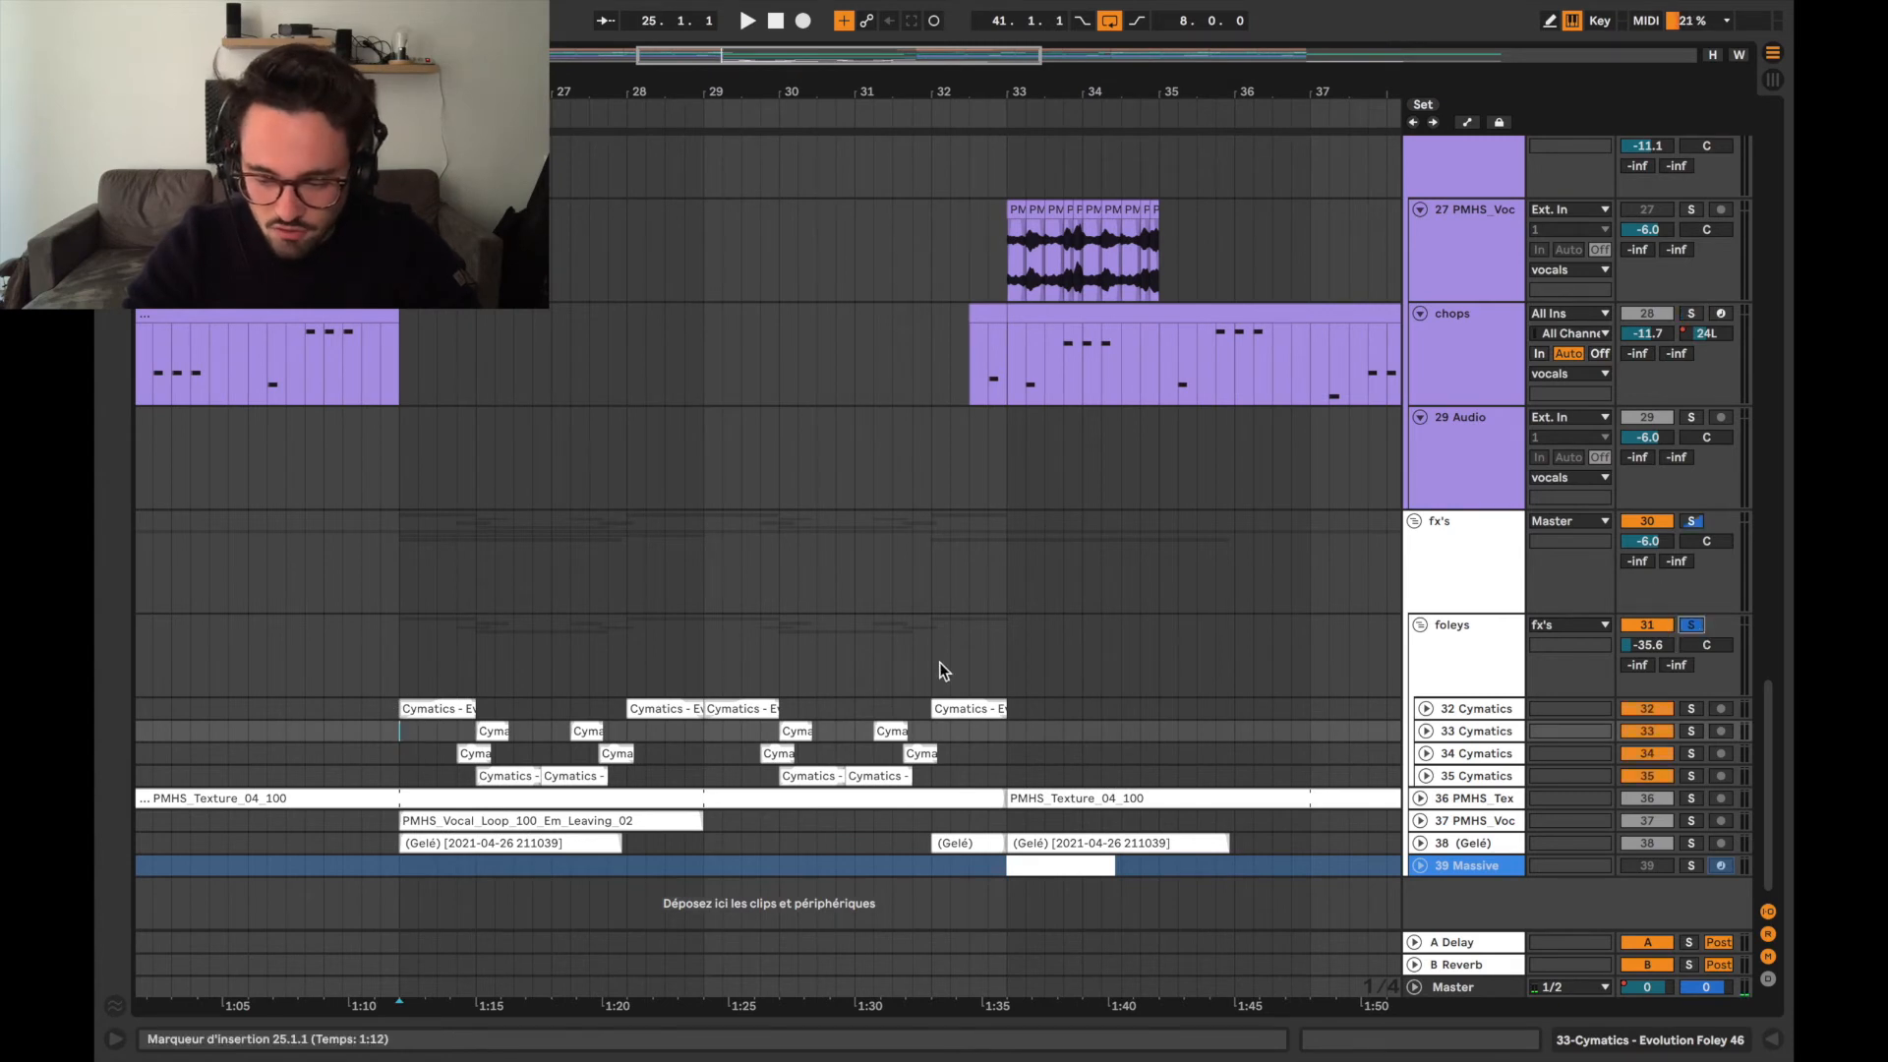
scroll(942, 671, "left", 1)
key("space")
Expand the four Cymatics foley tracks, 32 to 35, and replay their clips from bar 25.
left_click(1426, 776)
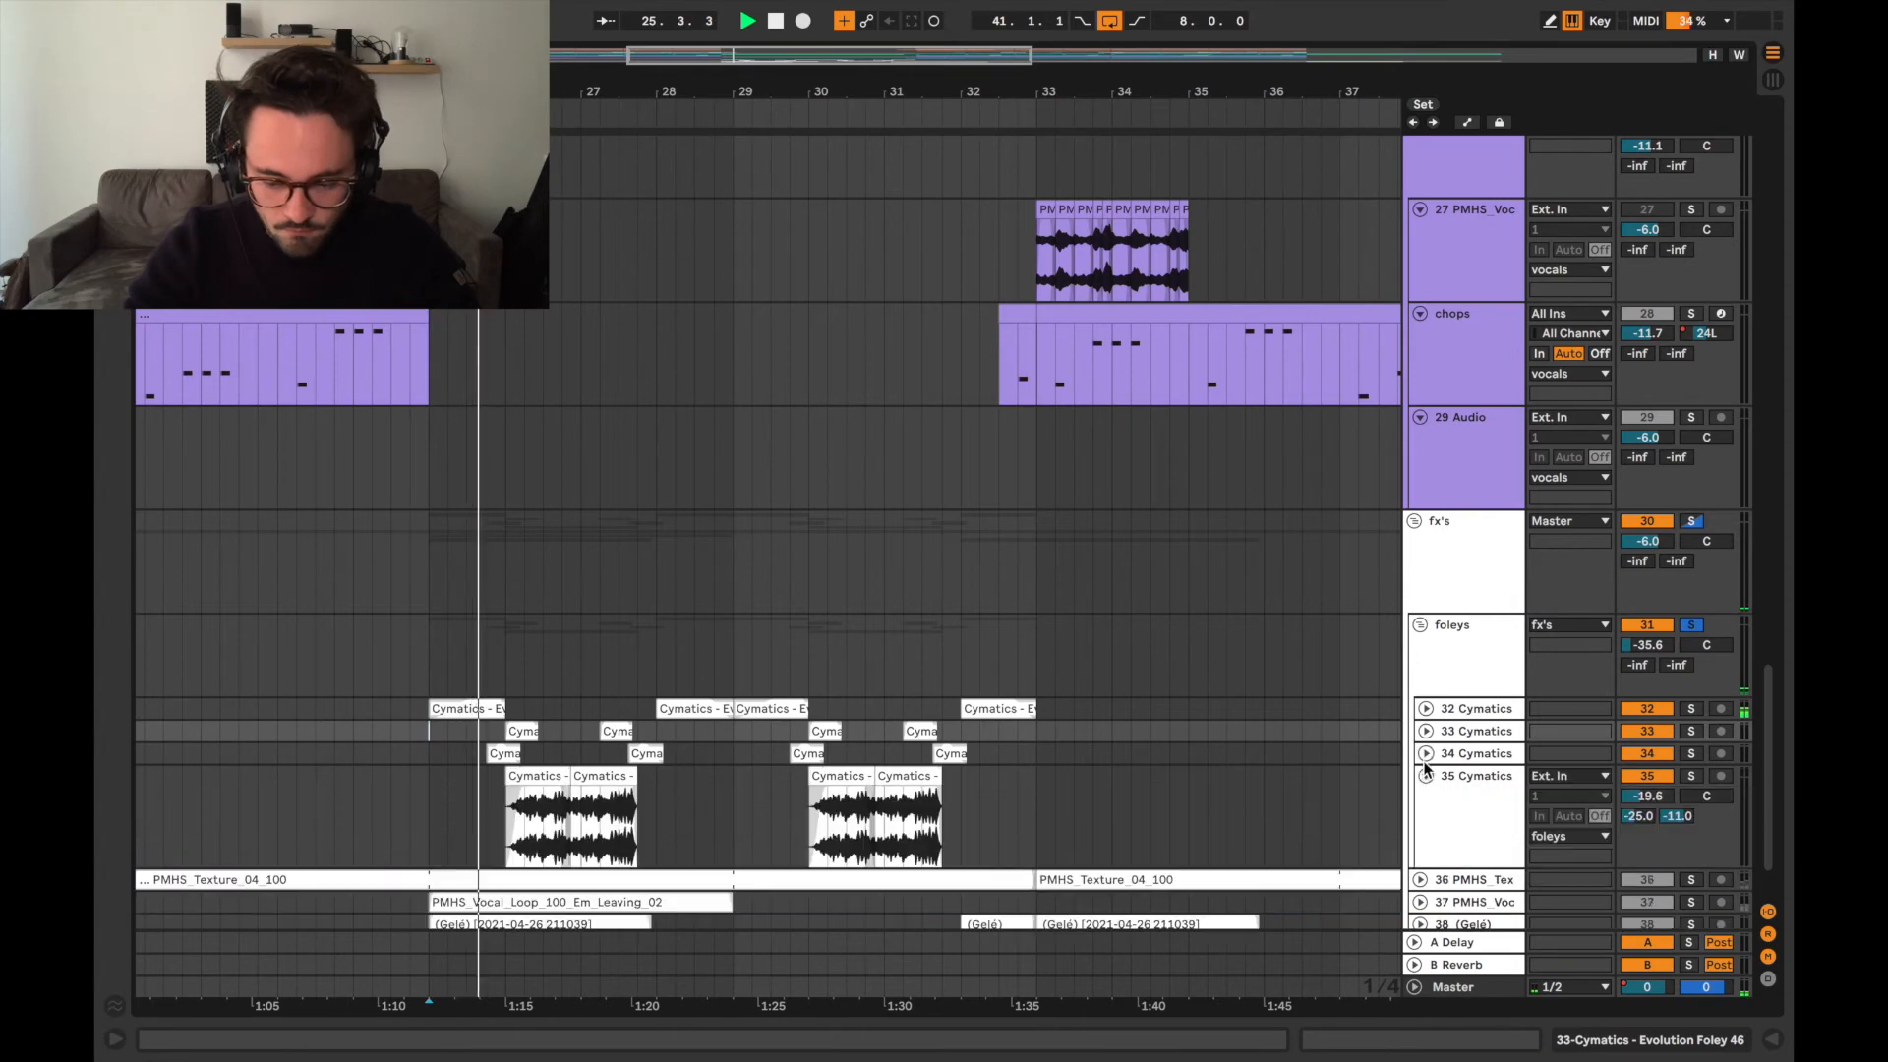
left_click(1426, 754)
left_click(1426, 731)
left_click(1426, 708)
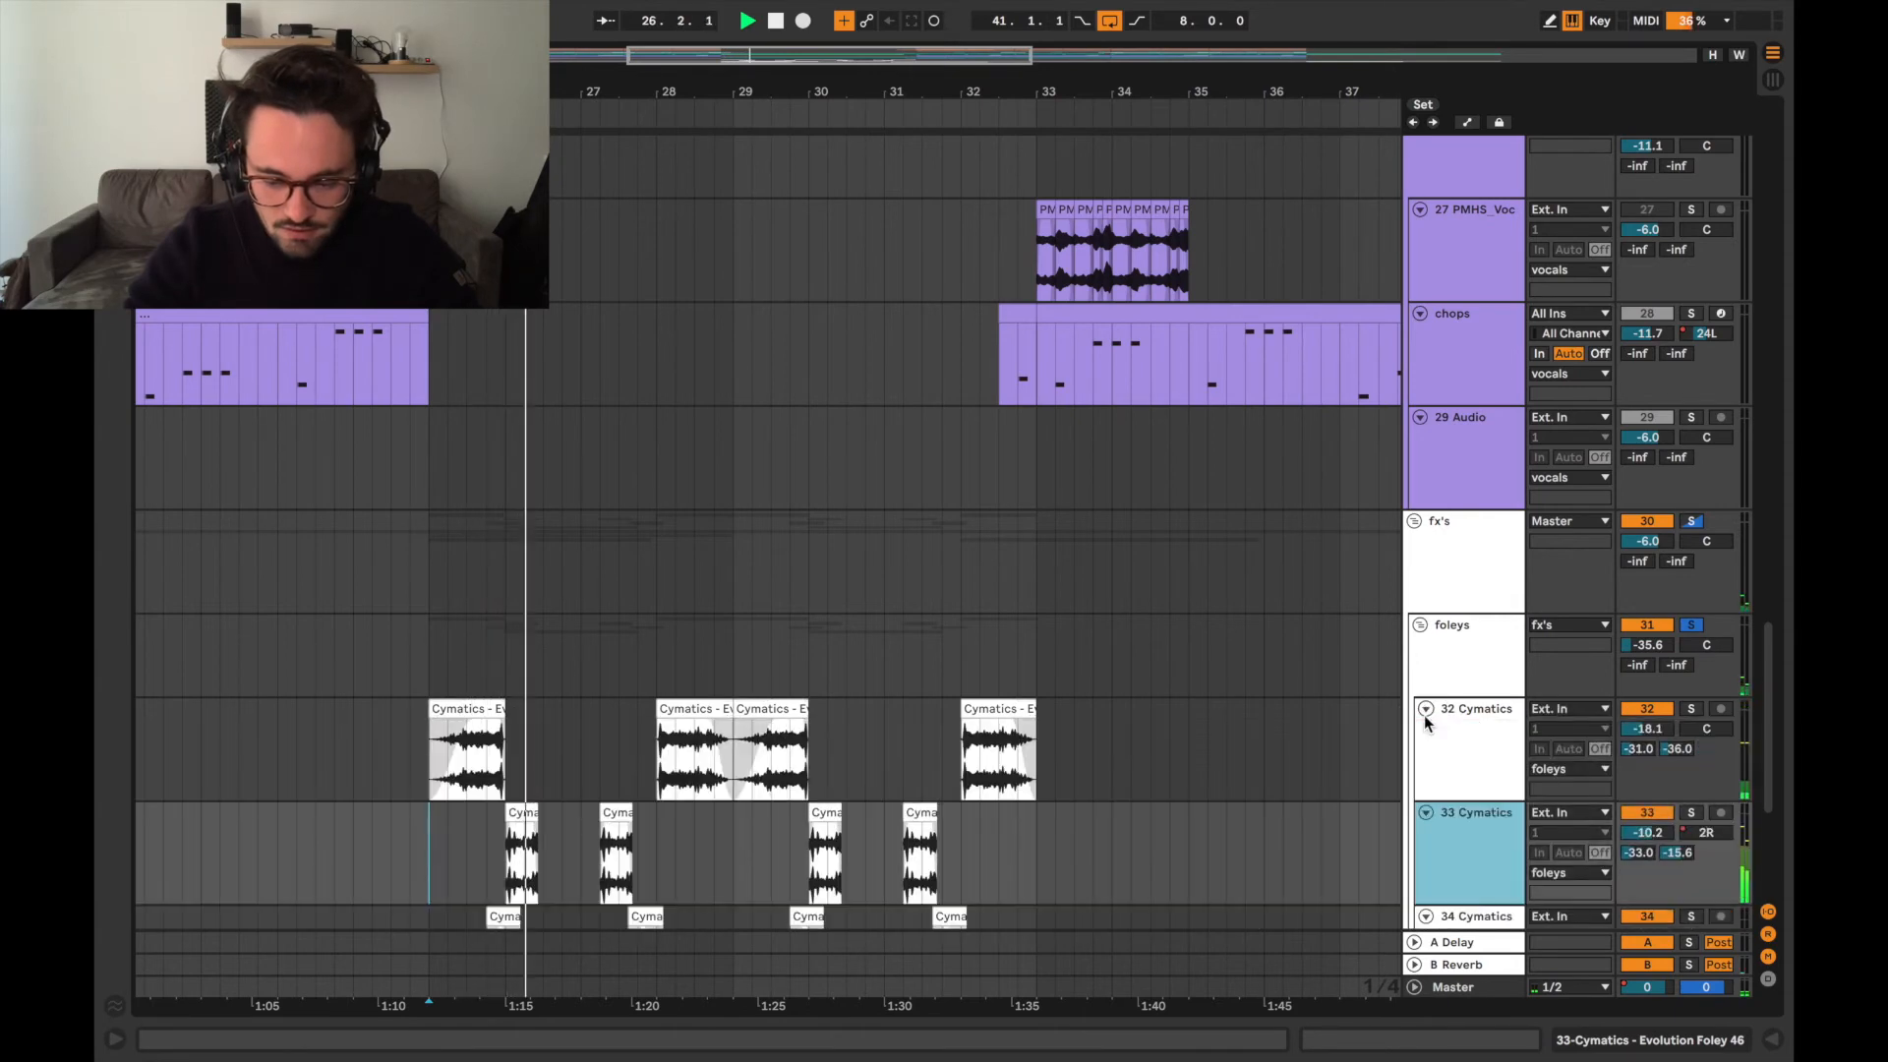
scroll(1160, 750, "down", 5)
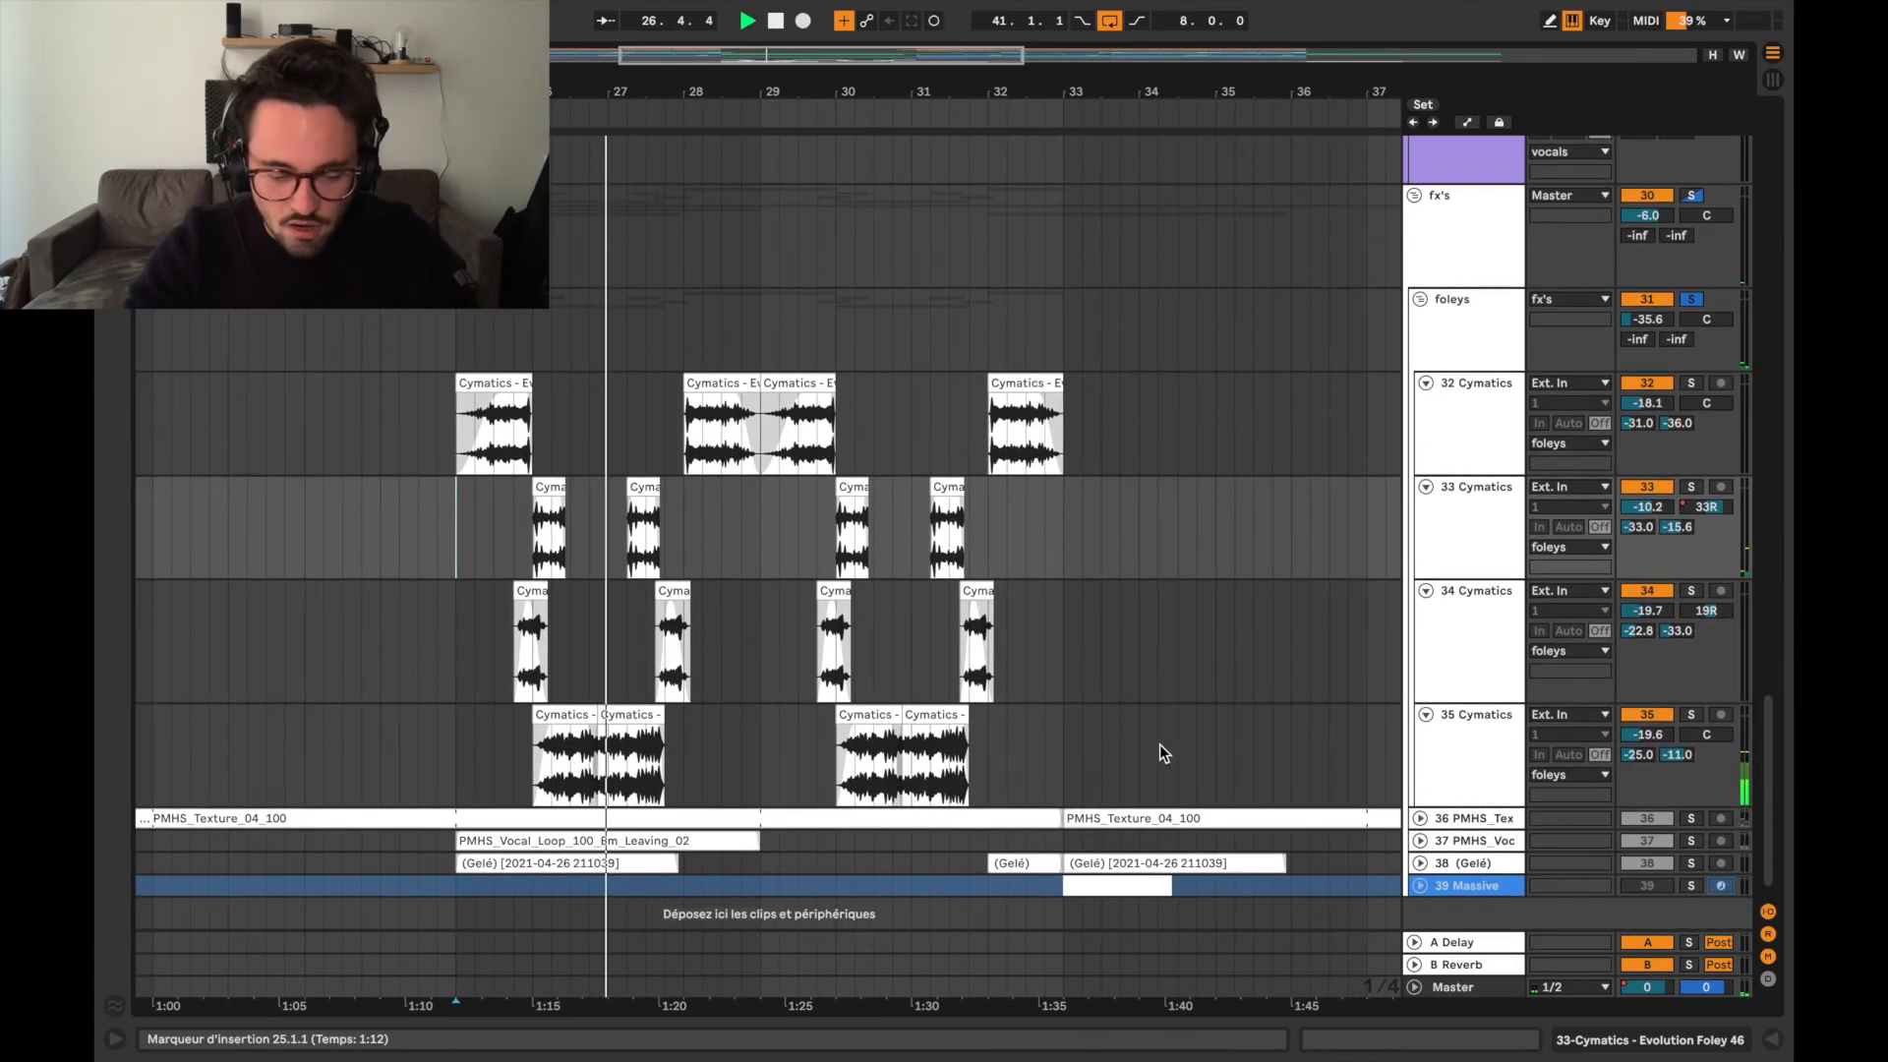
scroll(1159, 745, "down", 1)
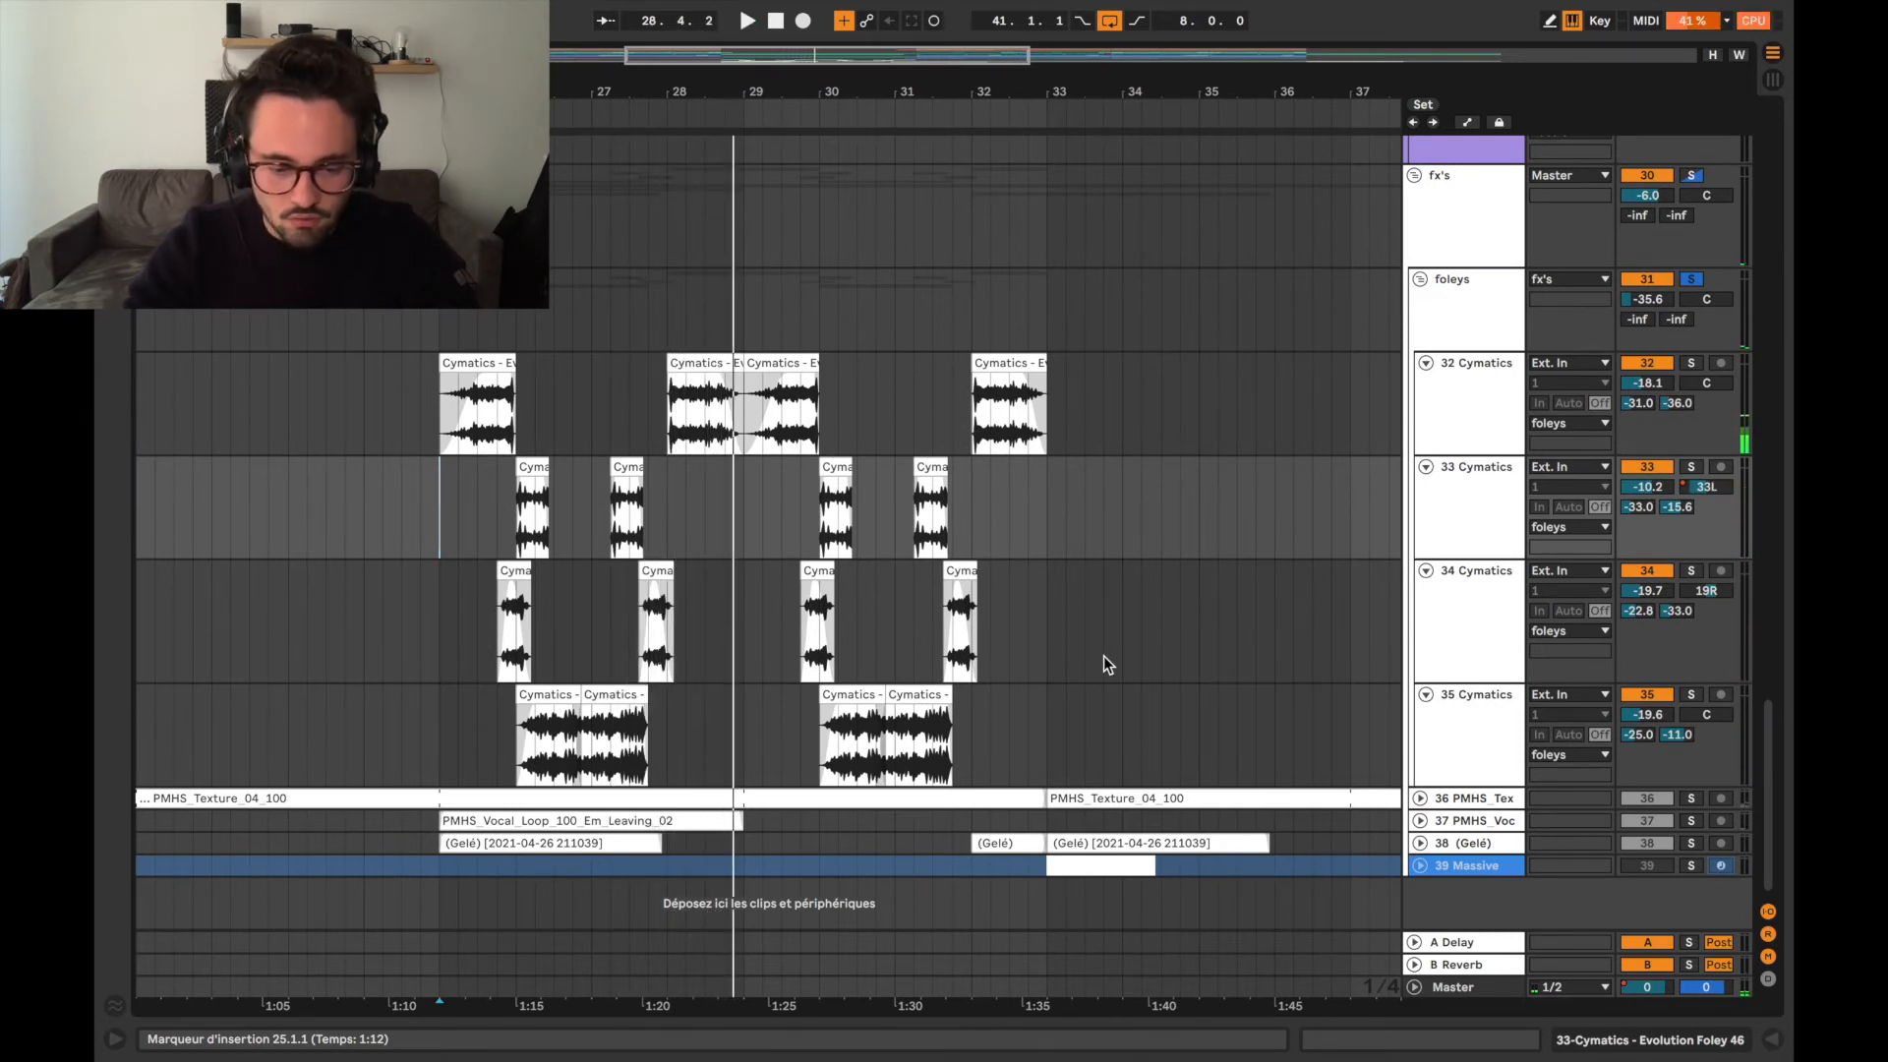
scroll(1104, 657, "up", 1)
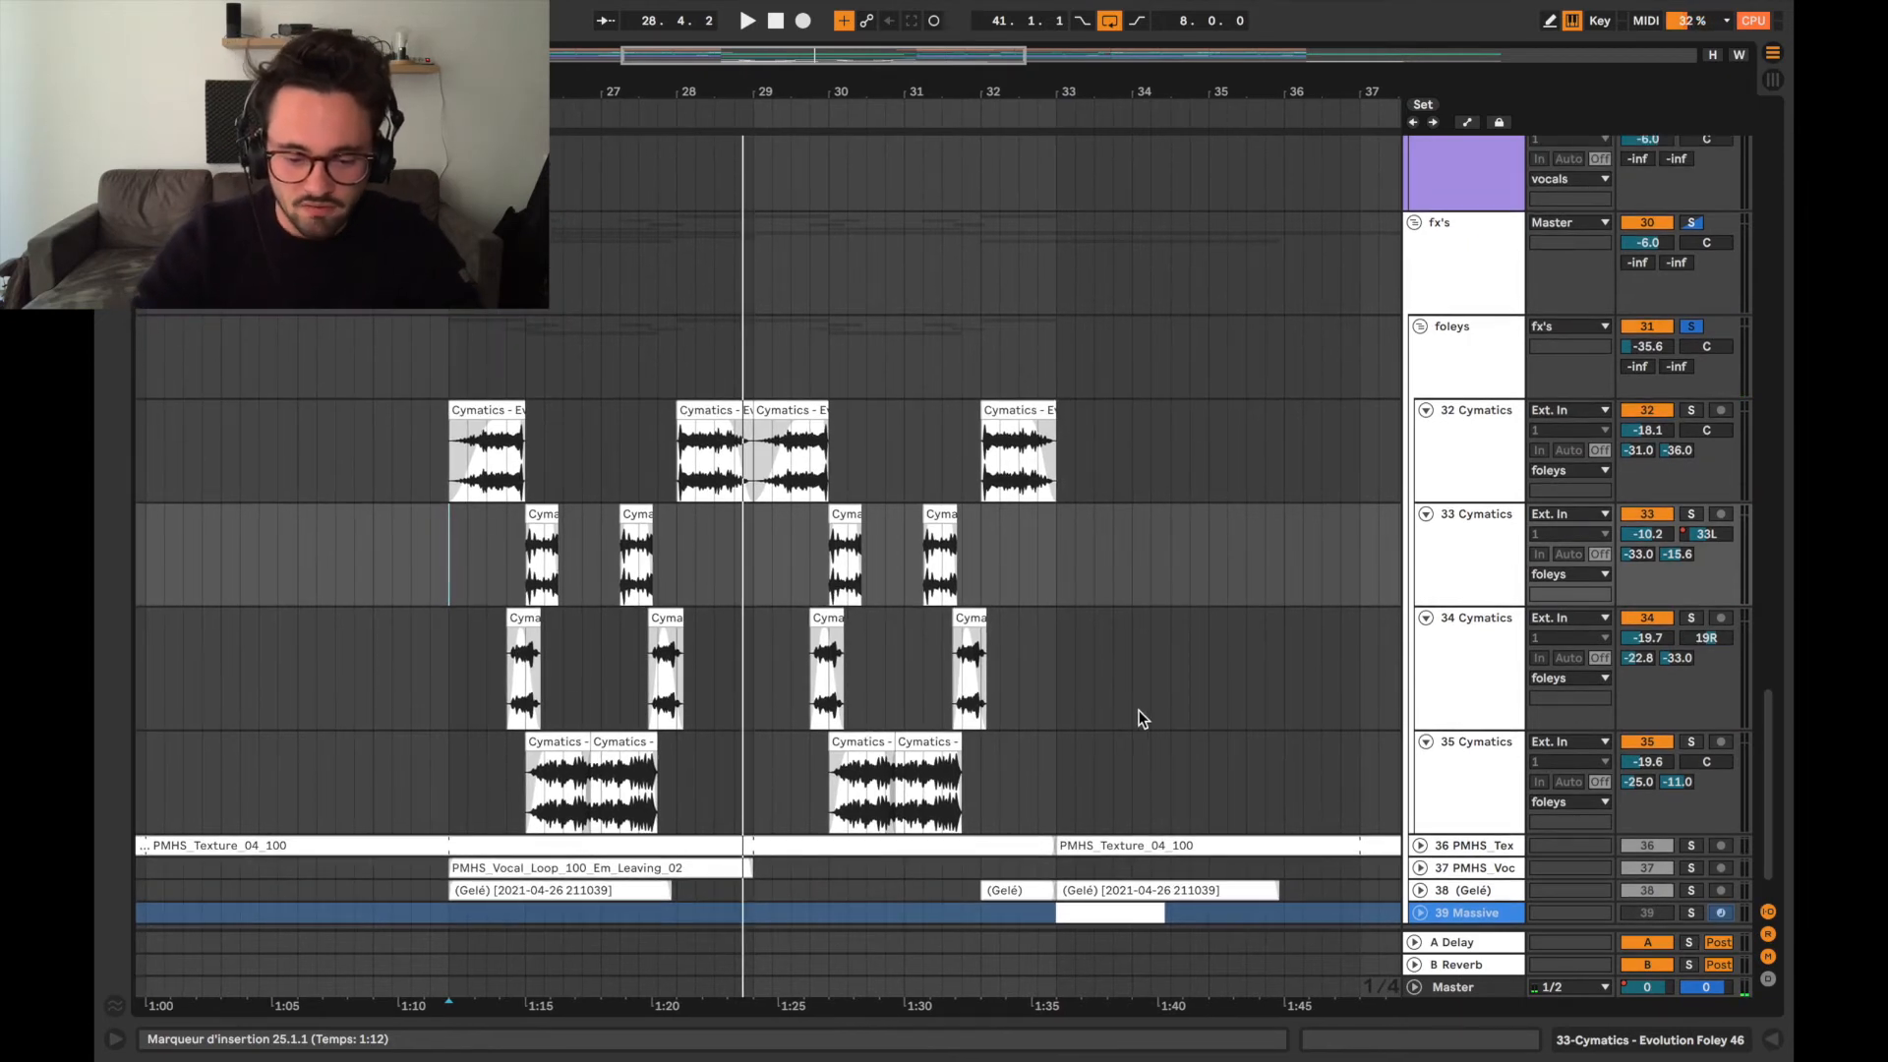
scroll(1125, 733, "up", 1)
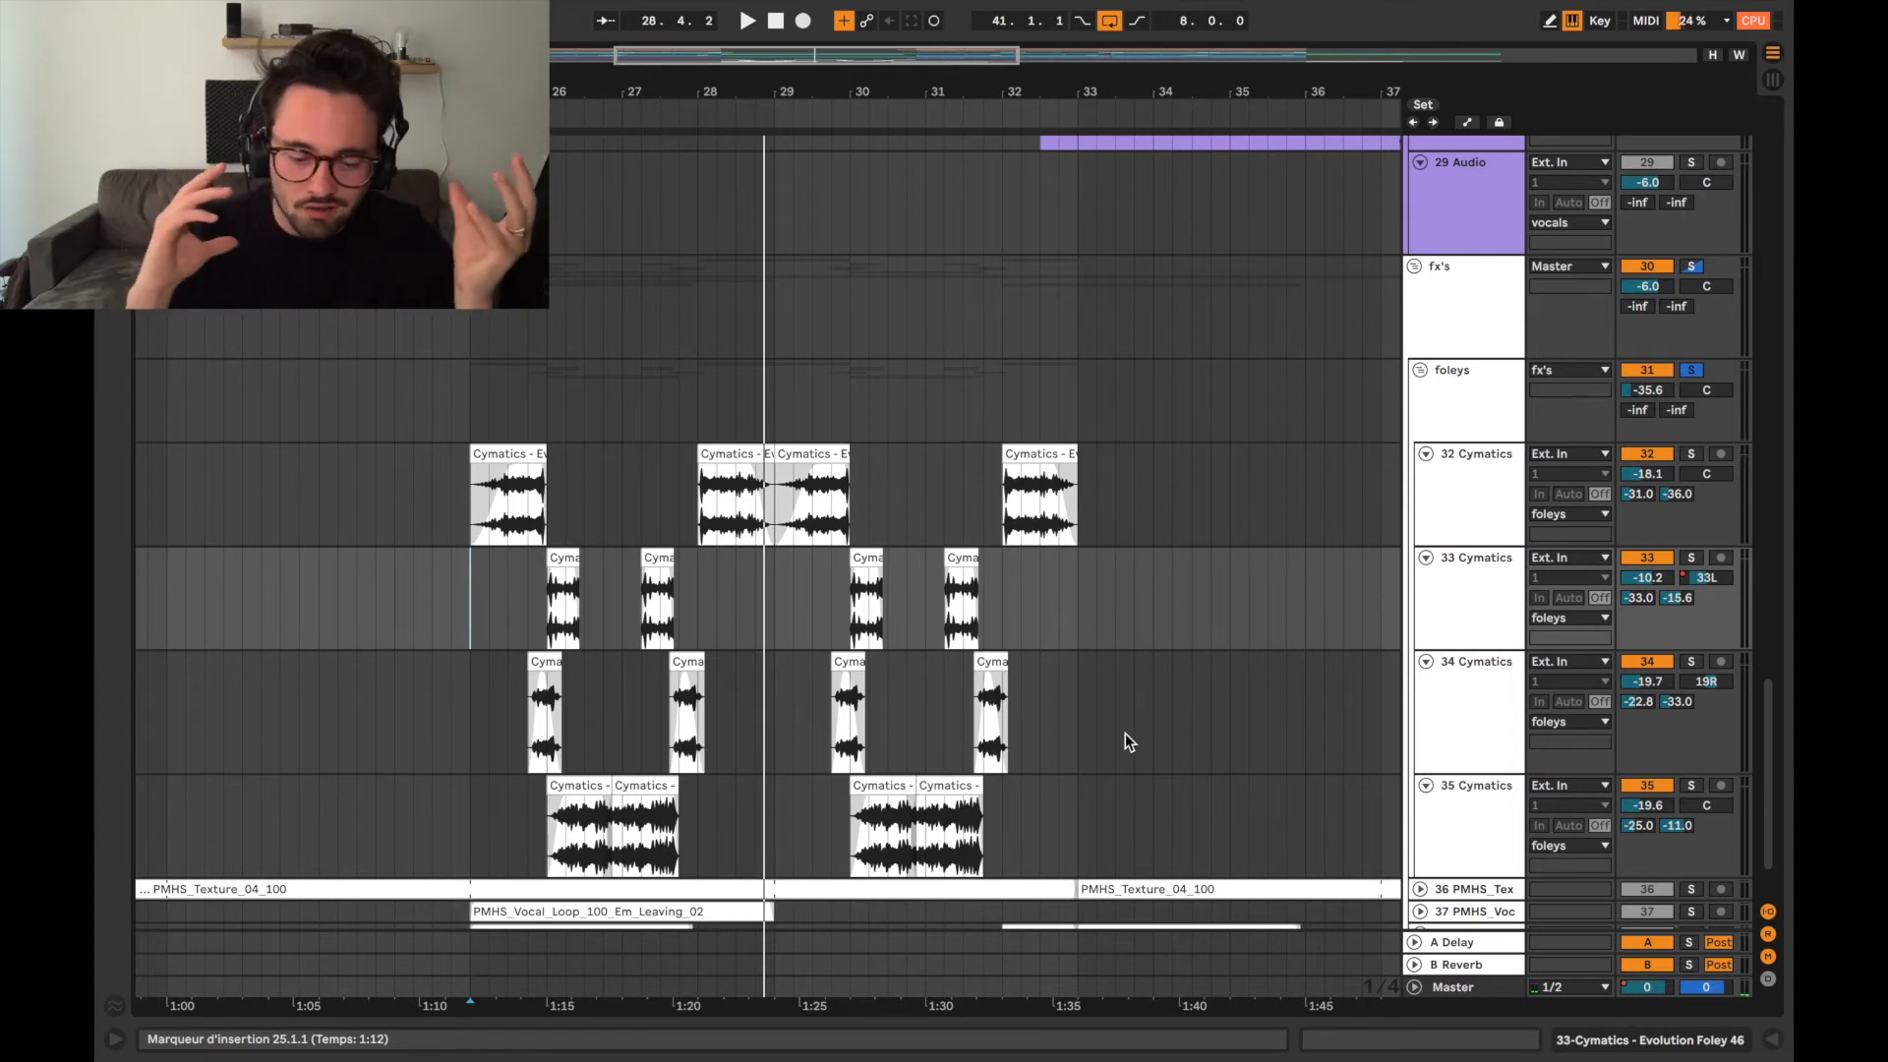
key("space")
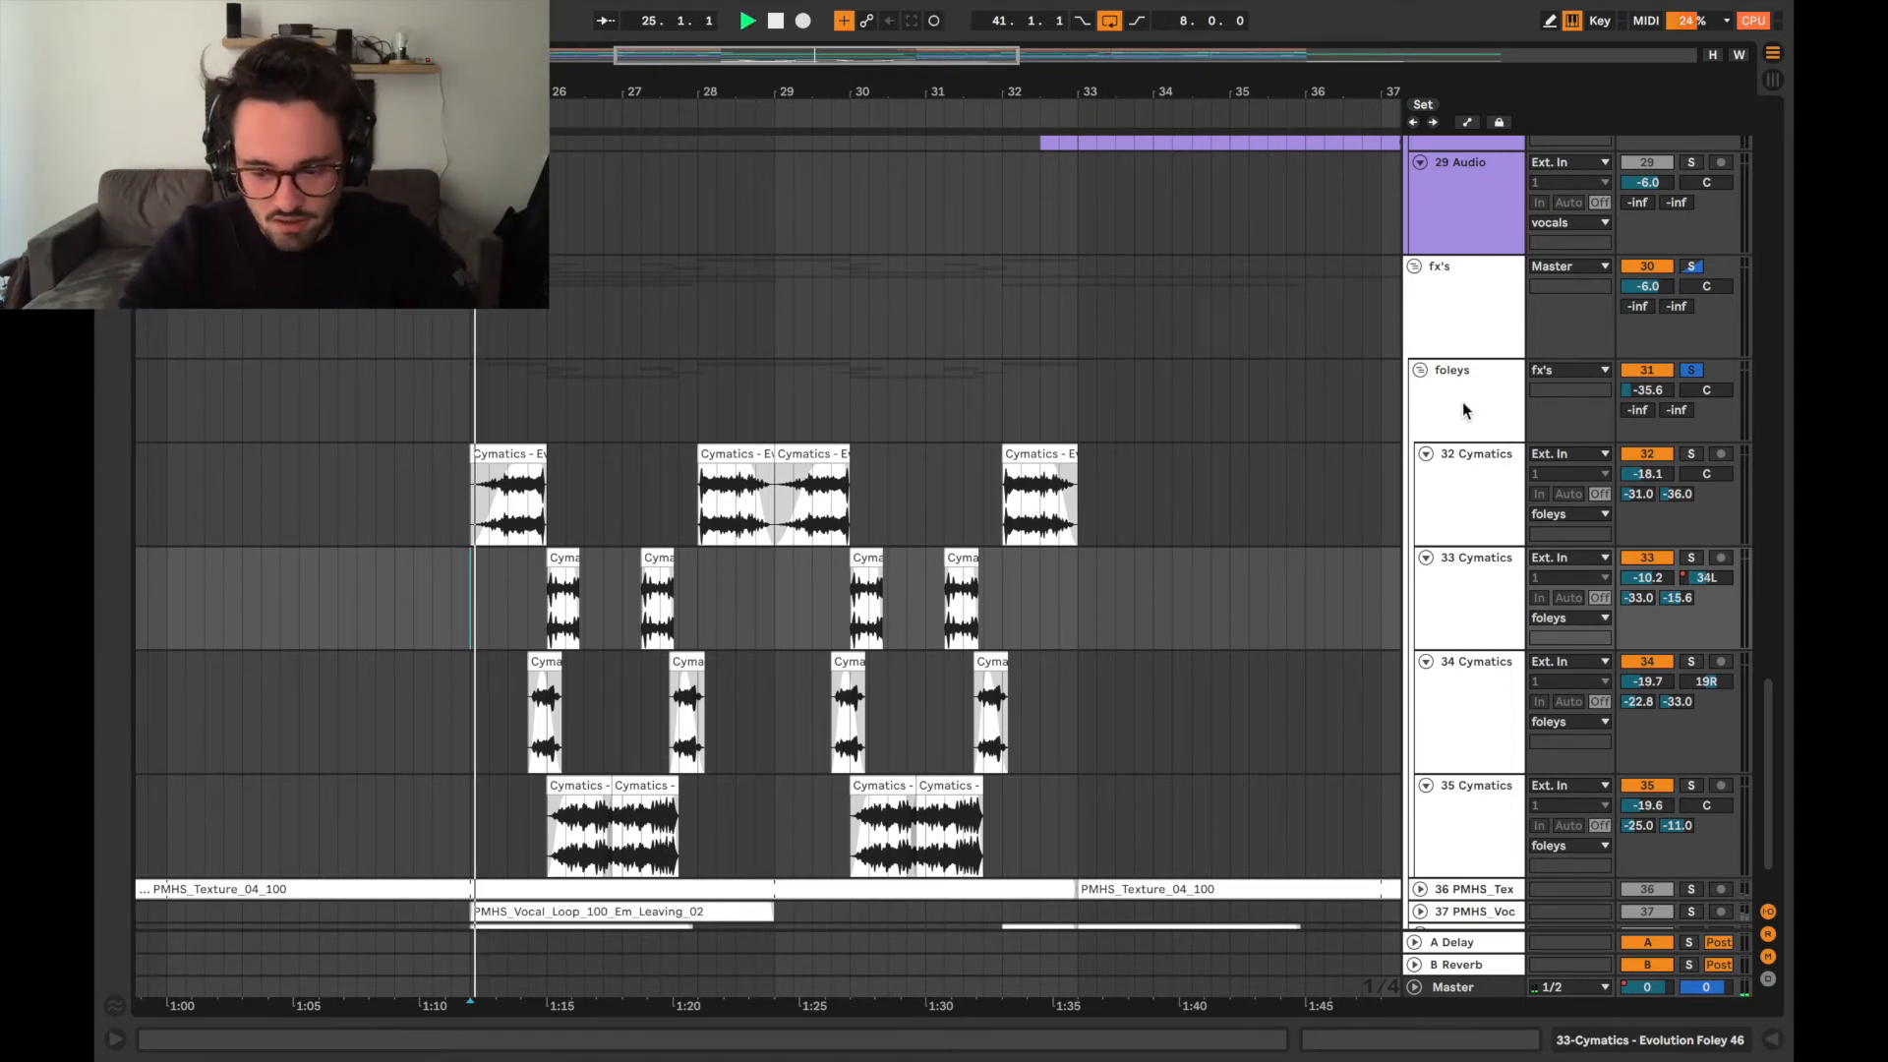
Fold the foleys group, and expand, solo and audition the PMHS_Texture track from bar 25.
left_click(1420, 371)
left_click(1420, 393)
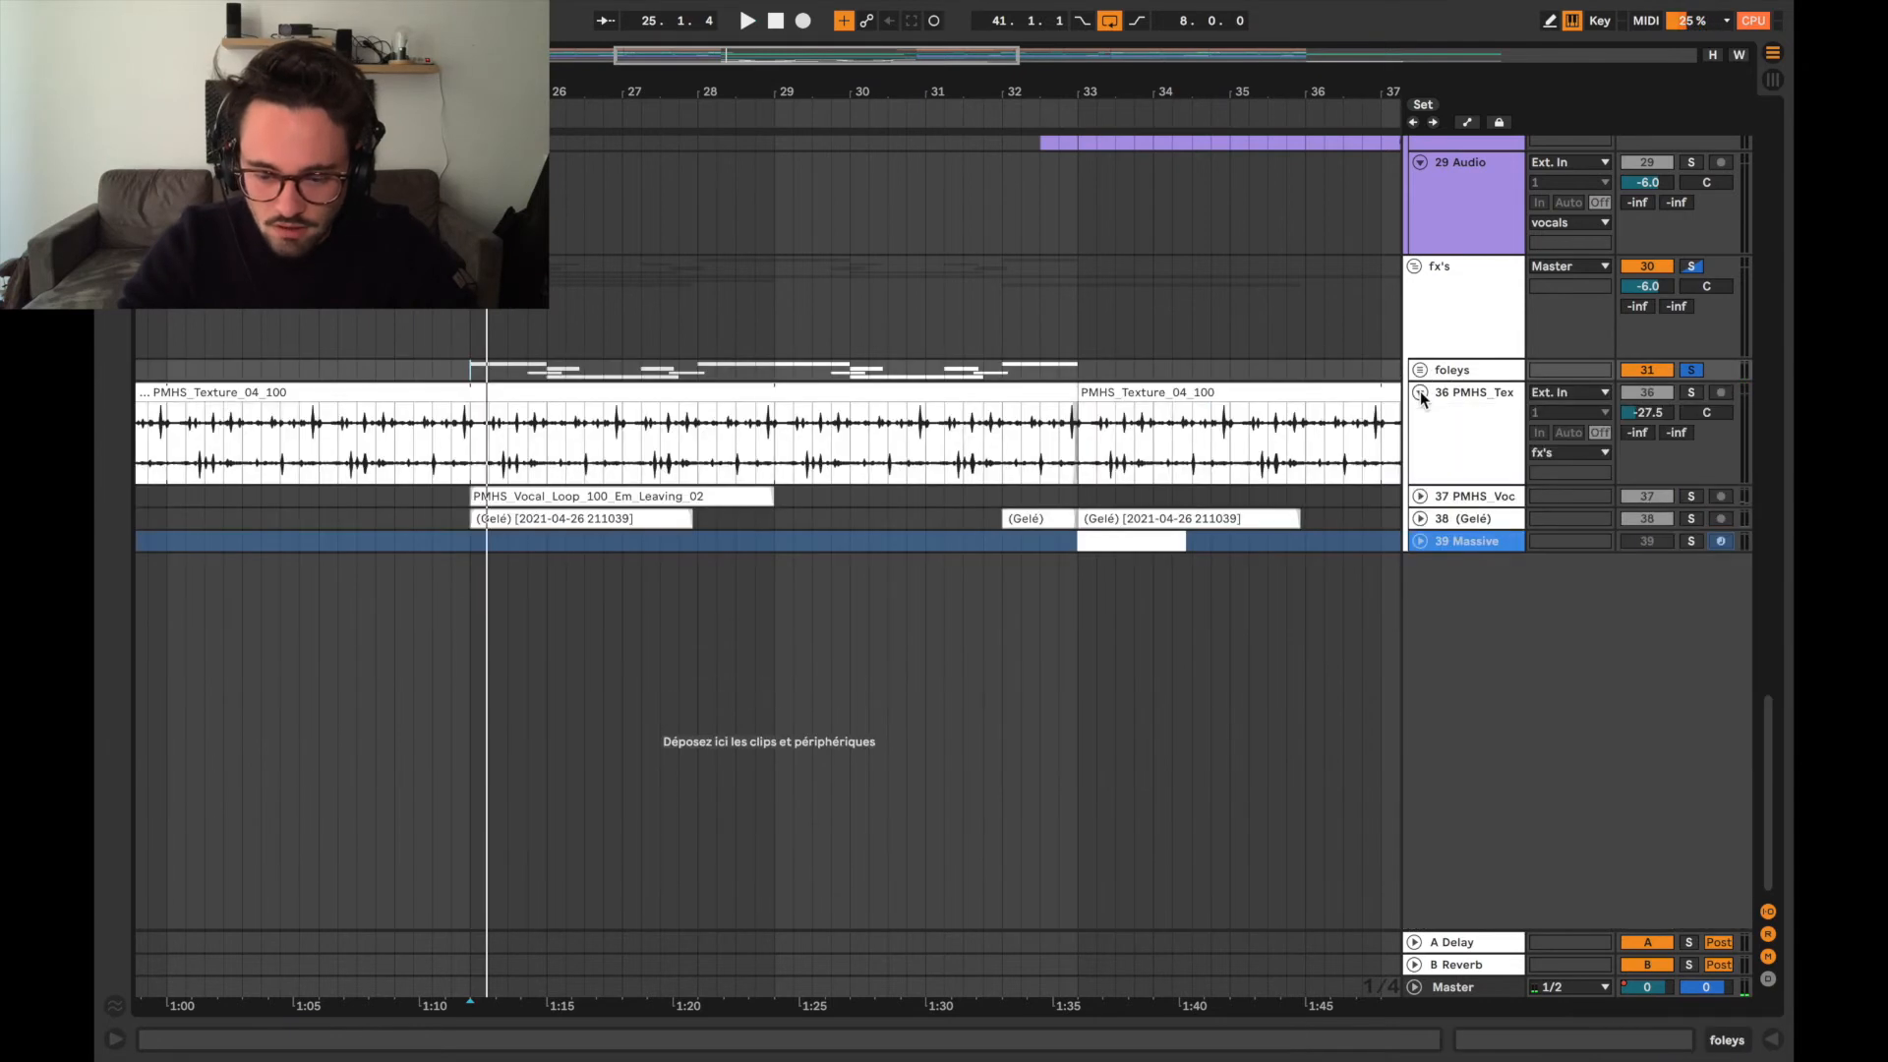
left_click(470, 448)
key("space")
left_click(1694, 392)
key("space")
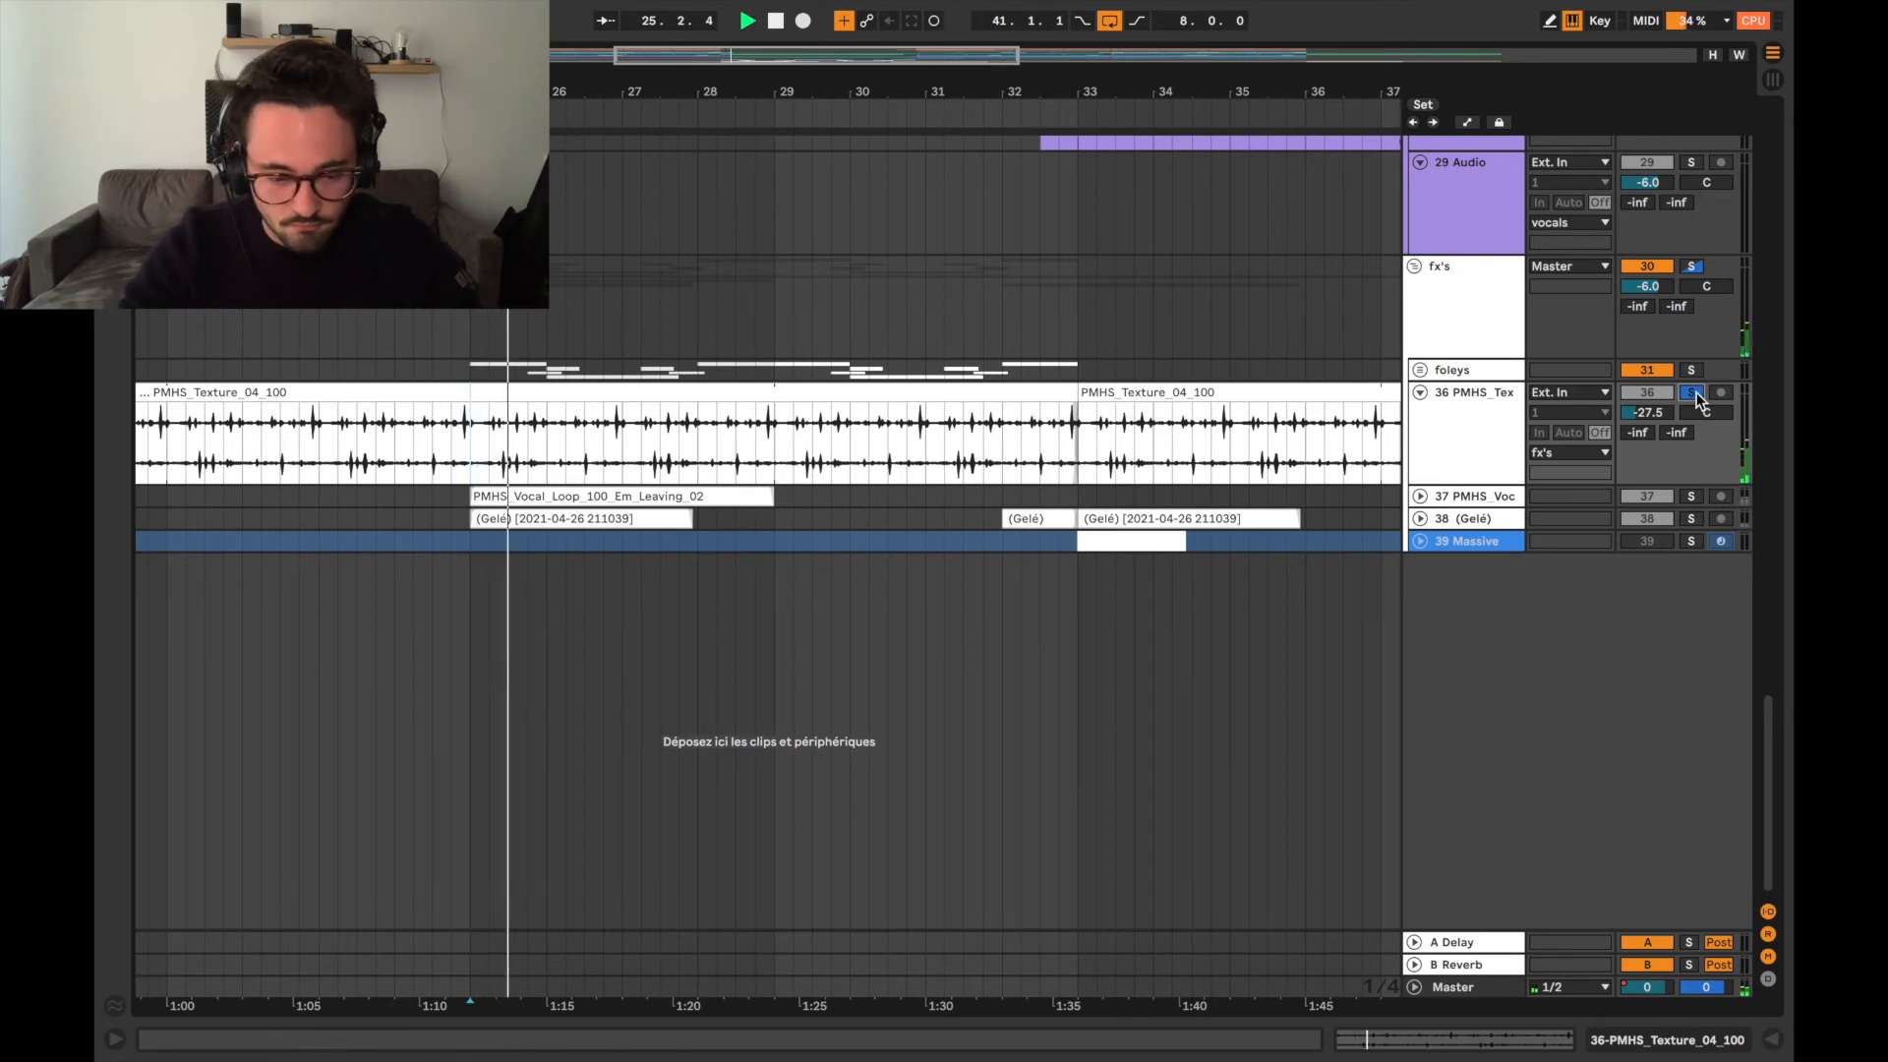
key("space")
Expand and solo PMHS vocal loop track 37 and audition its clip from bar 25.
left_click(1420, 497)
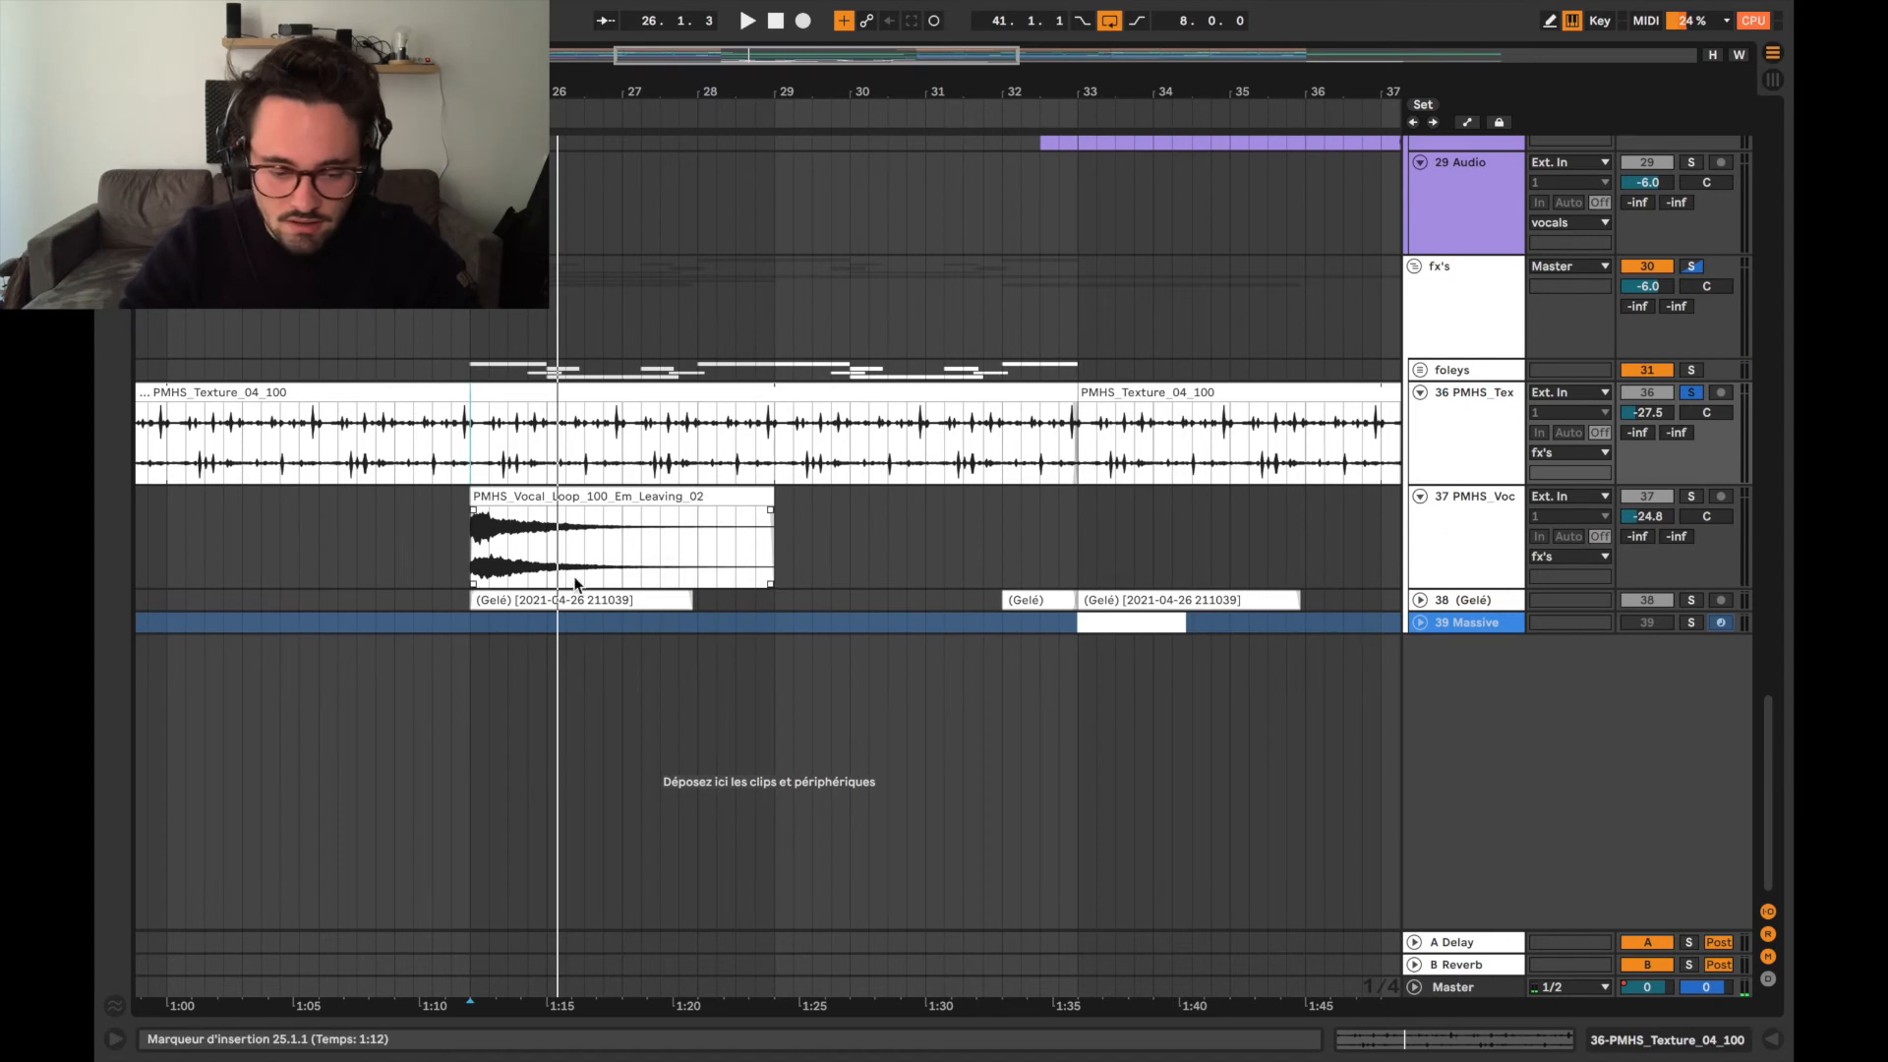
left_click(468, 557)
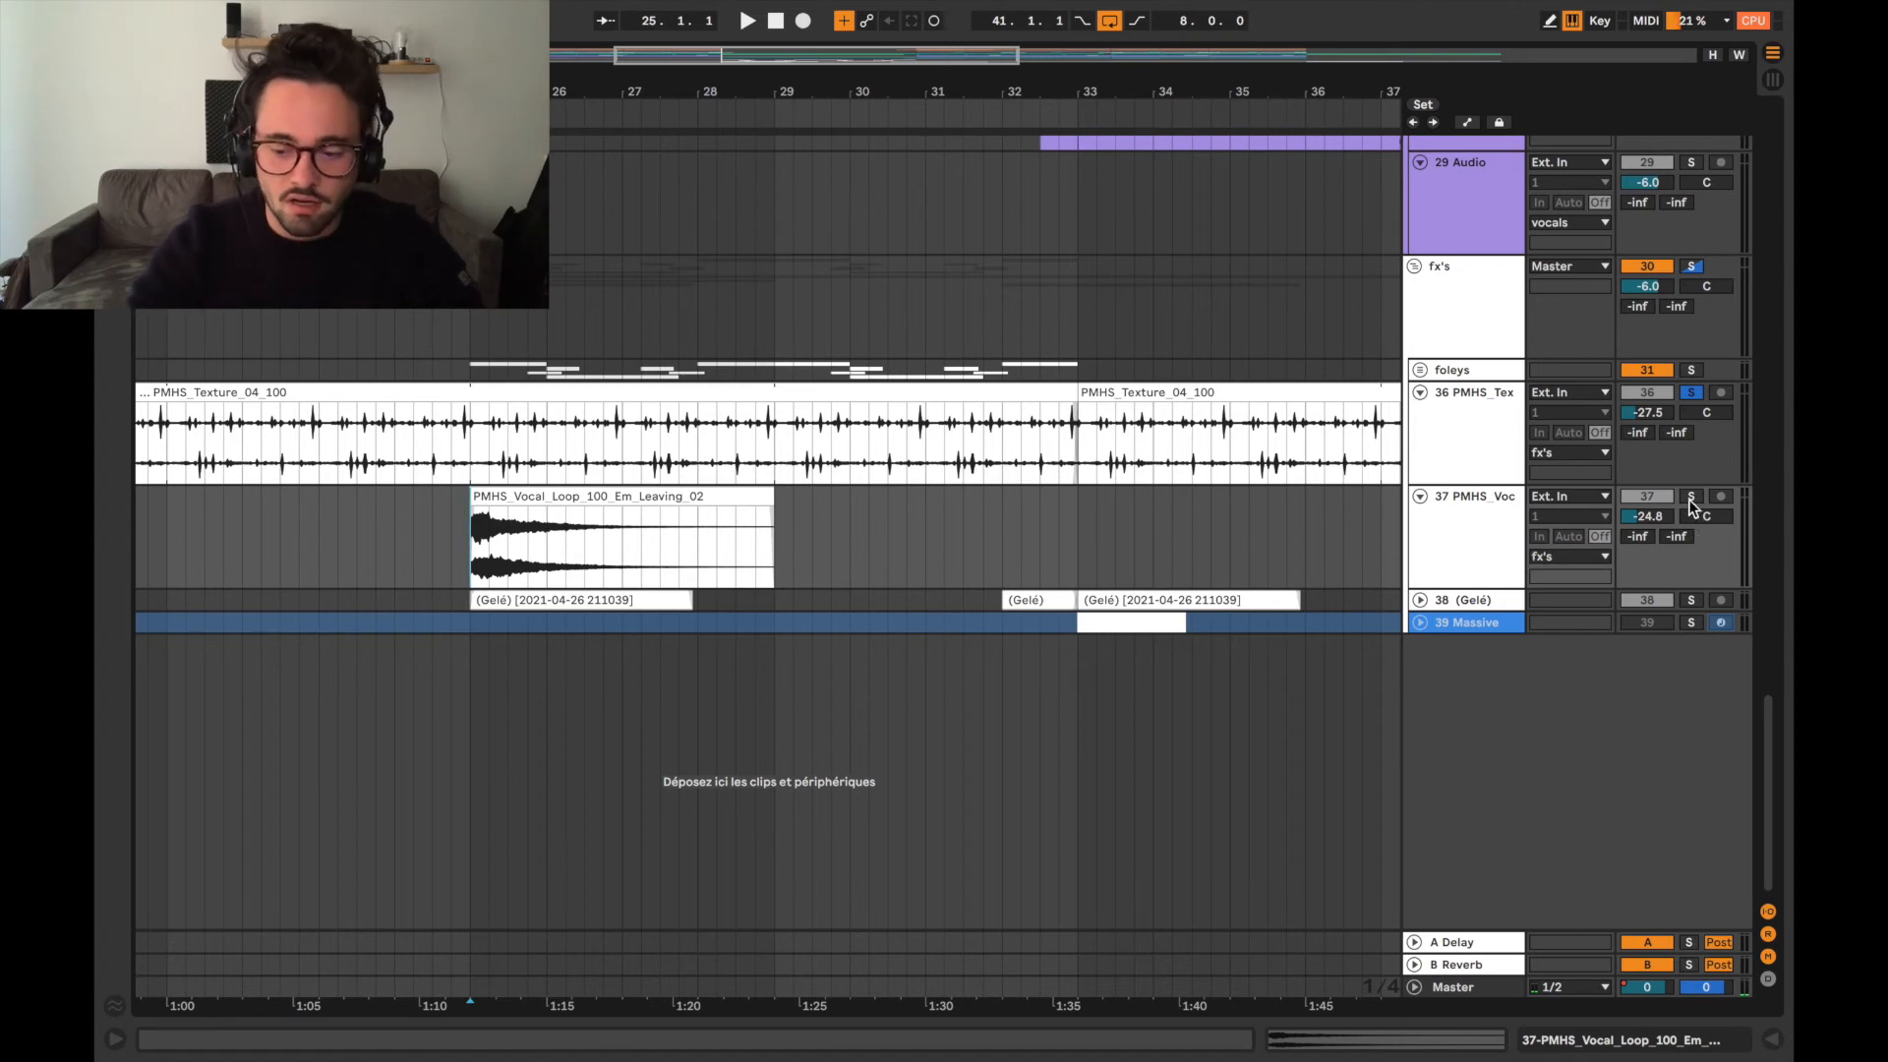
key("space")
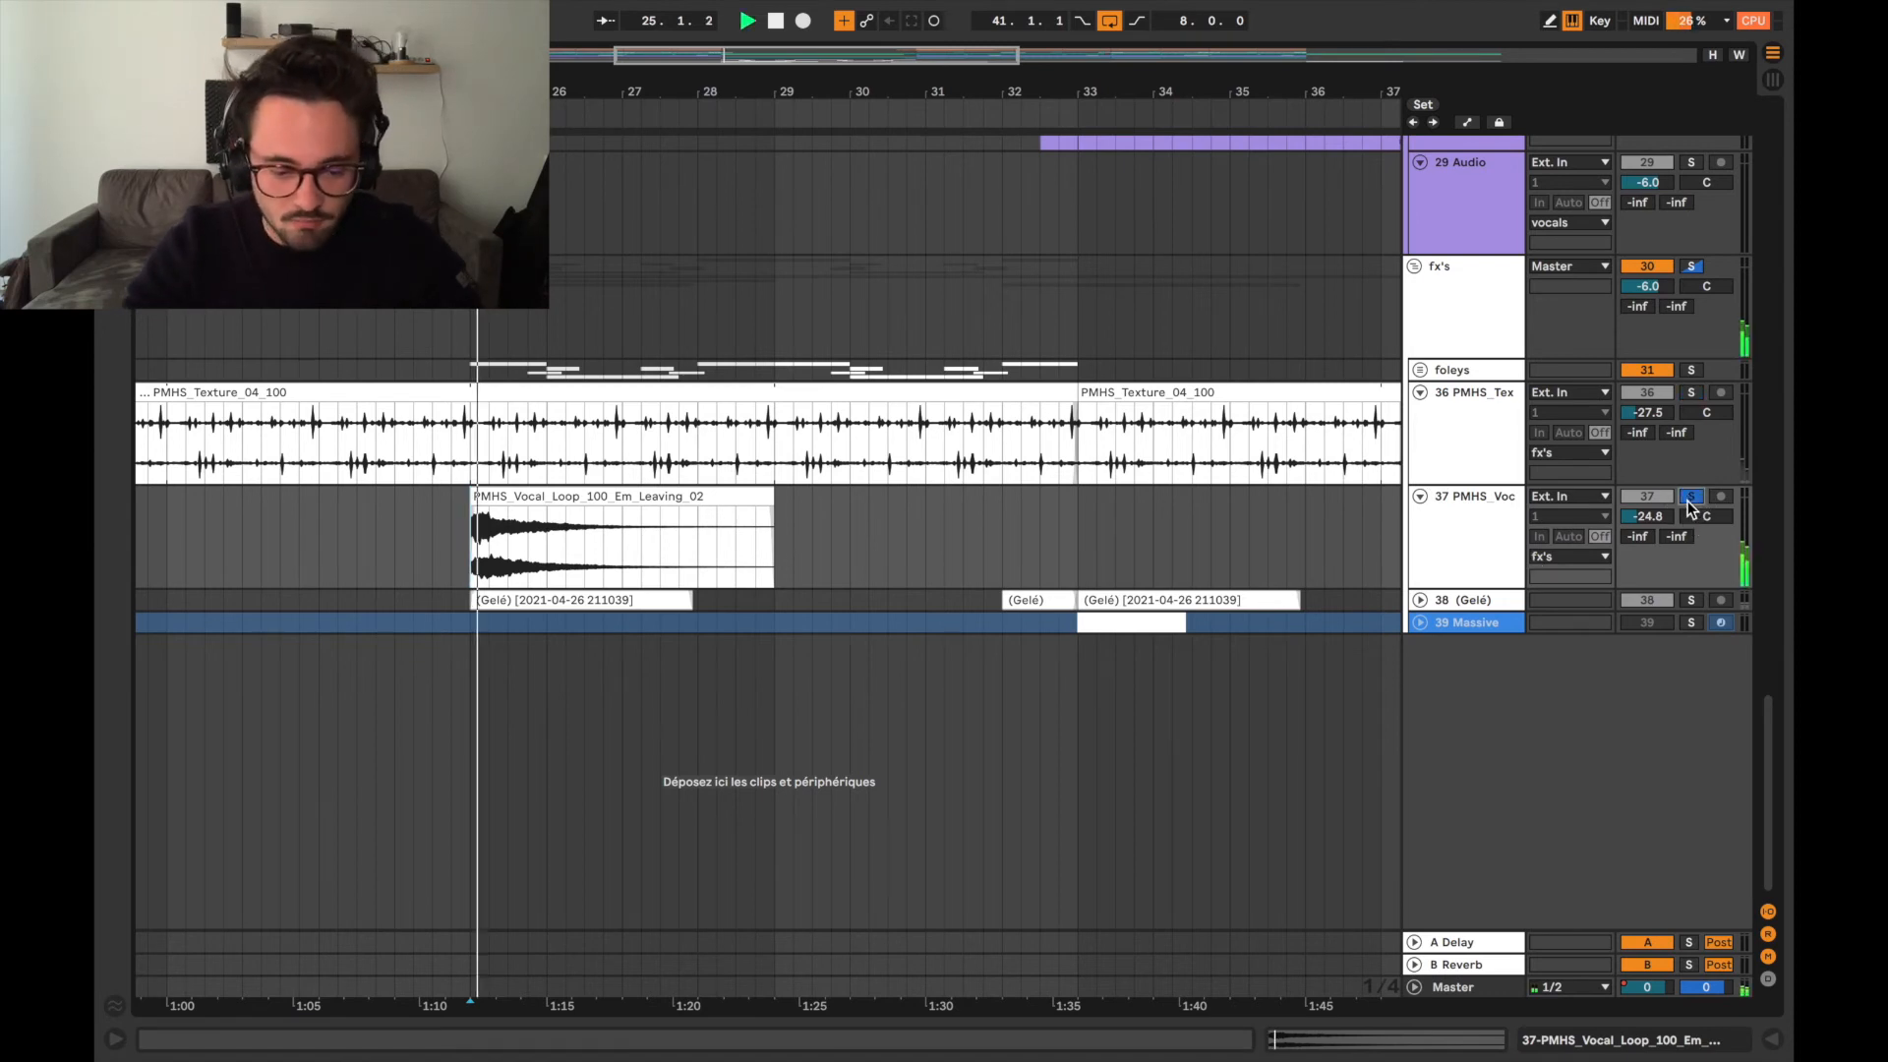
key("space")
Expand the (Gelé) track, folding tracks 36 and 37, and solo it with its first clip played from bar 25.
left_click(1419, 600)
left_click(1419, 496)
left_click(1422, 393)
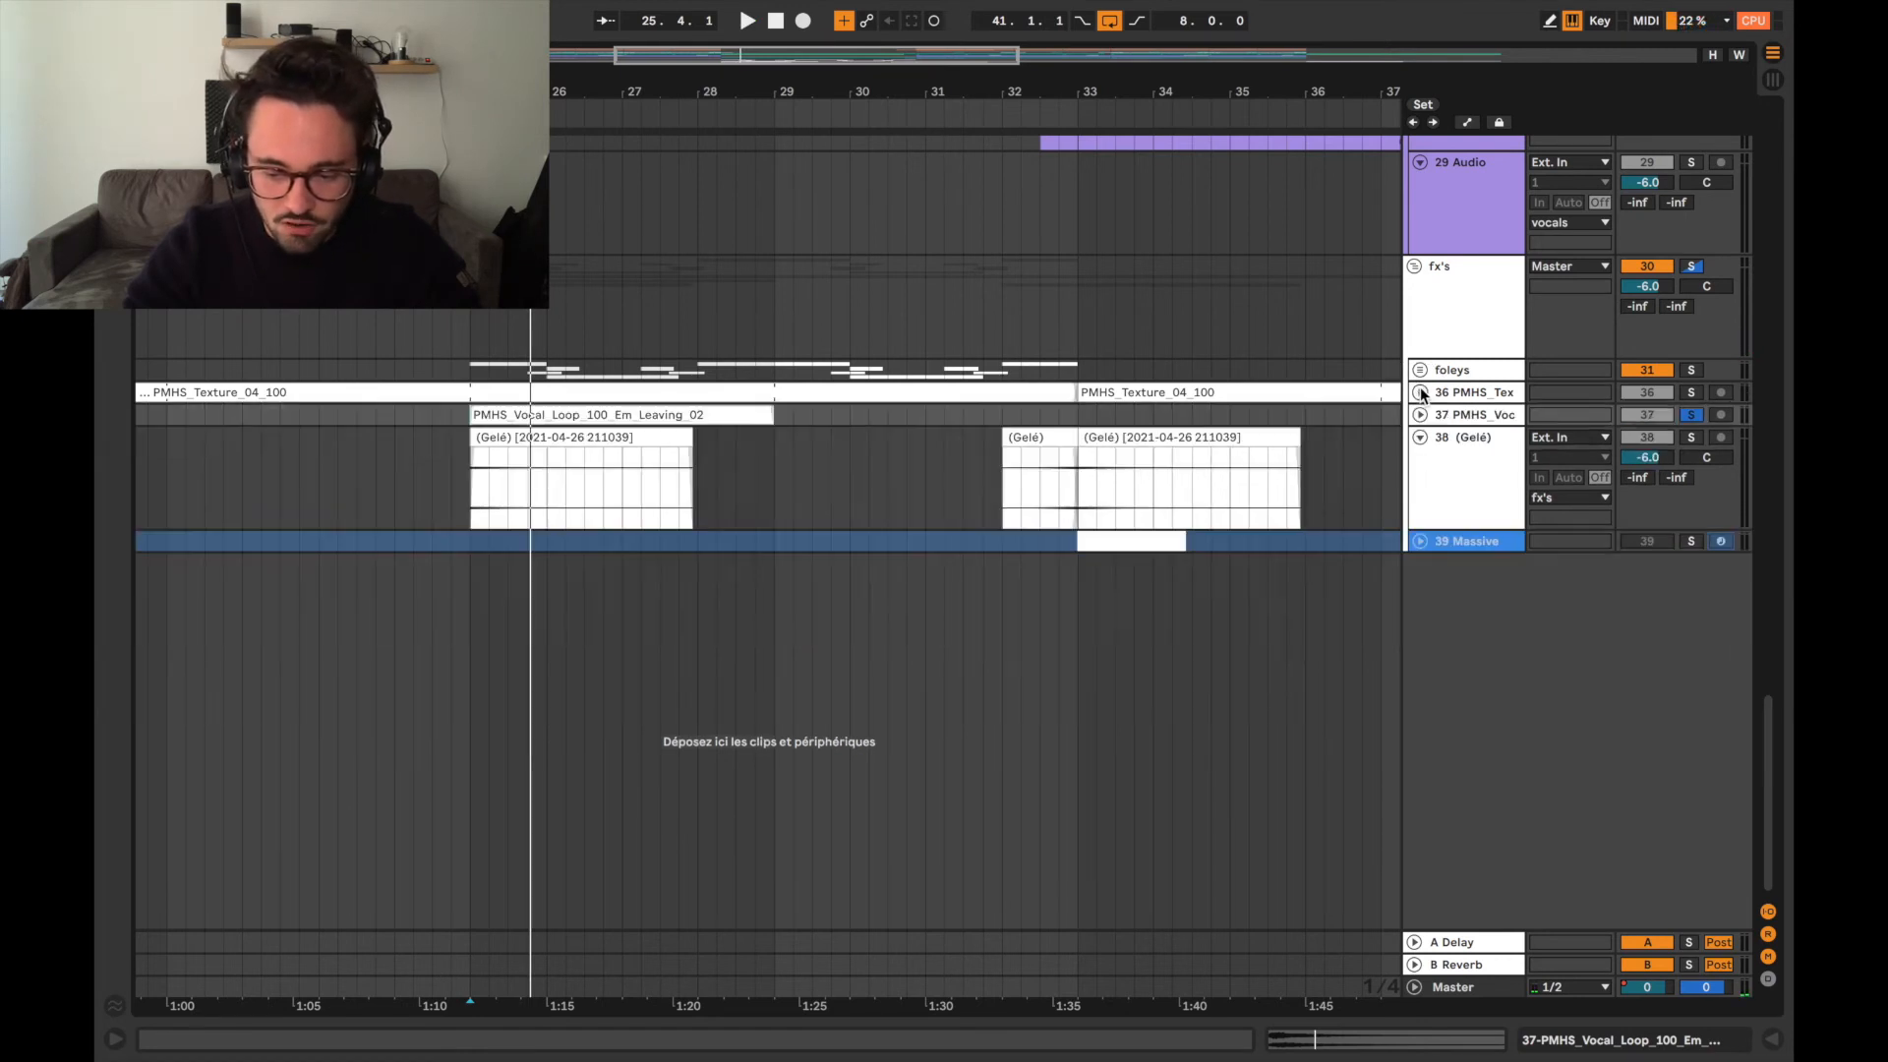
left_click(418, 478)
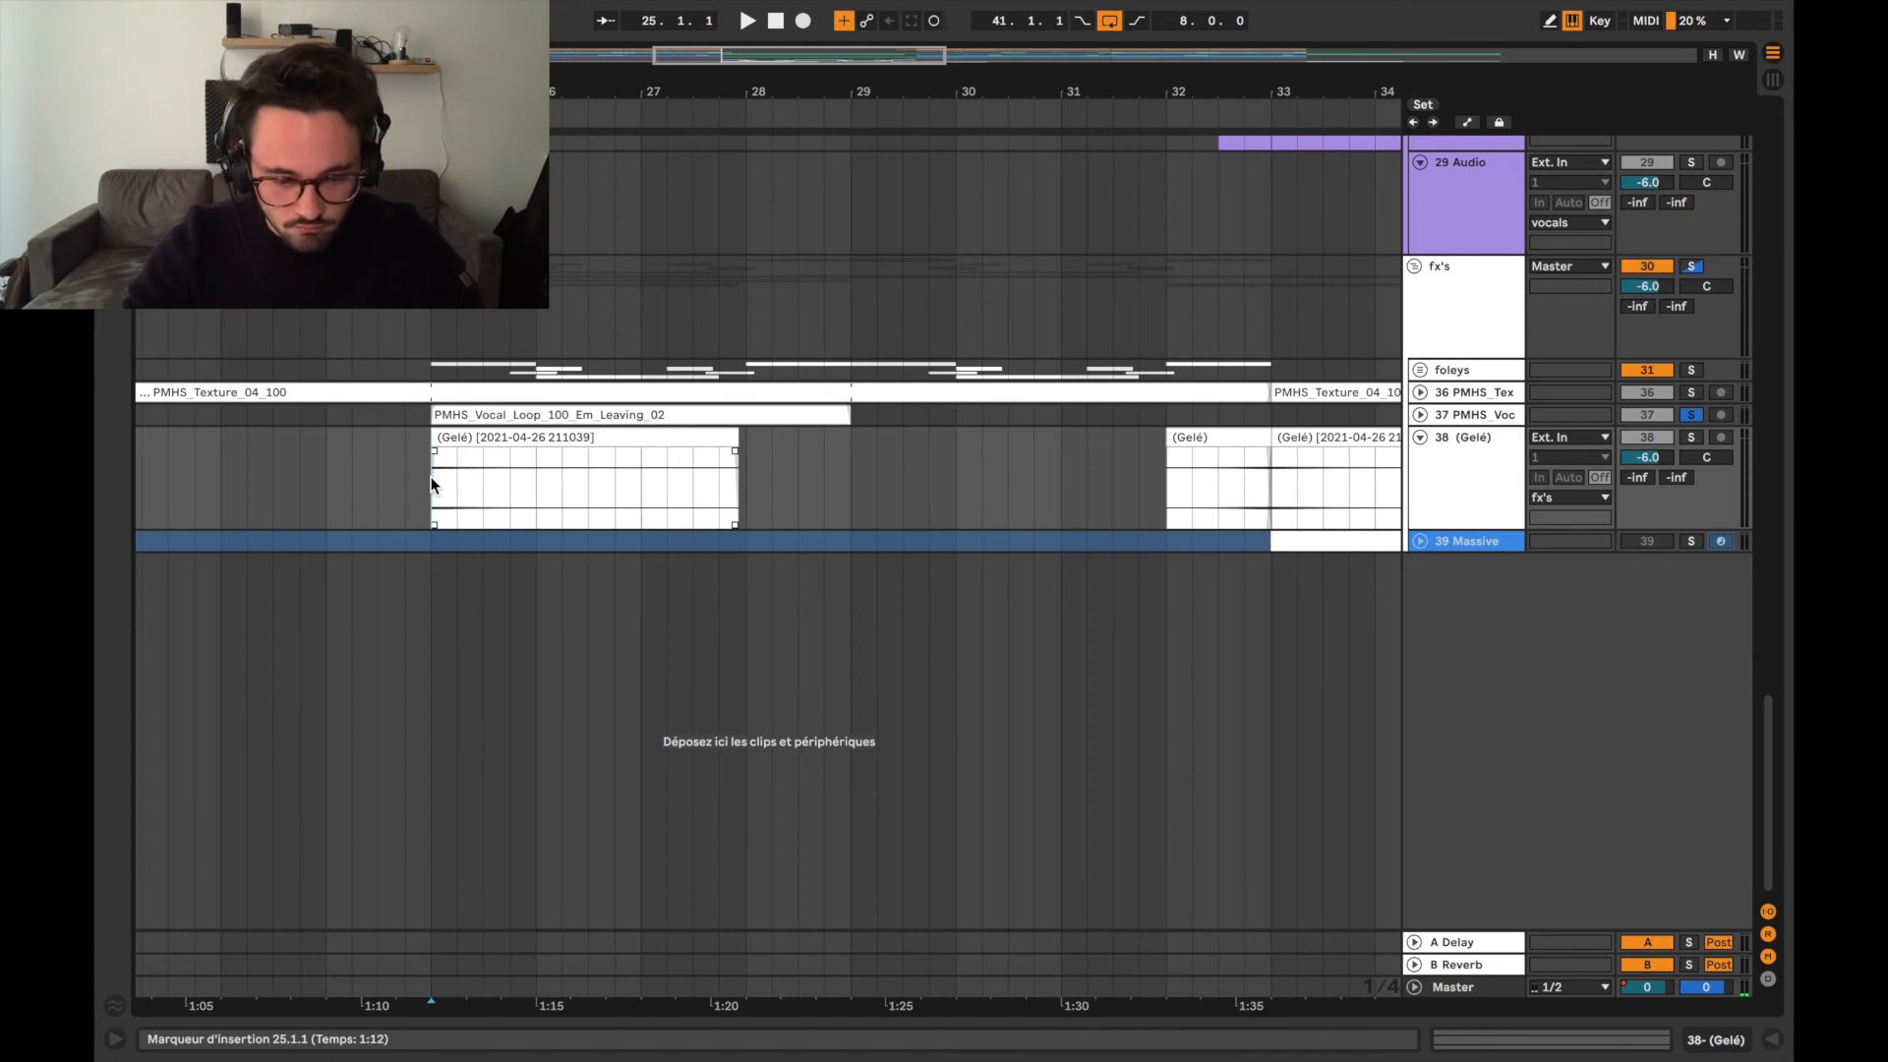
key("space")
left_click(1692, 437)
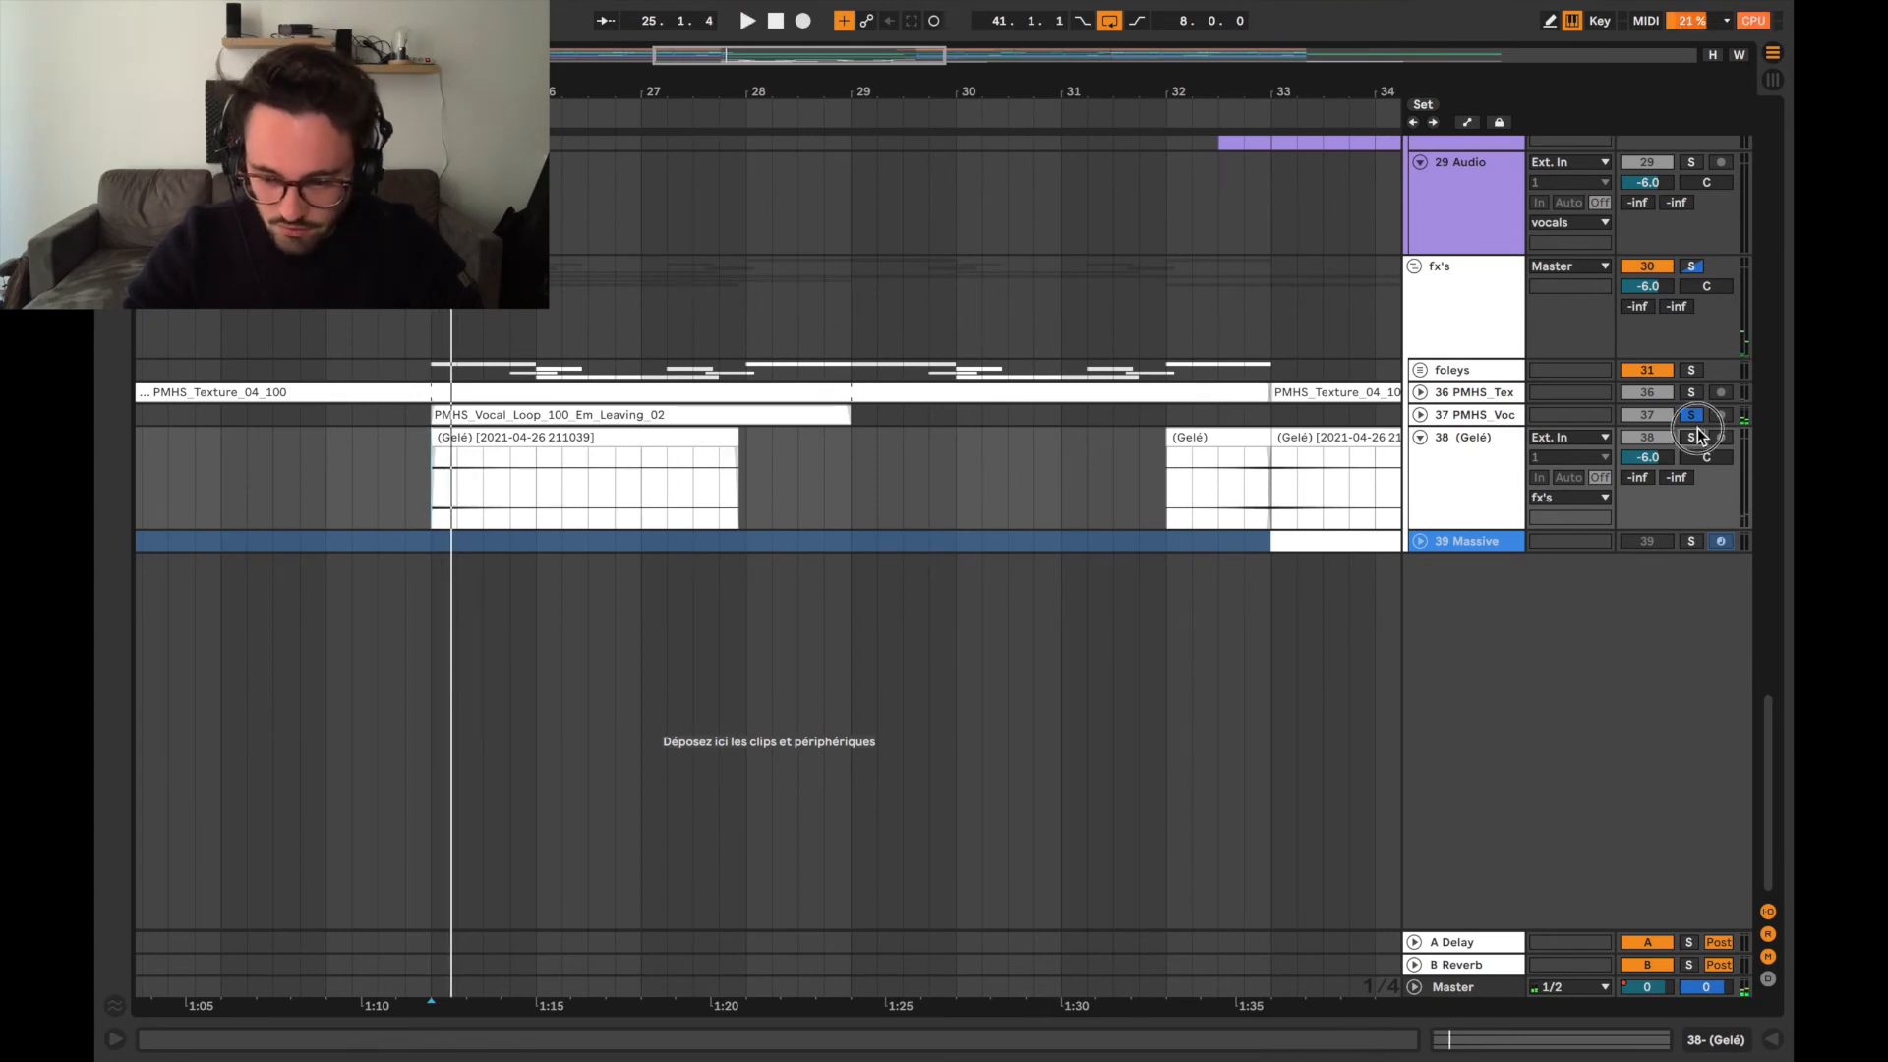
Play the soloed (Gelé) track from 32.1.1, across its short clip and the one that follows at bar 33.
scroll(962, 494, "right", 5)
scroll(962, 494, "up", 2)
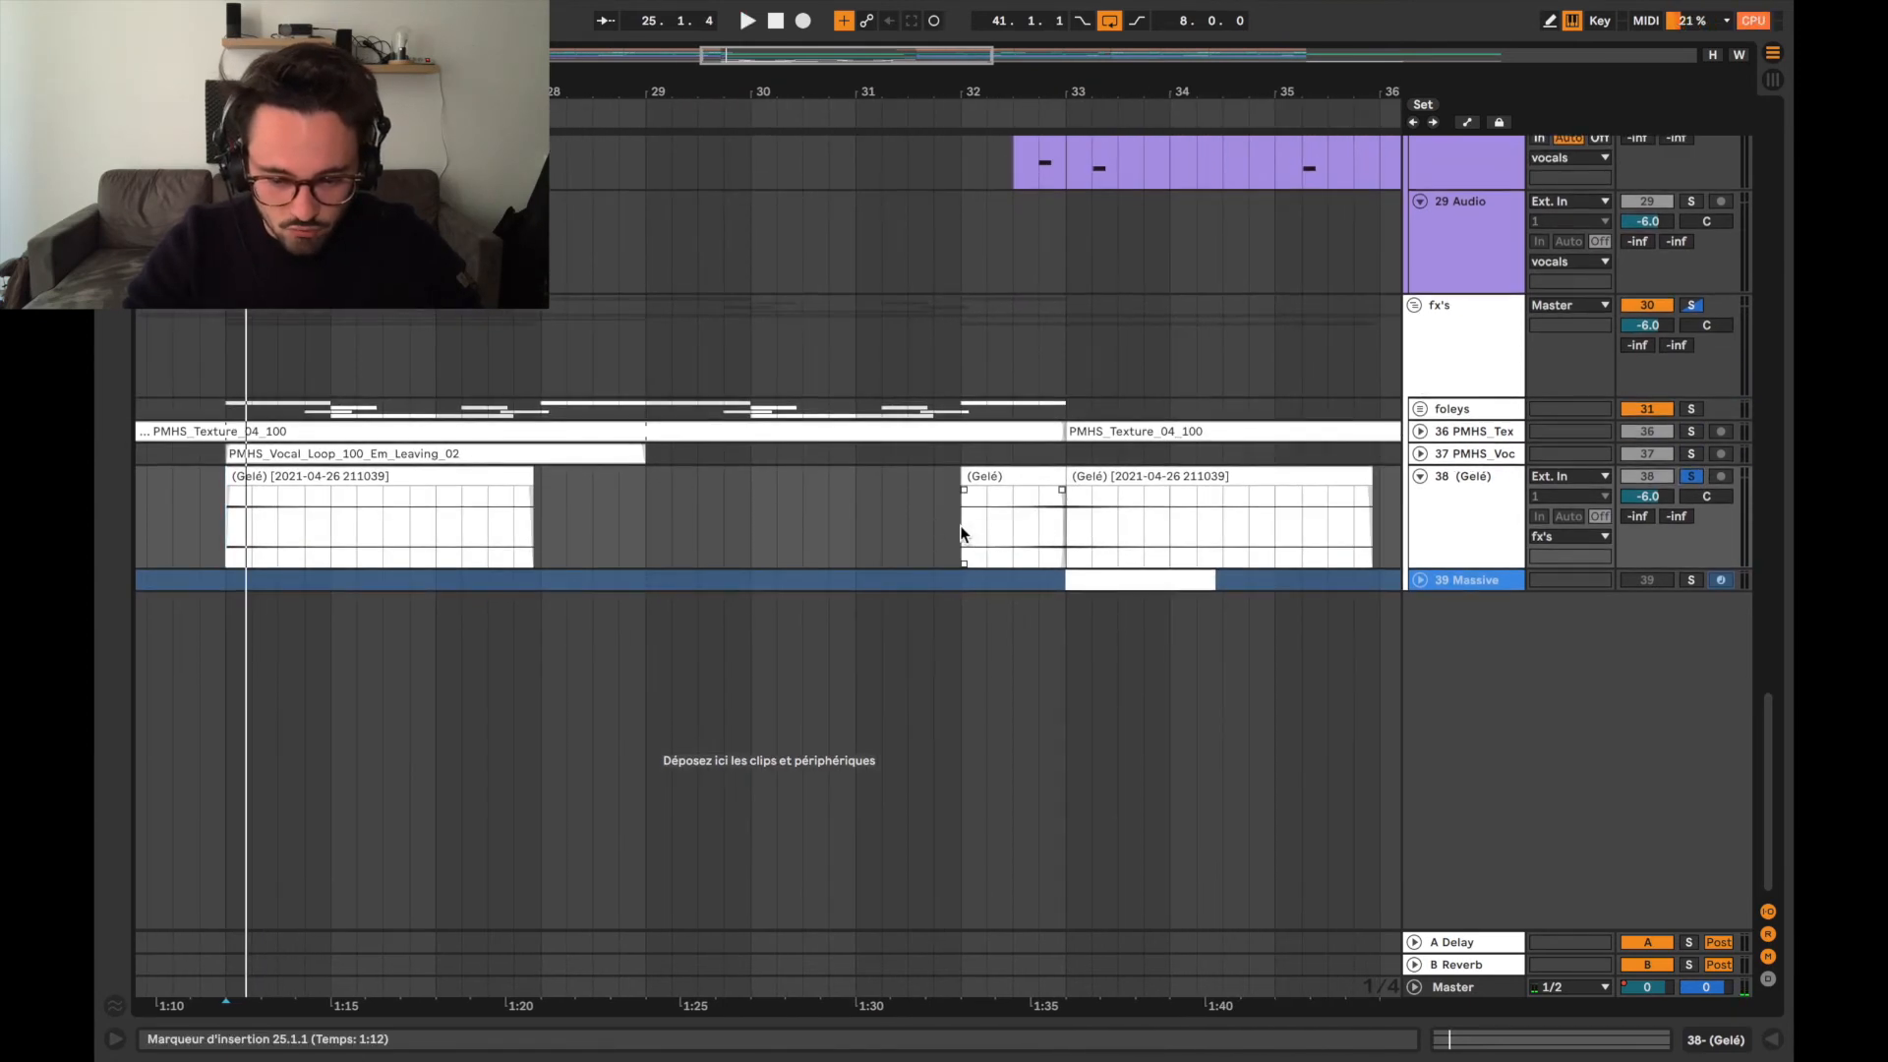
left_click(960, 527)
scroll(959, 525, "right", 6)
key("space")
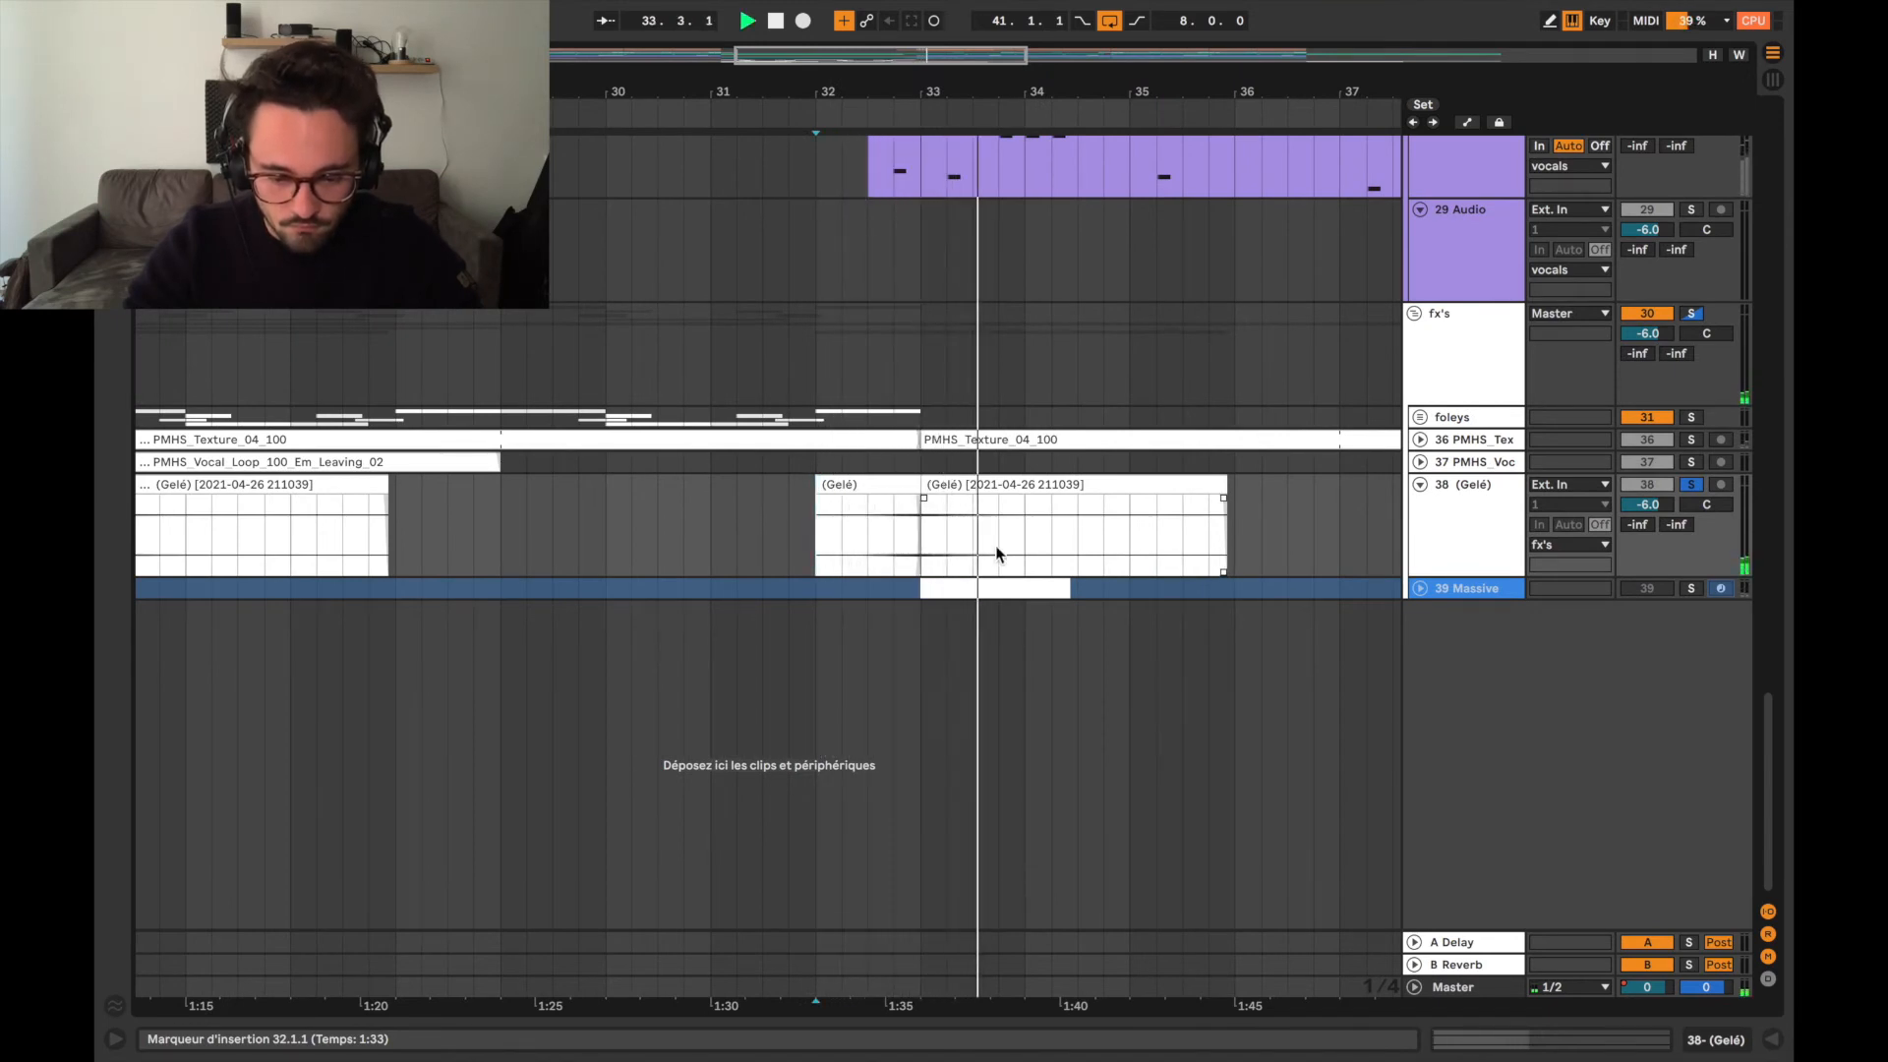
key("space")
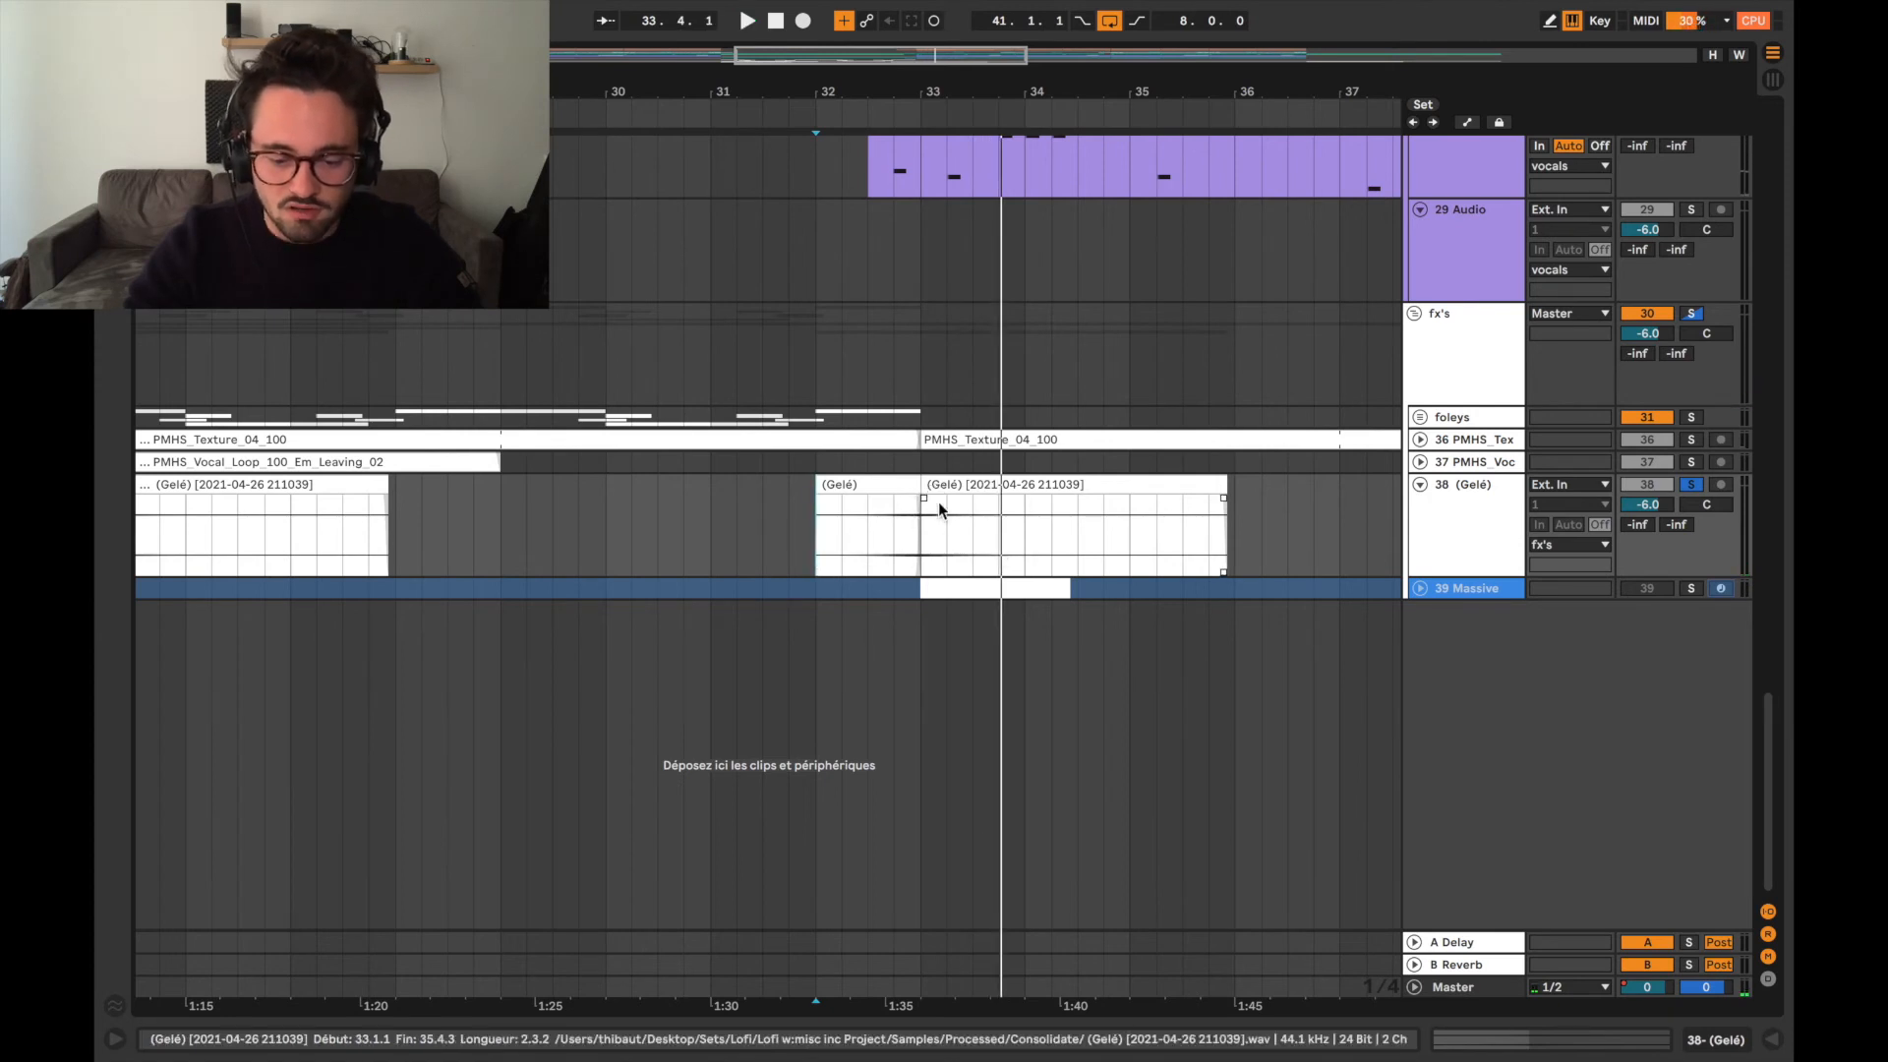
Expand the Massive track to view its clip at bar 33, and fold both it and the (Gelé) track.
left_click(1419, 588)
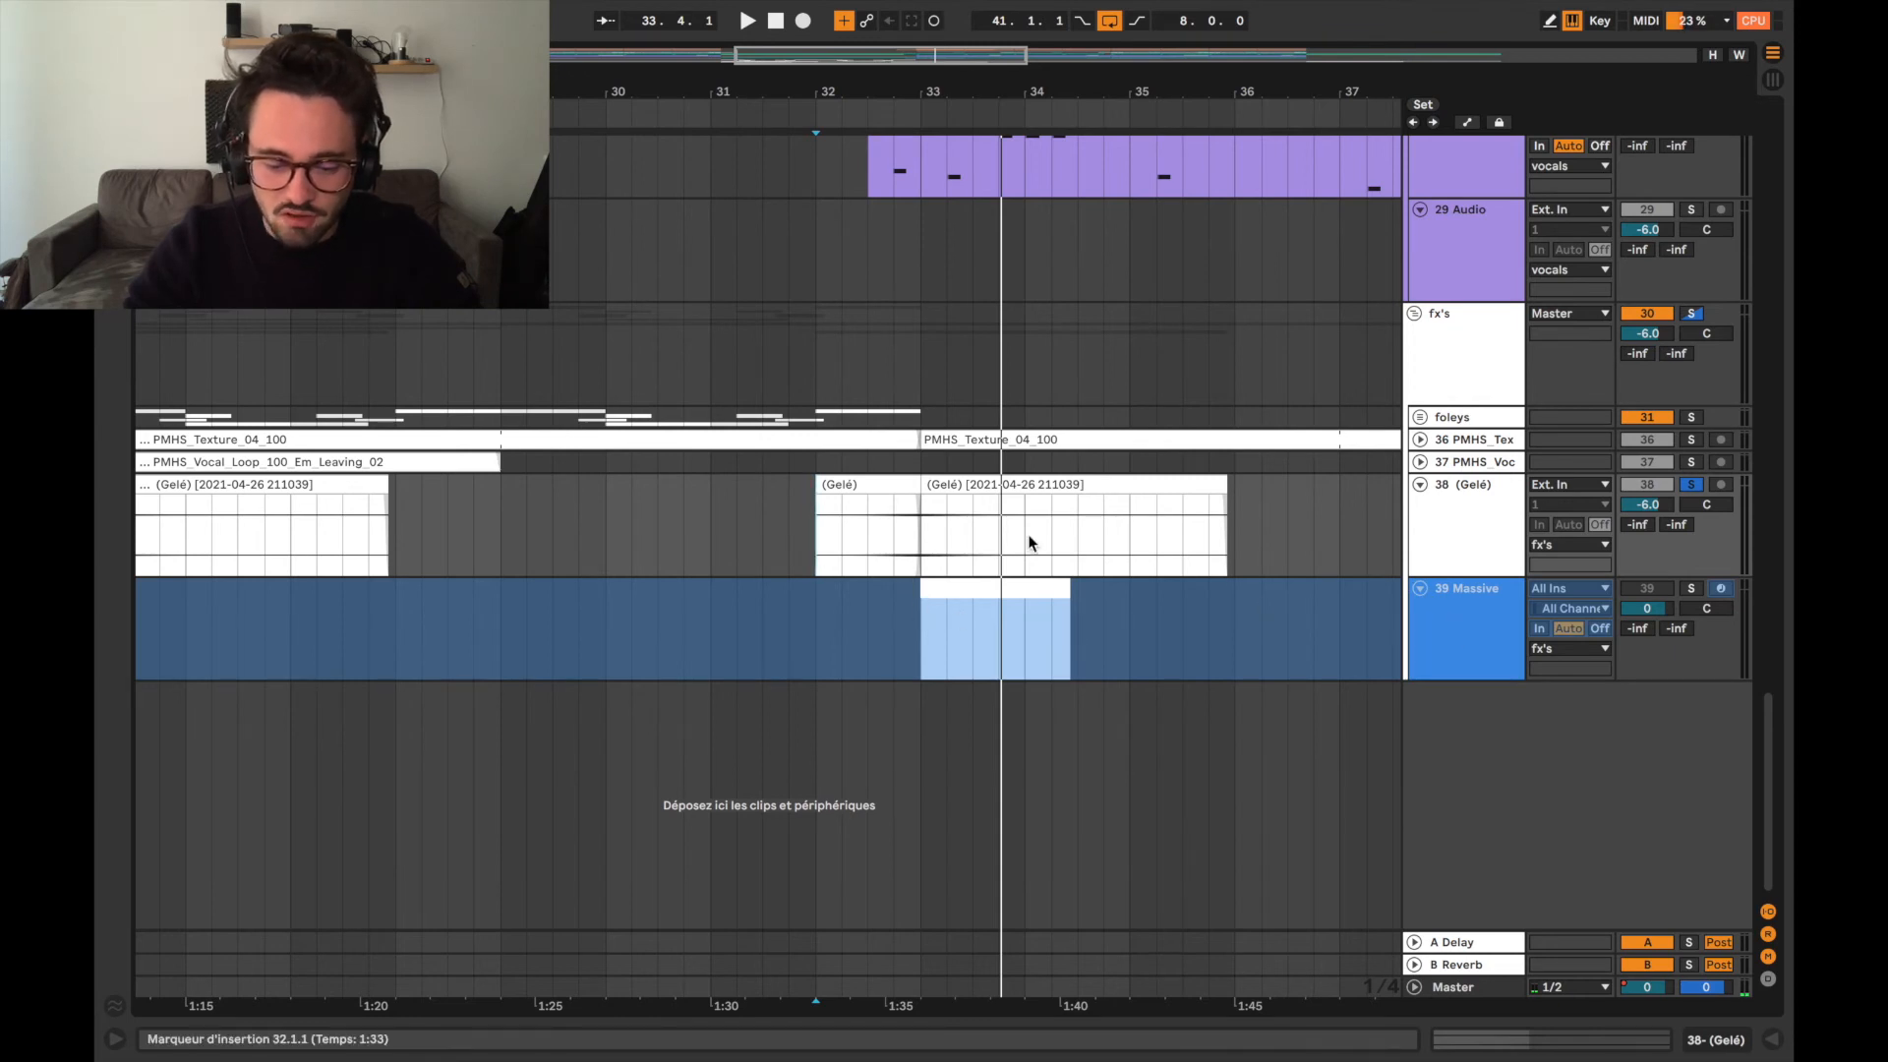
left_click(1419, 588)
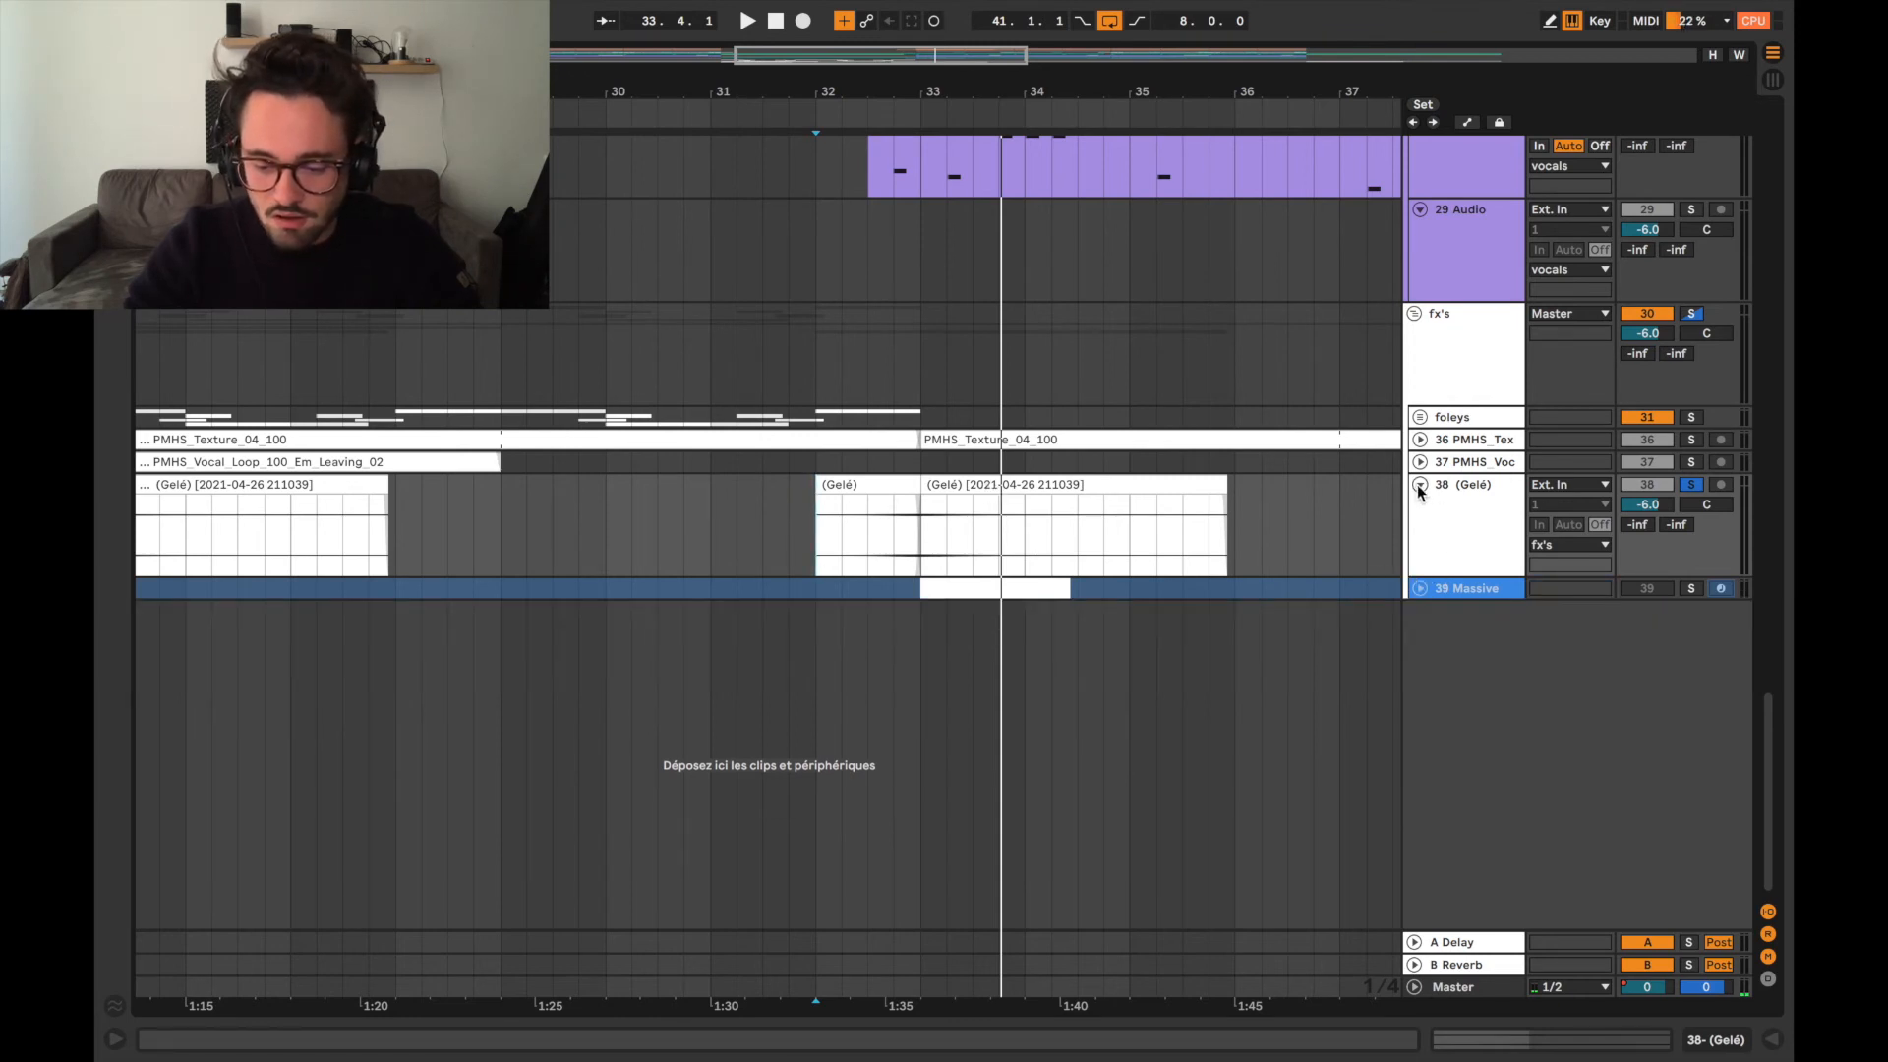
left_click(1419, 485)
Return to the drums at the head of the arrangement and expand the A Delay return track.
scroll(1247, 374, "down", 5)
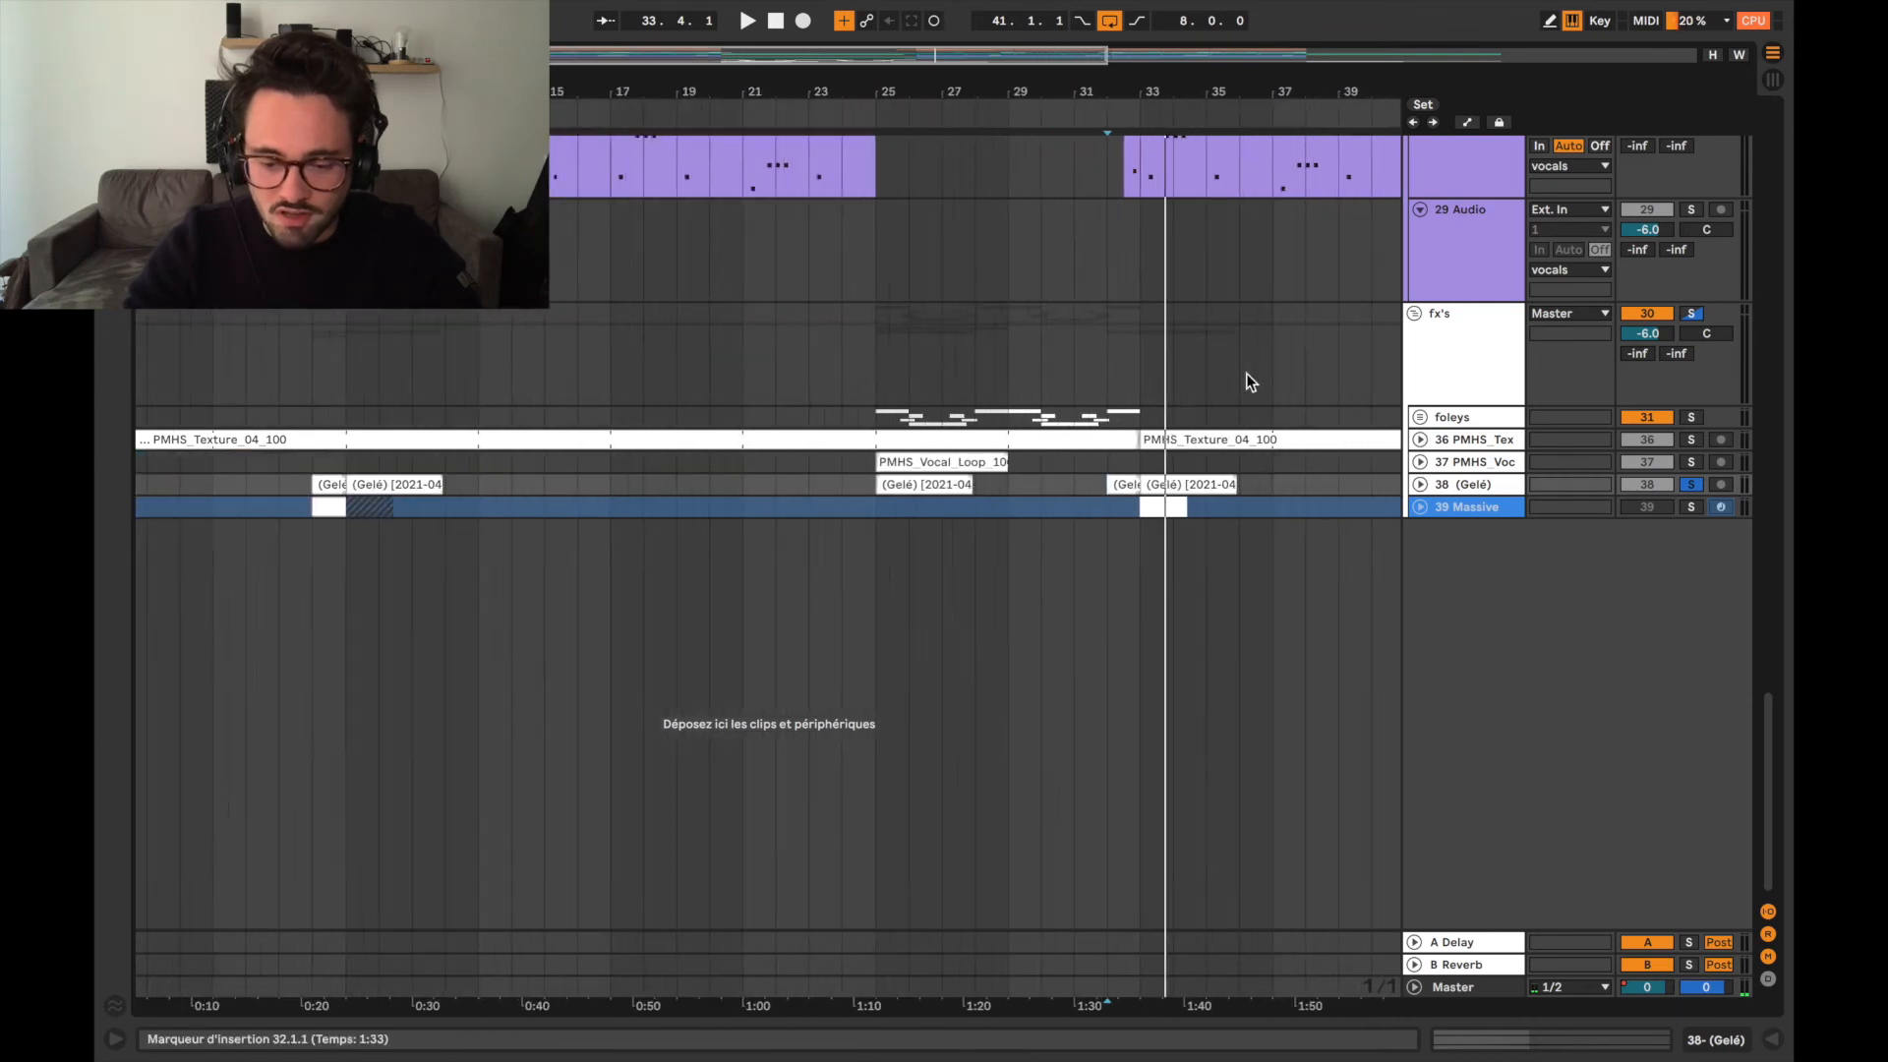
scroll(1247, 374, "up", 3)
scroll(1246, 375, "up", 15)
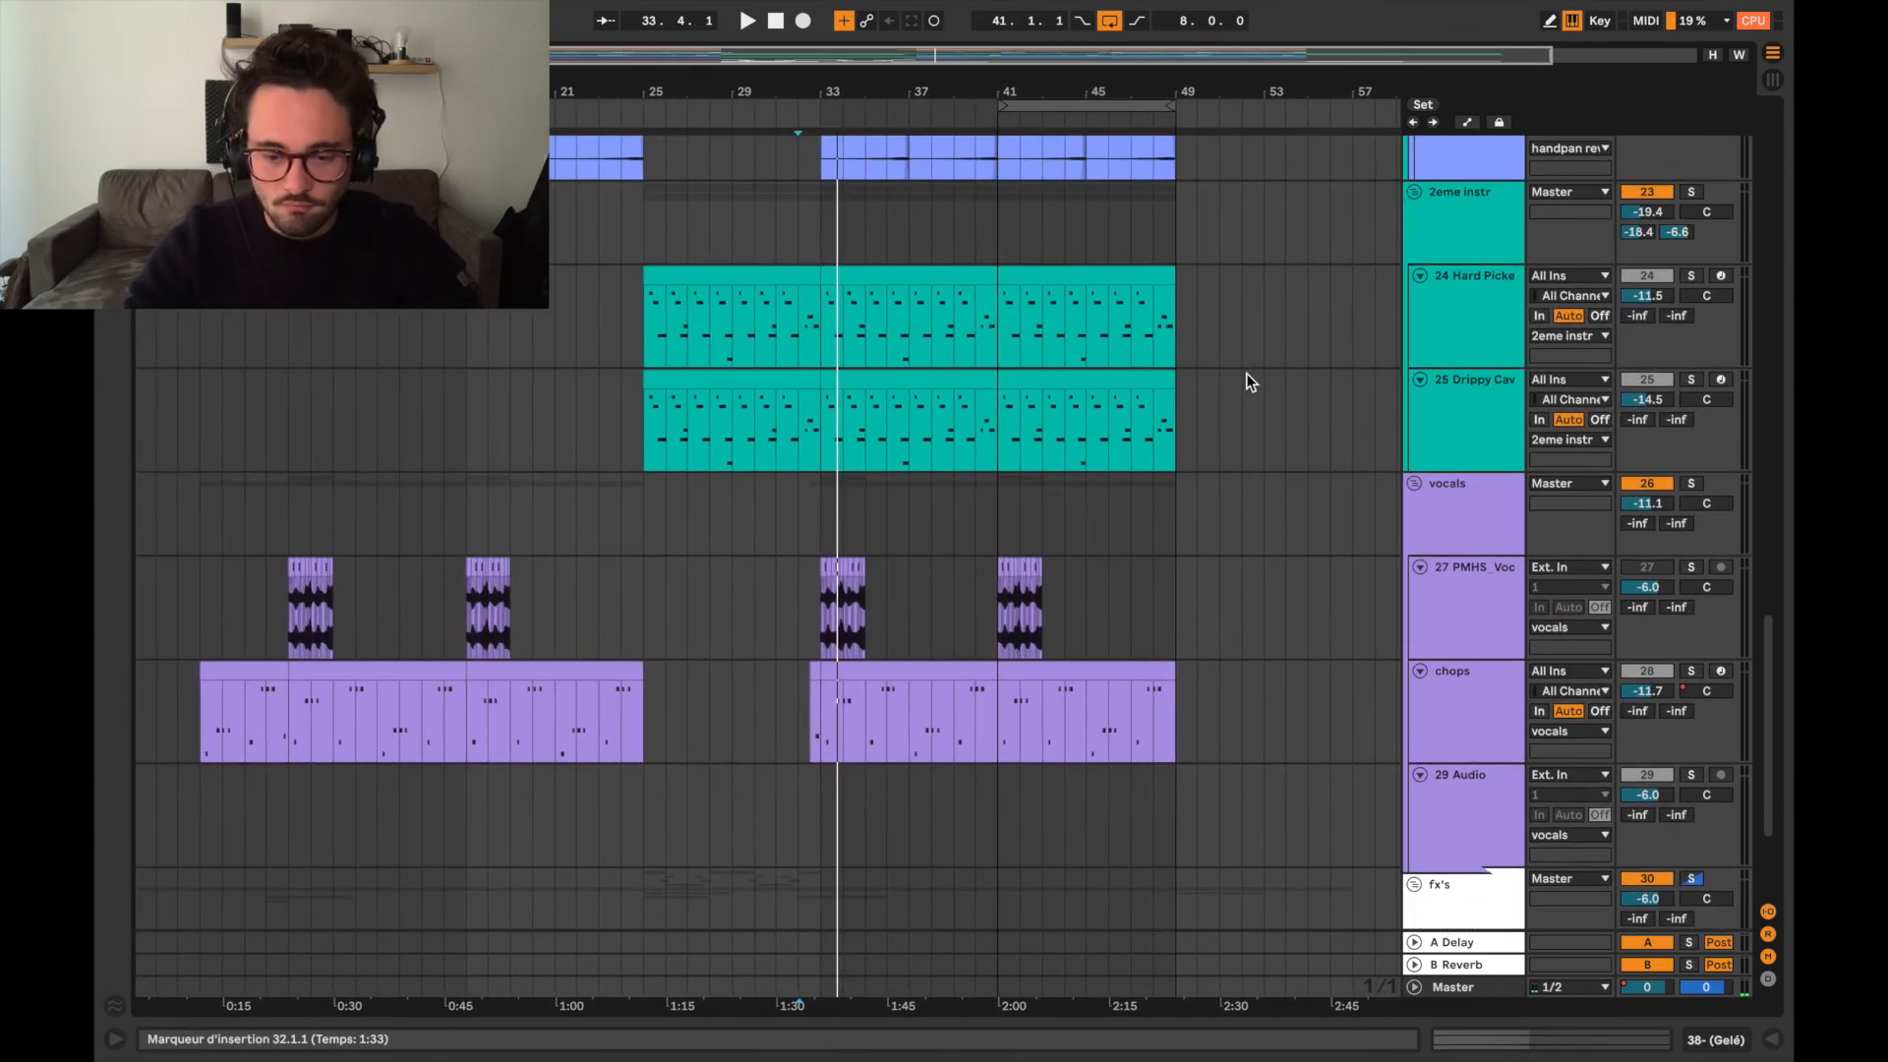
scroll(1247, 374, "up", 10)
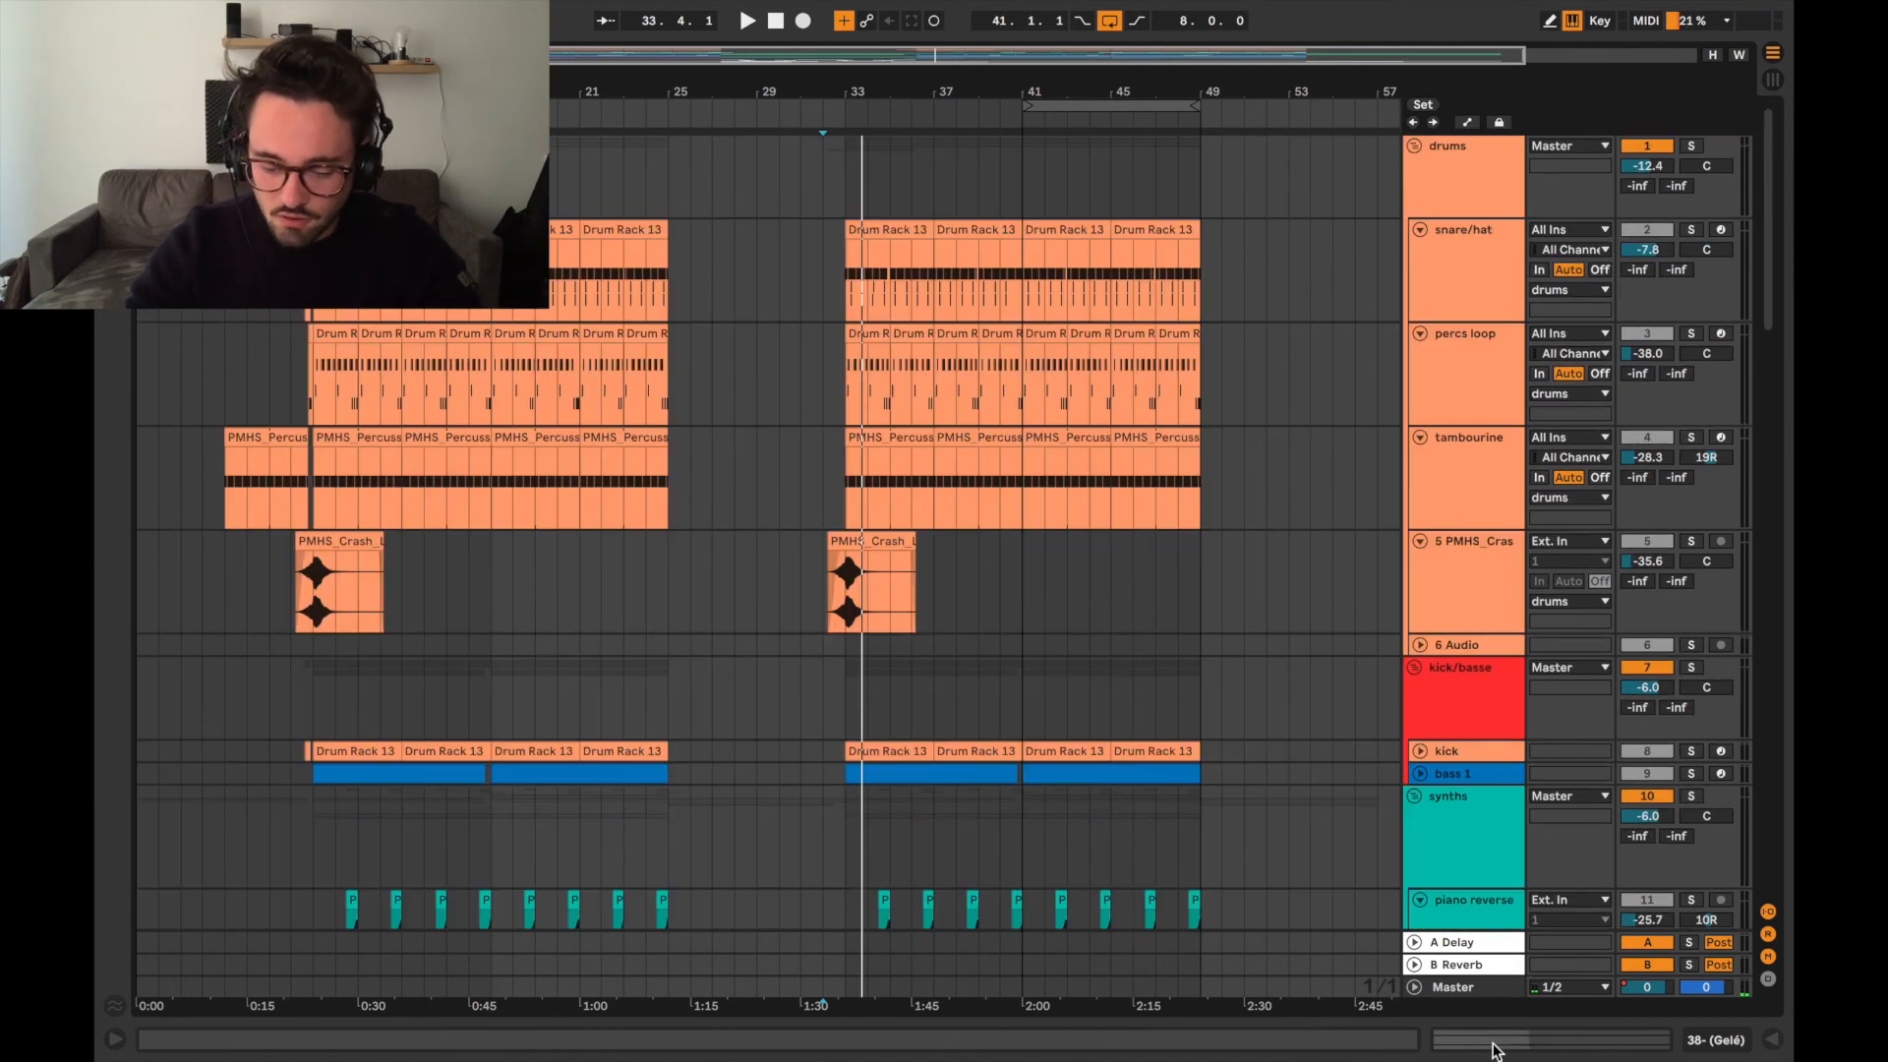
left_click(1474, 986)
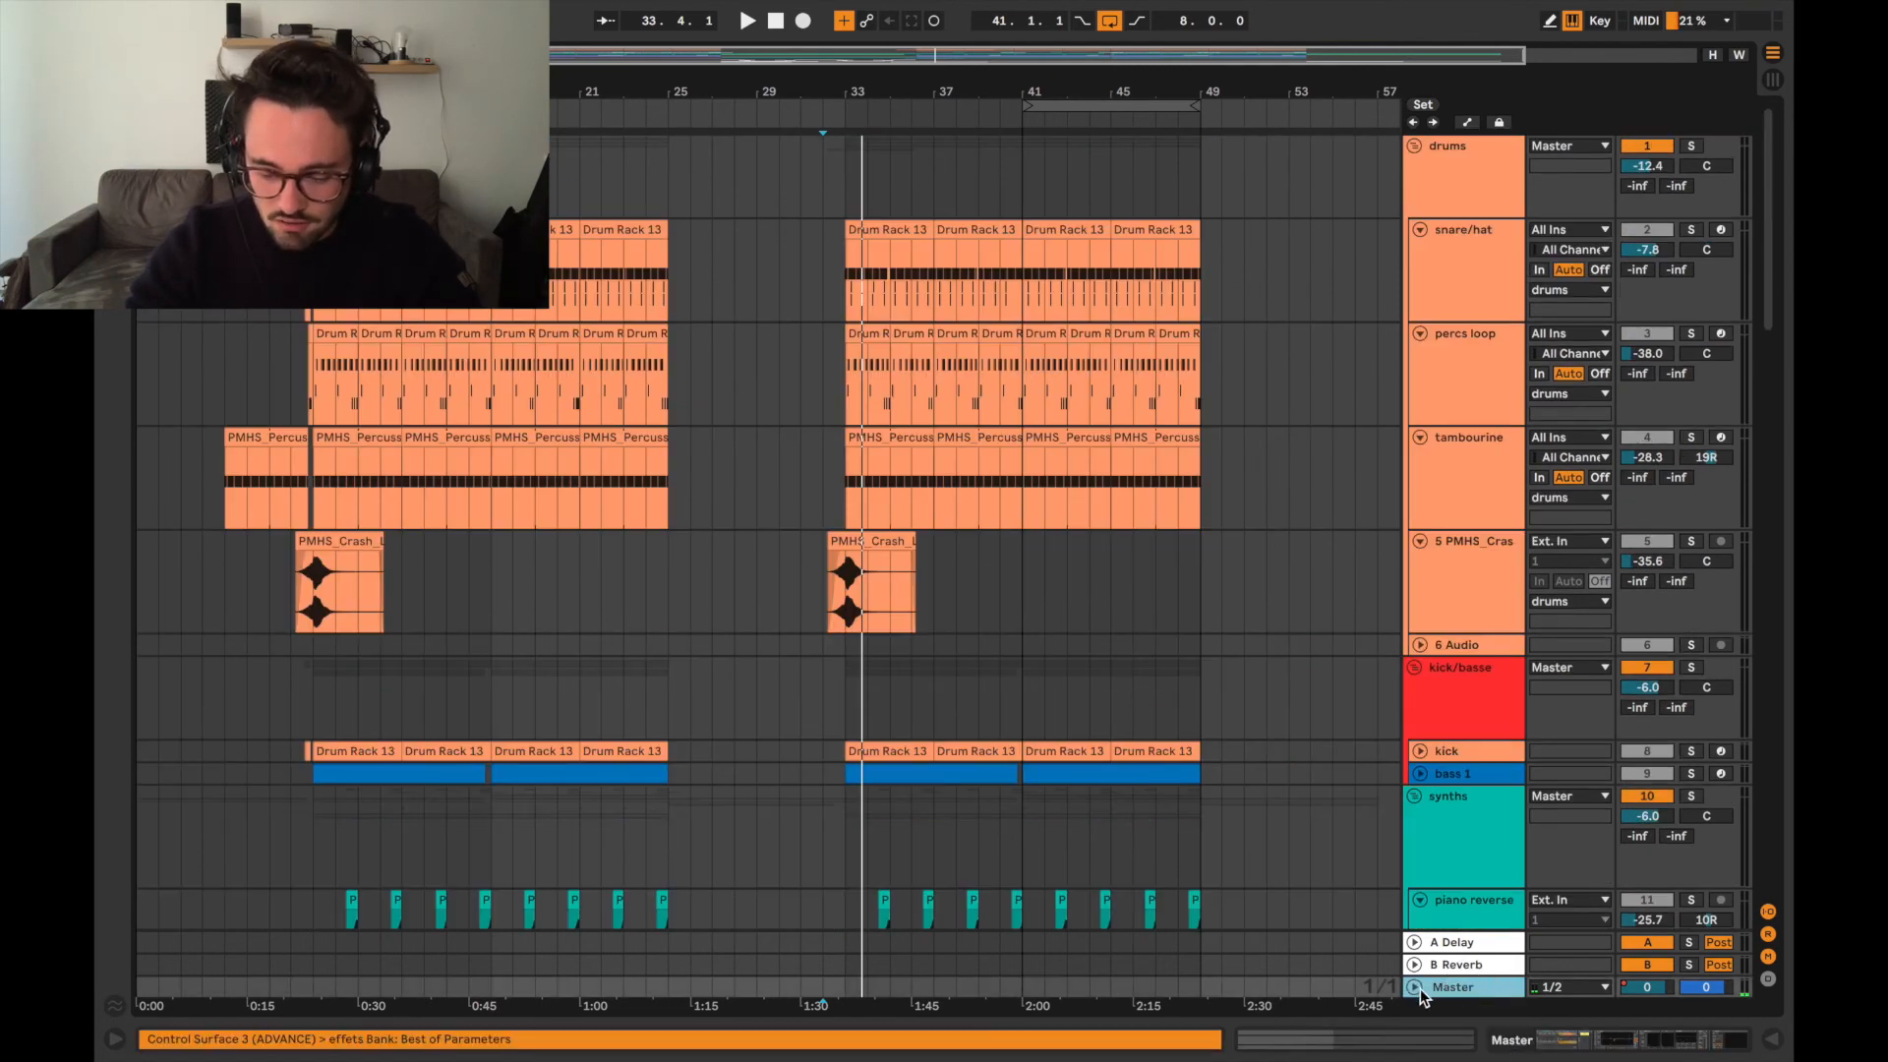
left_click(1447, 942)
left_click(1414, 941)
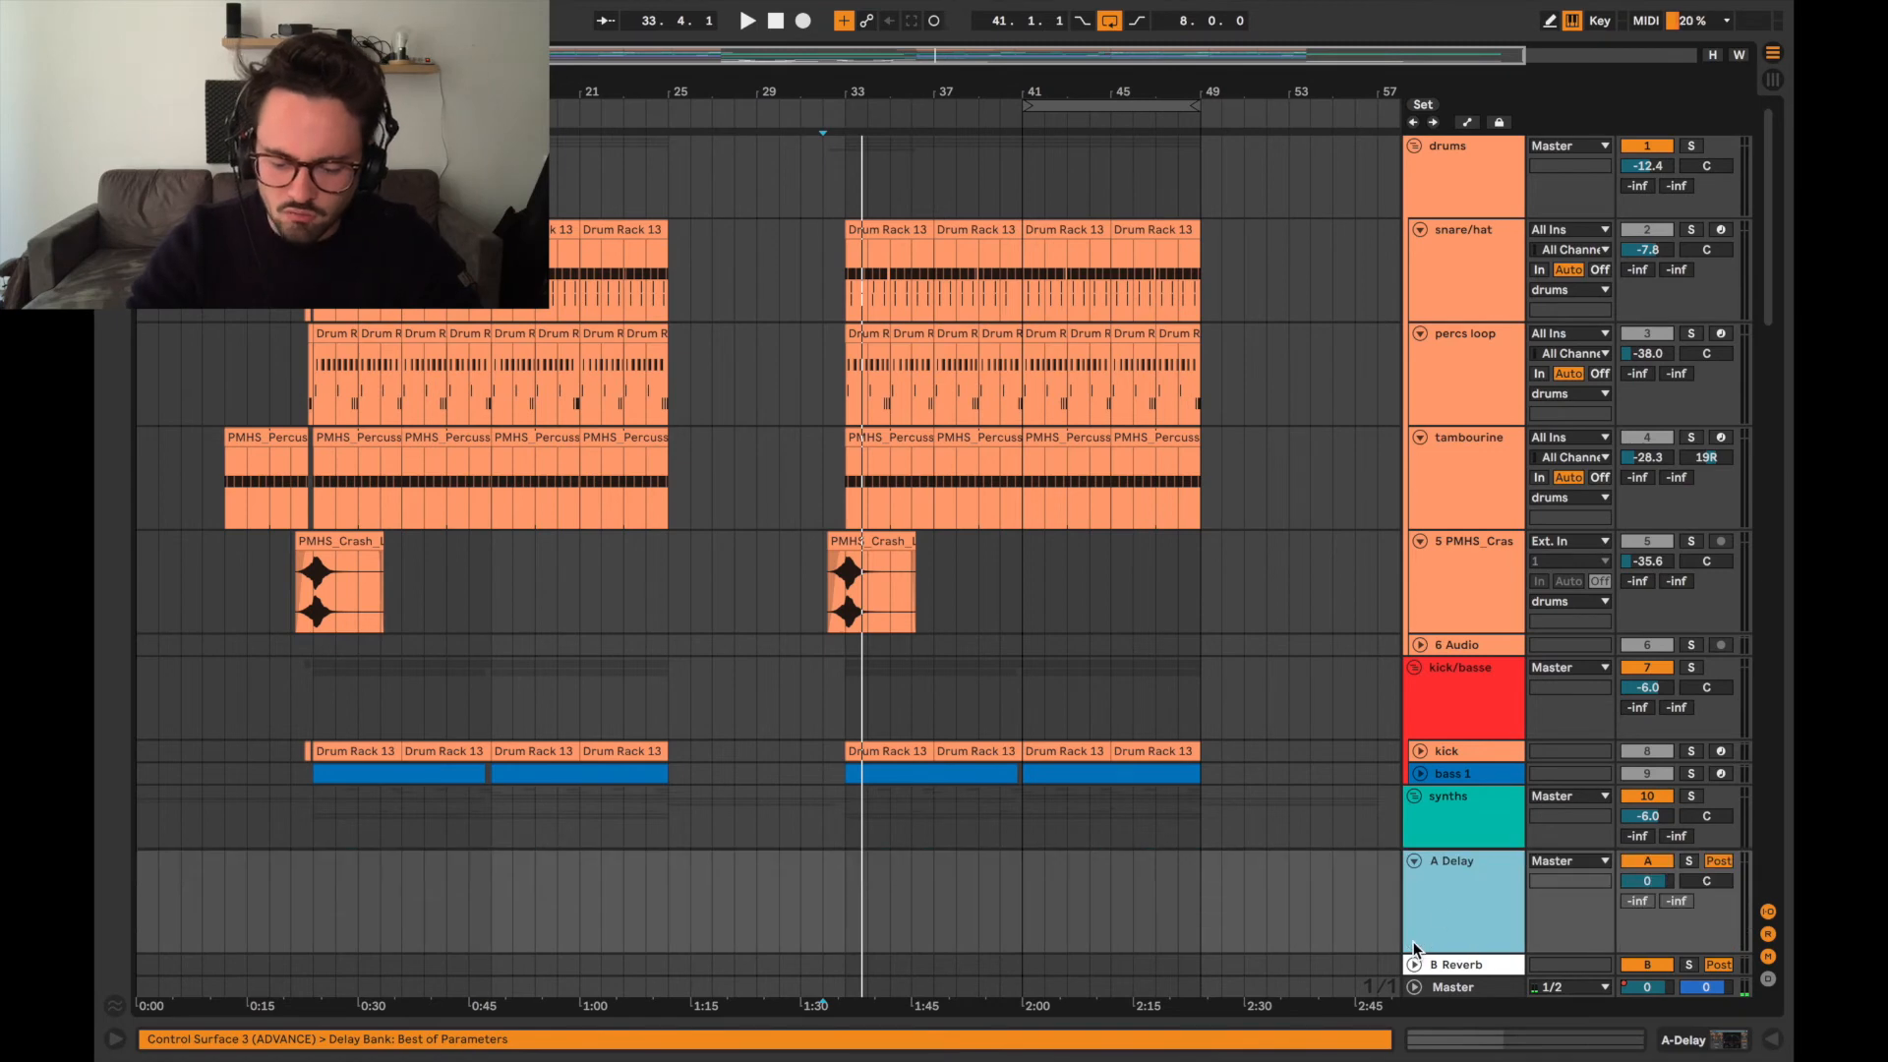
Show the Delay device on return A and the Reverb device on return B, and hide the device view.
double_click(1445, 919)
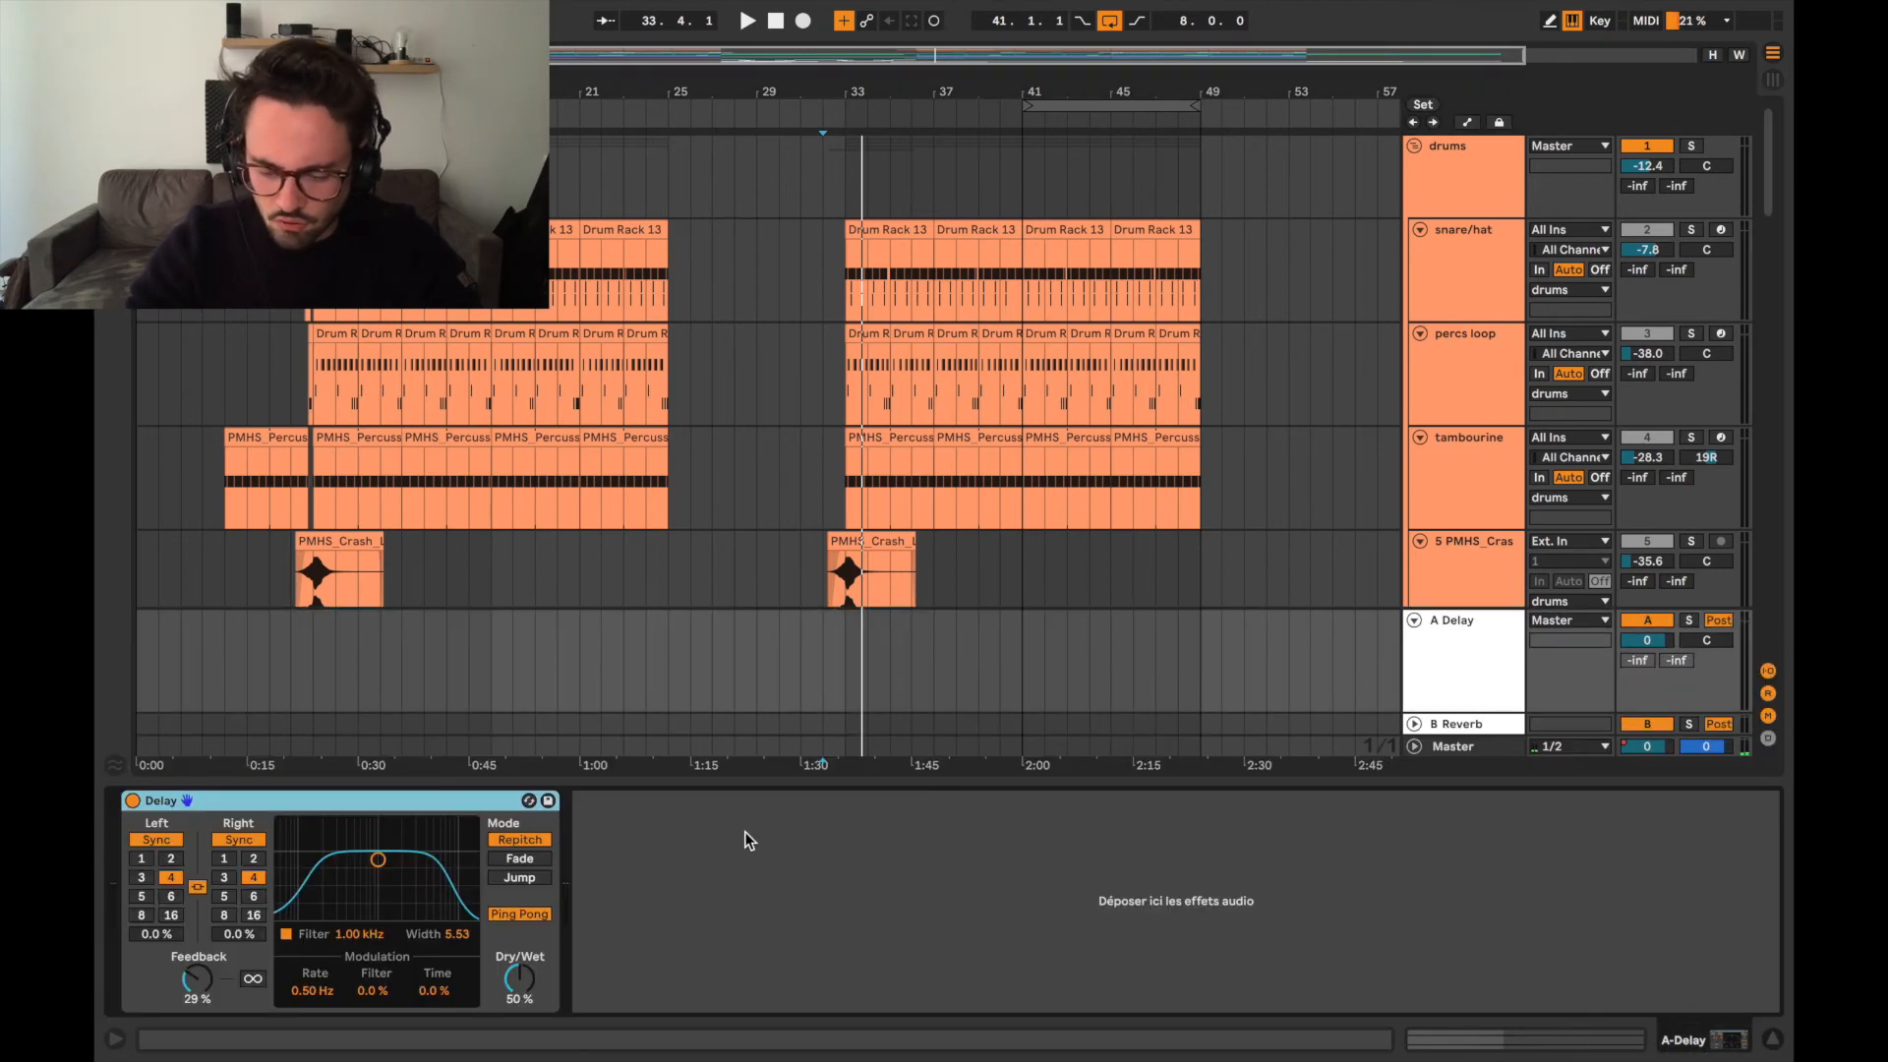
left_click(1465, 728)
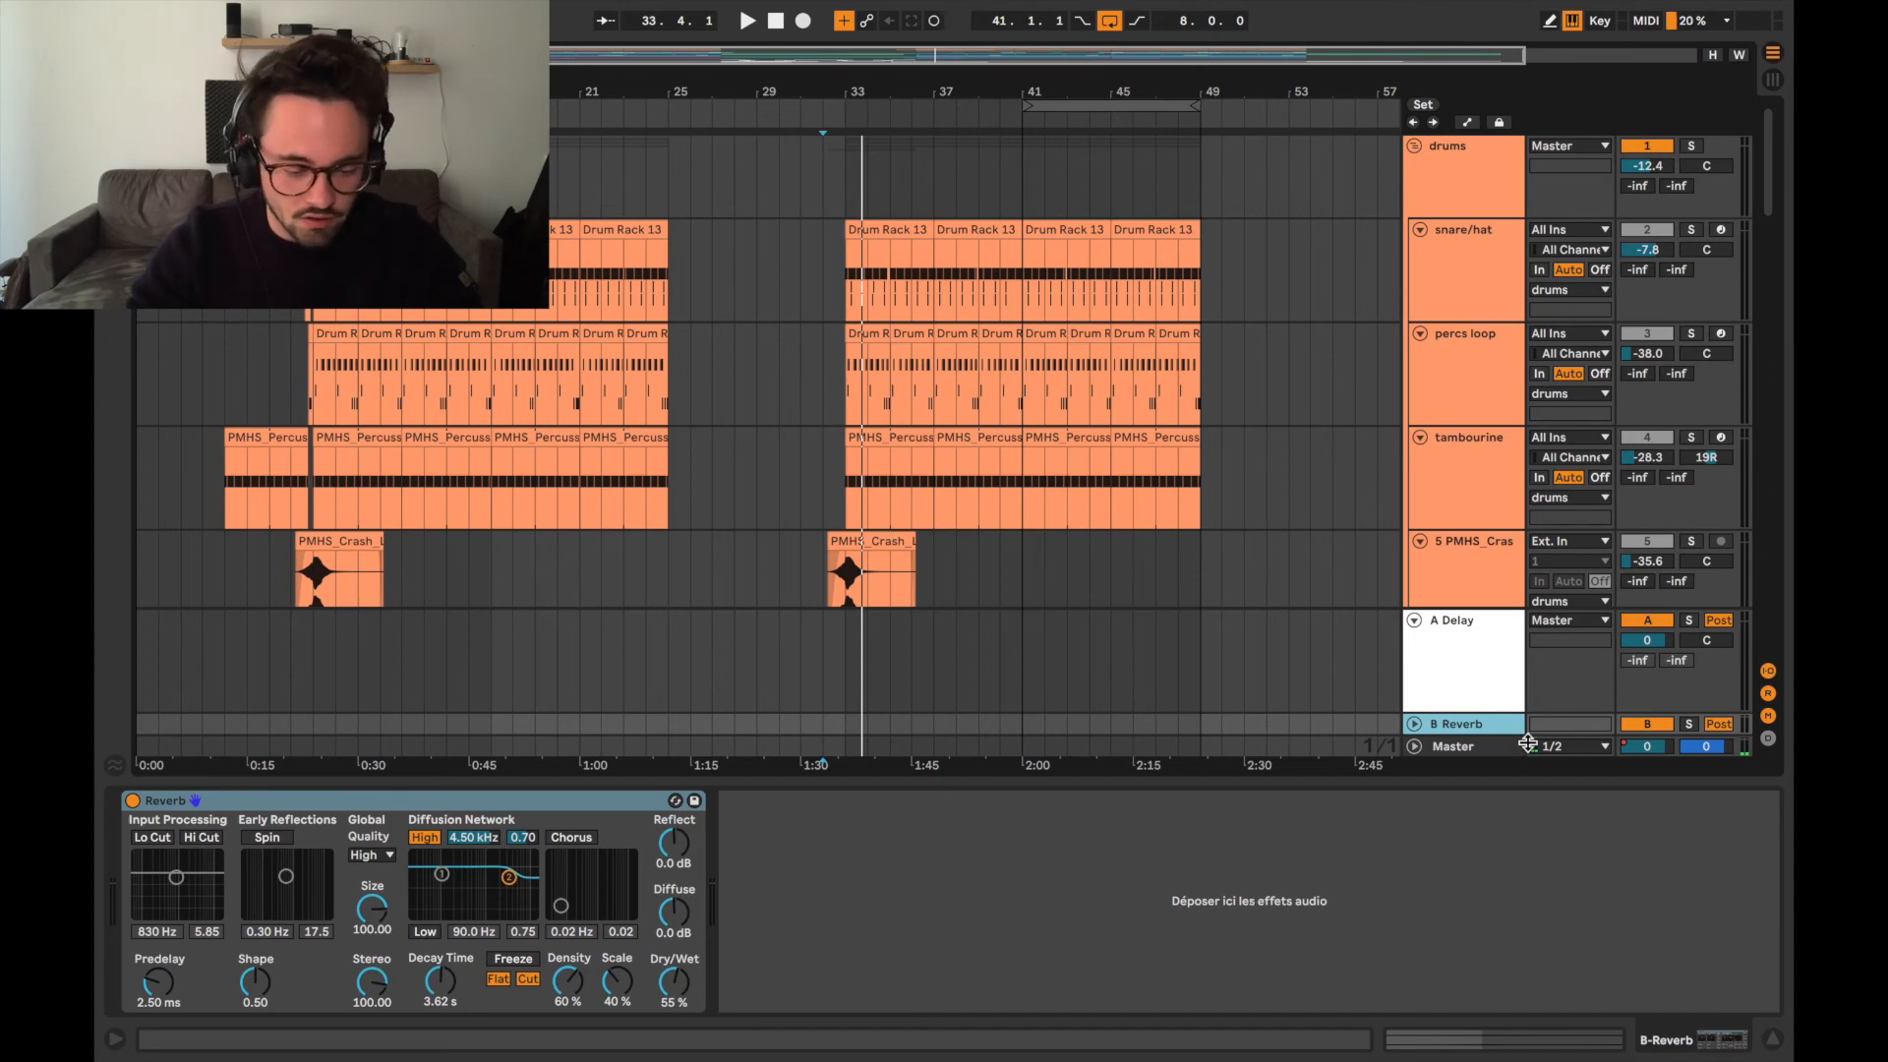
double_click(1515, 780)
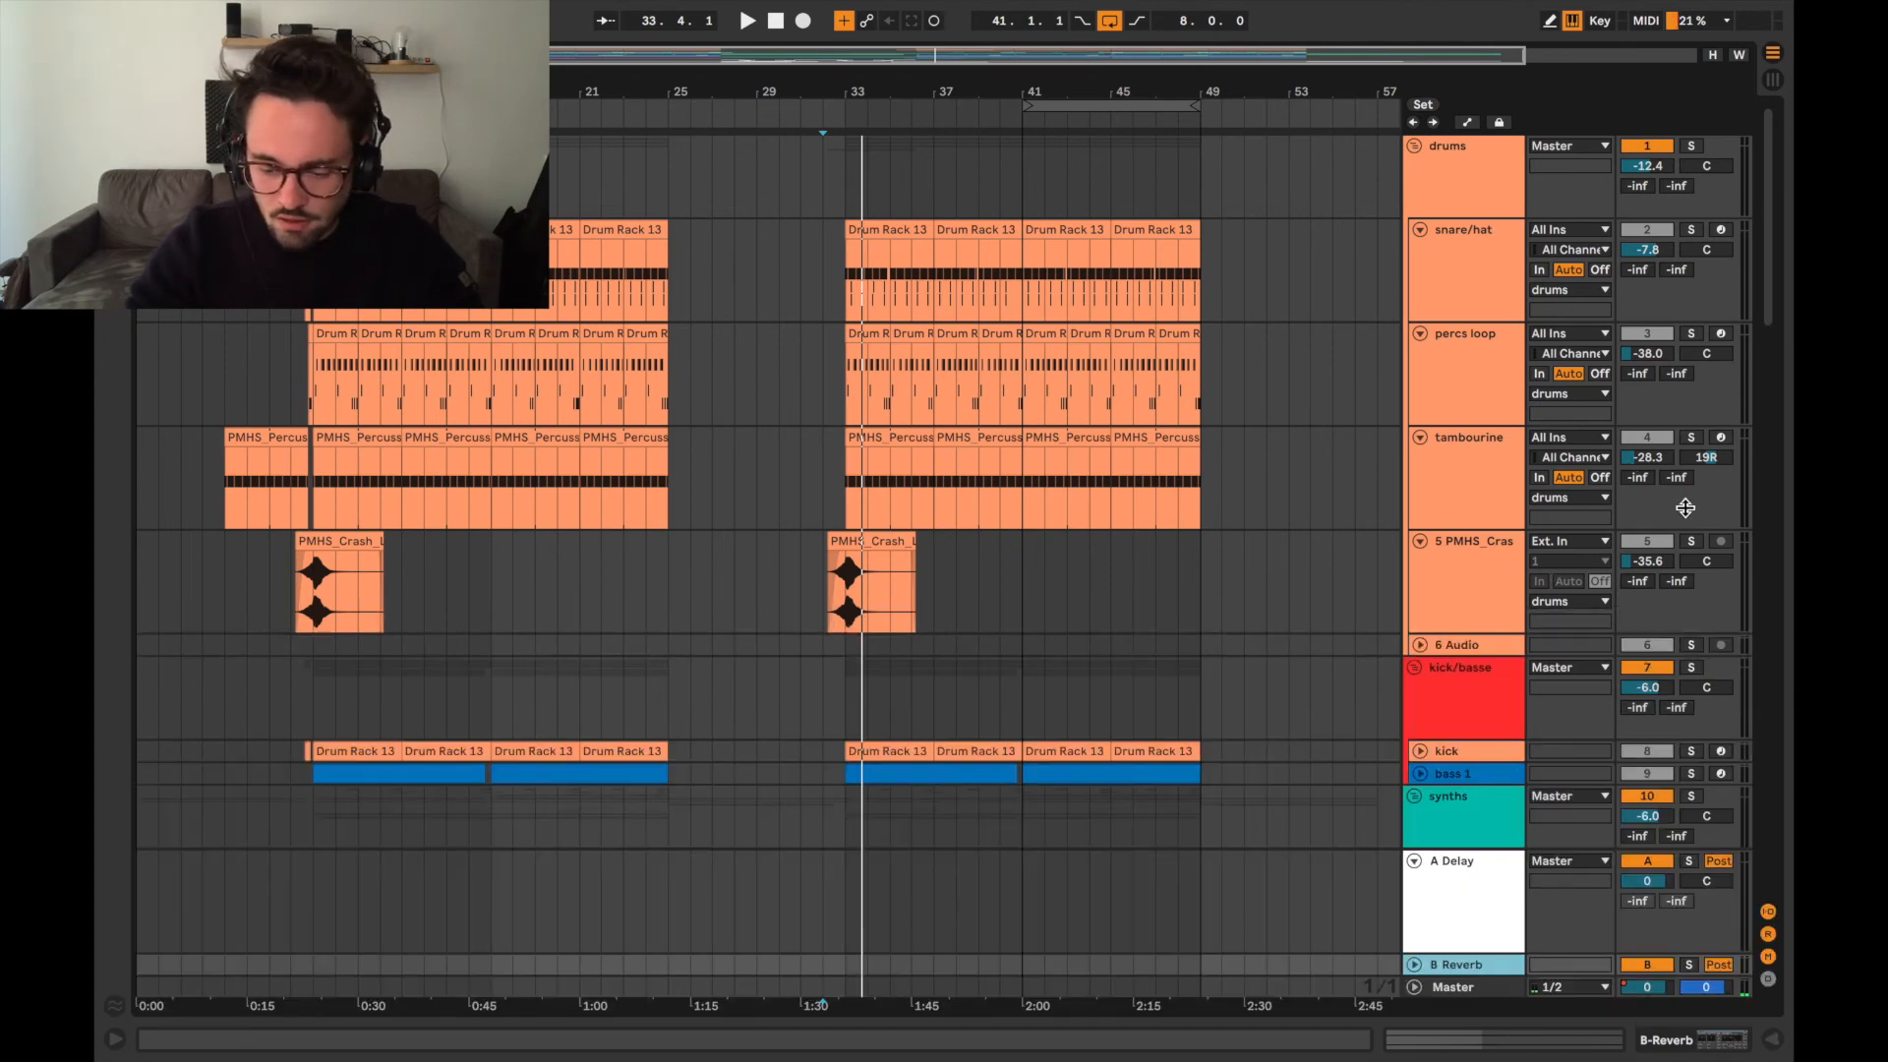
Select the piano reverse track, and expand and select the Master track.
scroll(1683, 516, "down", 5)
scroll(1684, 489, "down", 4)
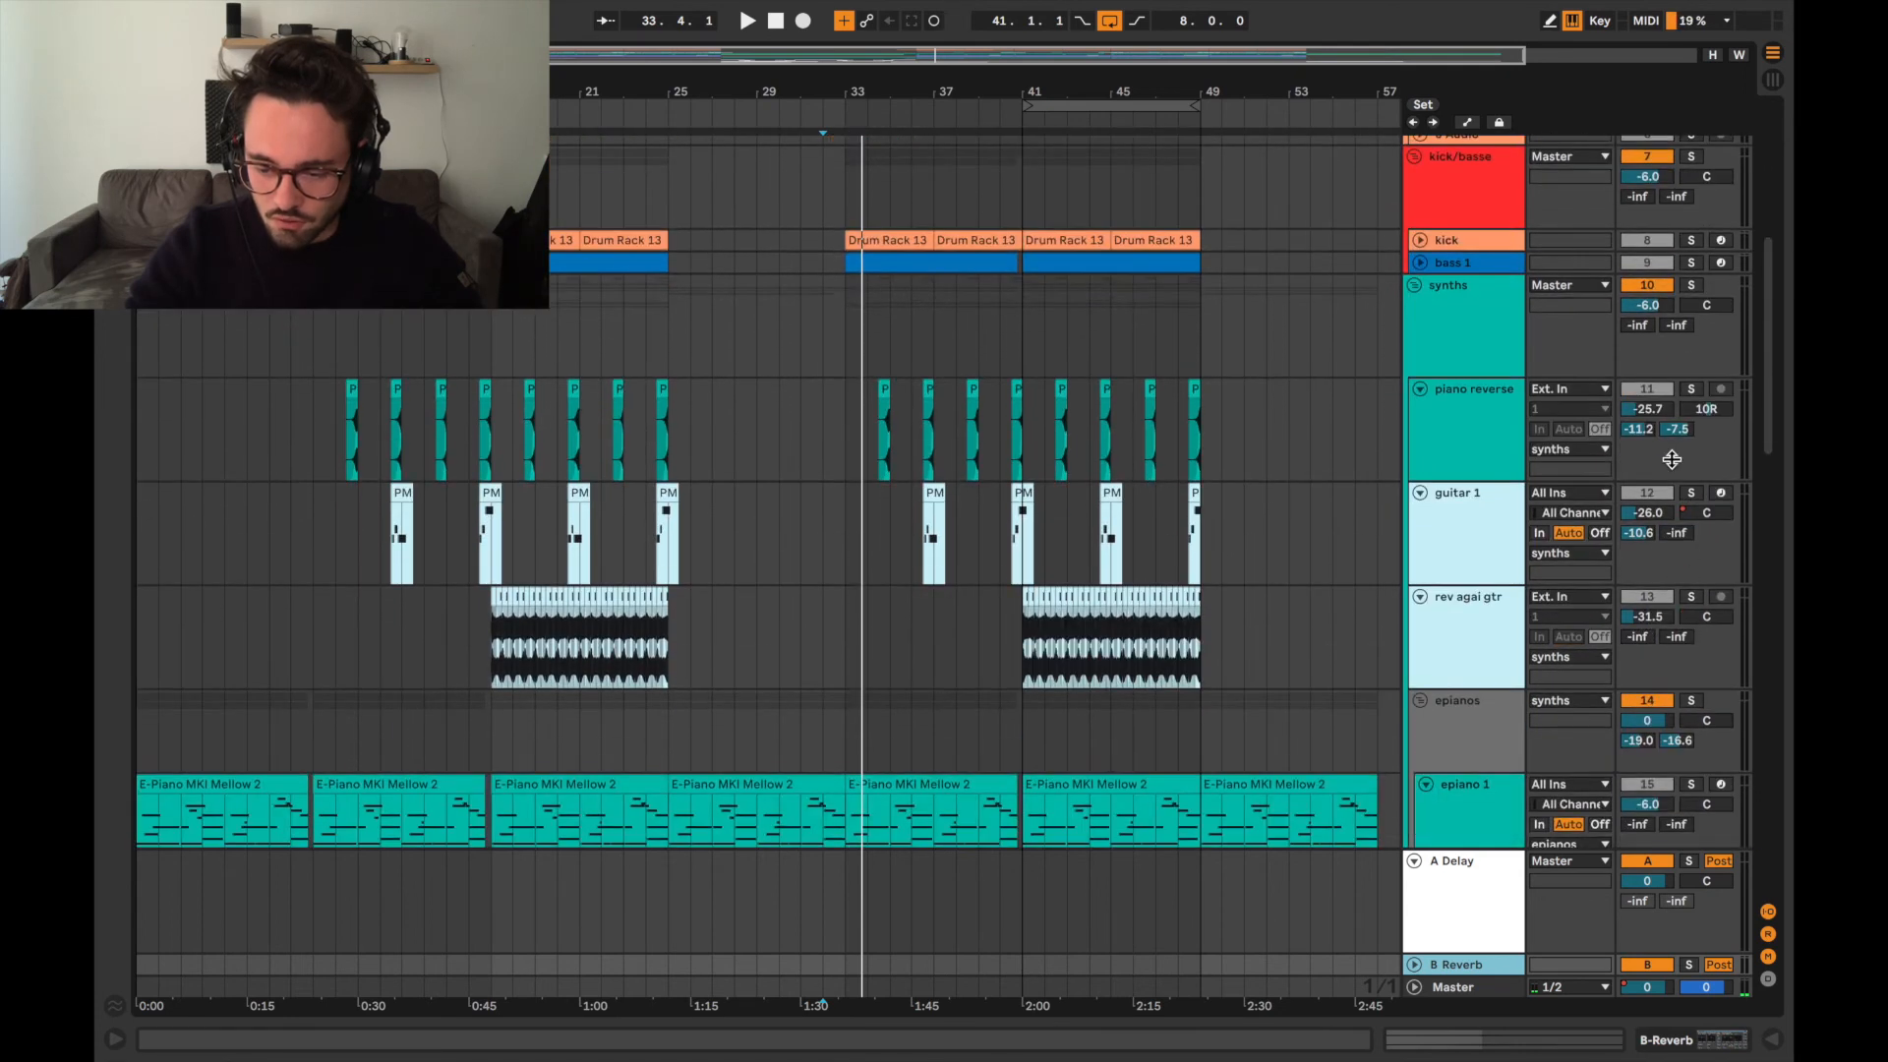
left_click(1491, 436)
scroll(1505, 688, "down", 2)
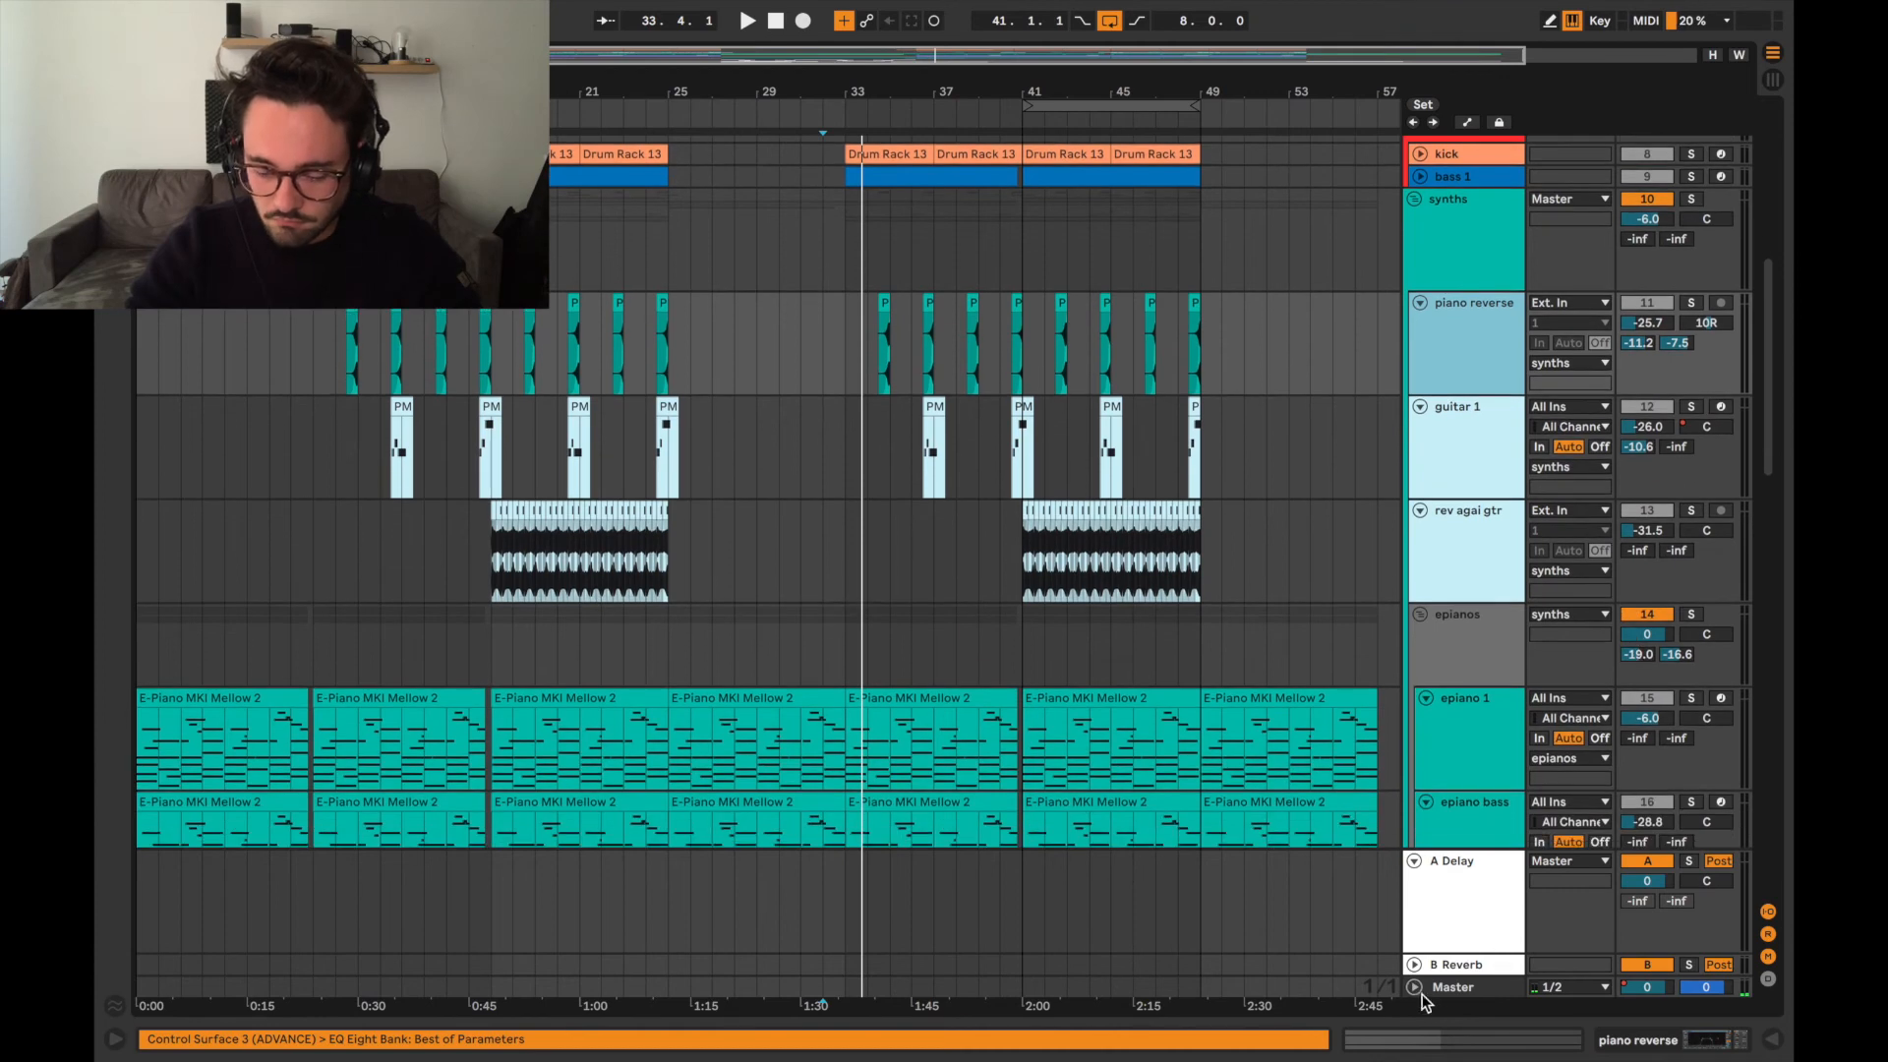
left_click(1415, 987)
left_click(1465, 924)
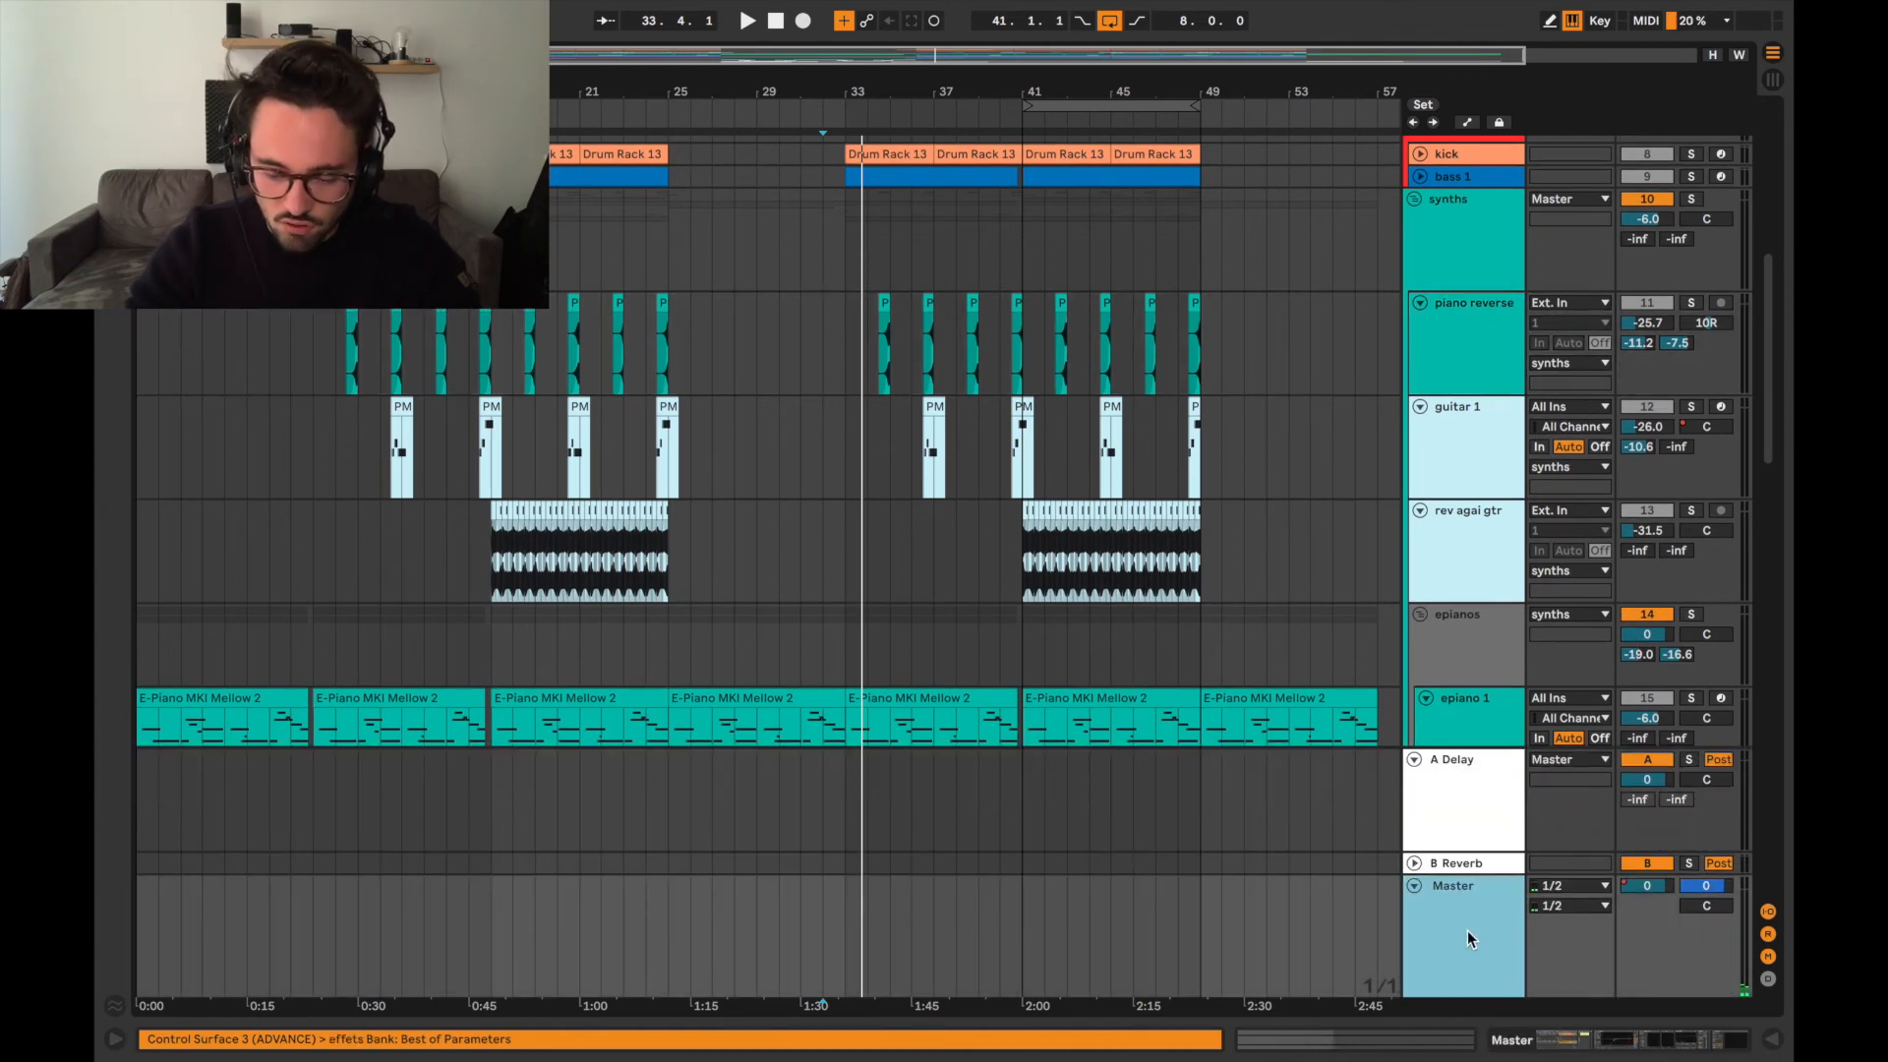
Show the Master track's device chain and look over its effects rack and mastering devices.
left_click(1565, 1035)
scroll(1042, 935, "right", 5)
scroll(1043, 934, "left", 5)
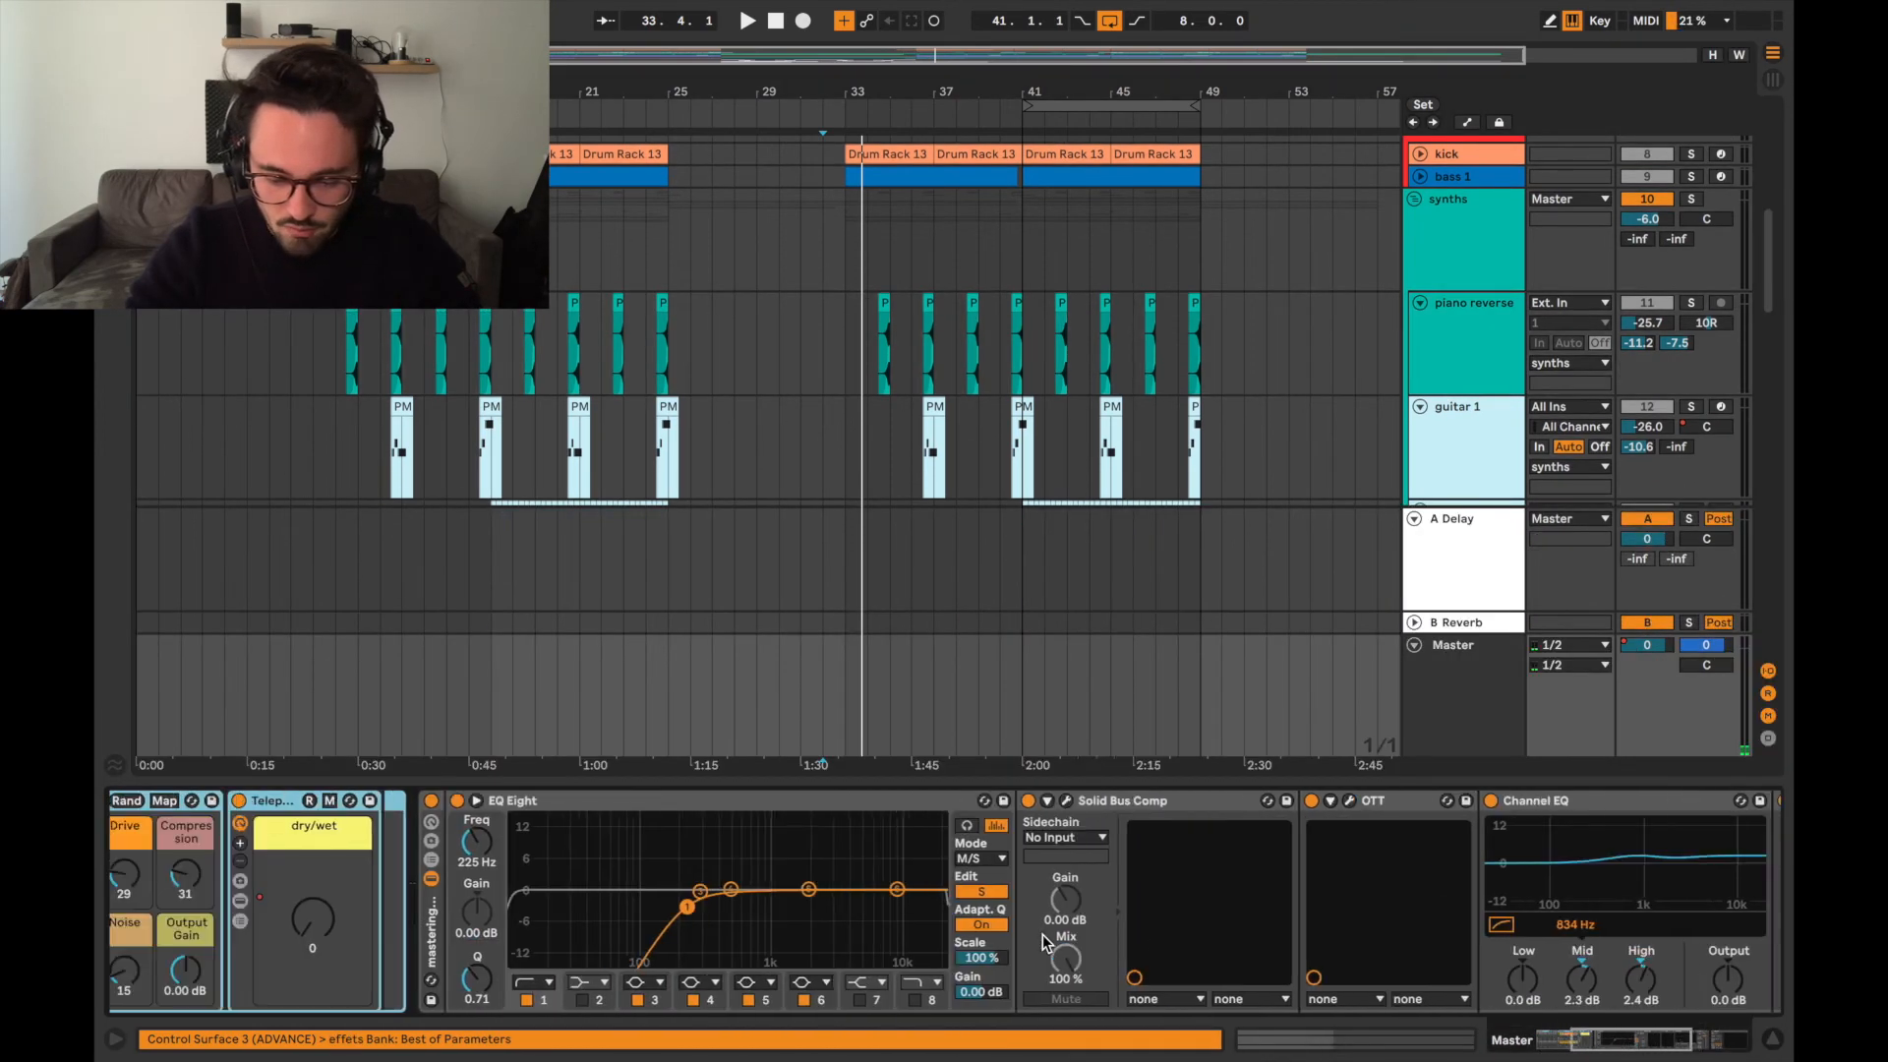
scroll(1043, 935, "left", 3)
scroll(914, 854, "left", 3)
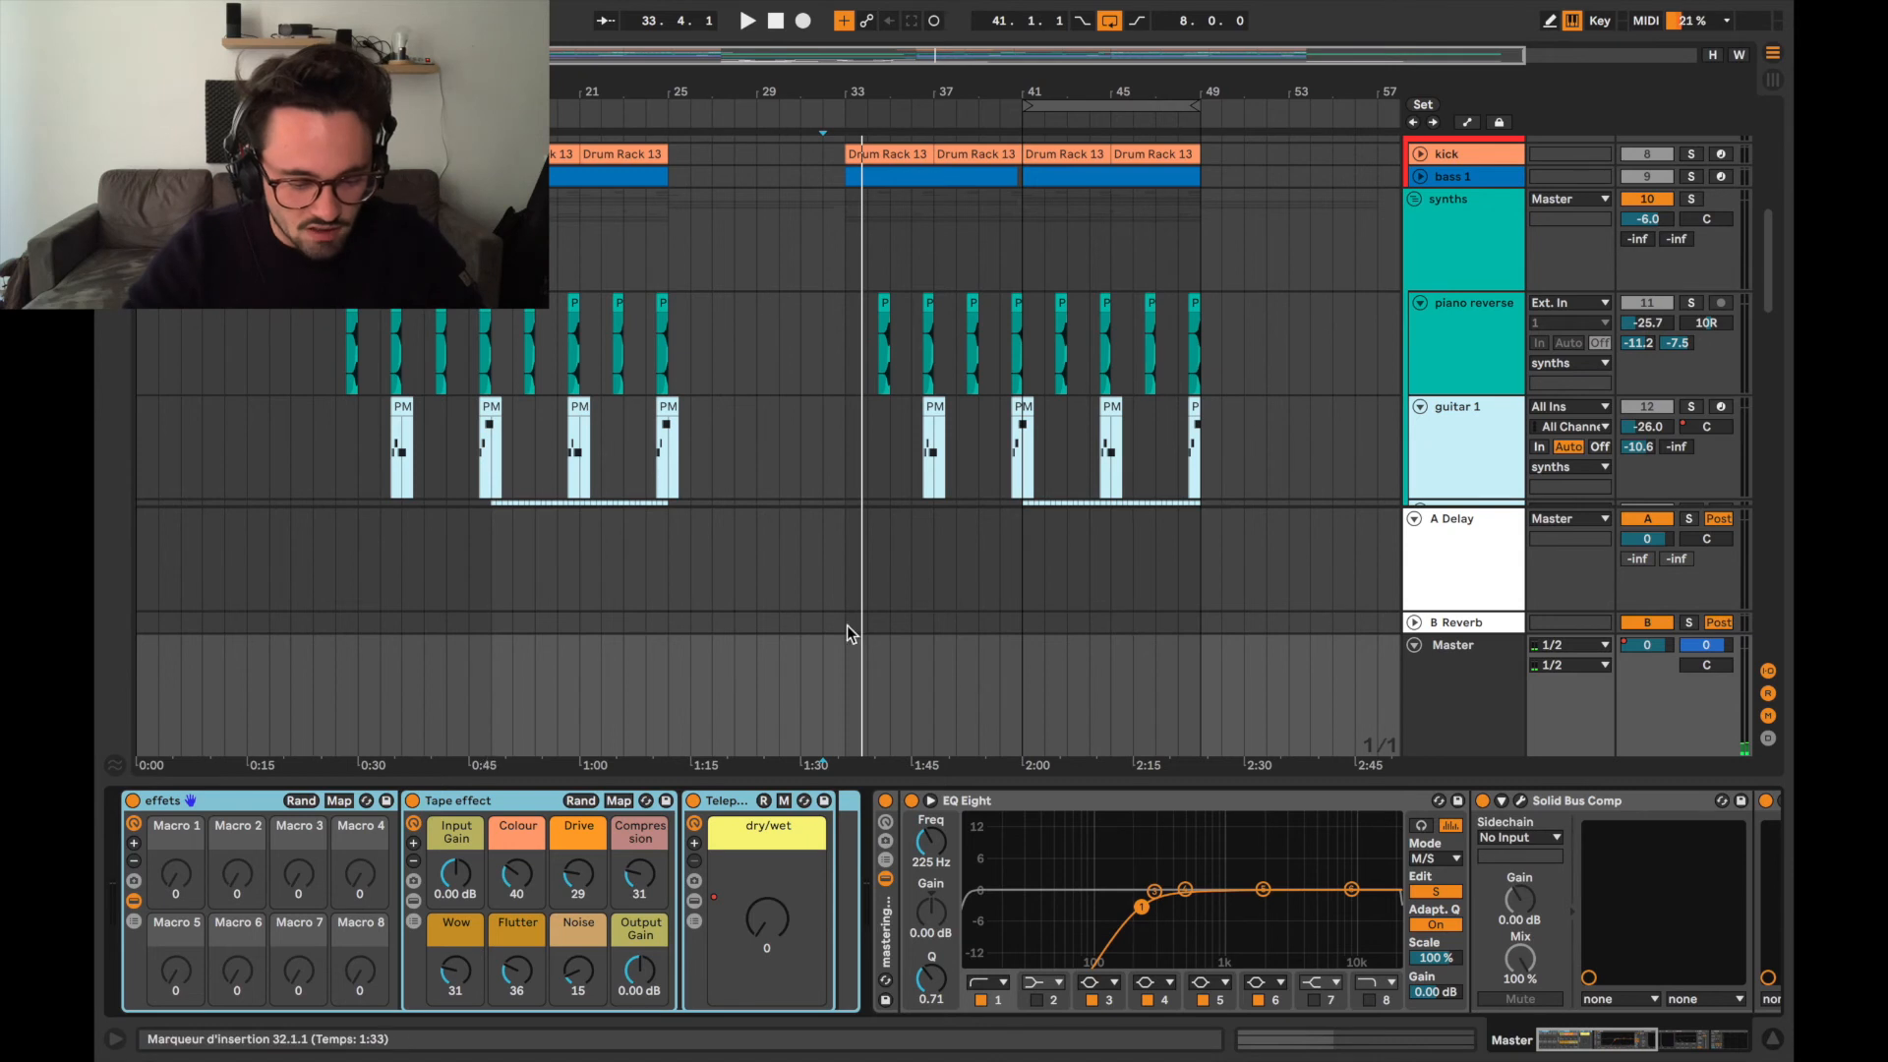
Show the automation lanes and play from bar 33, bypassing and re-enabling the Master's Tape effect rack to compare the sound.
key("a")
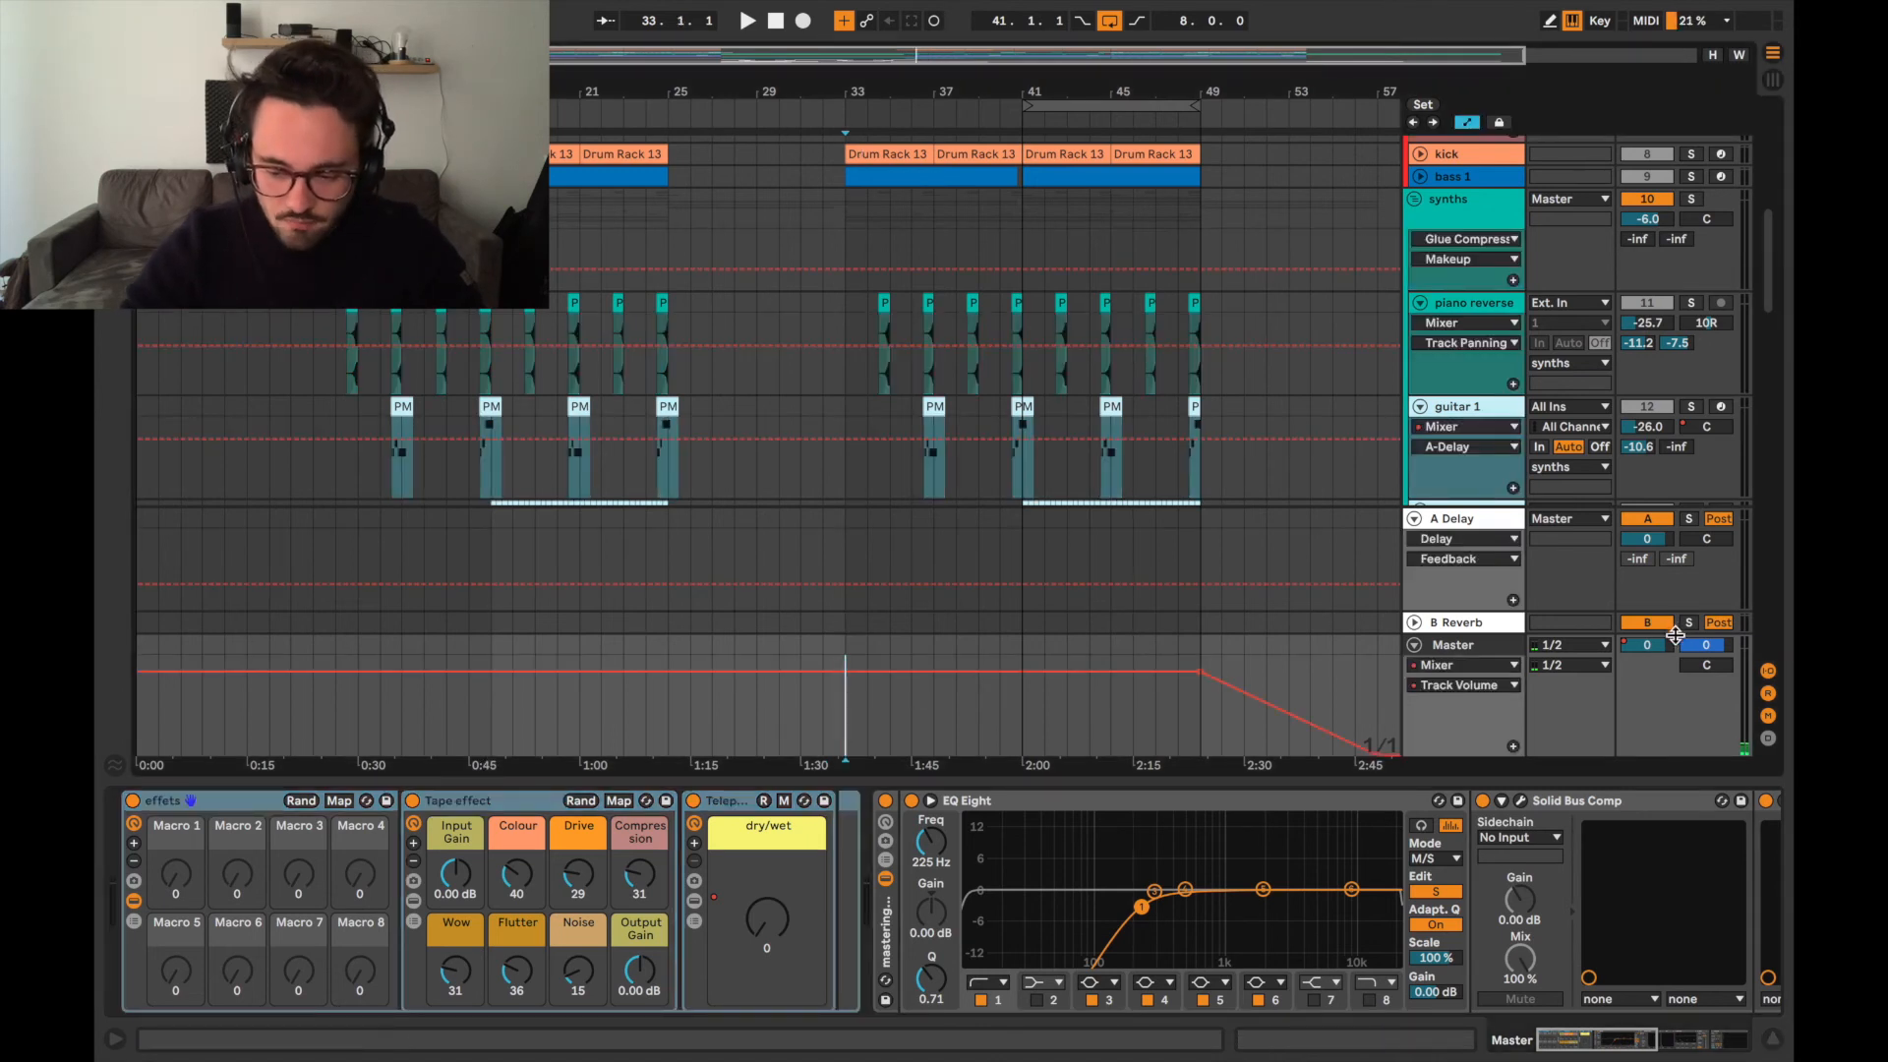
key("space")
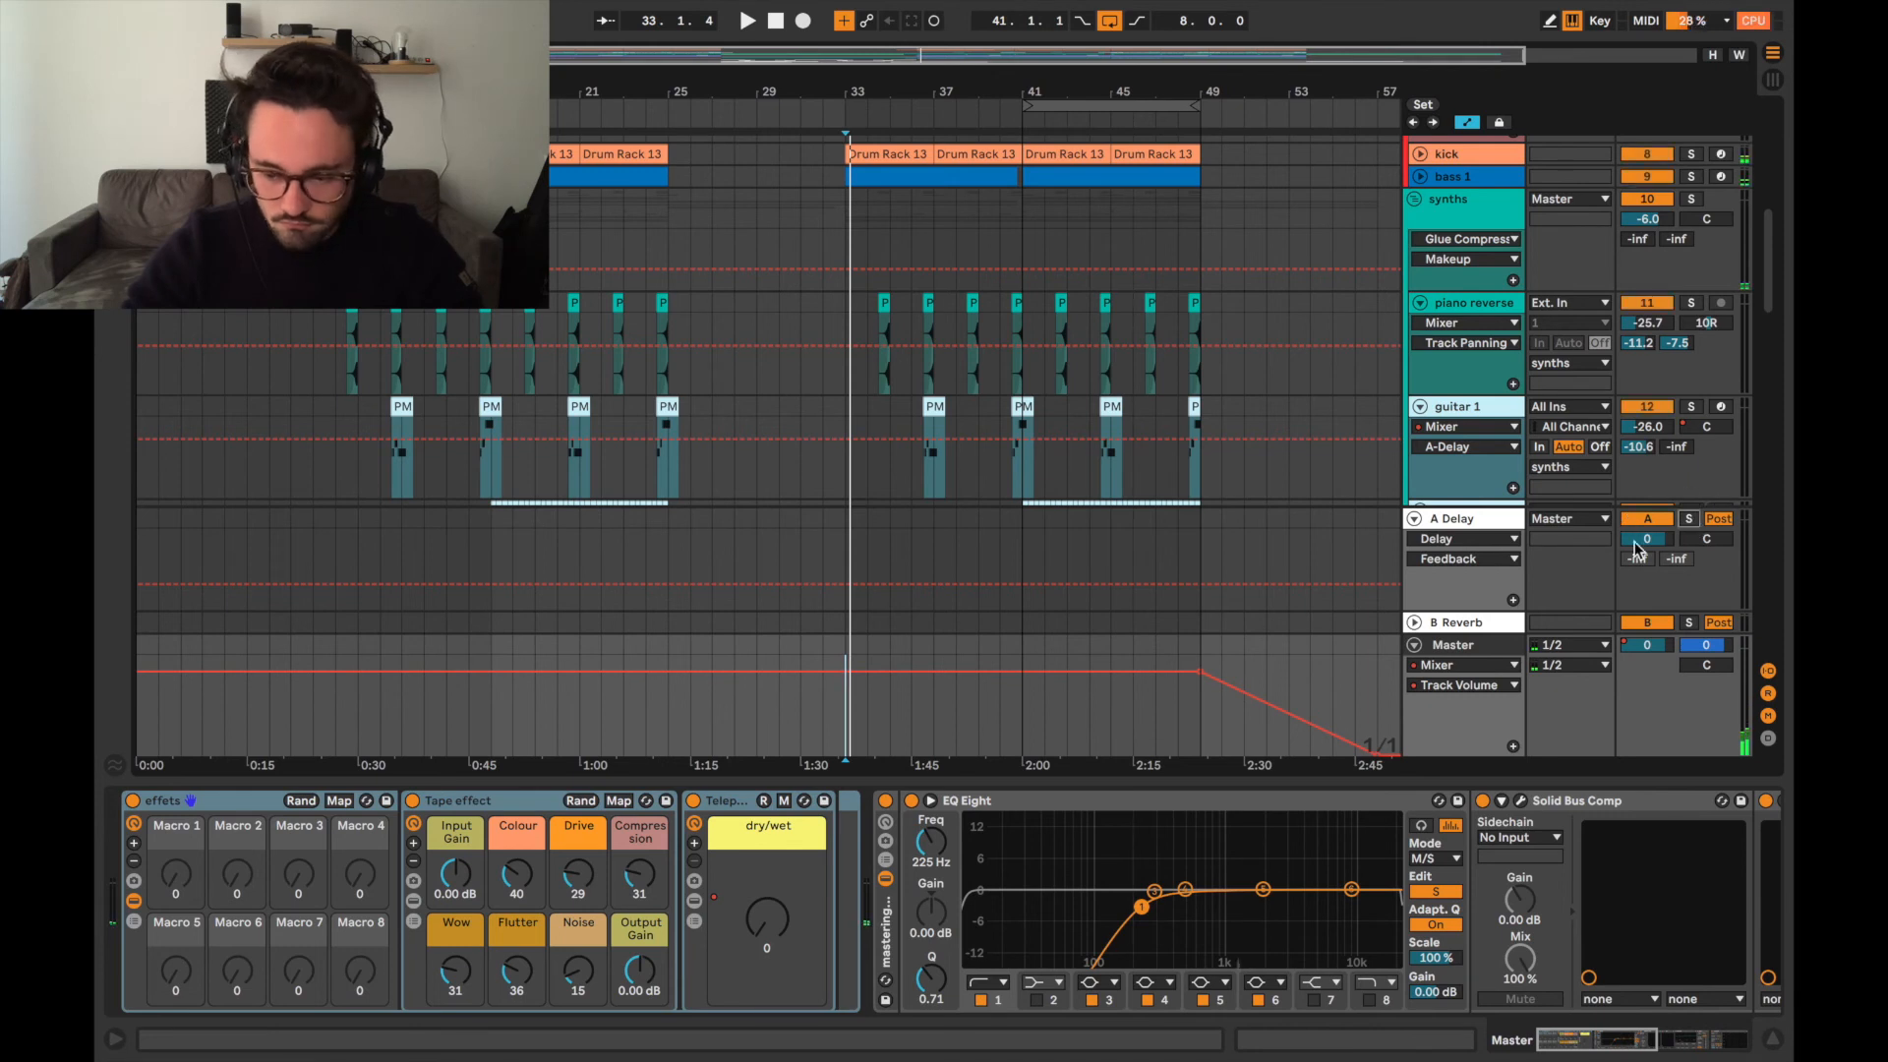
key("space")
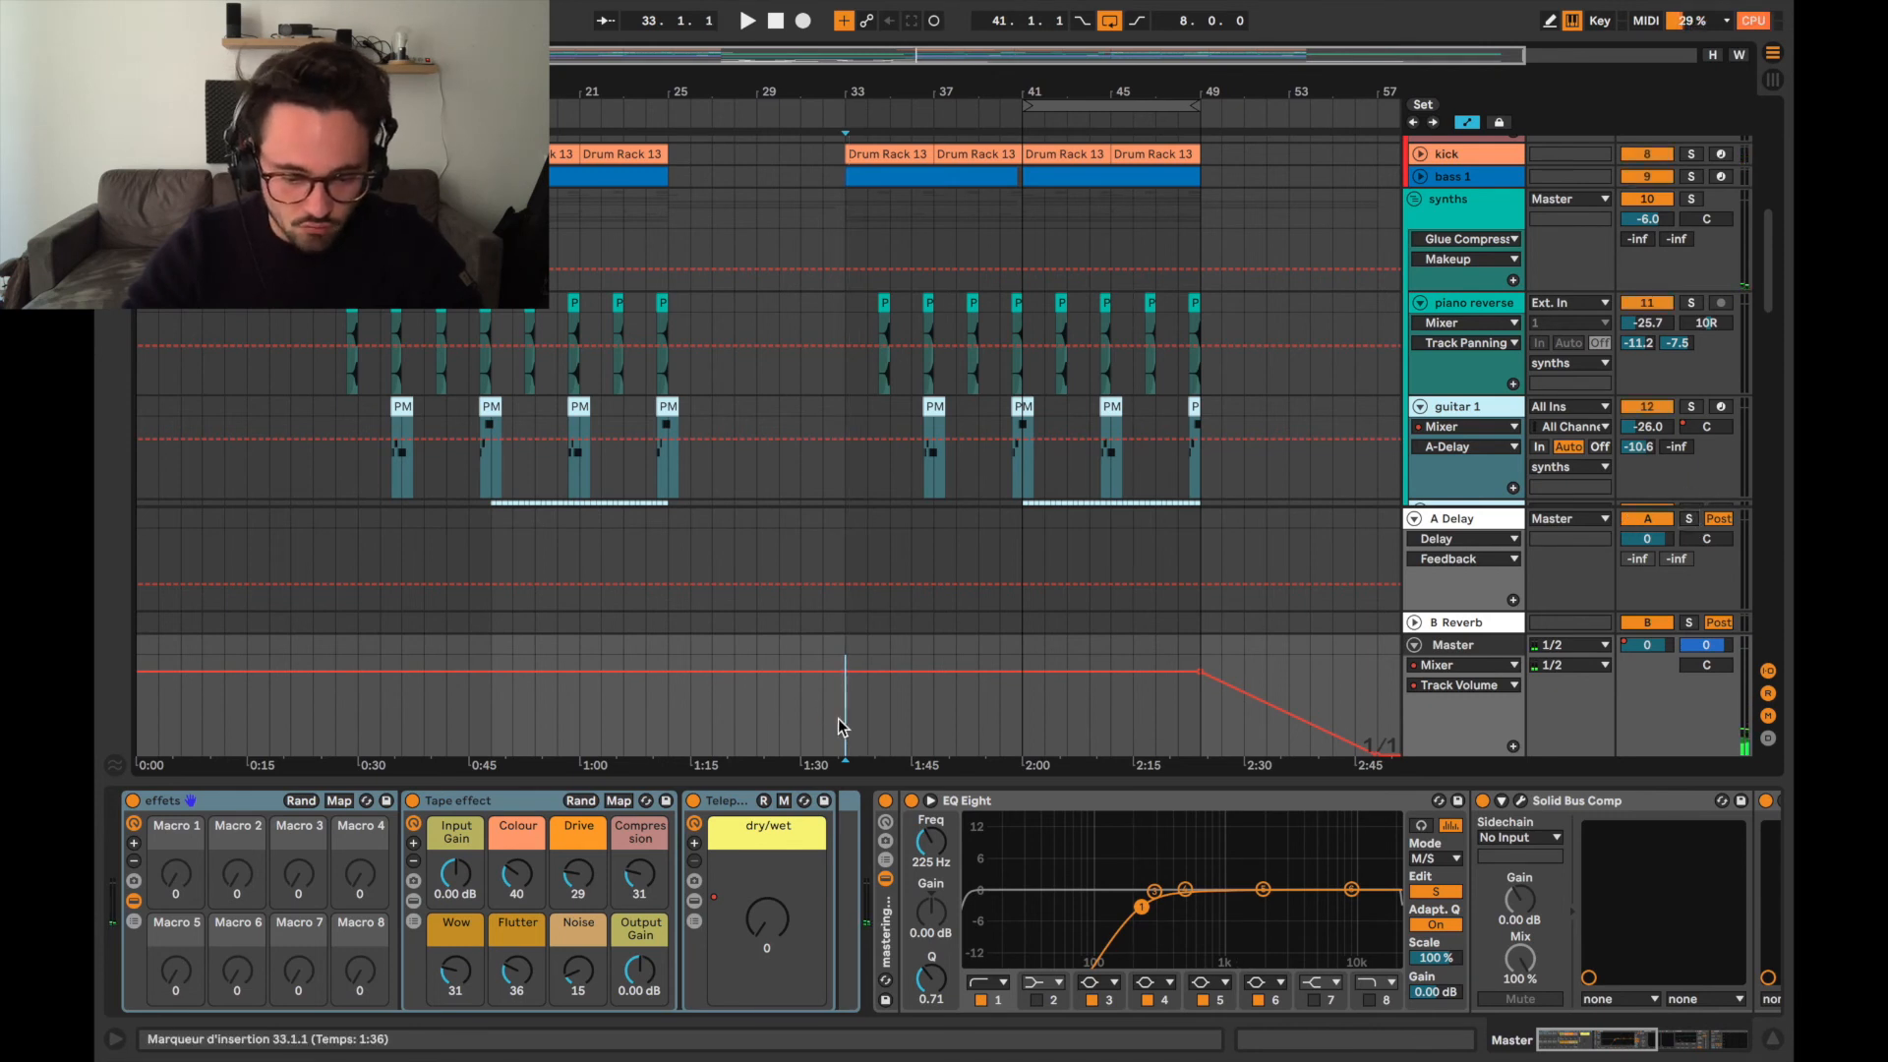
key("space")
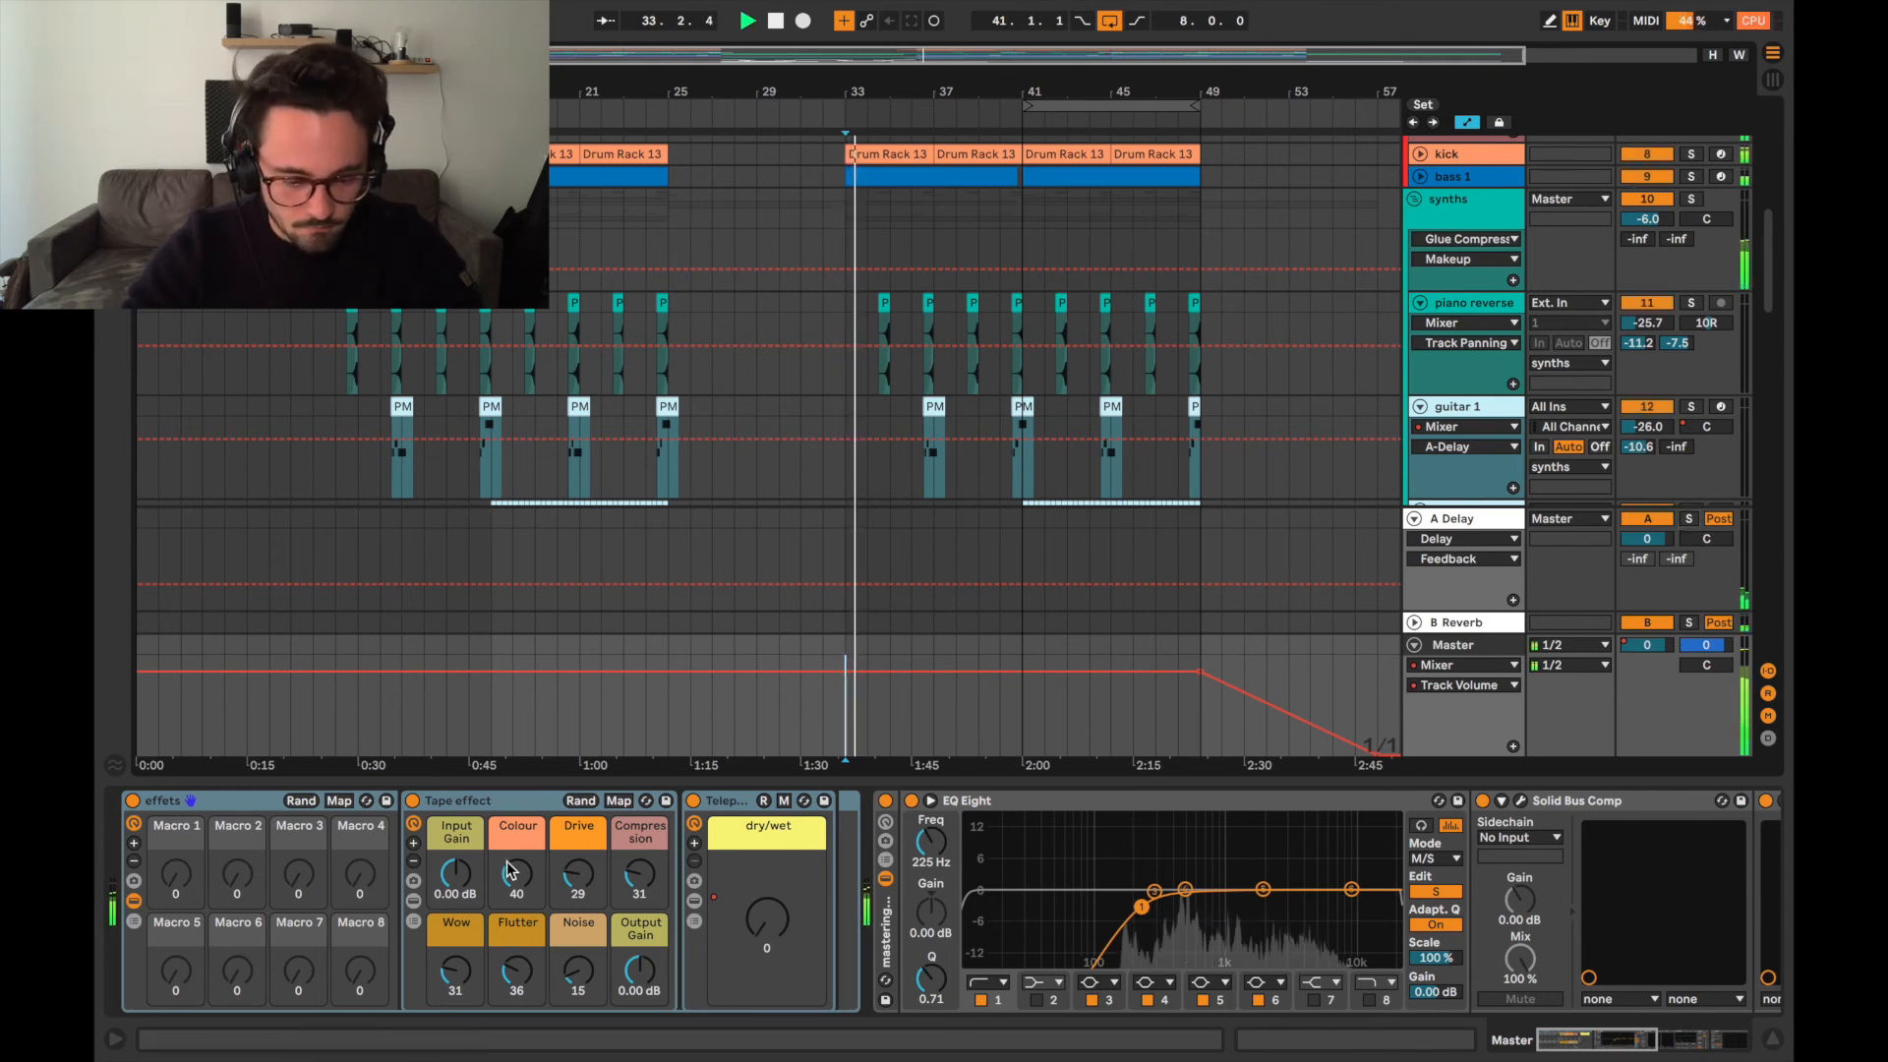
left_click(413, 801)
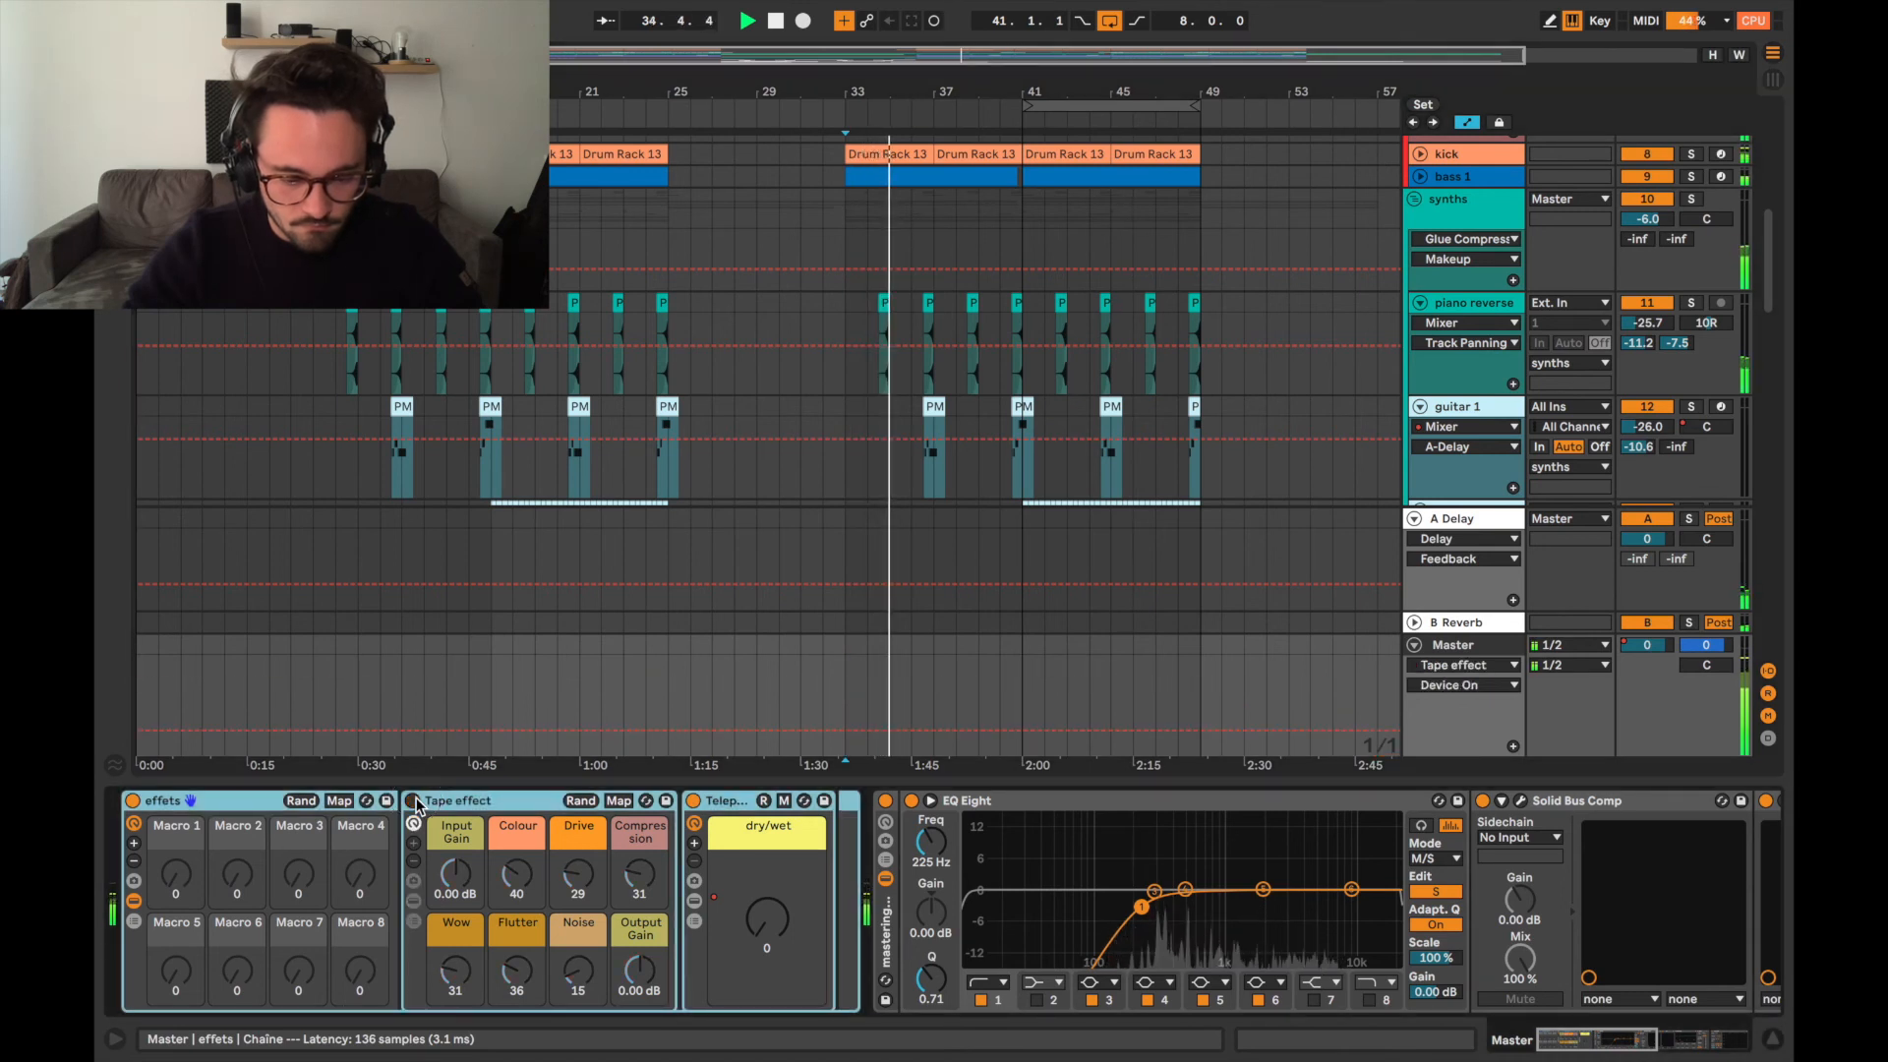
left_click(413, 801)
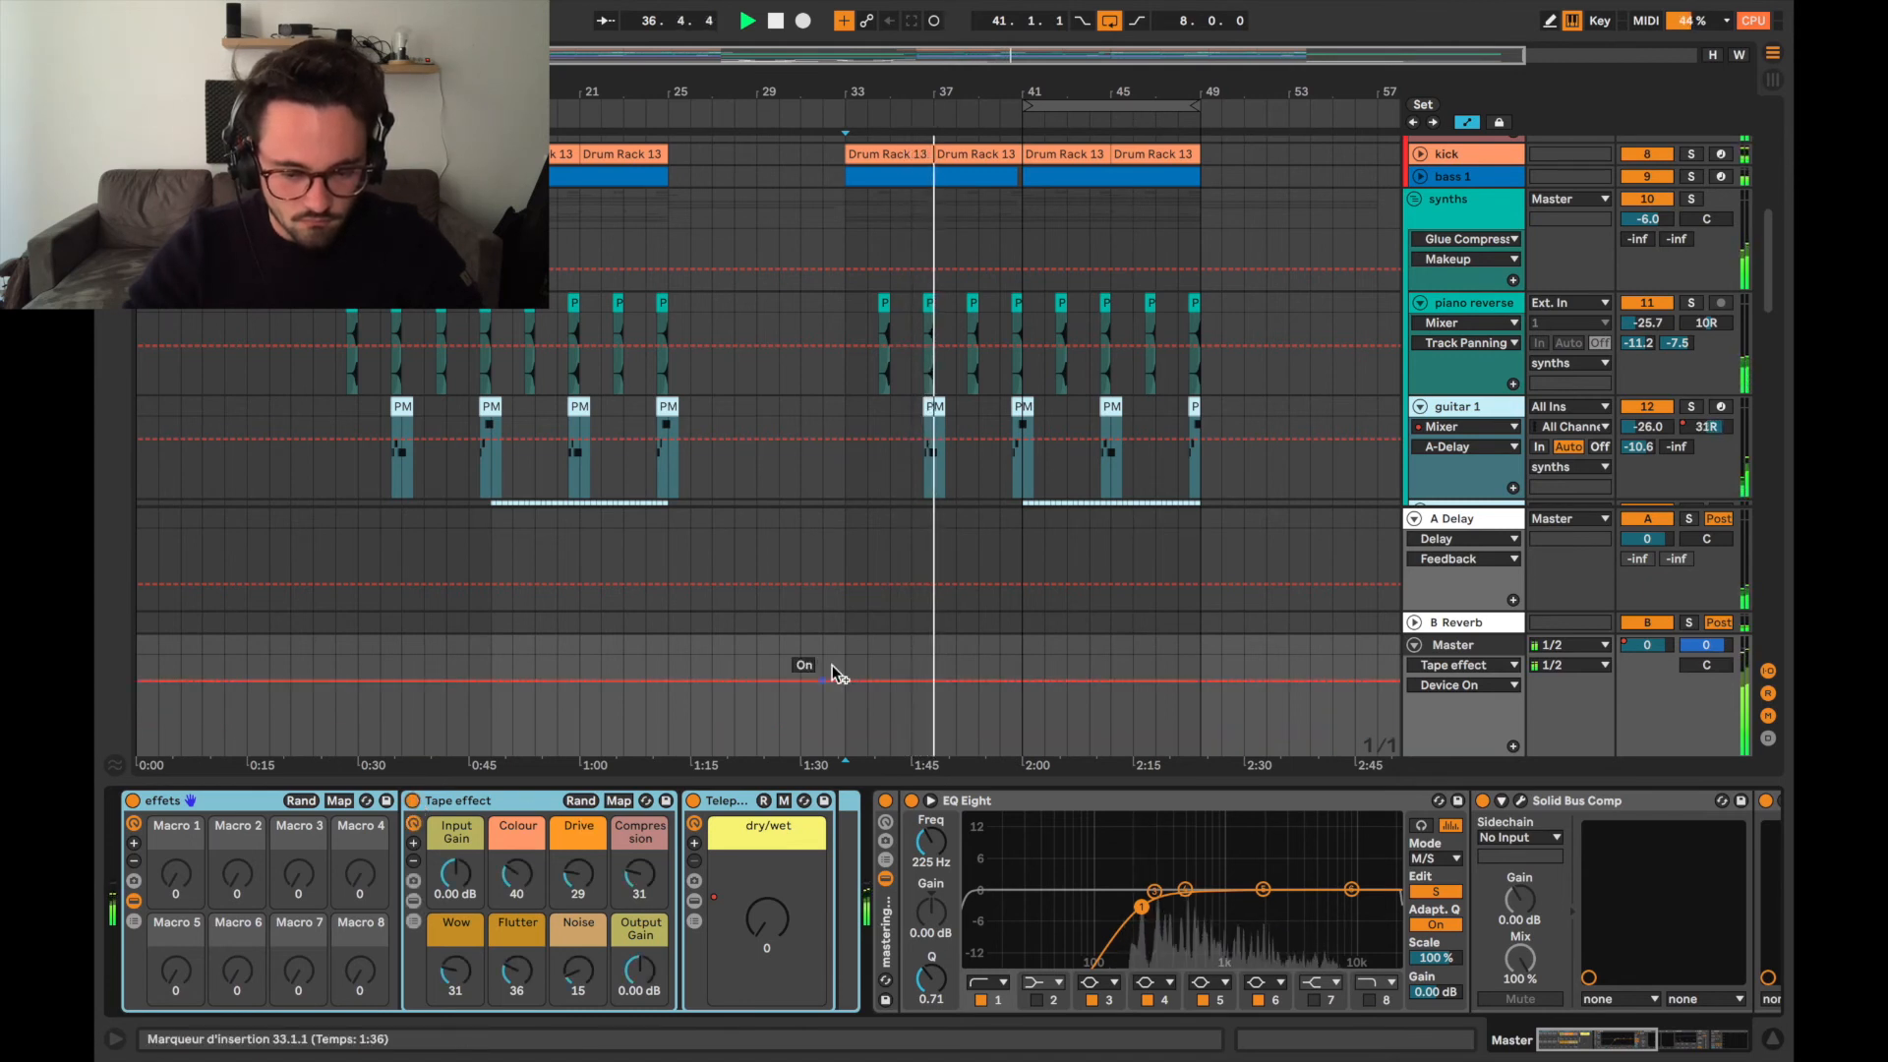
Select the Tape effect and Telephone EQ racks in turn, and display the Master's Telephone EQ dry/wet automation around bar 9.
scroll(941, 539, "down", 5)
scroll(941, 540, "down", 3)
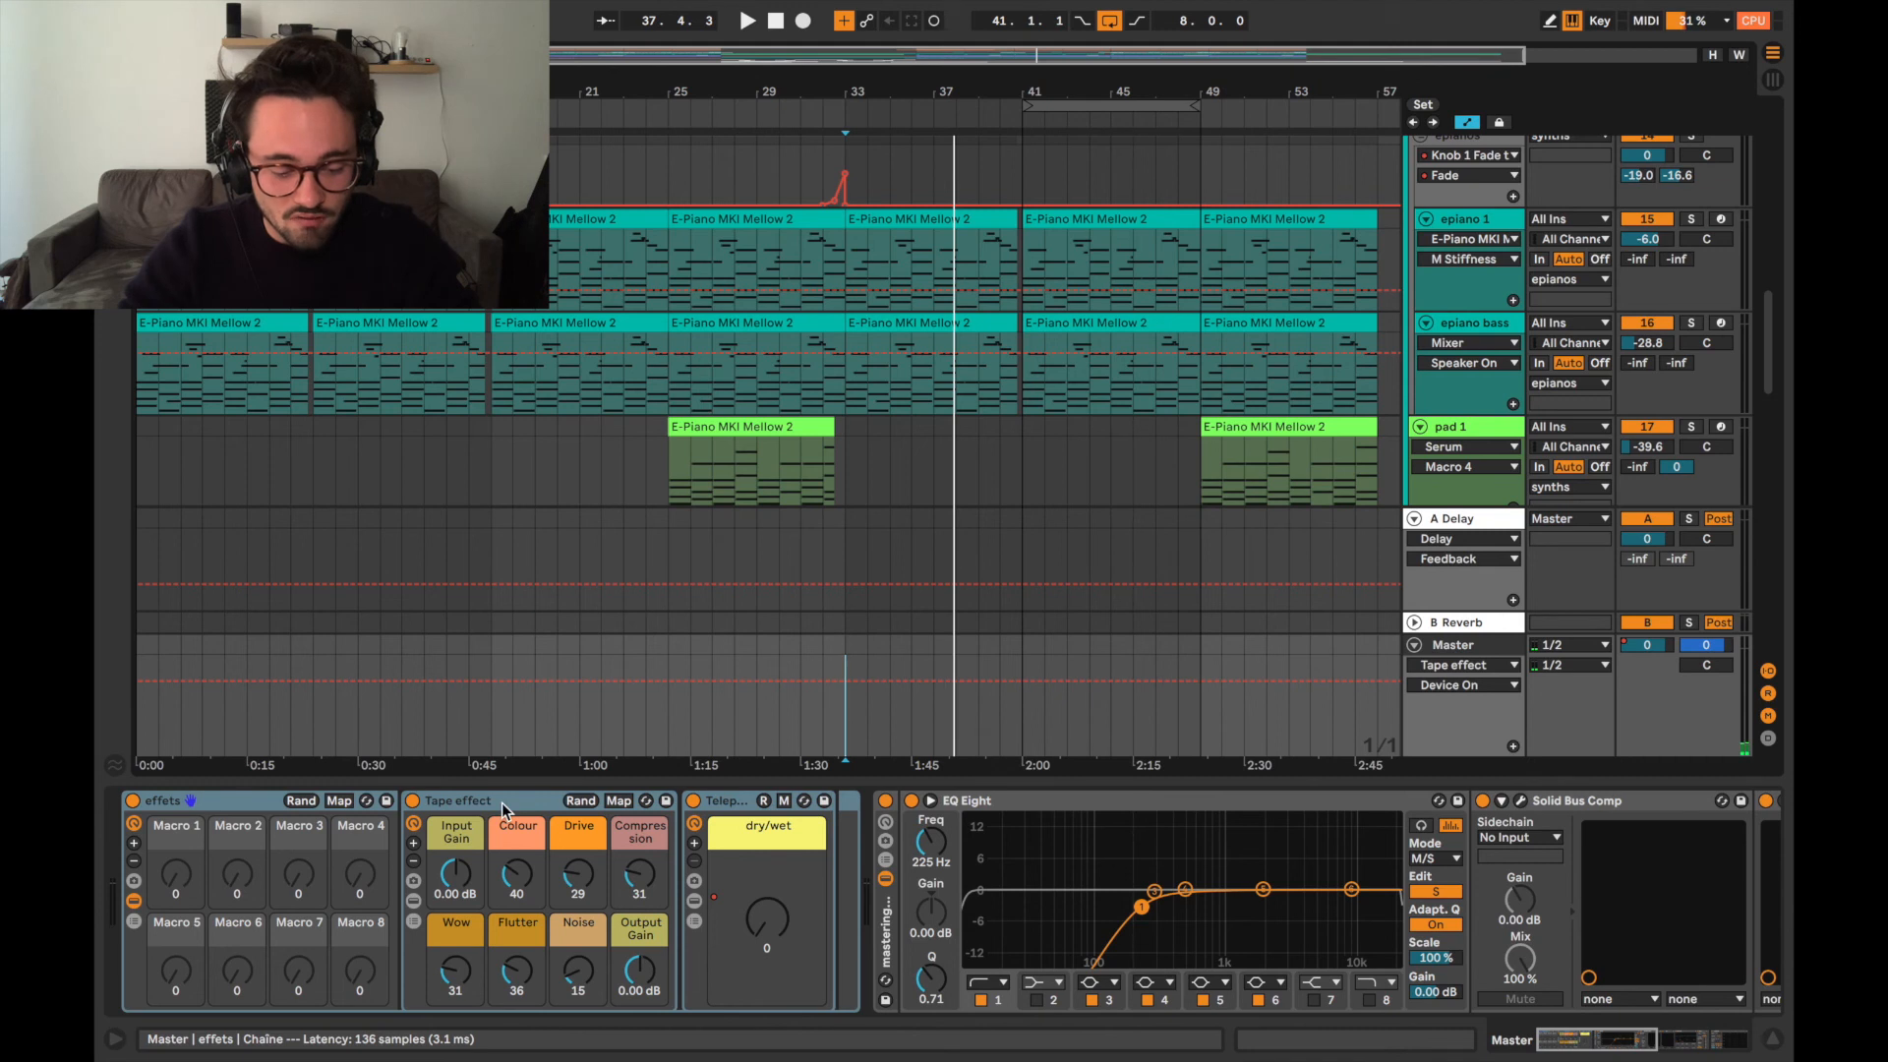
left_click(476, 803)
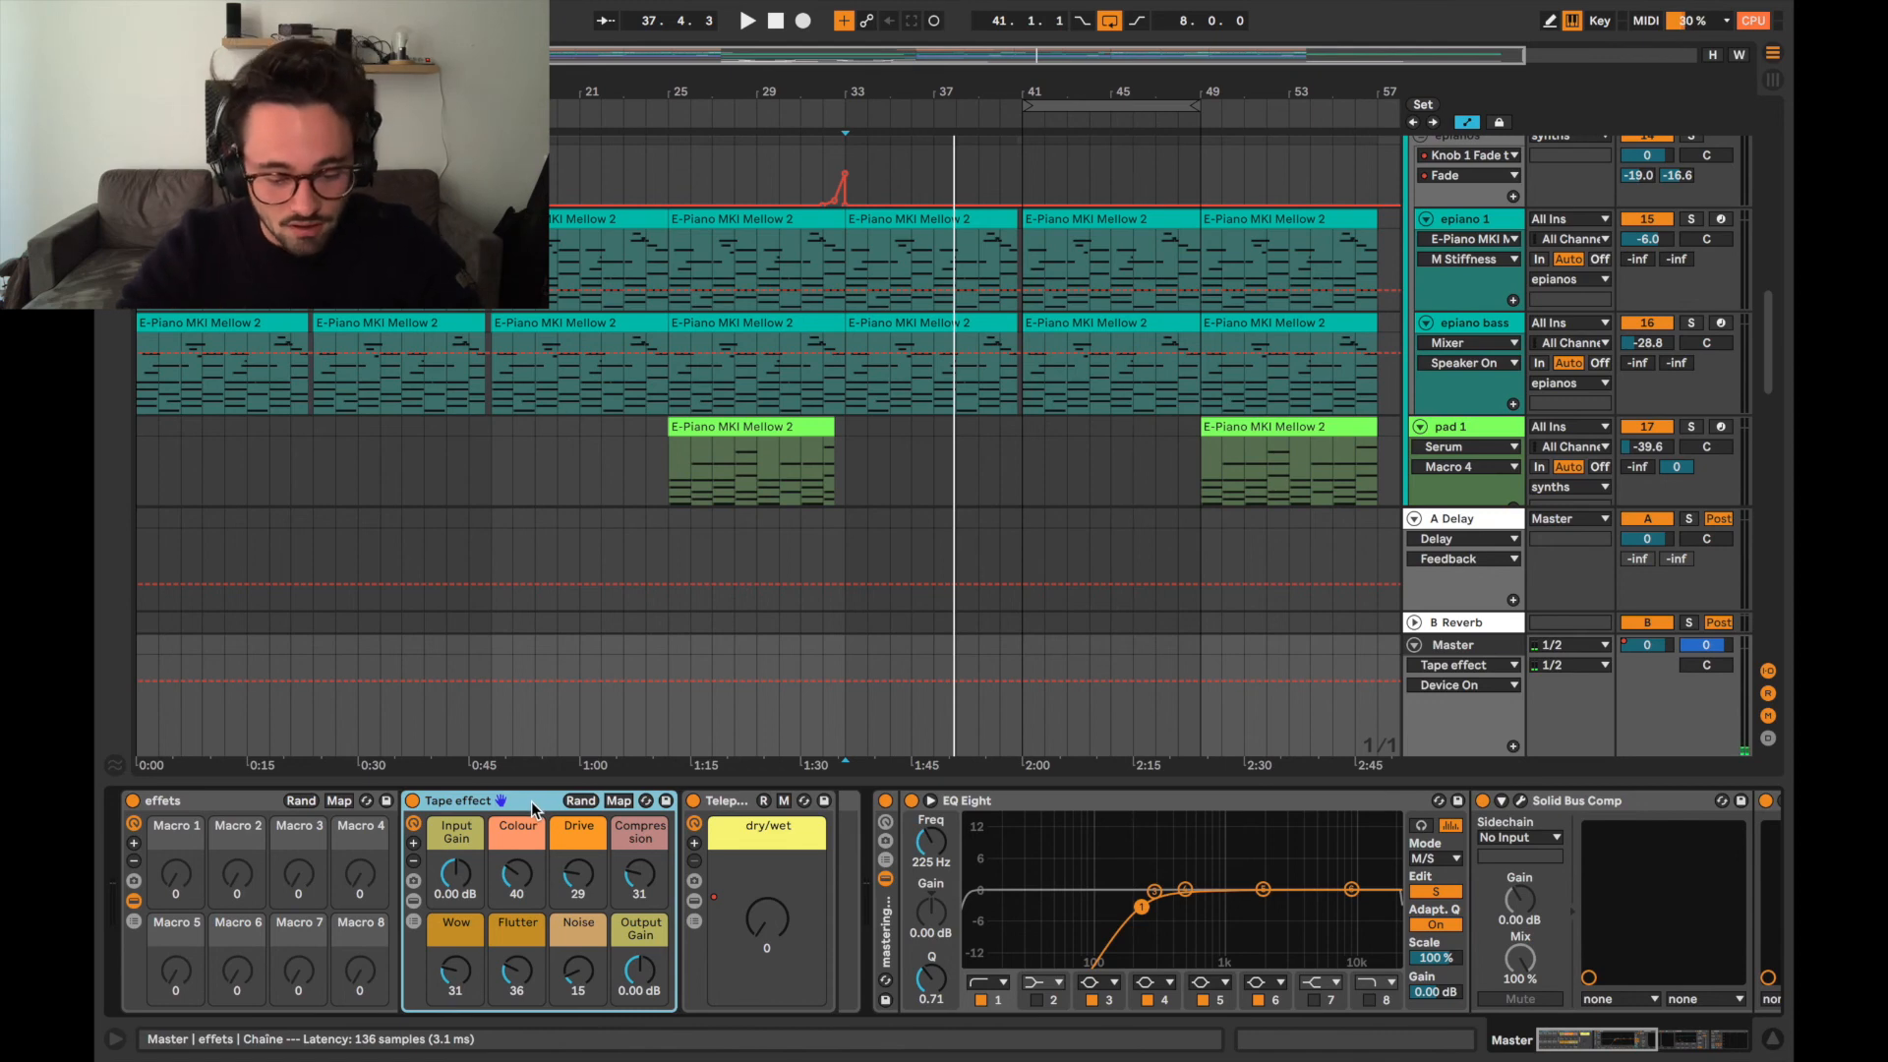
left_click(723, 801)
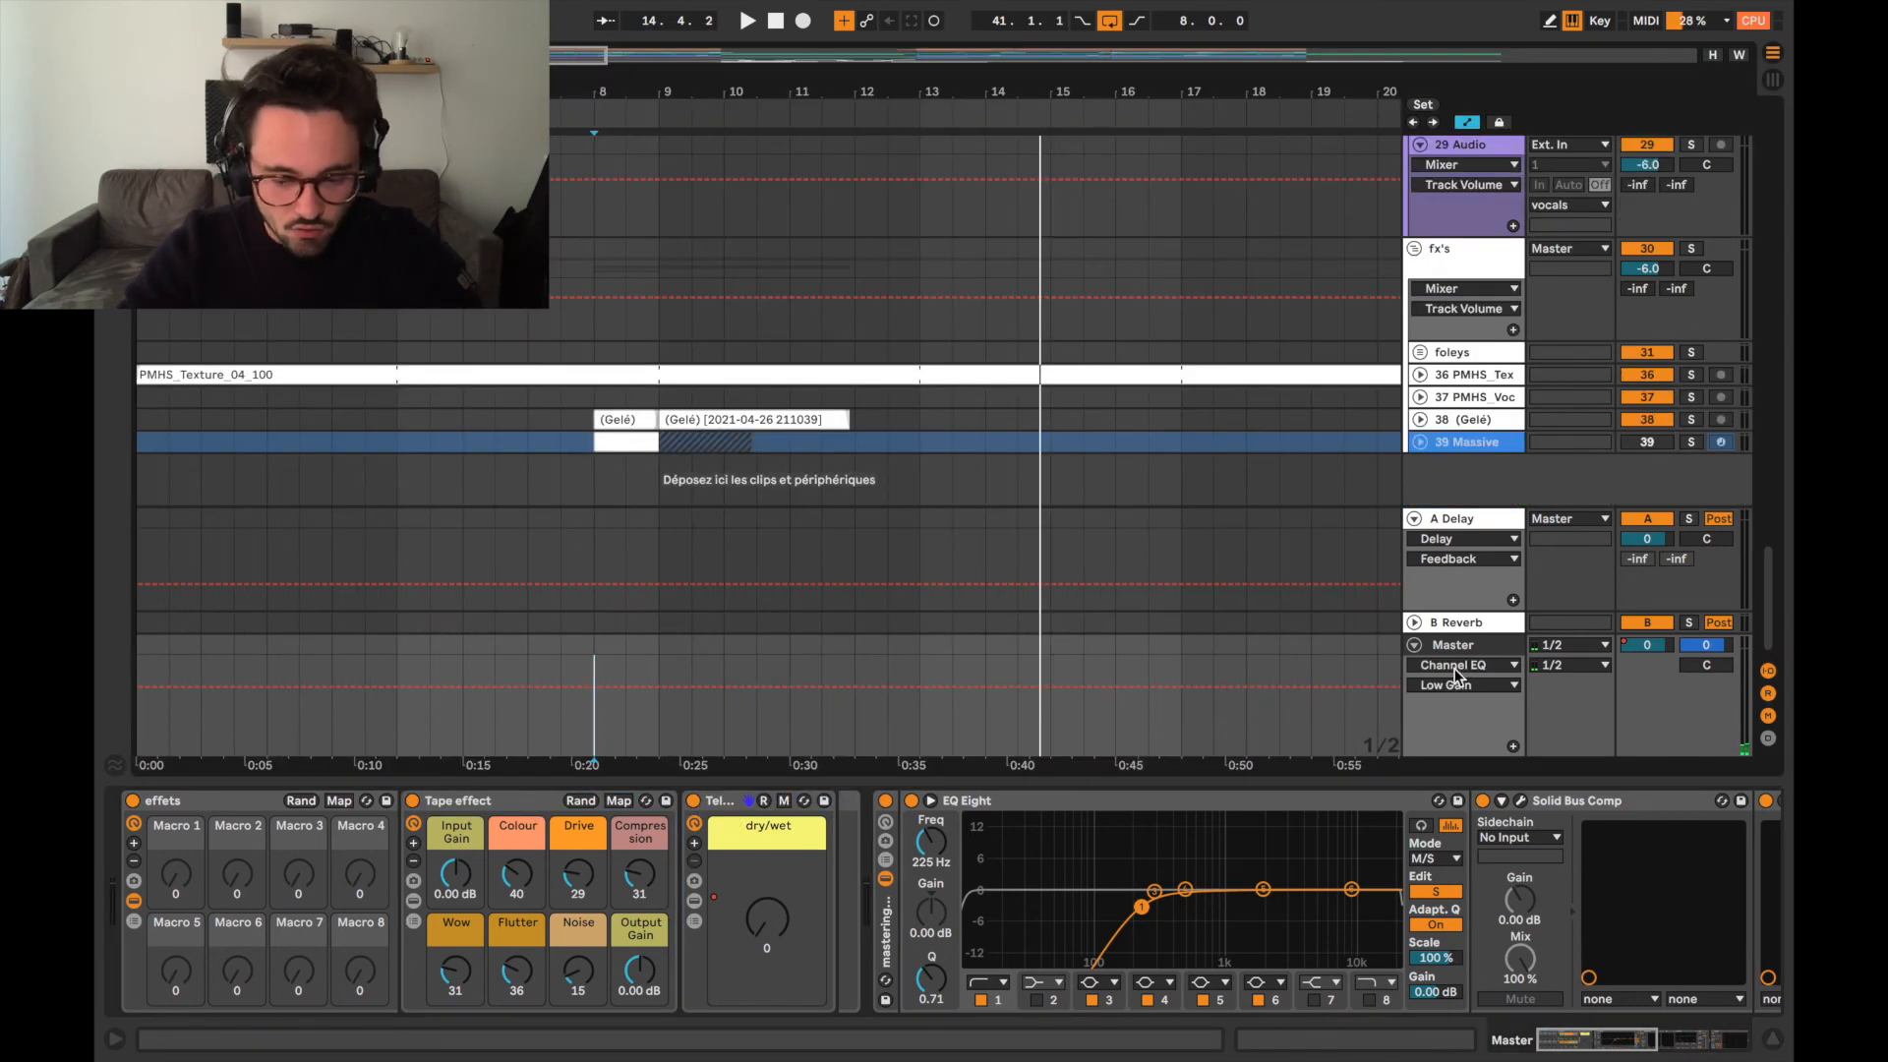
left_click(752, 787)
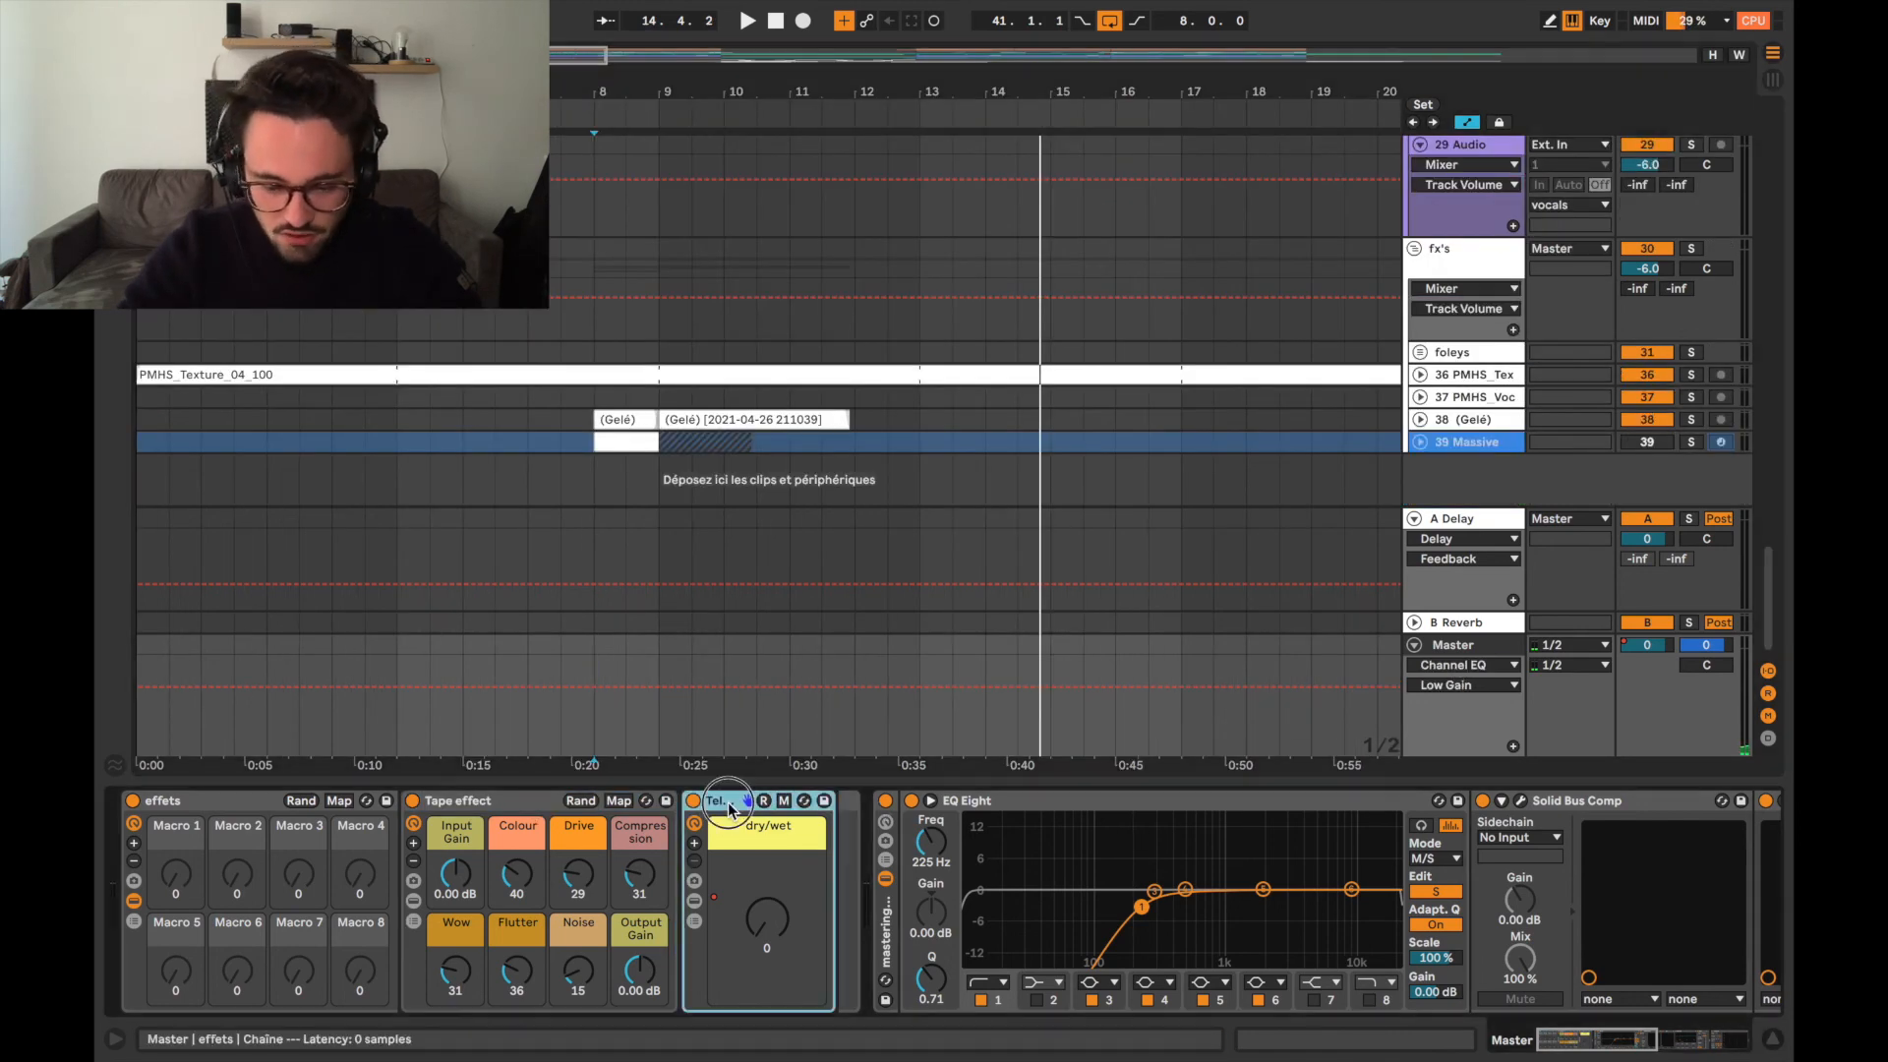
left_click(1480, 668)
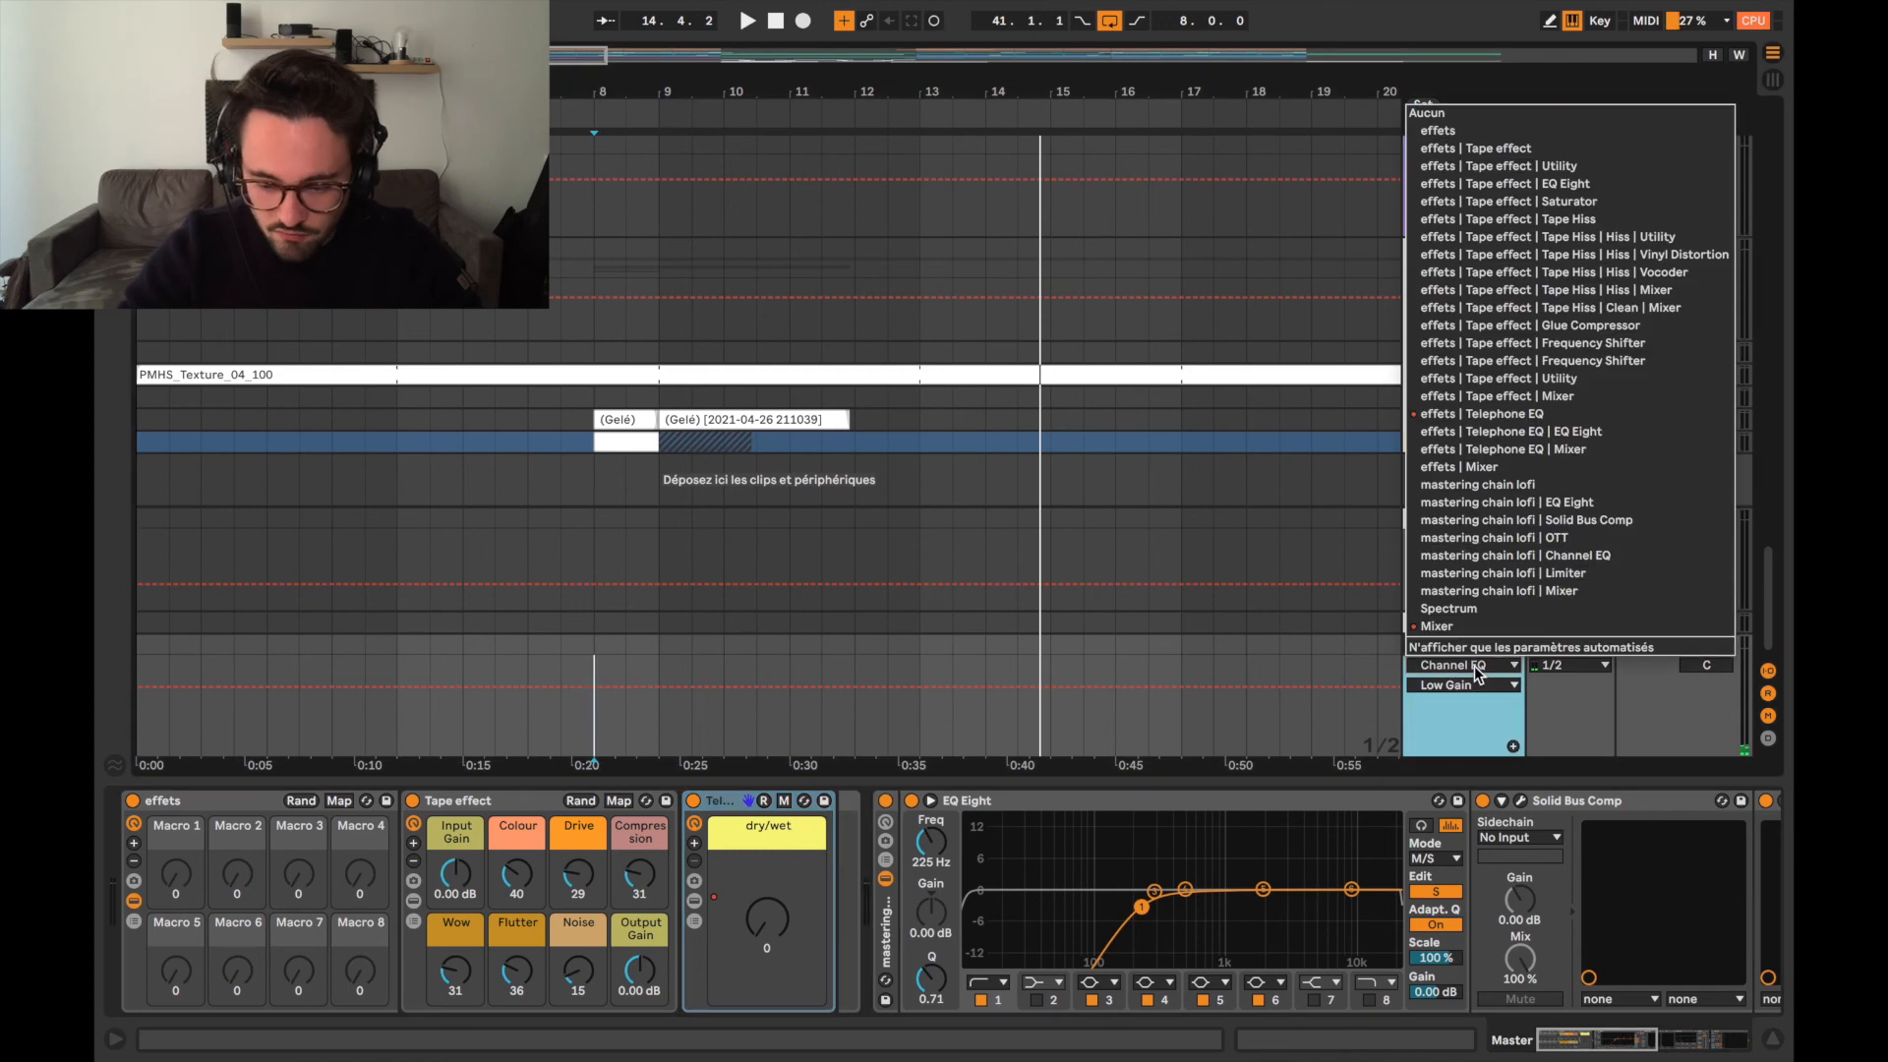
left_click(1474, 414)
scroll(628, 697, "up", 5)
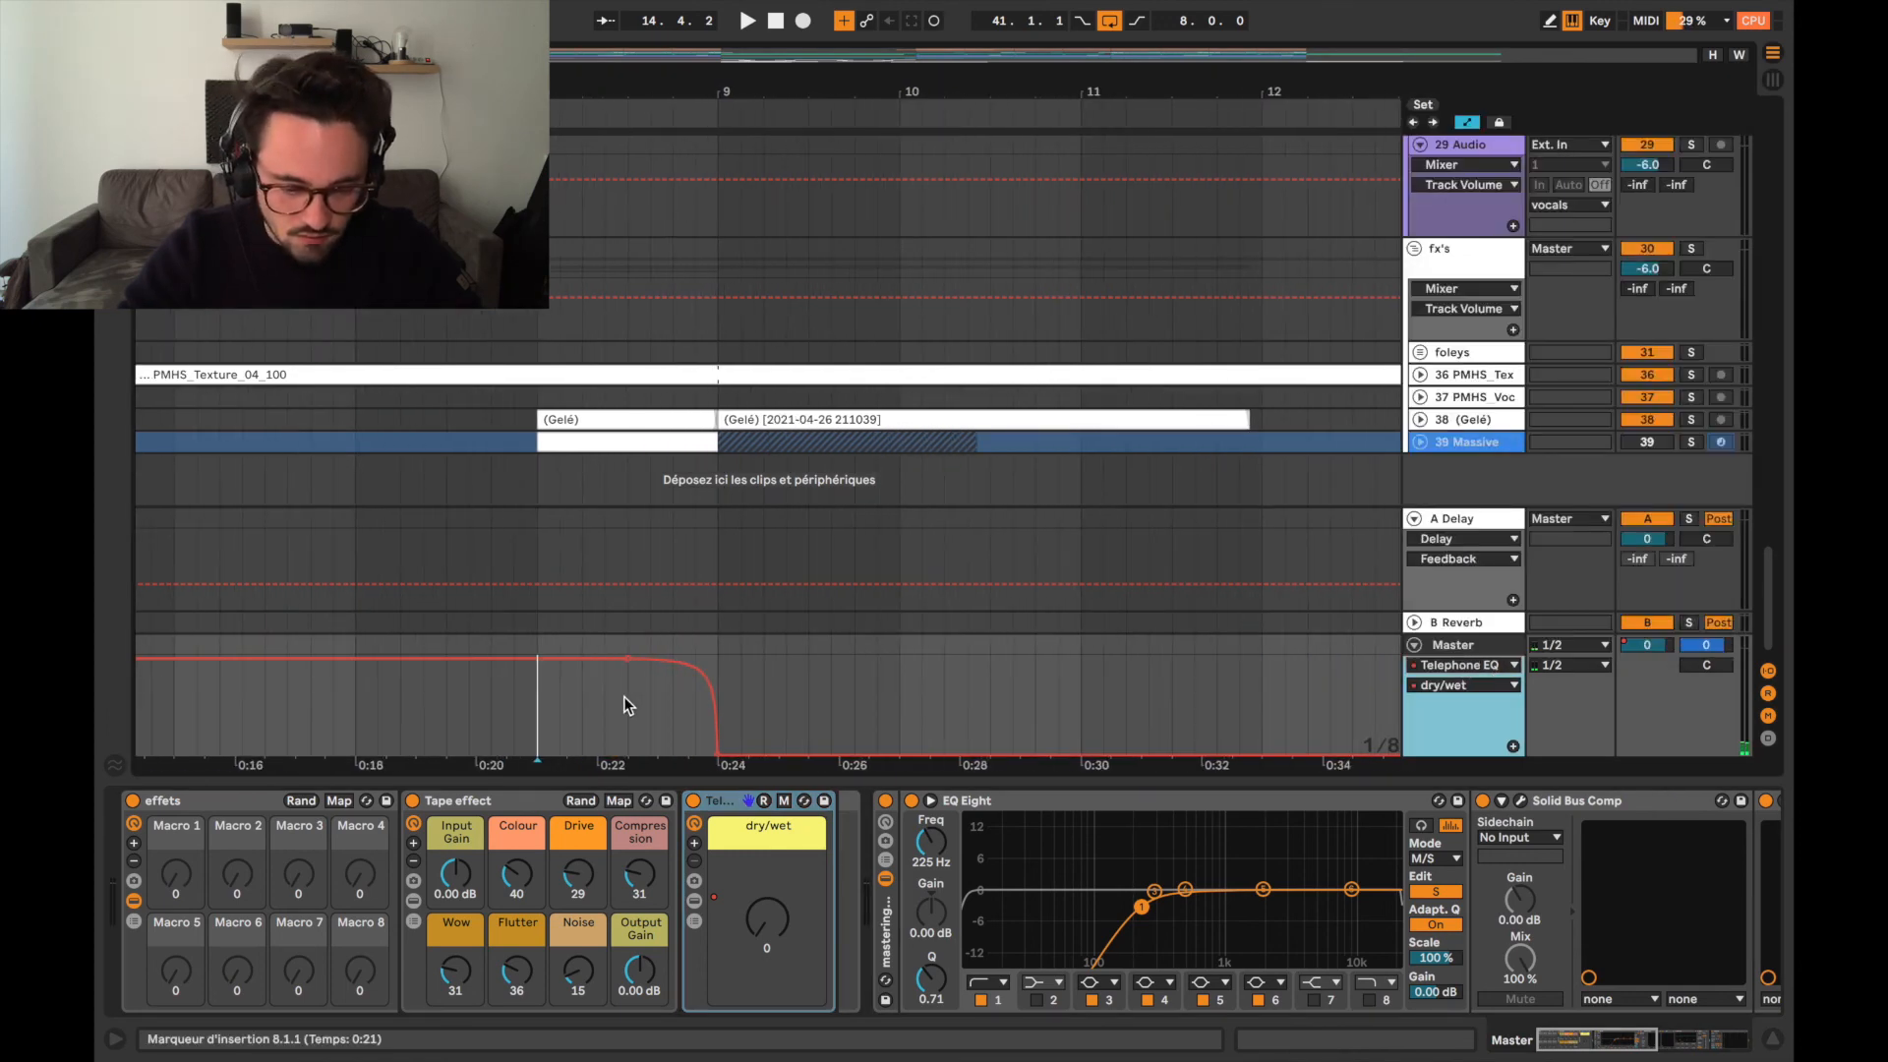
Play from bar 8 to hear the Telephone EQ dry/wet automation, view its envelope across the arrangement, and stop playback.
left_click(496, 706)
left_click(538, 707)
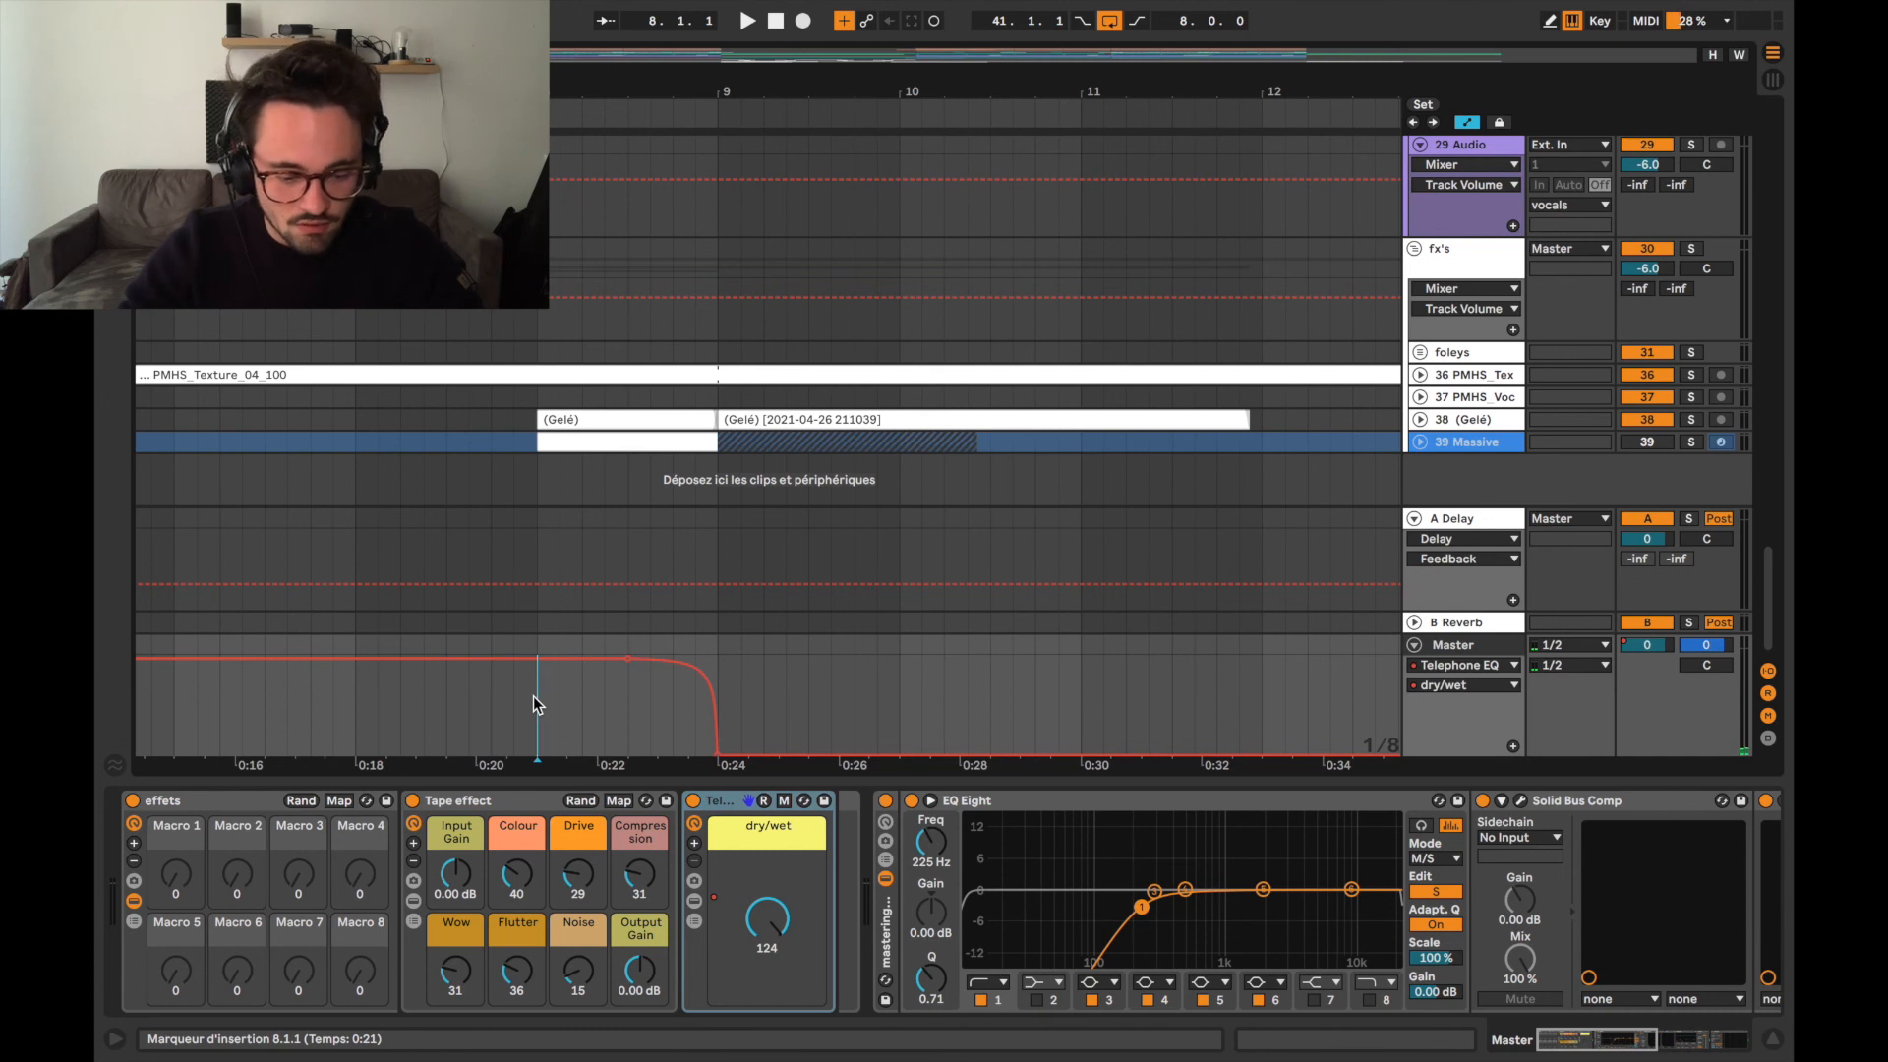
key("space")
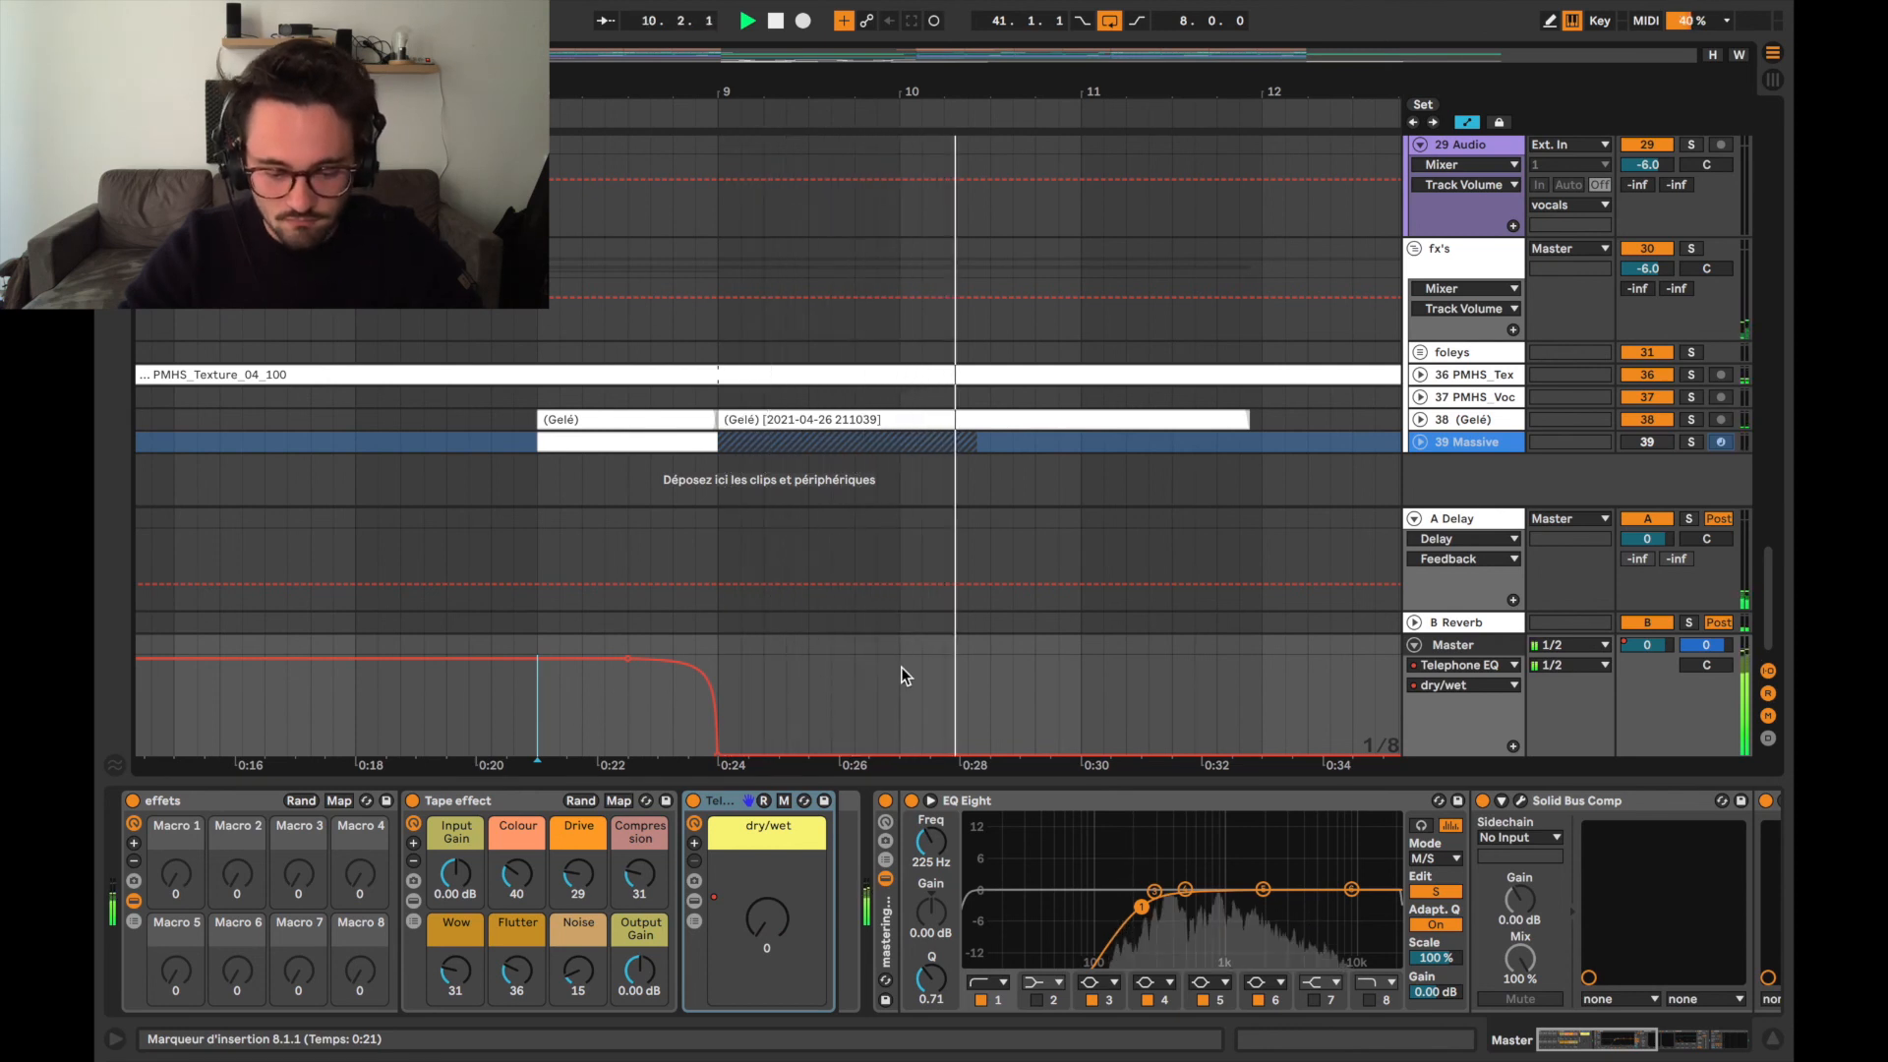
key("w")
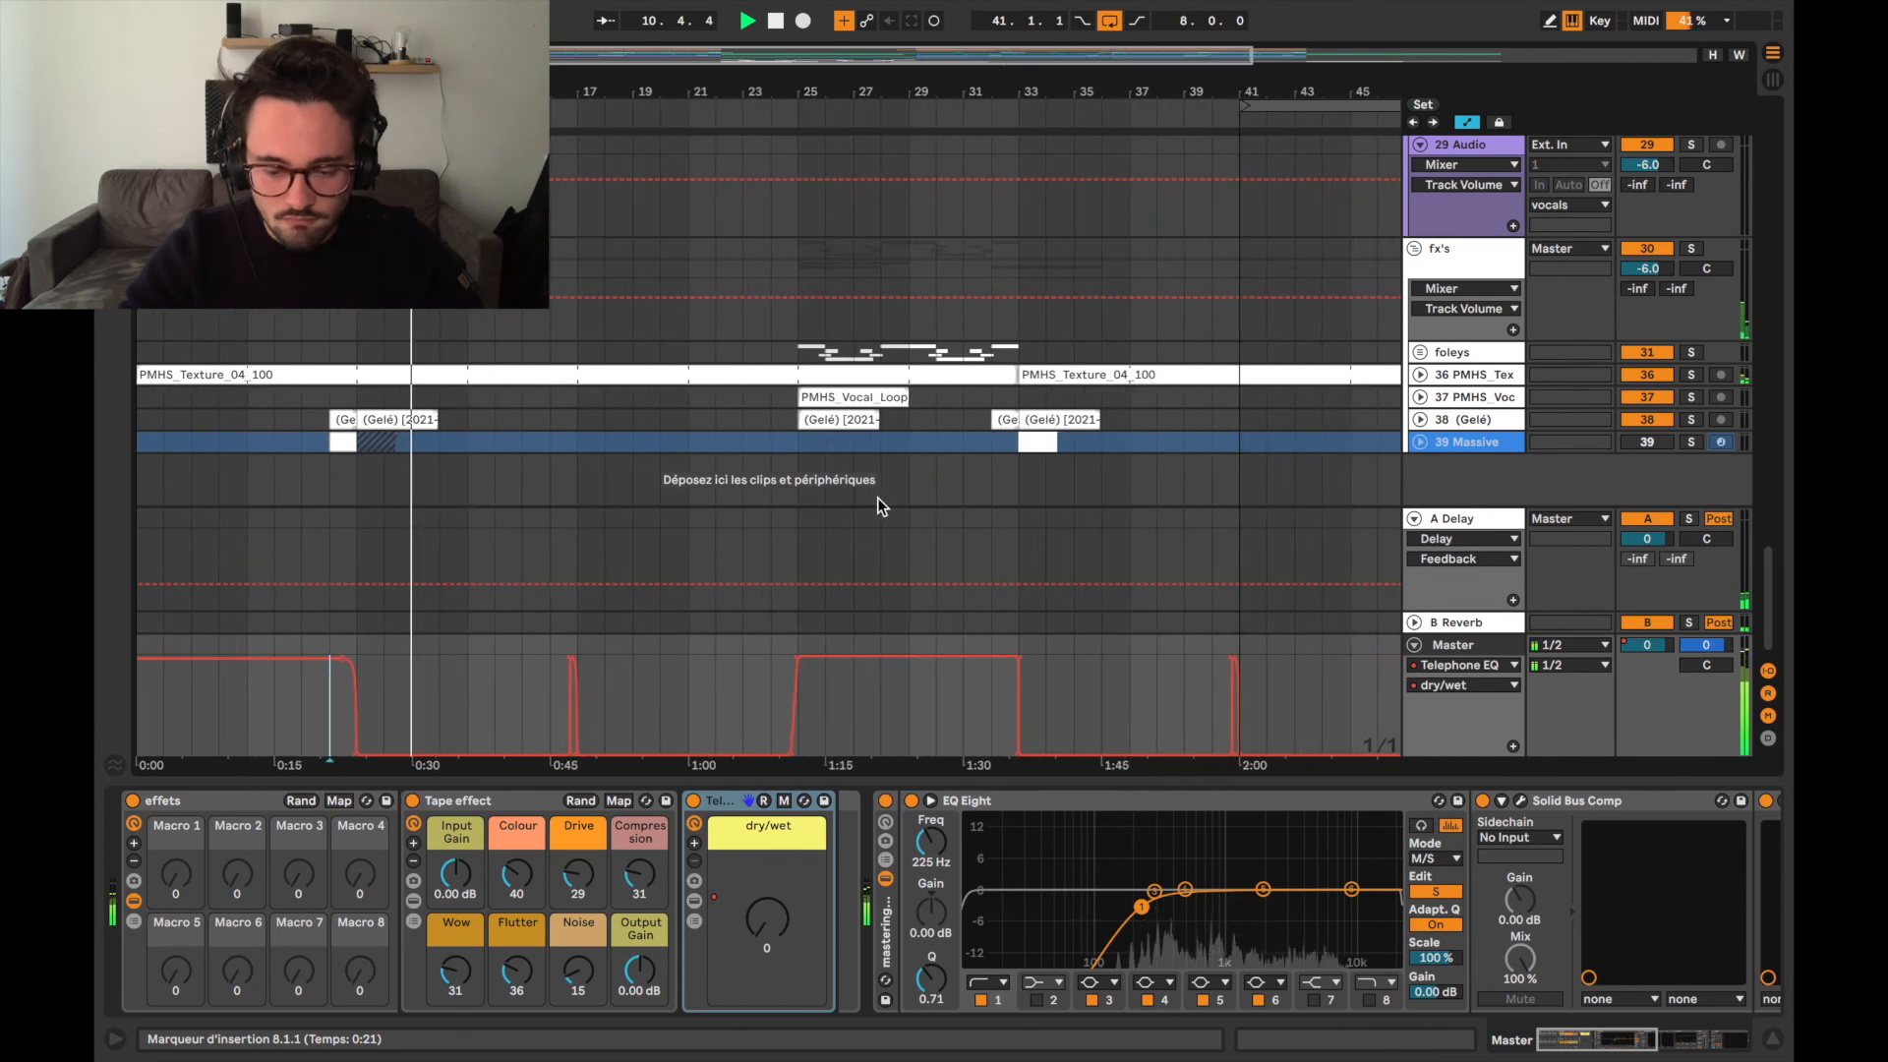
key("space")
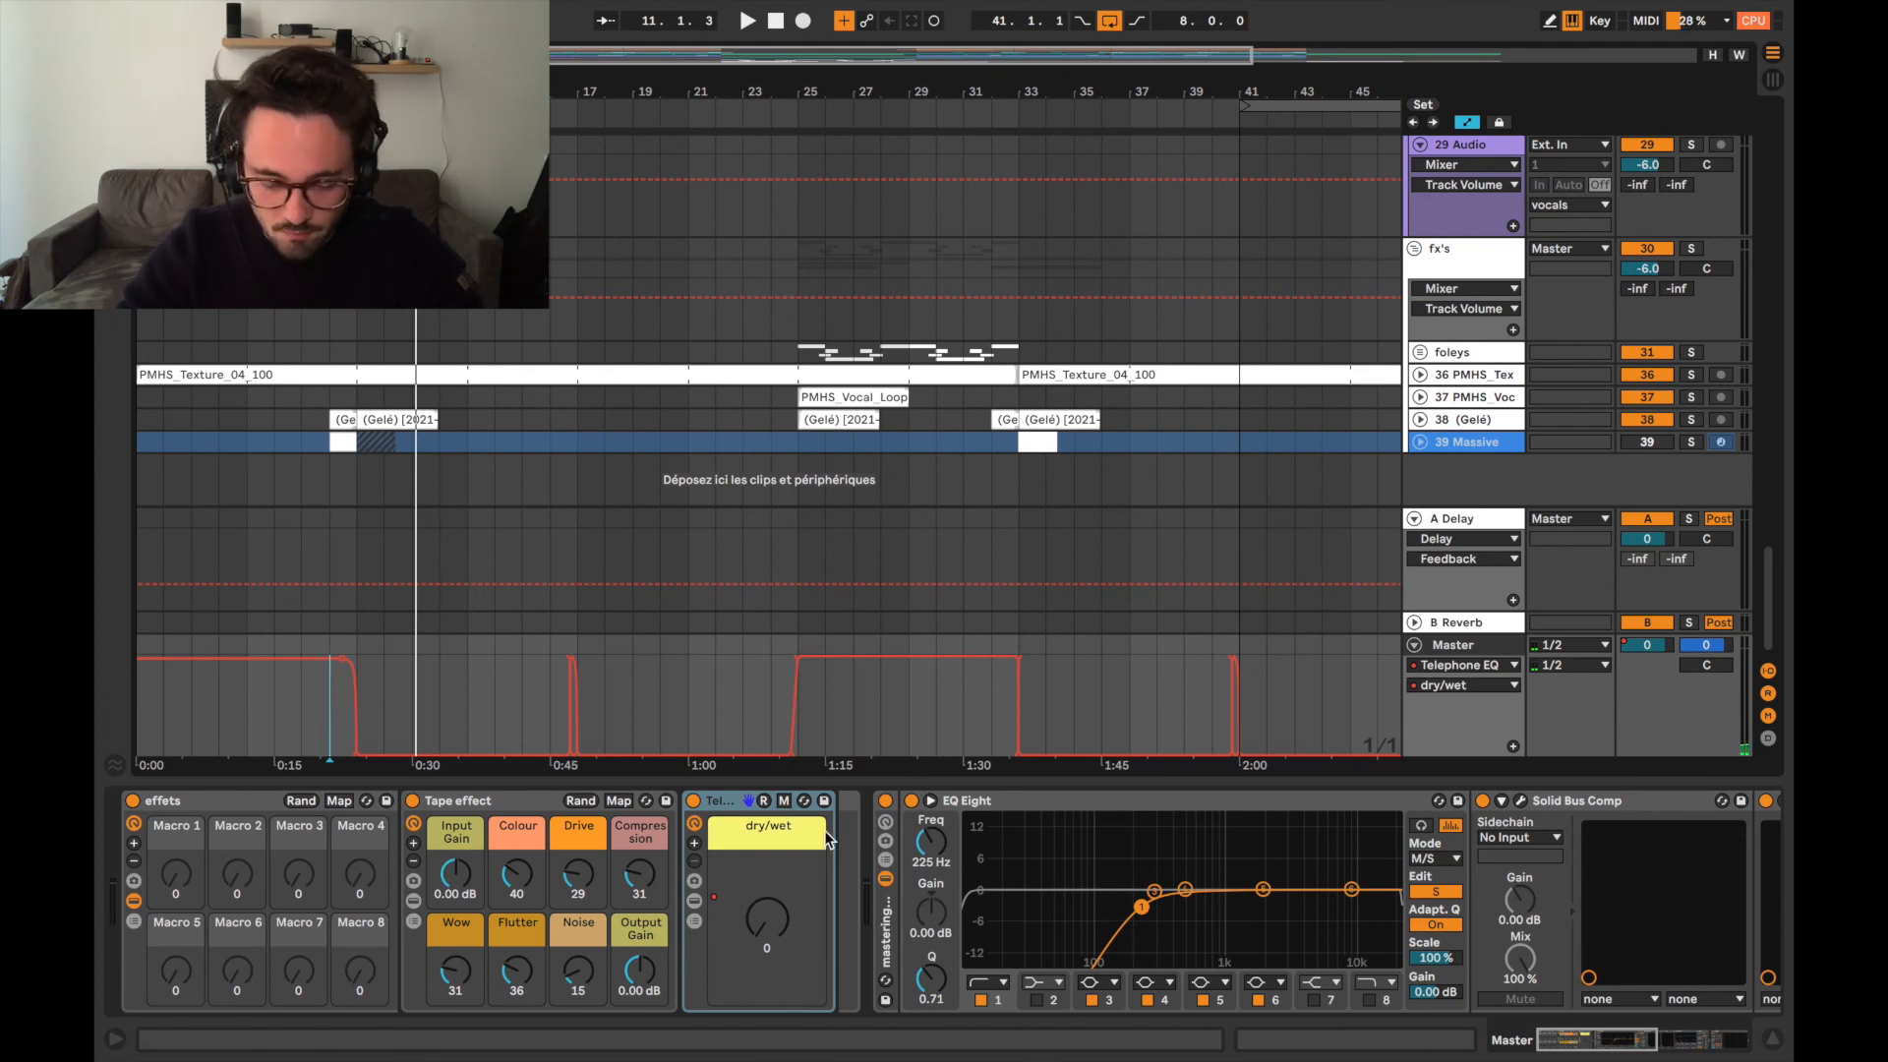
Examine the rest of the Master's chain through the Limiter and Spectrum, and hide the device view.
scroll(1029, 900, "right", 10)
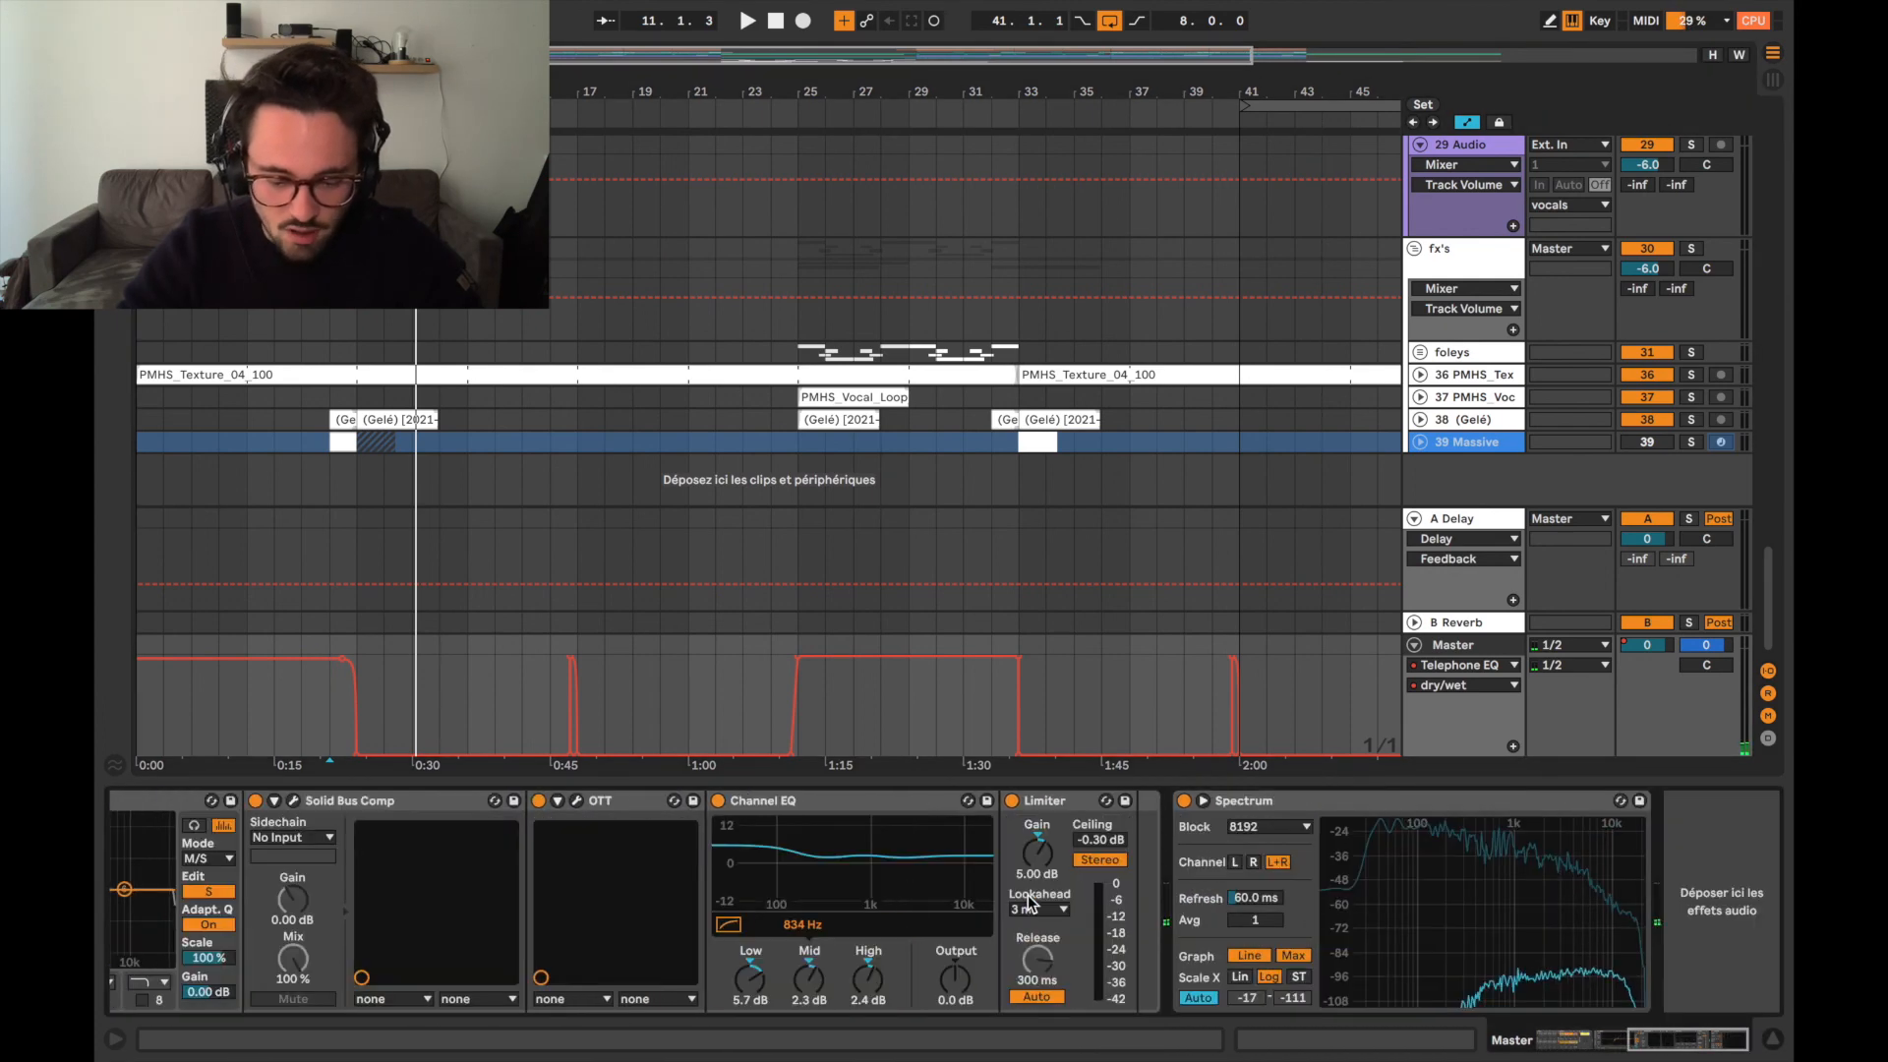
double_click(1164, 784)
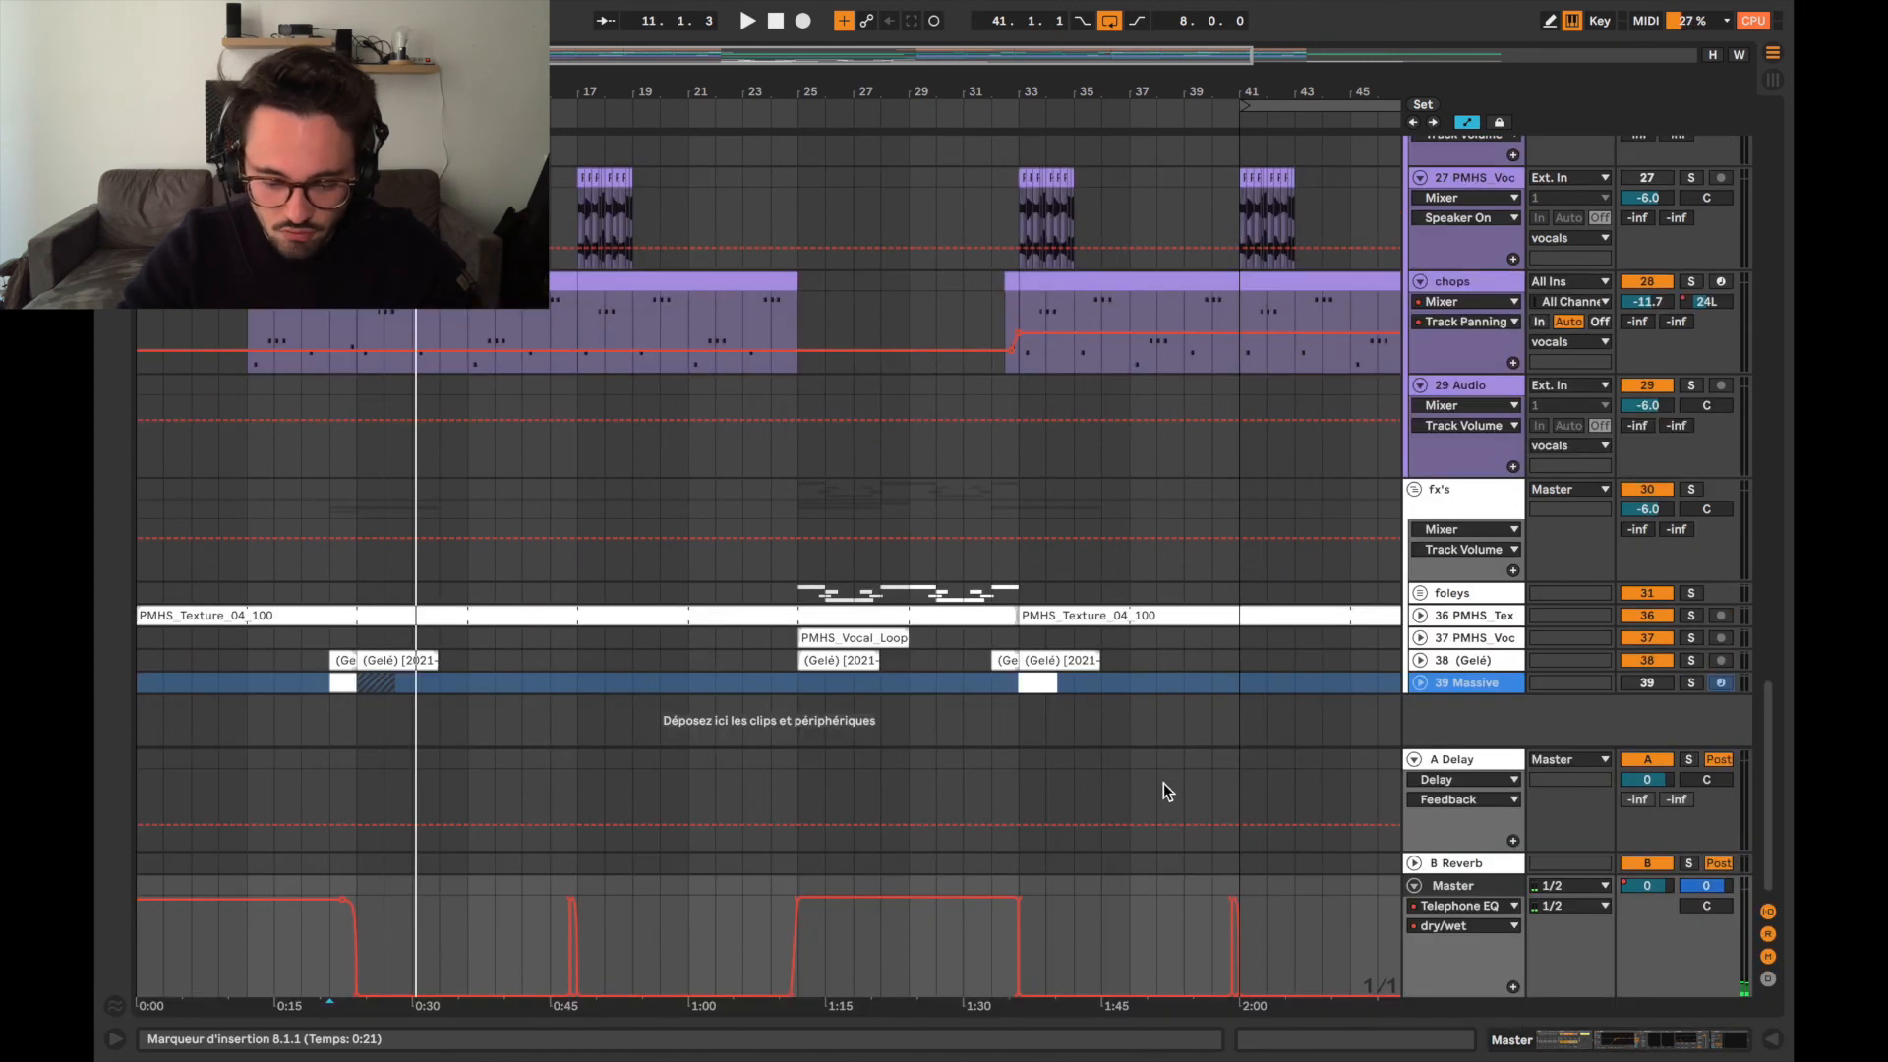